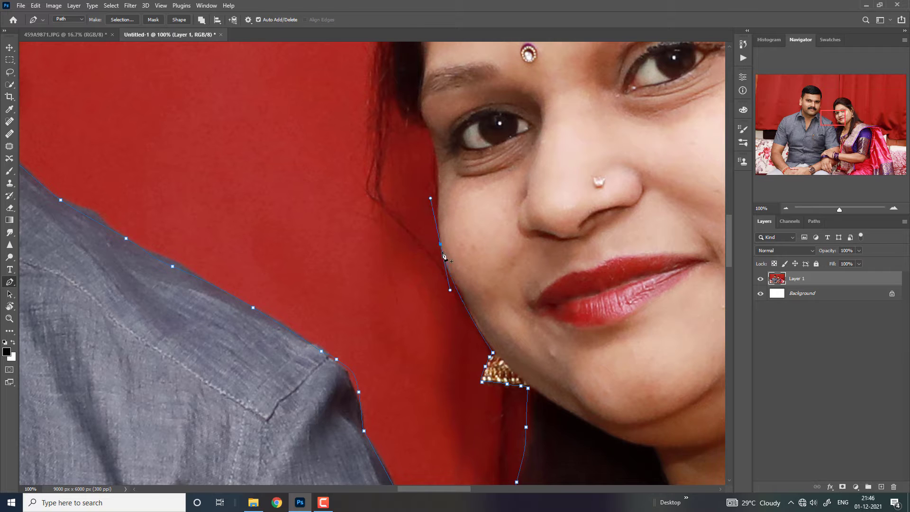
Step: Undo the last pen anchor and continue tracing the path around the couple
key(ctrl+z)
scroll(441, 272, up, 3)
scroll(388, 177, up, 6)
drag(382, 318, 383, 284)
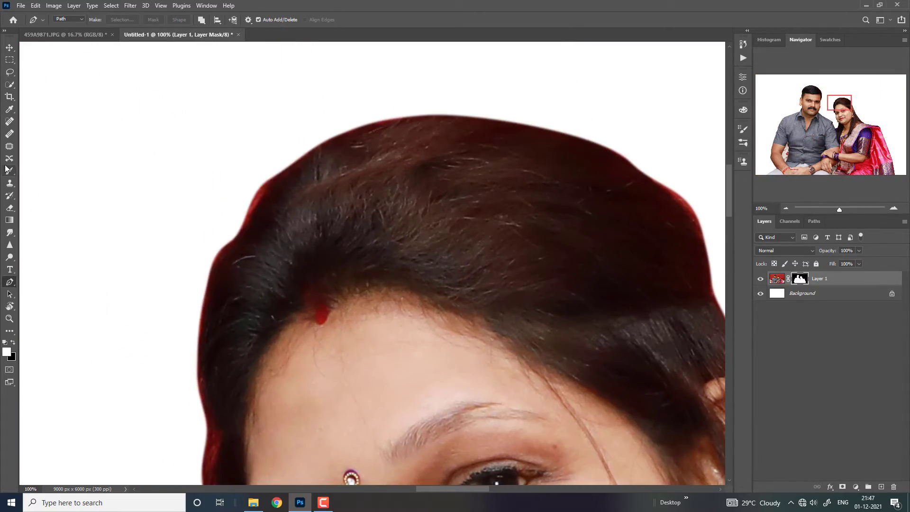
Step: Switch to the Brush for the mask and zoom in on the man's arm gap
click(6, 170)
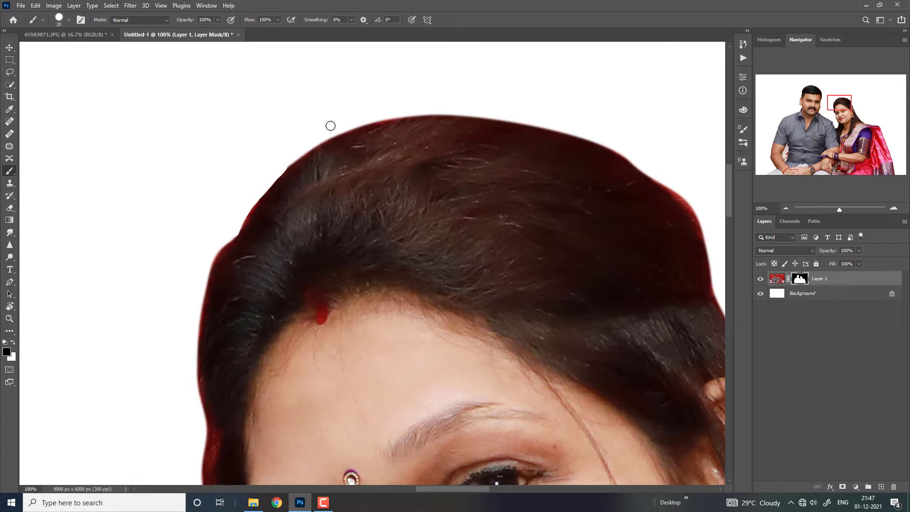
drag(681, 227, 521, 204)
scroll(547, 217, down, 2)
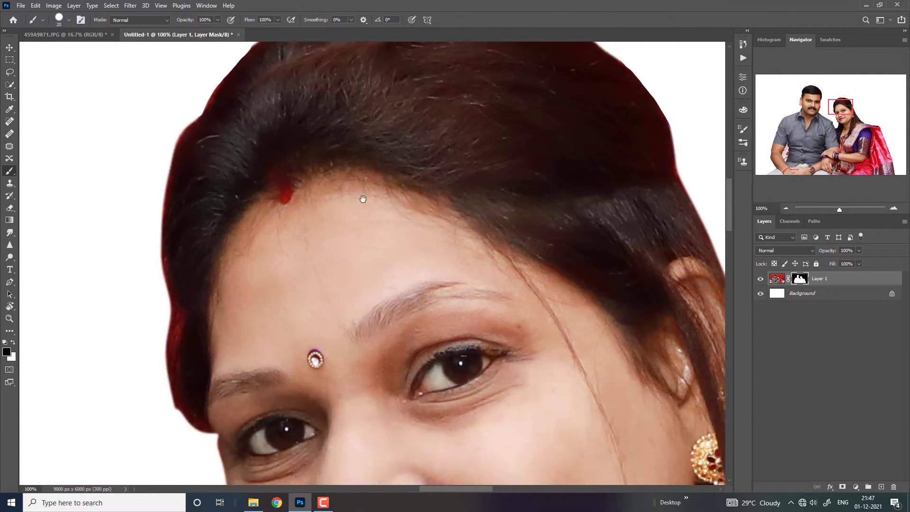
scroll(218, 199, down, 2)
scroll(356, 369, up, 2)
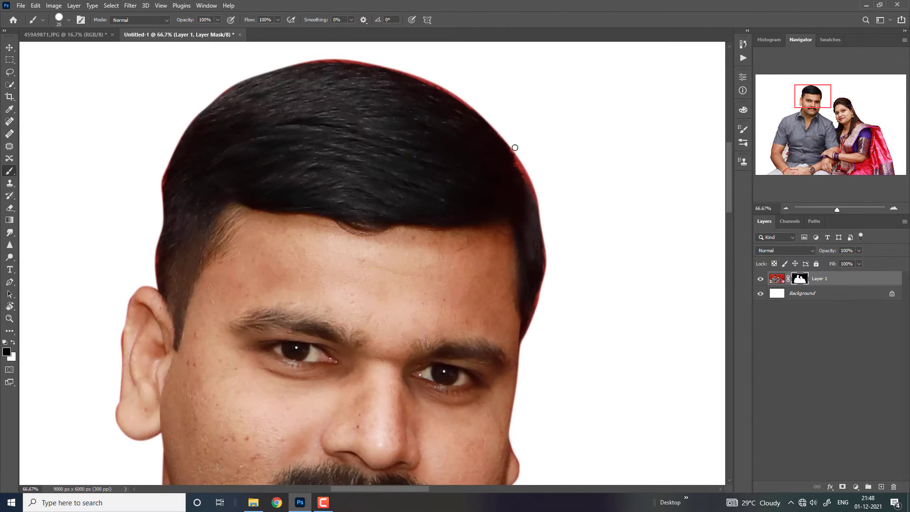
scroll(370, 260, down, 3)
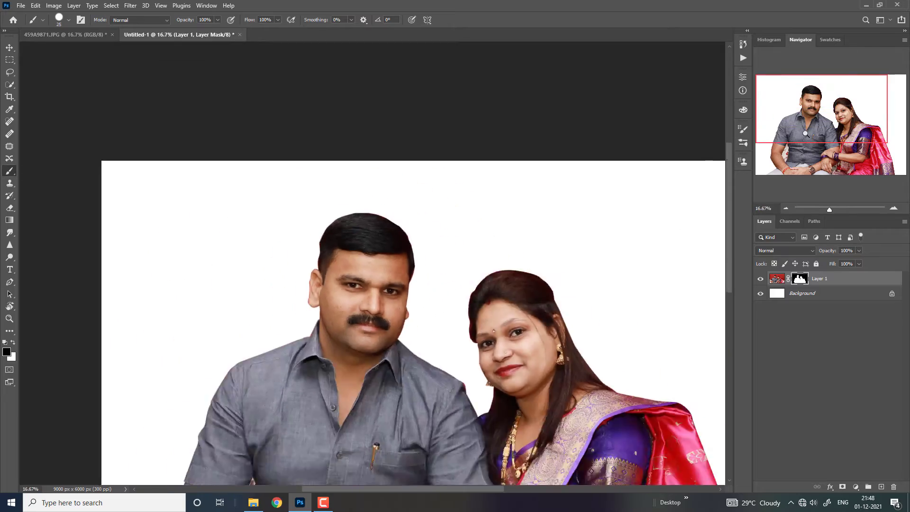
scroll(475, 413, up, 2)
click(817, 111)
scroll(400, 306, down, 2)
scroll(400, 306, down, 3)
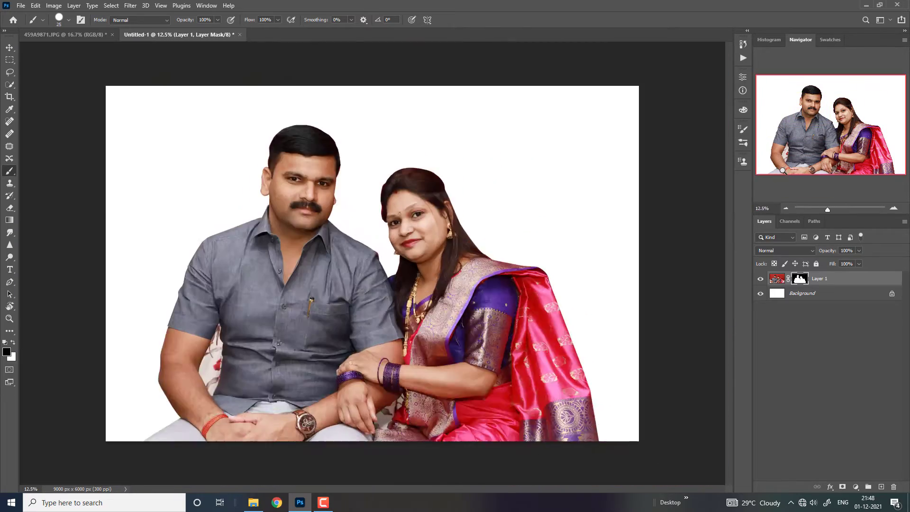
scroll(400, 306, up, 3)
scroll(400, 307, up, 3)
Step: Paint black on the mask over the cushion beside the man's arm and armpit
key(bracketleft)
key(bracketleft)
key(bracketleft)
drag(177, 258, 219, 106)
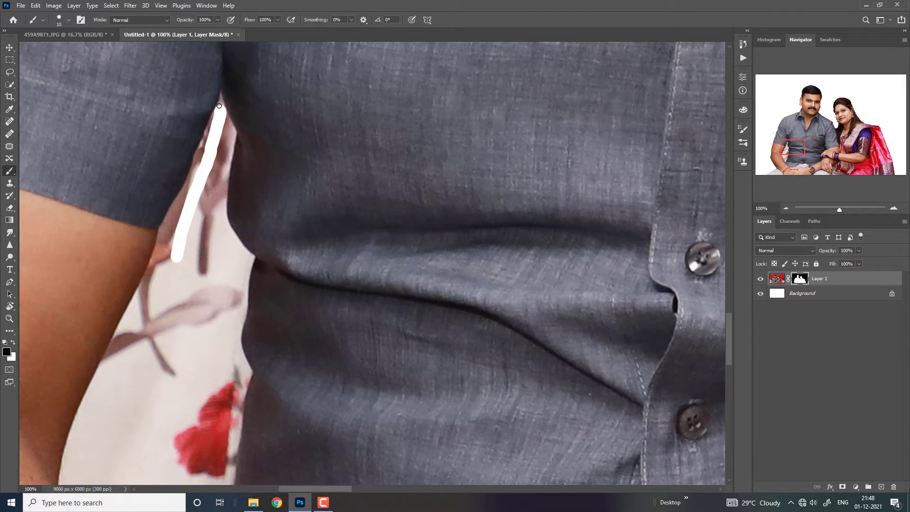
key(bracketright)
key(bracketright)
key(bracketright)
mouse_move(204, 144)
mouse_down()
mouse_move(112, 391)
mouse_move(185, 218)
mouse_up()
key(bracketleft)
key(bracketleft)
mouse_move(221, 102)
mouse_down()
mouse_move(220, 209)
mouse_move(206, 294)
mouse_up()
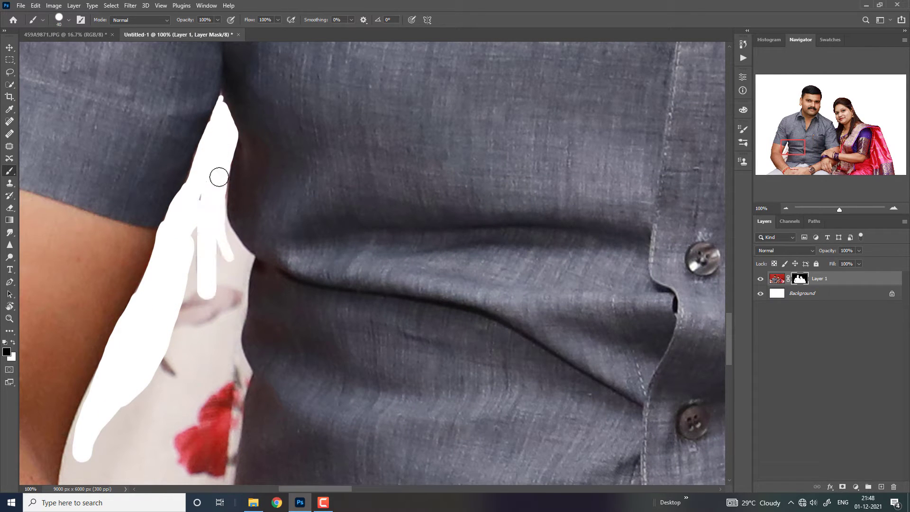
mouse_move(218, 175)
mouse_down()
mouse_move(243, 261)
mouse_move(229, 269)
mouse_move(199, 366)
mouse_move(195, 258)
mouse_up()
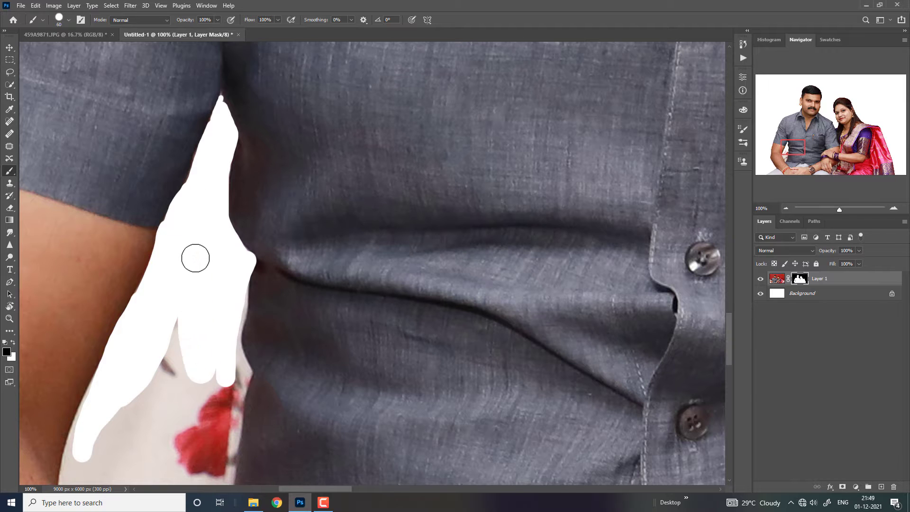
Step: Mask out the red-flower cushion and clean up the bottom of the arm gap
key(bracketright)
key(bracketright)
key(ctrl+minus)
mouse_move(305, 248)
mouse_down()
mouse_move(321, 242)
mouse_move(294, 331)
mouse_up()
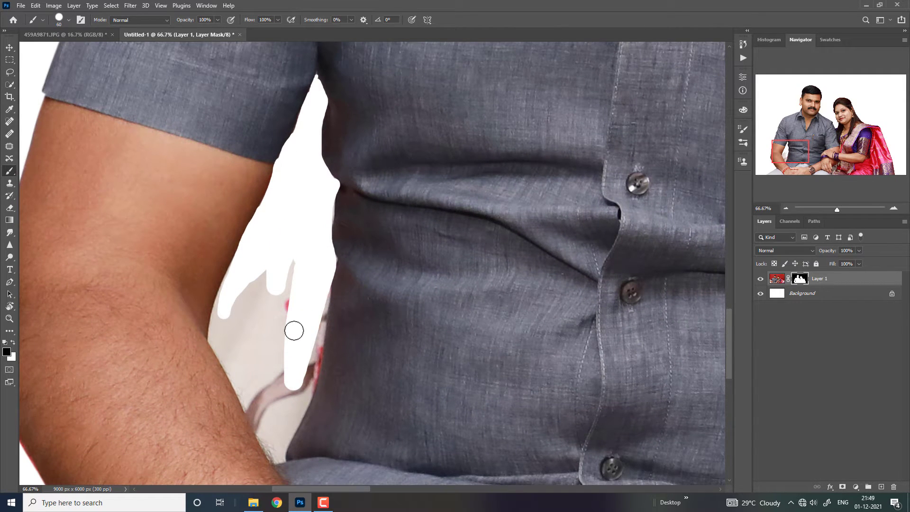
mouse_move(248, 312)
mouse_down()
mouse_move(311, 301)
mouse_move(280, 404)
mouse_move(258, 417)
mouse_move(228, 353)
mouse_move(233, 288)
mouse_up()
key(bracketleft)
key(bracketleft)
key(bracketleft)
drag(260, 431, 276, 435)
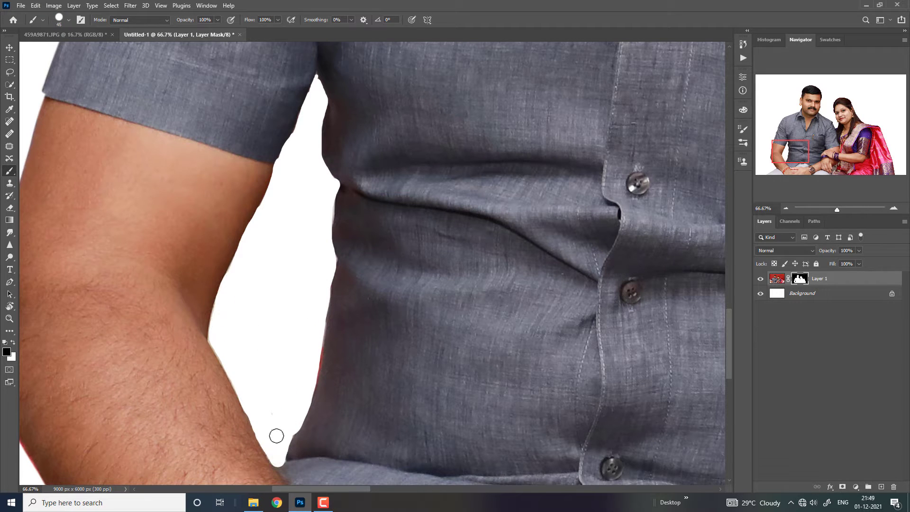
key(ctrl+minus)
key(ctrl+minus)
key(ctrl+minus)
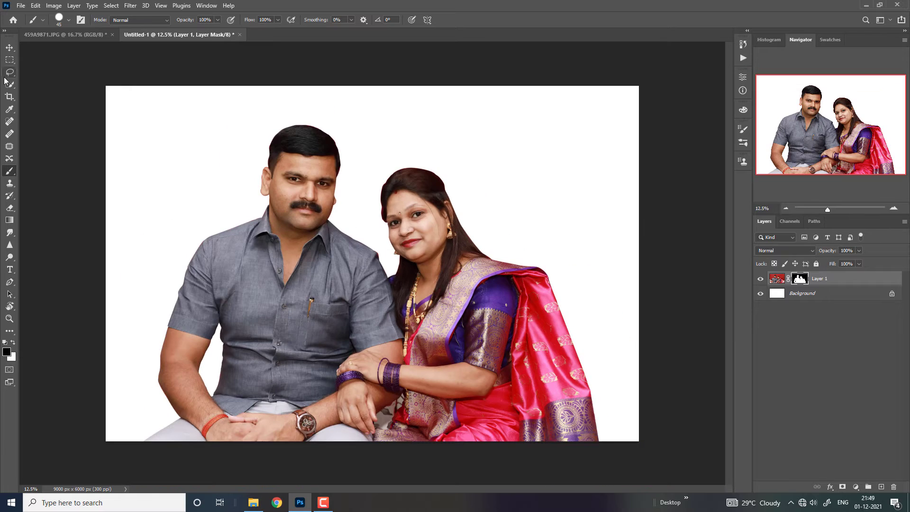
Step: Duplicate Layer 1 and add a dark maroon #493232 Solid Color fill above Background
key(ctrl+j)
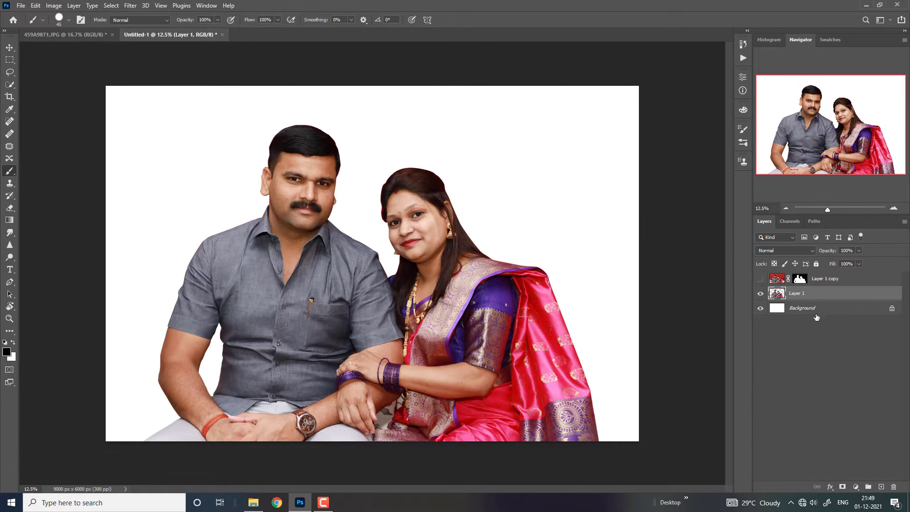
click(799, 309)
click(856, 487)
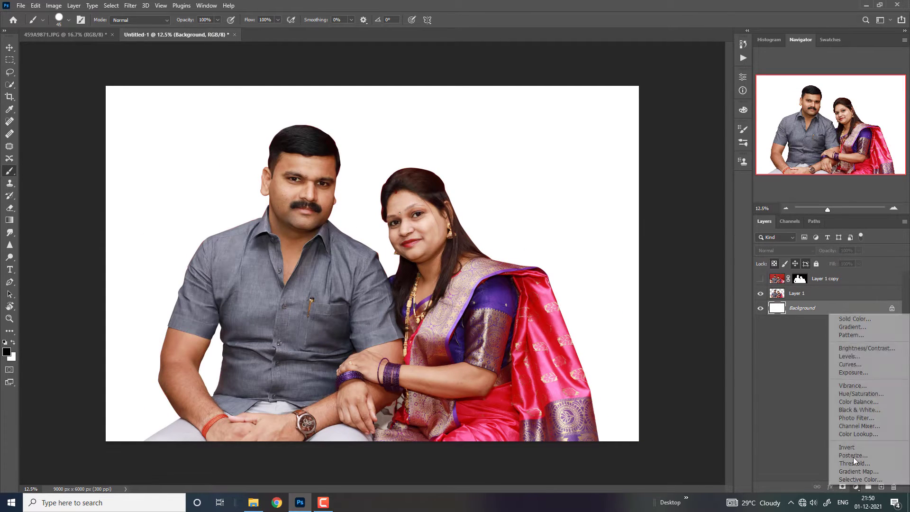
click(849, 321)
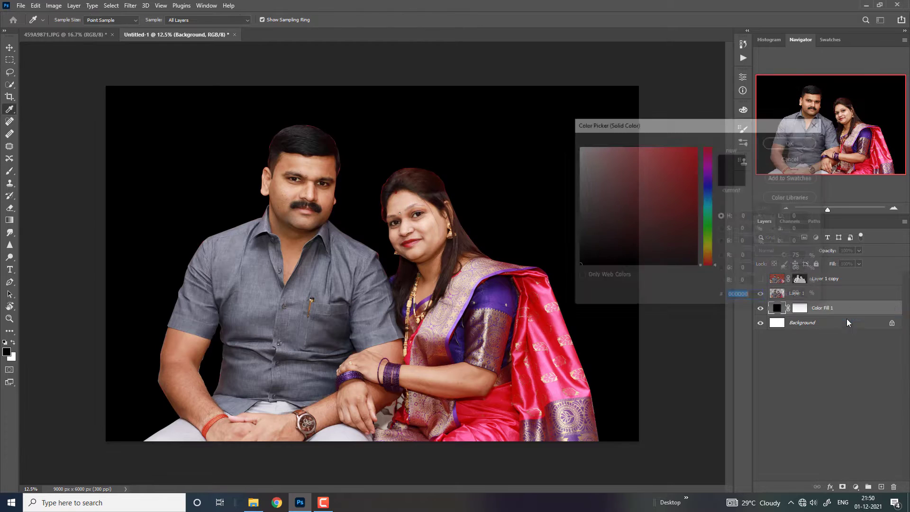
mouse_move(601, 221)
mouse_down()
mouse_move(608, 207)
mouse_move(648, 220)
mouse_move(648, 231)
mouse_move(616, 233)
mouse_up()
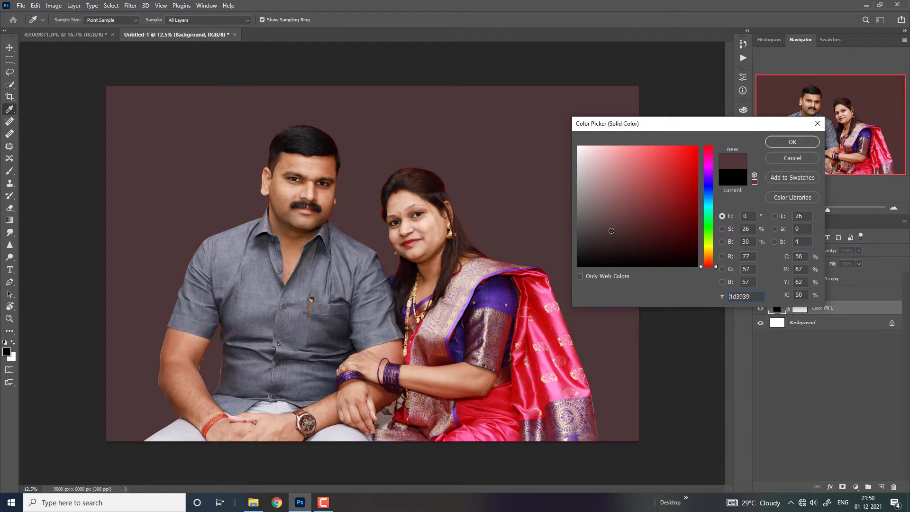
click(773, 143)
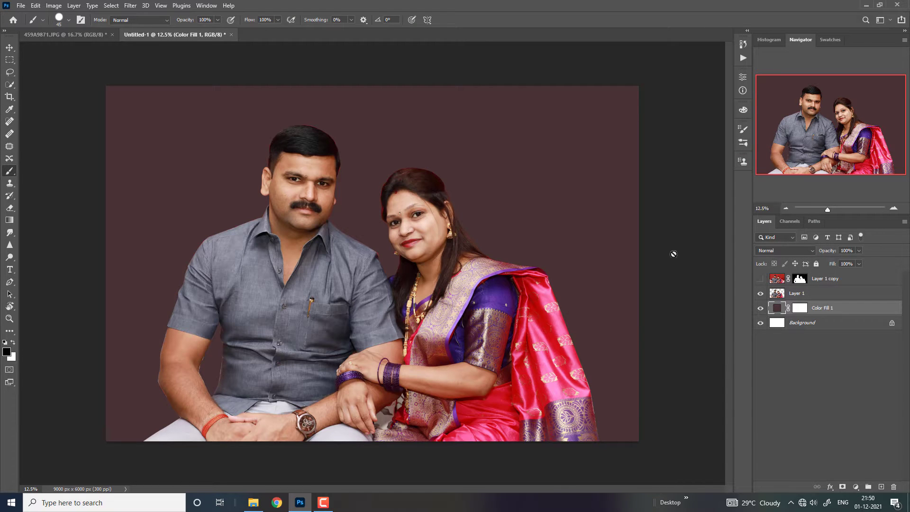
click(329, 506)
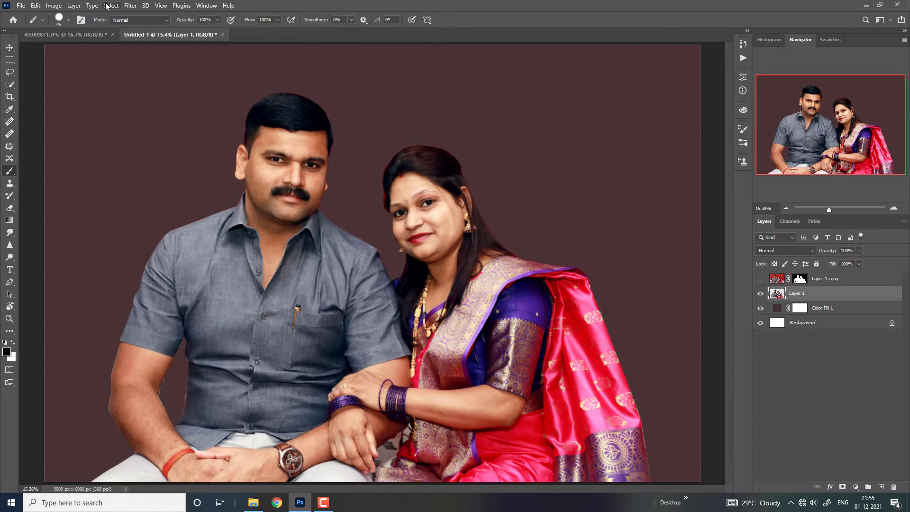
Step: Apply Shadows/Highlights with Shadows 18% and Highlights 4% to the couple's cutout
click(54, 6)
mouse_move(68, 30)
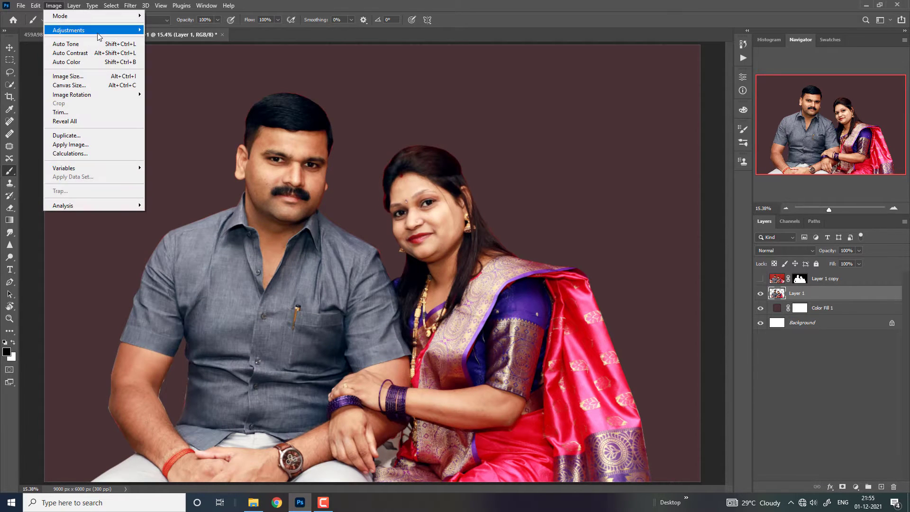
click(179, 189)
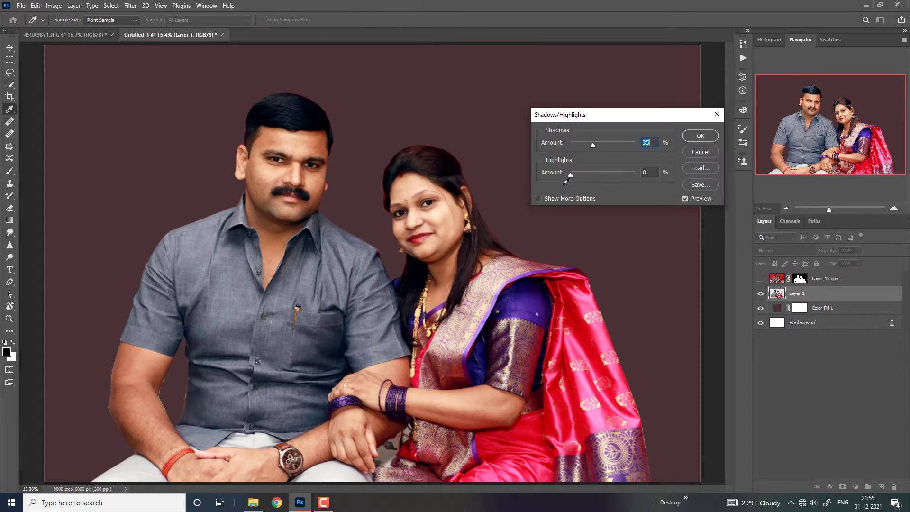
click(579, 172)
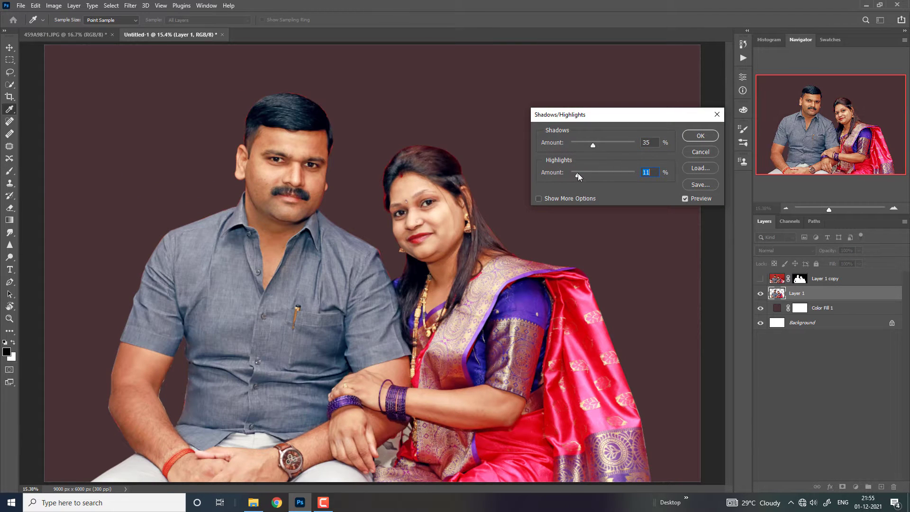
drag(579, 173, 574, 172)
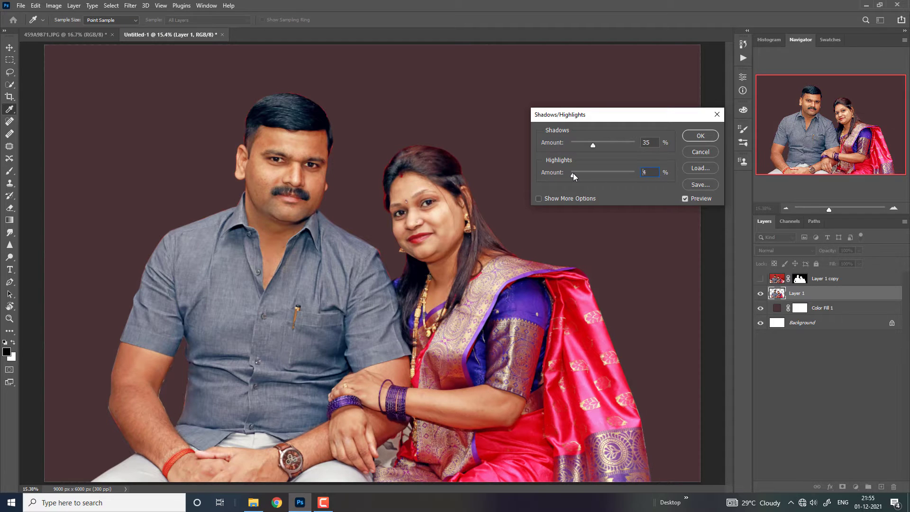
drag(588, 144, 582, 144)
click(685, 199)
click(685, 201)
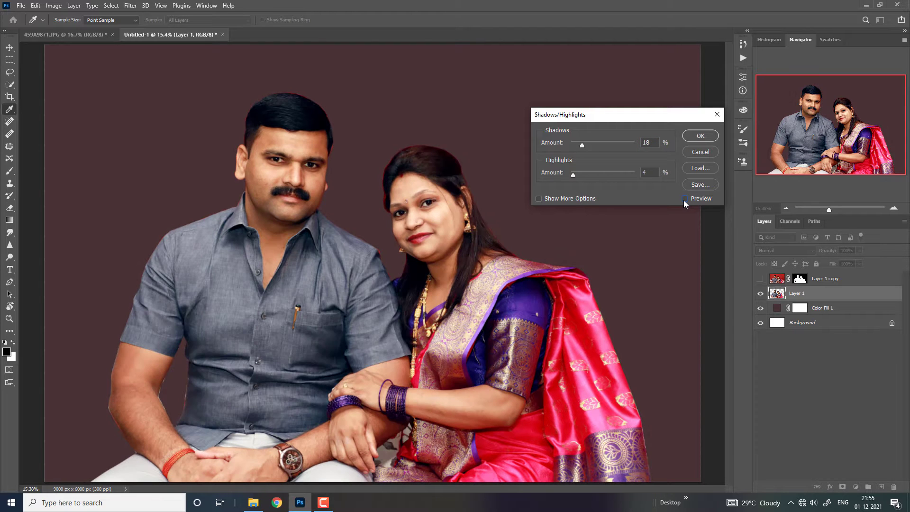
click(684, 201)
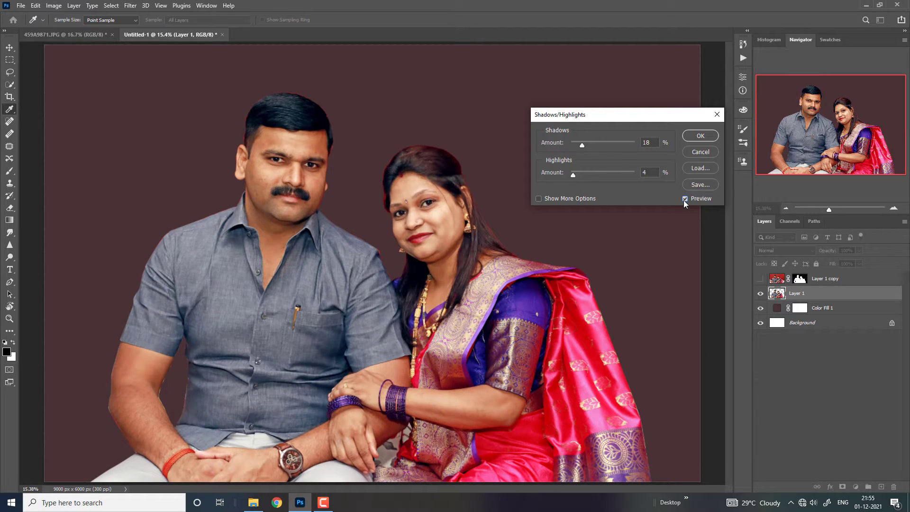
click(700, 136)
key(b)
key(ctrl+plus)
key(ctrl+plus)
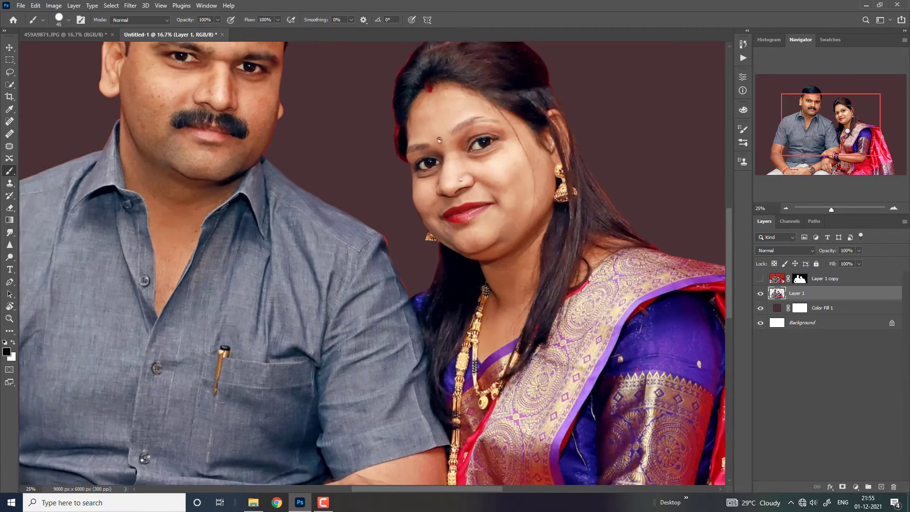
key(ctrl+plus)
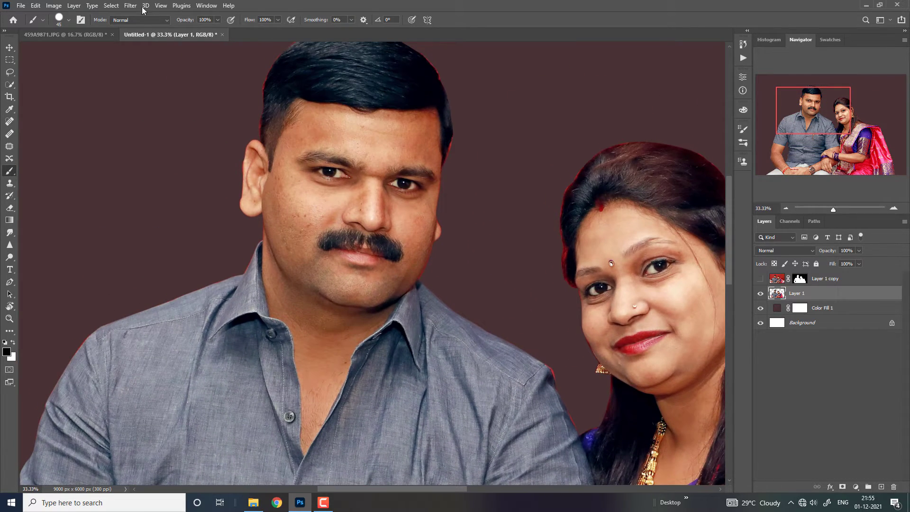
Step: Apply Unsharp Mask with Amount 229%, Radius 3.1 px and Threshold 0
click(130, 5)
mouse_move(141, 180)
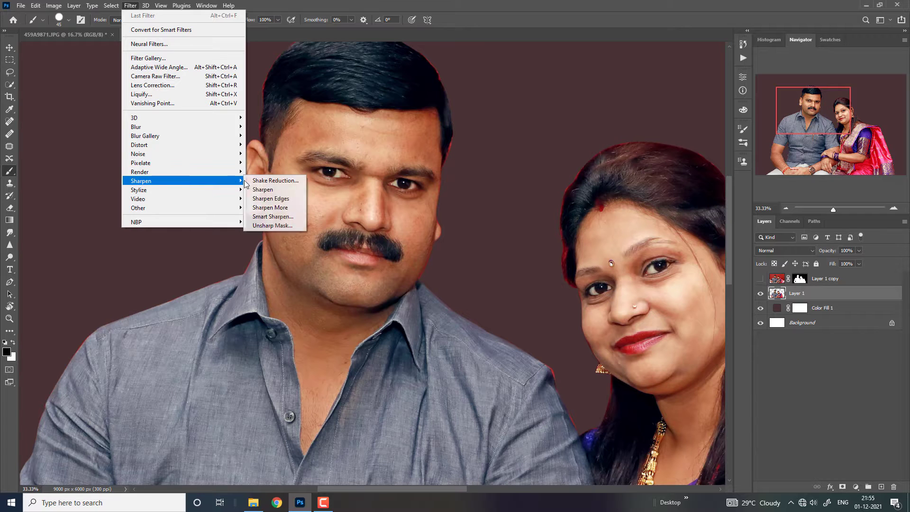
click(273, 226)
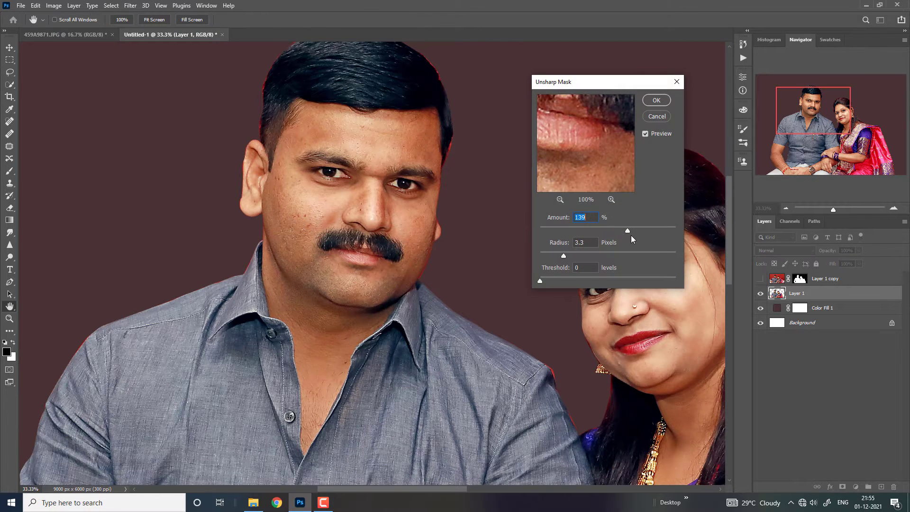
drag(639, 226, 655, 226)
drag(565, 256, 572, 256)
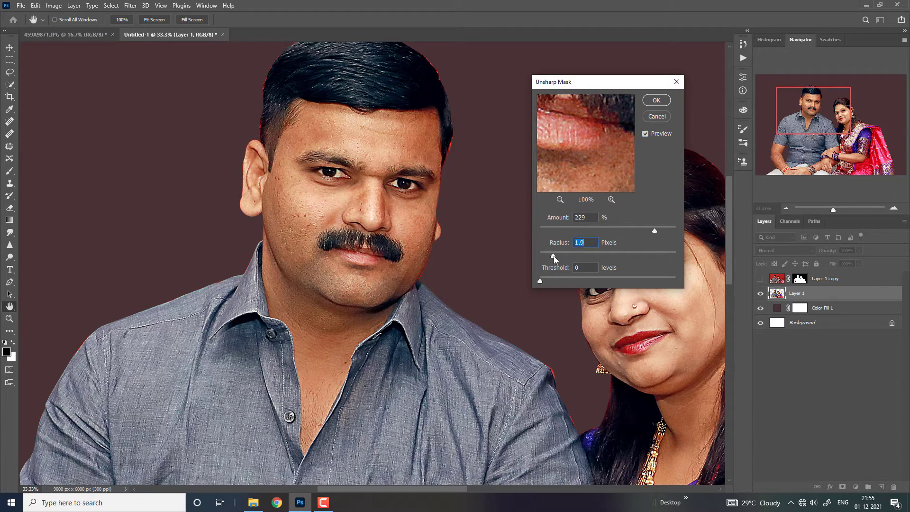
drag(553, 256, 564, 256)
click(656, 100)
Step: Zoom in on the man's face and undo an accidental black stroke across the nose
key(ctrl+plus)
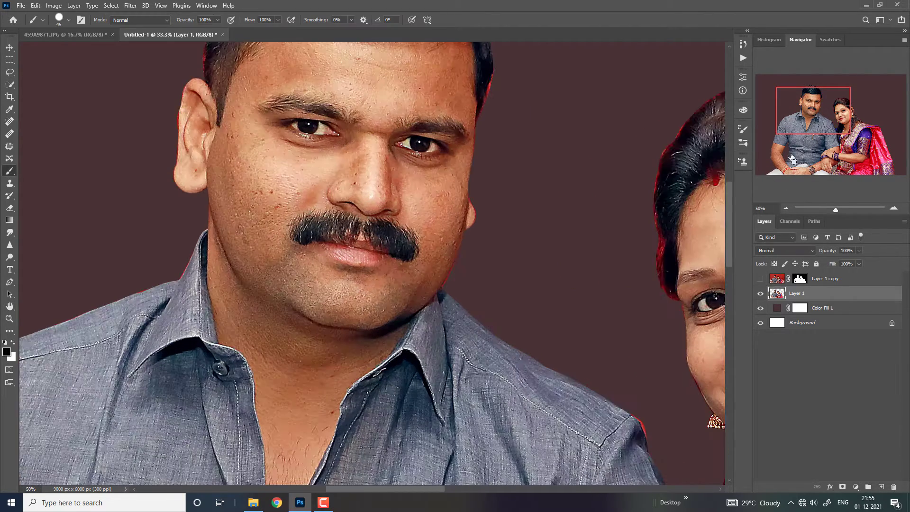
scroll(372, 263, up, 2)
key(bracketleft)
key(bracketleft)
key(bracketleft)
scroll(345, 299, up, 4)
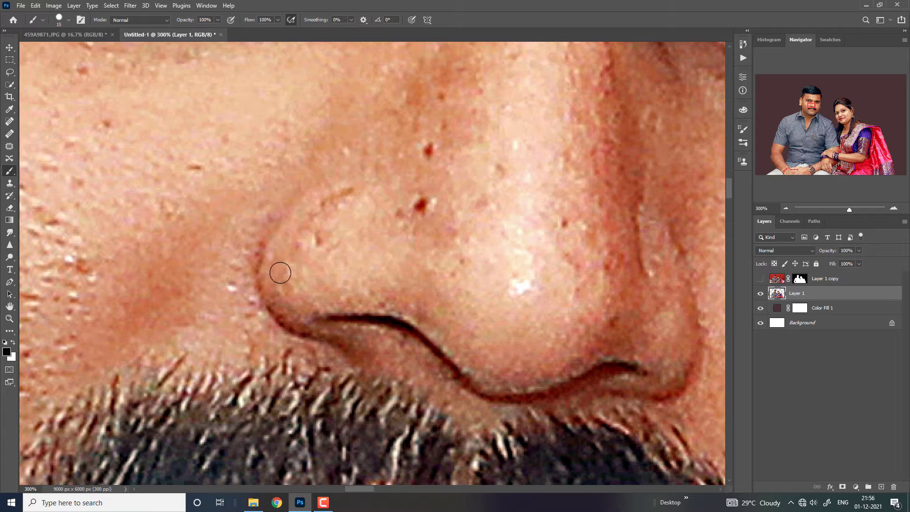
drag(331, 248, 349, 233)
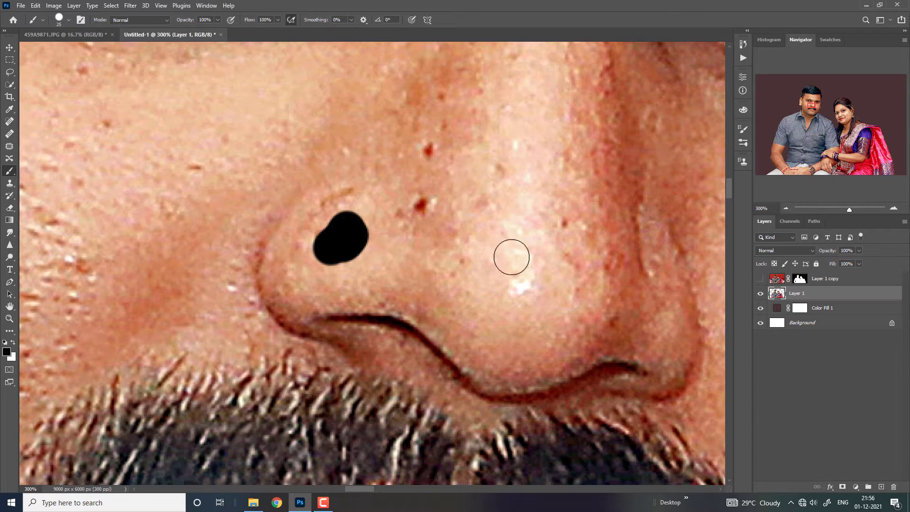
key(ctrl+z)
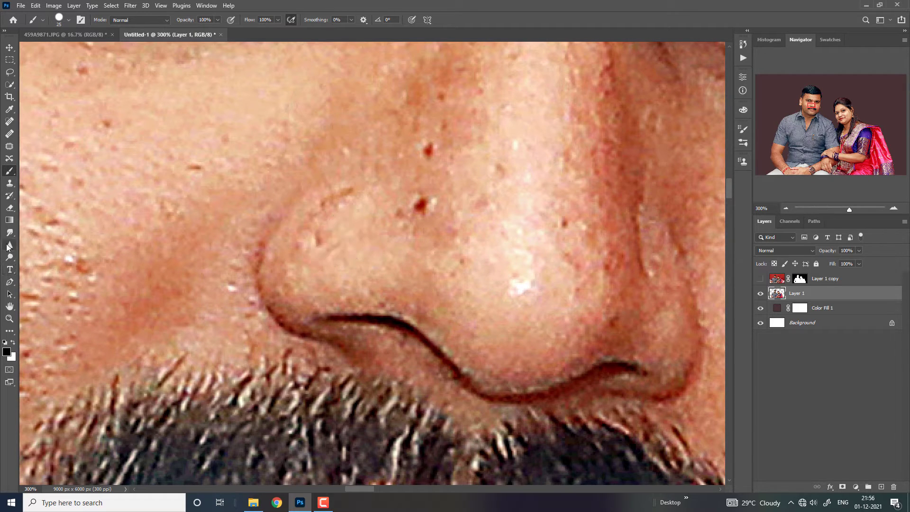
Step: Switch to the Smudge tool at 46% strength and smooth the nostril crease and edge
click(9, 233)
click(65, 22)
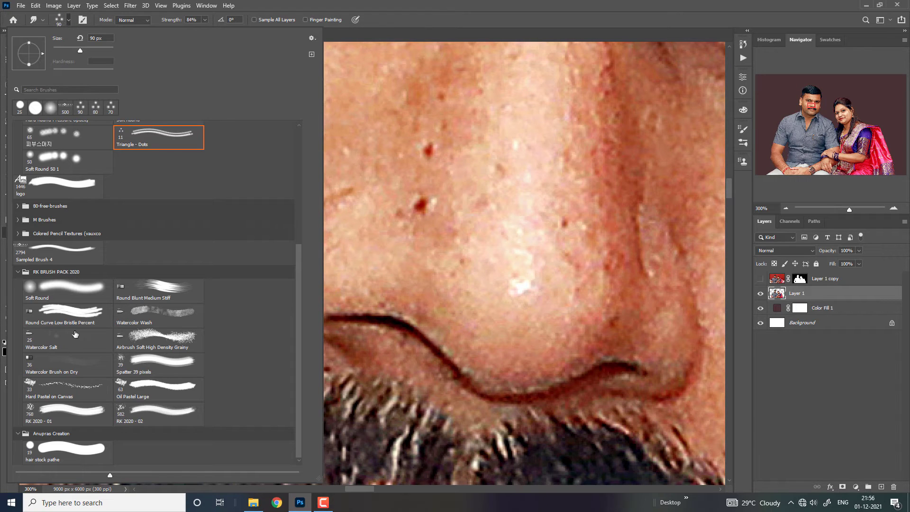
click(67, 441)
click(517, 6)
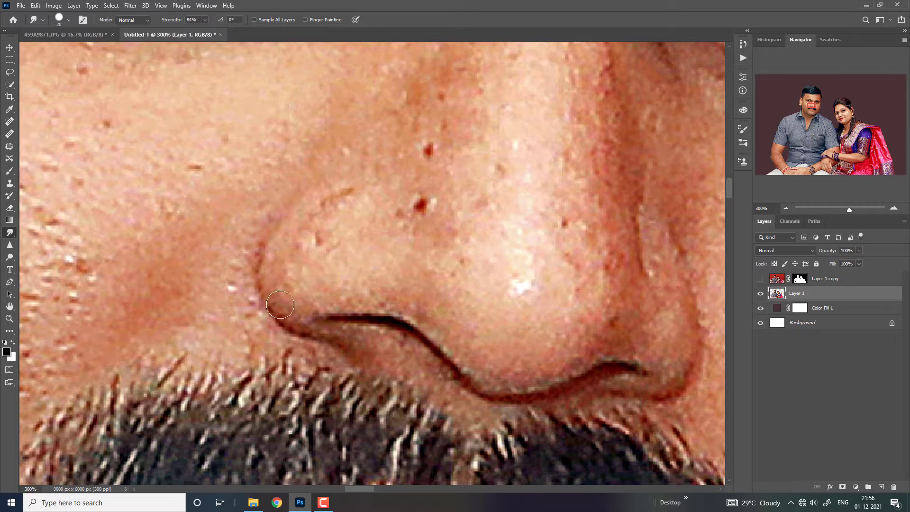
key(bracketright)
drag(294, 319, 286, 299)
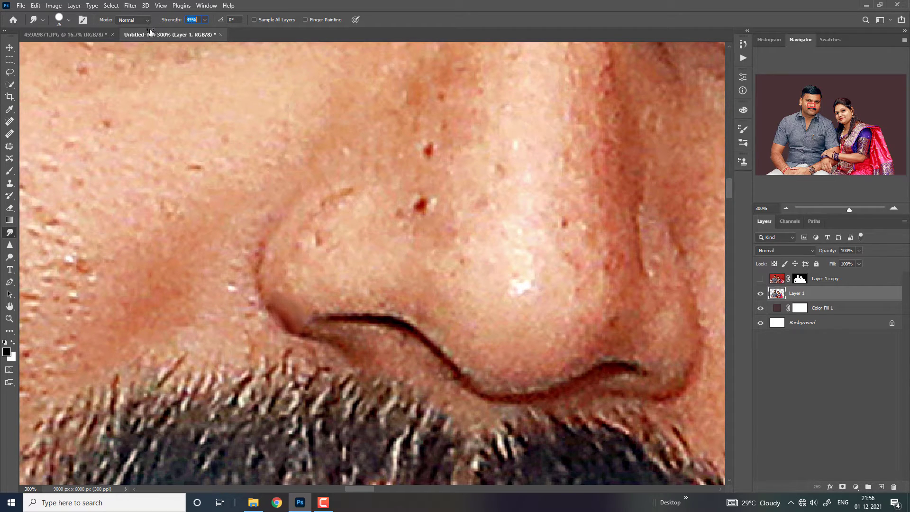
drag(296, 278, 275, 270)
drag(273, 304, 289, 211)
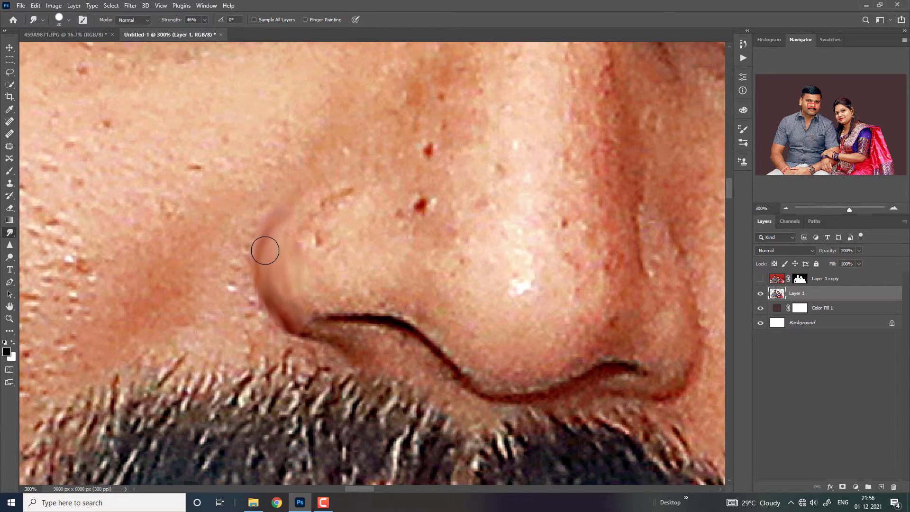
mouse_move(265, 251)
mouse_down()
mouse_move(349, 185)
mouse_move(292, 226)
mouse_move(327, 246)
mouse_move(368, 201)
mouse_move(376, 230)
mouse_move(330, 255)
mouse_move(293, 246)
mouse_move(362, 262)
mouse_move(359, 275)
mouse_move(392, 258)
mouse_move(329, 298)
mouse_move(352, 294)
mouse_move(392, 258)
mouse_move(387, 210)
mouse_move(358, 197)
mouse_move(333, 228)
mouse_move(347, 243)
mouse_move(316, 251)
mouse_move(297, 270)
mouse_move(303, 260)
mouse_move(307, 268)
mouse_move(335, 264)
mouse_up()
Step: Smooth the skin between the nose wing and the nose bridge
key(bracketright)
key(bracketright)
key(bracketright)
key(bracketright)
key(bracketleft)
key(bracketleft)
key(bracketright)
key(bracketright)
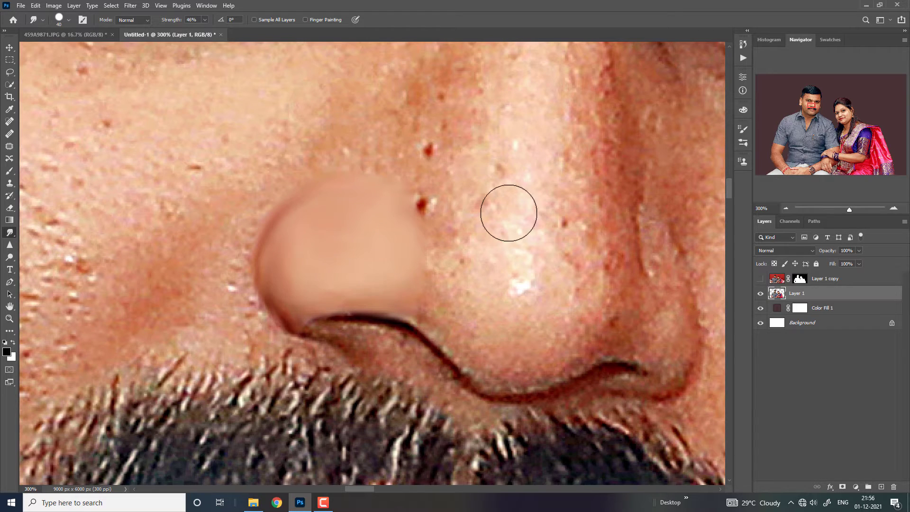
key(bracketleft)
mouse_move(458, 270)
mouse_down()
mouse_move(448, 193)
mouse_move(462, 205)
mouse_move(460, 272)
mouse_move(416, 187)
mouse_move(423, 209)
mouse_move(392, 173)
mouse_move(331, 162)
mouse_up()
Step: Smooth the skin right of the nostril crease and along the nostril's right edge
key(bracketright)
key(bracketleft)
key(bracketleft)
key(bracketleft)
key(bracketright)
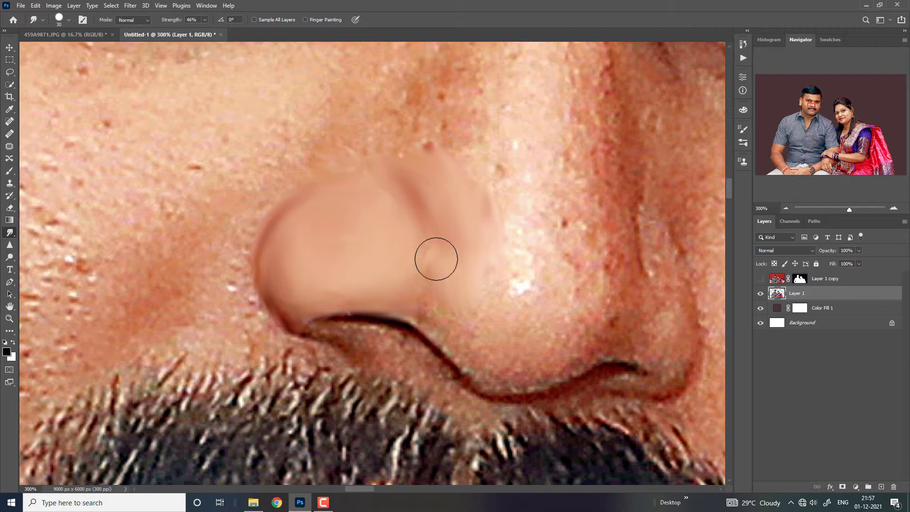
mouse_move(467, 282)
mouse_down()
mouse_move(459, 312)
mouse_move(436, 313)
mouse_move(440, 259)
mouse_up()
key(bracketleft)
key(bracketright)
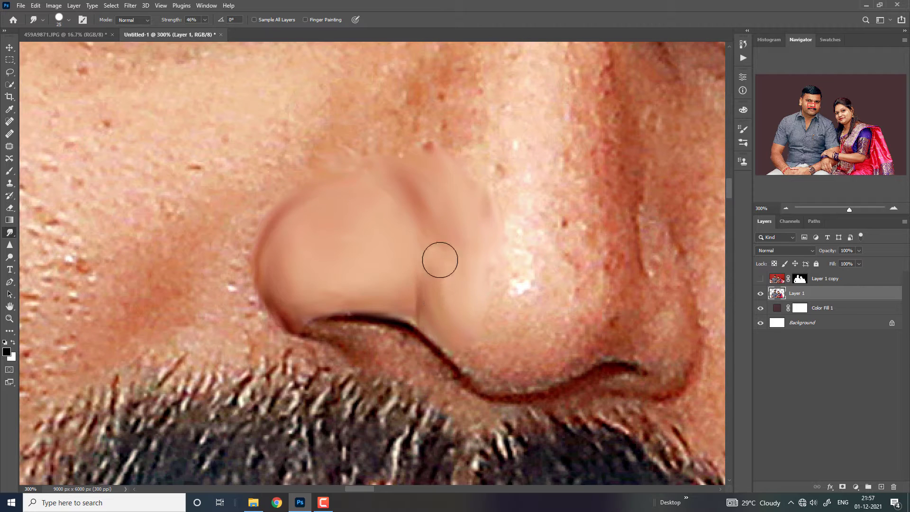
mouse_move(446, 338)
mouse_down()
mouse_move(476, 356)
mouse_move(498, 317)
mouse_up()
key(bracketright)
mouse_move(551, 350)
mouse_down()
mouse_move(610, 290)
mouse_move(610, 197)
mouse_up()
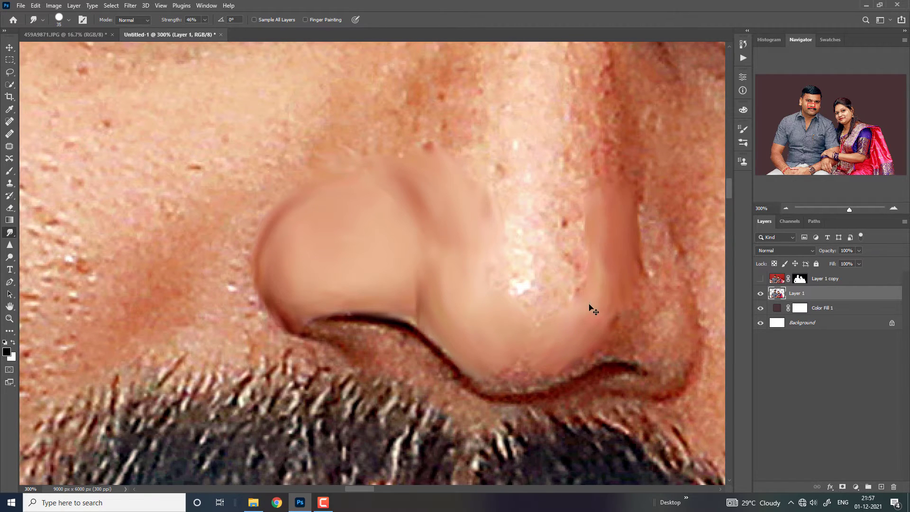
Step: Smooth the highlight on the nose tip and the skin along the nose bridge
key(ctrl+minus)
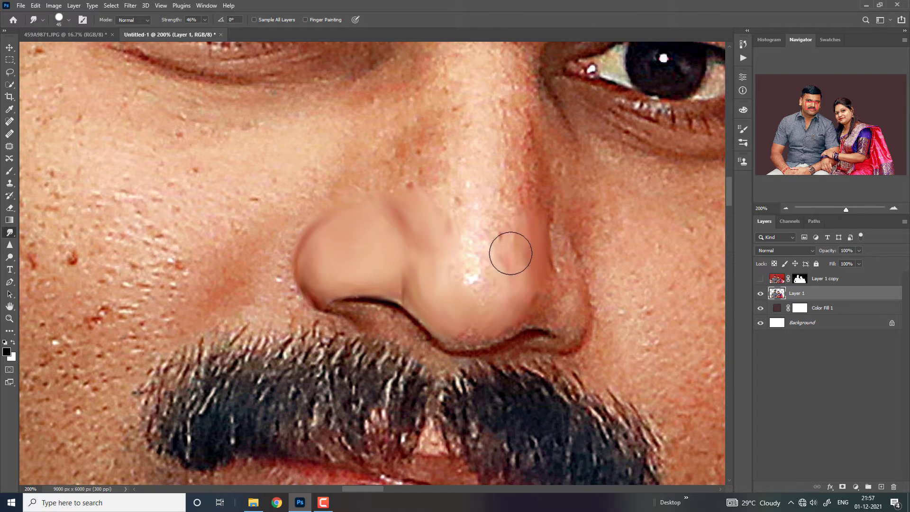
mouse_move(510, 252)
mouse_down()
mouse_move(479, 269)
mouse_move(496, 227)
mouse_move(466, 246)
mouse_move(504, 254)
mouse_up()
key(bracketright)
key(ctrl+minus)
key(ctrl+minus)
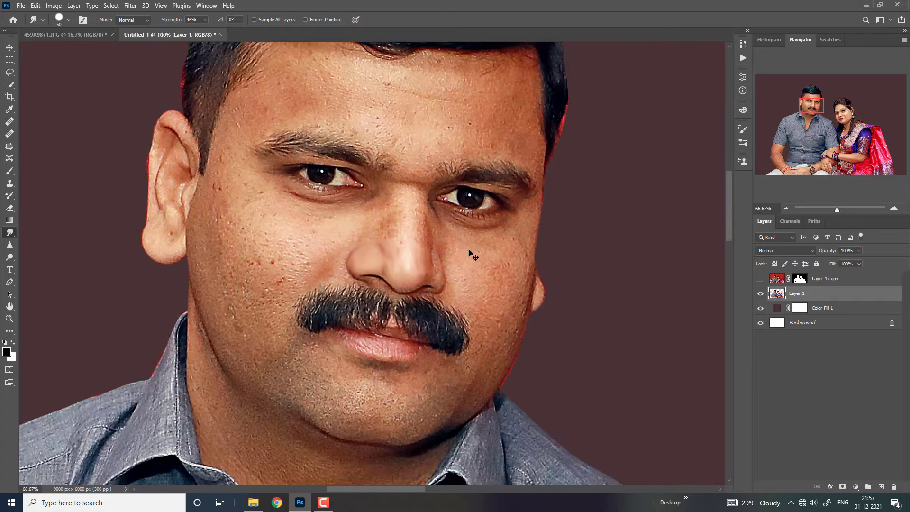
key(ctrl+plus)
key(ctrl+plus)
mouse_move(442, 240)
mouse_down()
mouse_move(451, 152)
mouse_move(465, 179)
mouse_move(504, 155)
mouse_move(516, 204)
mouse_move(508, 119)
mouse_move(508, 252)
mouse_up()
key(bracketright)
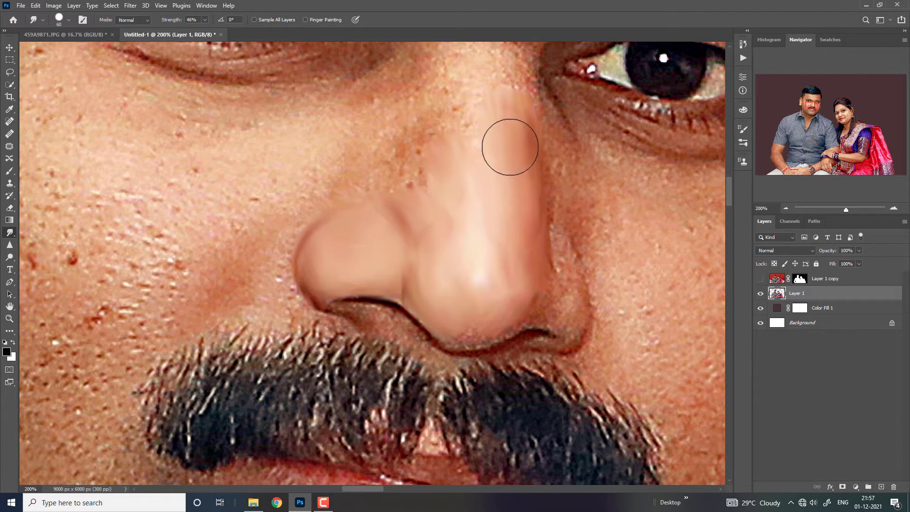
alt+scroll(510, 147, down, 5)
alt+scroll(554, 261, up, 5)
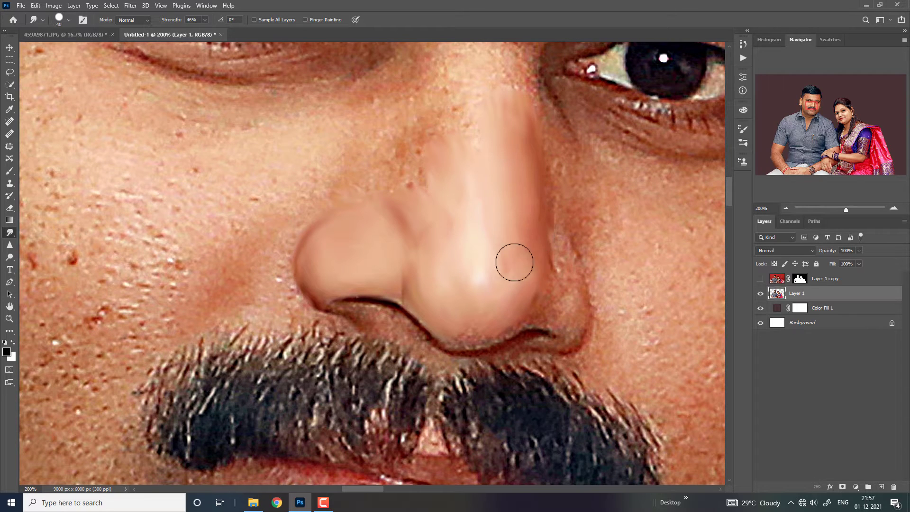
drag(506, 256, 486, 238)
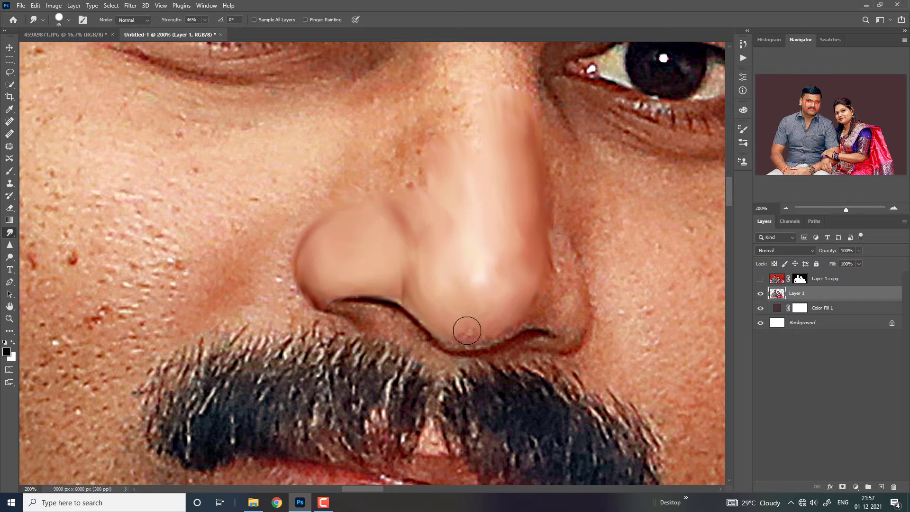
Step: Smooth the speckles along the lower and right edges of the nose tip
key(ctrl+plus)
key(bracketleft)
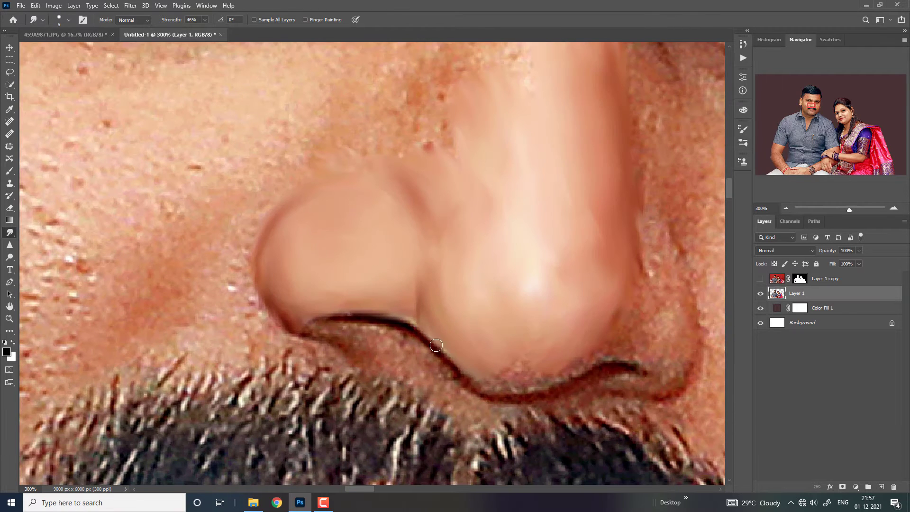
drag(538, 382, 513, 374)
key(bracketright)
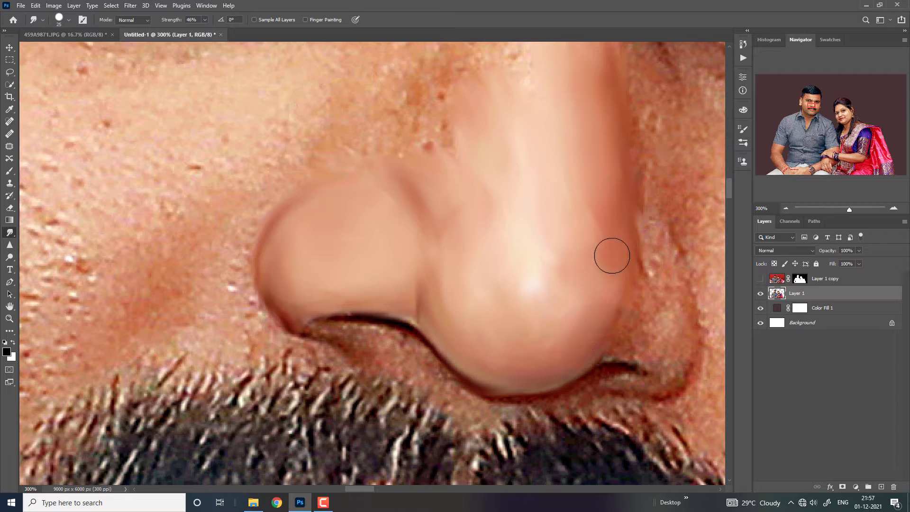
key(bracketright)
mouse_move(613, 257)
mouse_down()
mouse_move(602, 298)
mouse_move(597, 212)
mouse_move(591, 288)
mouse_up()
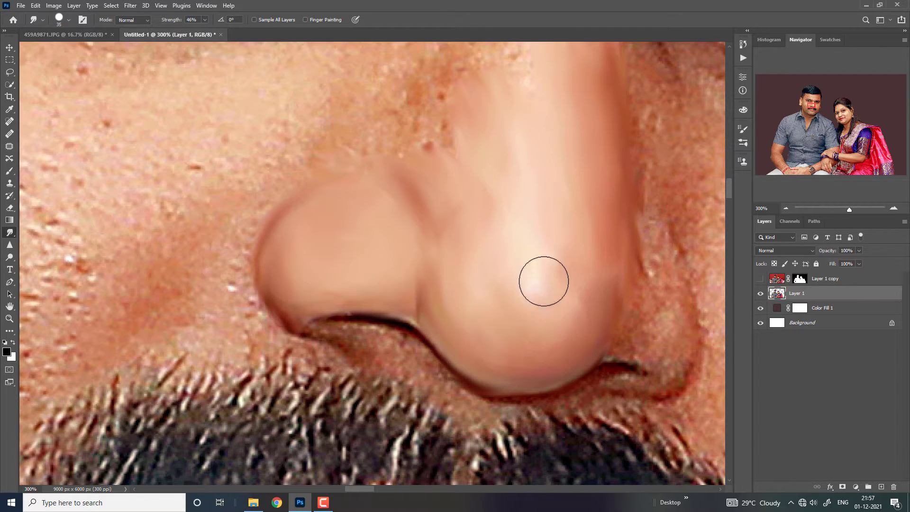
key(ctrl+minus)
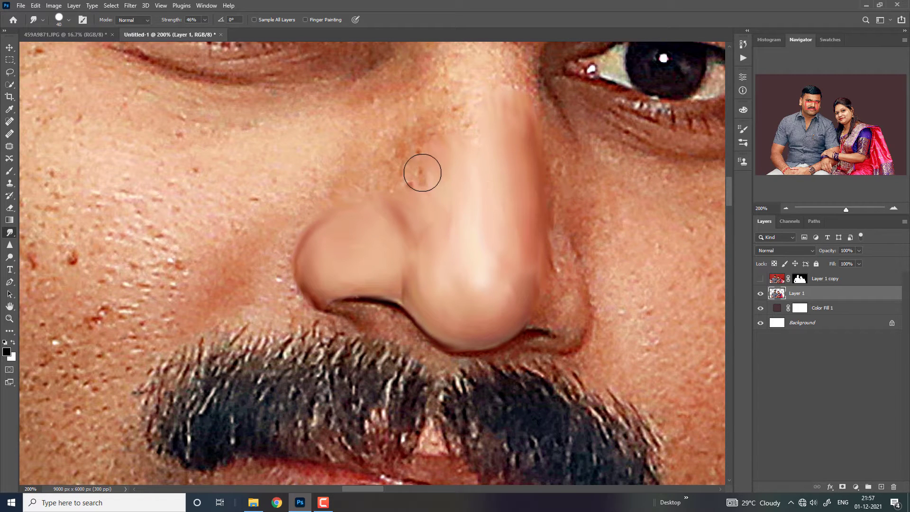
Step: Smooth the skin and red specks at the top of the nose bridge between the eyes
key(ctrl+minus)
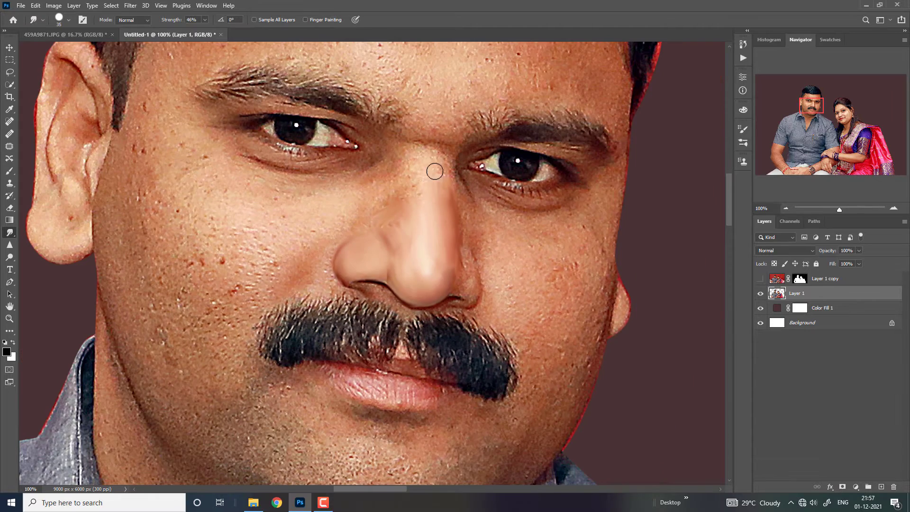
key(ctrl+plus)
click(814, 101)
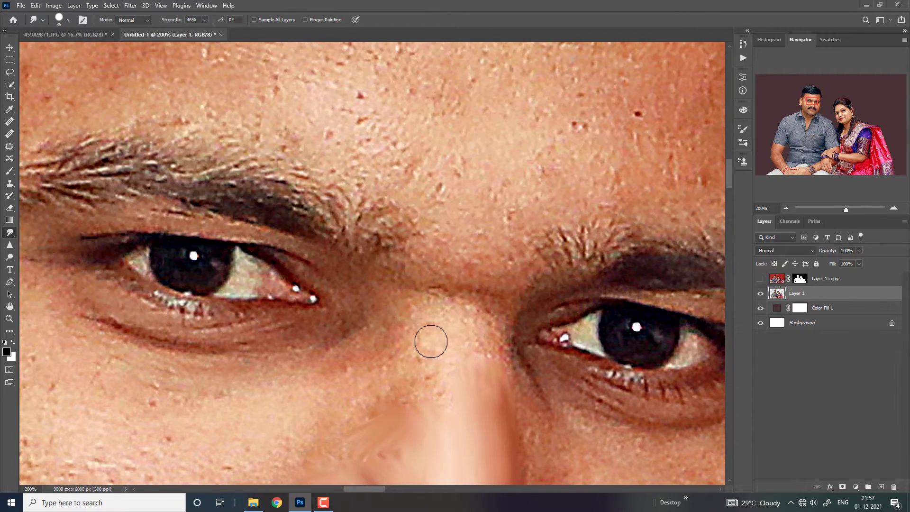
drag(473, 327, 486, 338)
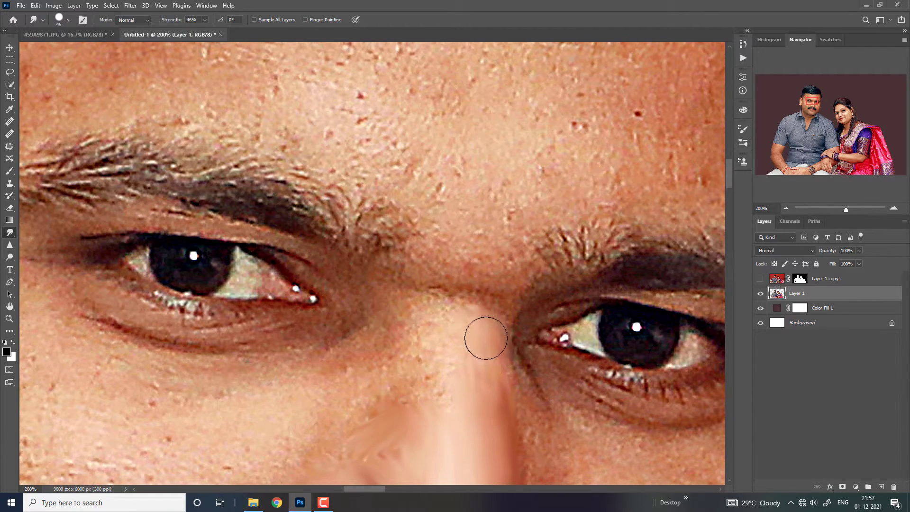
drag(477, 371, 440, 321)
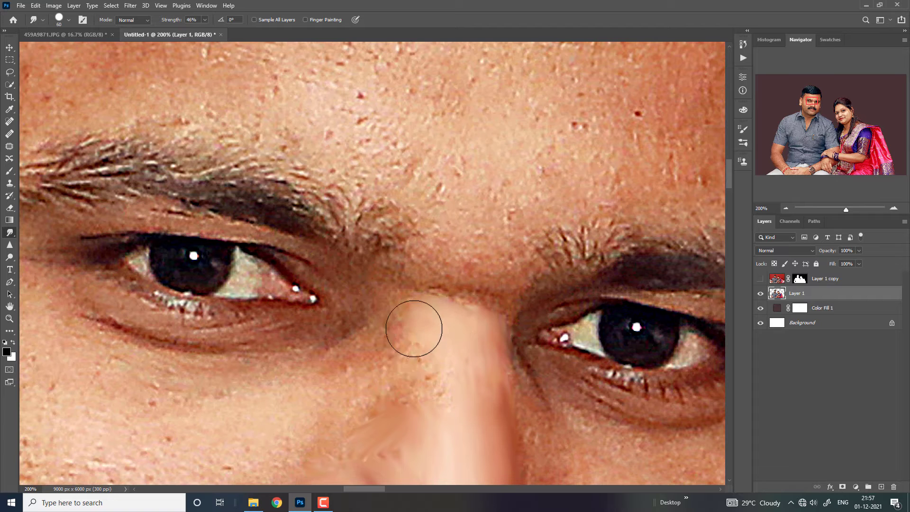
drag(418, 353, 430, 390)
mouse_move(454, 353)
mouse_down()
mouse_move(468, 400)
mouse_move(481, 389)
mouse_up()
key(ctrl+minus)
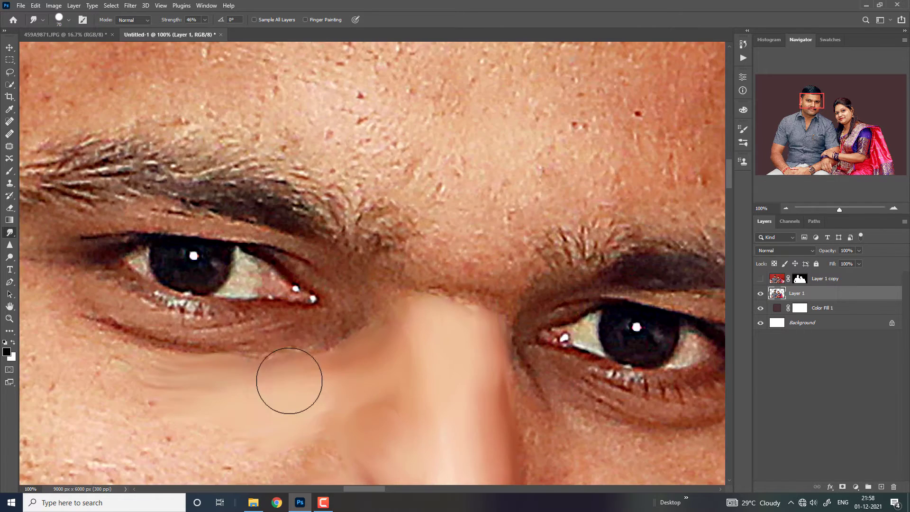
Step: Smudge the cheek below the left-hand eye beside the nose, then zoom out to check
key(ctrl+plus)
mouse_move(95, 382)
mouse_down()
mouse_move(305, 248)
mouse_move(350, 254)
mouse_move(314, 244)
mouse_move(378, 305)
mouse_move(405, 307)
mouse_move(411, 342)
mouse_move(398, 342)
mouse_move(555, 278)
mouse_move(591, 280)
mouse_move(590, 266)
mouse_move(604, 258)
mouse_move(514, 268)
mouse_move(559, 268)
mouse_up()
key(bracketright)
key(bracketright)
key(bracketleft)
key(bracketleft)
key(bracketleft)
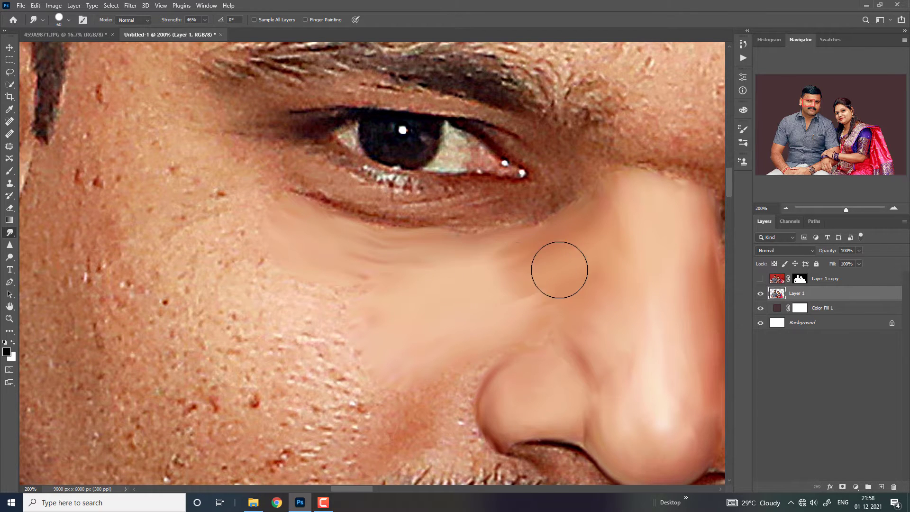
key(ctrl+minus)
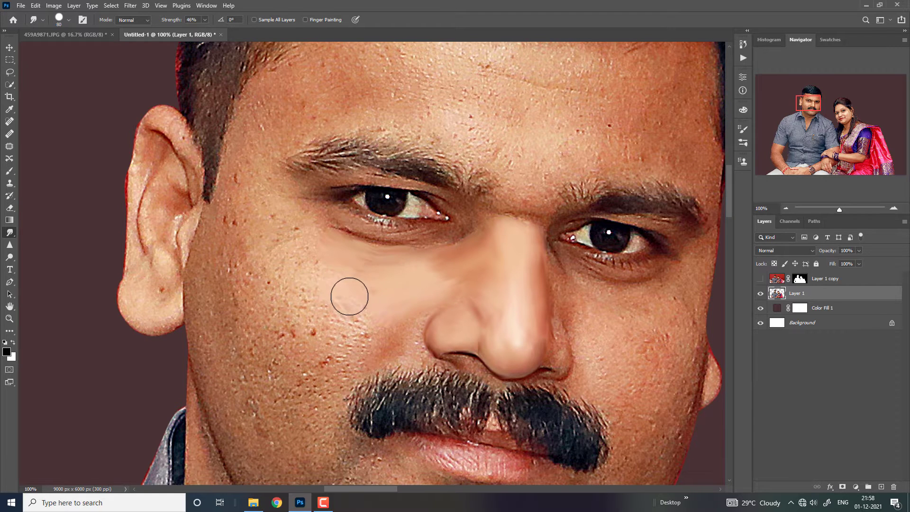
mouse_move(315, 269)
mouse_down()
mouse_move(327, 272)
mouse_move(276, 244)
mouse_up()
key(bracketleft)
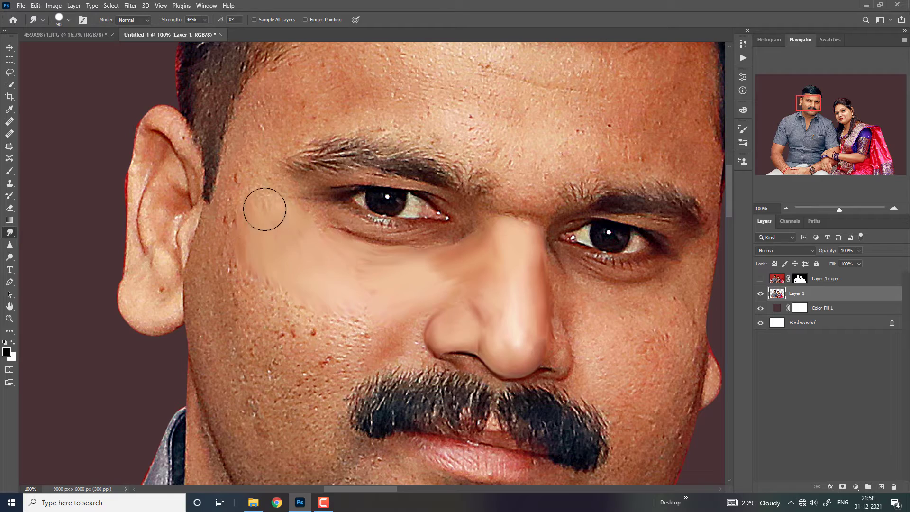
key(ctrl+minus)
key(ctrl+minus)
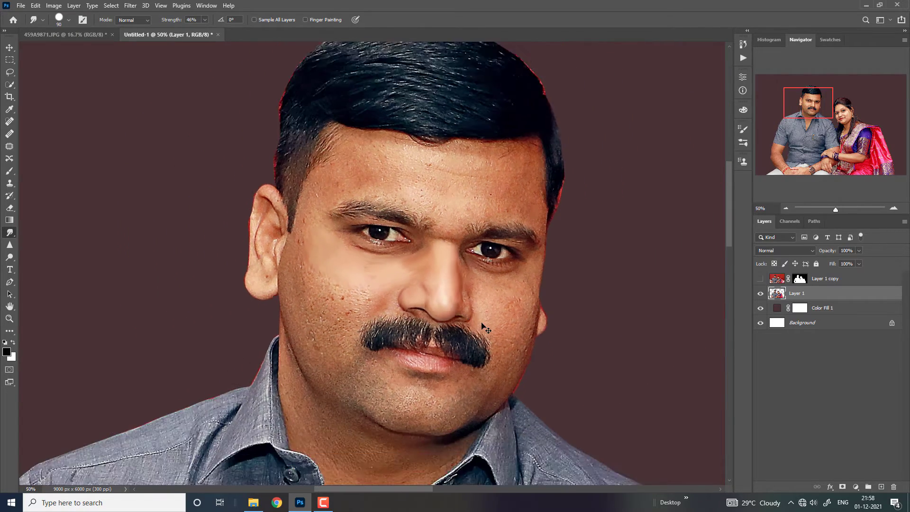
key(ctrl+minus)
key(ctrl+plus)
key(ctrl+plus)
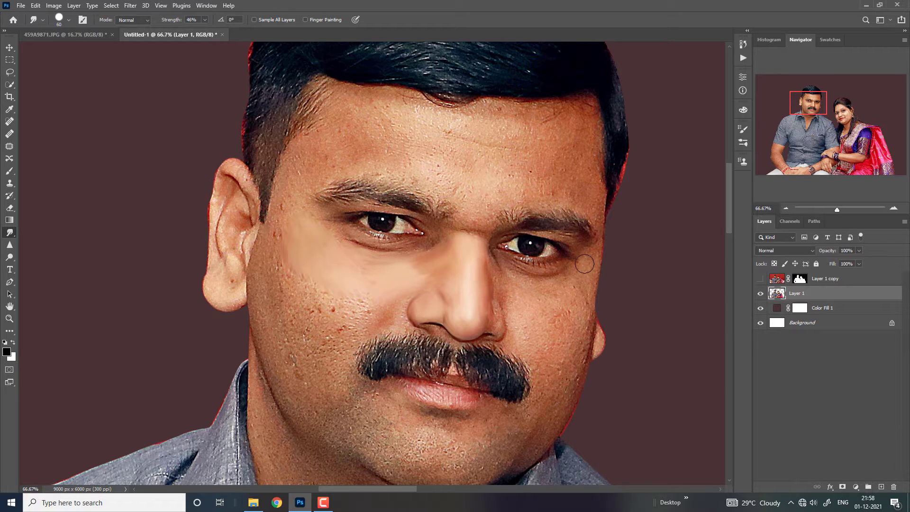
key(ctrl+plus)
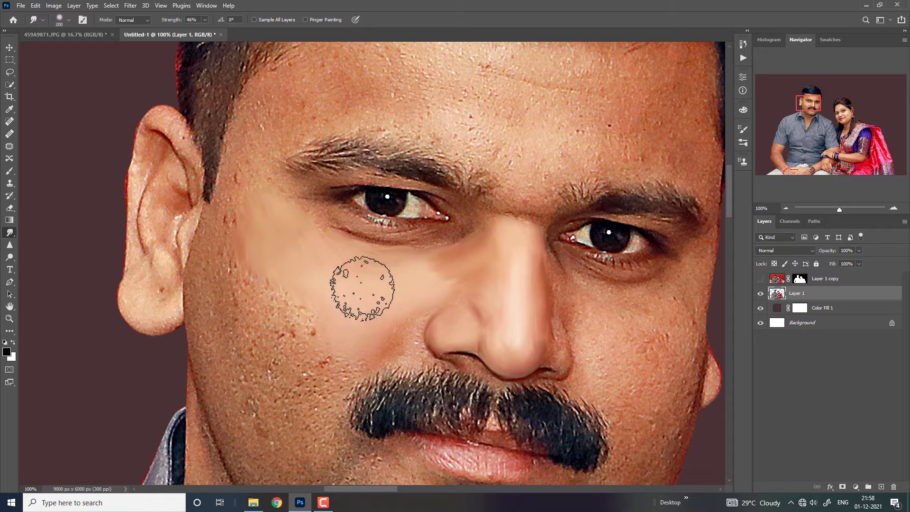
Step: Smooth the cheek in broad strokes where it meets the ear
key(bracketright)
mouse_move(318, 305)
mouse_down()
mouse_move(305, 319)
mouse_move(276, 307)
mouse_move(320, 363)
mouse_move(274, 372)
mouse_move(285, 313)
mouse_up()
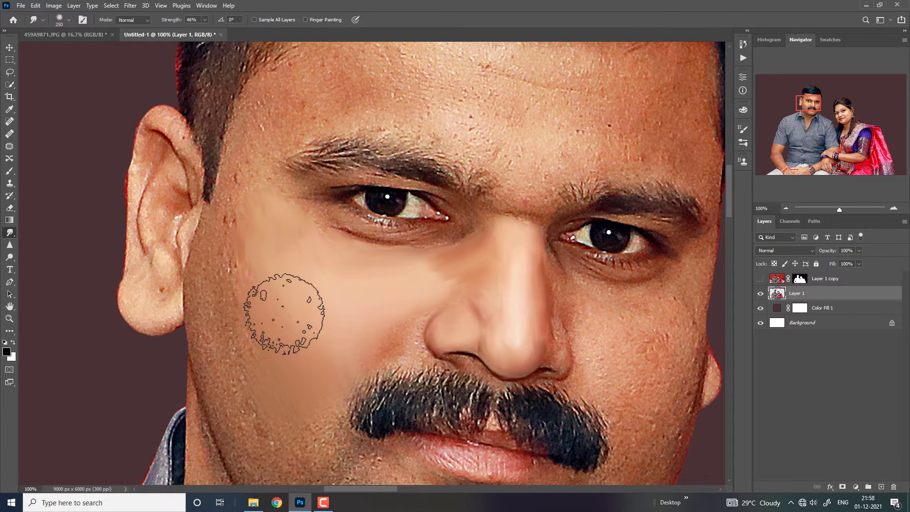
scroll(209, 315, up, 2)
scroll(498, 283, up, 2)
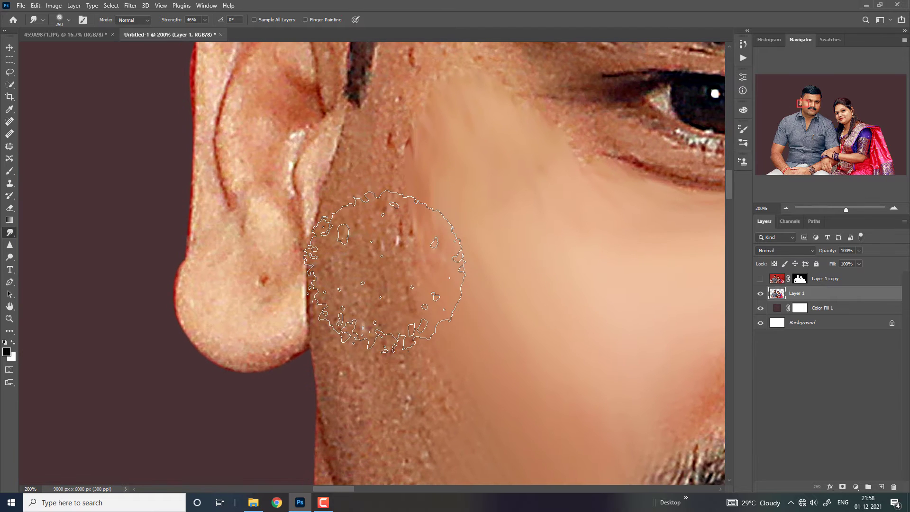
key(bracketleft)
key(bracketleft)
key(bracketleft)
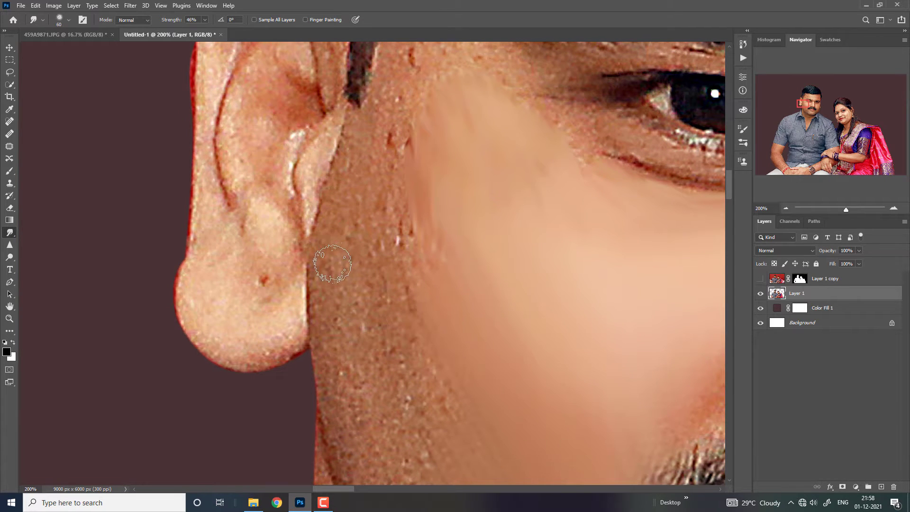
key(bracketright)
key(bracketright)
key(bracketright)
mouse_move(356, 178)
mouse_down()
mouse_move(361, 143)
mouse_move(341, 208)
mouse_move(337, 345)
mouse_up()
key(bracketright)
key(bracketright)
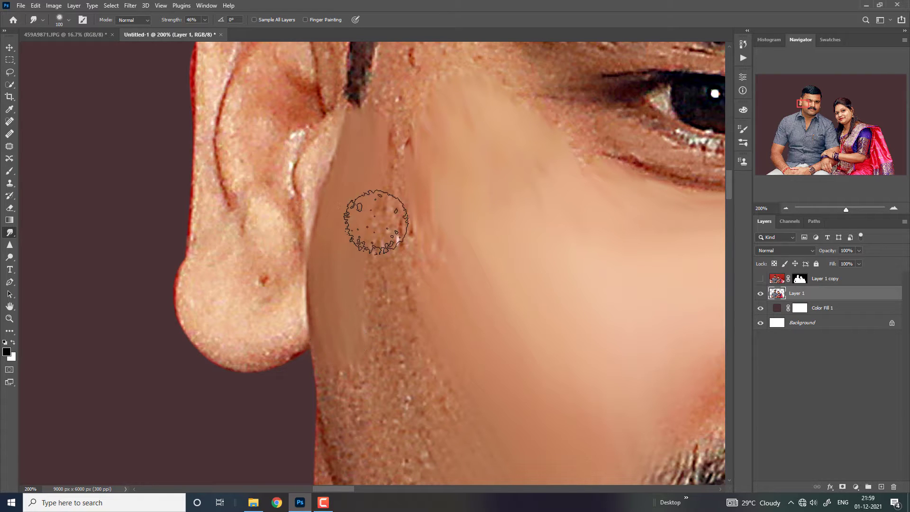
mouse_move(379, 217)
mouse_down()
mouse_move(397, 254)
mouse_move(417, 183)
mouse_move(405, 113)
mouse_move(422, 237)
mouse_move(382, 290)
mouse_move(396, 350)
mouse_move(429, 384)
mouse_up()
Step: Smooth the skin down along the jawline toward the mouth corner
key(bracketright)
key(bracketright)
key(ctrl+minus)
key(bracketleft)
key(bracketleft)
key(bracketleft)
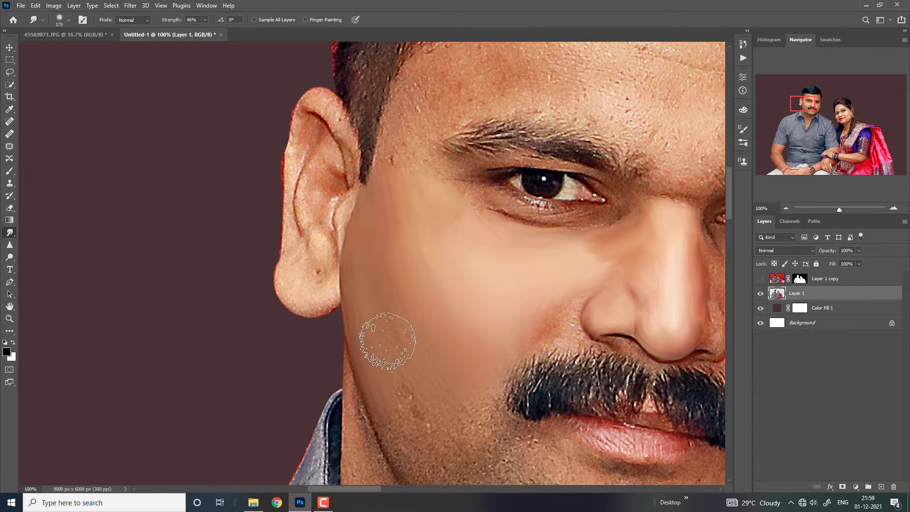
key(bracketright)
key(bracketright)
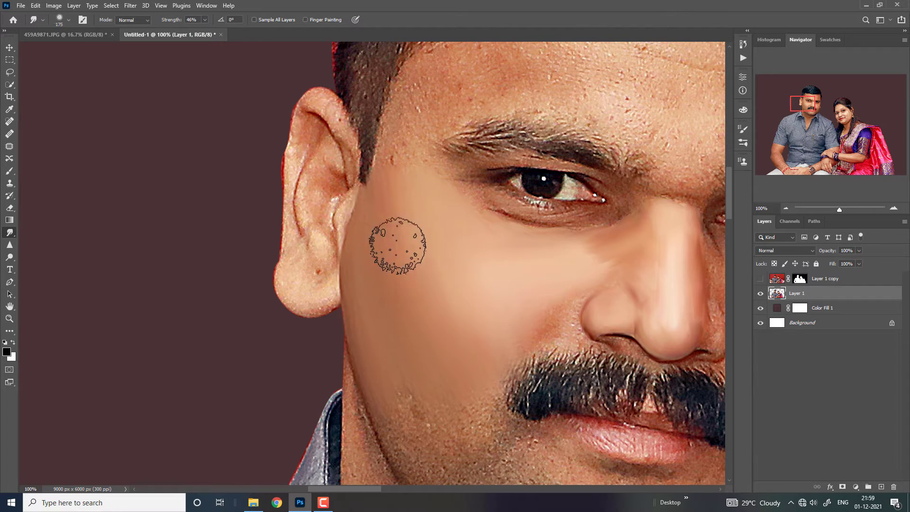
key(bracketleft)
key(bracketleft)
key(bracketleft)
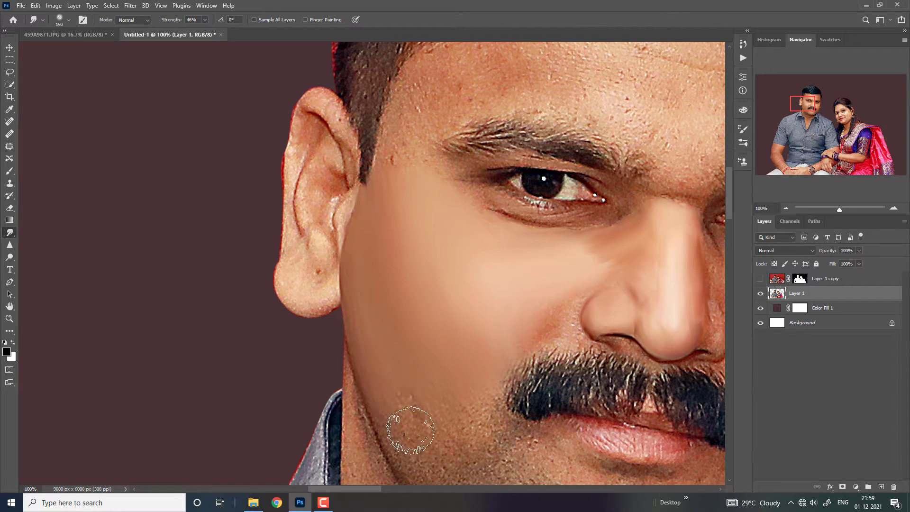
drag(402, 431, 405, 459)
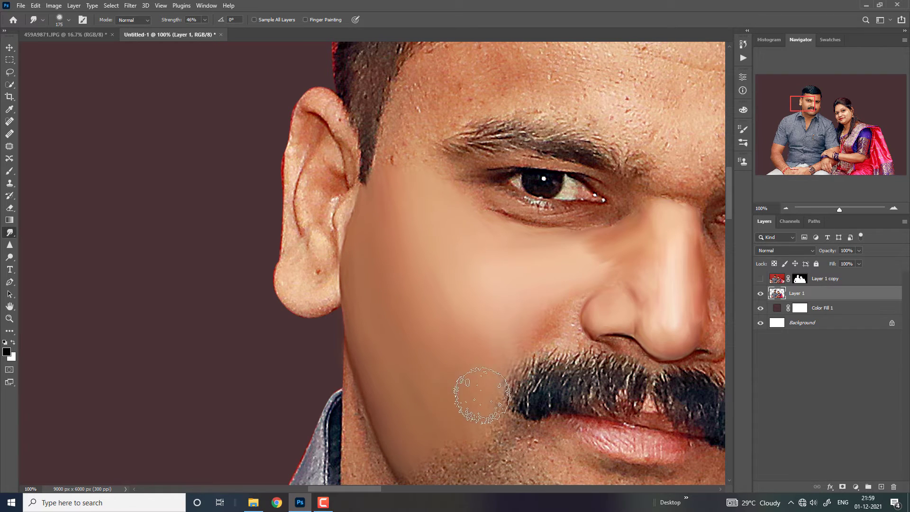
key(bracketright)
key(bracketleft)
key(bracketleft)
key(bracketleft)
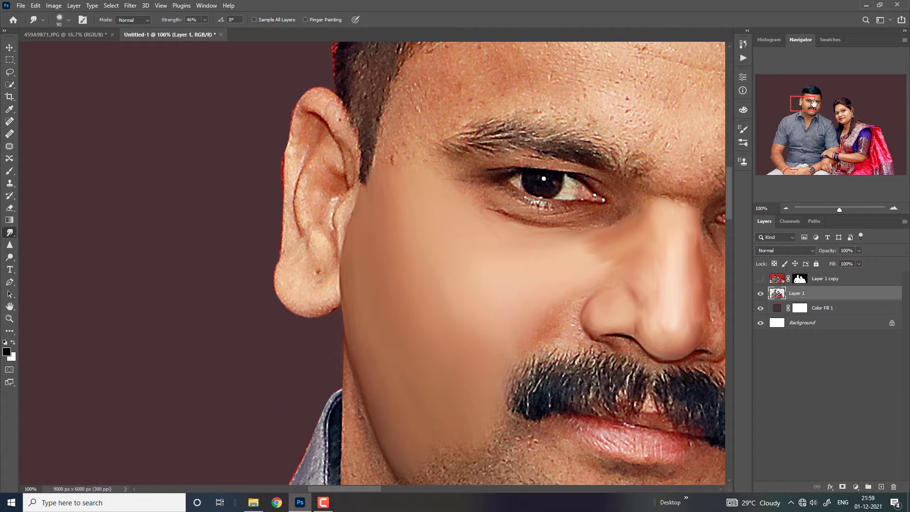
drag(814, 104, 808, 110)
key(bracketleft)
key(bracketleft)
key(bracketleft)
scroll(427, 280, up, 1)
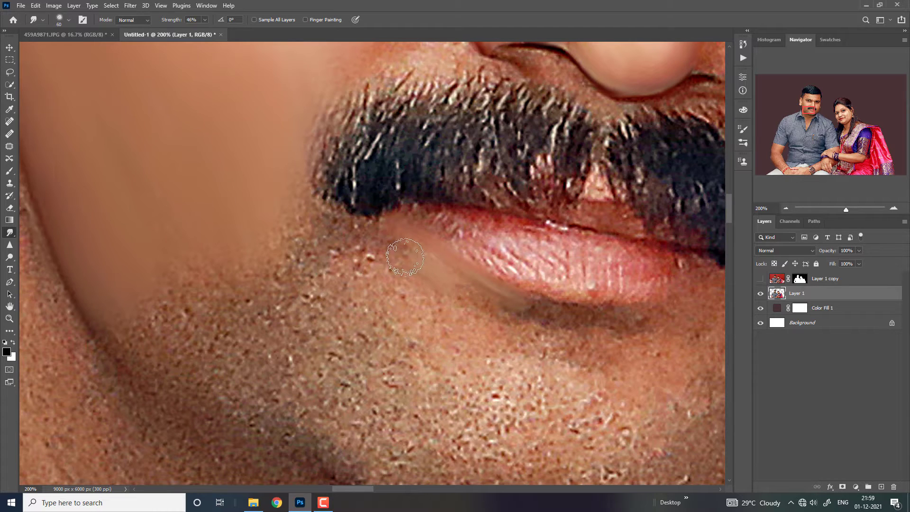
Step: Smooth the stubble at the mouth corner and between it and the chin
key(bracketright)
key(bracketright)
key(bracketright)
drag(406, 256, 292, 219)
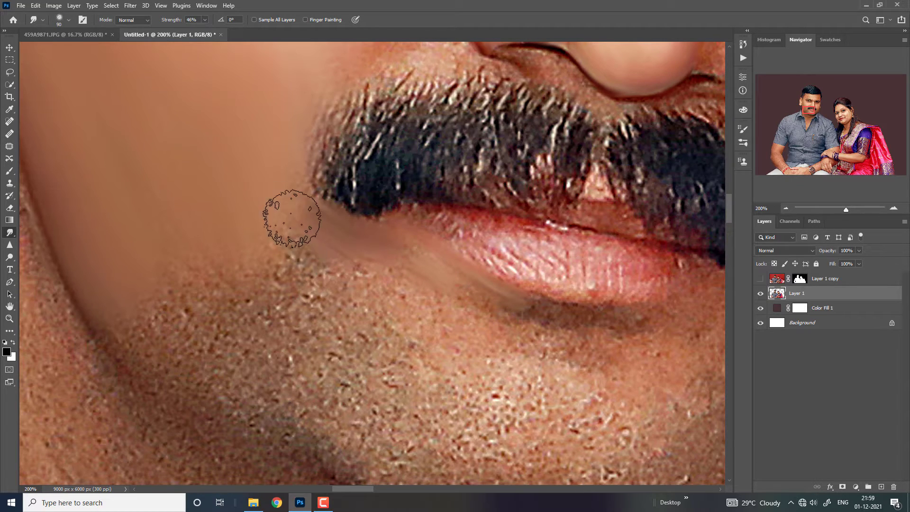
key(bracketright)
key(bracketright)
key(bracketright)
mouse_move(378, 297)
mouse_down()
mouse_move(317, 292)
mouse_move(176, 351)
mouse_up()
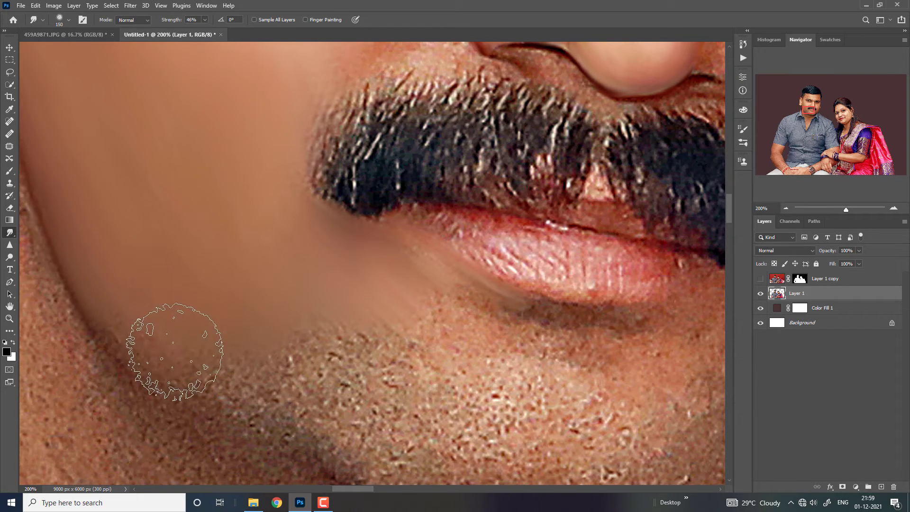
key(ctrl+minus)
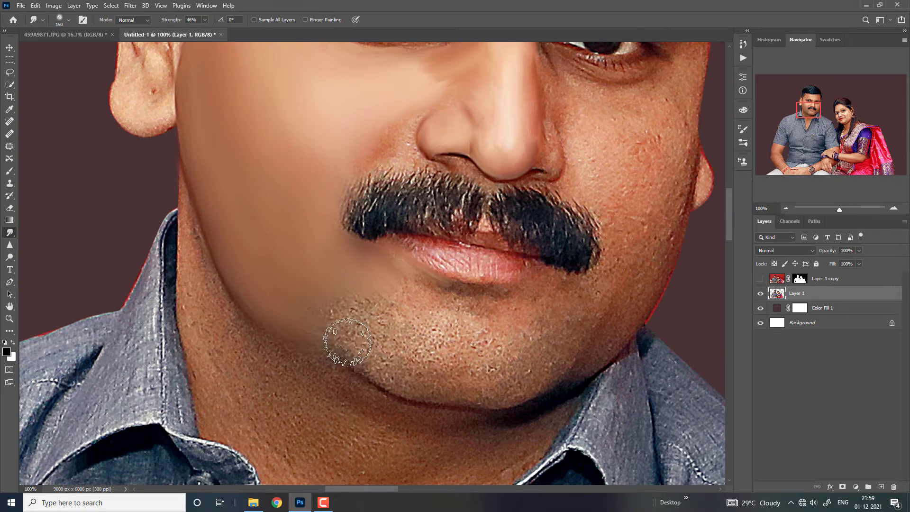
key(bracketright)
drag(348, 342, 384, 324)
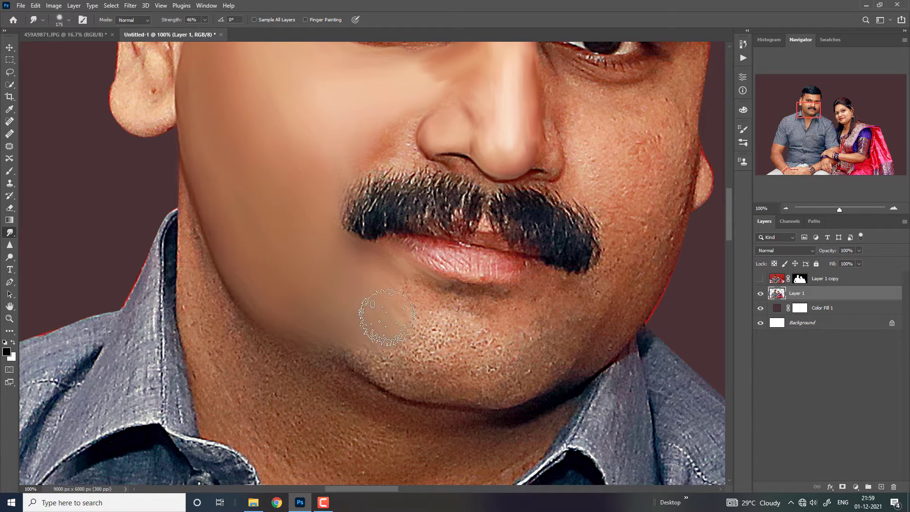
key(bracketleft)
key(bracketleft)
key(bracketleft)
key(bracketleft)
key(bracketleft)
Step: Smooth the chin skin below the lip, along the jaw and on the lower-right chin
key(ctrl+plus)
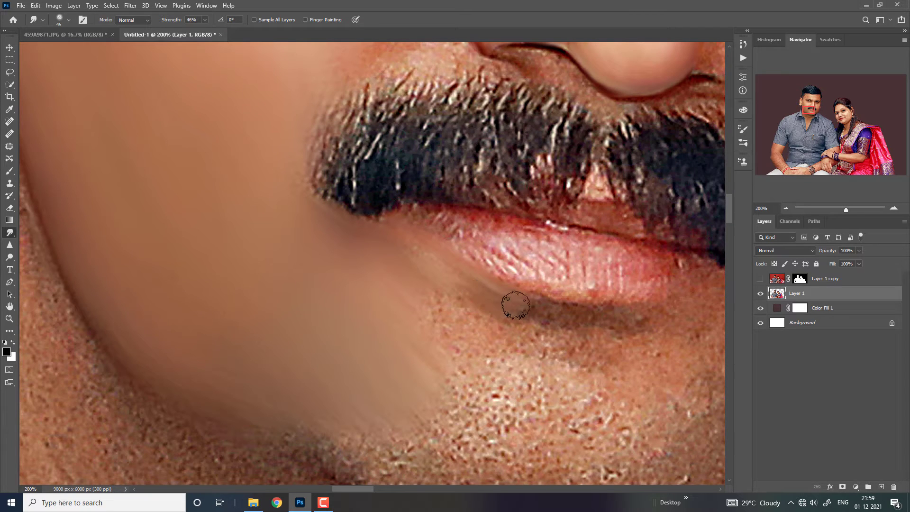
key(bracketright)
key(bracketright)
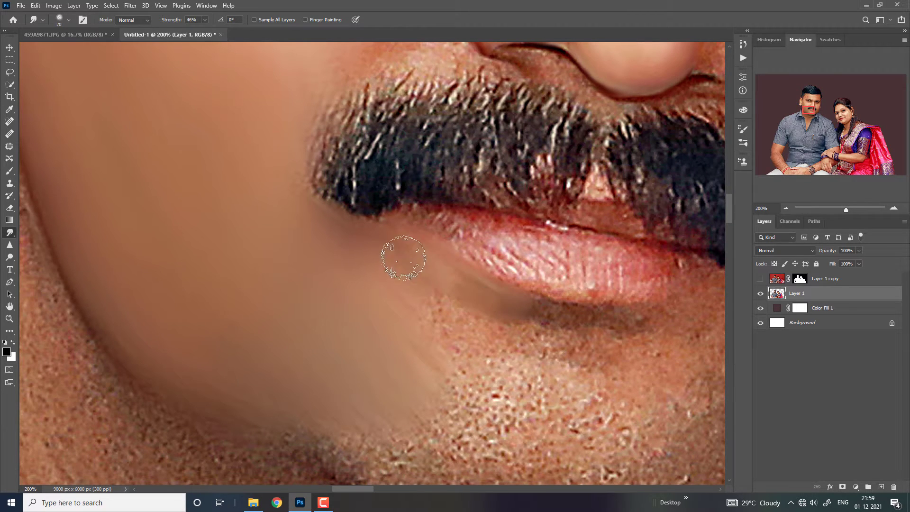
key(bracketright)
key(bracketright)
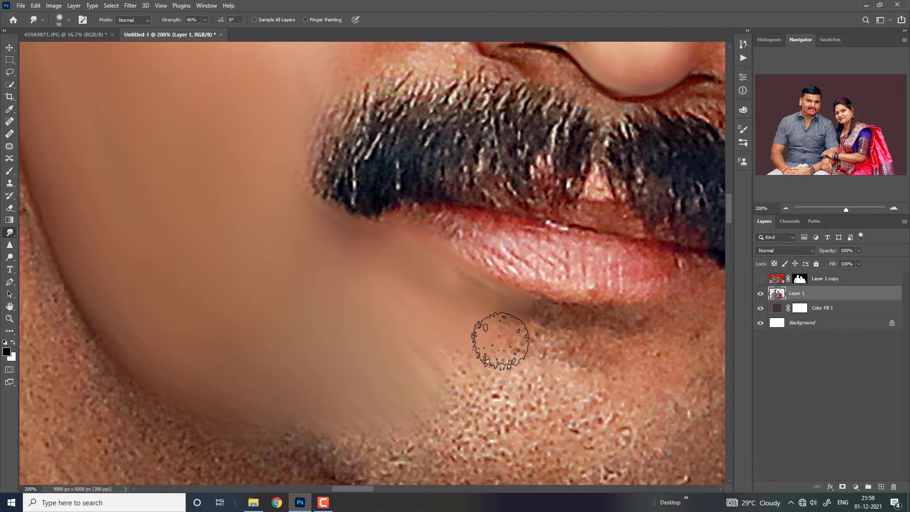
key(bracketright)
key(bracketright)
drag(488, 376, 506, 407)
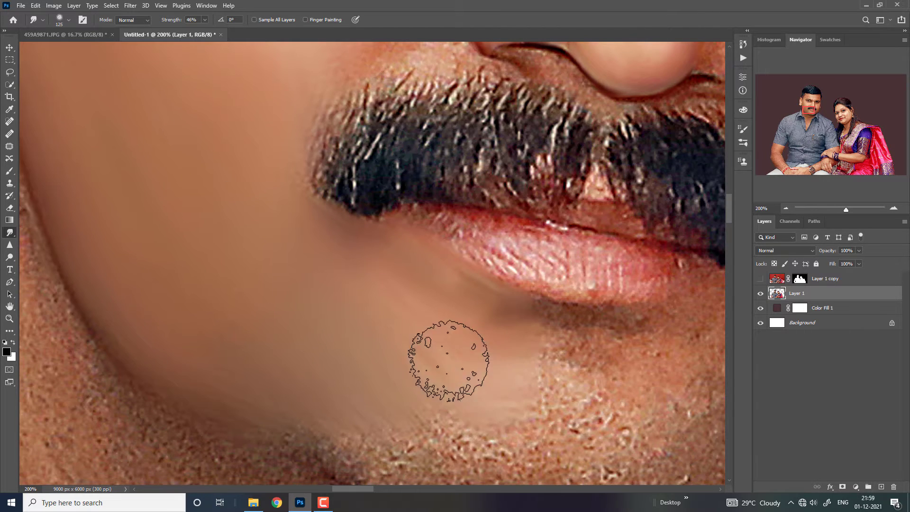
key(ctrl+minus)
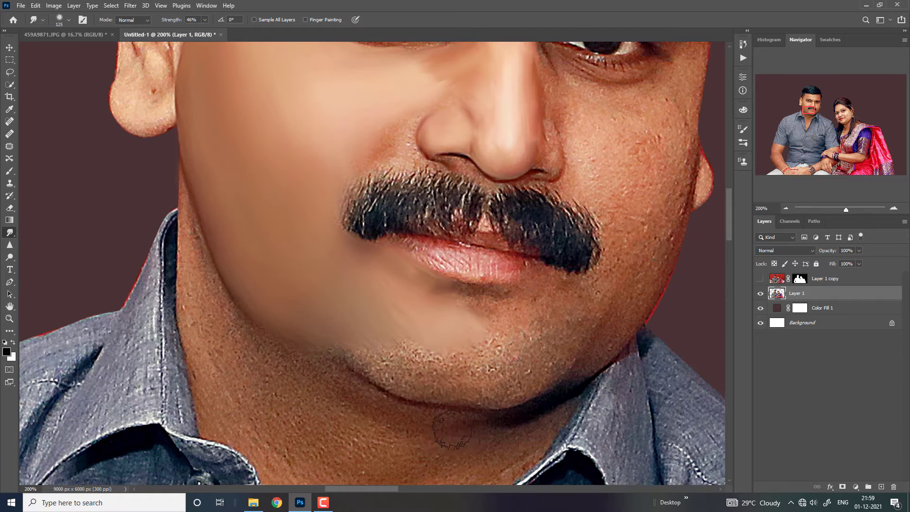
drag(433, 364, 376, 358)
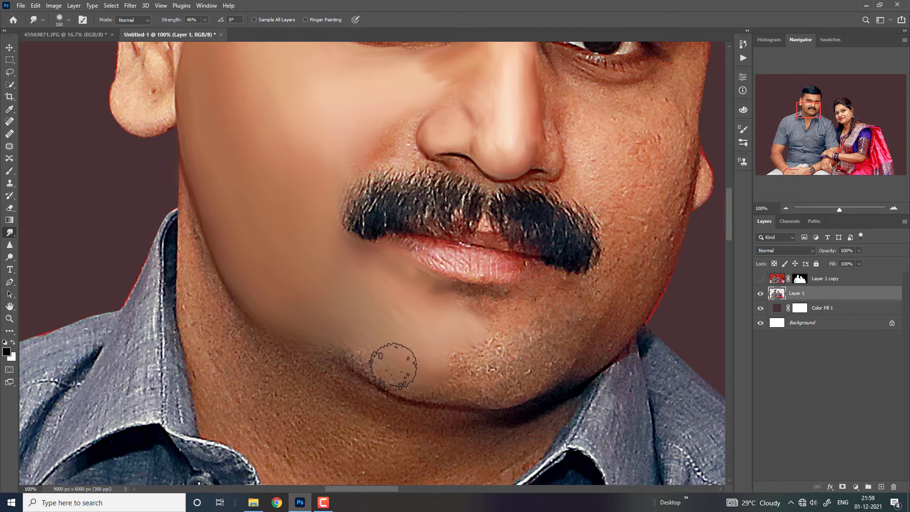
key(bracketleft)
key(bracketleft)
mouse_move(412, 326)
mouse_down()
mouse_move(461, 359)
mouse_move(519, 369)
mouse_move(539, 335)
mouse_up()
Step: Blend away the remaining chin stubble with a slightly adjusted brush
key(bracketright)
key(bracketright)
key(bracketleft)
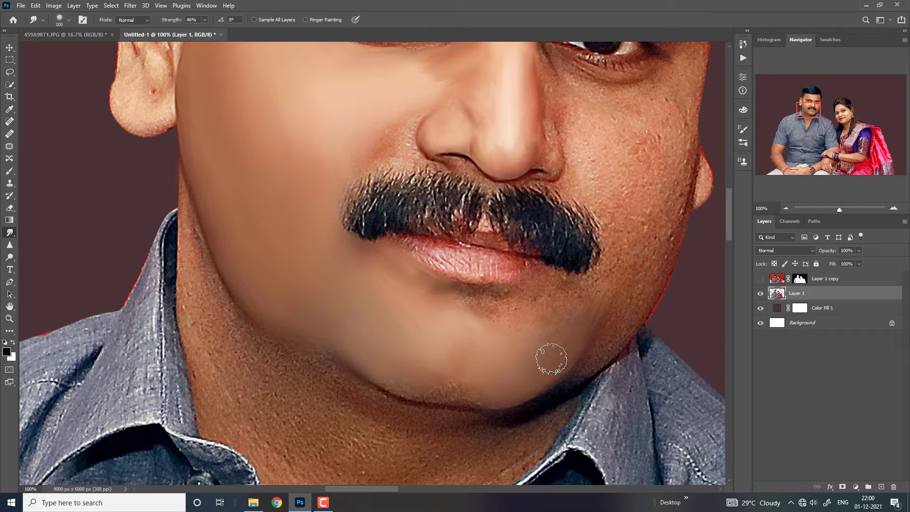
key(bracketright)
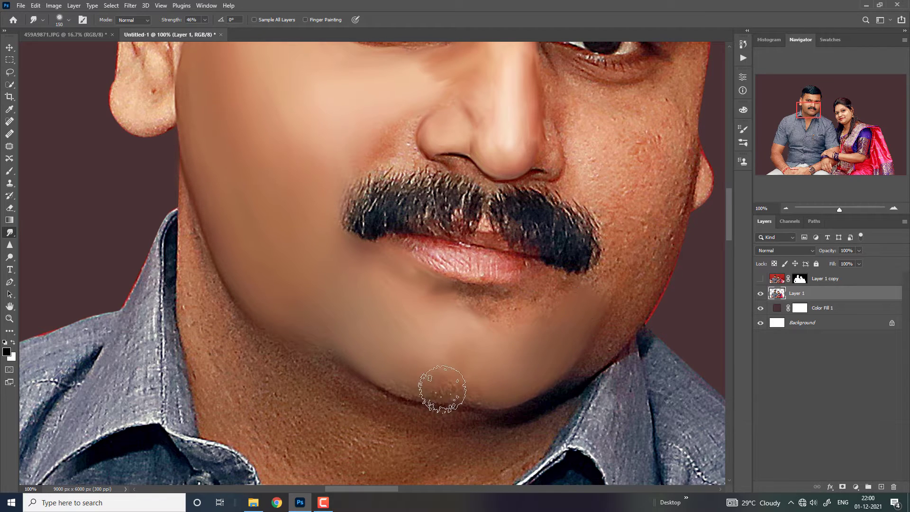
drag(442, 388, 406, 391)
key(bracketleft)
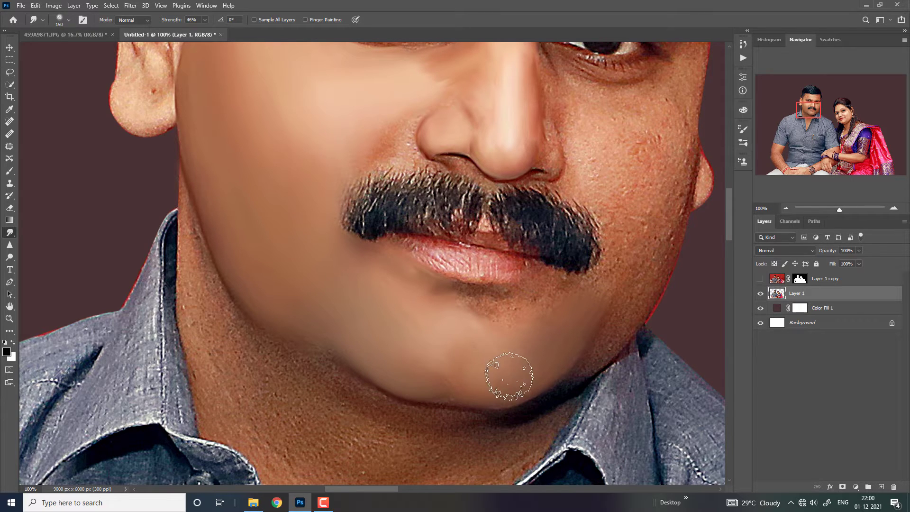
key(bracketright)
key(bracketright)
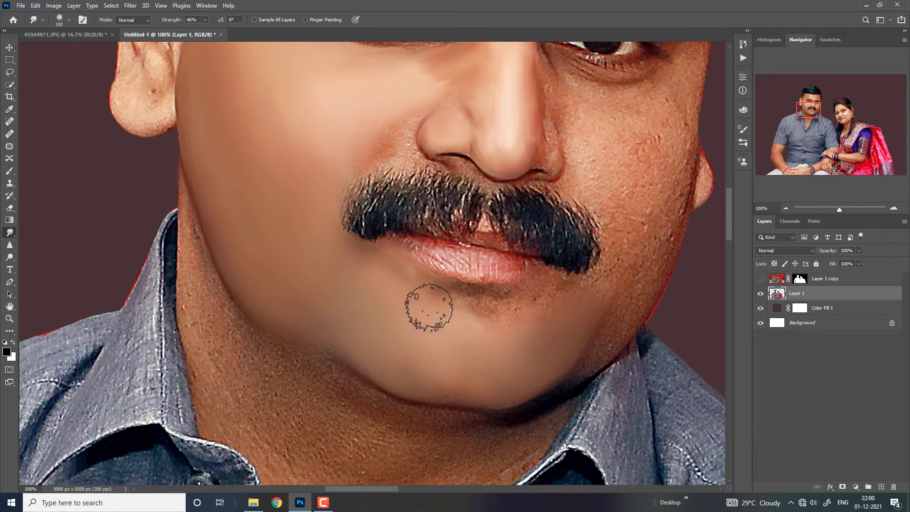
scroll(461, 306, down, 1)
scroll(461, 306, down, 1)
scroll(461, 306, down, 1)
scroll(368, 269, up, 1)
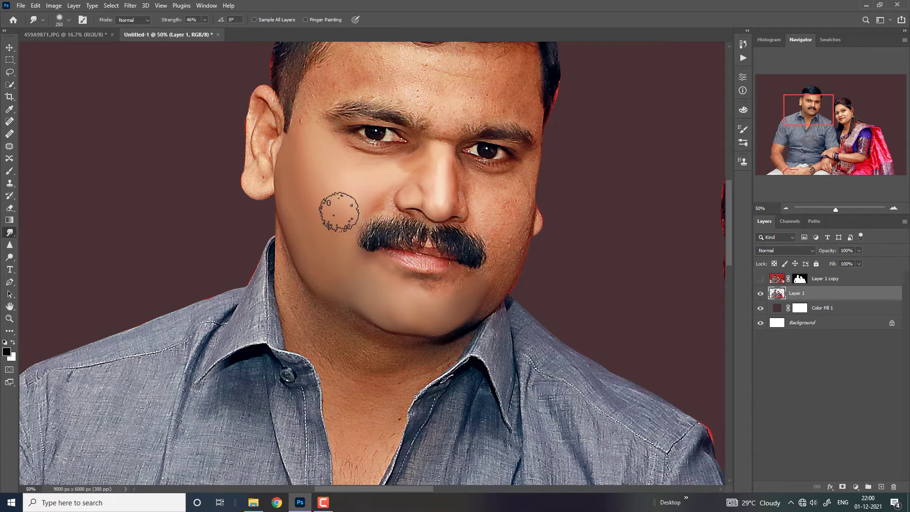
Step: Bring the nose into view and smooth the cheek skin beside the nostril
scroll(816, 137, down, 1)
scroll(372, 268, up, 1)
scroll(372, 269, up, 1)
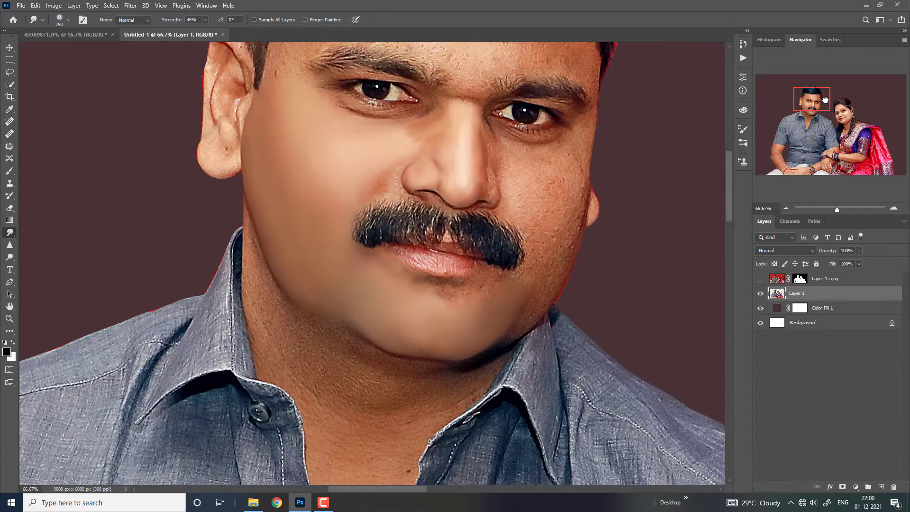
scroll(371, 269, up, 1)
key(bracketleft)
key(bracketleft)
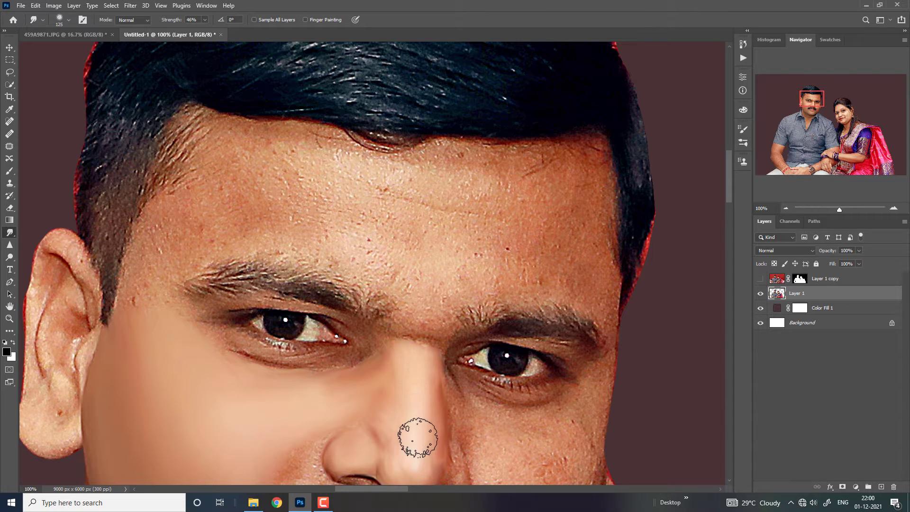
drag(814, 101, 813, 108)
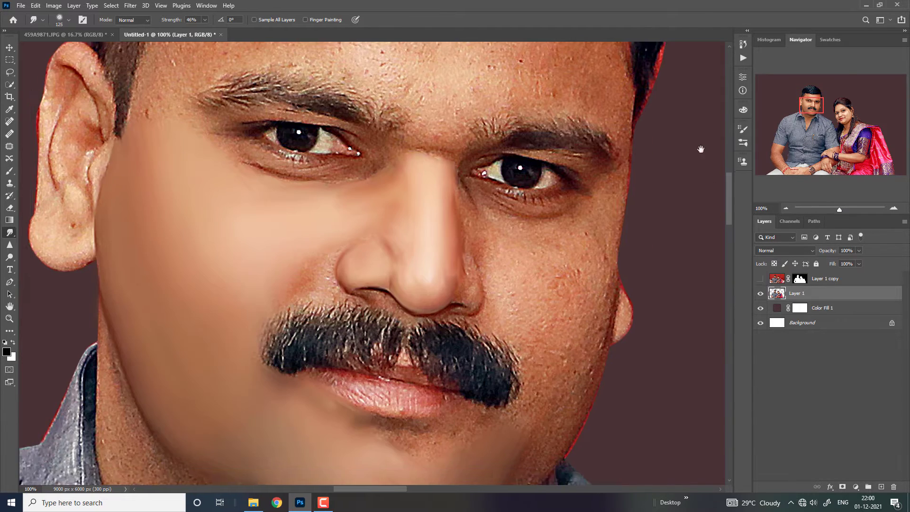
scroll(500, 271, up, 1)
key(bracketleft)
key(bracketleft)
key(bracketleft)
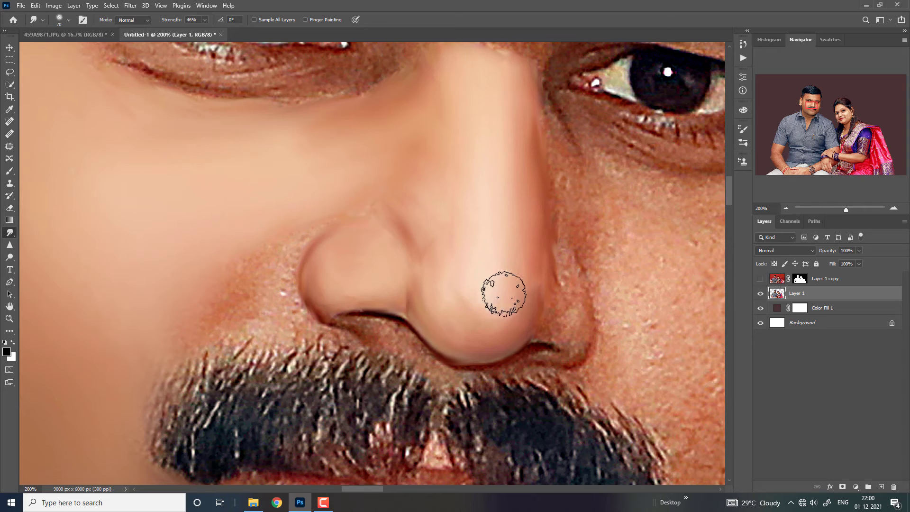
key(bracketleft)
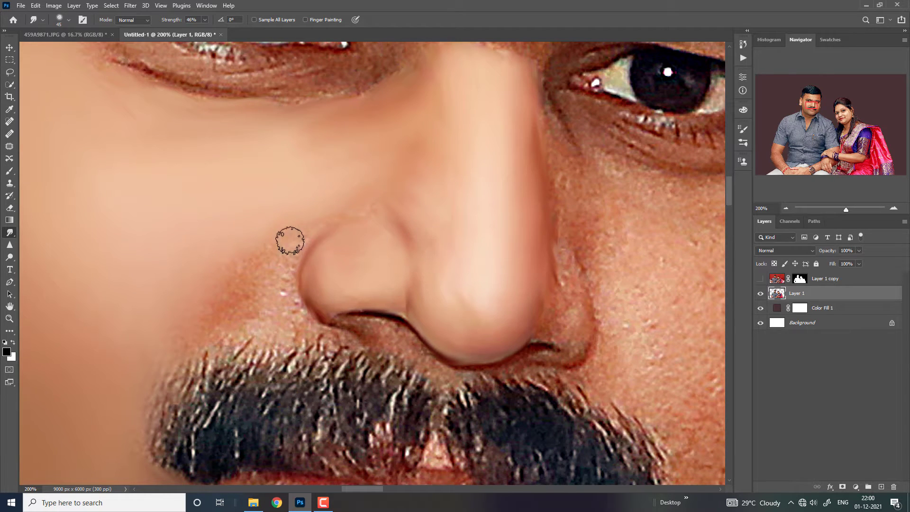
drag(209, 305, 265, 240)
Step: Zoom in further and smooth the skin edge just above the moustache
key(bracketright)
key(bracketright)
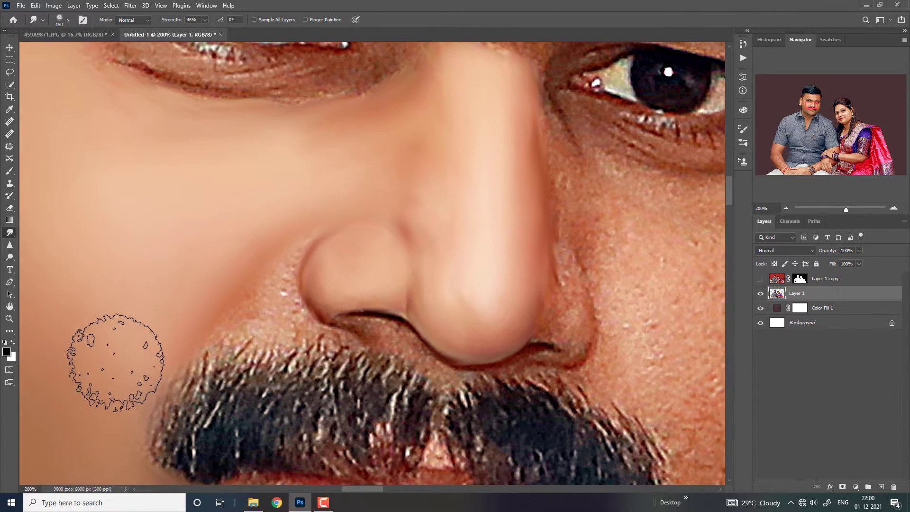
key(ctrl+plus)
key(bracketright)
key(bracketleft)
key(bracketleft)
key(bracketleft)
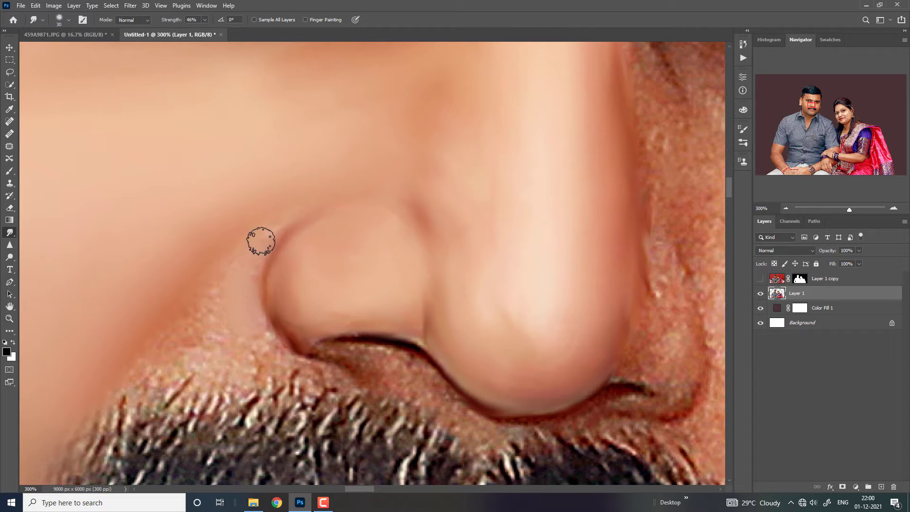
key(bracketright)
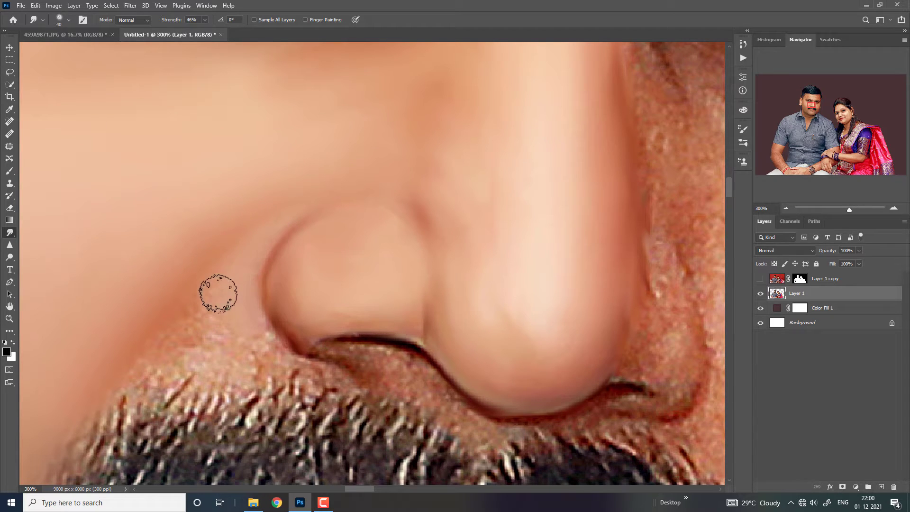
mouse_move(233, 354)
mouse_down()
mouse_move(229, 321)
mouse_move(248, 321)
mouse_move(256, 351)
mouse_move(346, 379)
mouse_move(167, 372)
mouse_move(171, 357)
mouse_move(152, 361)
mouse_move(179, 341)
mouse_move(232, 340)
mouse_up()
Step: Blend the dark nostril rim and skin below it, then set the brush to 40
key(bracketleft)
key(bracketright)
key(bracketright)
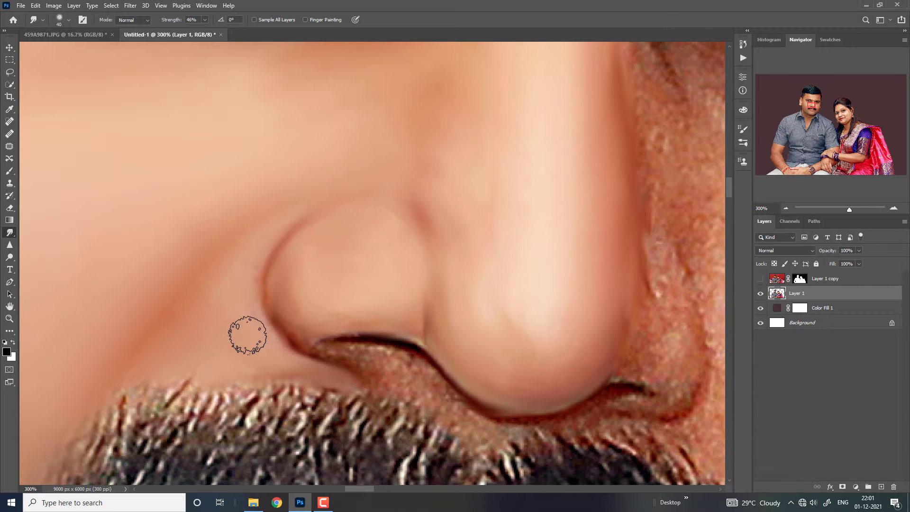
key(bracketleft)
key(bracketleft)
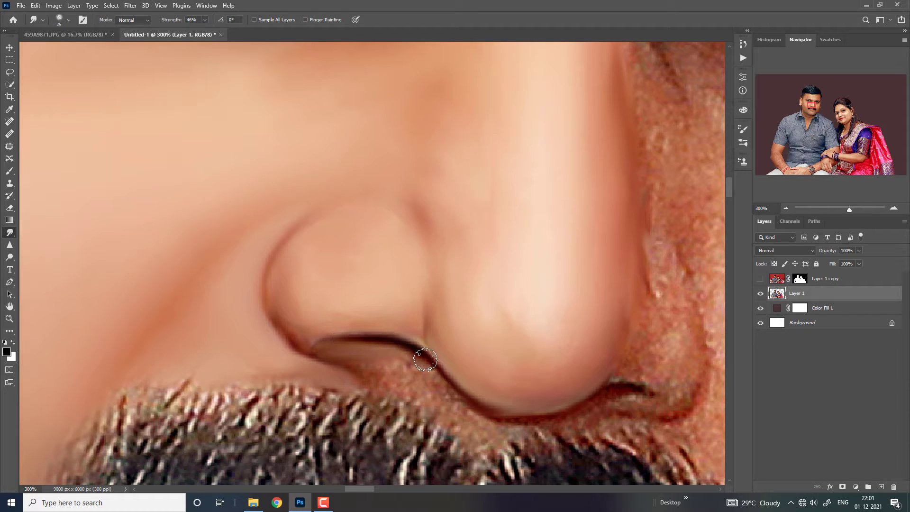
mouse_move(426, 361)
mouse_down()
mouse_move(380, 366)
mouse_move(400, 362)
mouse_move(367, 378)
mouse_up()
key(bracketright)
key(bracketright)
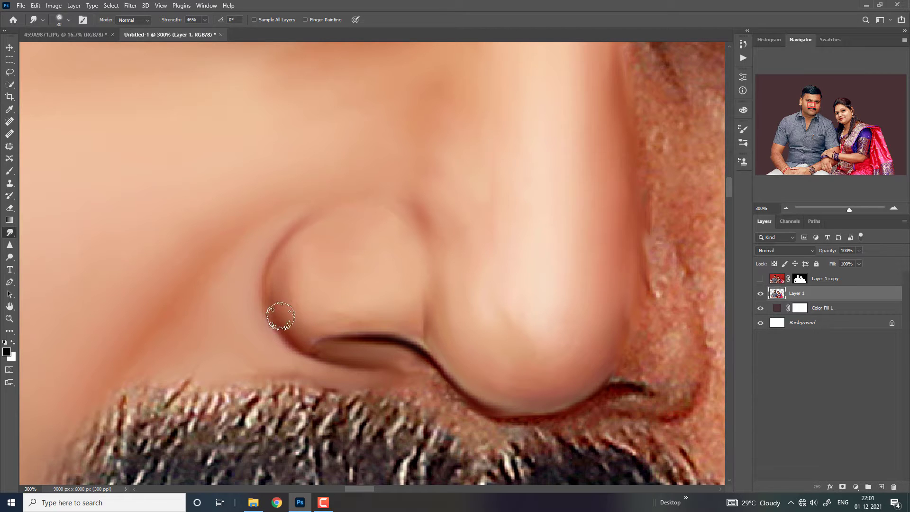
key(bracketright)
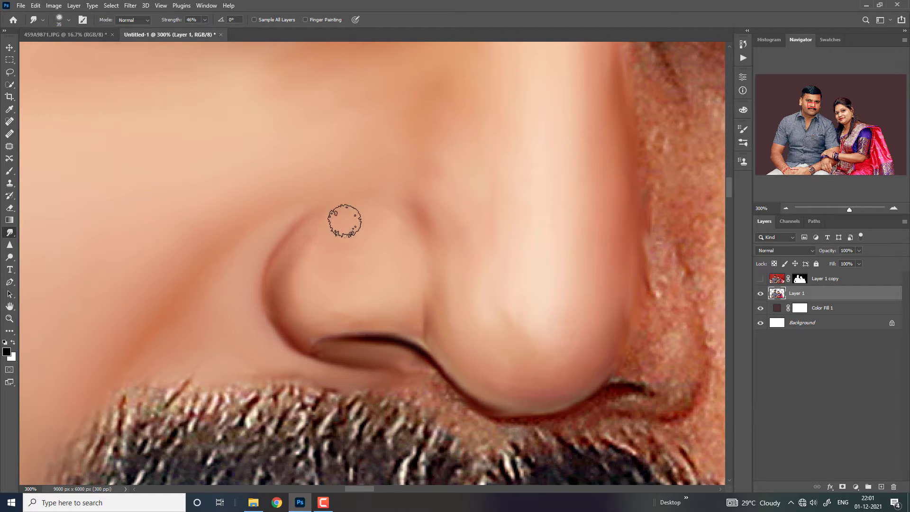
Step: Zoom onto the nose and smooth the far nostril edge with a size-40 brush
key(ctrl+minus)
key(ctrl+minus)
key(ctrl+minus)
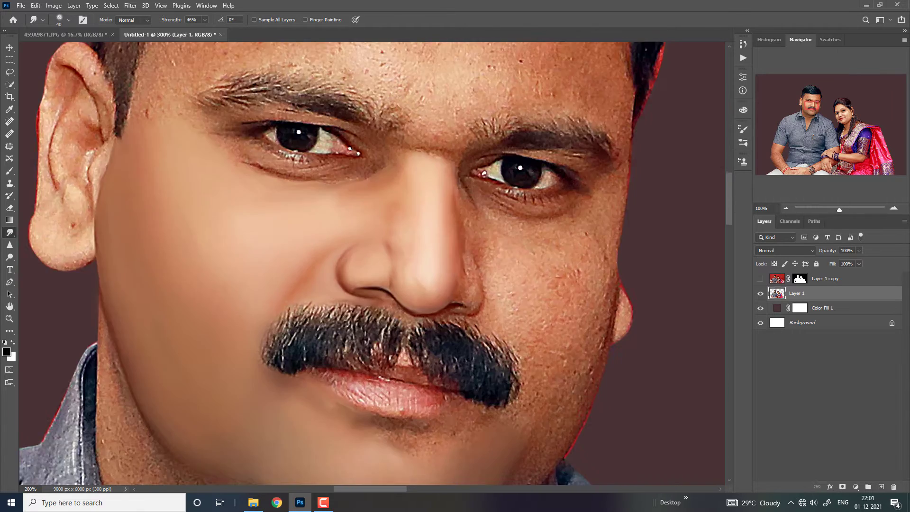
key(ctrl+plus)
key(ctrl+plus)
key(bracketright)
key(bracketright)
key(bracketright)
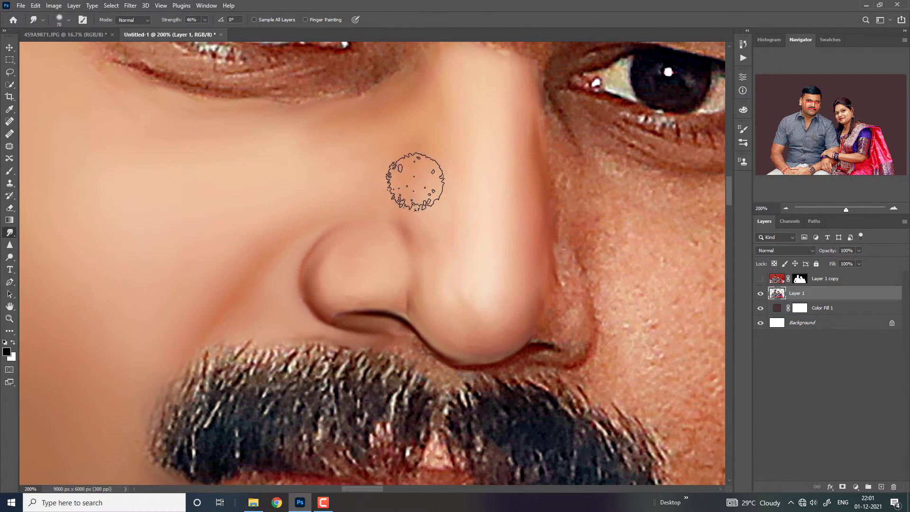
key(bracketright)
key(bracketright)
key(bracketright)
key(bracketleft)
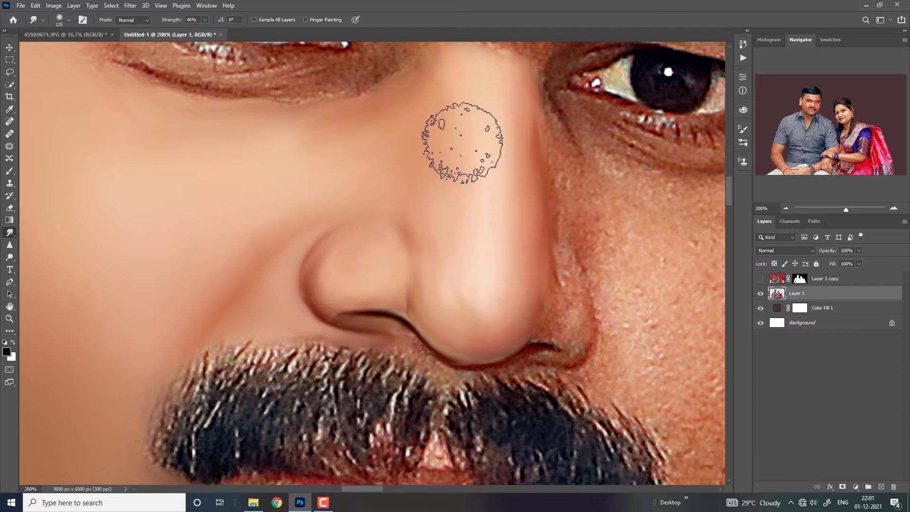
key(bracketleft)
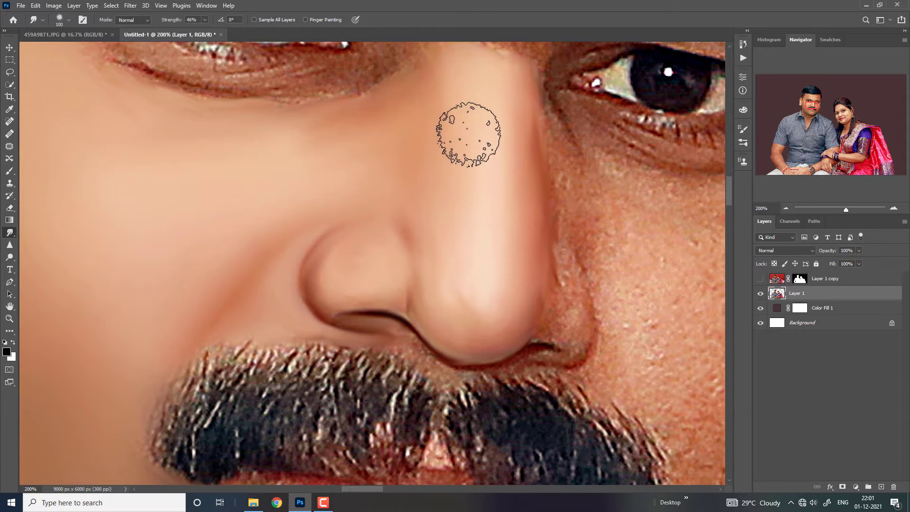
key(ctrl+minus)
key(ctrl+minus)
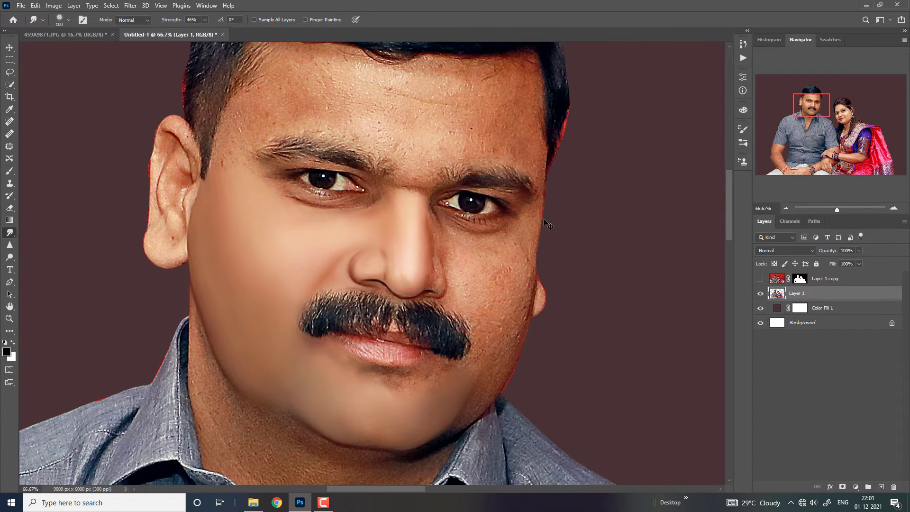
key(ctrl+plus)
key(ctrl+plus)
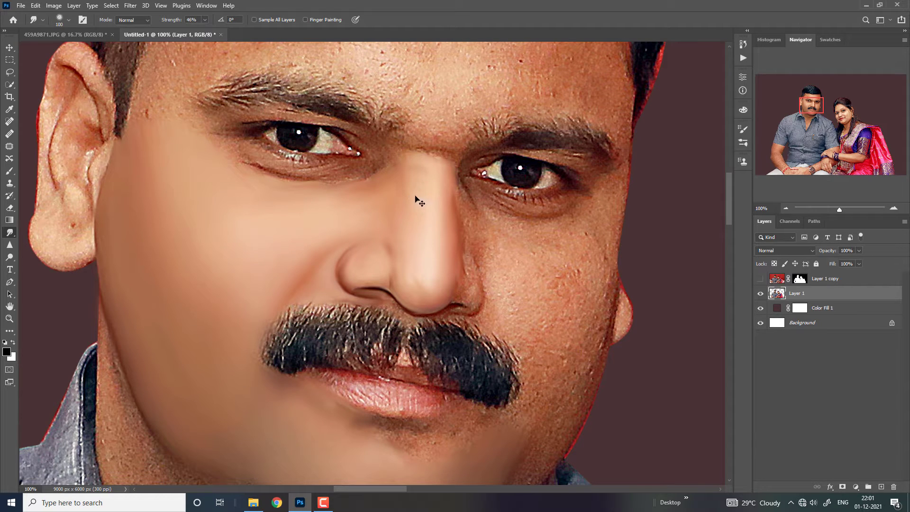
key(bracketleft)
key(bracketleft)
key(ctrl+plus)
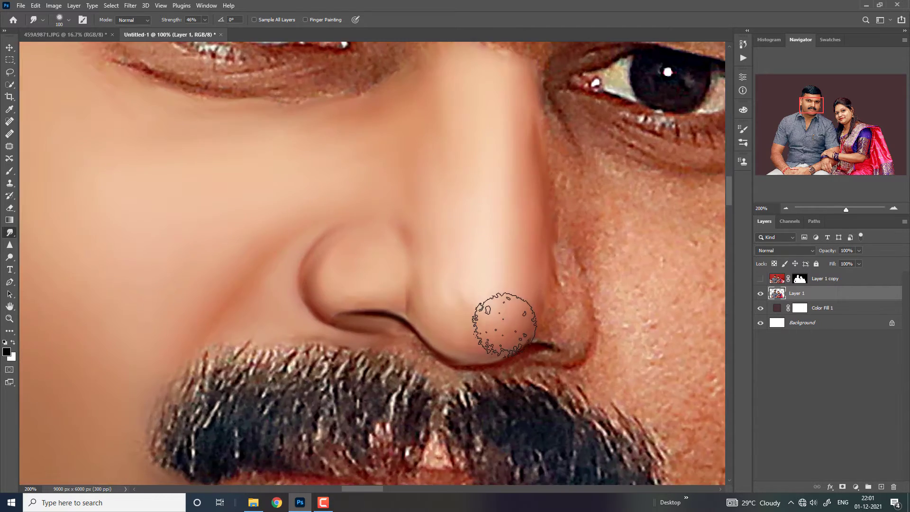
key(bracketleft)
key(bracketleft)
key(bracketleft)
key(bracketleft)
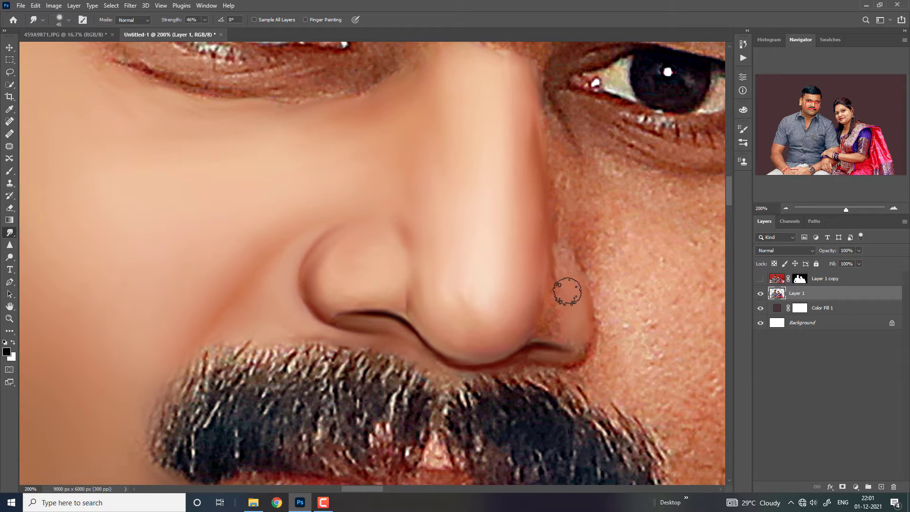
drag(559, 304, 551, 328)
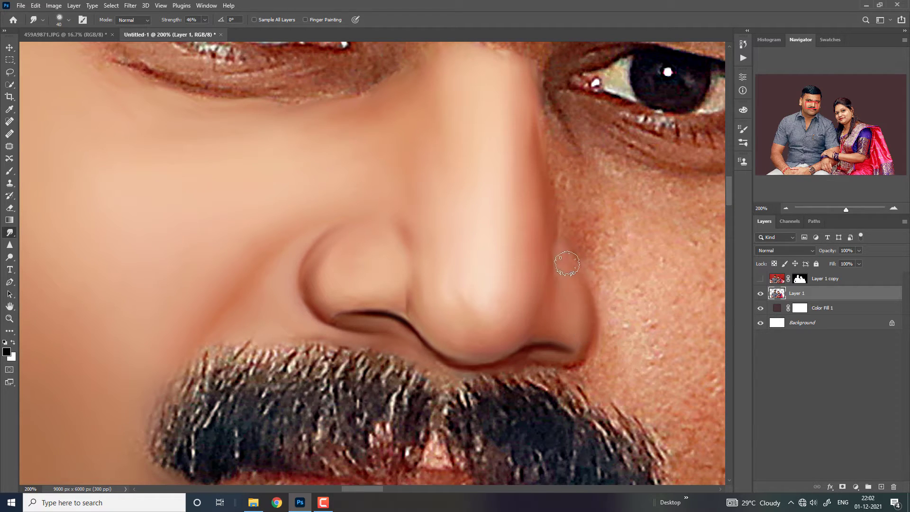
key(ctrl+minus)
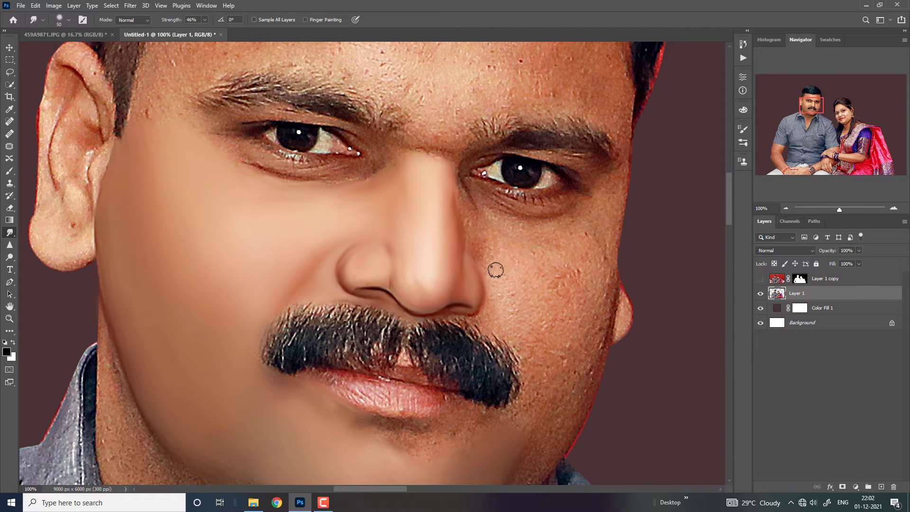
Step: Smooth the rough cheek skin beside the nose with an enlarged brush
key(bracketright)
key(bracketright)
mouse_move(508, 295)
mouse_down()
mouse_move(516, 284)
mouse_move(487, 244)
mouse_up()
key(bracketleft)
key(bracketleft)
key(bracketleft)
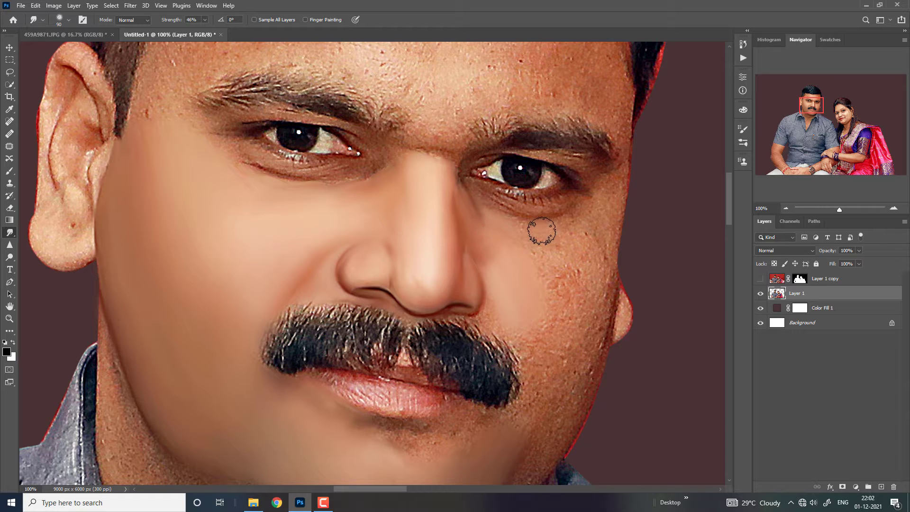
key(bracketright)
key(bracketright)
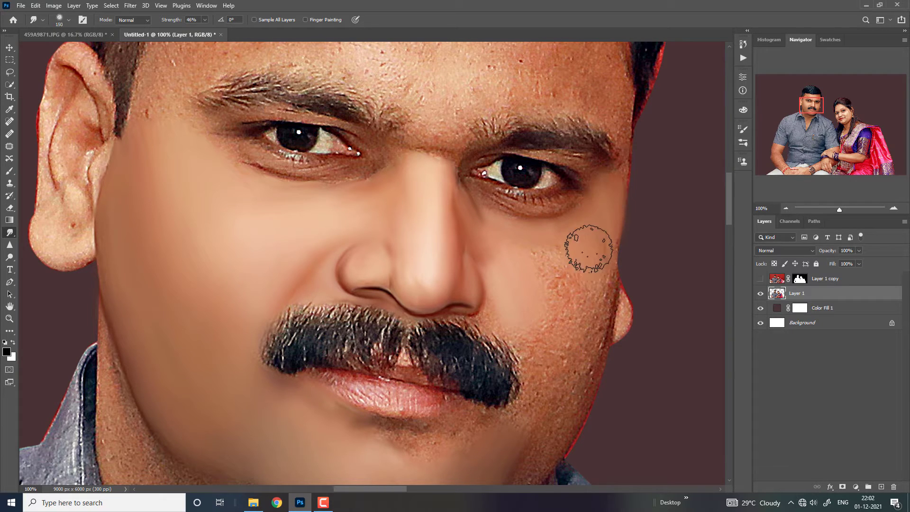
key(bracketright)
key(bracketright)
Step: With the brush at 175, smooth the cheek texture beside the moustache
scroll(507, 273, down, 1)
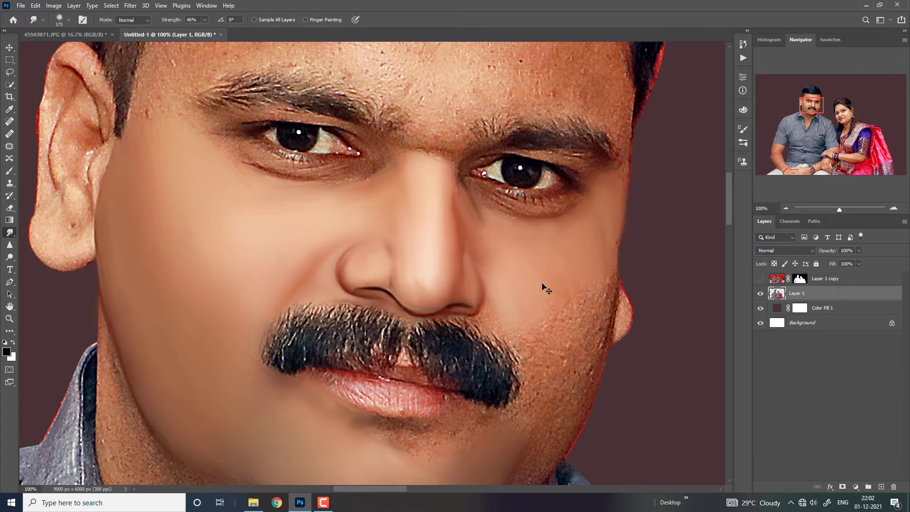
scroll(545, 287, up, 2)
scroll(610, 324, up, 1)
scroll(367, 190, up, 1)
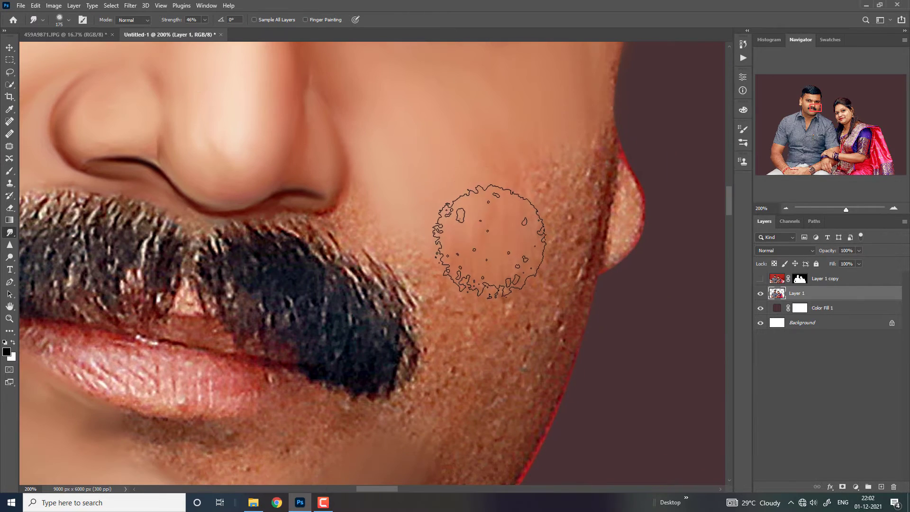
key(bracketright)
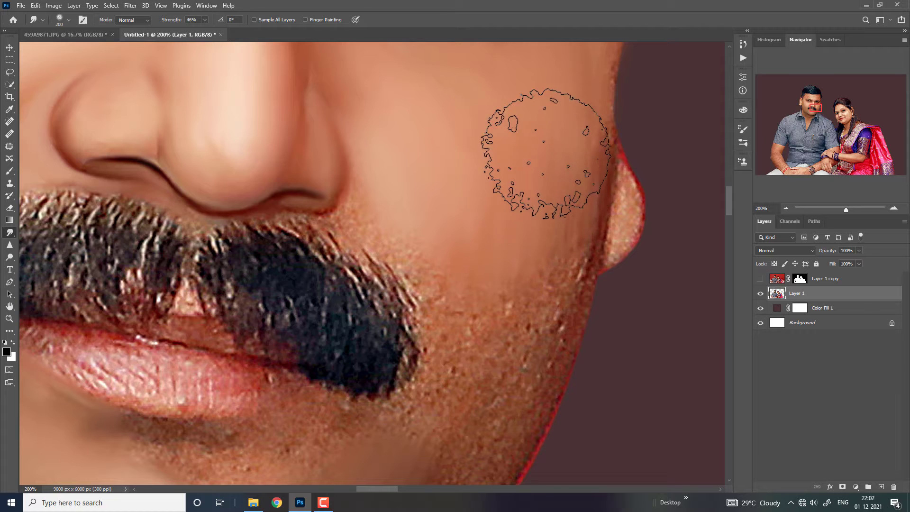
key(bracketleft)
drag(518, 301, 498, 350)
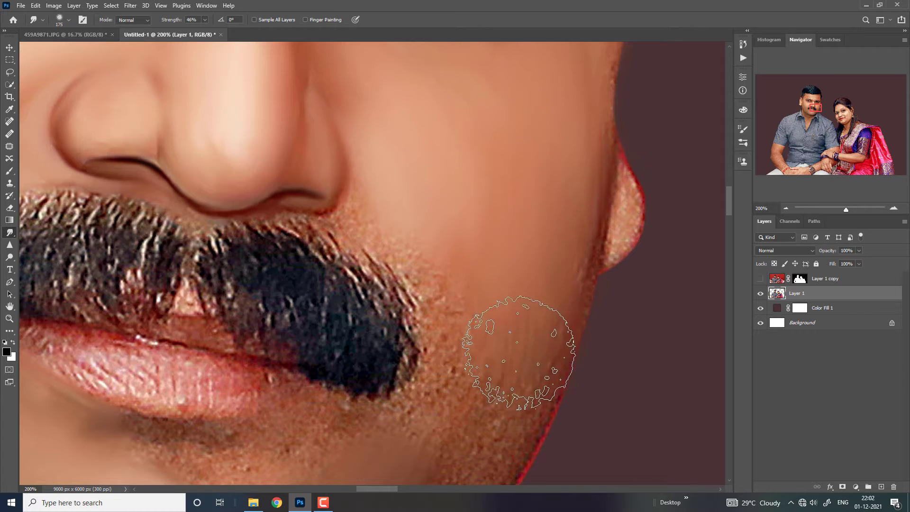
key(bracketleft)
key(bracketleft)
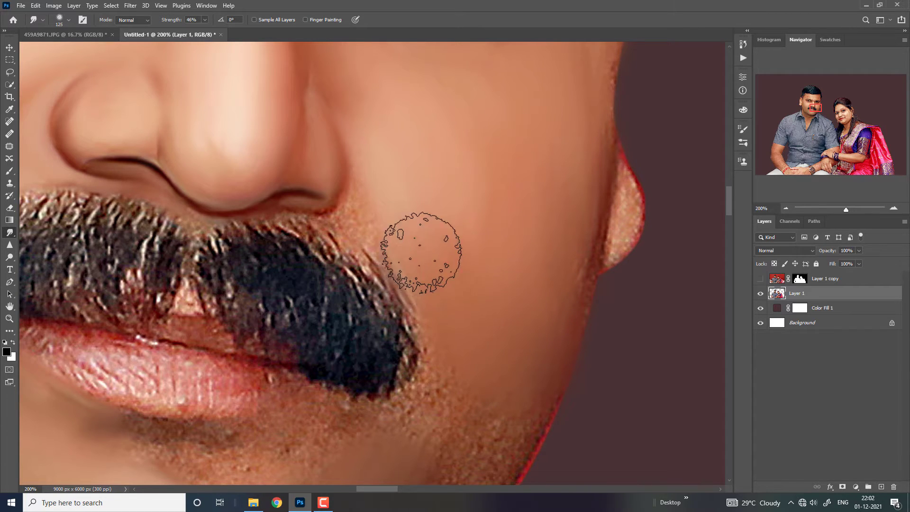
key(ctrl+minus)
key(bracketright)
Step: Smooth the jaw and lower cheek at size 125, then blend the chin shading toward the jaw
key(bracketleft)
key(bracketleft)
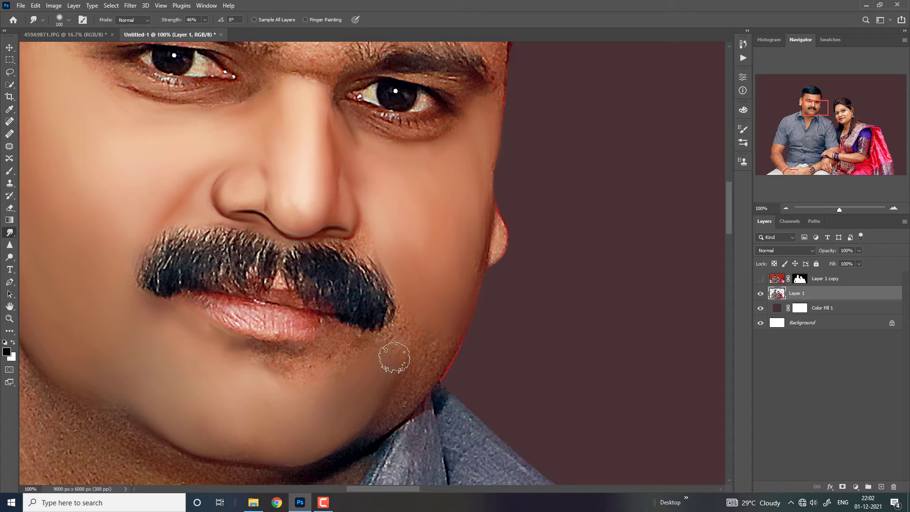
key(bracketright)
mouse_move(431, 339)
mouse_down()
mouse_move(467, 258)
mouse_move(356, 442)
mouse_up()
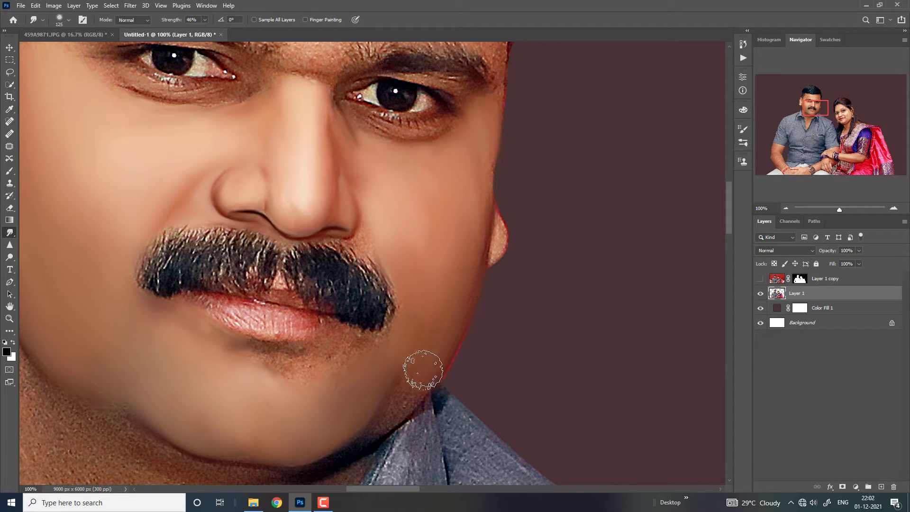
key(bracketleft)
key(bracketleft)
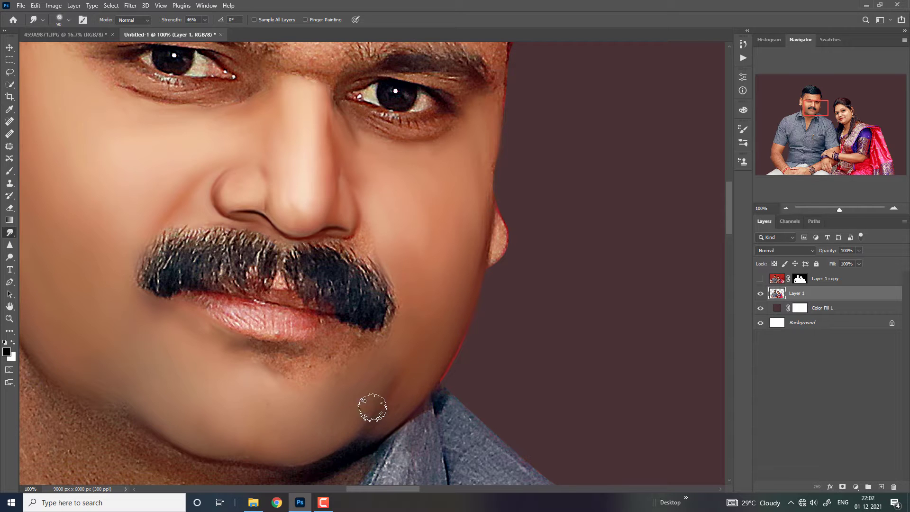
mouse_move(328, 464)
mouse_down()
mouse_move(400, 388)
mouse_move(305, 461)
mouse_up()
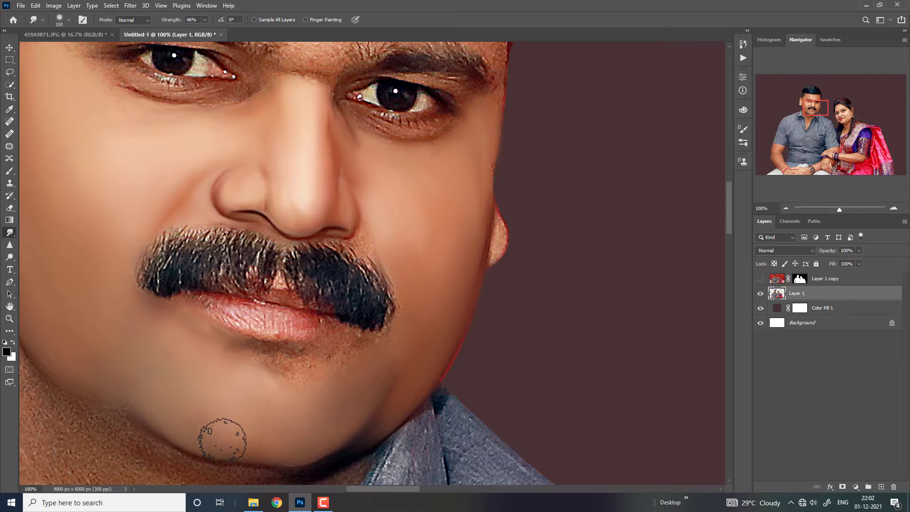
key(bracketright)
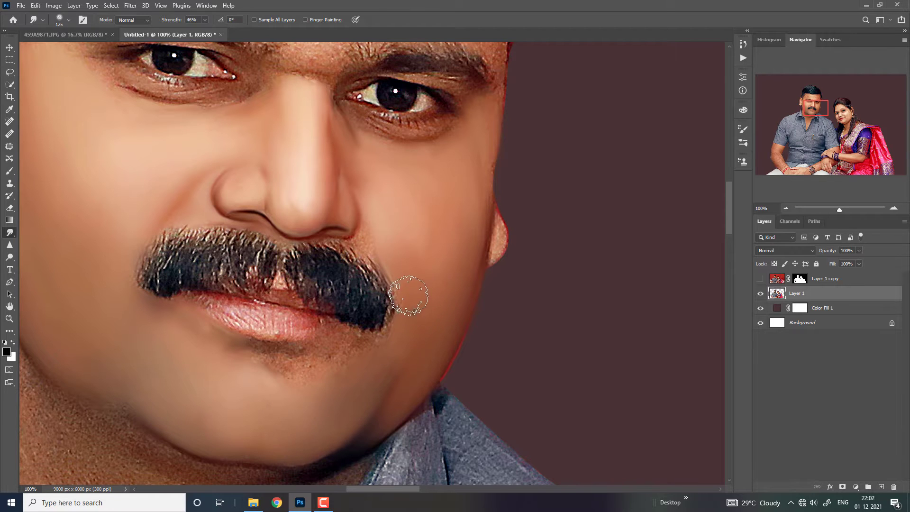
key(bracketright)
key(bracketright)
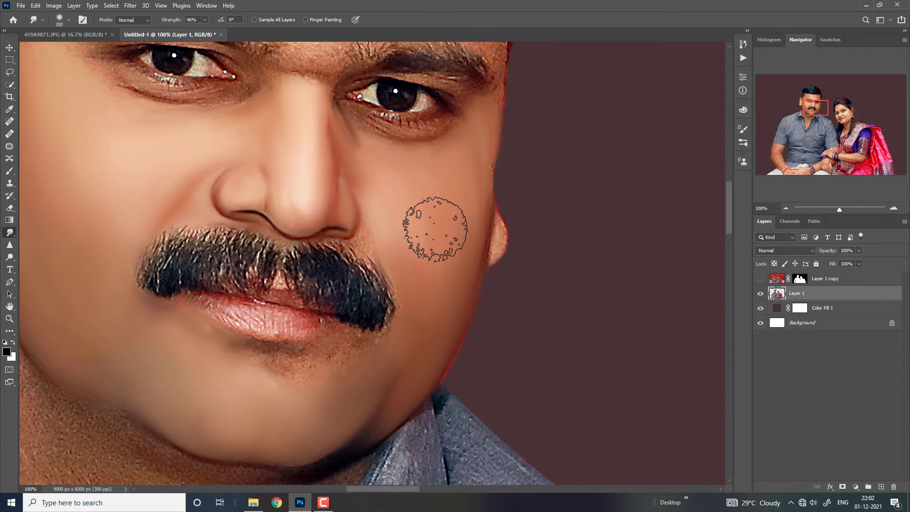
key(ctrl+minus)
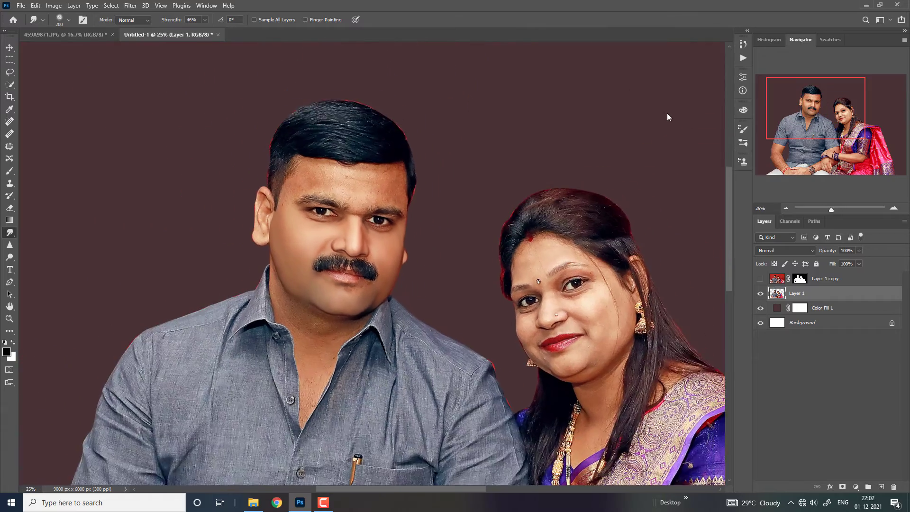
key(ctrl+minus)
key(ctrl+plus)
Step: Raise the Smudge brush from 50 to 90 while zooming to frame the man's face
key(ctrl+plus)
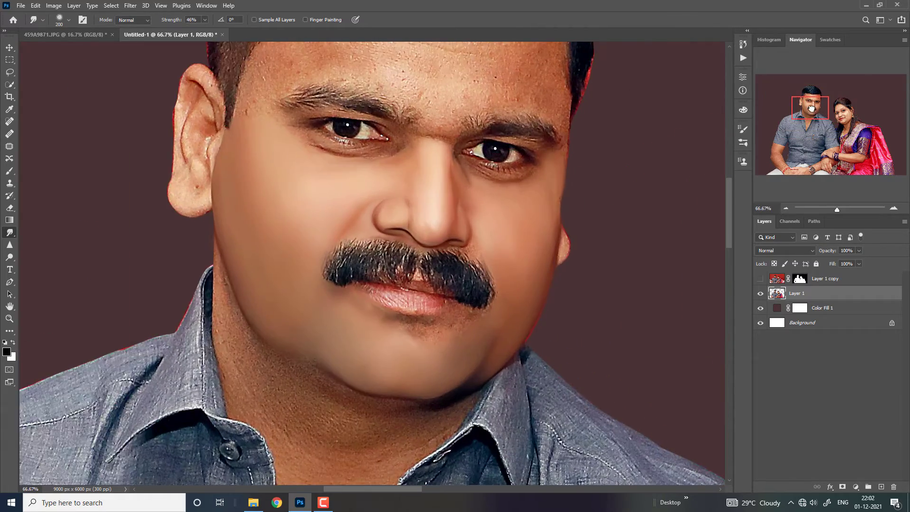
key(ctrl+plus)
key(bracketleft)
key(bracketleft)
key(bracketleft)
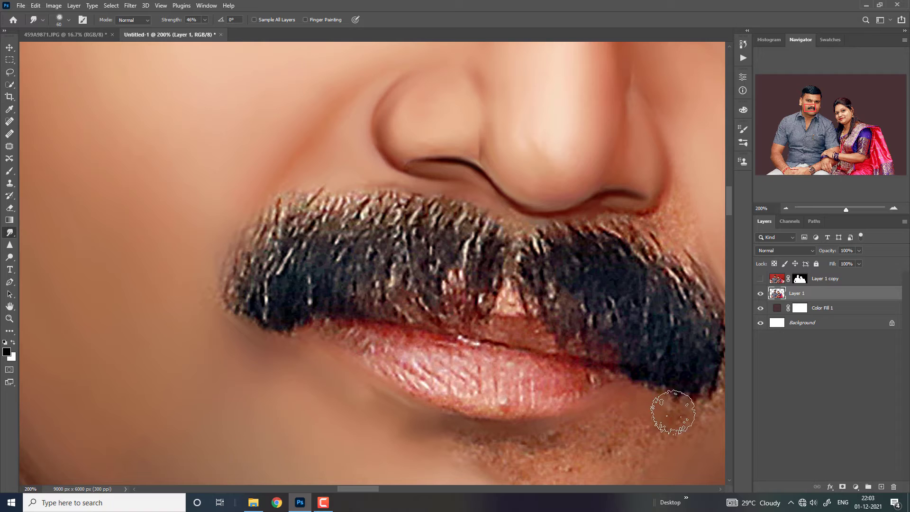
key(bracketright)
key(bracketright)
key(ctrl+minus)
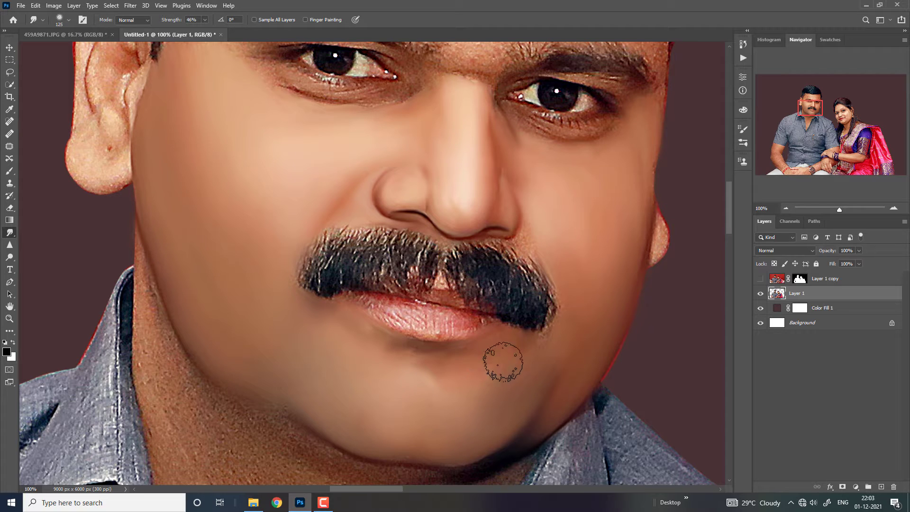
key(bracketleft)
key(ctrl+minus)
key(ctrl+minus)
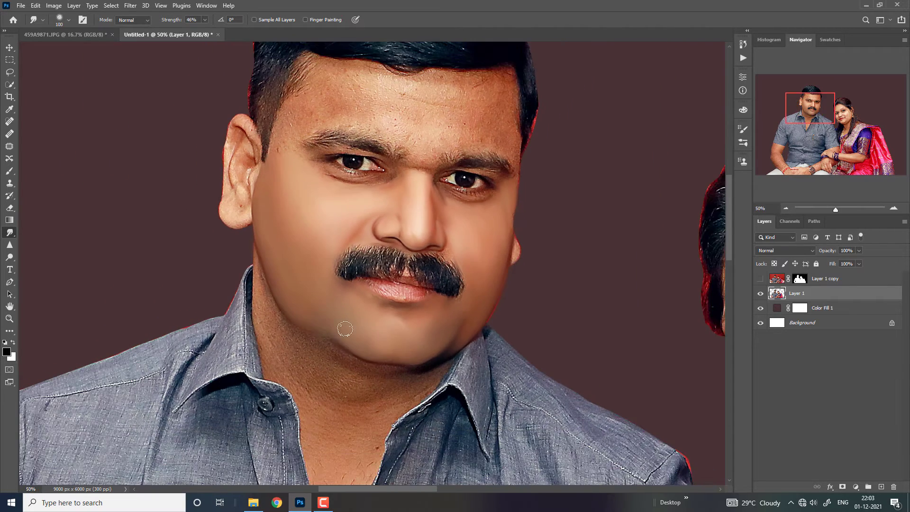
key(ctrl+plus)
key(bracketleft)
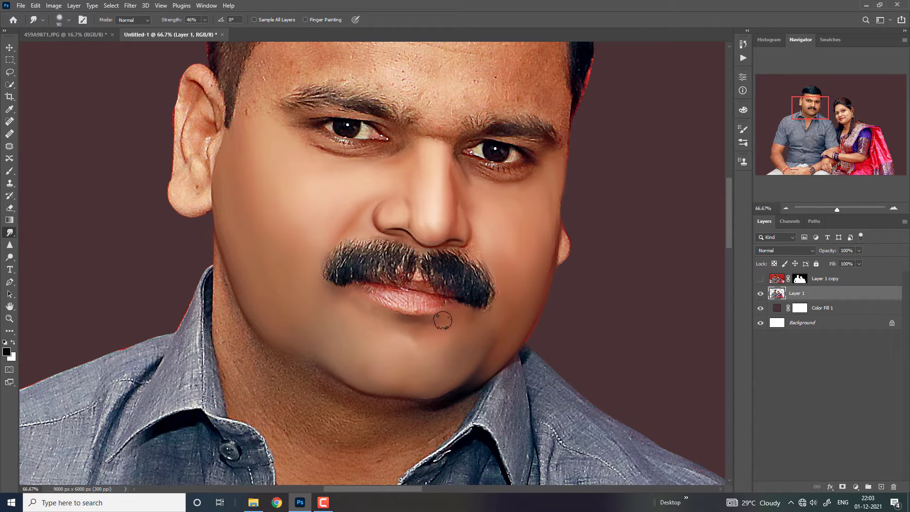
key(ctrl+minus)
key(ctrl+plus)
key(ctrl+plus)
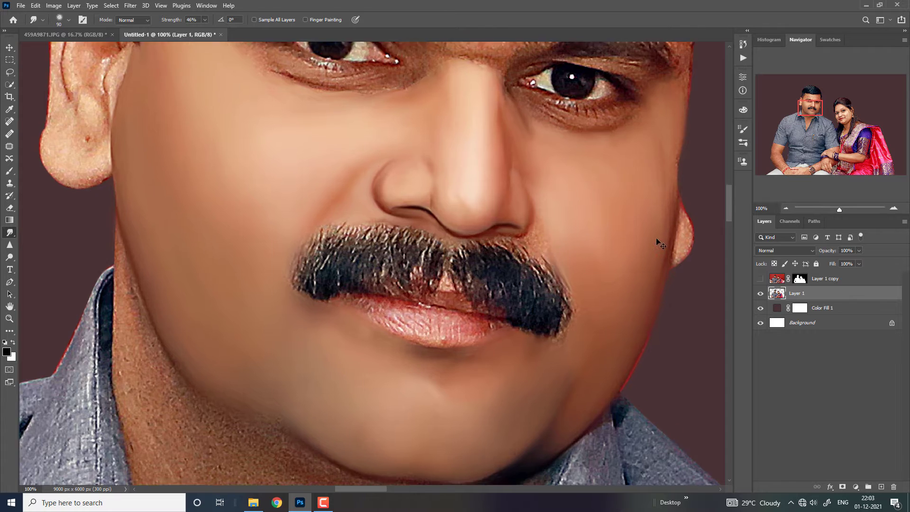
key(ctrl+plus)
Step: Magnify the mustache and blend its upper edge under the nose into the skin
drag(617, 142, 394, 304)
drag(664, 285, 531, 254)
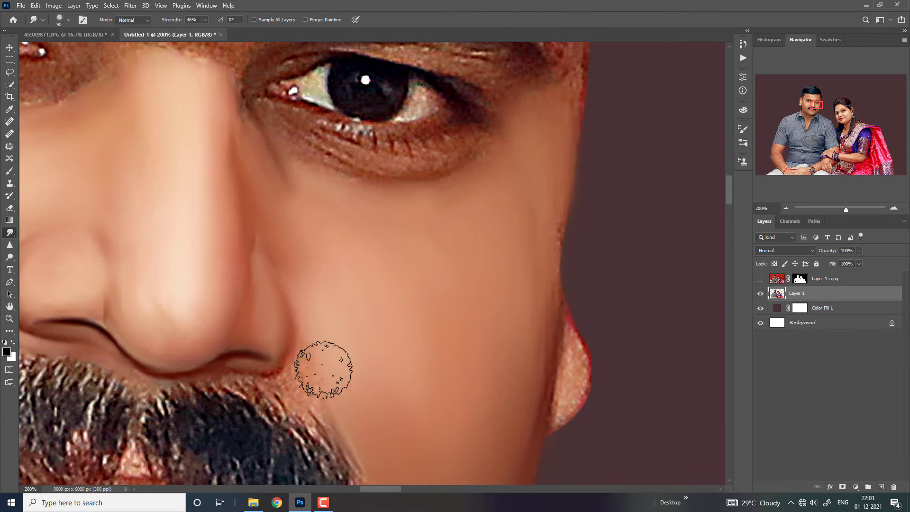
key(bracketleft)
key(bracketleft)
key(bracketleft)
key(bracketleft)
key(bracketleft)
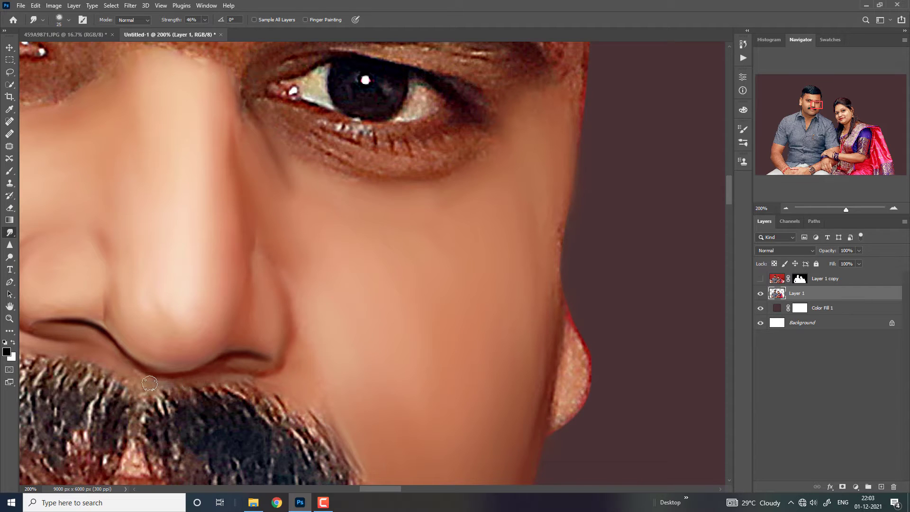
drag(242, 384, 328, 429)
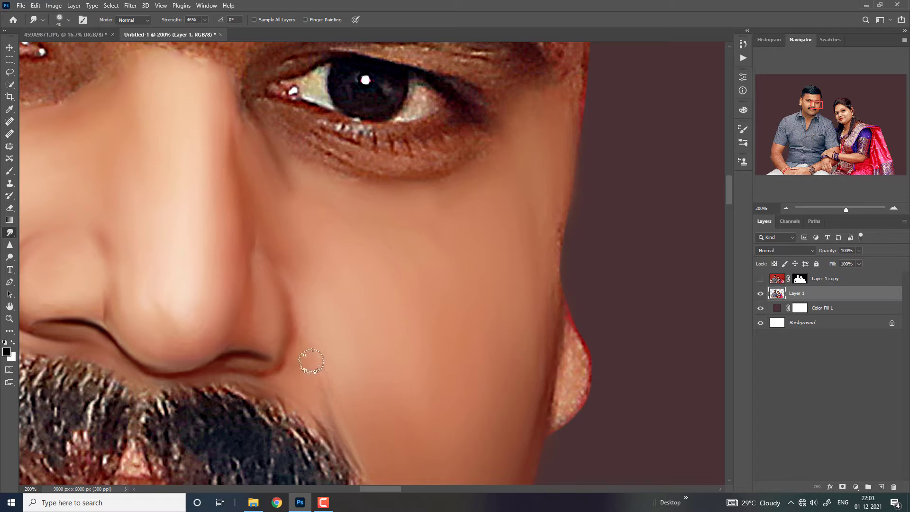
key(bracketright)
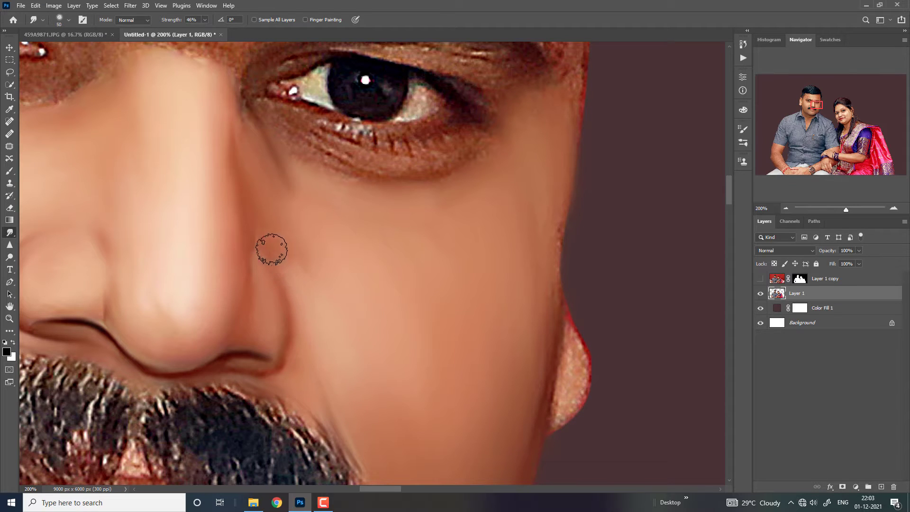
key(bracketright)
key(bracketright)
key(bracketright)
key(bracketright)
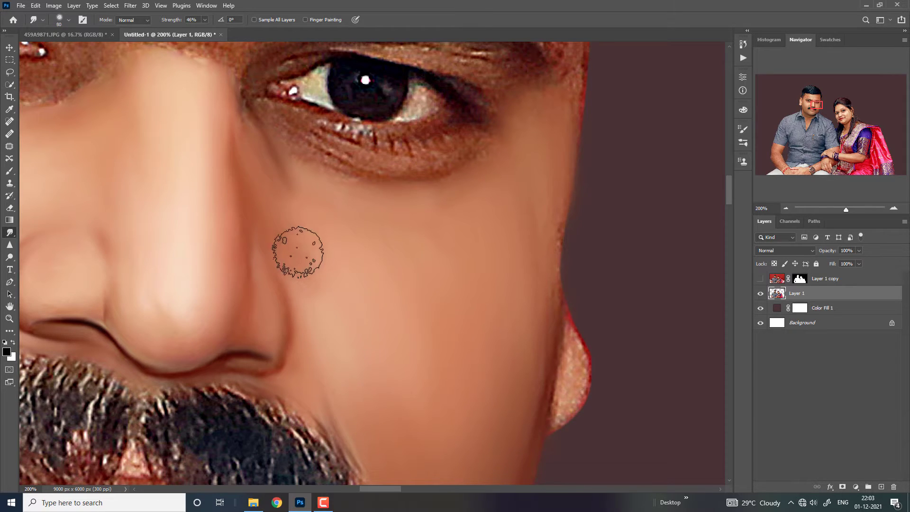
key(ctrl+minus)
key(bracketright)
key(bracketright)
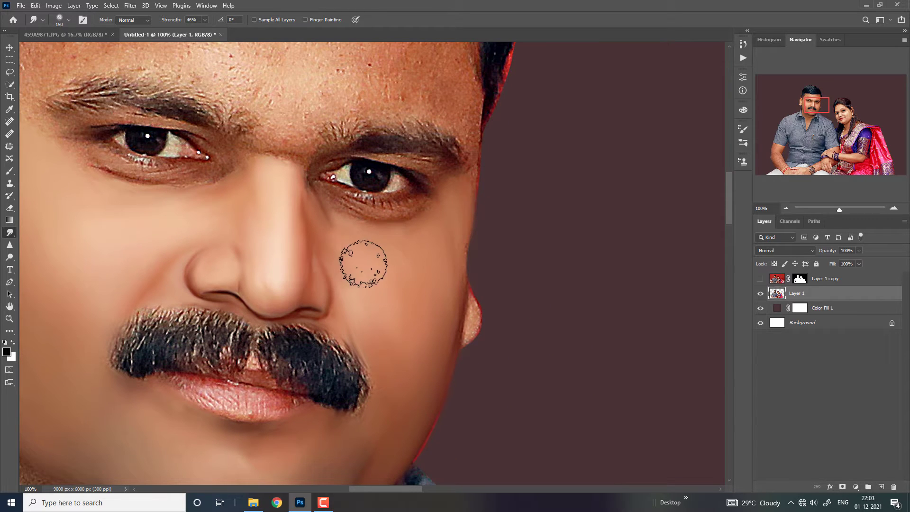
key(bracketleft)
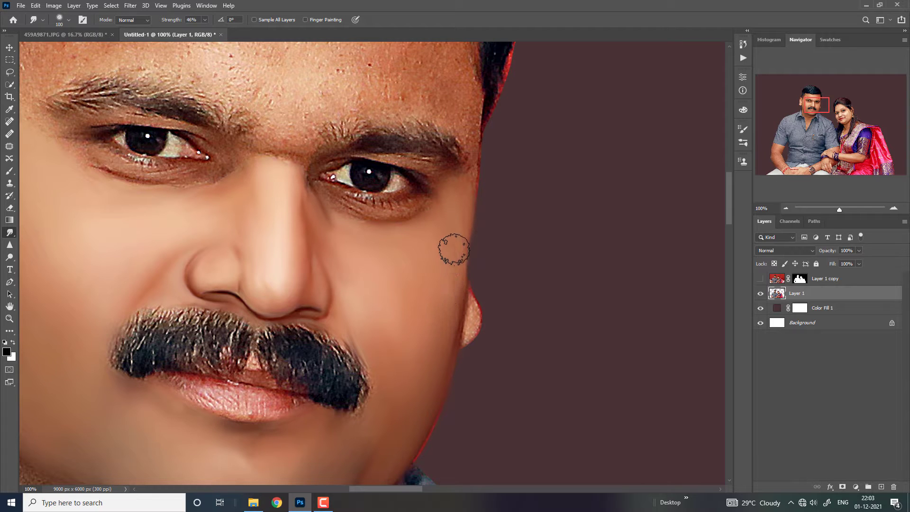
key(ctrl+minus)
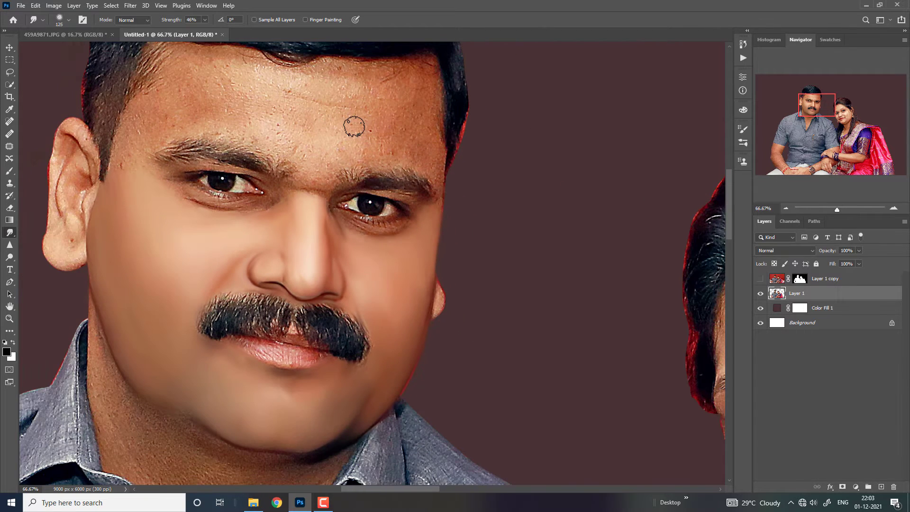
Step: Bring the forehead into view and smooth patches across its centre
drag(823, 98, 815, 96)
key(ctrl+plus)
key(bracketright)
key(bracketright)
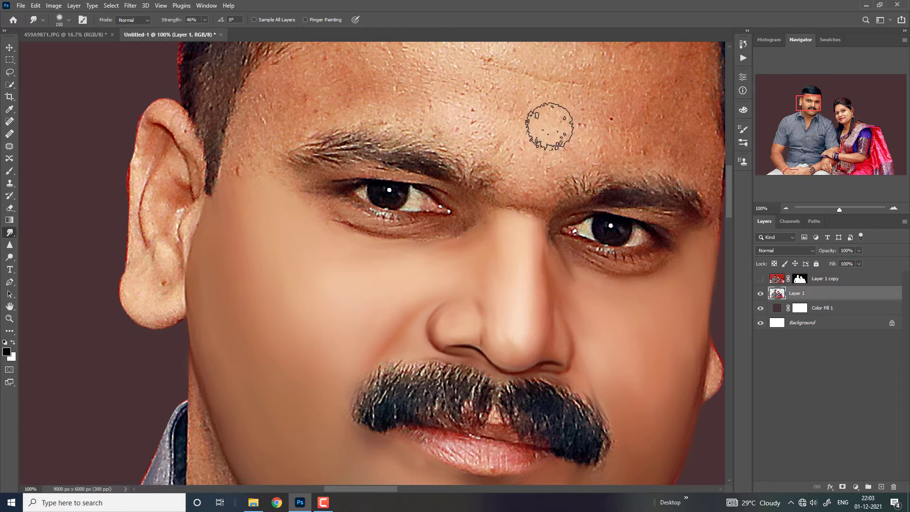
key(bracketleft)
drag(467, 133, 459, 126)
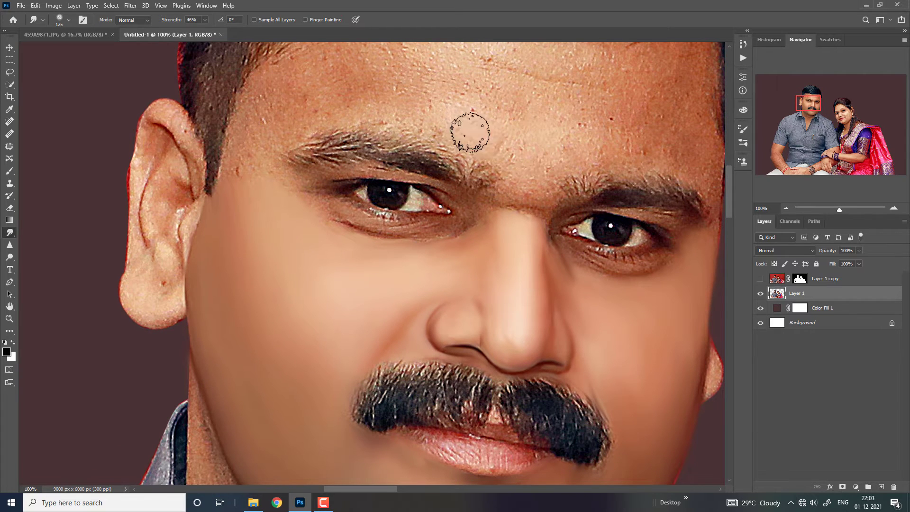
key(bracketright)
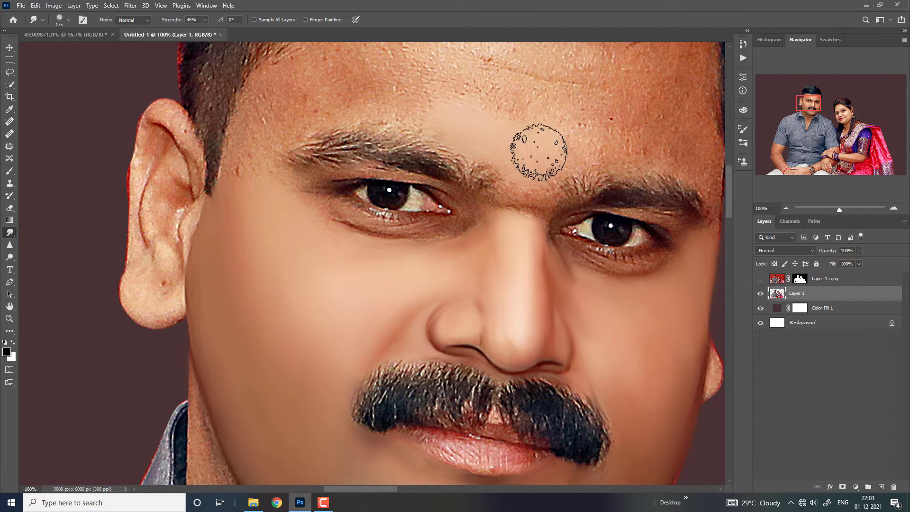
drag(524, 148, 571, 142)
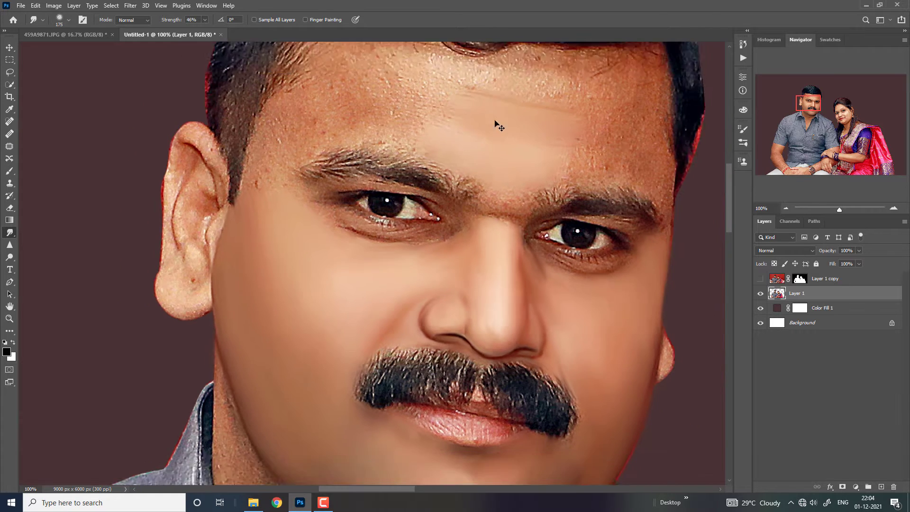
Step: Smooth the left side of the forehead and the skin near the right temple
key(ctrl+minus)
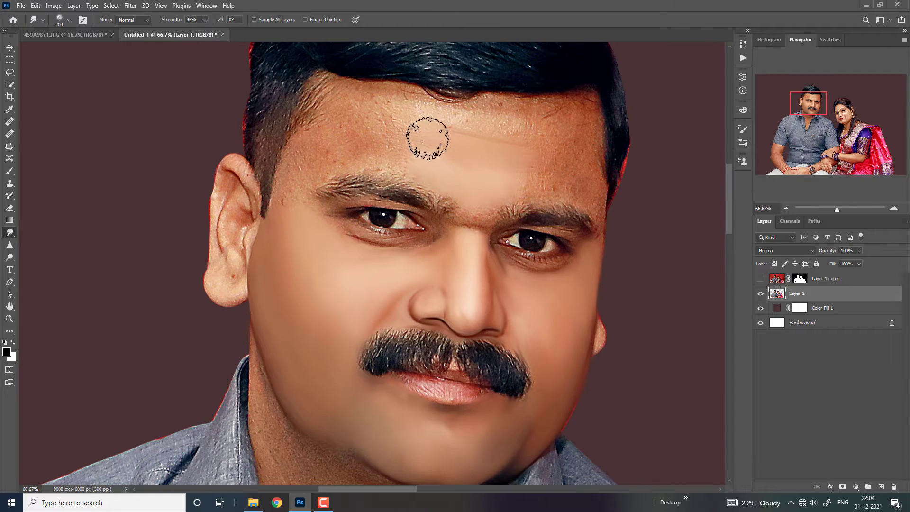
key(bracketright)
key(bracketright)
key(bracketleft)
key(bracketleft)
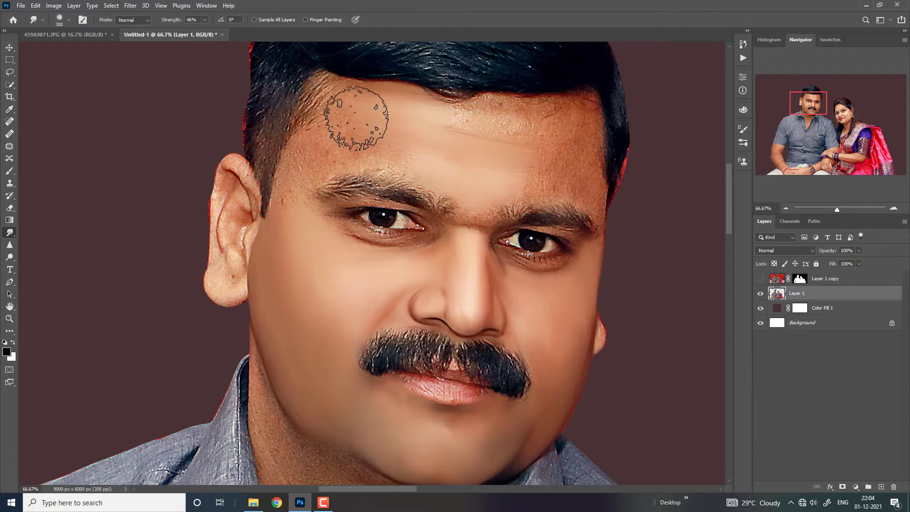
mouse_move(410, 119)
mouse_down()
mouse_move(302, 149)
mouse_move(289, 193)
mouse_move(335, 148)
mouse_move(386, 152)
mouse_move(329, 162)
mouse_move(366, 138)
mouse_move(404, 134)
mouse_move(400, 121)
mouse_move(524, 122)
mouse_move(498, 122)
mouse_move(553, 136)
mouse_move(575, 118)
mouse_up()
key(bracketleft)
key(bracketright)
key(bracketright)
key(bracketright)
key(bracketleft)
key(bracketleft)
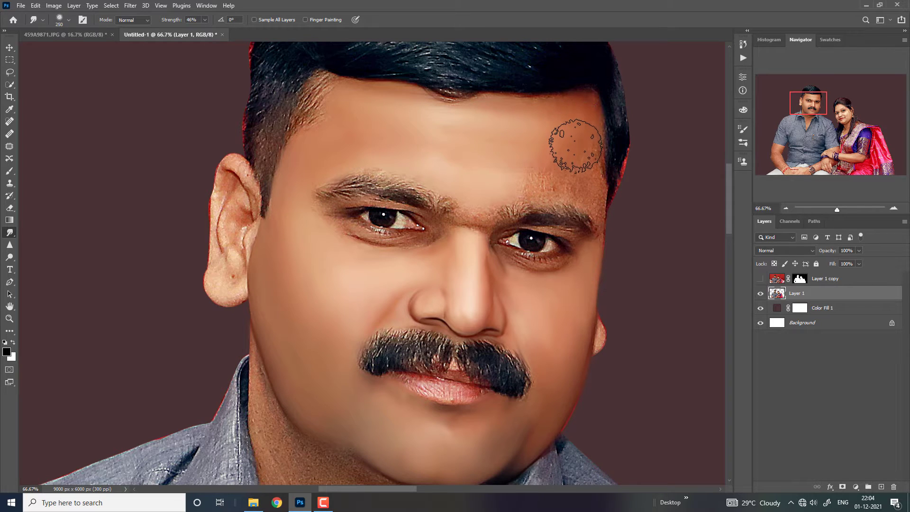
drag(582, 120, 556, 177)
Step: Fine-tune the brush size near the right eyebrow and zoom out to review the portrait
key(bracketleft)
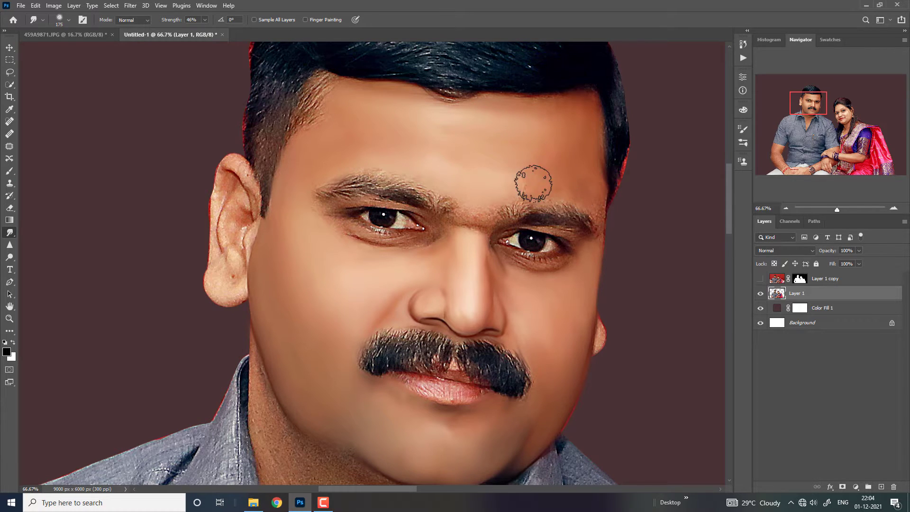
key(bracketright)
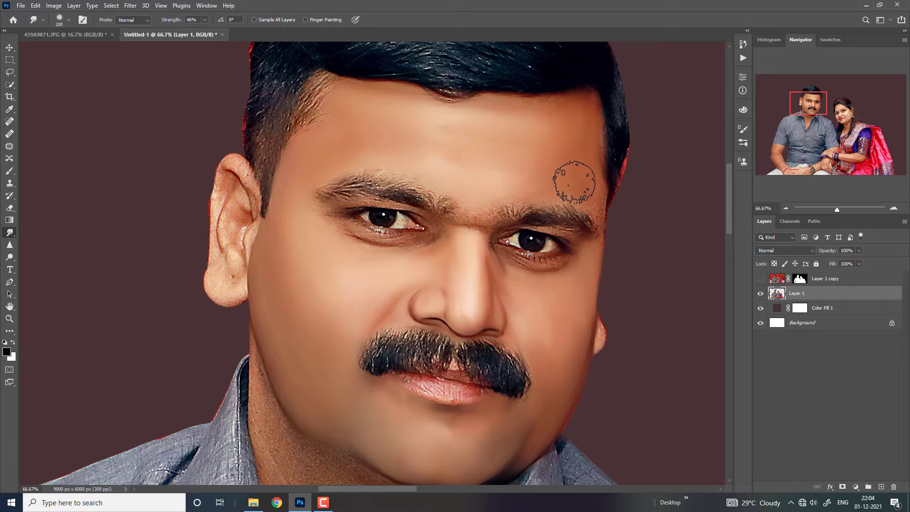
key(bracketleft)
key(bracketleft)
key(bracketleft)
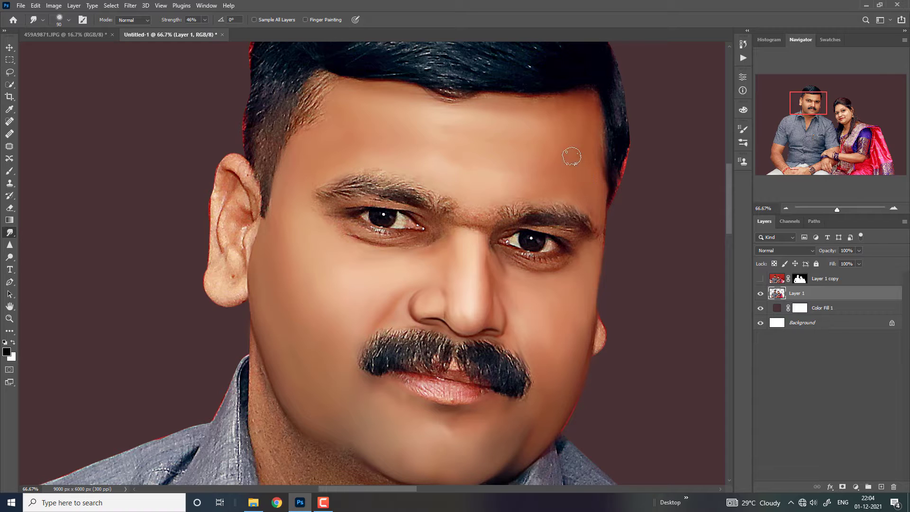
key(bracketright)
key(bracketright)
key(bracketright)
key(bracketright)
key(bracketright)
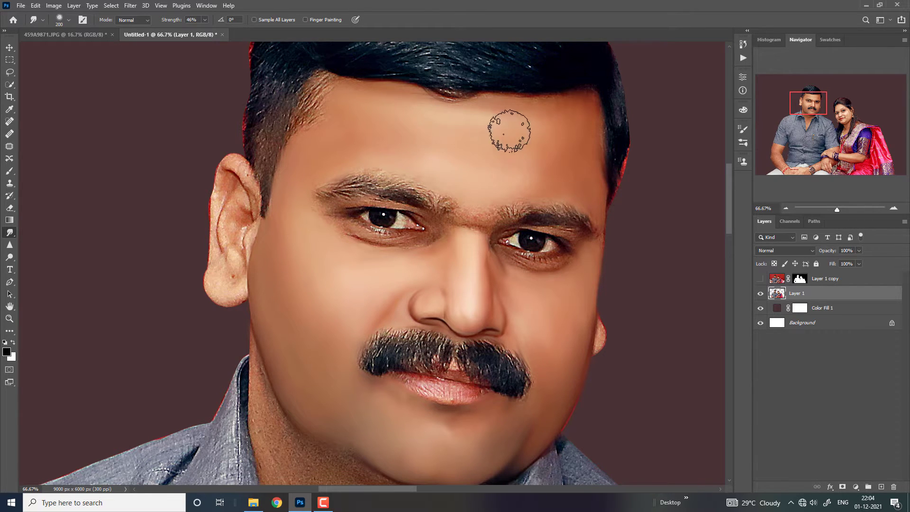
key(ctrl+minus)
key(ctrl+minus)
key(ctrl+plus)
key(bracketright)
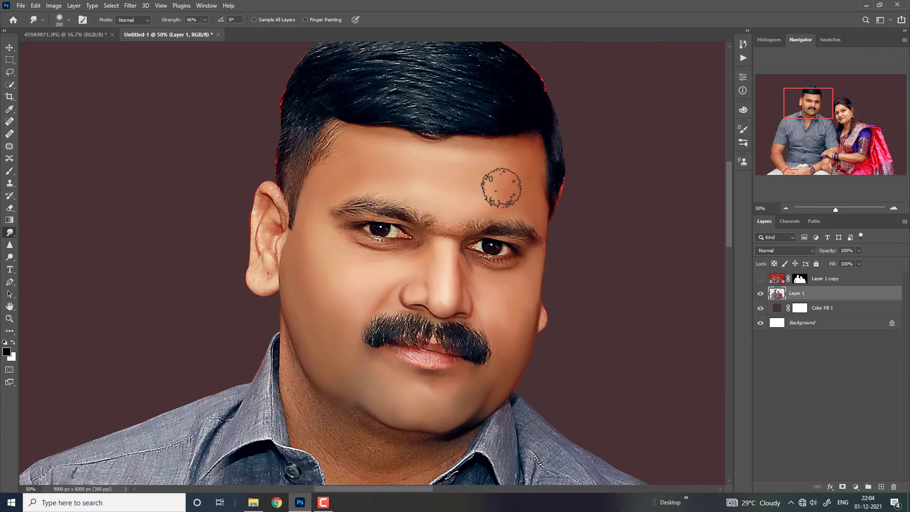
key(bracketright)
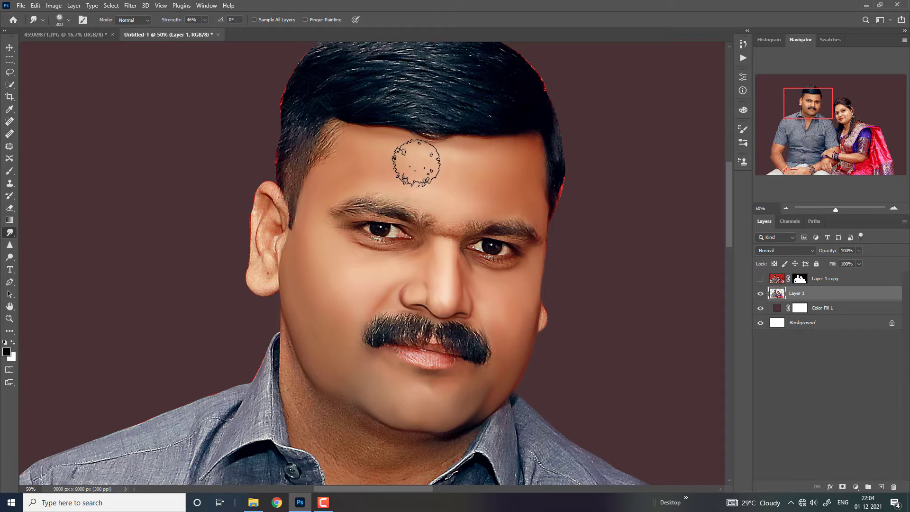
key(bracketleft)
key(ctrl+minus)
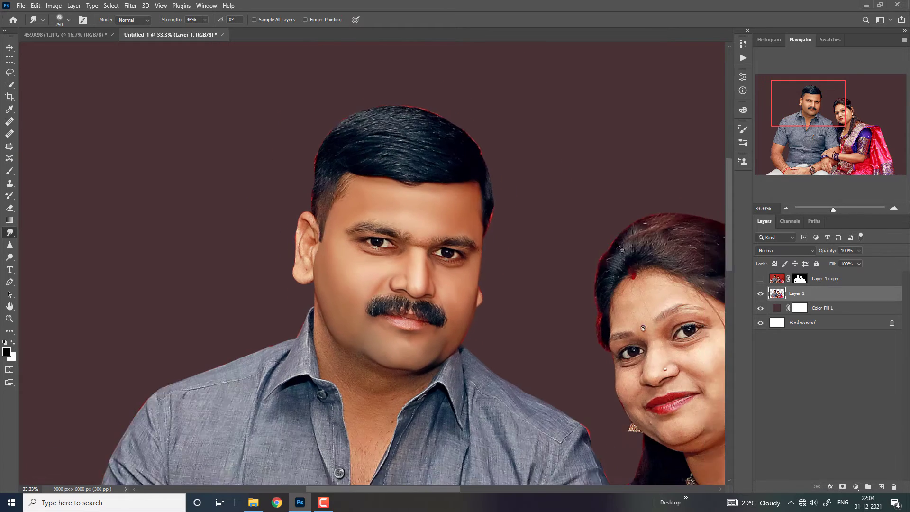
Step: Smudge the skin at the top of the man's nose bridge, between his eyebrows, with a small brush
key(bracketleft)
key(bracketleft)
scroll(474, 275, up, 3)
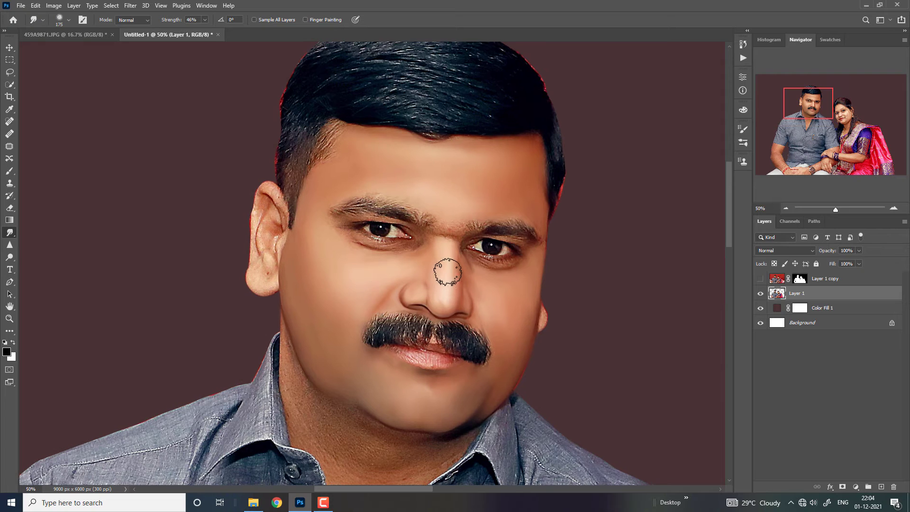
key(bracketleft)
key(bracketleft)
key(bracketleft)
key(bracketleft)
scroll(456, 261, up, 2)
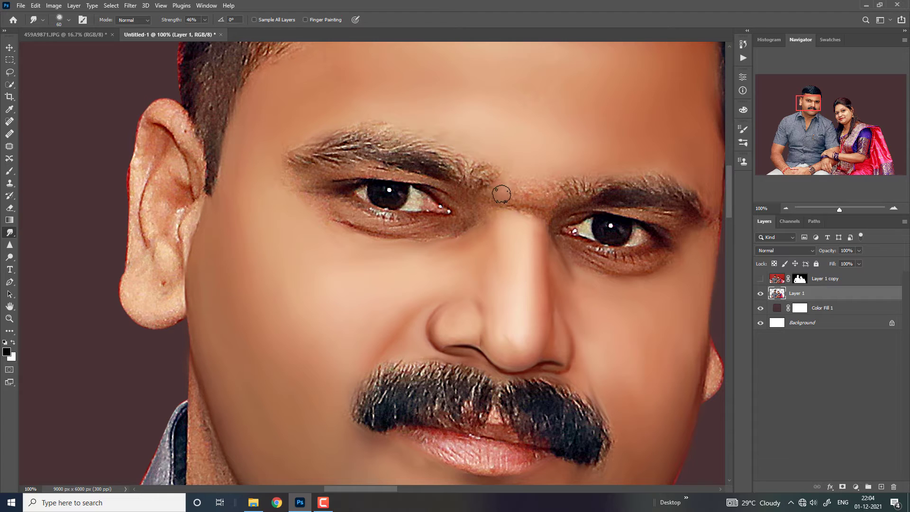
key(bracketright)
mouse_move(515, 186)
mouse_down()
mouse_move(545, 197)
mouse_move(522, 211)
mouse_up()
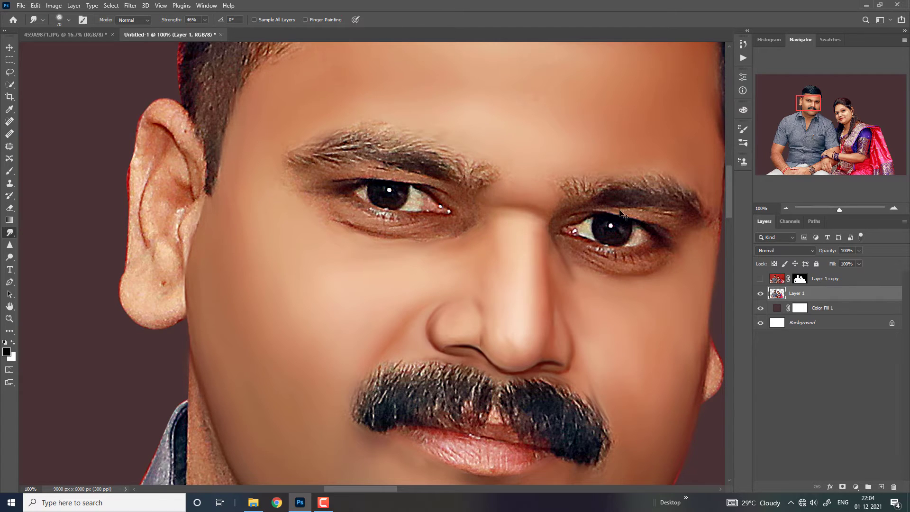
scroll(620, 212, down, 2)
scroll(631, 230, down, 1)
scroll(648, 264, up, 1)
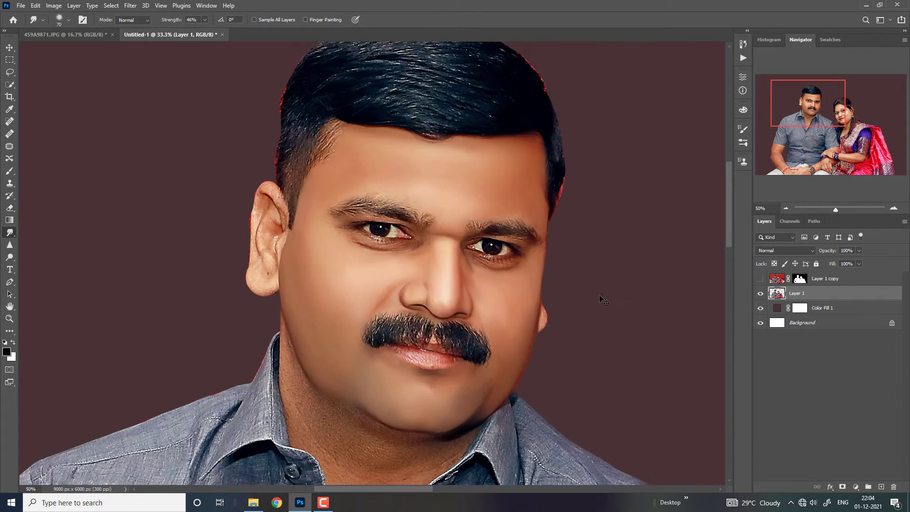
key(ctrl+plus)
key(ctrl+plus)
Step: Smooth the lower lip texture and soften the upper lip edge near the corner
drag(805, 106, 805, 116)
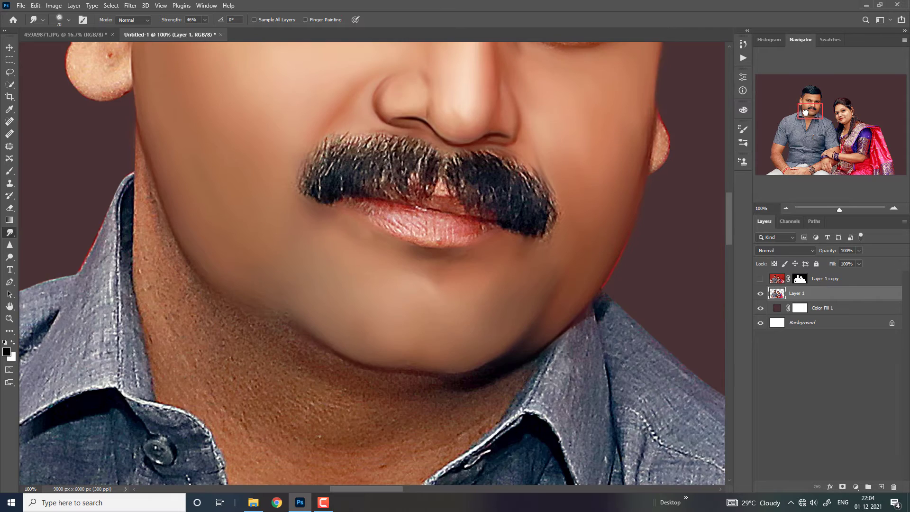
key(ctrl+plus)
key(bracketleft)
key(bracketleft)
key(bracketleft)
key(bracketleft)
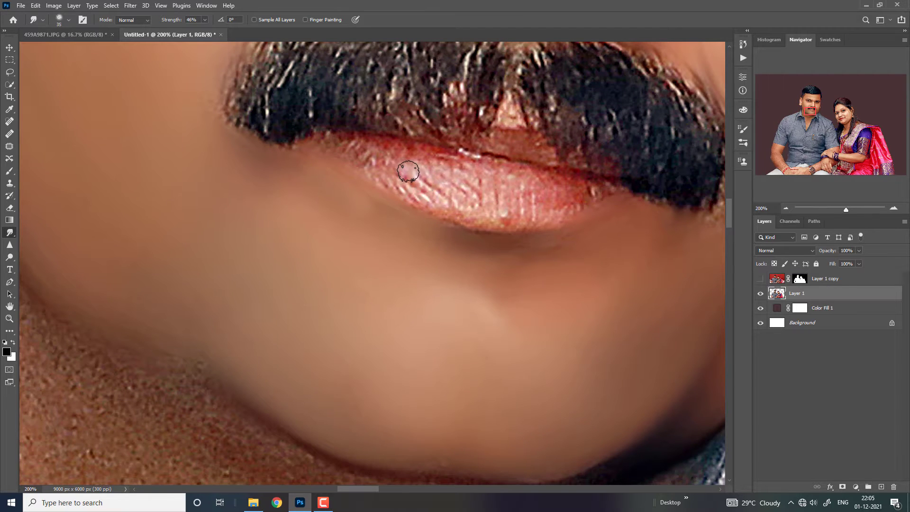
drag(416, 185, 443, 197)
mouse_move(425, 167)
mouse_down()
mouse_move(465, 197)
mouse_move(466, 181)
mouse_up()
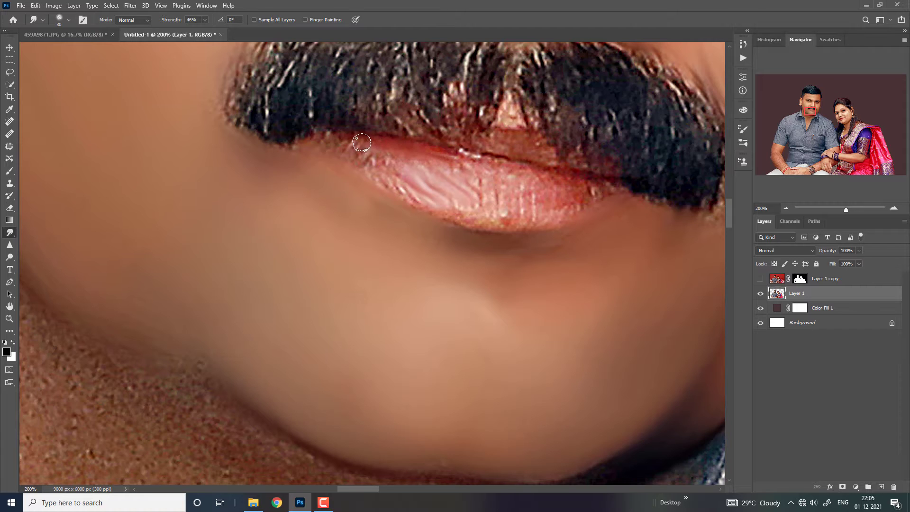
drag(371, 143, 370, 166)
drag(422, 199, 337, 149)
Step: Smooth the right side of the lower lip and blend the shadow beneath it
key(bracketleft)
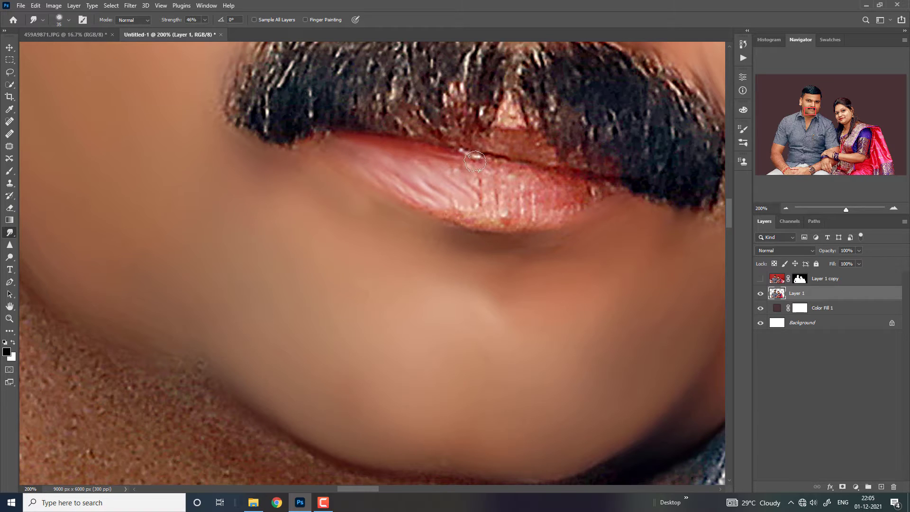
key(bracketright)
key(bracketright)
mouse_move(563, 189)
mouse_down()
mouse_move(607, 196)
mouse_move(559, 211)
mouse_up()
key(bracketleft)
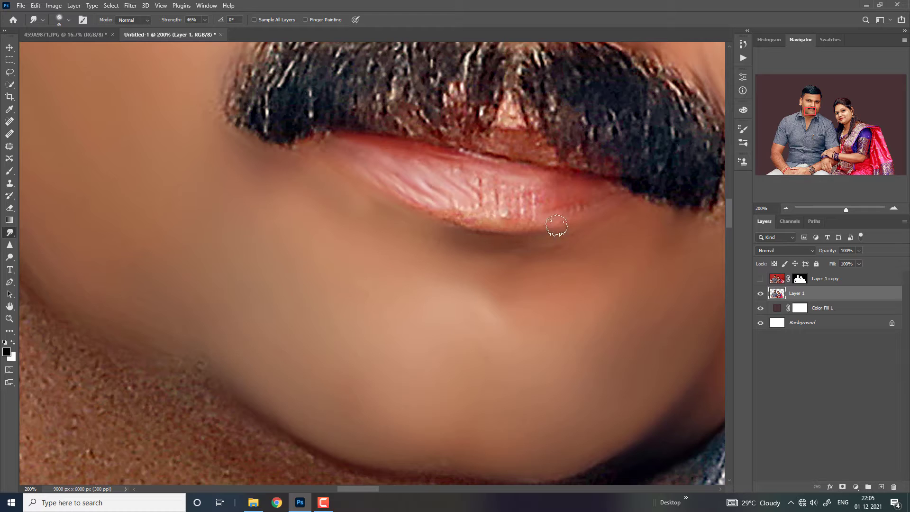
key(bracketright)
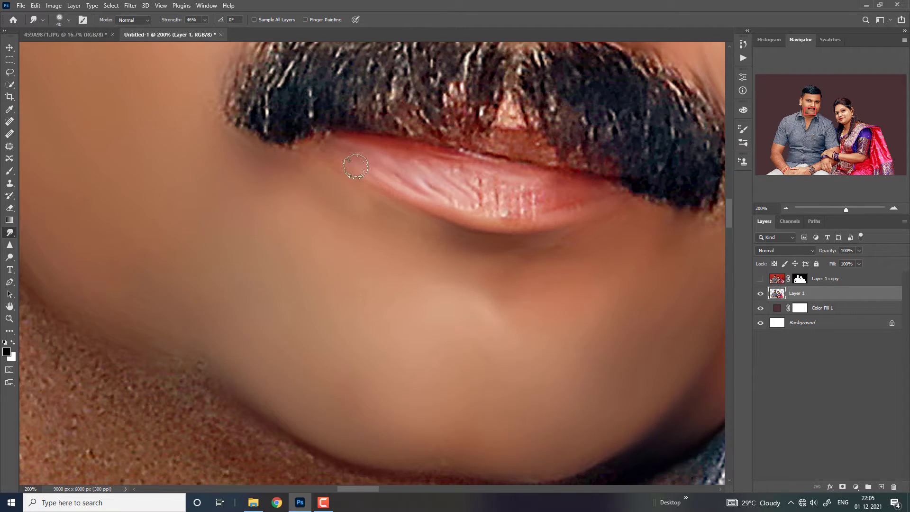
key(bracketright)
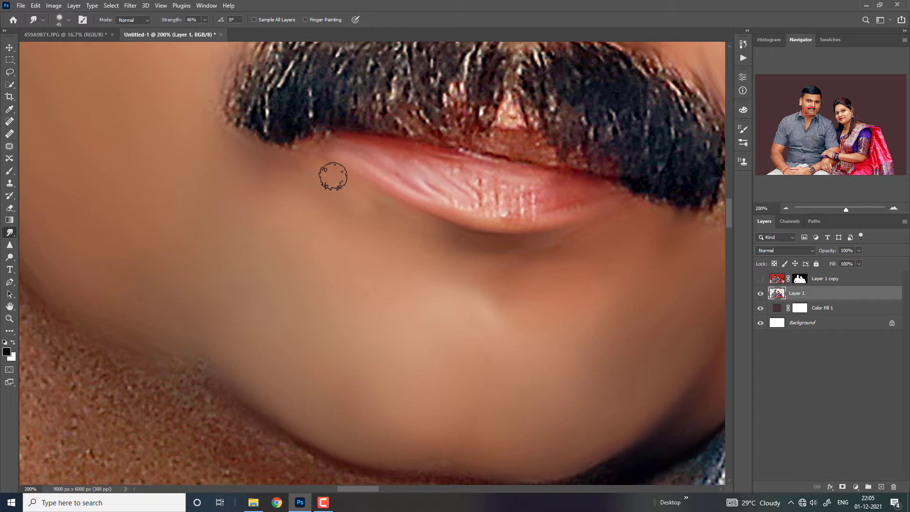
drag(431, 236, 521, 253)
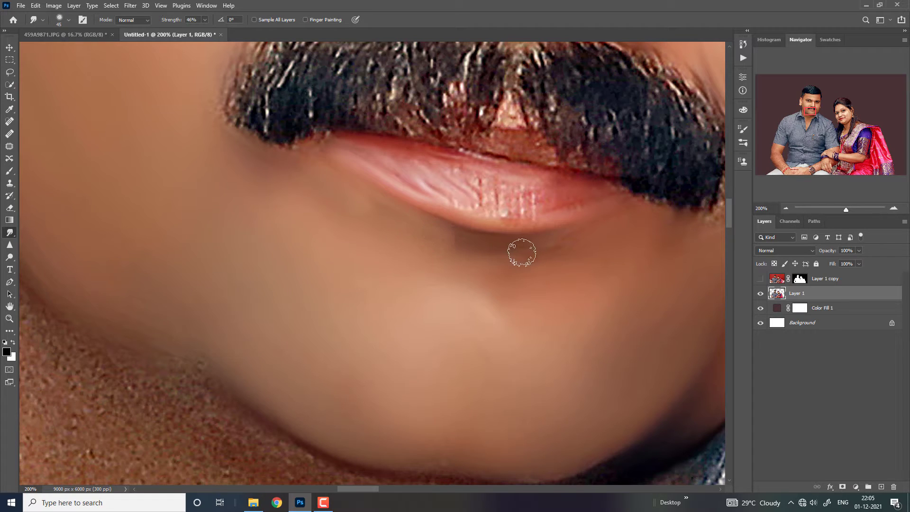
Step: Smear the light streaks on the lower lip and soften the mustache edge
key(bracketright)
mouse_move(524, 202)
mouse_down()
mouse_move(502, 204)
mouse_move(474, 155)
mouse_move(508, 134)
mouse_up()
key(bracketleft)
key(bracketleft)
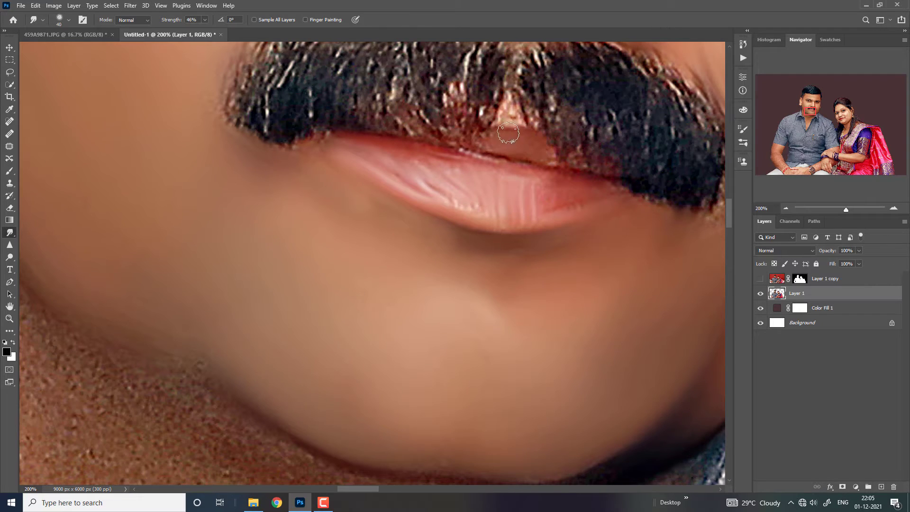
key(bracketleft)
mouse_move(508, 133)
mouse_down()
mouse_move(485, 145)
mouse_move(602, 178)
mouse_up()
key(bracketright)
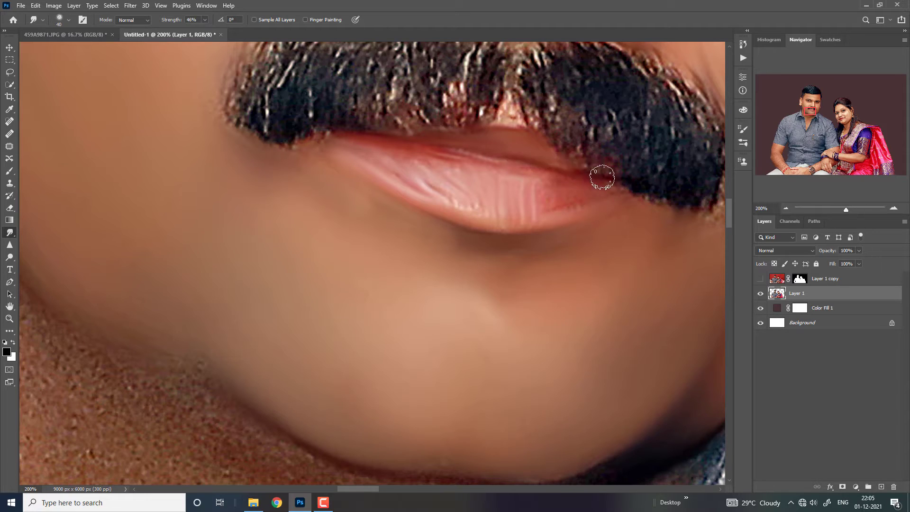
Step: Zoom out to review the smoothed lips, then zoom in close on the man's eye
key(ctrl+minus)
key(ctrl+minus)
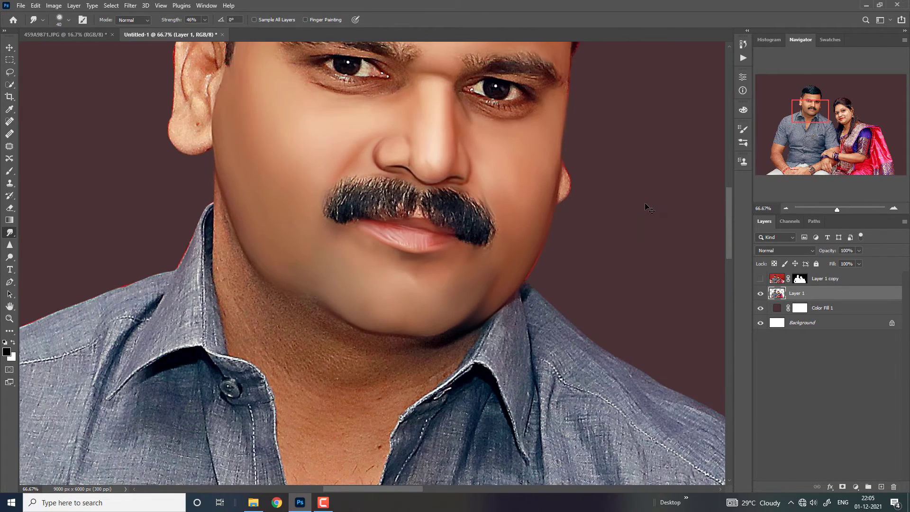
key(ctrl+minus)
key(ctrl+minus)
key(ctrl+plus)
key(ctrl+plus)
key(ctrl+minus)
key(ctrl+minus)
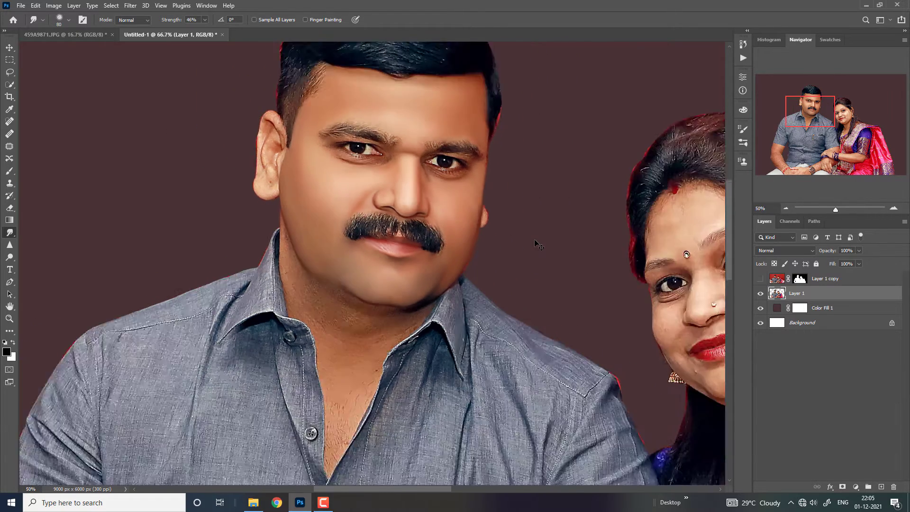
key(ctrl+plus)
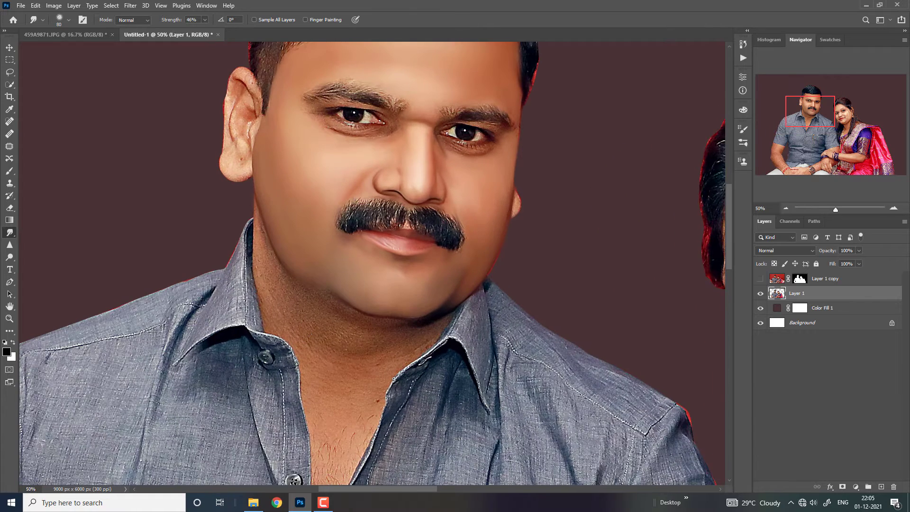
key(ctrl+plus)
key(ctrl+plus)
key(ctrl+plus)
key(ctrl+plus)
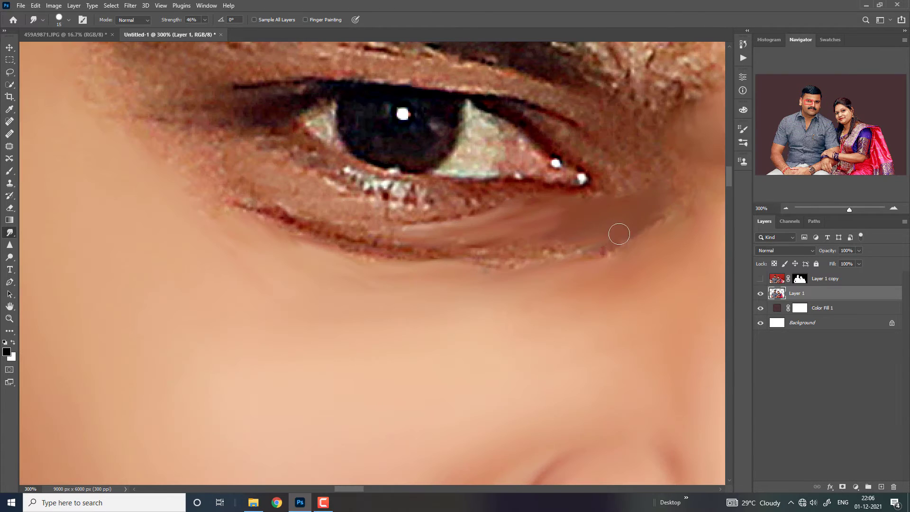
Step: Soften the crease under the eye and to its right with a larger smudge brush
mouse_move(555, 258)
mouse_down()
mouse_move(545, 244)
mouse_move(498, 257)
mouse_move(429, 244)
mouse_up()
key(bracketright)
mouse_move(361, 233)
mouse_down()
mouse_move(339, 210)
mouse_move(266, 214)
mouse_move(463, 266)
mouse_move(331, 244)
mouse_move(477, 251)
mouse_up()
key(bracketright)
mouse_move(549, 253)
mouse_down()
mouse_move(661, 244)
mouse_move(691, 219)
mouse_up()
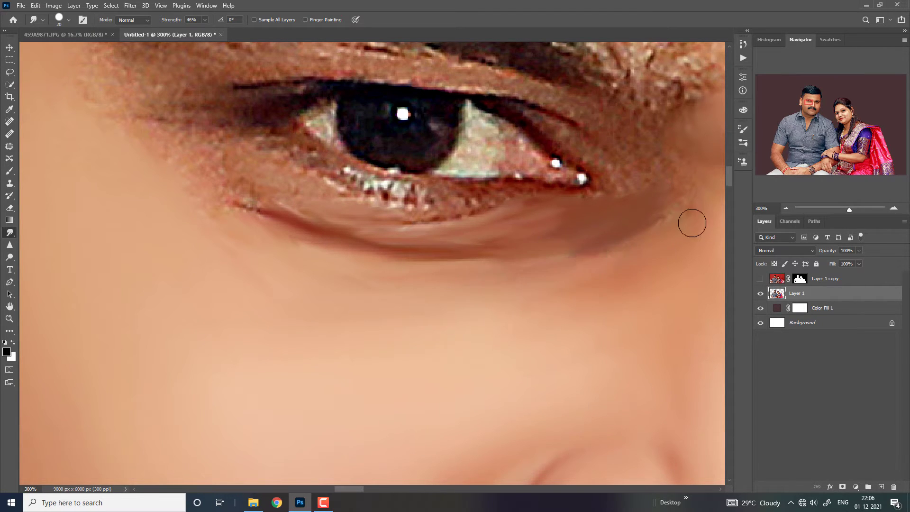
Step: Bring the eye back into view and smooth the skin along the lower lid
scroll(721, 227, down, 5)
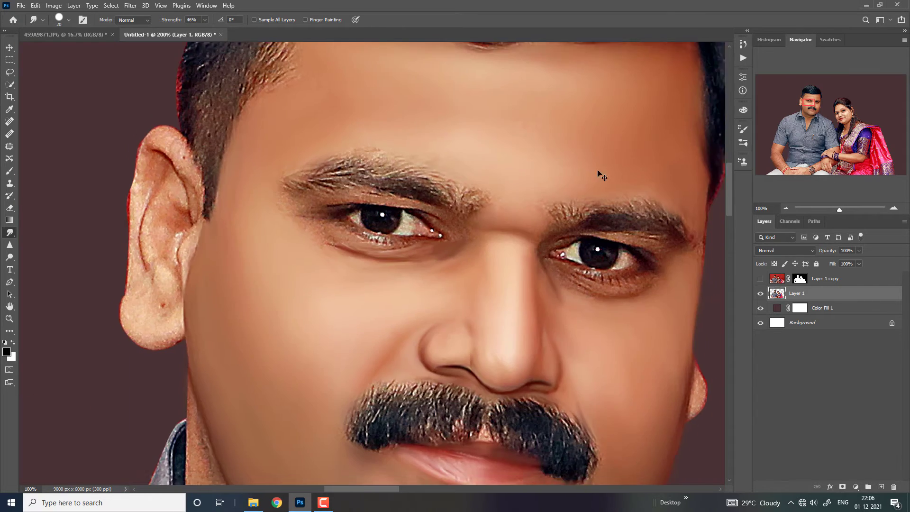
scroll(681, 169, up, 3)
scroll(593, 323, down, 1)
scroll(593, 322, up, 1)
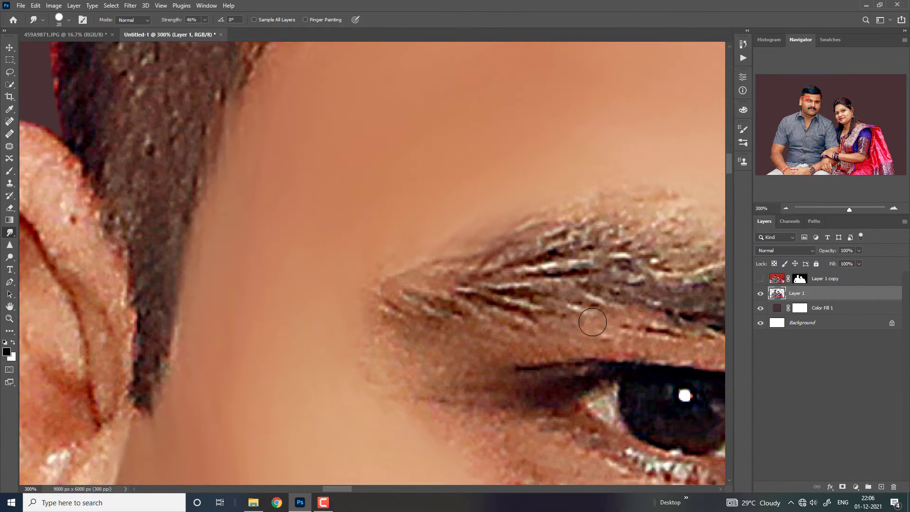
drag(798, 109, 808, 103)
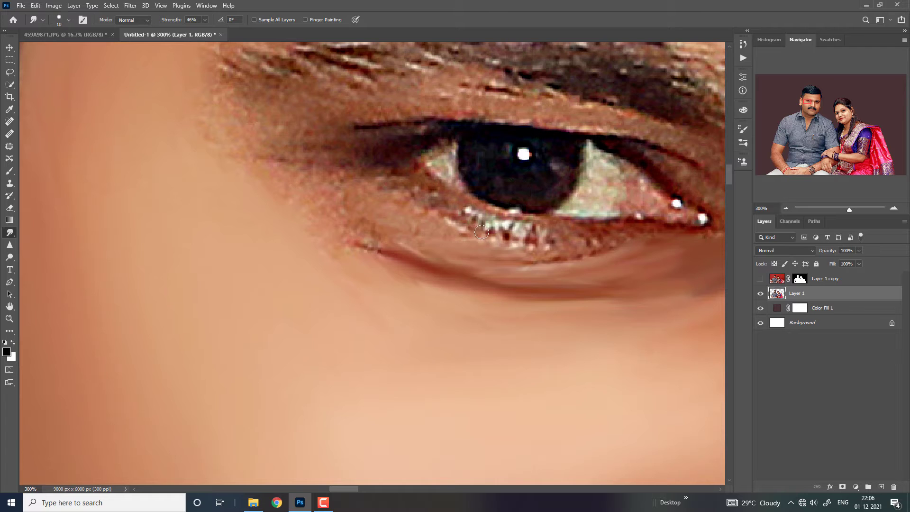
key(bracketright)
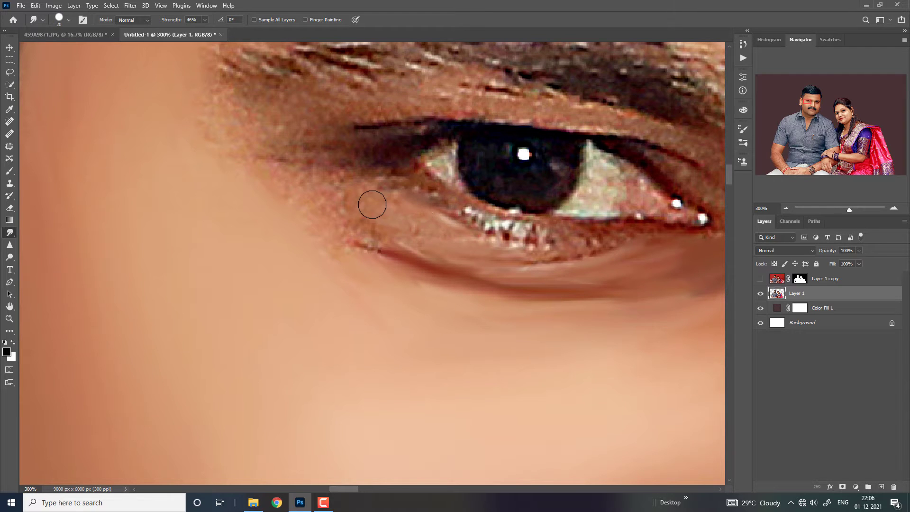
key(bracketright)
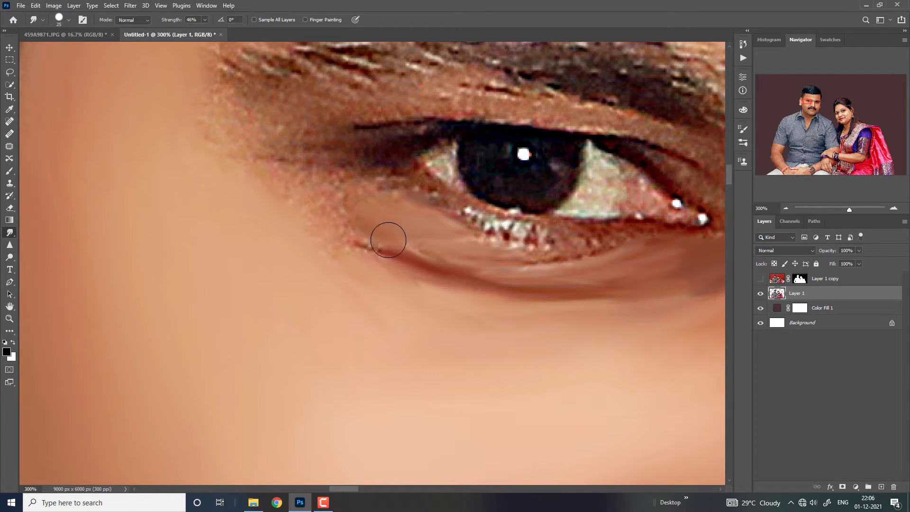
mouse_move(338, 218)
mouse_down()
mouse_move(296, 185)
mouse_move(380, 269)
mouse_up()
Step: Smudge the lower-lid crease and smooth away the lash specks on the lower lid
key(bracketright)
key(bracketright)
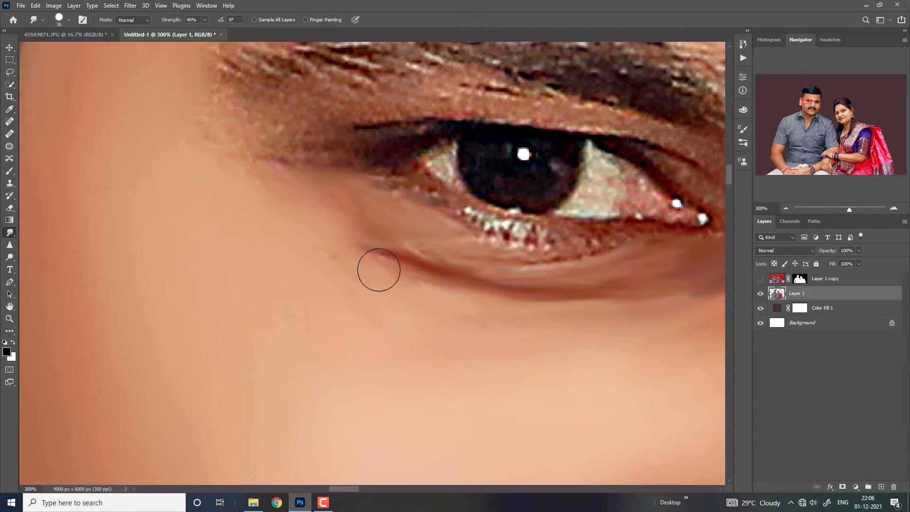
key(bracketleft)
drag(351, 223, 404, 252)
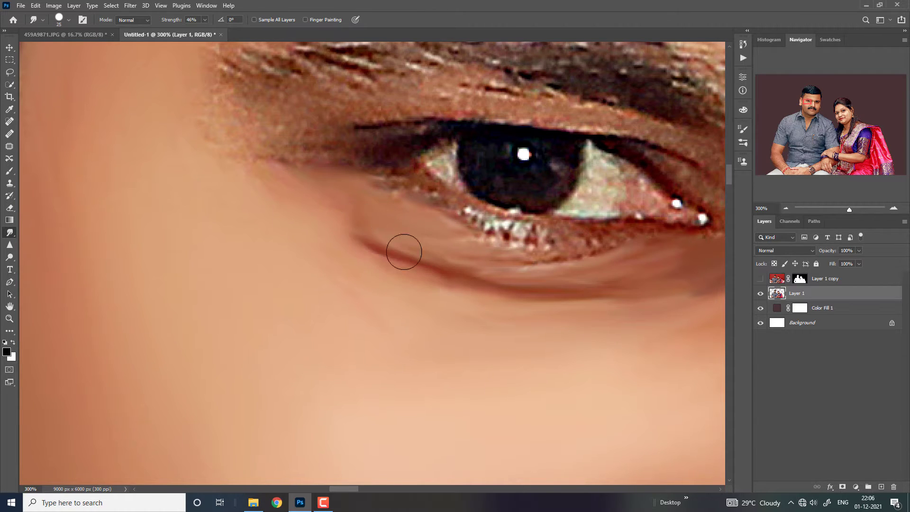
drag(557, 257, 610, 245)
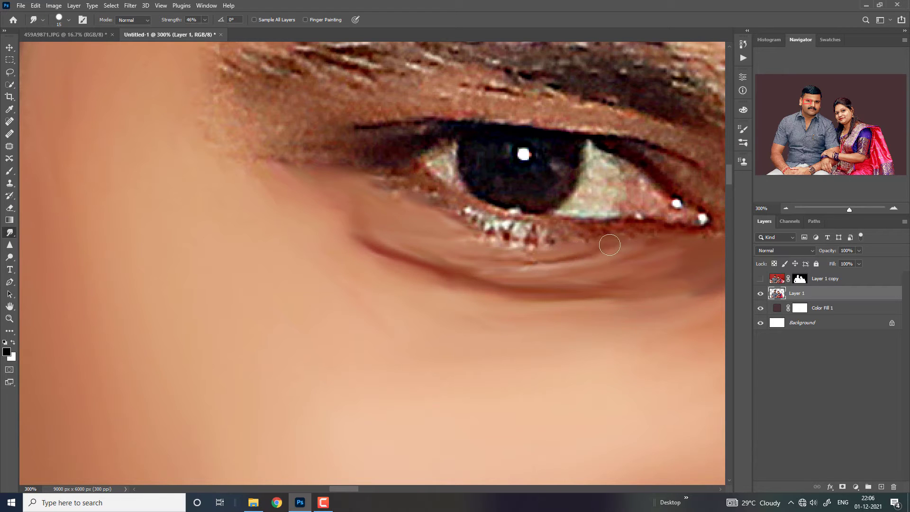
mouse_move(524, 234)
mouse_down()
mouse_move(479, 225)
mouse_move(407, 166)
mouse_move(417, 193)
mouse_up()
Step: Soften the remaining lower-lid skin and smear the white highlight along the eyelid
key(bracketright)
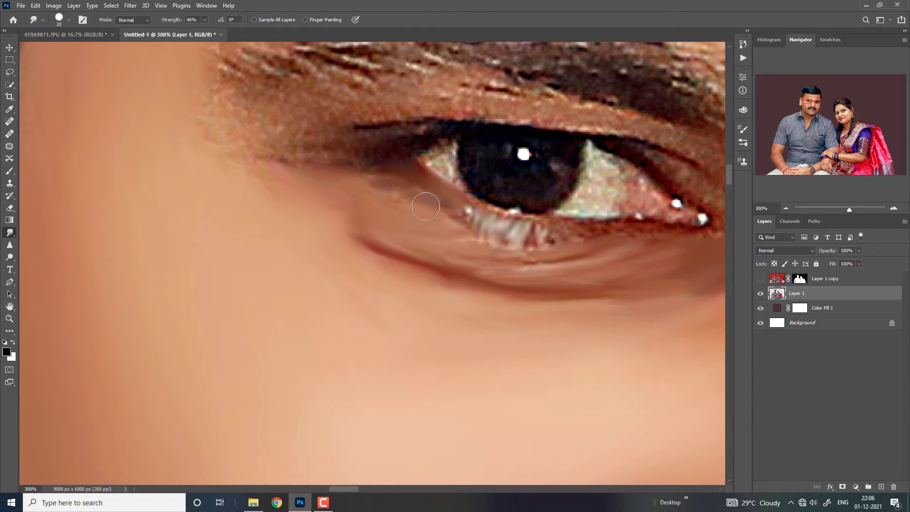
key(bracketleft)
mouse_move(591, 238)
mouse_down()
mouse_move(608, 235)
mouse_move(436, 190)
mouse_move(465, 211)
mouse_up()
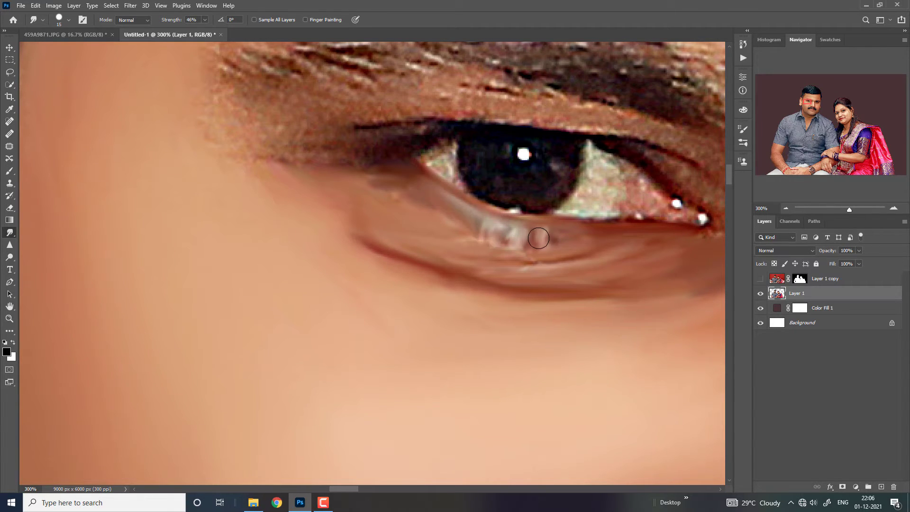
key(bracketleft)
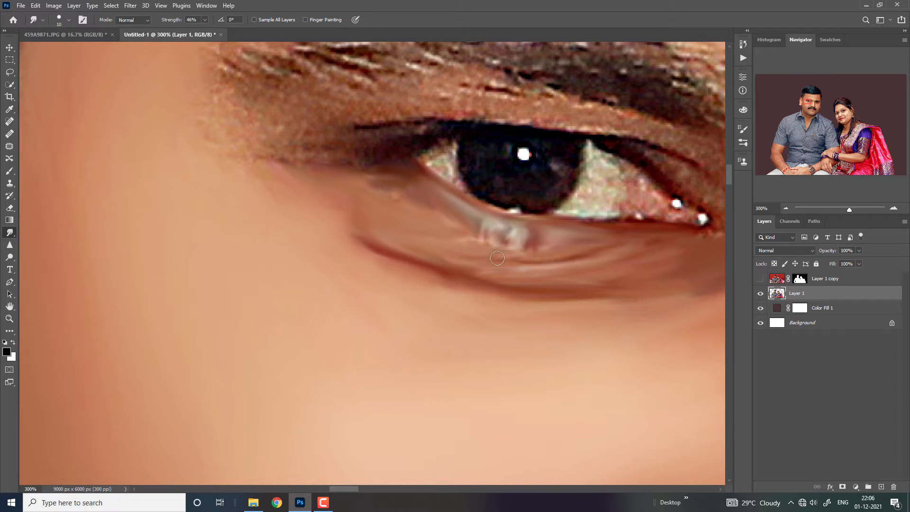
drag(497, 258, 479, 239)
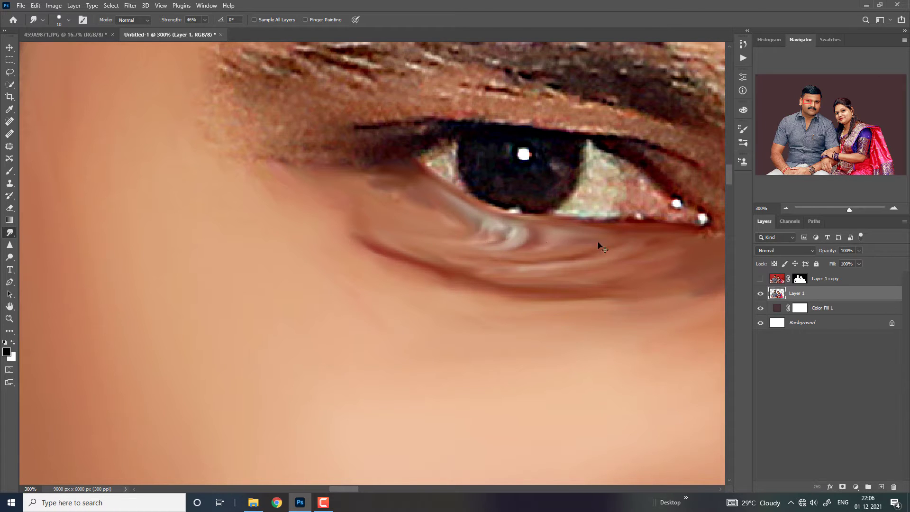
scroll(599, 244, down, 3)
scroll(362, 255, down, 1)
scroll(362, 254, up, 1)
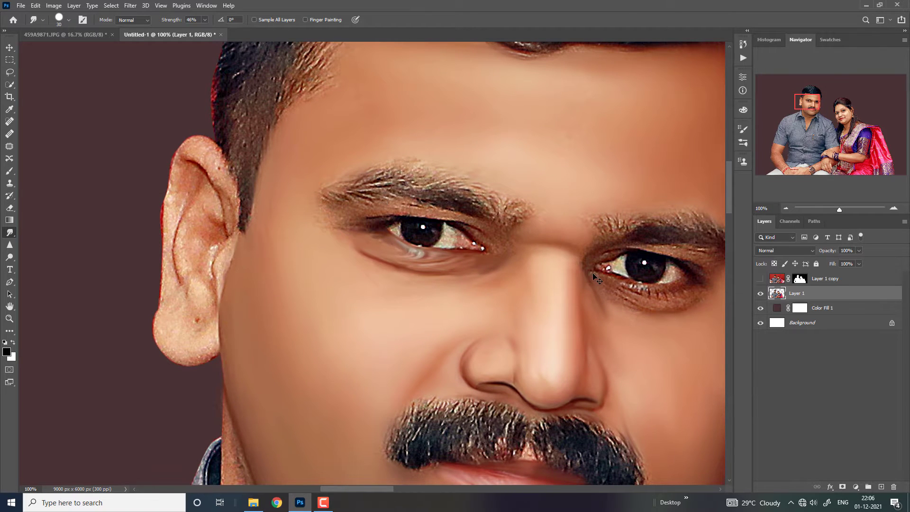
Step: Smooth the upper eyelid skin above the lashes and the grainy skin beside the eye
scroll(593, 273, down, 2)
scroll(427, 280, down, 1)
scroll(414, 280, up, 1)
scroll(414, 280, up, 2)
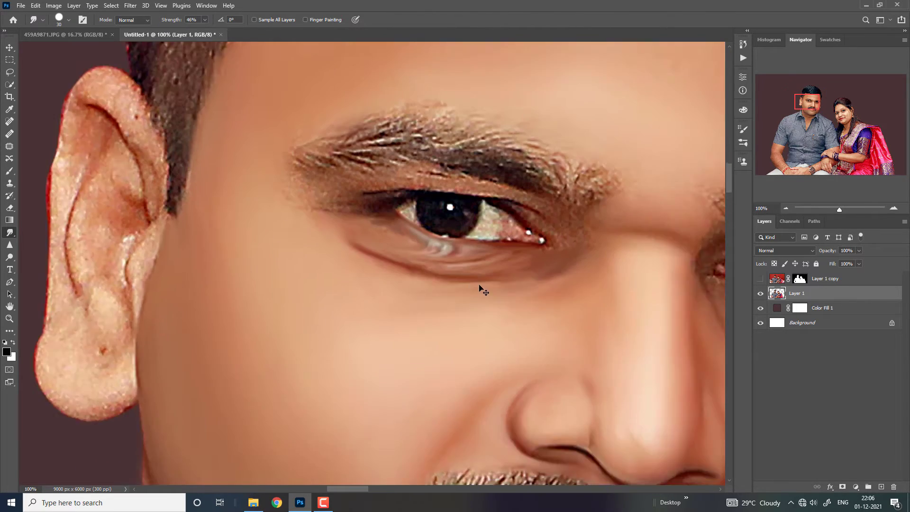
scroll(480, 287, up, 3)
key(bracketright)
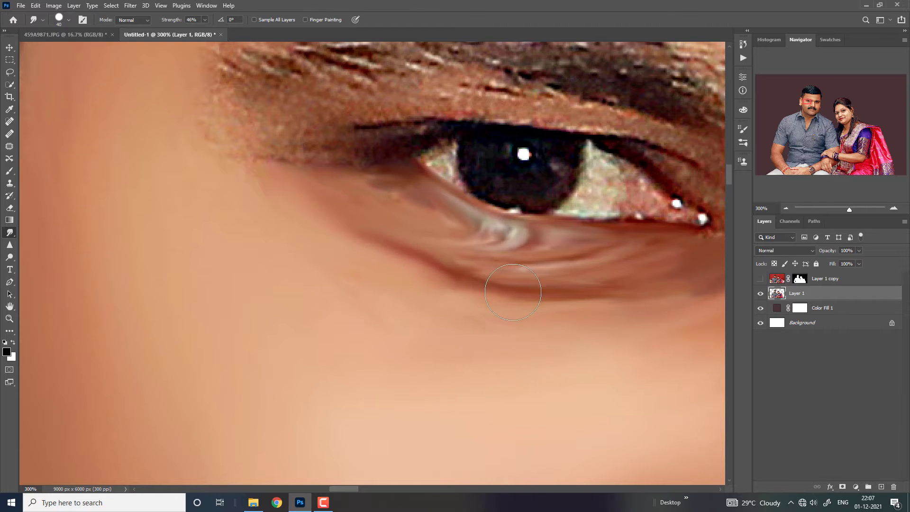
key(bracketleft)
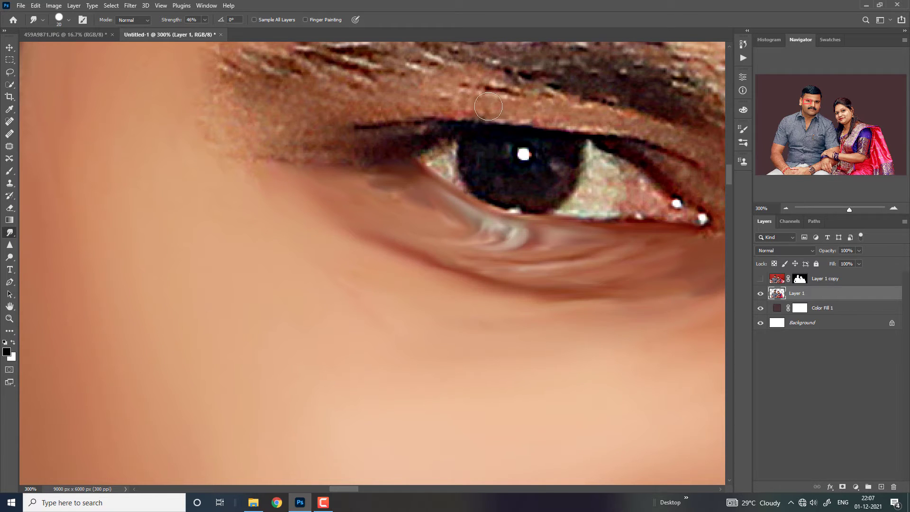
mouse_move(616, 118)
mouse_down()
mouse_move(369, 108)
mouse_move(321, 116)
mouse_move(299, 108)
mouse_move(352, 139)
mouse_move(422, 133)
mouse_up()
mouse_move(305, 138)
mouse_down()
mouse_move(356, 144)
mouse_move(232, 138)
mouse_move(179, 111)
mouse_move(209, 105)
mouse_move(195, 126)
mouse_move(204, 150)
mouse_move(374, 170)
mouse_up()
Step: With a 35 px brush, smear the dark eye-corner shading toward the left
key(bracketright)
key(ctrl+minus)
key(ctrl+minus)
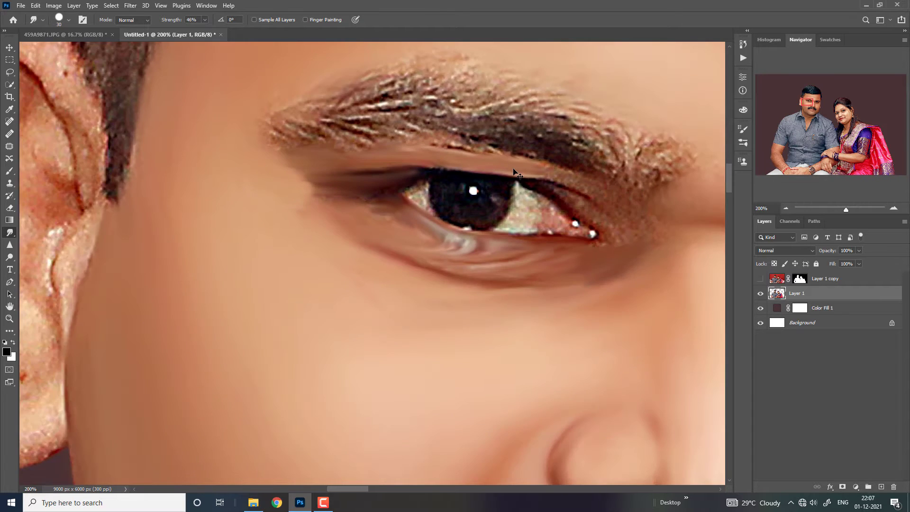
key(ctrl+minus)
key(ctrl+minus)
key(ctrl+plus)
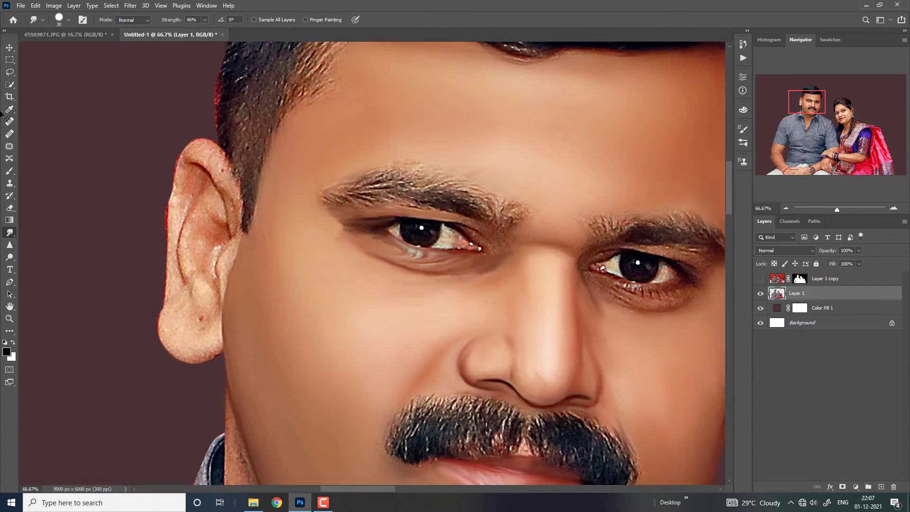
key(ctrl+plus)
click(58, 19)
key(Escape)
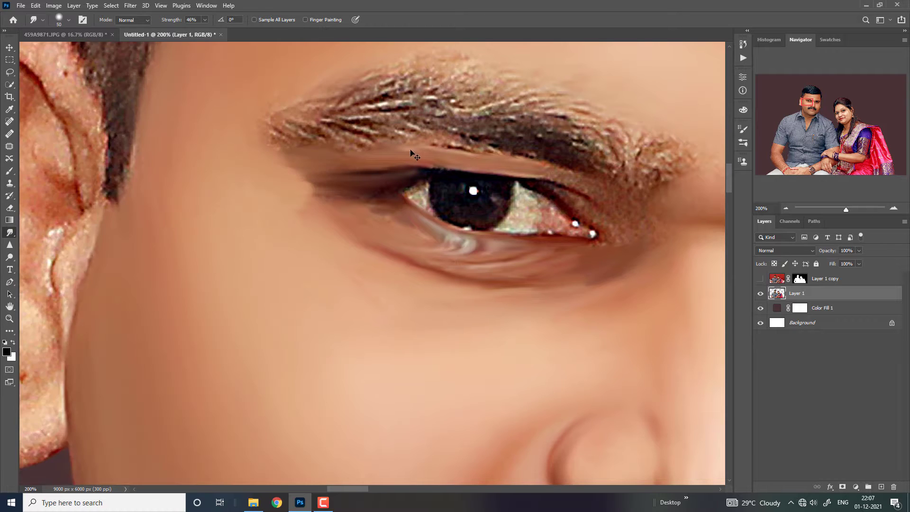
key(ctrl+plus)
key(bracketright)
mouse_move(282, 153)
mouse_down()
mouse_move(285, 137)
mouse_move(301, 138)
mouse_move(223, 128)
mouse_move(237, 116)
mouse_move(280, 146)
mouse_move(254, 142)
mouse_move(271, 174)
mouse_move(356, 179)
mouse_move(382, 158)
mouse_move(270, 156)
mouse_move(349, 152)
mouse_up()
key(bracketleft)
key(bracketleft)
key(bracketright)
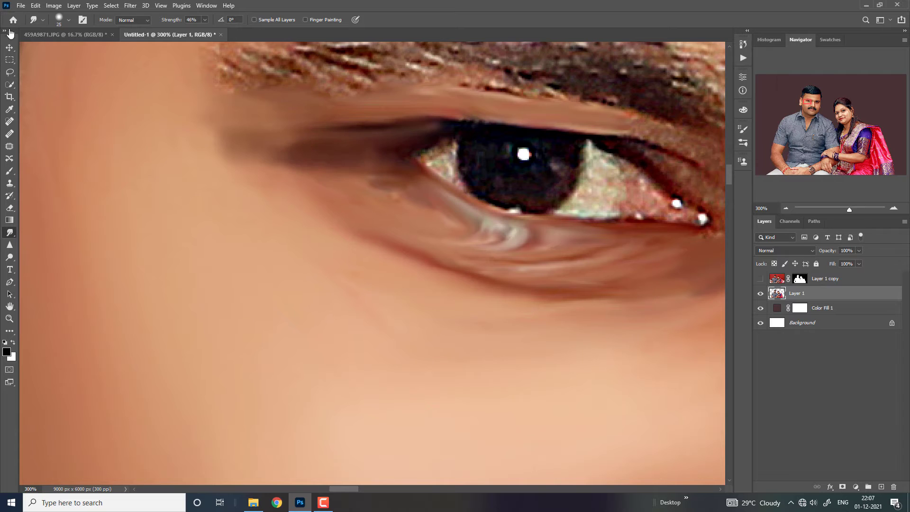
Step: Give the smudge brush 14% spacing, smoothing enabled and 34% hardness in Brush Settings
click(83, 20)
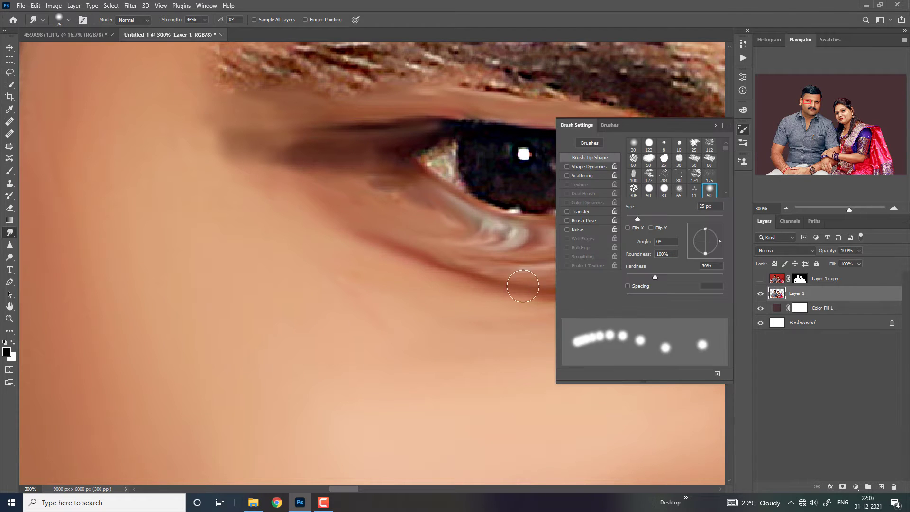
click(628, 286)
drag(636, 297, 634, 300)
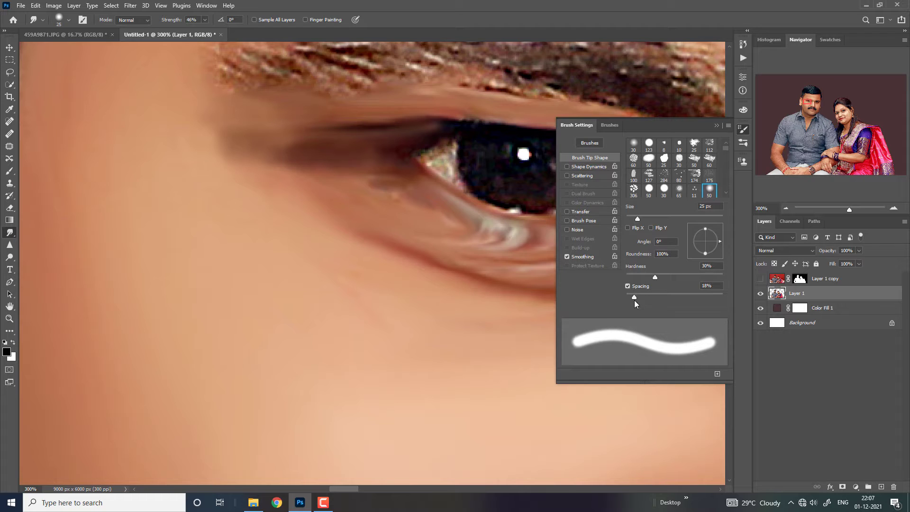
click(659, 280)
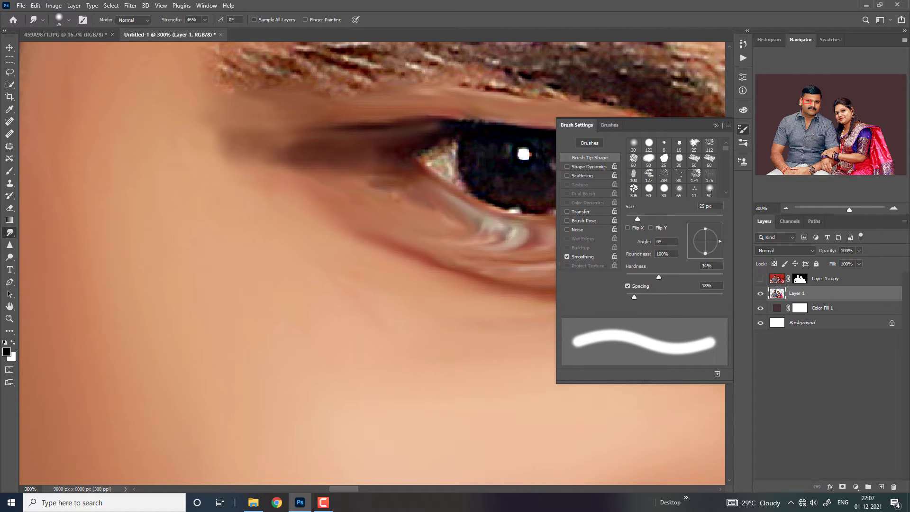
click(717, 126)
key(ctrl+plus)
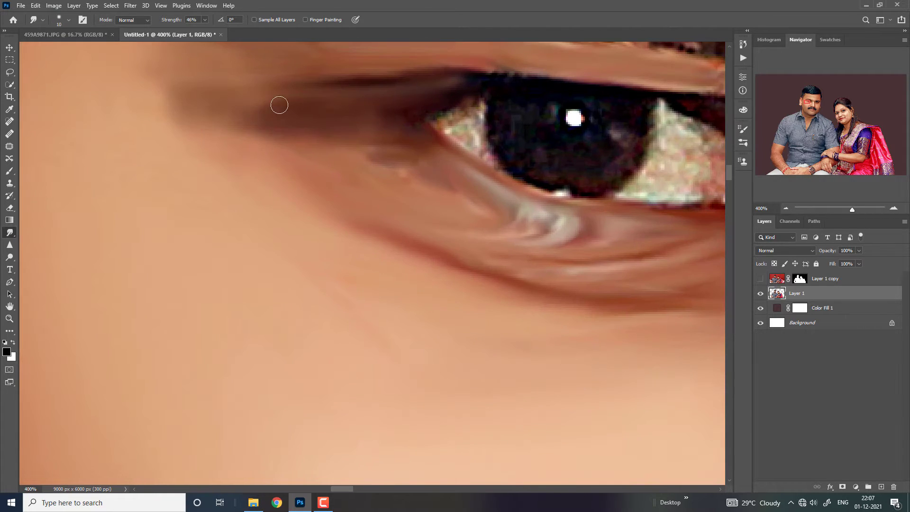
Step: Smooth the skin beside the eye corner, the dark patch under the eye and the upper-lid crease
key(bracketright)
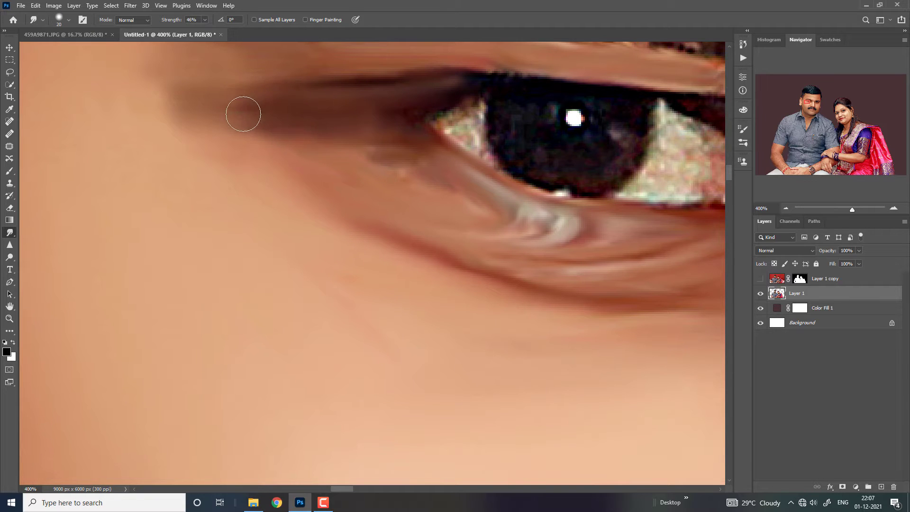
key(bracketright)
mouse_move(364, 148)
mouse_down()
mouse_move(419, 177)
mouse_move(403, 144)
mouse_up()
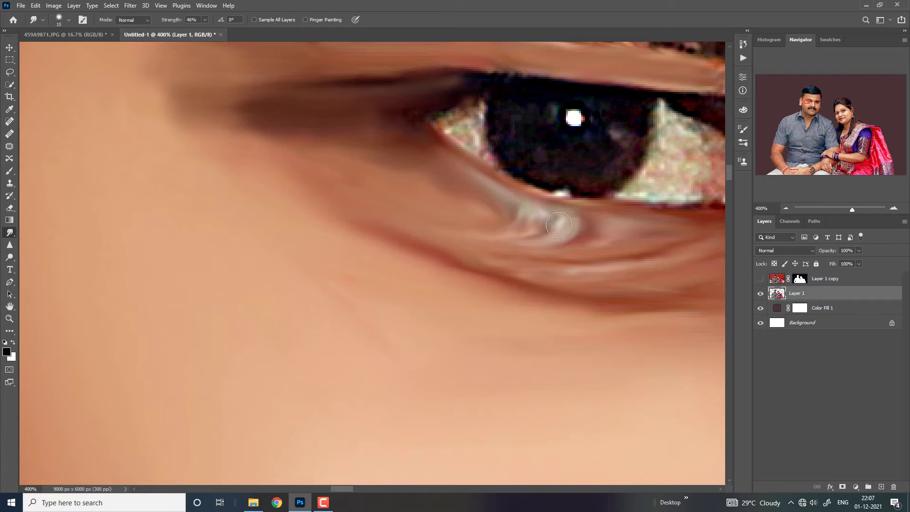
key(ctrl+minus)
key(bracketright)
key(bracketright)
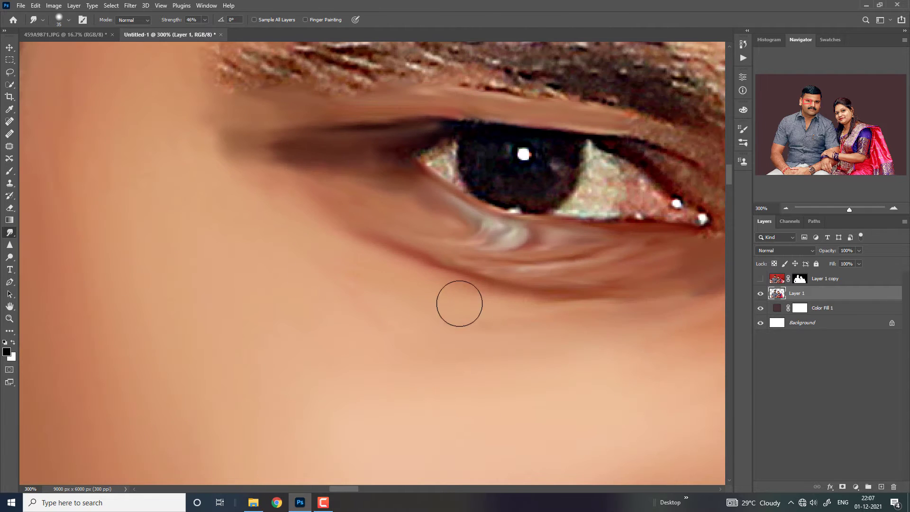
key(ctrl+minus)
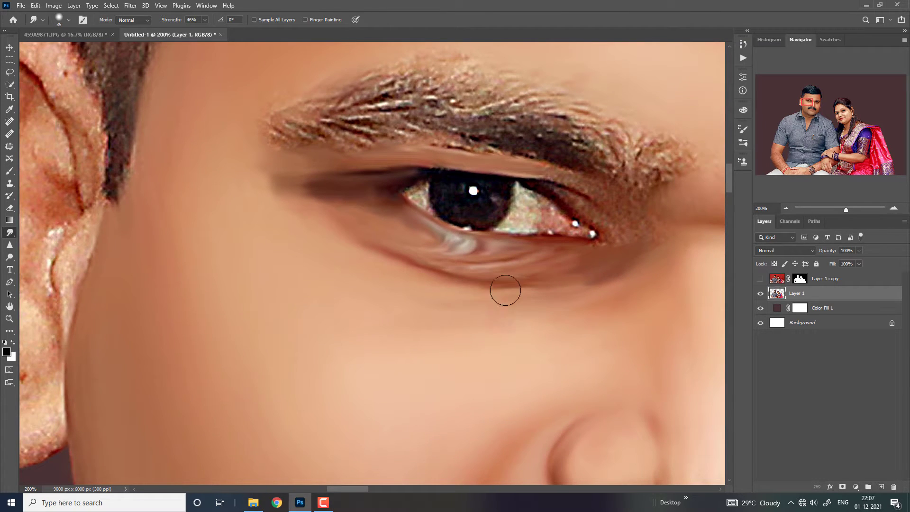
key(bracketleft)
drag(569, 296, 620, 278)
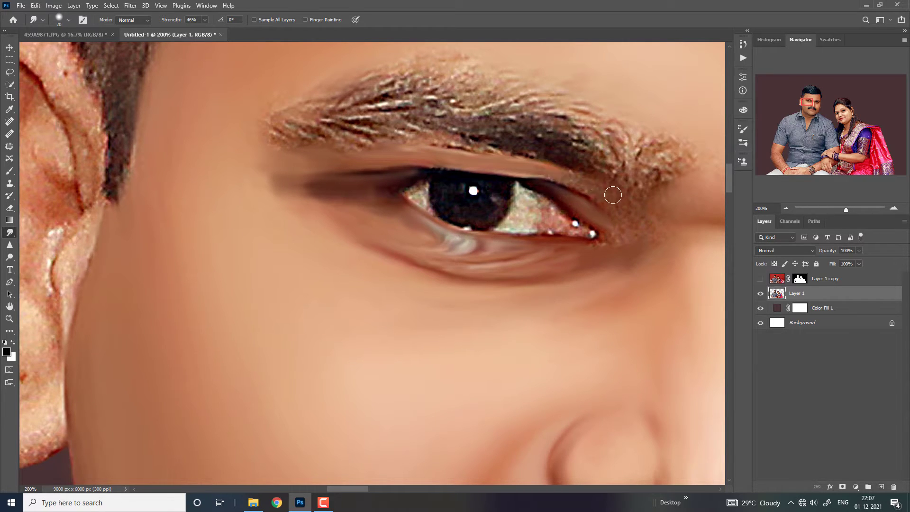
drag(613, 195, 549, 171)
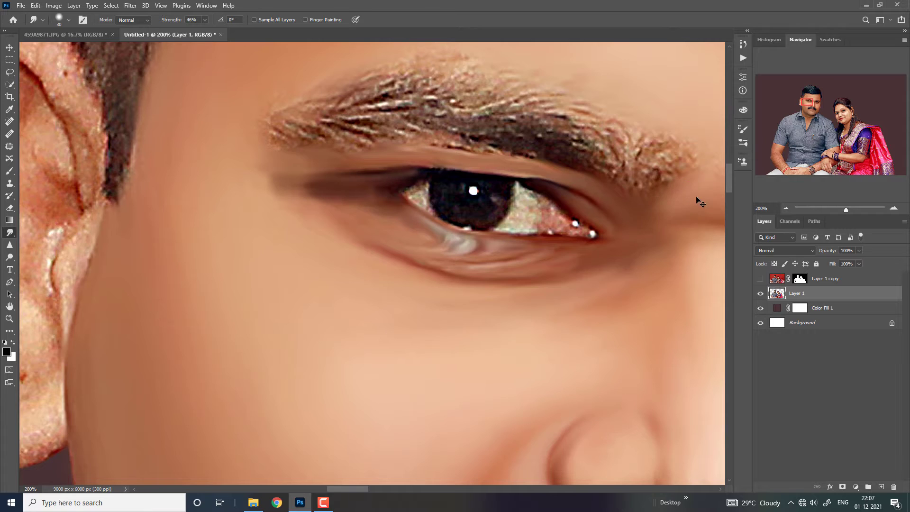
Step: Zoom to 300% on the eyebrow and smudge its hairs together into long streaks
key(ctrl+minus)
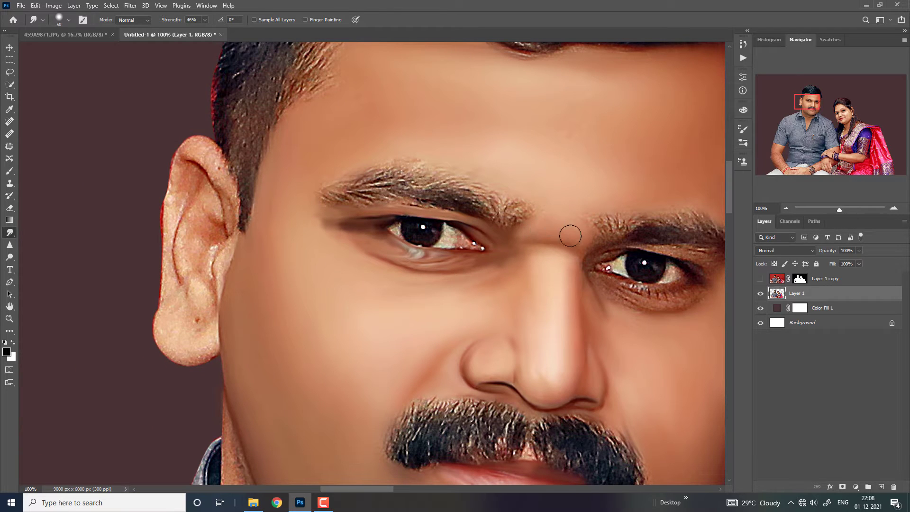
key(ctrl+minus)
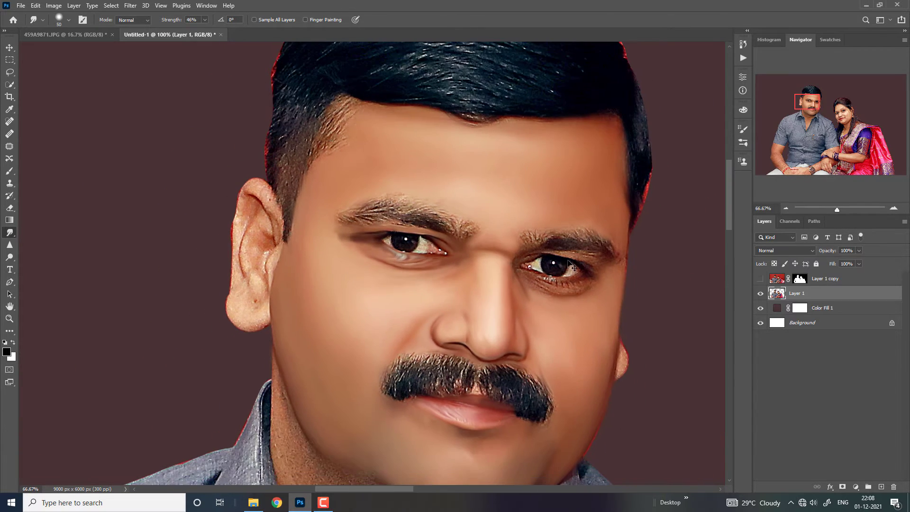
key(ctrl+minus)
key(ctrl+minus)
key(ctrl+plus)
scroll(521, 284, up, 2)
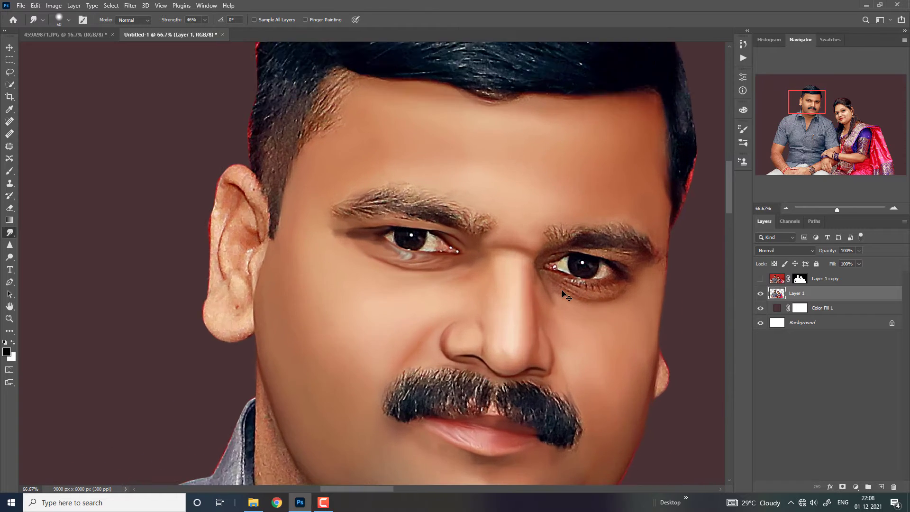
scroll(521, 284, up, 2)
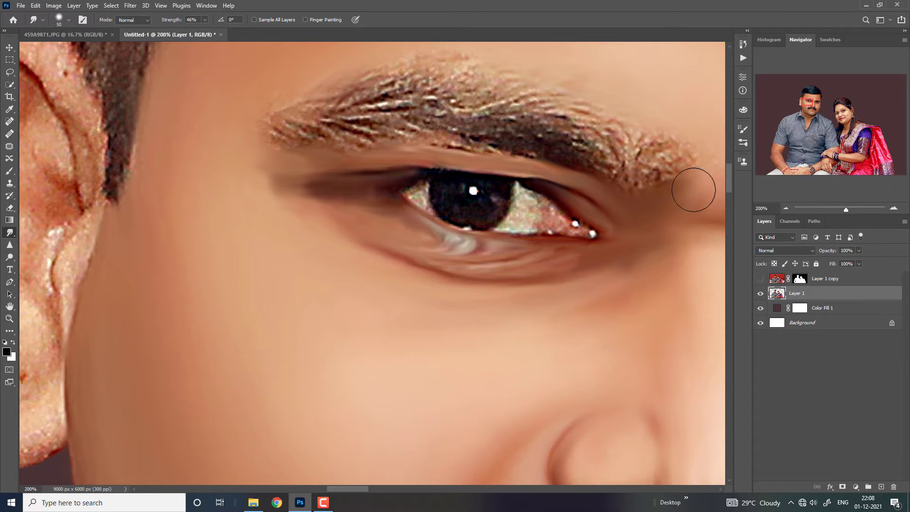
click(809, 102)
key(ctrl+plus)
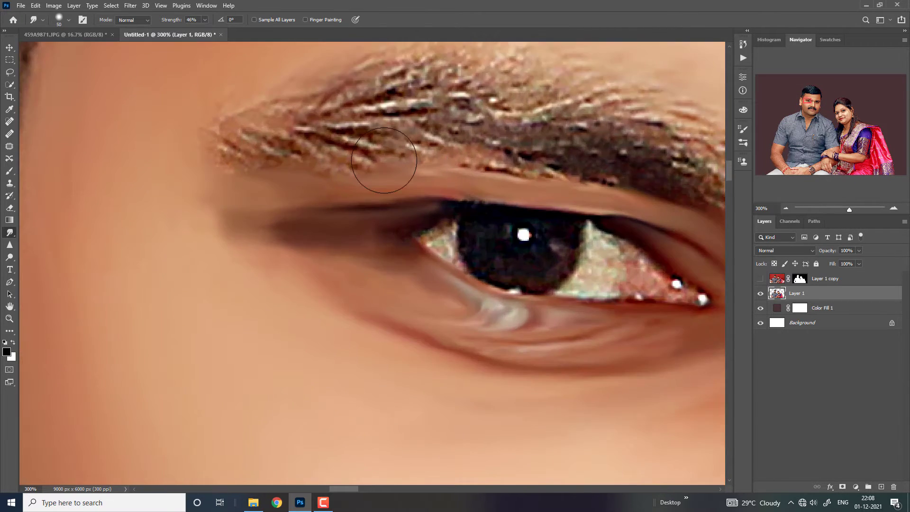
key(bracketleft)
key(bracketleft)
key(bracketleft)
drag(333, 137, 417, 164)
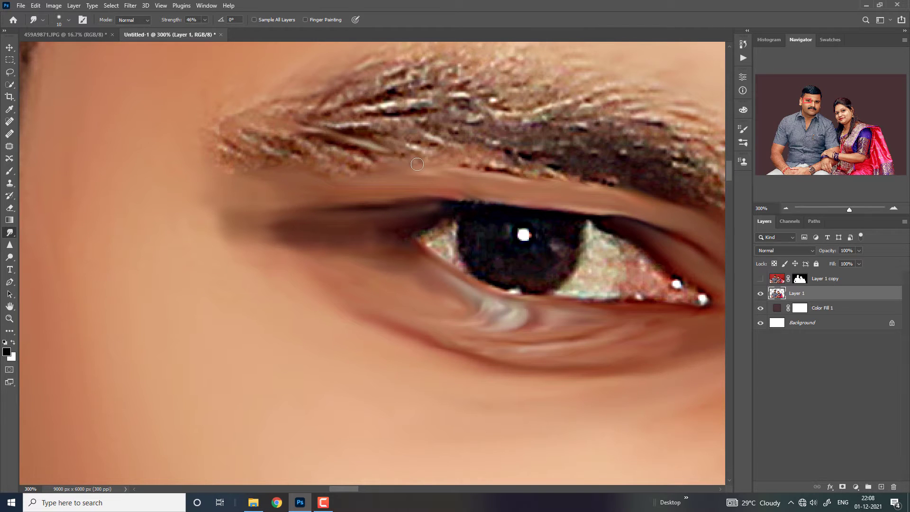
key(bracketright)
drag(300, 121, 422, 147)
mouse_move(332, 118)
mouse_down()
mouse_move(451, 143)
mouse_move(455, 107)
mouse_move(327, 107)
mouse_up()
Step: Sweep the eyebrow tail into streaks and blend the lower brow hairs leftward into skin
drag(474, 71, 332, 95)
drag(427, 55, 256, 109)
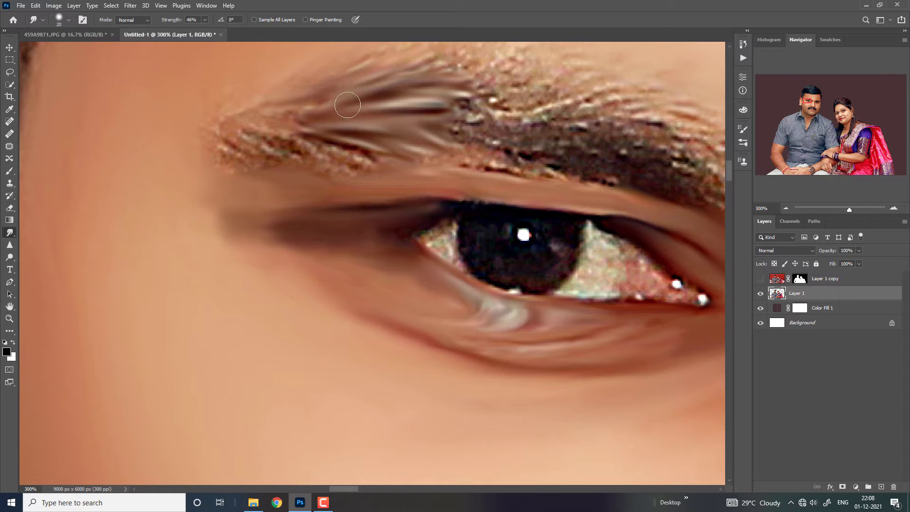
drag(361, 109, 218, 125)
drag(406, 165, 213, 142)
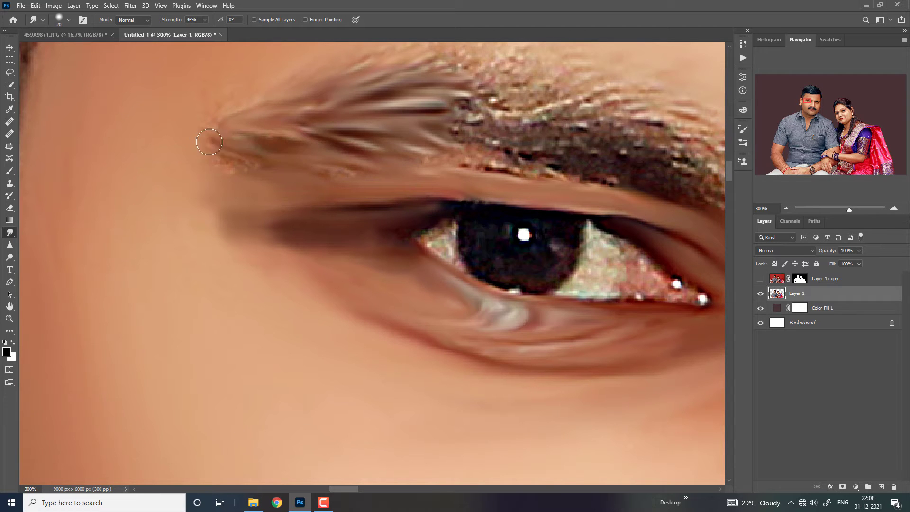
drag(360, 166, 309, 158)
key(bracketright)
drag(535, 120, 455, 126)
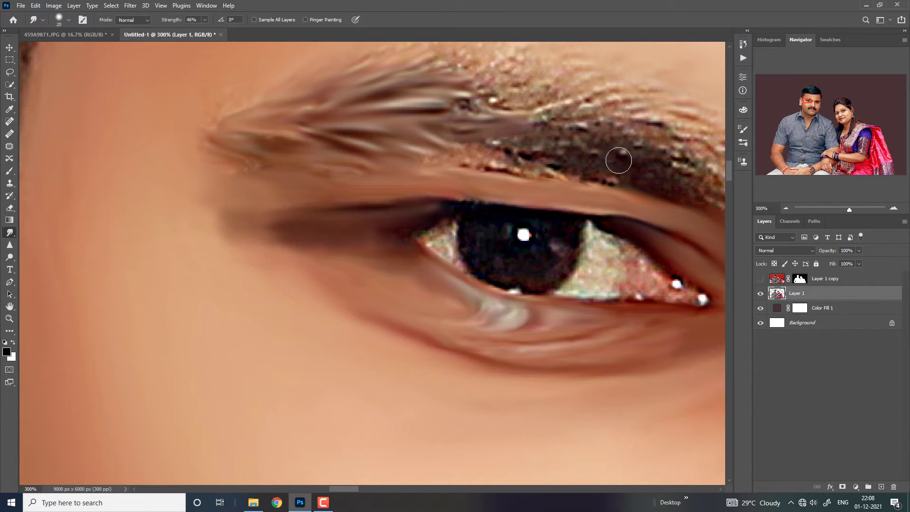
drag(592, 161, 427, 142)
Step: Smooth the upper eyebrow hairs into dark flowing streaks
mouse_move(646, 187)
mouse_down()
mouse_move(707, 193)
mouse_move(621, 136)
mouse_up()
mouse_move(706, 157)
mouse_down()
mouse_move(592, 116)
mouse_move(441, 107)
mouse_up()
mouse_move(553, 73)
mouse_down()
mouse_move(438, 83)
mouse_move(417, 57)
mouse_up()
key(ctrl+minus)
Step: Smooth the speckled brow tail and edges, and taper the inner eyebrow head to a point
drag(628, 218, 580, 164)
key(bracketright)
mouse_move(669, 209)
mouse_down()
mouse_move(653, 213)
mouse_move(692, 199)
mouse_move(642, 229)
mouse_move(605, 223)
mouse_up()
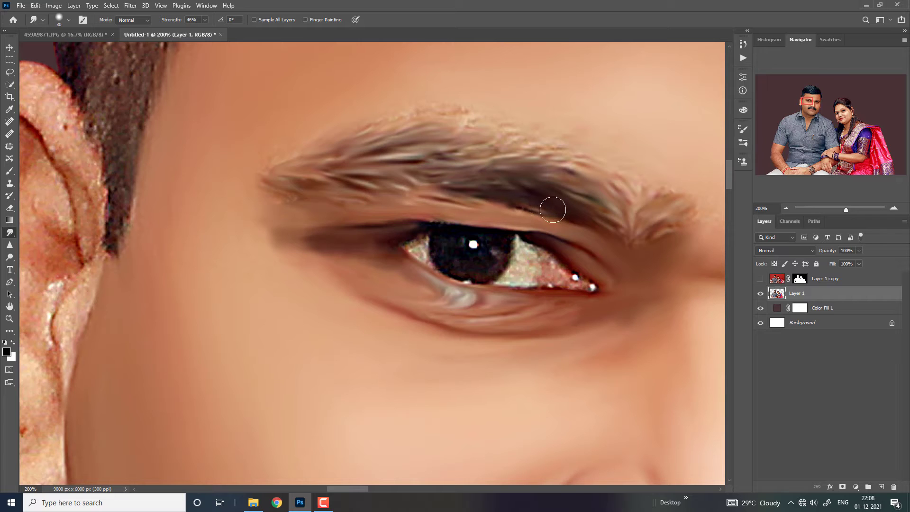
drag(503, 202, 428, 198)
drag(303, 202, 245, 173)
mouse_move(437, 106)
mouse_down()
mouse_move(481, 104)
mouse_move(528, 147)
mouse_move(562, 150)
mouse_move(640, 193)
mouse_move(696, 198)
mouse_move(703, 209)
mouse_up()
Step: Smudge the skin under the man's left-hand eye once more and check the whole face
key(ctrl+minus)
key(ctrl+minus)
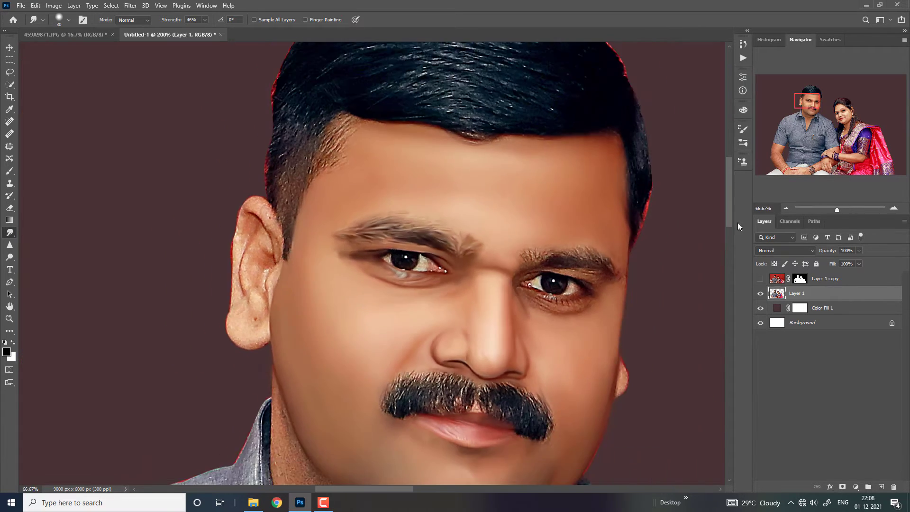
key(ctrl+minus)
key(ctrl+plus)
key(ctrl+plus)
key(ctrl+plus)
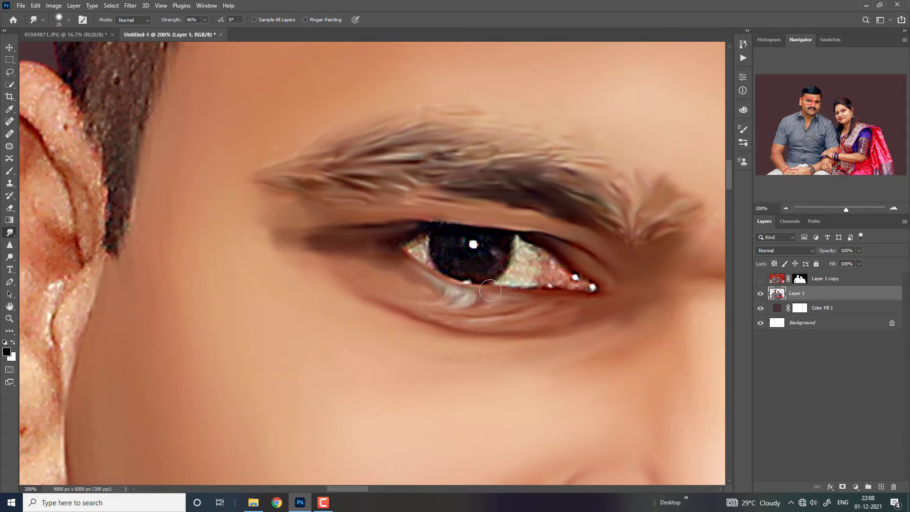
drag(450, 300, 429, 296)
key(ctrl+minus)
key(ctrl+minus)
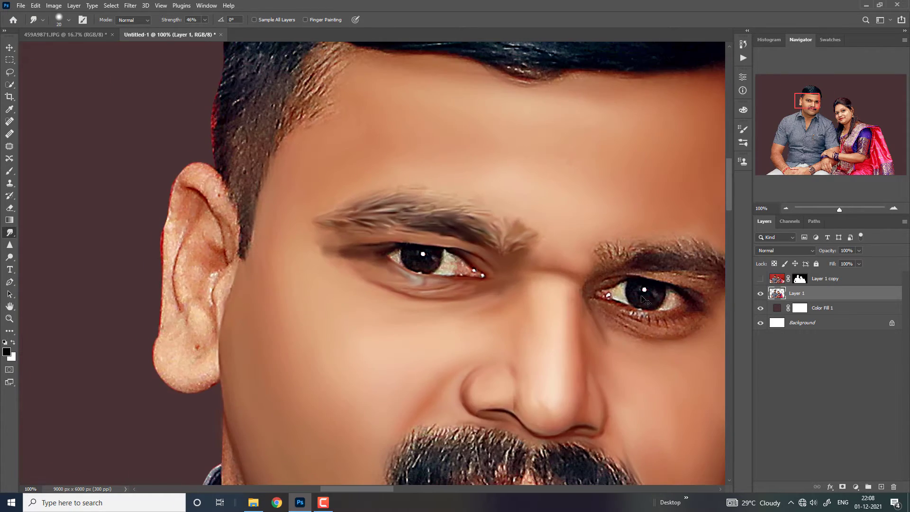
key(ctrl+minus)
key(ctrl+minus)
key(ctrl+minus)
key(ctrl+plus)
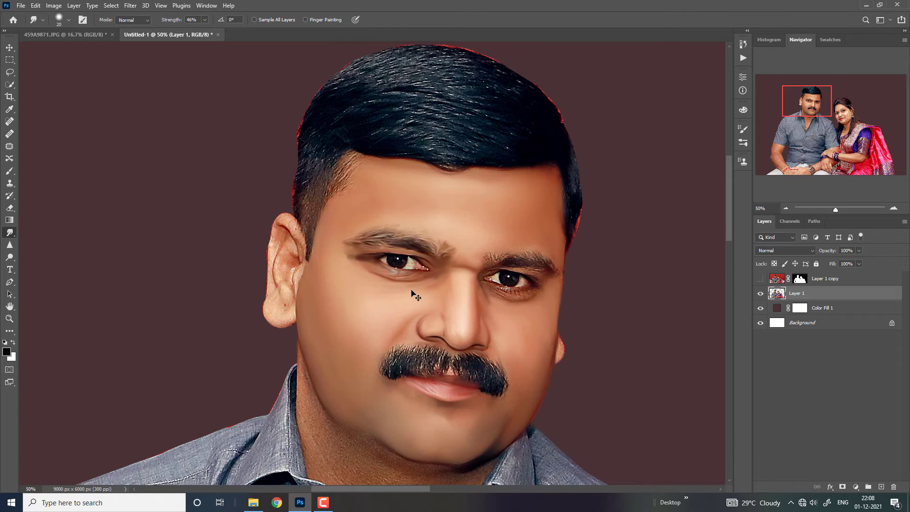
key(ctrl+plus)
key(ctrl+plus)
key(ctrl+plus)
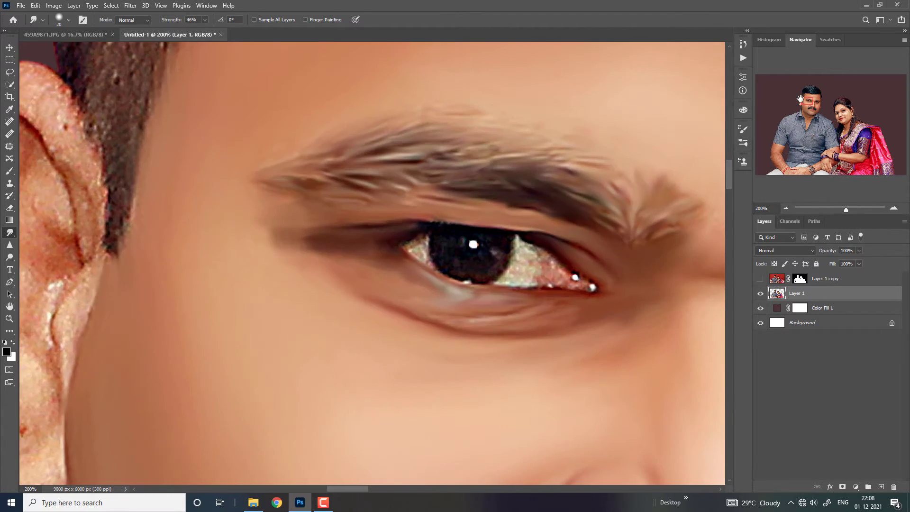
Step: Smudge the man's other eyebrow smooth, enlarging the brush to 30
drag(806, 101, 813, 97)
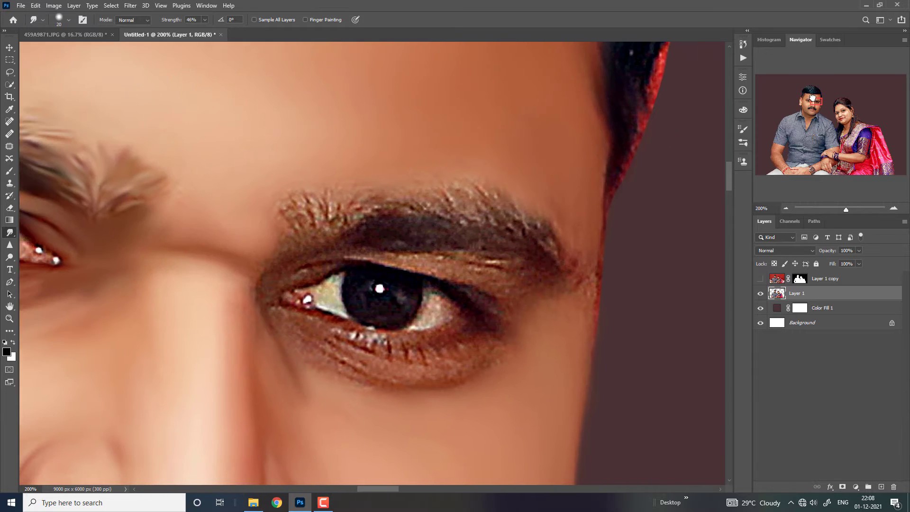
mouse_move(399, 223)
mouse_down()
mouse_move(455, 223)
mouse_move(463, 207)
mouse_move(491, 204)
mouse_move(548, 234)
mouse_up()
key(])
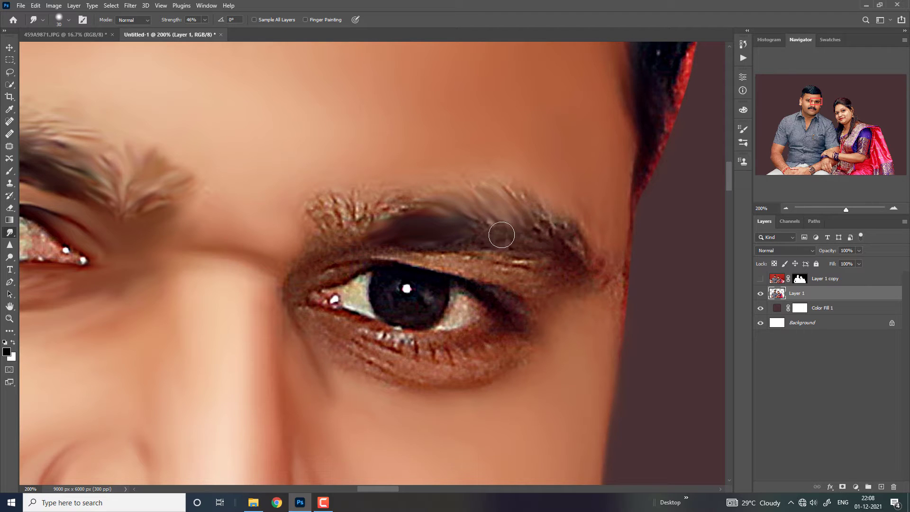
mouse_move(451, 240)
mouse_down()
mouse_move(508, 238)
mouse_move(532, 229)
mouse_move(534, 213)
mouse_move(577, 267)
mouse_up()
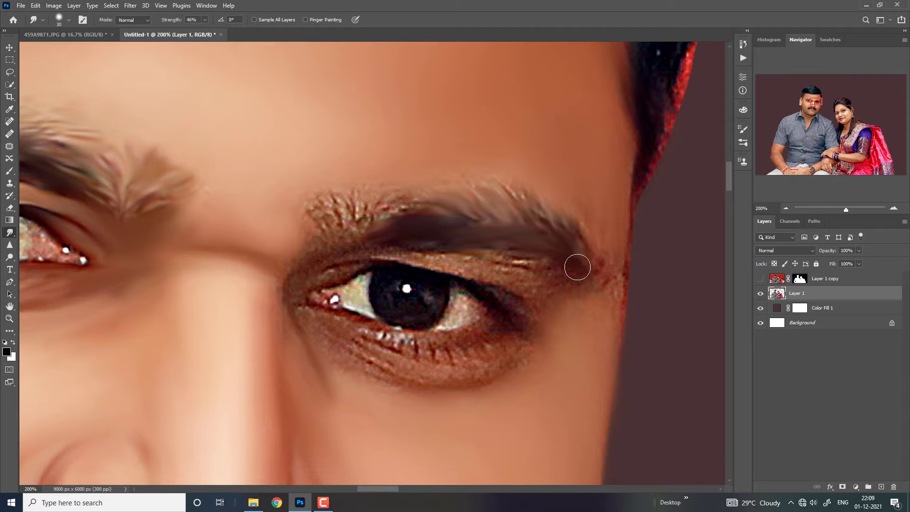
Step: Smooth the upper eyelid, inner lid and speckled outer corner of the right eye
mouse_move(603, 311)
mouse_down()
mouse_move(610, 295)
mouse_move(569, 318)
mouse_up()
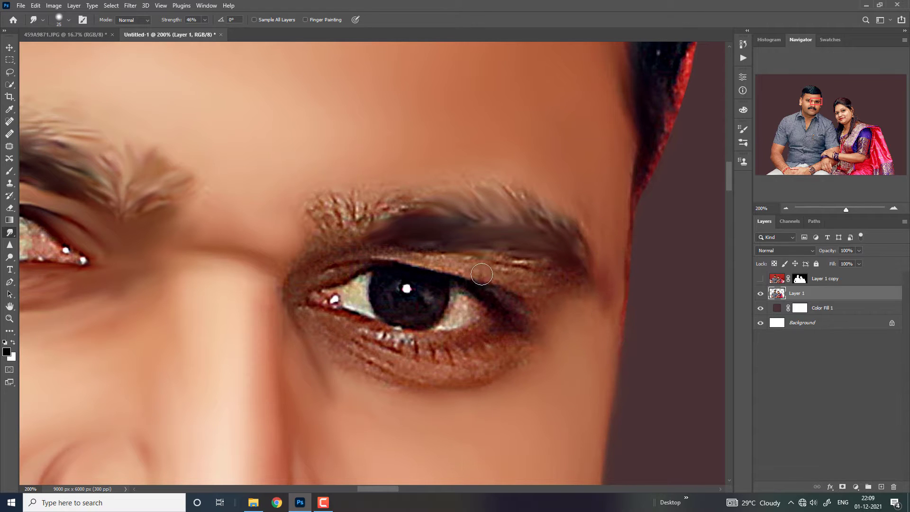
mouse_move(424, 264)
mouse_down()
mouse_move(400, 261)
mouse_move(487, 276)
mouse_move(493, 259)
mouse_move(555, 278)
mouse_up()
mouse_move(347, 262)
mouse_down()
mouse_move(335, 204)
mouse_move(375, 197)
mouse_move(315, 214)
mouse_move(324, 252)
mouse_up()
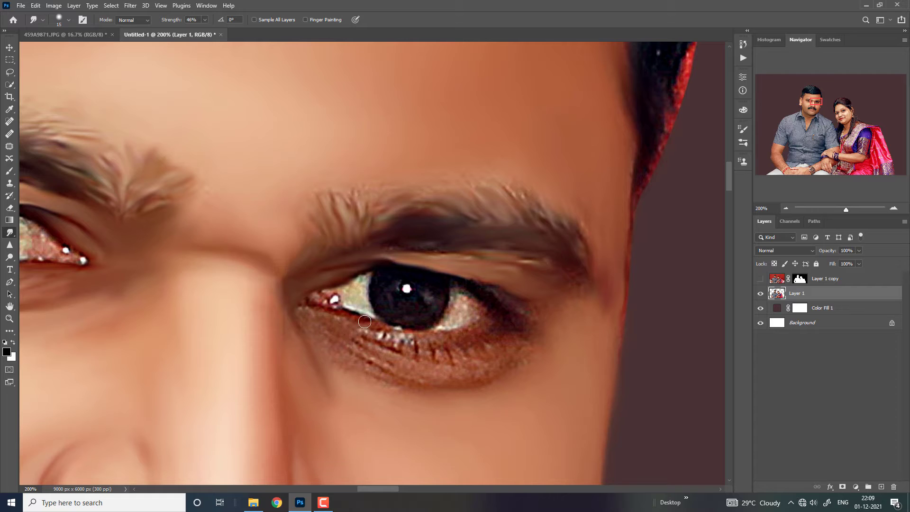
drag(370, 326, 432, 338)
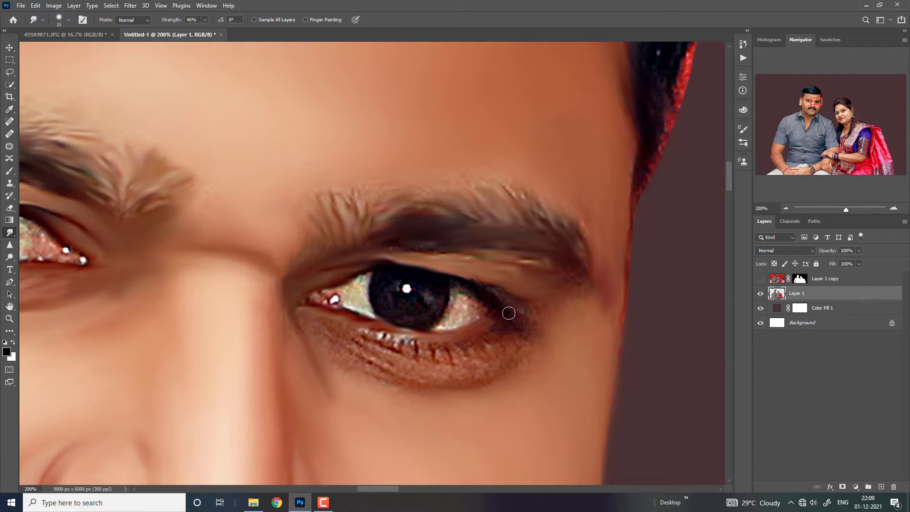
drag(502, 303, 497, 323)
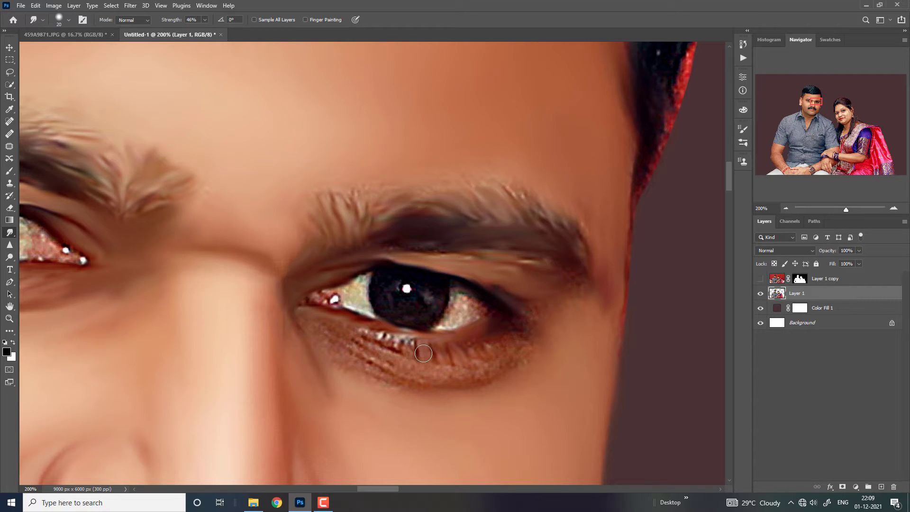
Step: Blend the lower lash line, under-lash crease and outer-corner shadow with a slightly larger brush
mouse_move(393, 347)
mouse_down()
mouse_move(311, 328)
mouse_move(324, 326)
mouse_up()
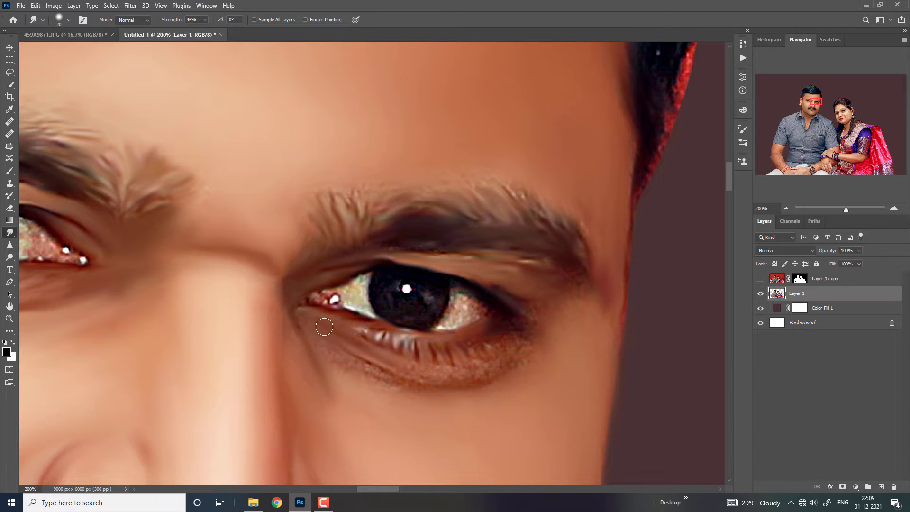
mouse_move(392, 384)
mouse_down()
mouse_move(390, 362)
mouse_move(487, 369)
mouse_move(491, 350)
mouse_up()
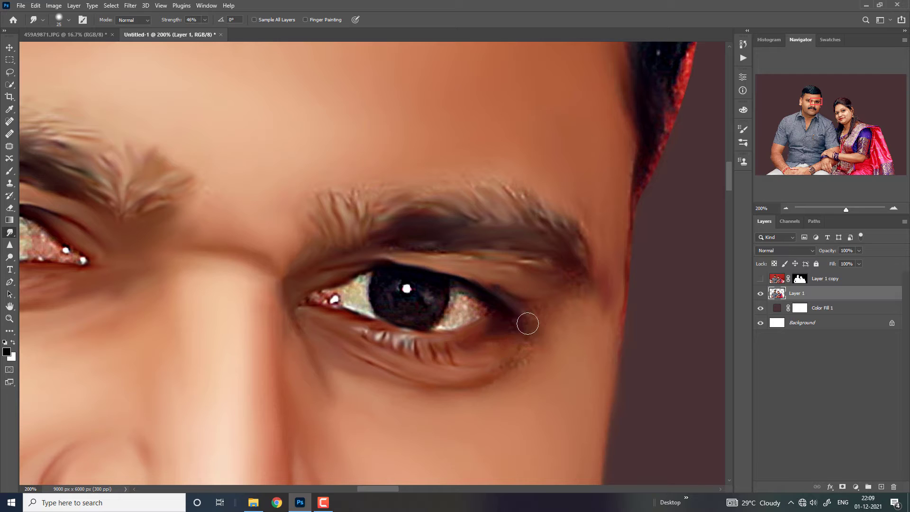
mouse_move(496, 279)
mouse_down()
mouse_move(518, 298)
mouse_move(585, 313)
mouse_up()
key(bracketright)
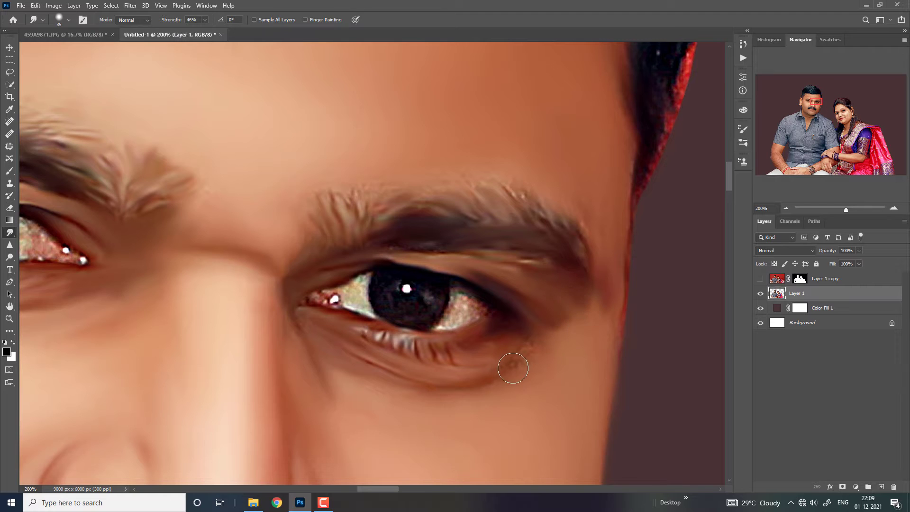
drag(536, 346, 541, 338)
drag(554, 309, 610, 319)
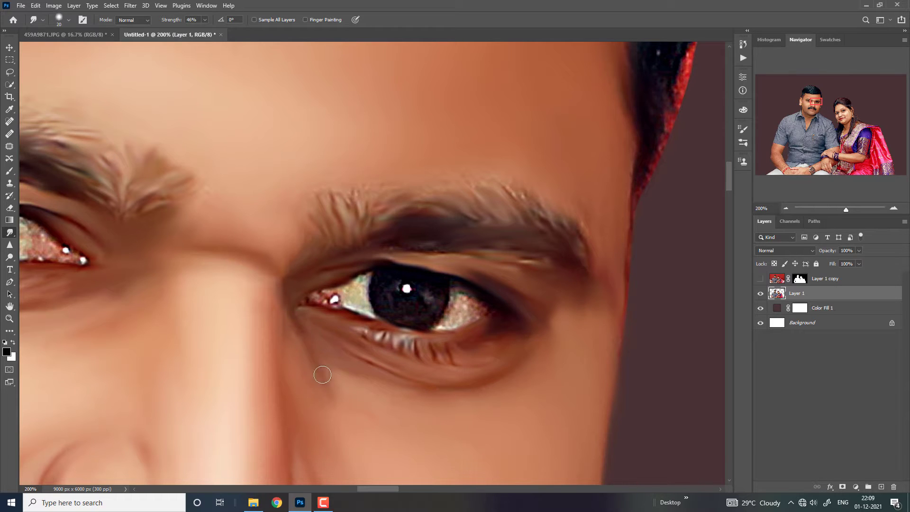
key(ctrl+minus)
key(ctrl+minus)
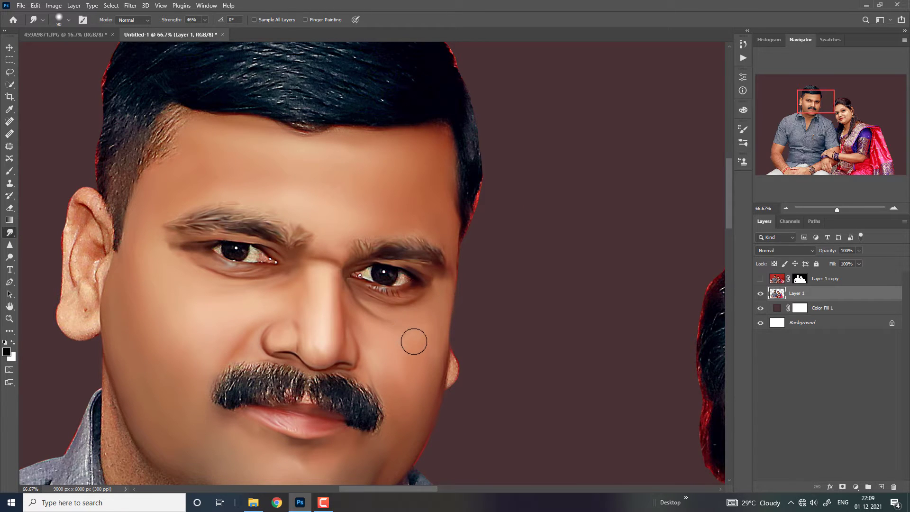
Step: Lightly smudge the crease under the right eye with a smaller brush
key(ctrl+minus)
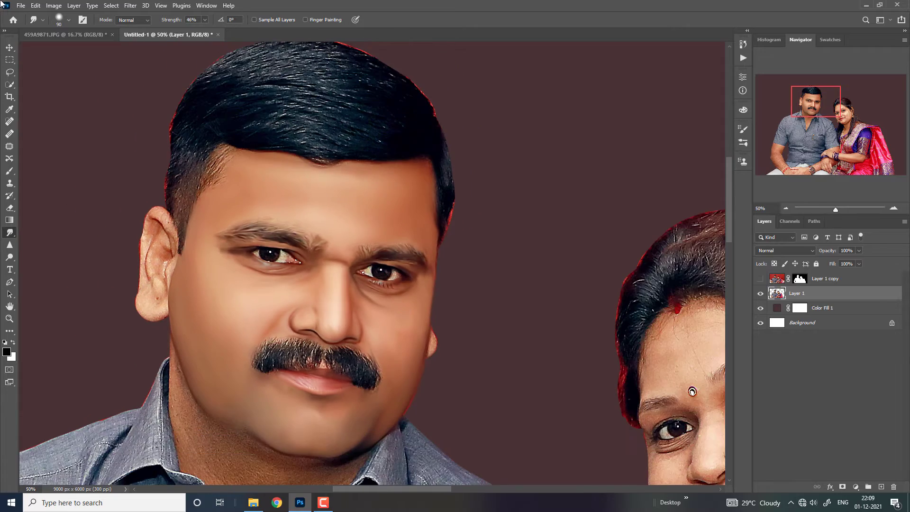
key(ctrl+minus)
key(ctrl+minus)
key(ctrl+plus)
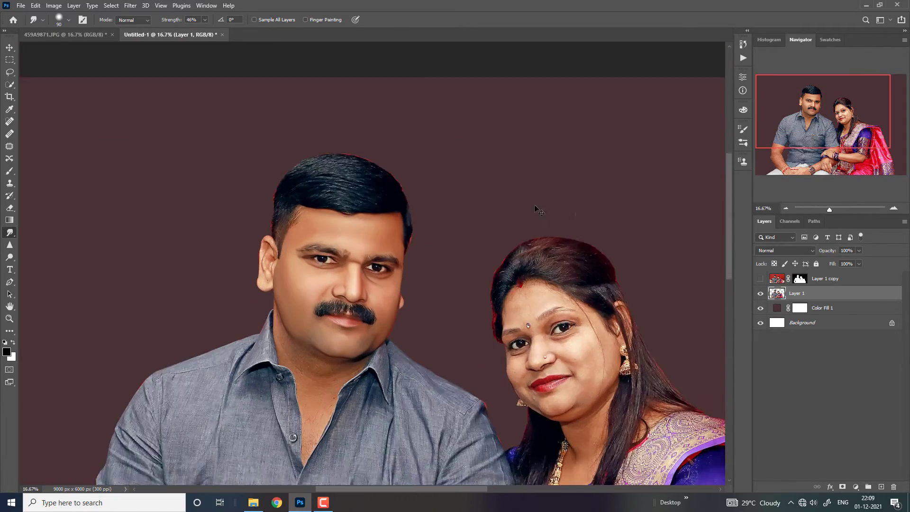
key(ctrl+plus)
key(ctrl+plus)
key(ctrl+plus)
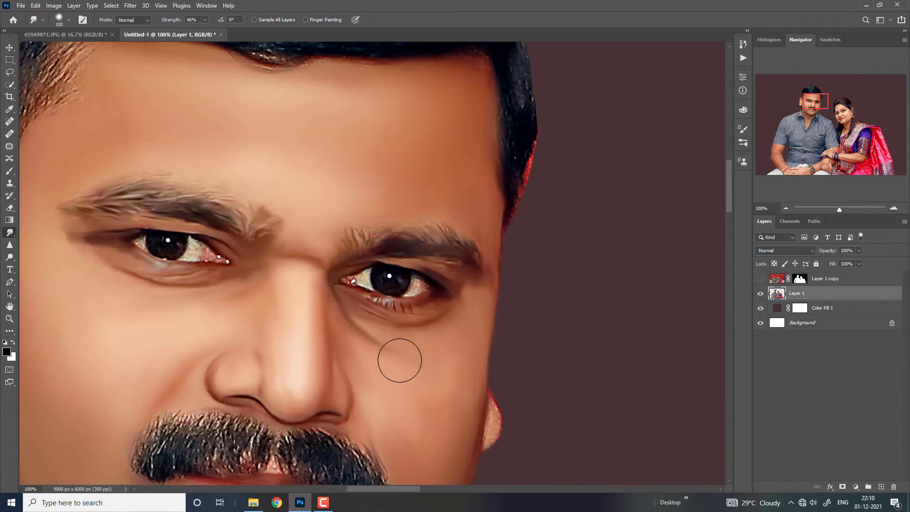
key(bracketleft)
key(bracketleft)
key(bracketleft)
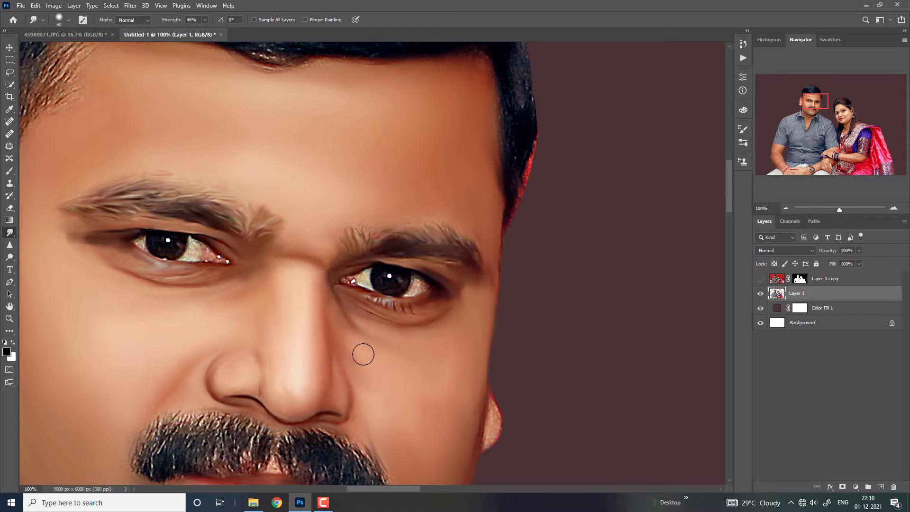
drag(351, 323, 382, 348)
key(ctrl+minus)
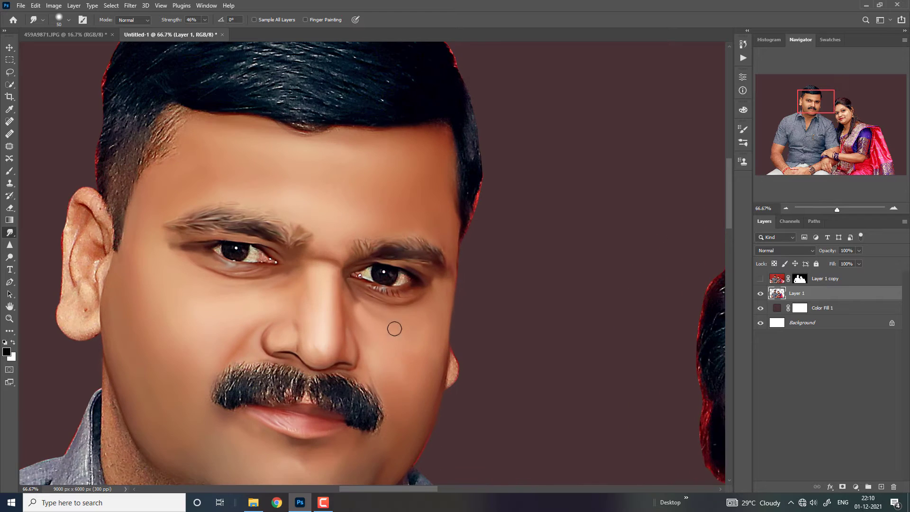
Step: Zoom out to view both faces while enlarging the Smudge brush
key(bracketright)
key(bracketright)
key(bracketright)
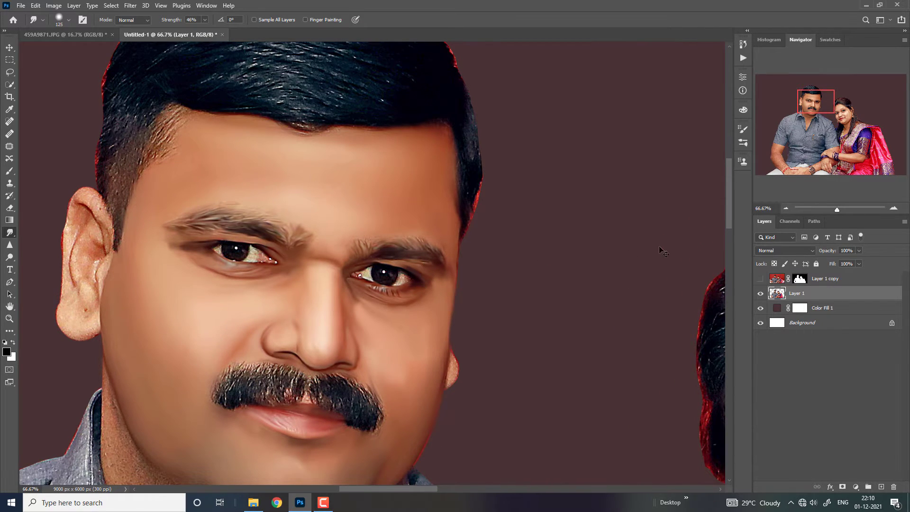
key(ctrl+minus)
key(ctrl+minus)
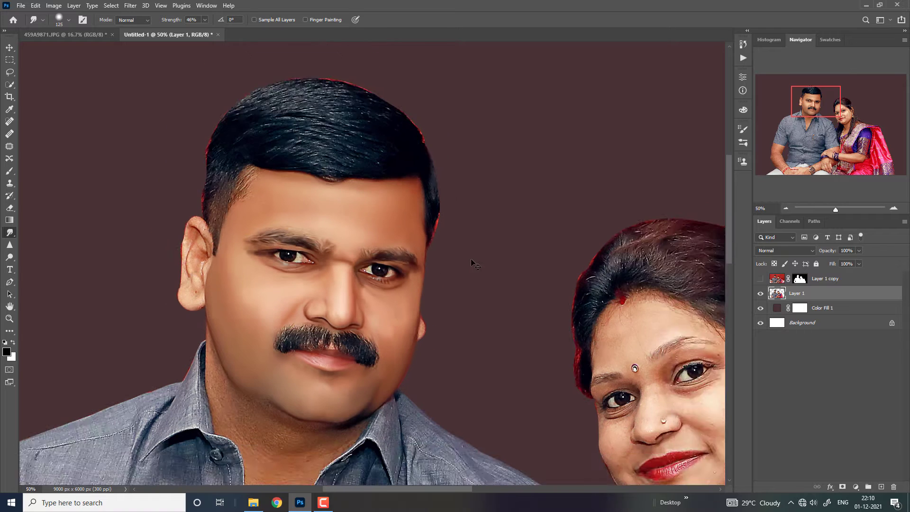
key(ctrl+plus)
key(bracketright)
key(bracketright)
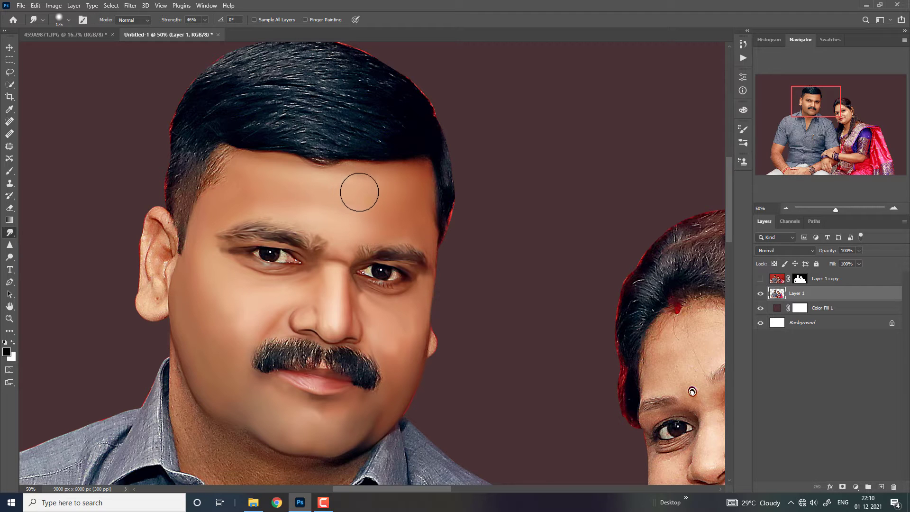
key(ctrl+minus)
key(ctrl+minus)
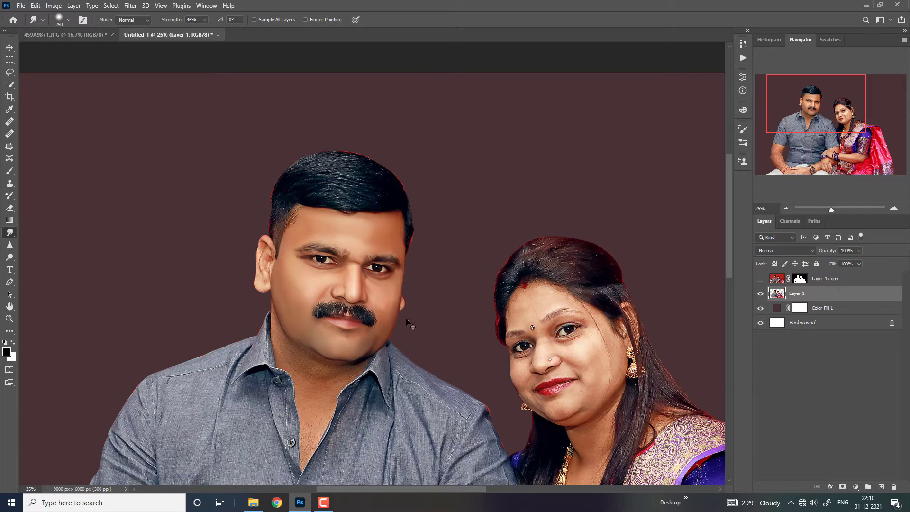
key(ctrl+plus)
key(bracketleft)
key(bracketleft)
key(bracketleft)
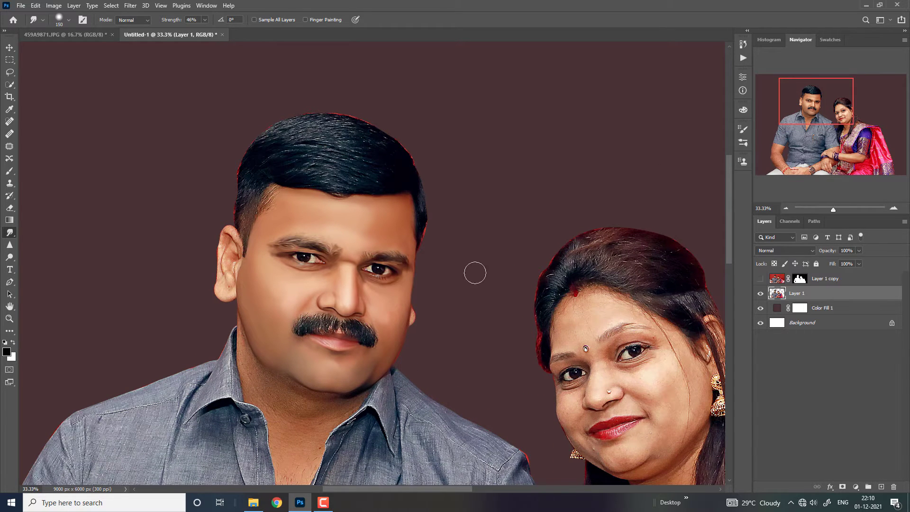
Step: Zoom back in close on the eye and fine-tune the Smudge brush size
scroll(416, 314, up, 3)
key(bracketleft)
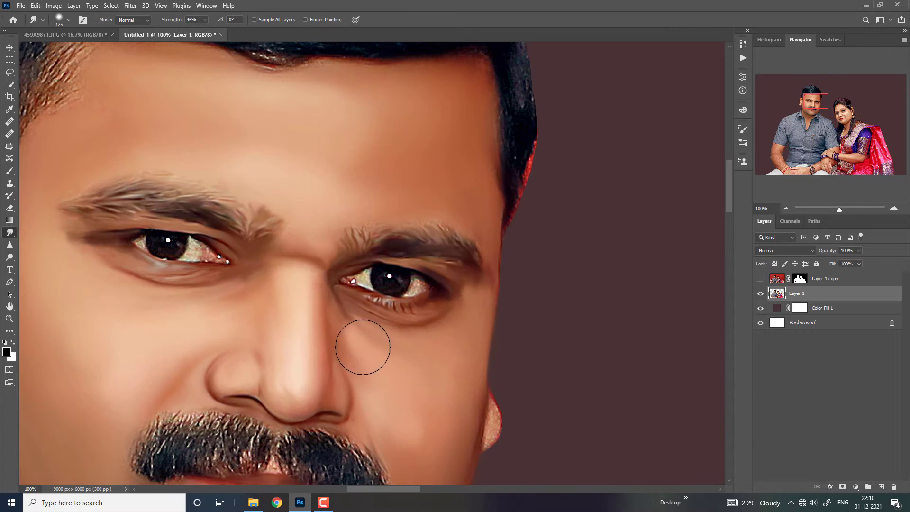
key(bracketleft)
key(bracketleft)
key(bracketleft)
key(ctrl+plus)
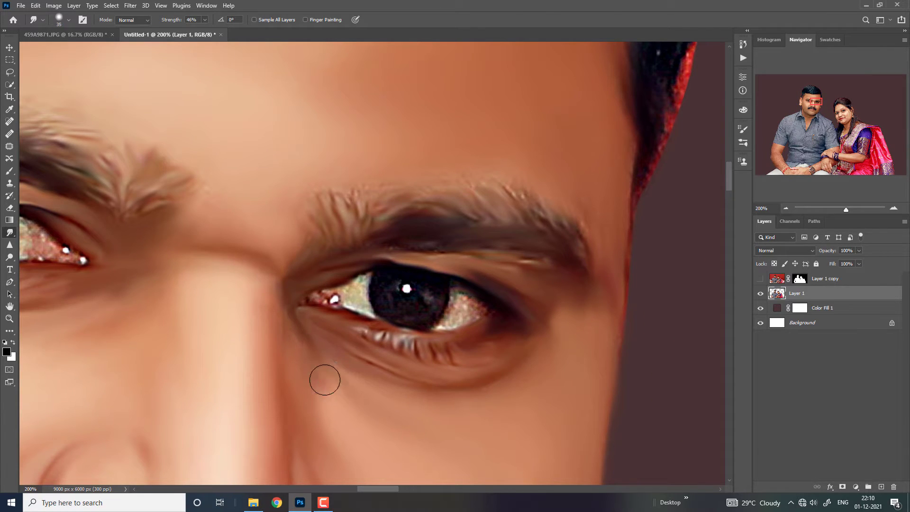
key(bracketright)
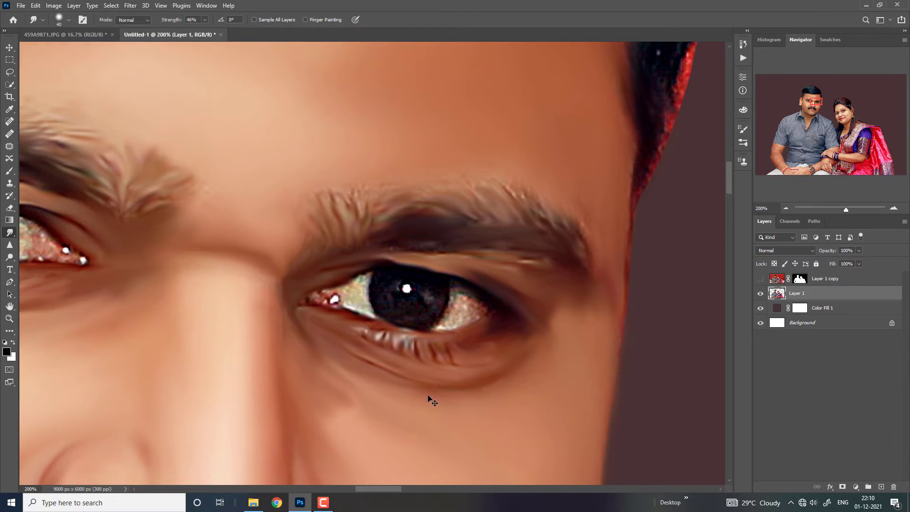
key(ctrl+minus)
key(ctrl+minus)
key(bracketright)
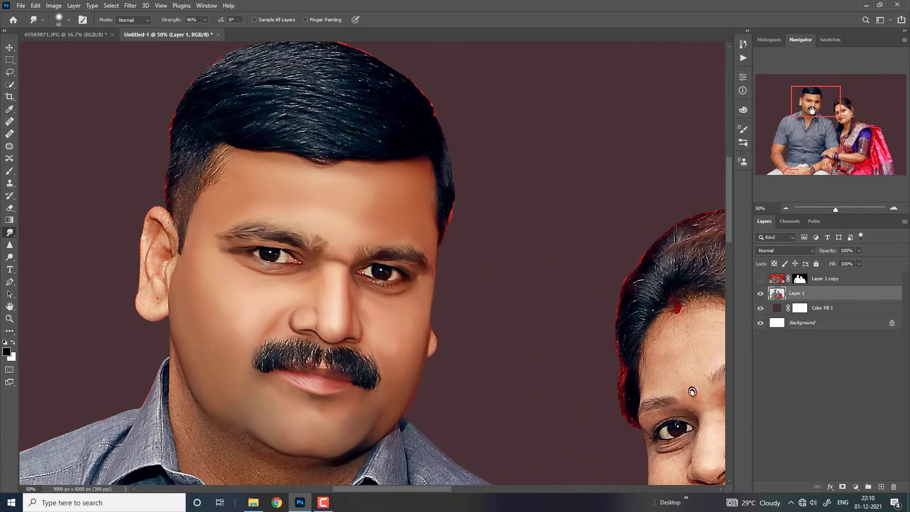
Step: Move to the man's chin and smudge the neck skin beside the collar with a smaller brush
drag(812, 111, 807, 125)
scroll(232, 181, up, 2)
key(bracketleft)
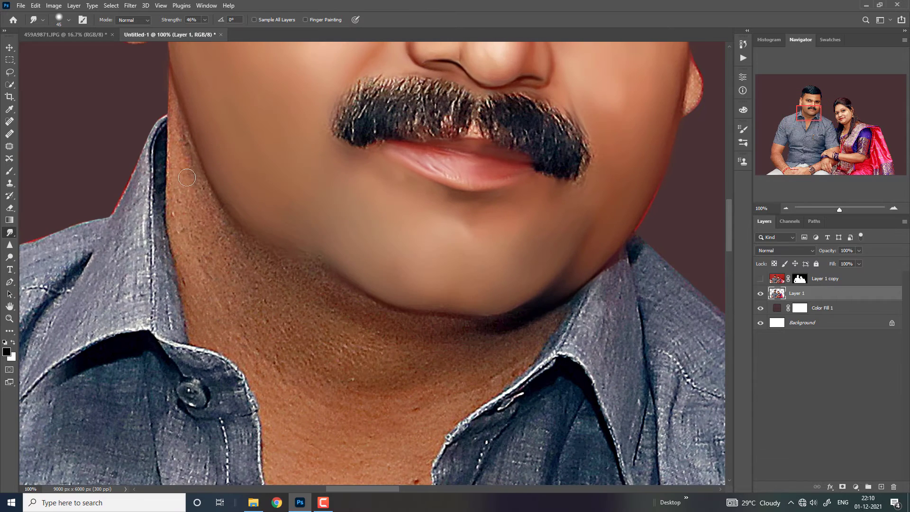
drag(173, 124, 175, 200)
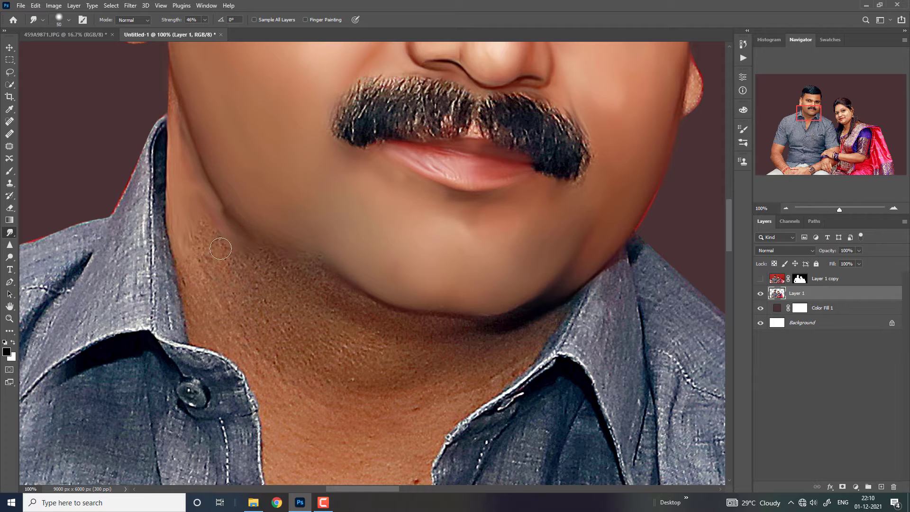
Step: Smudge the man's neck edge and jaw-line skin smooth with the 46% Smudge tool
drag(213, 248, 209, 289)
drag(189, 245, 195, 267)
drag(192, 312, 188, 293)
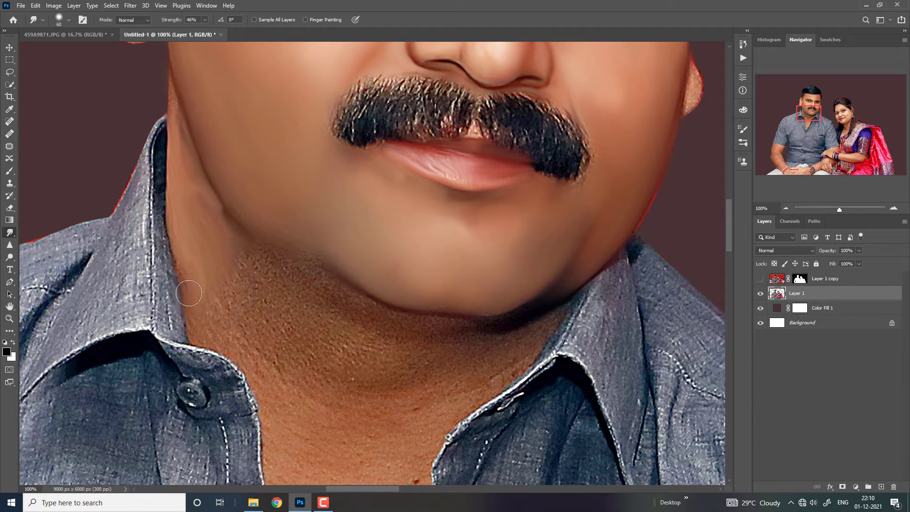
mouse_move(207, 331)
mouse_down()
mouse_move(266, 273)
mouse_move(299, 270)
mouse_move(269, 241)
mouse_move(338, 308)
mouse_move(338, 297)
mouse_move(440, 327)
mouse_move(409, 323)
mouse_move(484, 328)
mouse_move(473, 327)
mouse_move(484, 356)
mouse_move(517, 347)
mouse_move(512, 326)
mouse_move(496, 362)
mouse_move(421, 368)
mouse_move(398, 351)
mouse_move(341, 348)
mouse_move(343, 338)
mouse_move(250, 296)
mouse_up()
key(bracketright)
key(bracketleft)
key(bracketright)
key(bracketright)
key(bracketright)
key(bracketleft)
key(bracketleft)
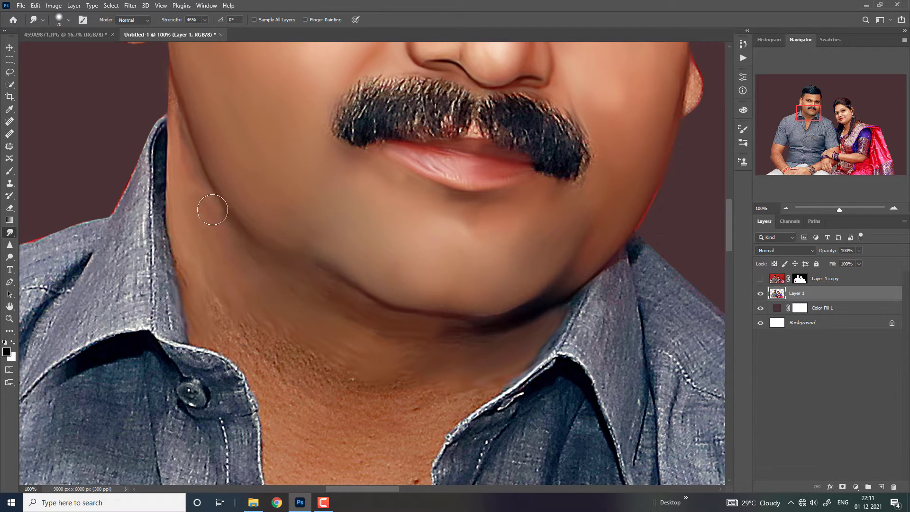
Step: Smooth the man's neck skin beside the collar and down to his chest
mouse_move(228, 294)
mouse_down()
mouse_move(214, 305)
mouse_move(240, 329)
mouse_move(218, 326)
mouse_move(274, 356)
mouse_move(254, 315)
mouse_move(319, 371)
mouse_move(347, 383)
mouse_up()
key(bracketright)
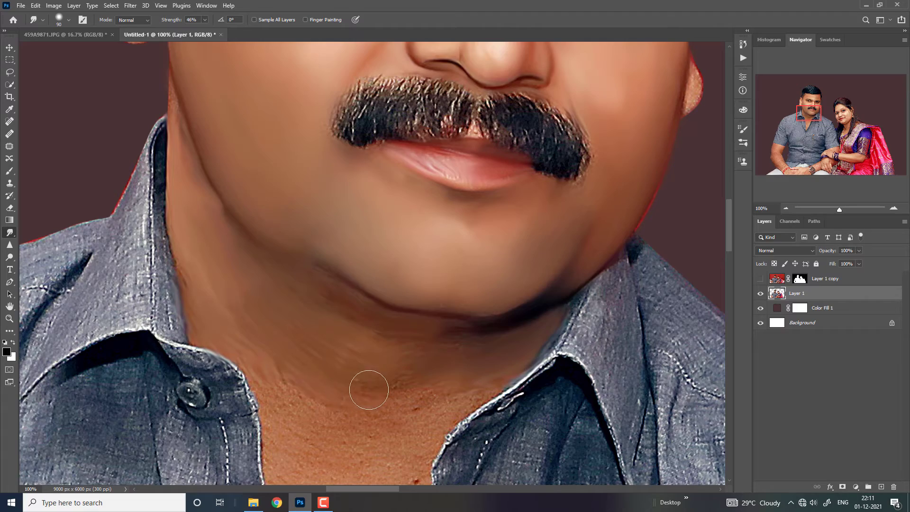
scroll(368, 379, down, 2)
scroll(365, 355, down, 2)
scroll(363, 336, down, 2)
scroll(363, 338, up, 1)
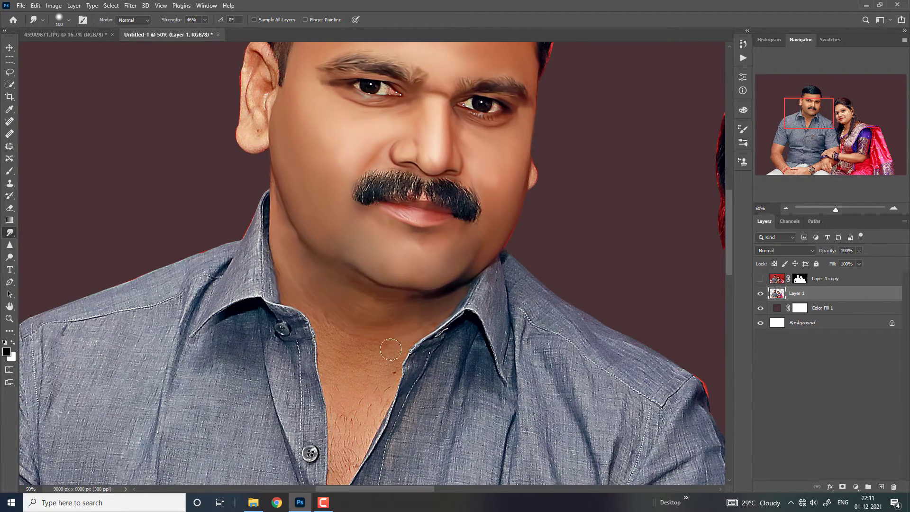
drag(372, 364, 325, 327)
key(bracketleft)
mouse_move(332, 360)
mouse_down()
mouse_move(340, 397)
mouse_move(375, 386)
mouse_move(365, 386)
mouse_move(365, 423)
mouse_move(341, 419)
mouse_move(345, 432)
mouse_move(383, 390)
mouse_up()
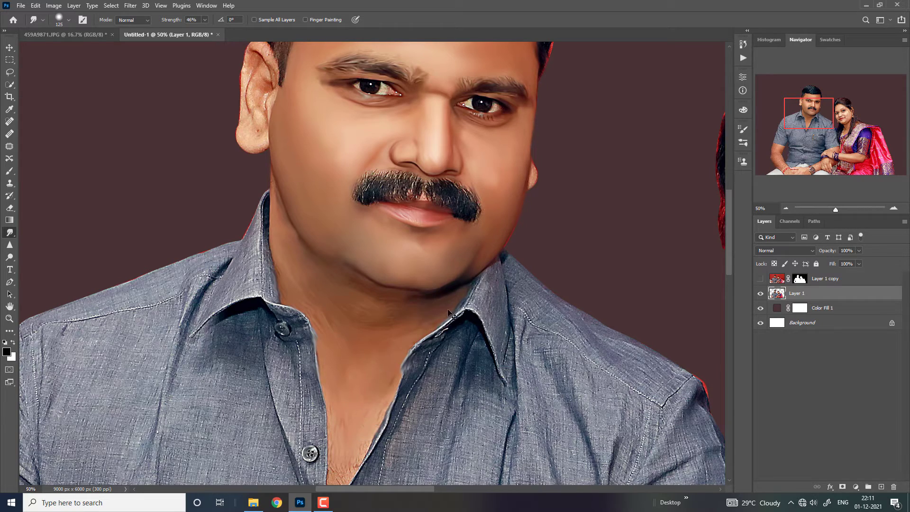
scroll(449, 314, down, 3)
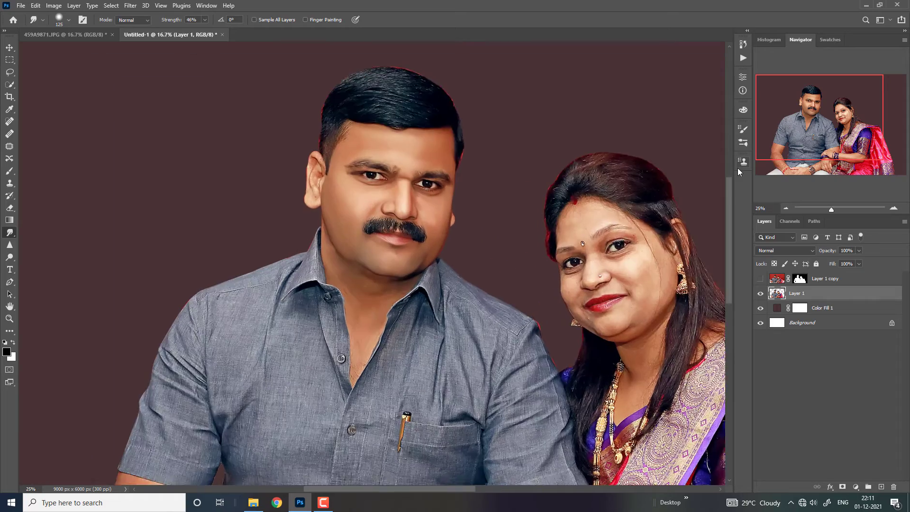
Step: Zoom in on the ear and smudge the lower ear fold with a smaller brush
key(ctrl+plus)
key(ctrl+plus)
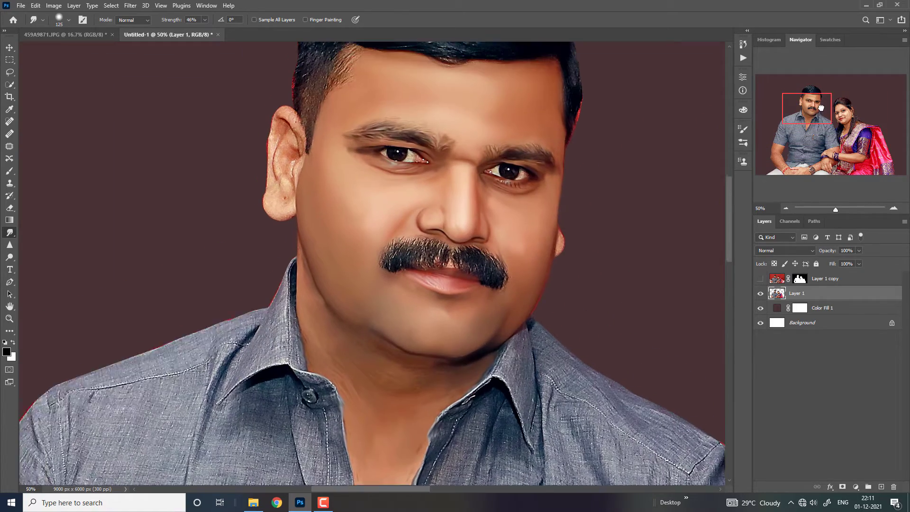
drag(823, 108, 812, 98)
scroll(412, 238, up, 2)
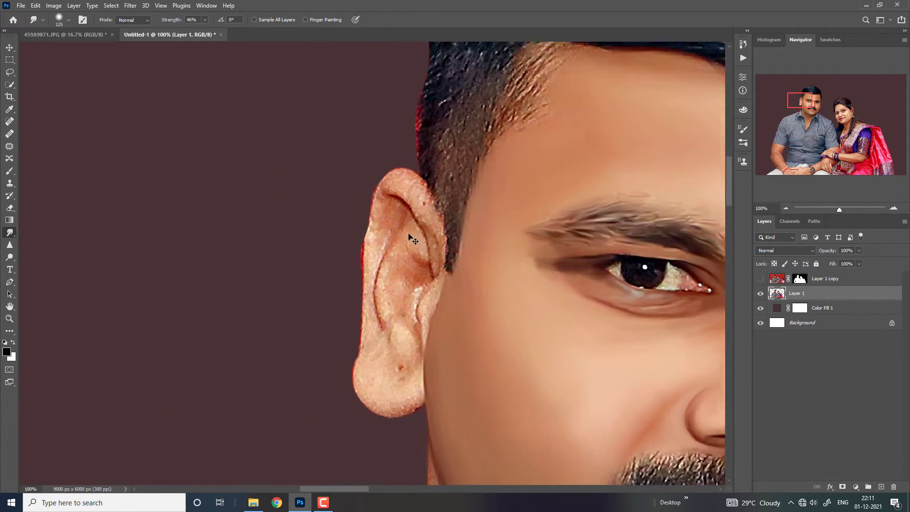
scroll(412, 238, up, 1)
key(bracketleft)
key(bracketleft)
key(bracketleft)
key(bracketleft)
key(bracketleft)
key(bracketleft)
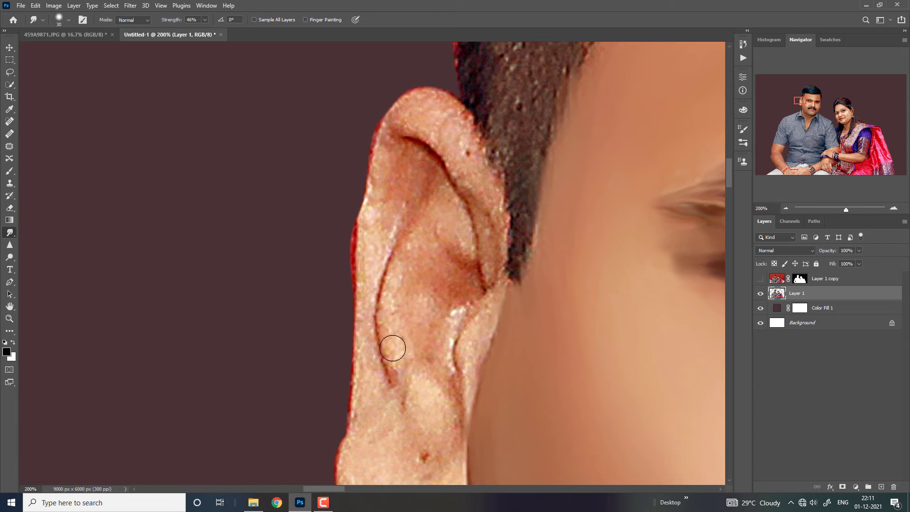
mouse_move(393, 349)
mouse_down()
mouse_move(397, 270)
mouse_move(406, 252)
mouse_move(417, 238)
mouse_move(463, 223)
mouse_move(416, 151)
mouse_move(377, 269)
mouse_move(367, 214)
mouse_move(399, 122)
mouse_move(447, 118)
mouse_move(463, 135)
mouse_move(474, 158)
mouse_move(457, 156)
mouse_move(487, 198)
mouse_move(490, 191)
mouse_move(490, 263)
mouse_move(498, 210)
mouse_move(436, 279)
mouse_move(433, 205)
mouse_move(457, 175)
mouse_move(414, 102)
mouse_up()
Step: Smooth the textured lower ear rim with a slightly wider smudge brush
key(bracketright)
key(bracketright)
drag(371, 310, 366, 283)
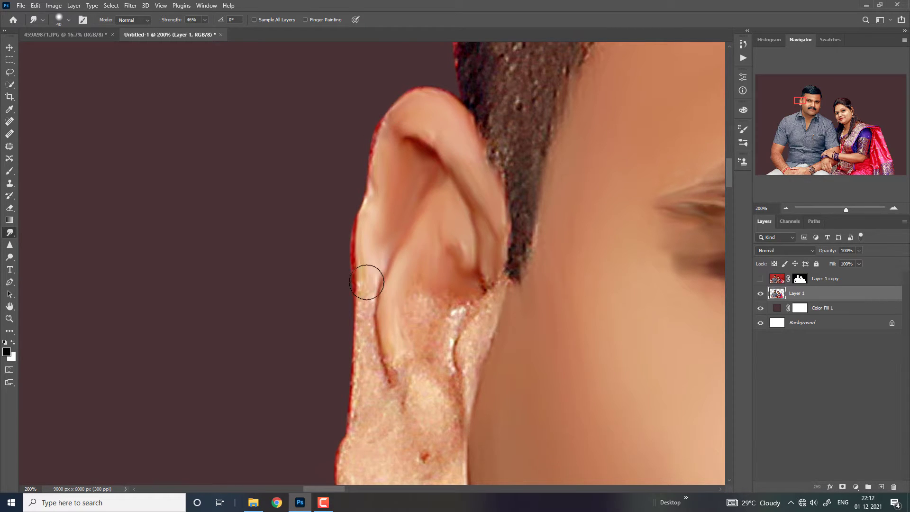
mouse_move(366, 325)
mouse_down()
mouse_move(365, 280)
mouse_move(376, 394)
mouse_move(405, 330)
mouse_move(431, 325)
mouse_move(449, 305)
mouse_move(449, 330)
mouse_move(469, 309)
mouse_move(479, 321)
mouse_move(493, 285)
mouse_move(453, 411)
mouse_move(429, 354)
mouse_move(413, 421)
mouse_move(400, 413)
mouse_move(373, 420)
mouse_move(370, 361)
mouse_move(365, 465)
mouse_move(423, 462)
mouse_move(446, 451)
mouse_move(421, 370)
mouse_move(420, 286)
mouse_move(365, 162)
mouse_up()
key(bracketright)
key(bracketright)
Step: Smooth the earlobe edge and the ear skin where it meets the cheek
mouse_move(382, 355)
mouse_down()
mouse_move(332, 370)
mouse_move(369, 413)
mouse_move(378, 414)
mouse_move(392, 380)
mouse_move(421, 386)
mouse_move(400, 396)
mouse_move(409, 413)
mouse_move(414, 364)
mouse_up()
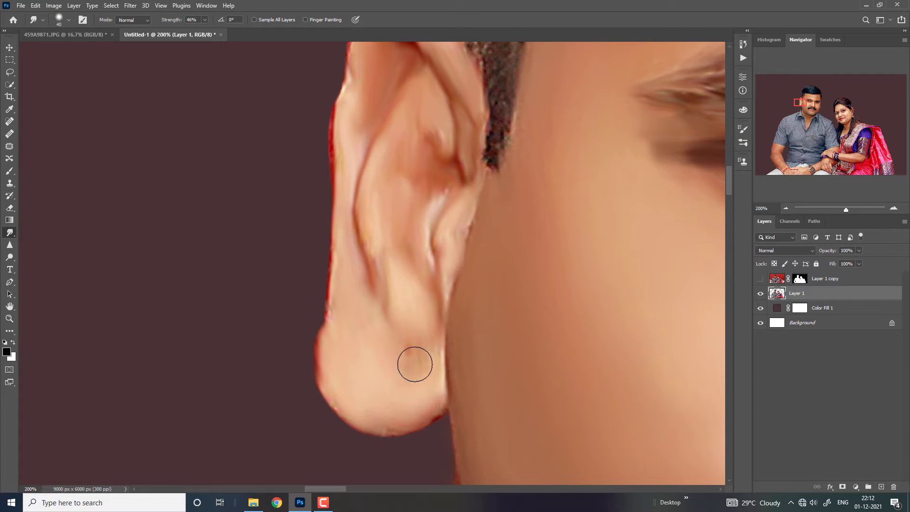
drag(413, 263, 403, 256)
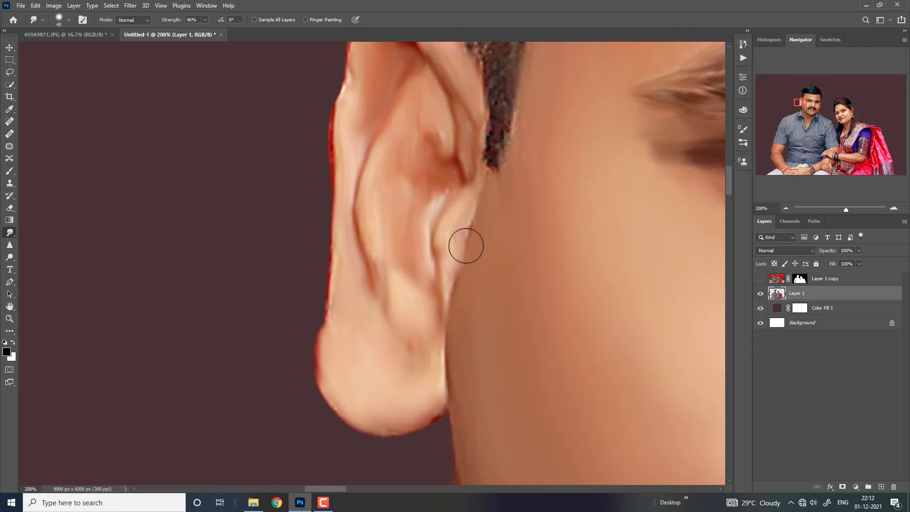
drag(466, 244, 465, 232)
key(ctrl+minus)
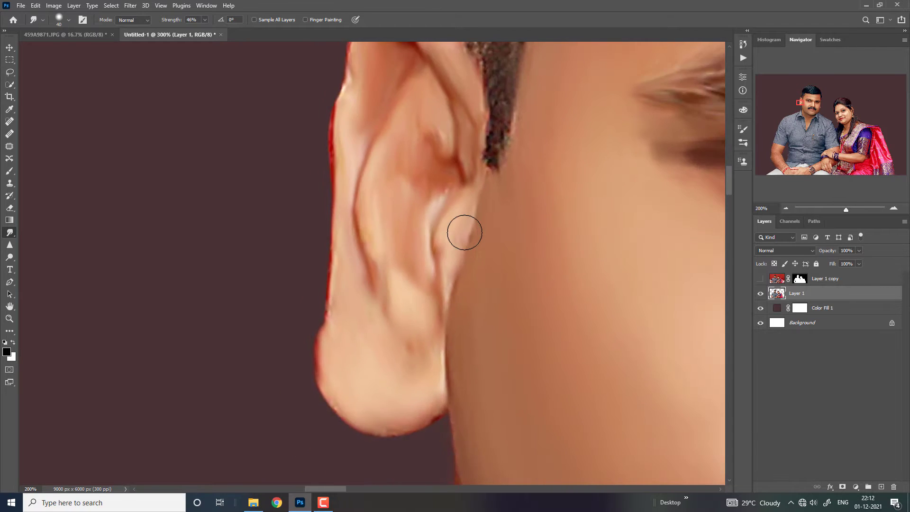
key(ctrl+minus)
key(ctrl+minus)
key(ctrl+minus)
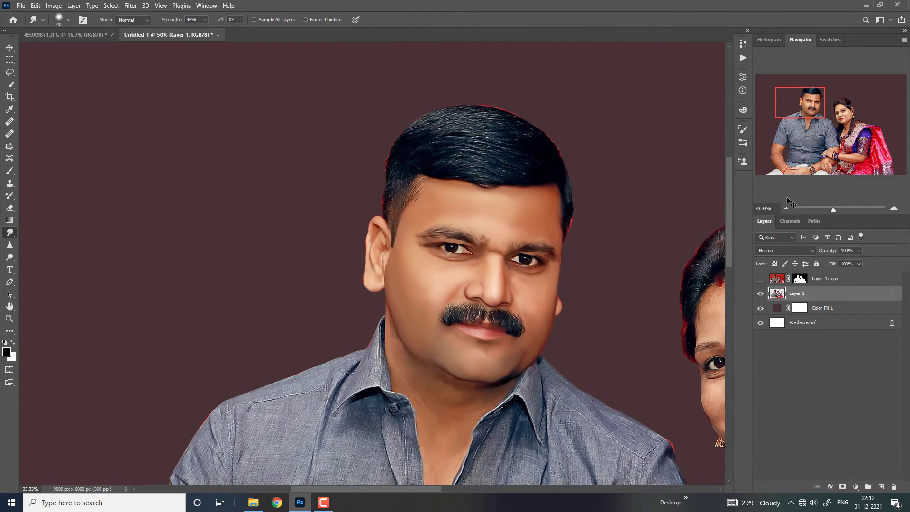
key(ctrl+minus)
key(ctrl+minus)
key(ctrl+plus)
key(ctrl+plus)
key(ctrl+plus)
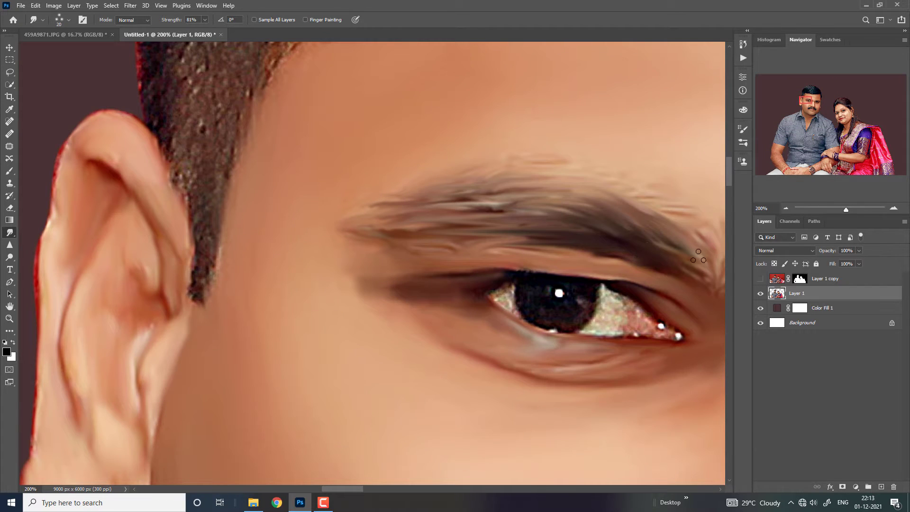
Step: Smear the eyebrow hairs leftward from tail to inner end at 81% Smudge strength
mouse_move(698, 256)
mouse_down()
mouse_move(652, 201)
mouse_move(631, 208)
mouse_move(448, 194)
mouse_up()
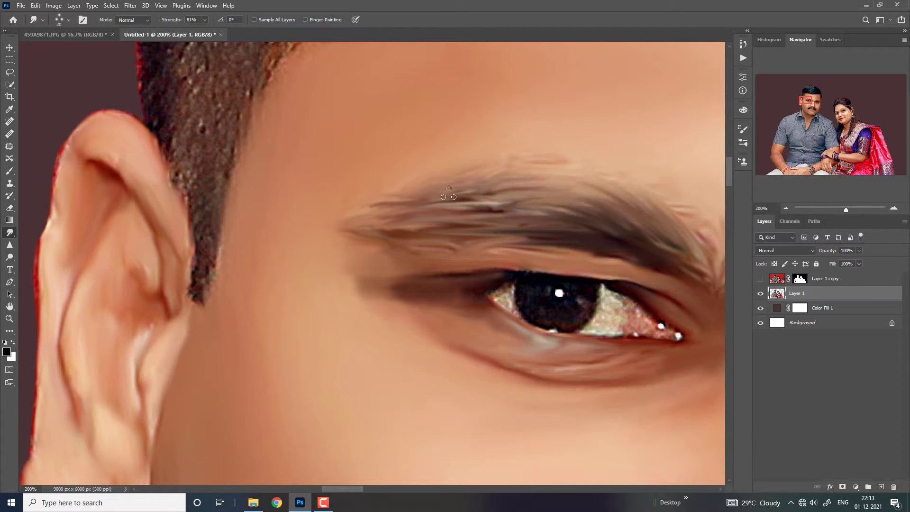
drag(532, 220, 420, 202)
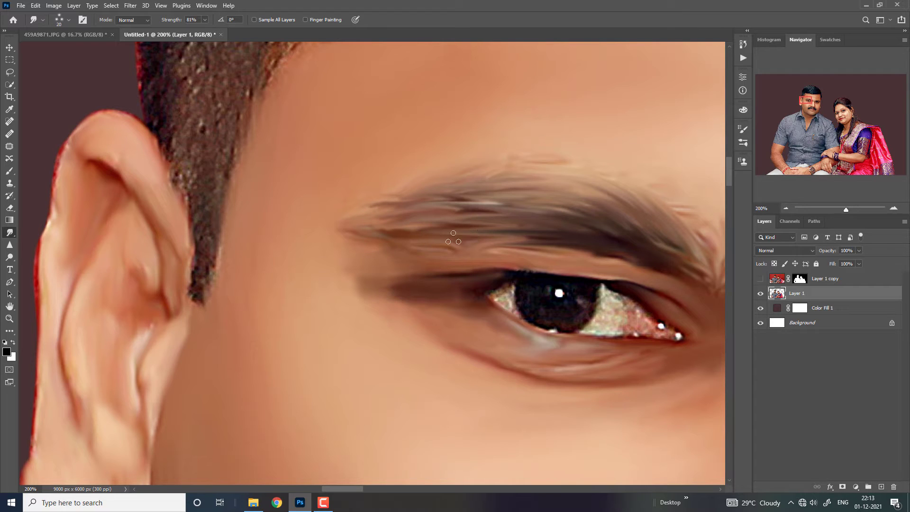
drag(536, 240, 368, 246)
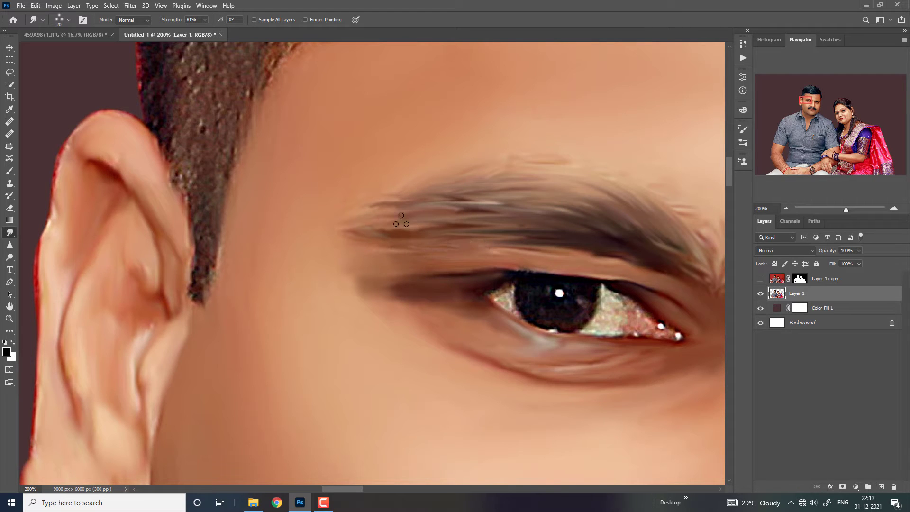
drag(456, 221, 360, 239)
drag(474, 208, 369, 204)
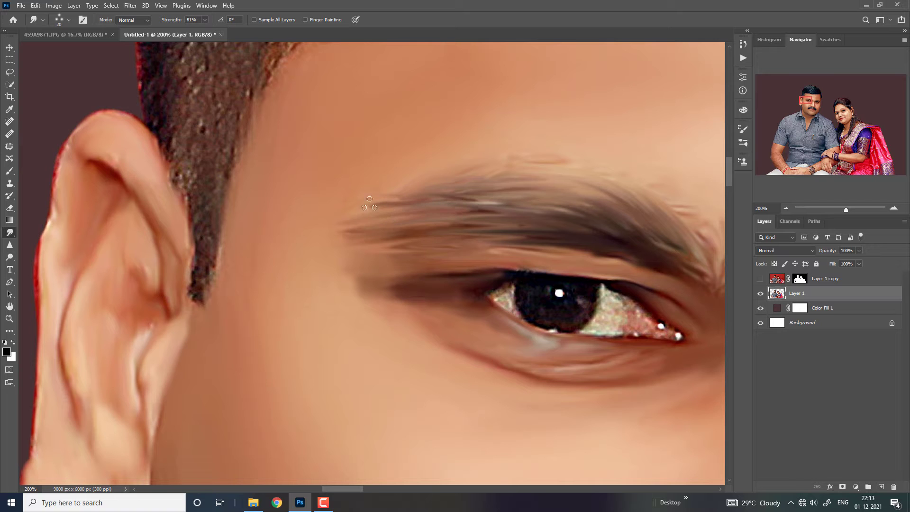
scroll(600, 165, down, 3)
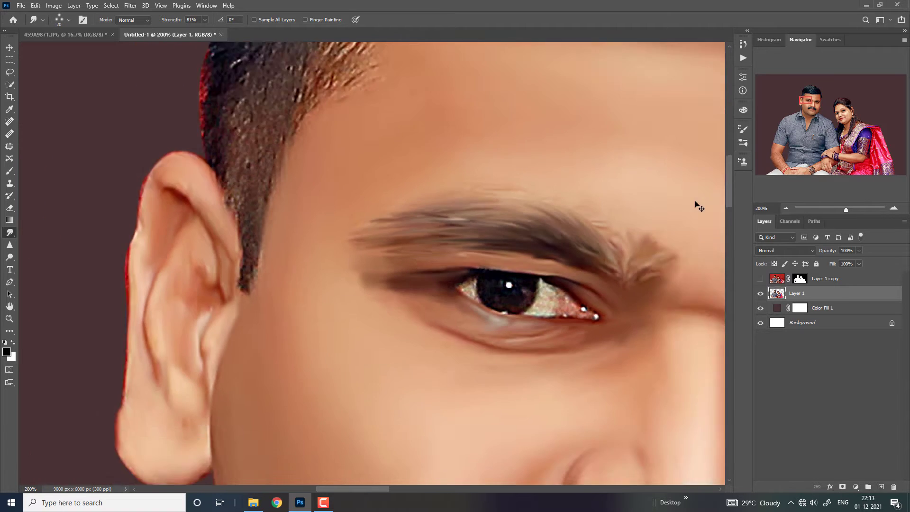
scroll(697, 203, down, 2)
scroll(565, 260, down, 3)
scroll(559, 284, up, 2)
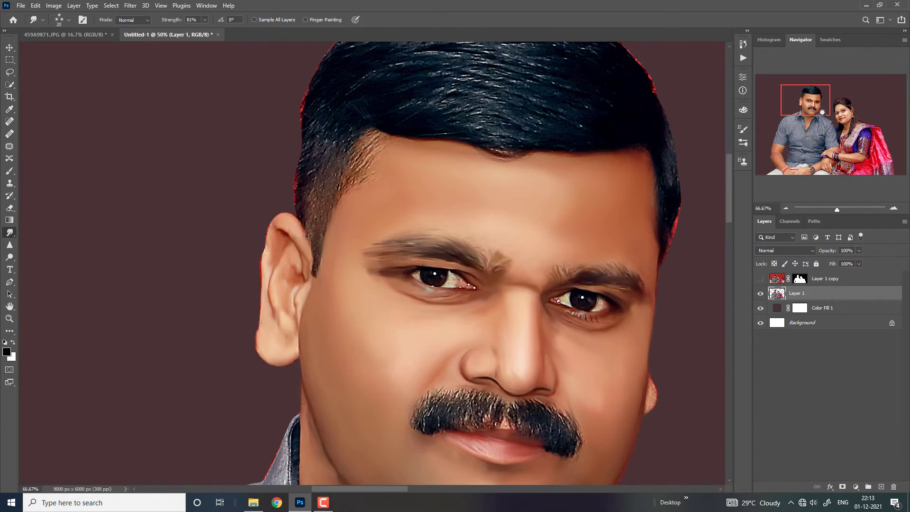
scroll(560, 284, up, 2)
Step: Sweep the left and upper-middle mustache down-left into dark painted strands
mouse_move(808, 106)
mouse_down()
mouse_move(816, 125)
mouse_move(812, 111)
mouse_up()
scroll(822, 132, up, 2)
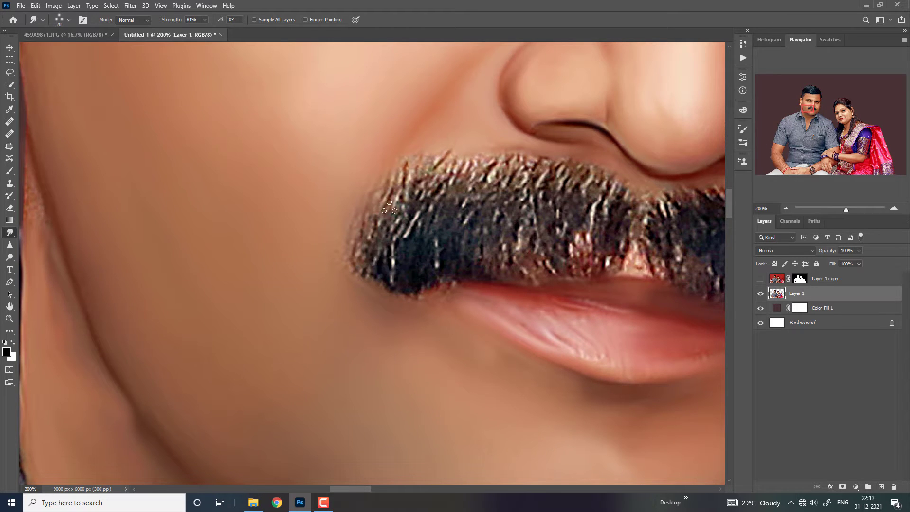
mouse_move(389, 207)
mouse_down()
mouse_move(377, 268)
mouse_move(398, 276)
mouse_up()
key(bracketright)
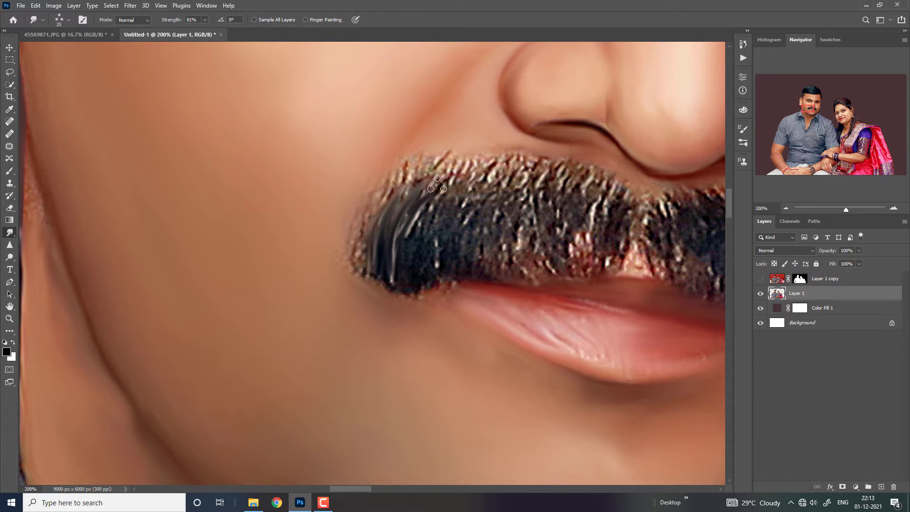
mouse_move(437, 185)
mouse_down()
mouse_move(396, 270)
mouse_move(412, 242)
mouse_move(422, 247)
mouse_up()
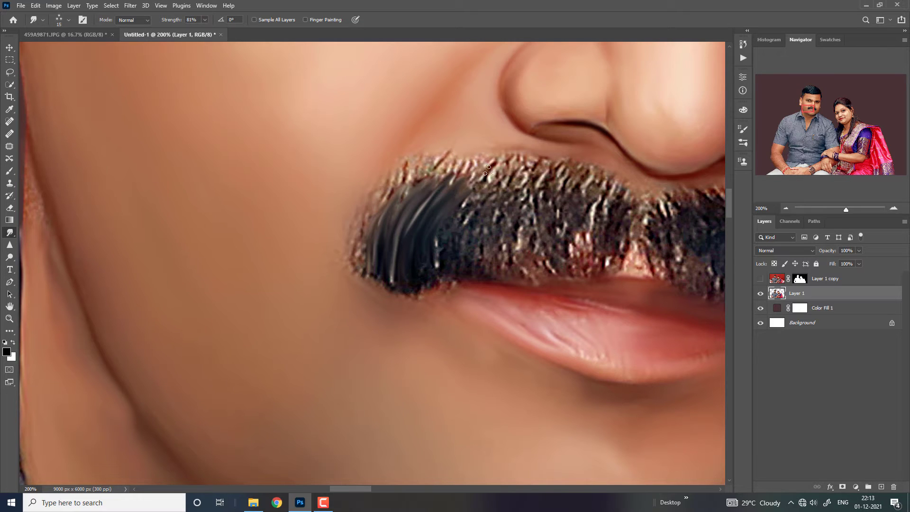
drag(489, 171, 455, 242)
key(bracketright)
drag(473, 185, 441, 254)
drag(457, 214, 434, 275)
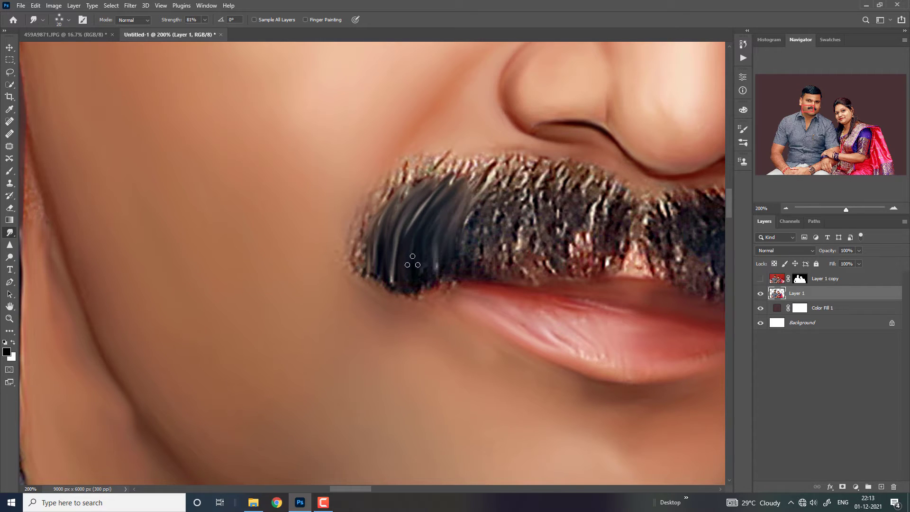
mouse_move(392, 188)
mouse_down()
mouse_move(361, 259)
mouse_move(350, 247)
mouse_up()
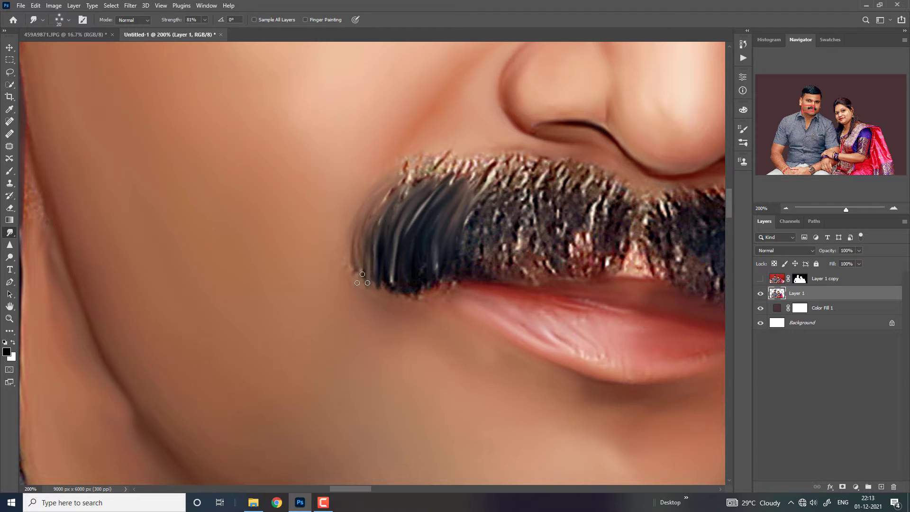
Step: Cover the light hair tips across the upper mustache with dark smudged strands
drag(389, 285, 411, 263)
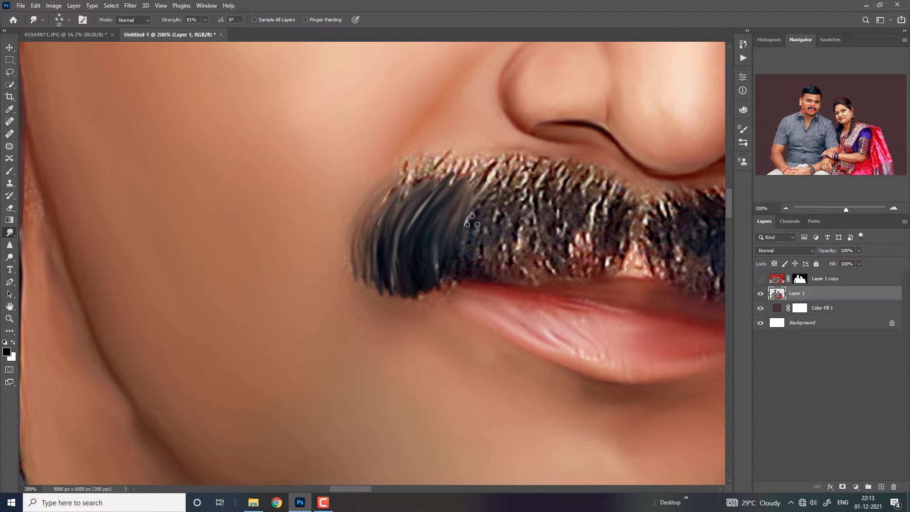
drag(497, 184, 469, 235)
mouse_move(506, 164)
mouse_down()
mouse_move(471, 218)
mouse_move(452, 192)
mouse_up()
drag(473, 162, 391, 216)
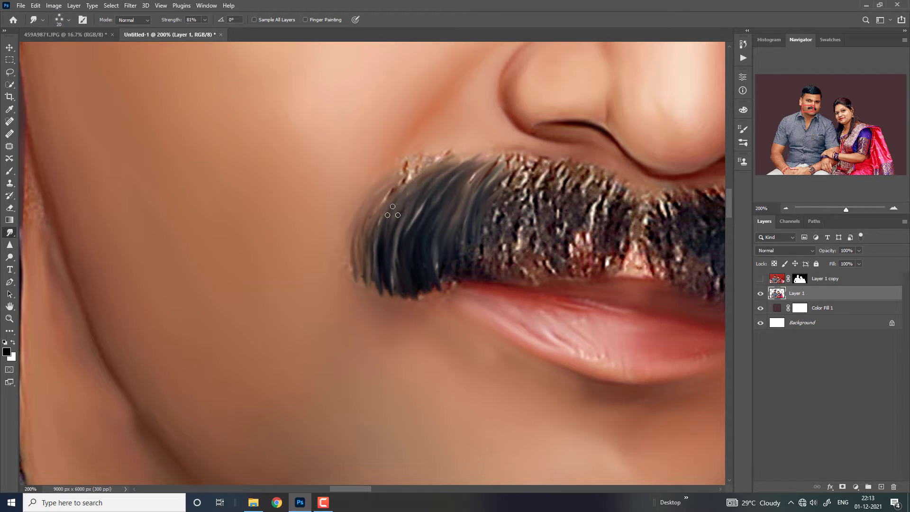
drag(436, 159, 385, 207)
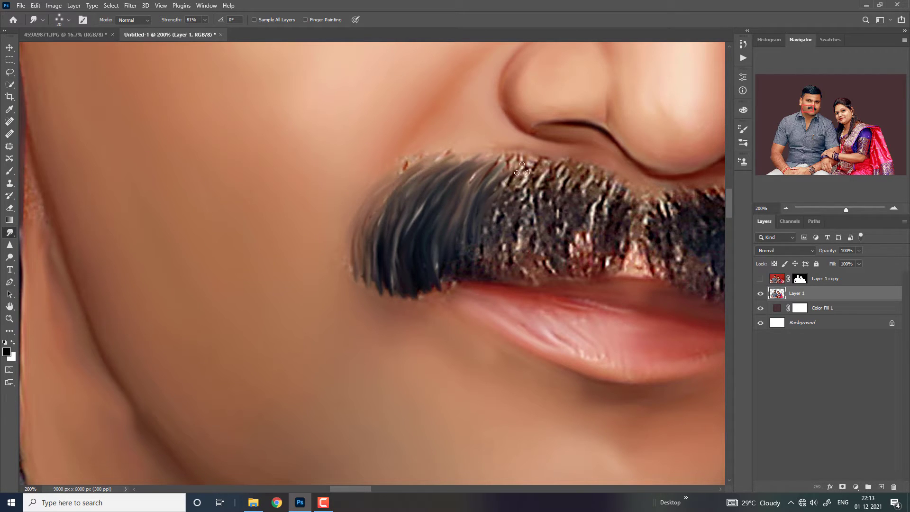
mouse_move(522, 169)
mouse_down()
mouse_move(491, 209)
mouse_move(486, 194)
mouse_move(462, 195)
mouse_up()
mouse_move(546, 152)
mouse_down()
mouse_move(507, 202)
mouse_move(514, 197)
mouse_move(524, 209)
mouse_up()
mouse_move(571, 163)
mouse_down()
mouse_move(526, 215)
mouse_move(553, 213)
mouse_up()
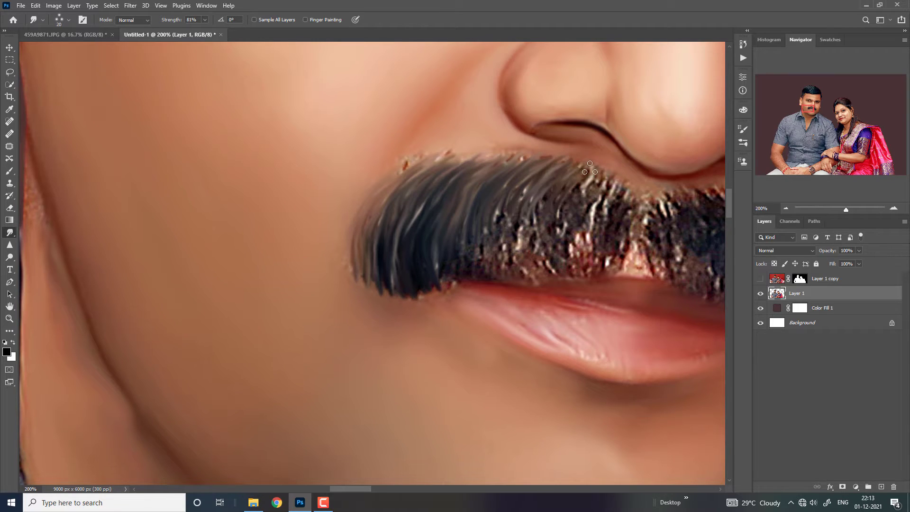
mouse_move(607, 178)
mouse_down()
mouse_move(567, 218)
mouse_move(576, 204)
mouse_move(585, 228)
mouse_up()
mouse_move(631, 187)
mouse_down()
mouse_move(593, 233)
mouse_move(595, 253)
mouse_up()
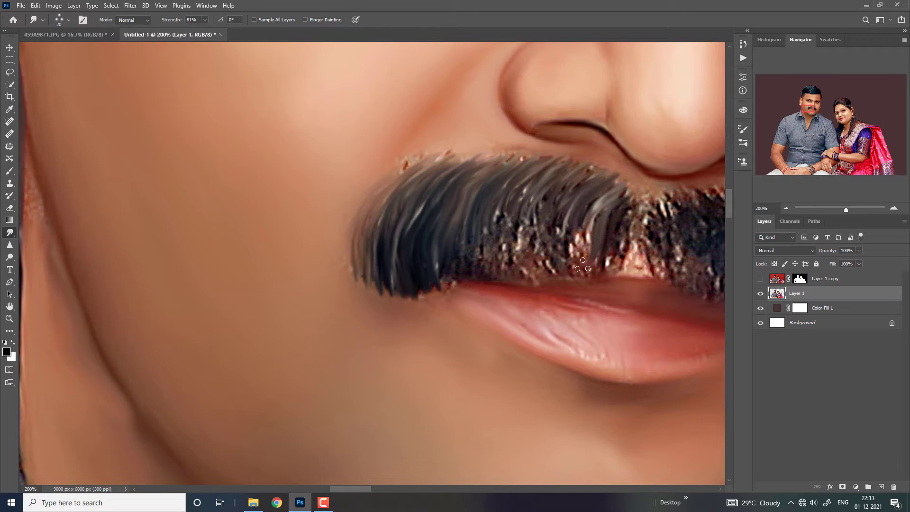
Step: Smudge the middle mustache downward, smoothing its speckles and the grey right edge
mouse_move(590, 223)
mouse_down()
mouse_move(569, 267)
mouse_move(555, 266)
mouse_up()
drag(560, 215, 540, 261)
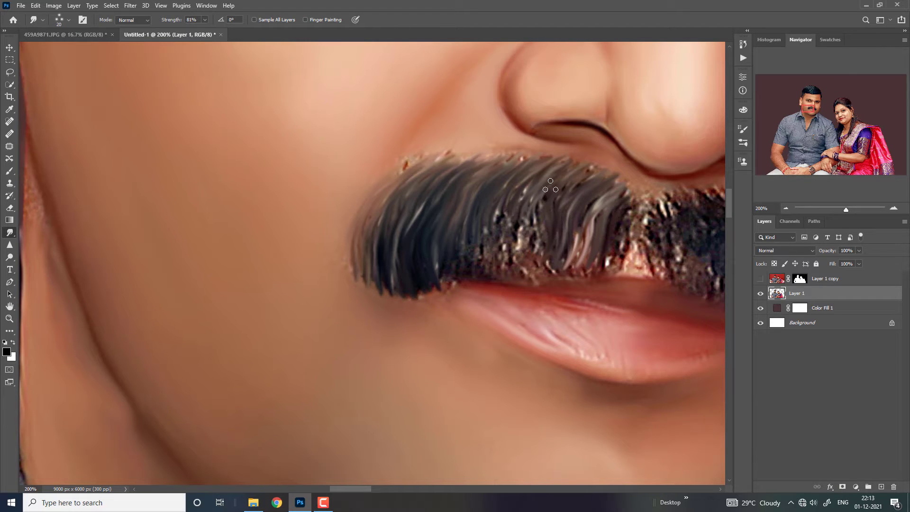
drag(555, 190, 531, 266)
drag(530, 183, 527, 265)
drag(524, 234, 521, 270)
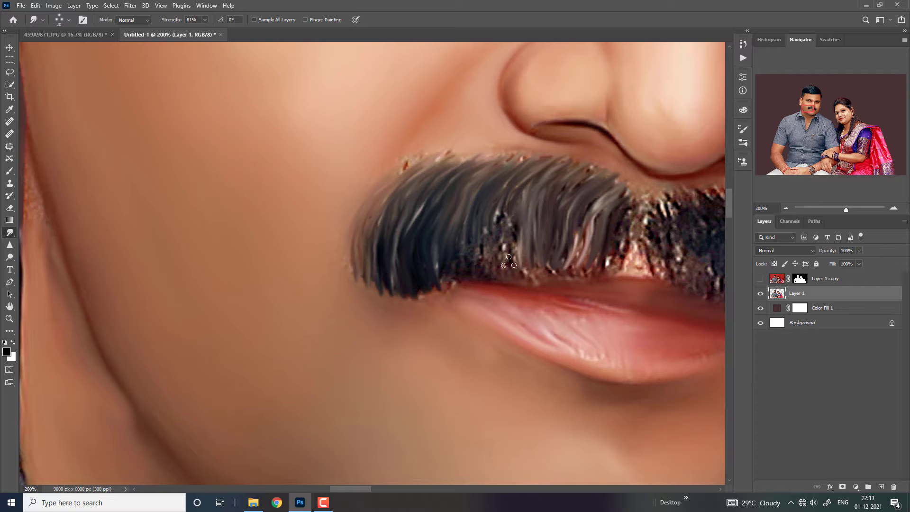
mouse_move(511, 199)
mouse_down()
mouse_move(505, 271)
mouse_move(489, 263)
mouse_up()
mouse_move(490, 223)
mouse_down()
mouse_move(477, 277)
mouse_move(500, 266)
mouse_up()
drag(521, 228, 519, 270)
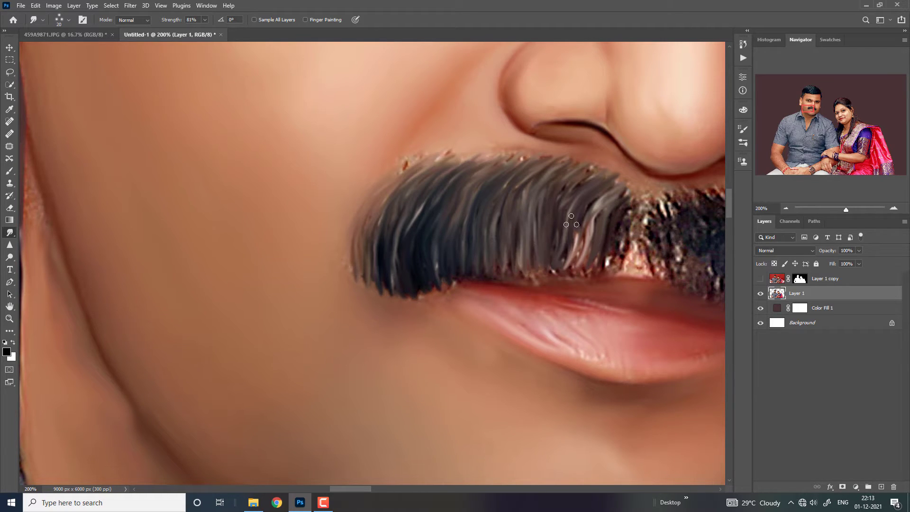
mouse_move(575, 223)
mouse_down()
mouse_move(568, 266)
mouse_move(584, 272)
mouse_up()
mouse_move(607, 202)
mouse_down()
mouse_move(601, 259)
mouse_move(620, 262)
mouse_up()
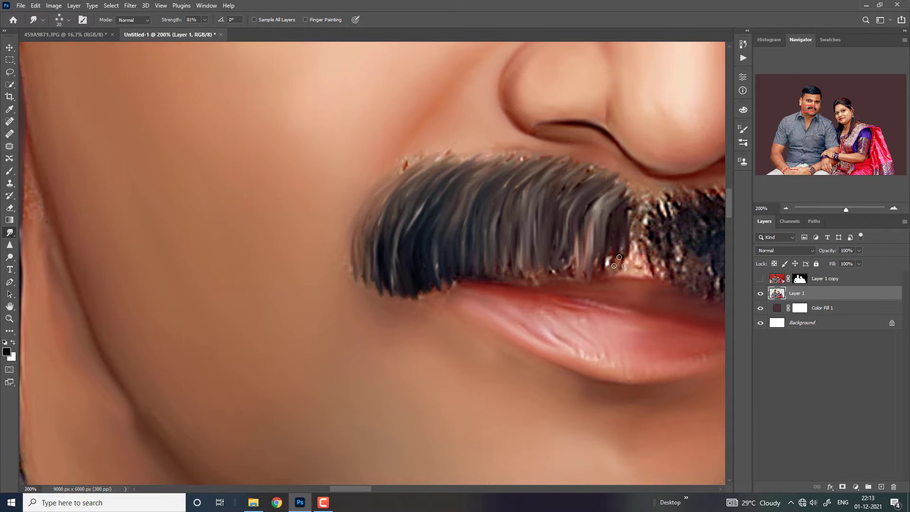
mouse_move(626, 228)
mouse_down()
mouse_move(635, 191)
mouse_move(602, 189)
mouse_up()
Step: Paint strands into the mustache's right half, curving them toward the lip corner
key(ctrl+minus)
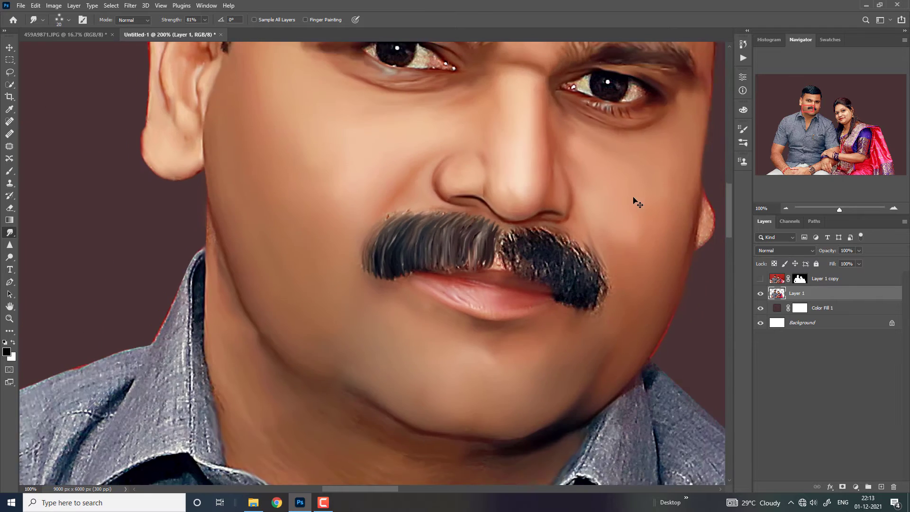
key(ctrl+plus)
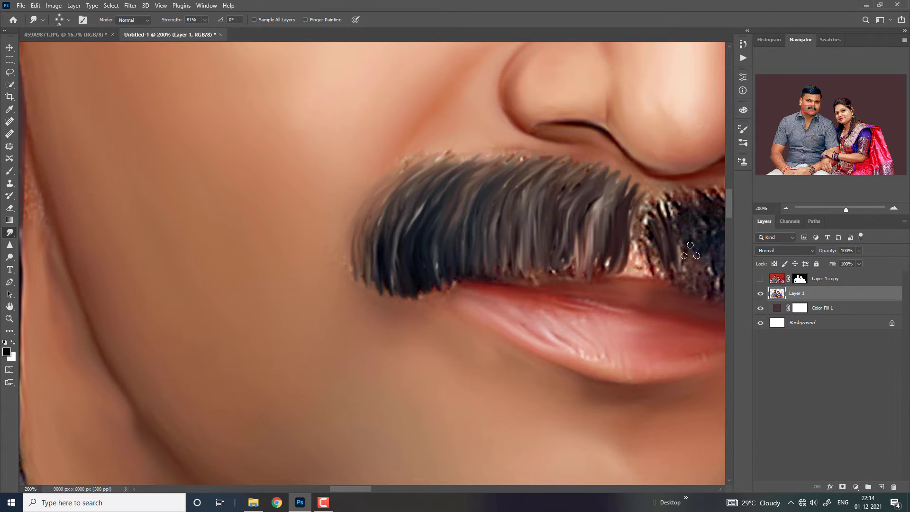
mouse_move(697, 237)
mouse_down()
mouse_move(483, 227)
mouse_move(512, 278)
mouse_up()
mouse_move(509, 190)
mouse_down()
mouse_move(528, 266)
mouse_move(540, 261)
mouse_up()
mouse_move(541, 209)
mouse_down()
mouse_move(559, 289)
mouse_move(595, 297)
mouse_up()
drag(576, 223, 612, 303)
drag(607, 251, 628, 327)
drag(622, 267, 628, 335)
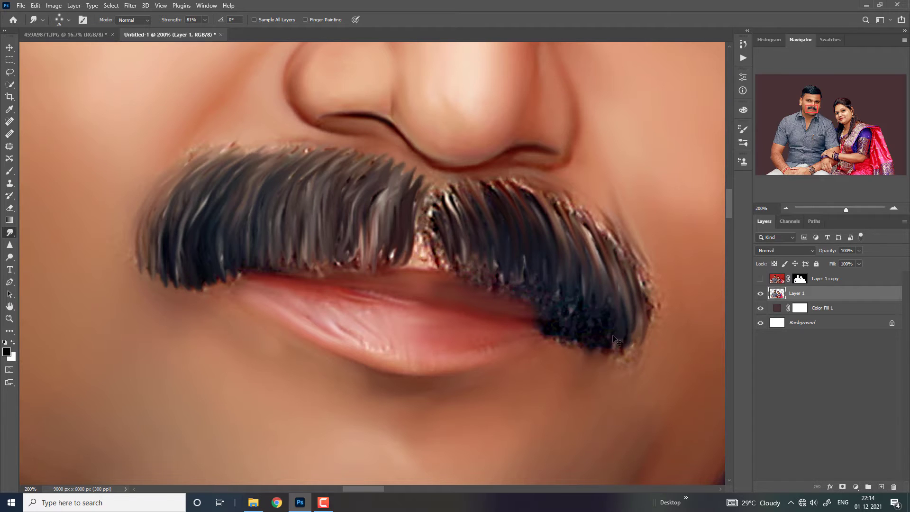
key(ctrl+plus)
Step: Fill the skin gaps between the mustache centre, right side and the lip
drag(519, 226, 522, 278)
drag(500, 209, 517, 275)
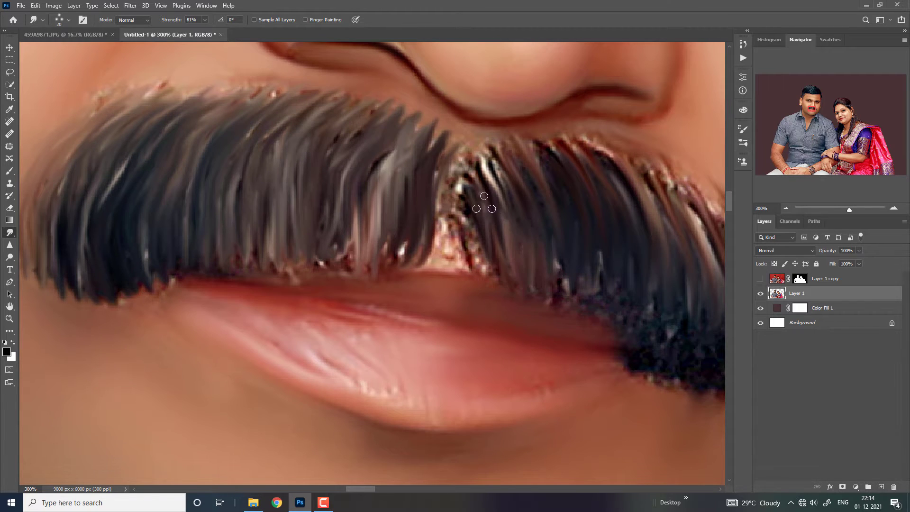
drag(472, 173, 471, 266)
drag(470, 155, 454, 245)
drag(454, 190, 448, 256)
drag(443, 218, 441, 268)
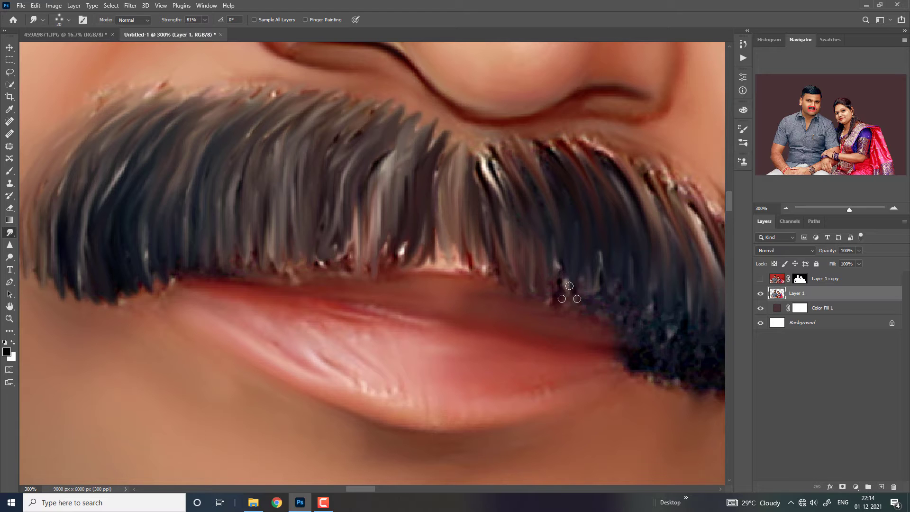
drag(560, 260, 572, 309)
mouse_move(589, 260)
mouse_down()
mouse_move(605, 306)
mouse_move(630, 332)
mouse_up()
drag(638, 294, 657, 365)
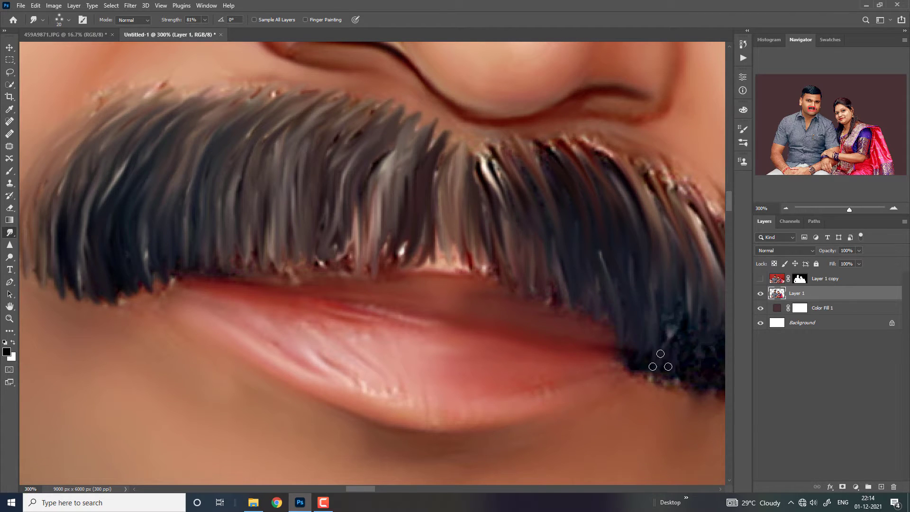
drag(674, 280, 687, 366)
drag(695, 309, 701, 365)
Step: Smooth the mustache tip's ragged reddish edge and blend the upper-right hairs downward
scroll(663, 336, down, 2)
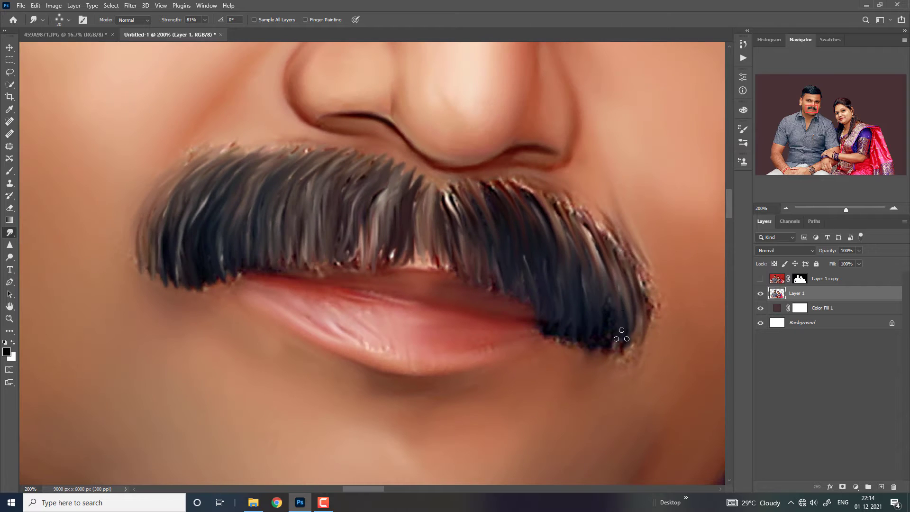
drag(637, 252, 652, 317)
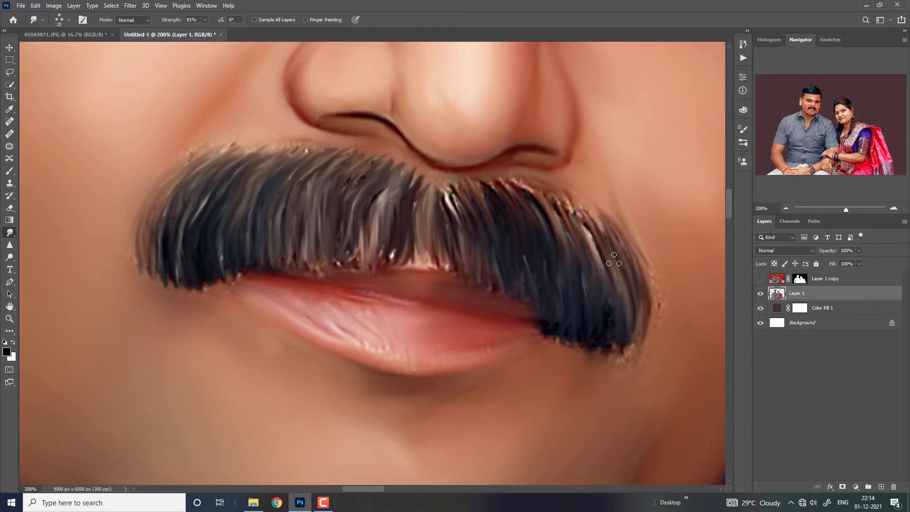
mouse_move(584, 205)
mouse_down()
mouse_move(601, 265)
mouse_move(592, 255)
mouse_up()
mouse_move(550, 194)
mouse_down()
mouse_move(569, 230)
mouse_move(522, 204)
mouse_up()
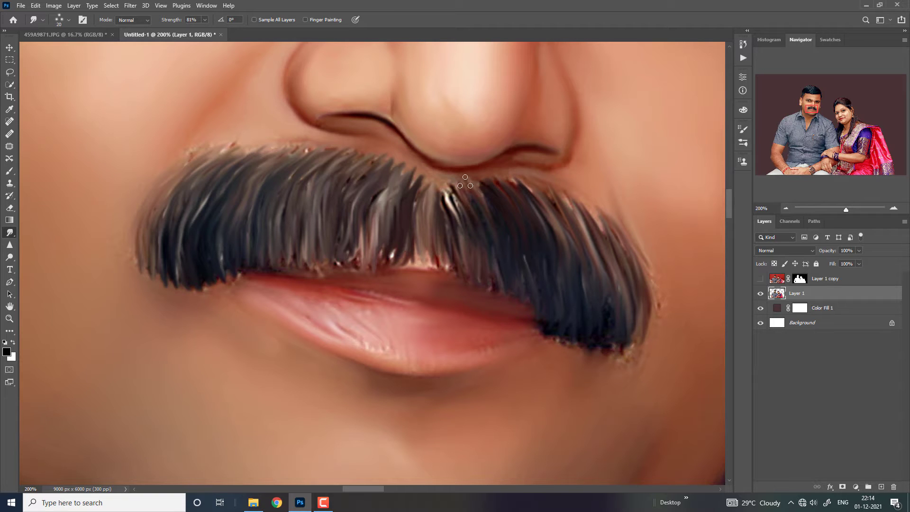
mouse_move(465, 183)
mouse_down()
mouse_move(463, 238)
mouse_move(443, 211)
mouse_up()
key(ctrl+minus)
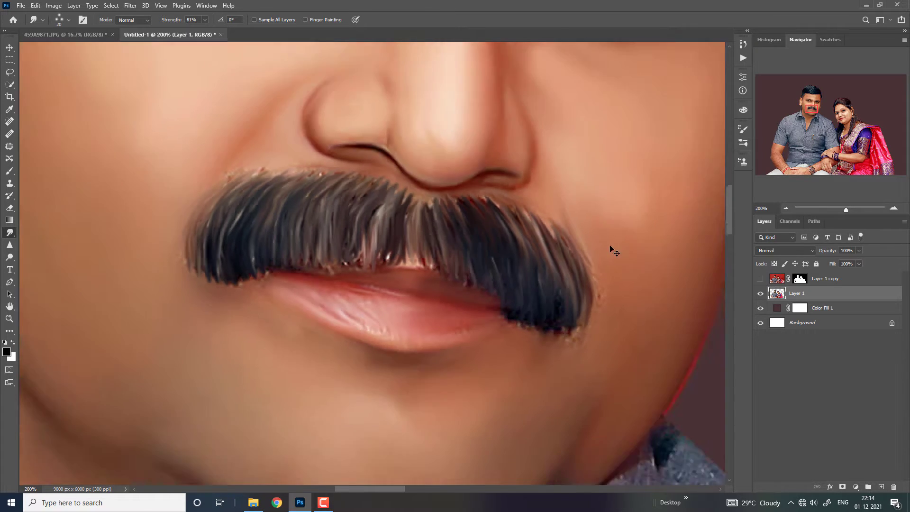
key(ctrl+minus)
key(ctrl+minus)
key(ctrl+minus)
key(ctrl+minus)
key(ctrl+minus)
key(ctrl+minus)
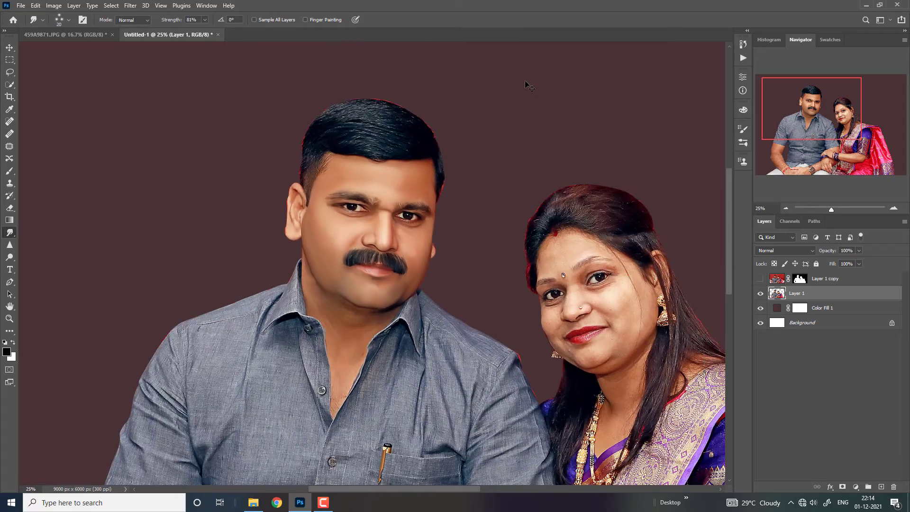
key(ctrl+minus)
Step: Zoom in on the eyes and pull the right eyebrow hairs upward with a larger brush
key(ctrl+plus)
key(ctrl+plus)
key(ctrl+plus)
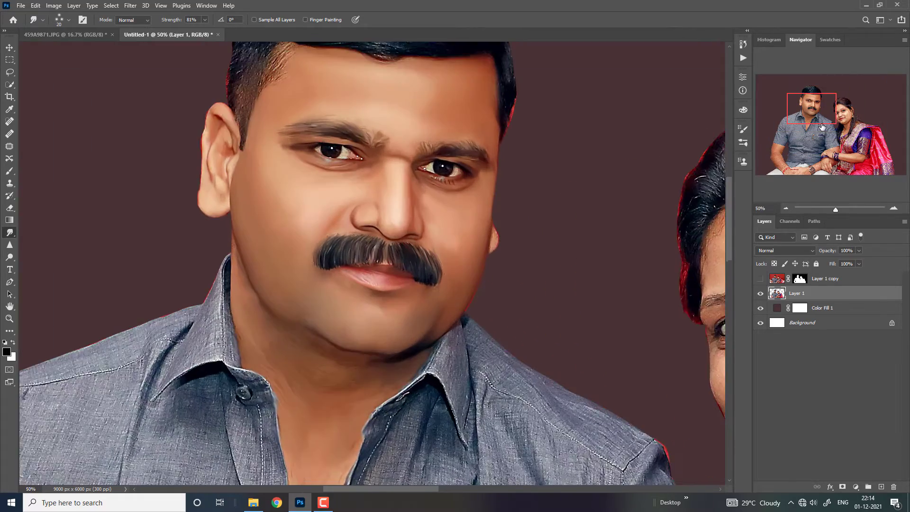
key(ctrl+plus)
scroll(492, 203, up, 2)
key(ctrl+plus)
key(ctrl+plus)
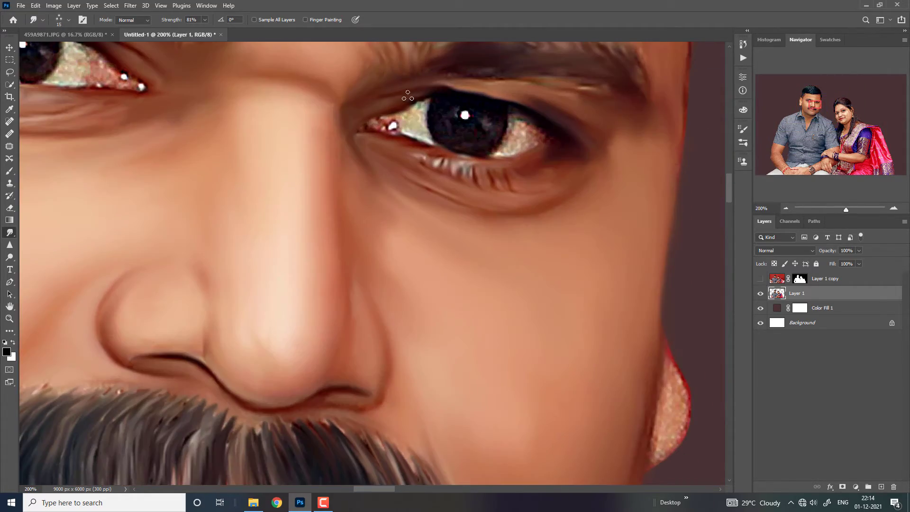
drag(423, 120, 421, 306)
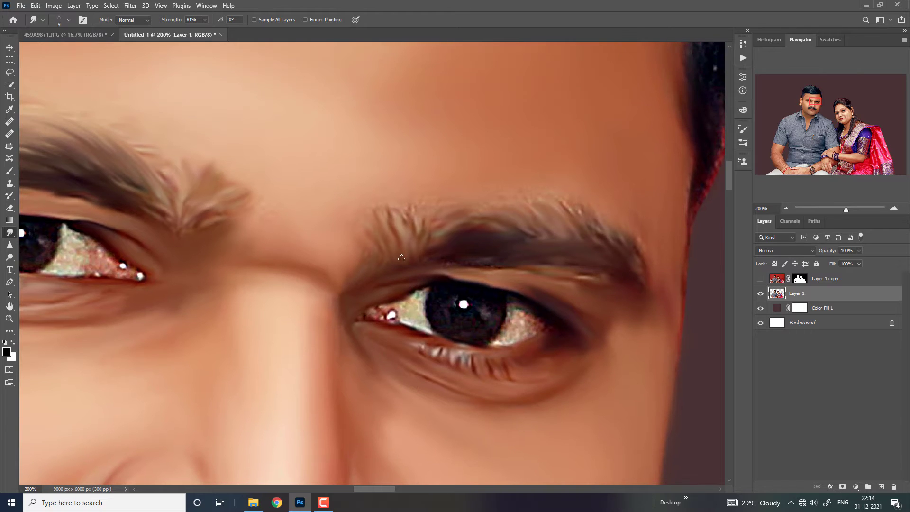
drag(402, 260, 402, 194)
key(bracketright)
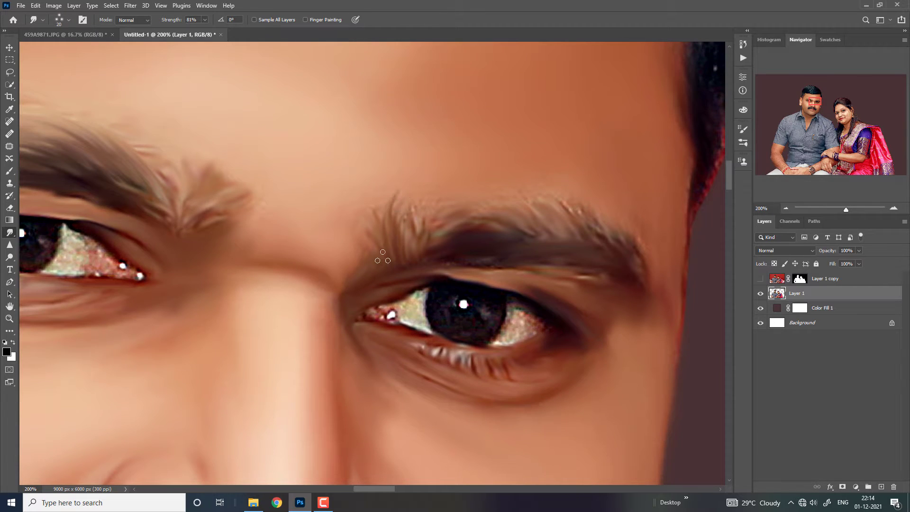
mouse_move(382, 256)
mouse_down()
mouse_move(374, 202)
mouse_move(413, 200)
mouse_up()
Step: Darken the right eyebrow hairs and lengthen its outer end
mouse_move(453, 246)
mouse_down()
mouse_move(433, 223)
mouse_move(441, 199)
mouse_move(521, 211)
mouse_move(502, 242)
mouse_move(484, 240)
mouse_move(557, 230)
mouse_move(612, 244)
mouse_up()
drag(574, 204, 638, 266)
mouse_move(600, 208)
mouse_down()
mouse_move(619, 252)
mouse_move(553, 229)
mouse_move(562, 238)
mouse_move(531, 204)
mouse_move(564, 214)
mouse_up()
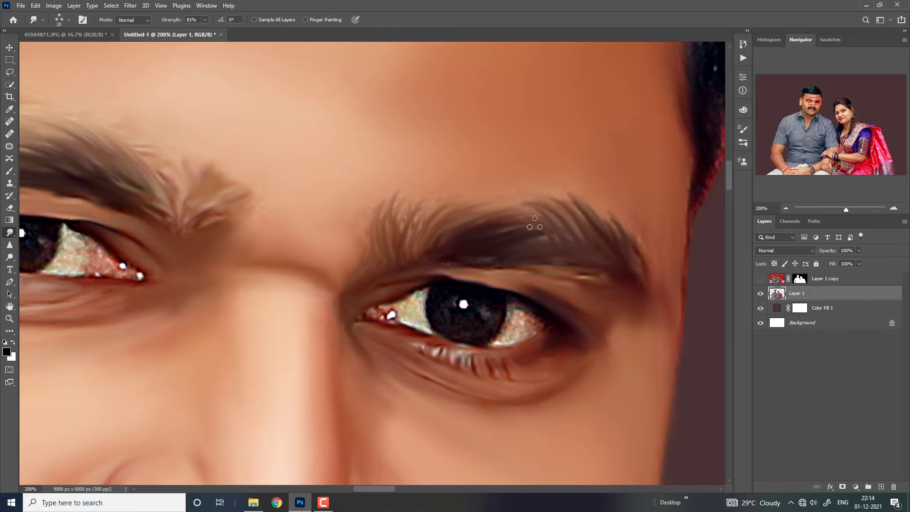
scroll(603, 244, down, 2)
scroll(602, 244, down, 3)
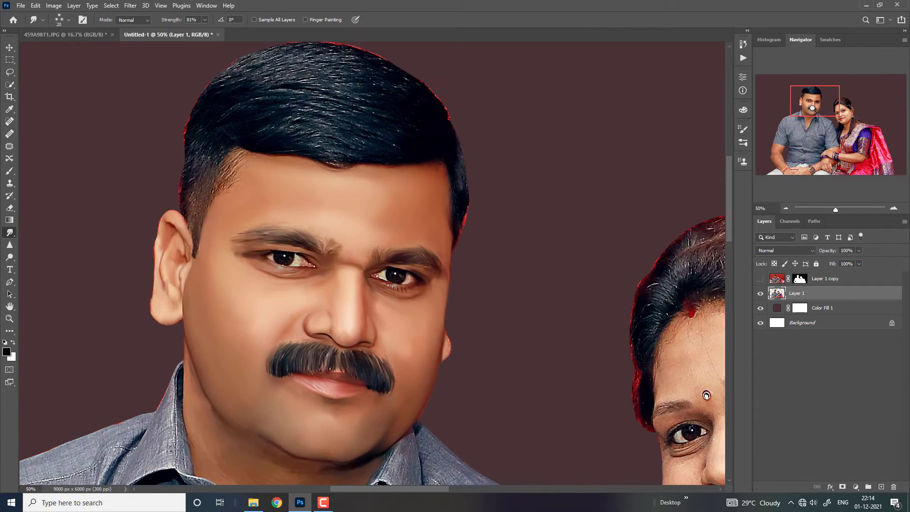
Step: Zoom in, enlarge the brush, and smudge the upper-right hair into flowing strands
scroll(709, 285, up, 3)
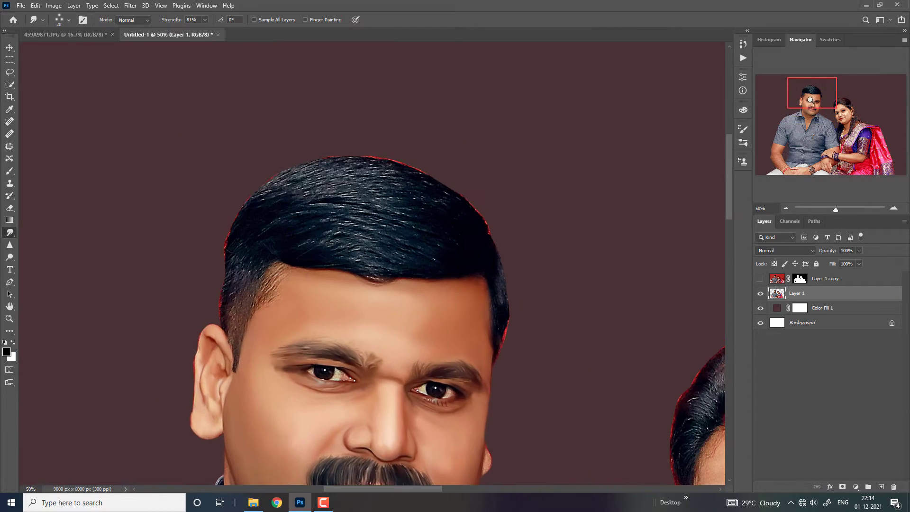
key(ctrl+plus)
key(ctrl+plus)
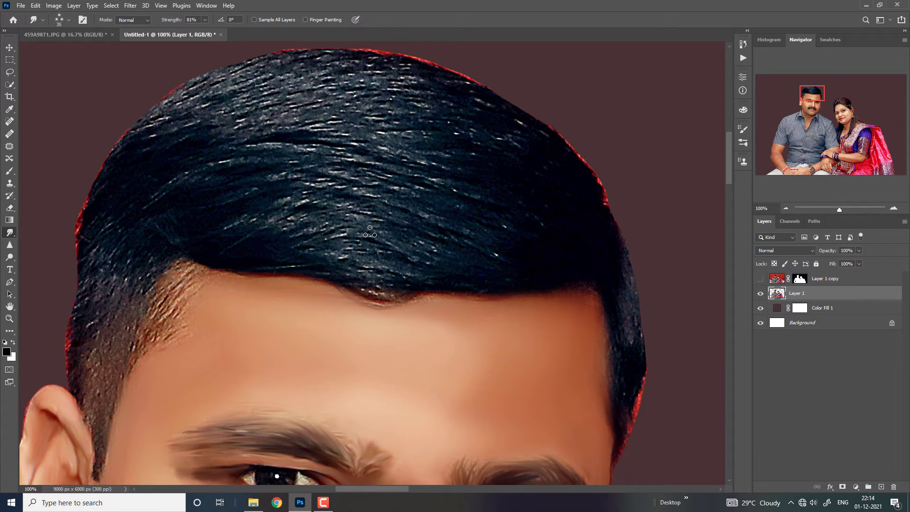
key(bracketright)
drag(498, 252, 365, 222)
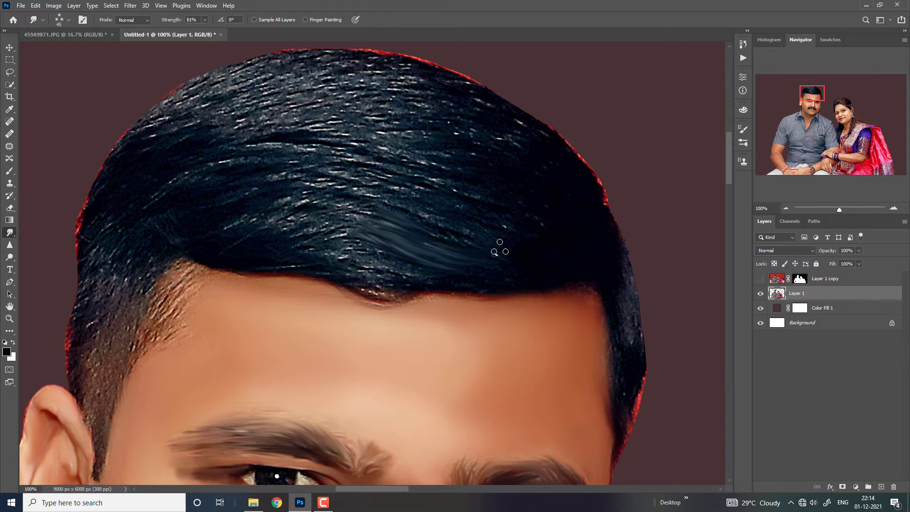
drag(517, 243, 425, 204)
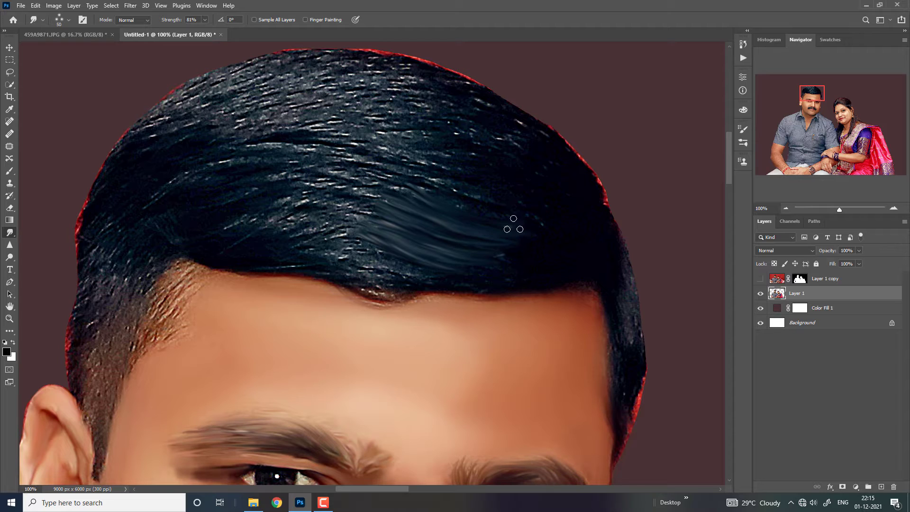
drag(514, 226, 456, 179)
drag(541, 207, 408, 161)
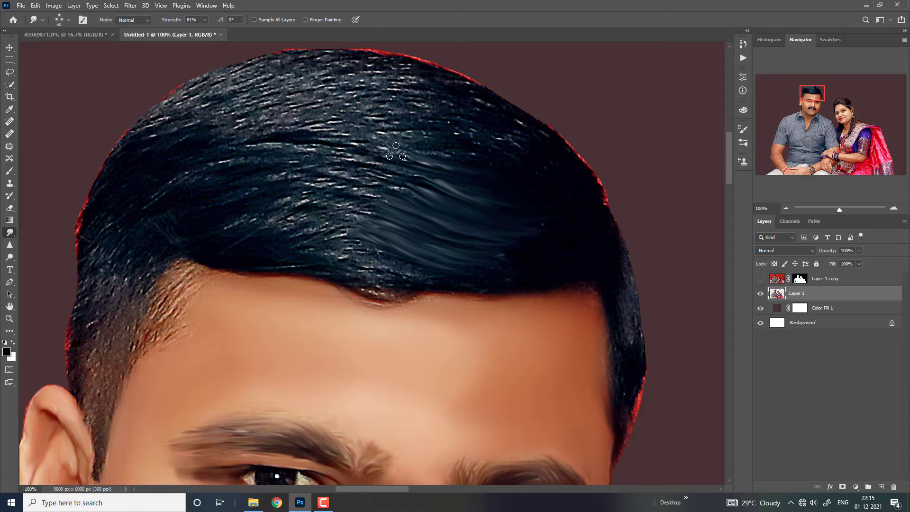
drag(489, 161, 387, 145)
mouse_move(512, 177)
mouse_down()
mouse_move(379, 135)
mouse_move(397, 132)
mouse_up()
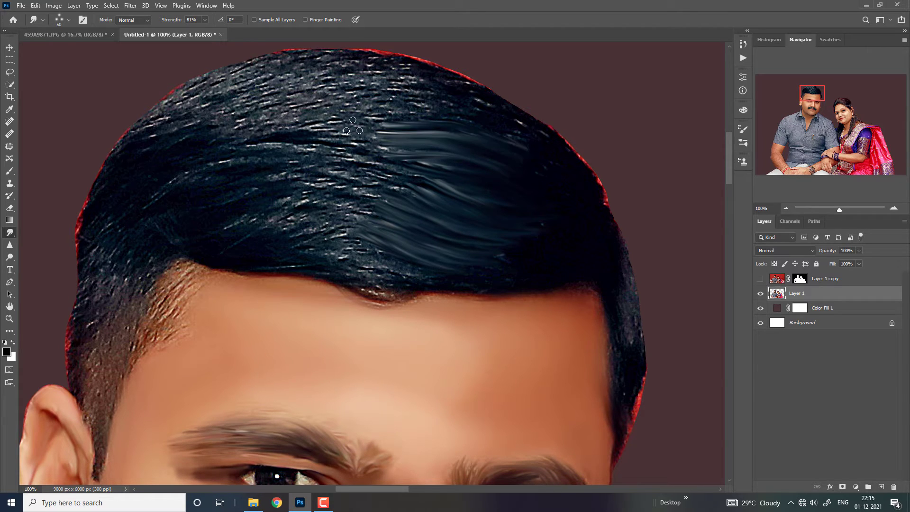
Step: Smooth the glossy streaks across the top hair toward the hairline
mouse_move(513, 142)
mouse_down()
mouse_move(346, 121)
mouse_move(358, 111)
mouse_up()
drag(496, 123, 318, 102)
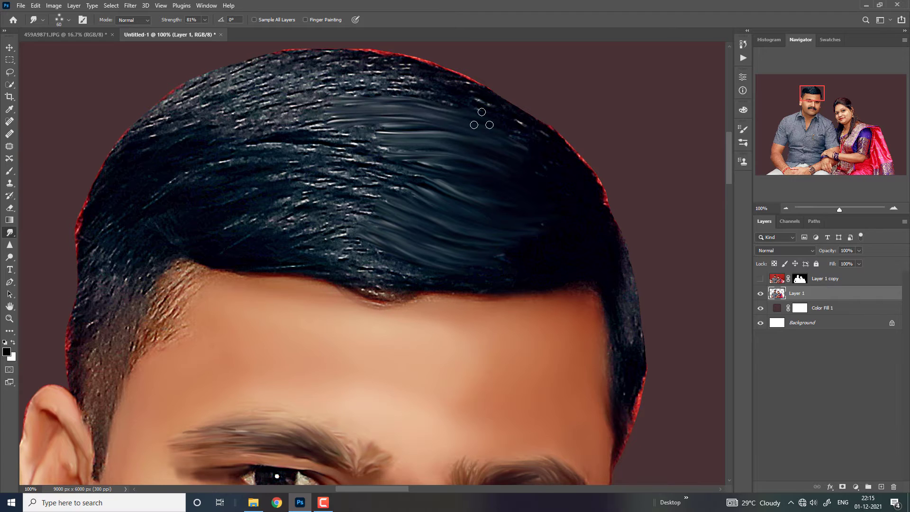
drag(482, 120, 294, 92)
mouse_move(461, 88)
mouse_down()
mouse_move(306, 84)
mouse_move(332, 64)
mouse_move(272, 70)
mouse_up()
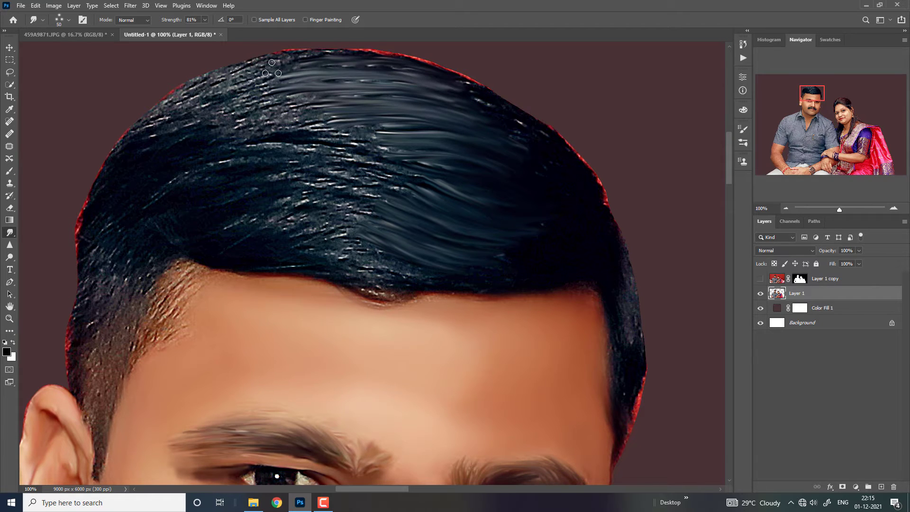
drag(387, 59, 268, 67)
mouse_move(408, 71)
mouse_down()
mouse_move(243, 73)
mouse_move(166, 114)
mouse_up()
Step: Smooth the hair along the left top edge and blend the middle band into strands
drag(285, 69, 199, 93)
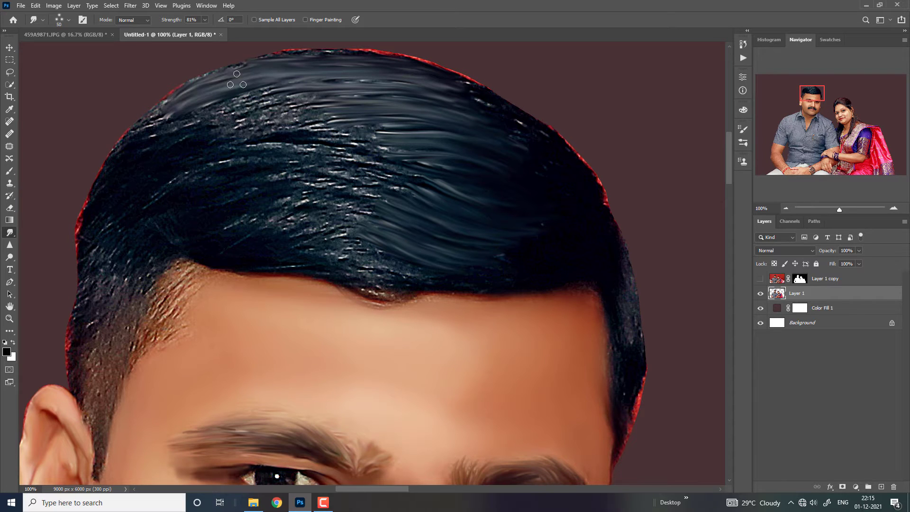
drag(252, 71, 171, 105)
drag(317, 89, 214, 121)
drag(289, 112, 226, 132)
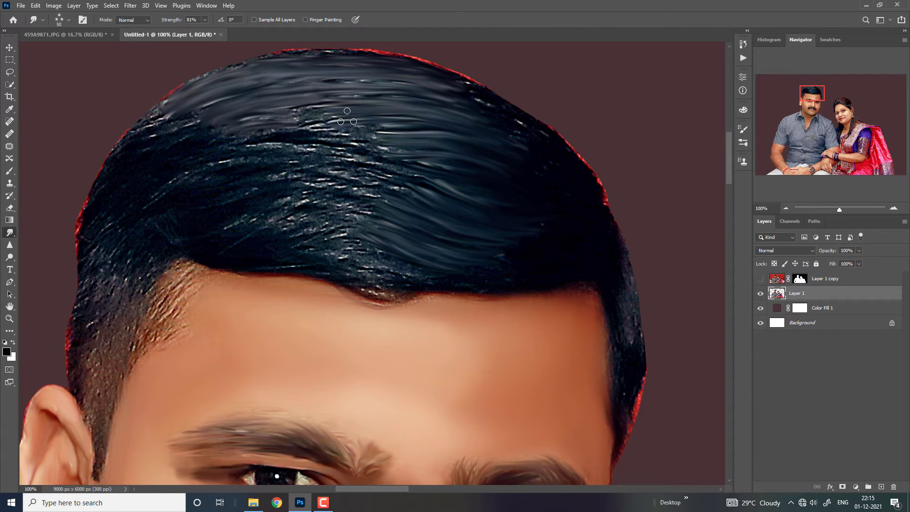
mouse_move(355, 114)
mouse_down()
mouse_move(228, 140)
mouse_move(258, 137)
mouse_up()
drag(398, 140, 256, 142)
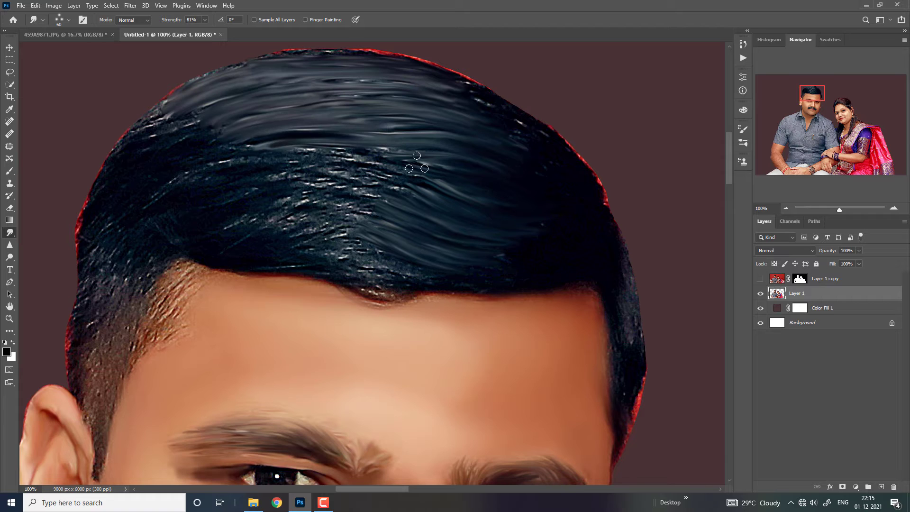
drag(408, 161, 263, 159)
mouse_move(422, 175)
mouse_down()
mouse_move(270, 163)
mouse_move(386, 193)
mouse_move(247, 216)
mouse_up()
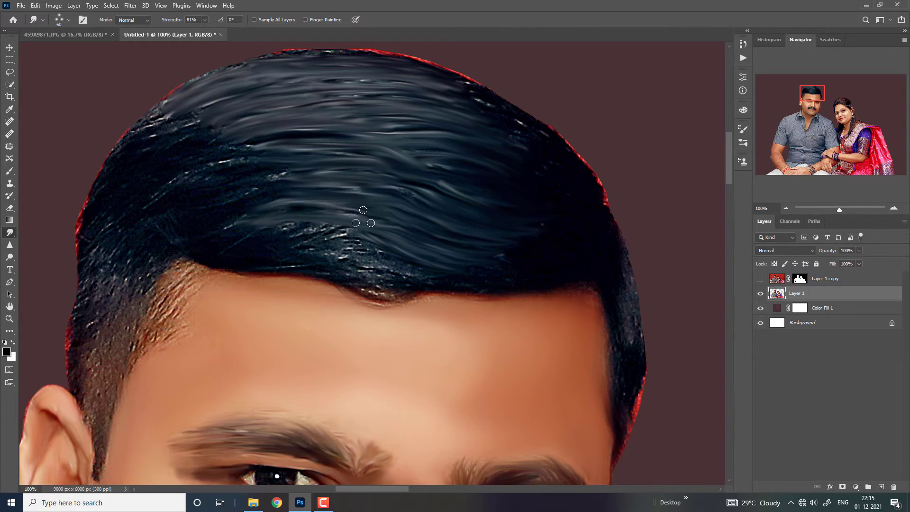
Step: Smudge away glossy streaks in the lower hair and along the right and top edges
drag(375, 218, 256, 226)
drag(366, 248, 255, 241)
mouse_move(419, 275)
mouse_down()
mouse_move(439, 270)
mouse_move(422, 264)
mouse_move(522, 246)
mouse_move(489, 193)
mouse_up()
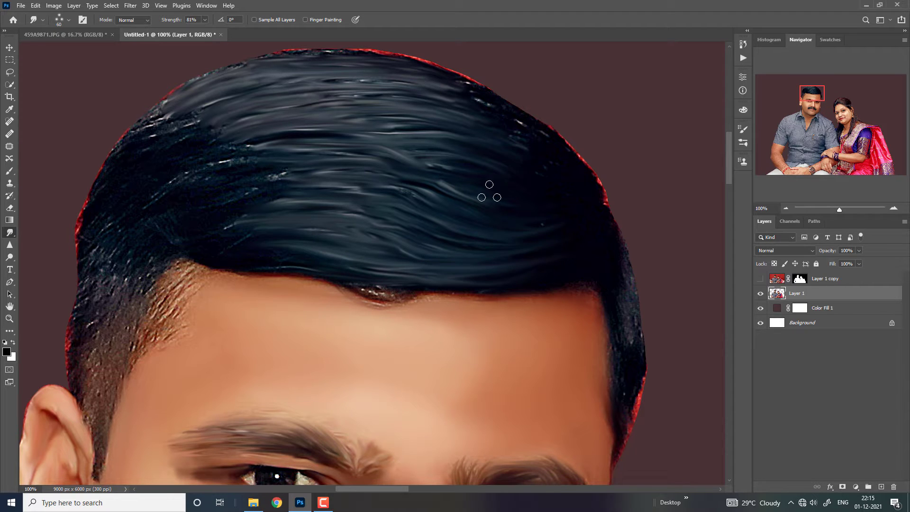
mouse_move(517, 166)
mouse_down()
mouse_move(545, 144)
mouse_move(468, 93)
mouse_move(541, 156)
mouse_up()
mouse_move(318, 79)
mouse_down()
mouse_move(264, 67)
mouse_move(461, 78)
mouse_move(228, 67)
mouse_move(203, 81)
mouse_move(199, 104)
mouse_move(95, 183)
mouse_move(156, 118)
mouse_move(271, 130)
mouse_move(285, 147)
mouse_move(197, 166)
mouse_move(222, 134)
mouse_move(182, 138)
mouse_move(306, 167)
mouse_move(176, 183)
mouse_move(278, 200)
mouse_move(163, 206)
mouse_move(183, 230)
mouse_move(297, 241)
mouse_move(256, 230)
mouse_move(203, 235)
mouse_move(230, 244)
mouse_move(72, 280)
mouse_up()
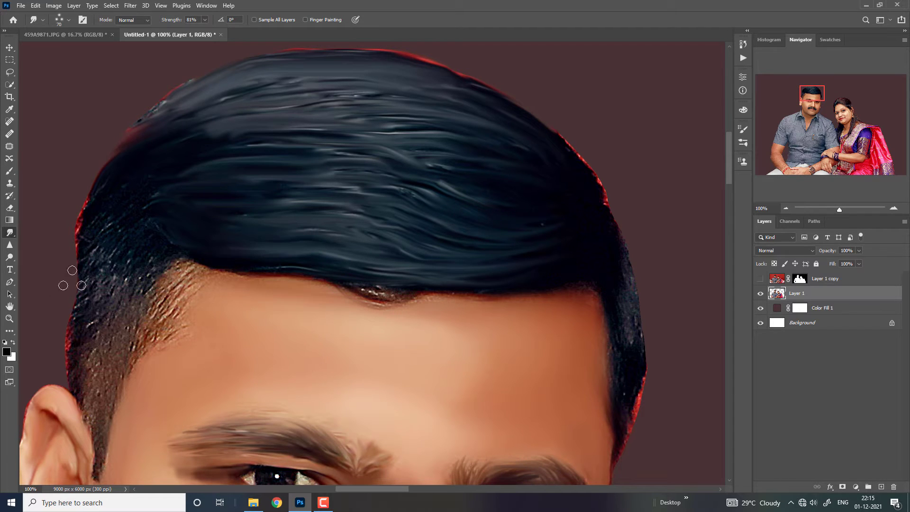
Step: Smooth and darken the hair at the left temple, adjusting the brush size
drag(126, 197, 102, 233)
mouse_move(138, 180)
mouse_down()
mouse_move(122, 176)
mouse_move(81, 254)
mouse_move(92, 240)
mouse_move(117, 240)
mouse_move(140, 286)
mouse_move(189, 247)
mouse_up()
key(bracketright)
key(bracketright)
key(bracketleft)
key(bracketleft)
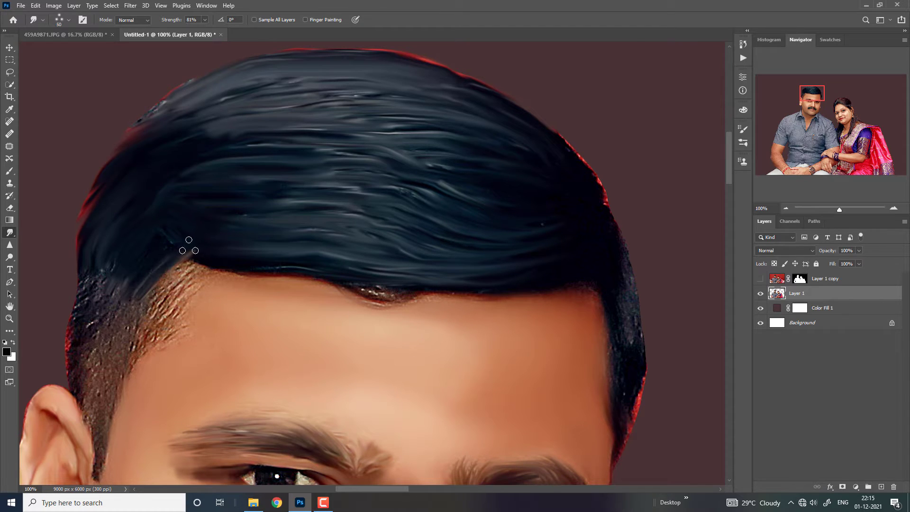
mouse_move(121, 281)
mouse_down()
mouse_move(101, 260)
mouse_move(87, 264)
mouse_move(83, 310)
mouse_up()
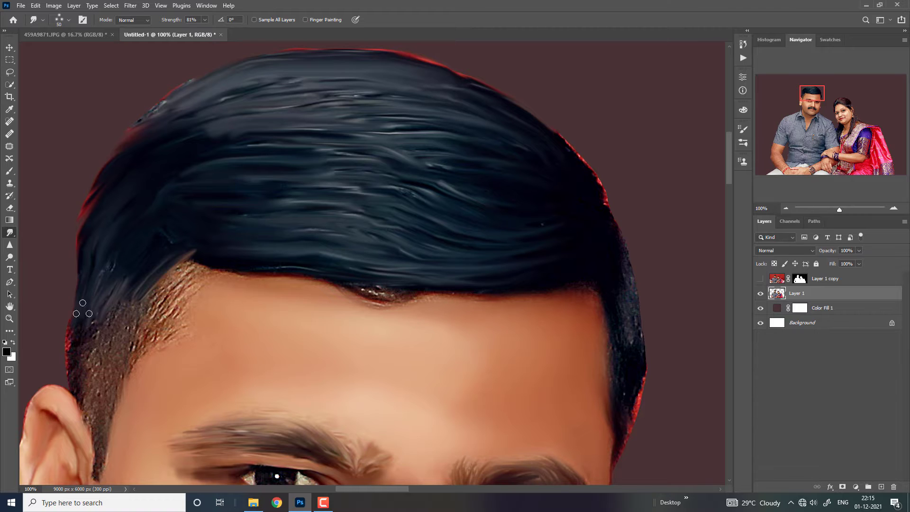
Step: Zoom out and smudge the crown hair into horizontal strands toward the left
scroll(97, 327, down, 3)
scroll(199, 280, down, 1)
scroll(304, 232, down, 1)
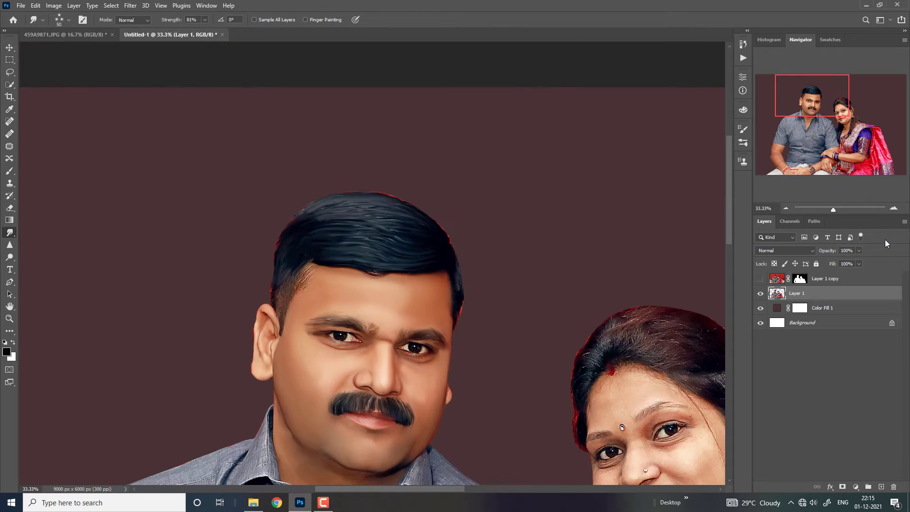
scroll(408, 187, down, 1)
scroll(364, 199, up, 2)
scroll(364, 199, up, 1)
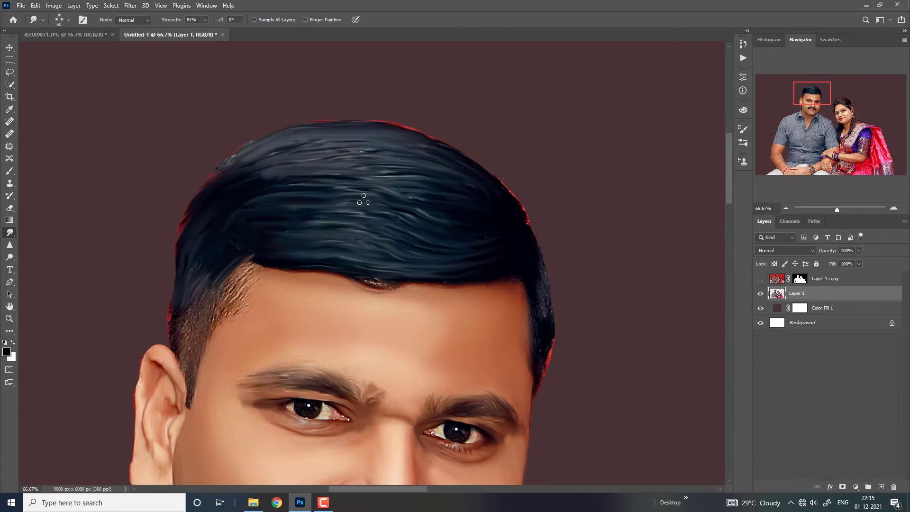
mouse_move(453, 214)
mouse_down()
mouse_move(335, 213)
mouse_move(449, 210)
mouse_up()
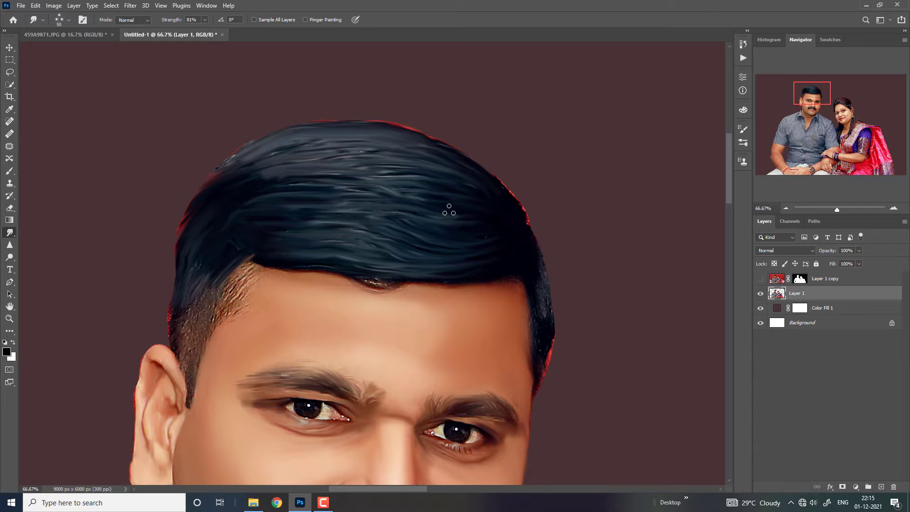
mouse_move(302, 185)
mouse_down()
mouse_move(302, 199)
mouse_move(431, 186)
mouse_move(294, 177)
mouse_up()
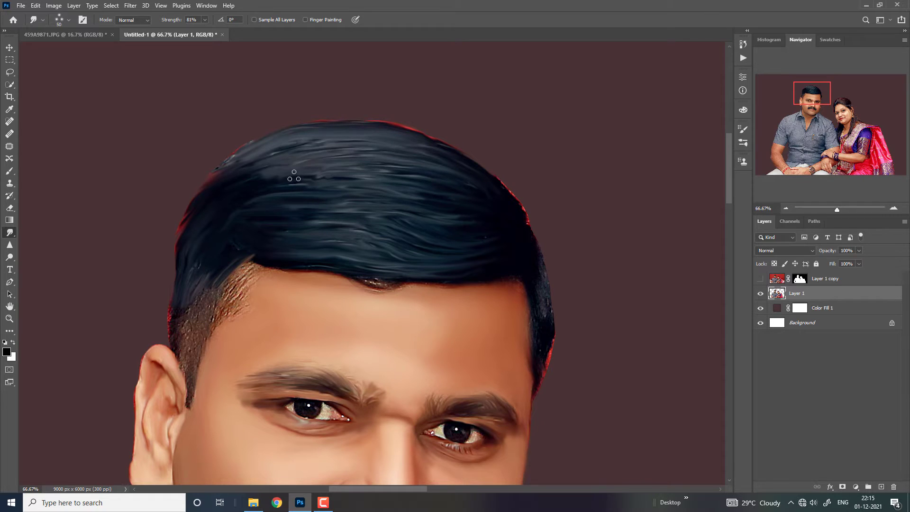
drag(355, 176, 267, 174)
drag(331, 158, 280, 177)
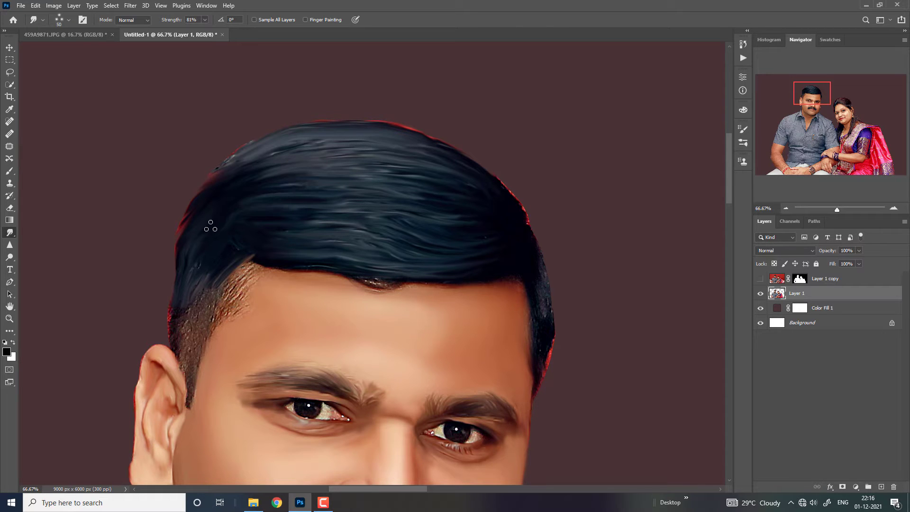
Step: Smooth the dark hairline bump and the textured temple hair with a larger brush
scroll(244, 284, up, 1)
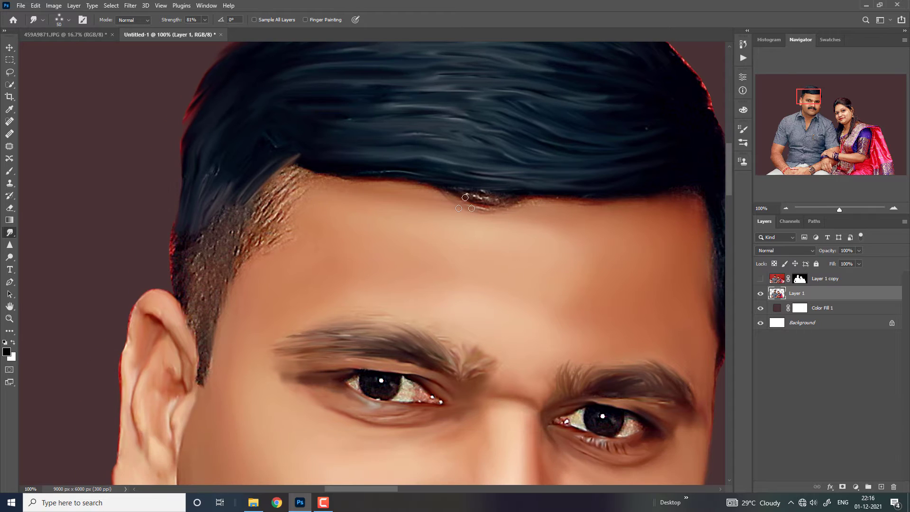
mouse_move(525, 196)
mouse_down()
mouse_move(473, 193)
mouse_move(568, 197)
mouse_up()
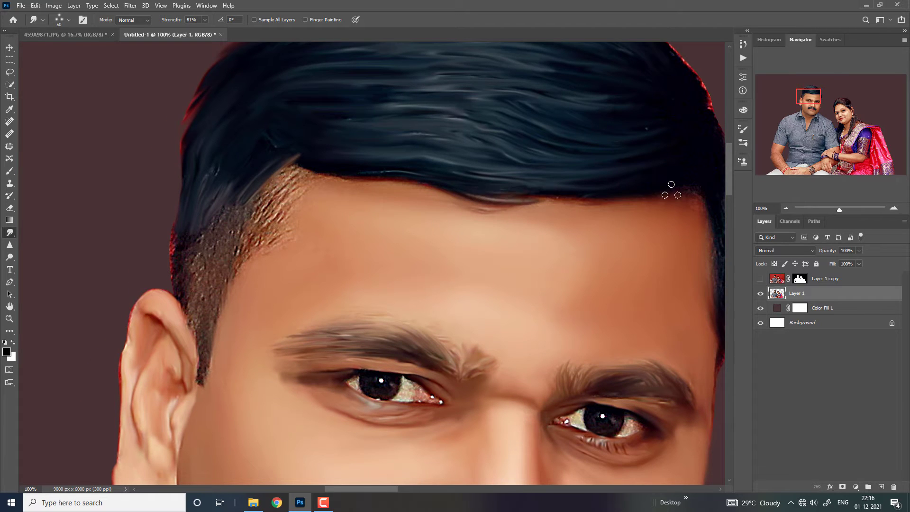
drag(671, 190, 671, 217)
scroll(421, 237, up, 1)
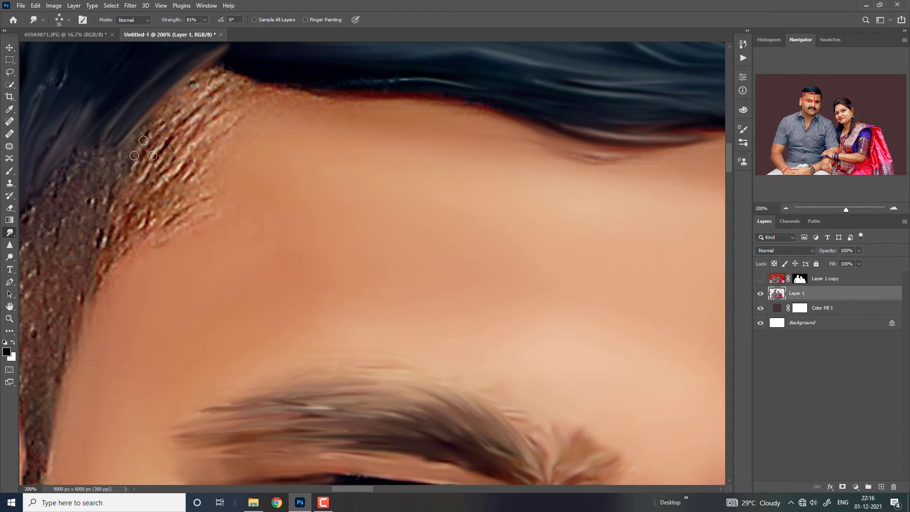
key(bracketright)
drag(218, 85, 142, 119)
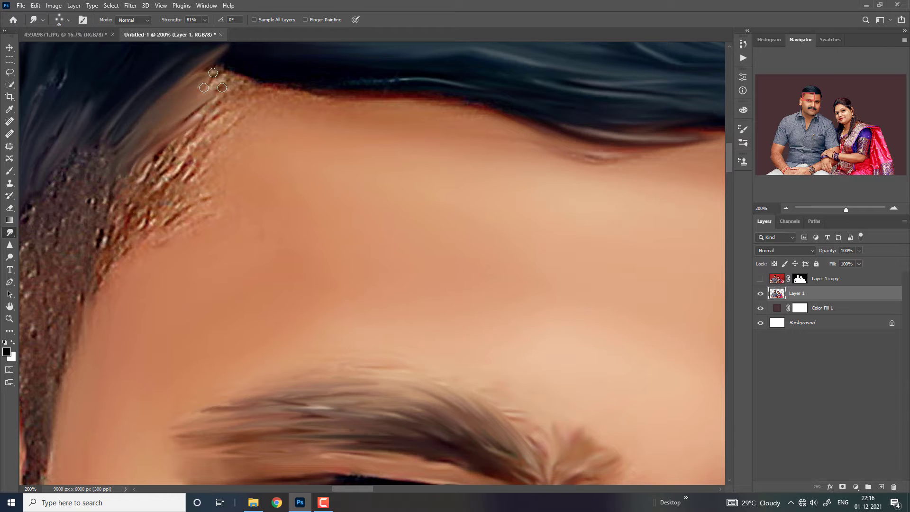
mouse_move(156, 165)
mouse_down()
mouse_move(181, 201)
mouse_move(227, 80)
mouse_move(399, 77)
mouse_up()
key(ctrl+minus)
key(ctrl+minus)
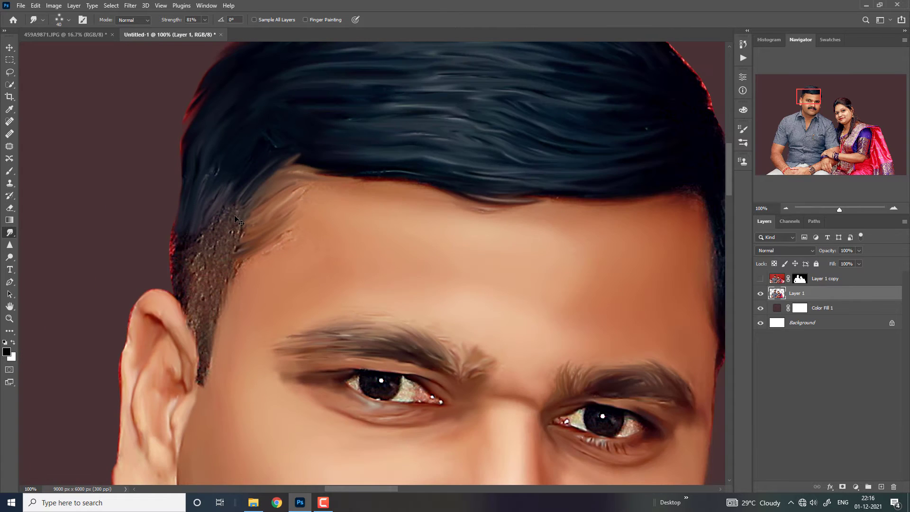
Step: Zoom in beside the ear and smear the speckled temple hair into strands with a larger brush
key(ctrl+plus)
key(ctrl+plus)
drag(143, 257, 387, 200)
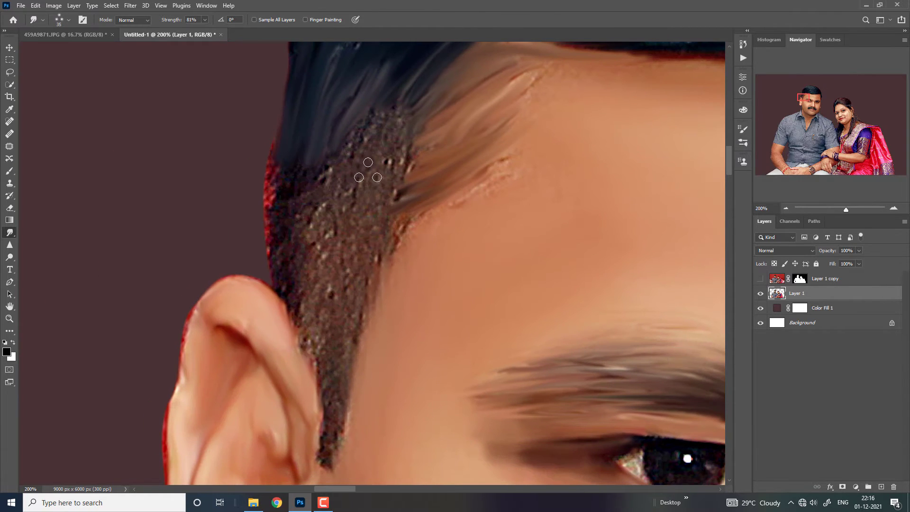
key(bracketright)
mouse_move(382, 110)
mouse_down()
mouse_move(392, 178)
mouse_move(344, 280)
mouse_move(380, 229)
mouse_up()
key(bracketright)
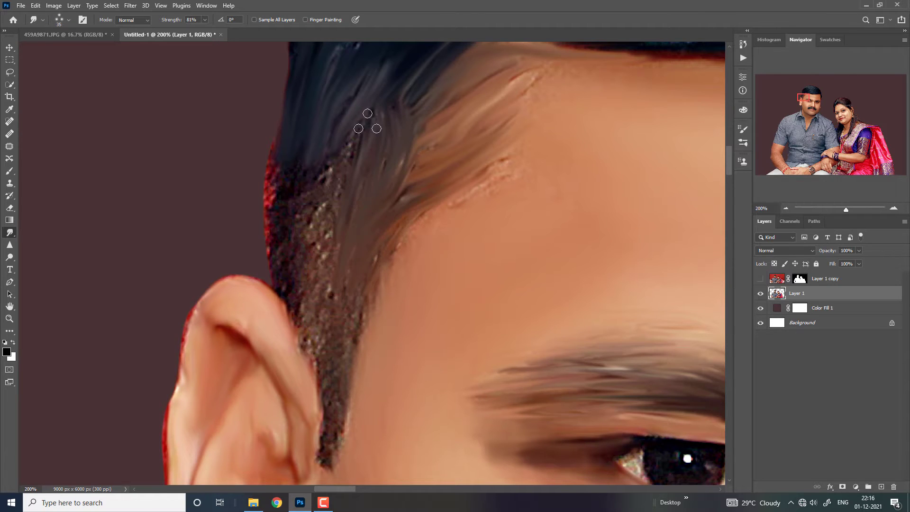
mouse_move(386, 112)
mouse_down()
mouse_move(341, 171)
mouse_move(319, 246)
mouse_up()
Step: Pull dark hair over the reddish fringe behind the ear, then zoom out to review
drag(315, 167, 292, 237)
drag(290, 144, 287, 246)
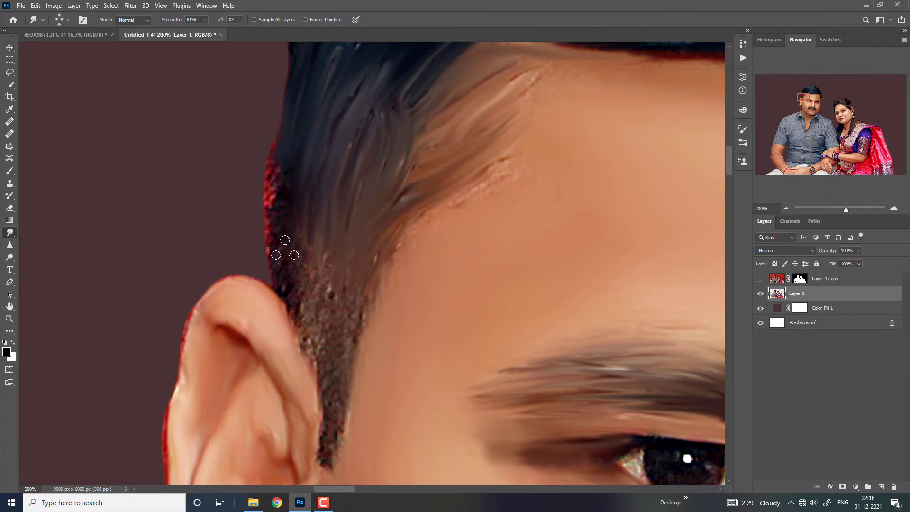
mouse_move(280, 166)
mouse_down()
mouse_move(275, 237)
mouse_move(309, 299)
mouse_up()
drag(304, 237, 327, 341)
drag(322, 279, 332, 394)
mouse_move(359, 287)
mouse_down()
mouse_move(351, 374)
mouse_move(318, 467)
mouse_up()
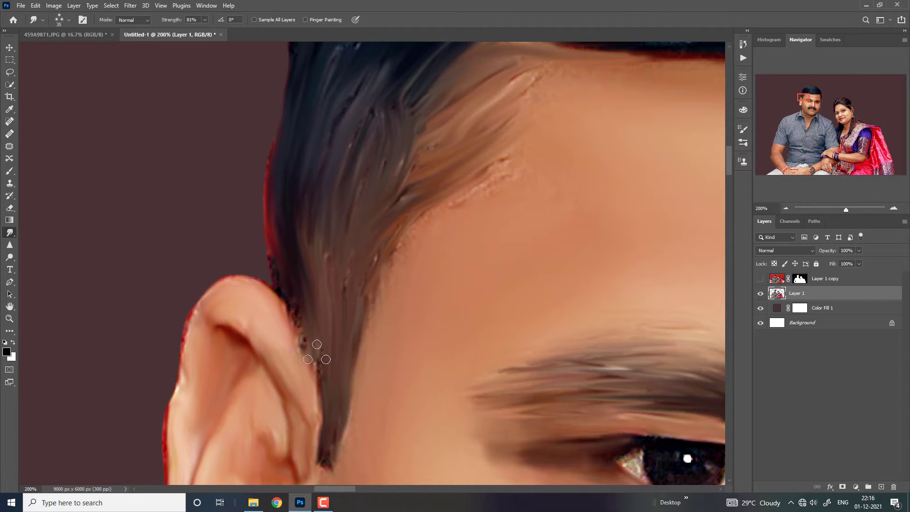
drag(303, 294, 322, 353)
drag(294, 260, 314, 309)
key(ctrl+minus)
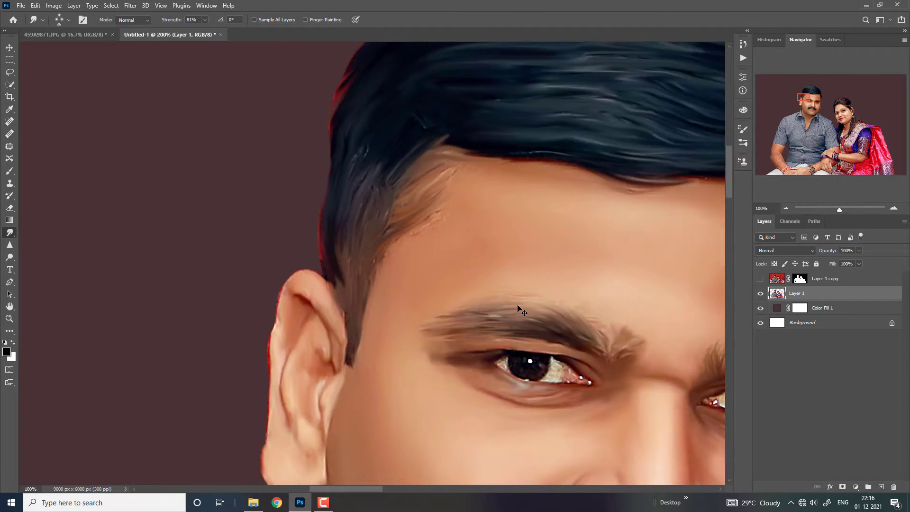
key(ctrl+minus)
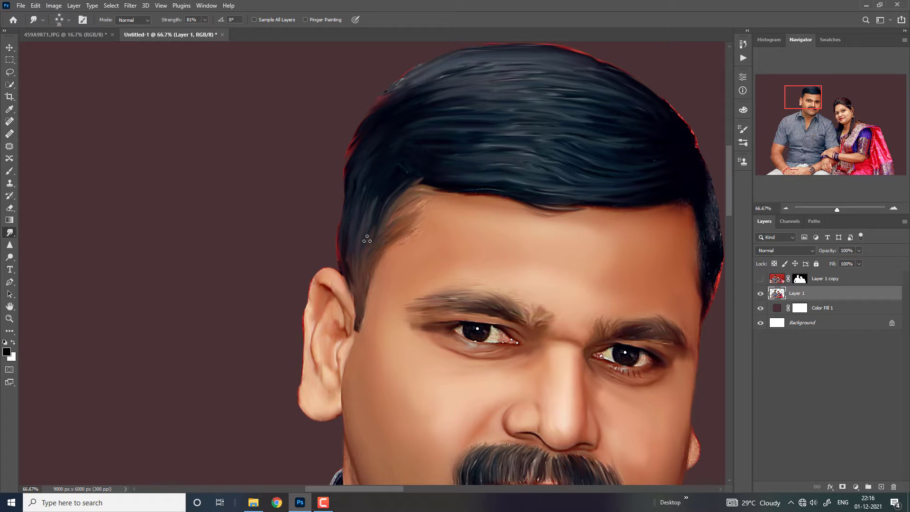
Step: Darken the light patch at the man's hairline and check the result at different zooms
key(bracketright)
drag(380, 232, 389, 210)
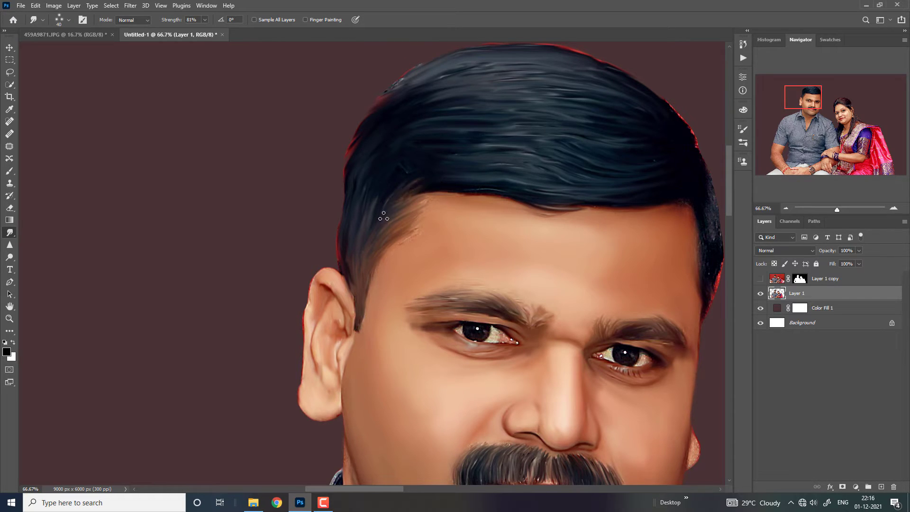
key(ctrl+minus)
key(ctrl+minus)
key(ctrl+minus)
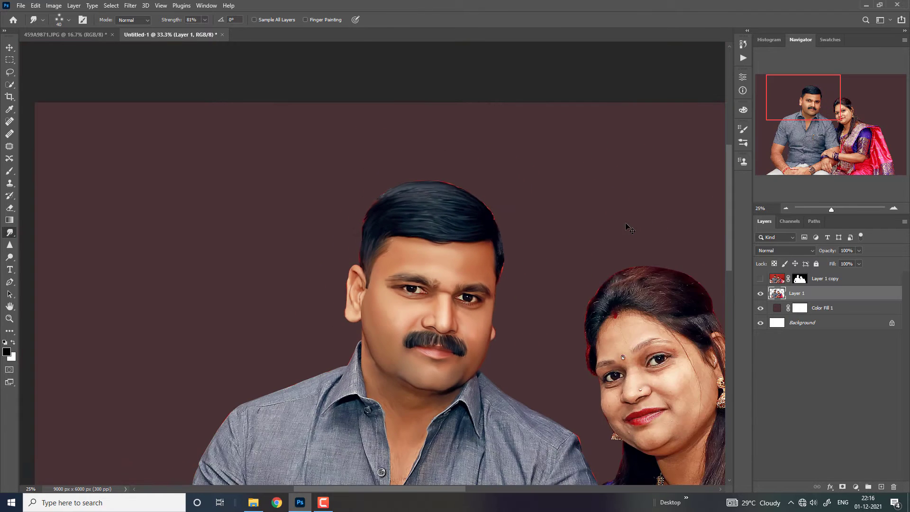
key(ctrl+plus)
key(ctrl+plus)
key(ctrl+minus)
key(ctrl+plus)
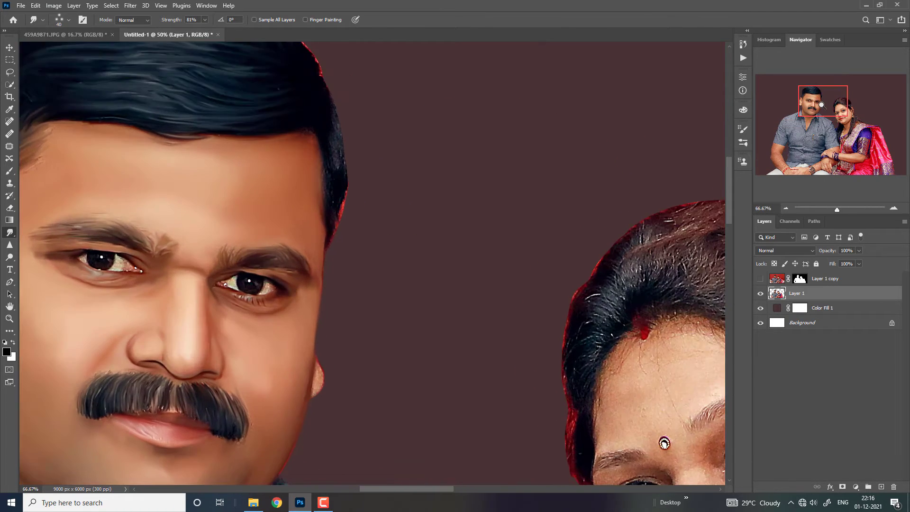
key(ctrl+plus)
key(ctrl+plus)
key(ctrl+minus)
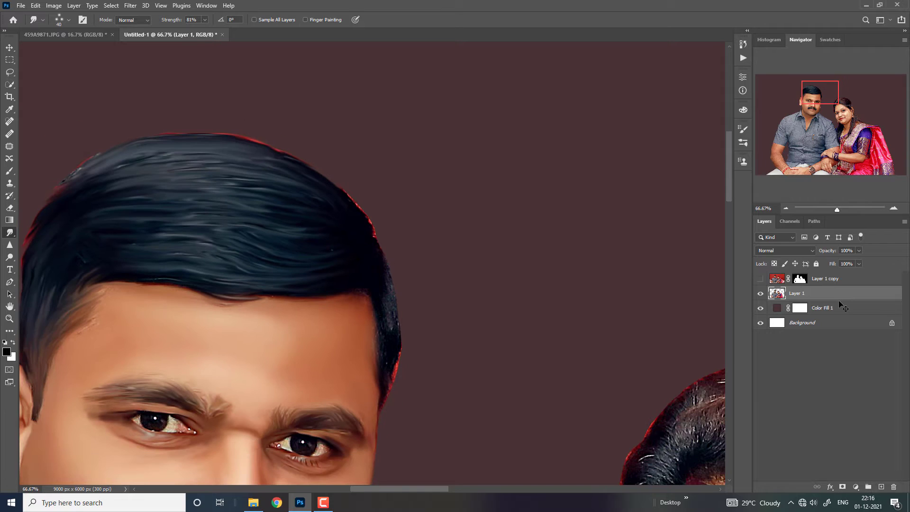
Step: With the Brush tool, load Layer 1's outline as a selection and fit the image on screen
click(10, 170)
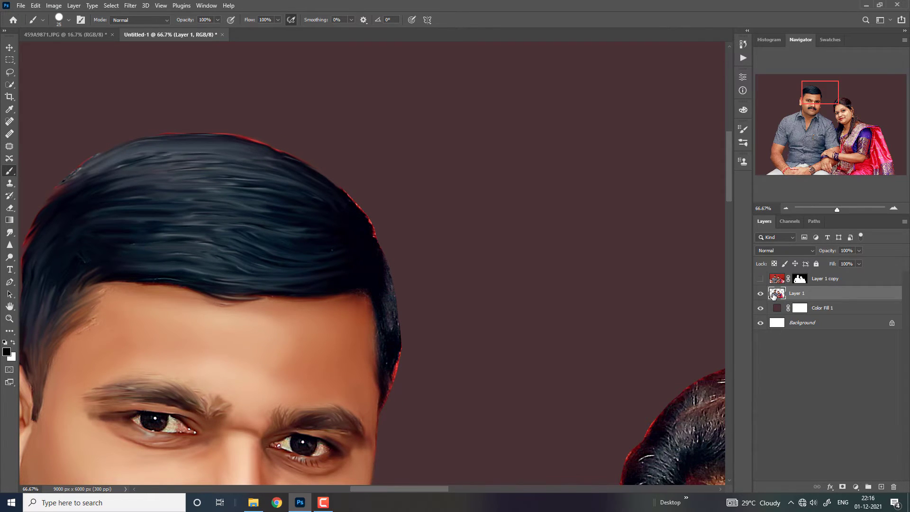
ctrl+click(777, 293)
key(ctrl+0)
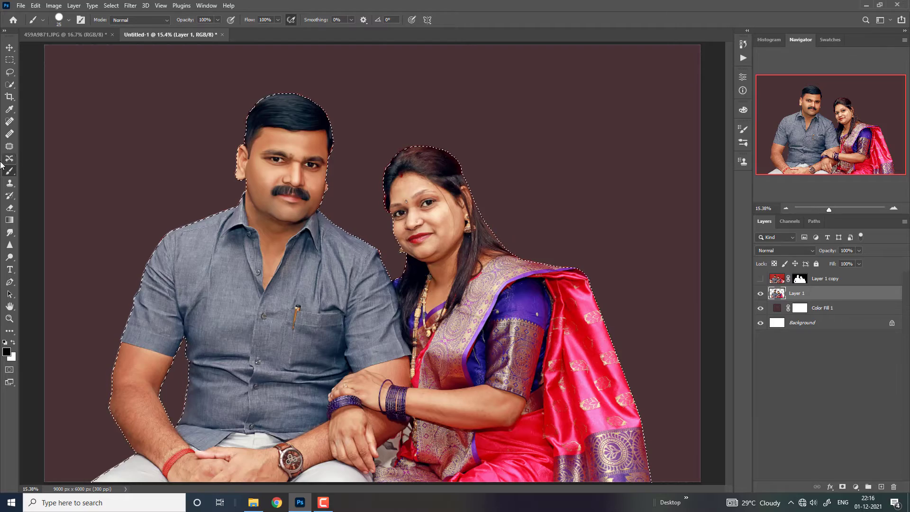
Step: At 33.33% zoom, paint over the man's temple hair edge with a roughly 421 px brush
key(ctrl+plus)
key(ctrl+plus)
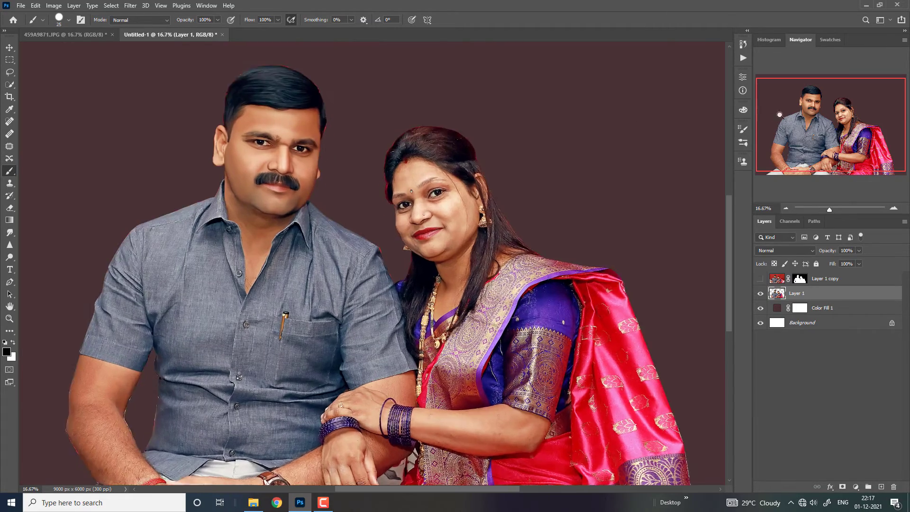
key(ctrl+plus)
drag(846, 124, 800, 111)
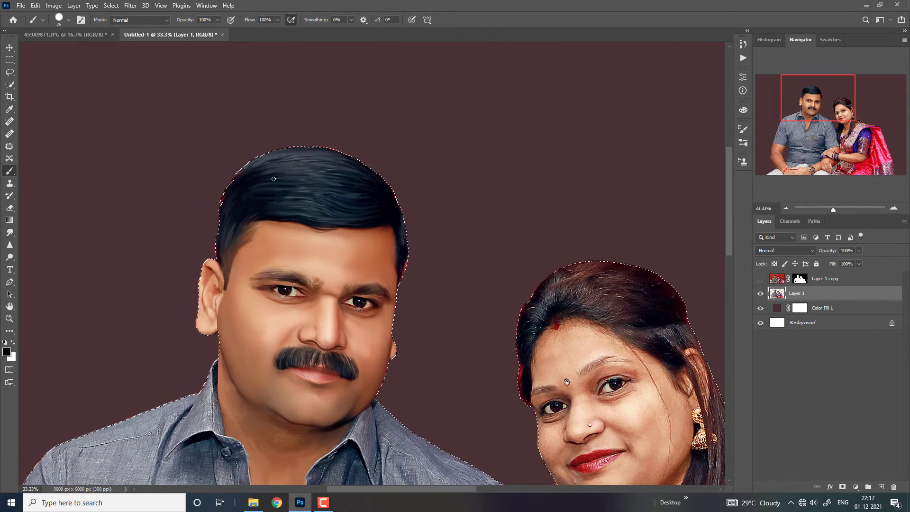
drag(243, 163, 196, 205)
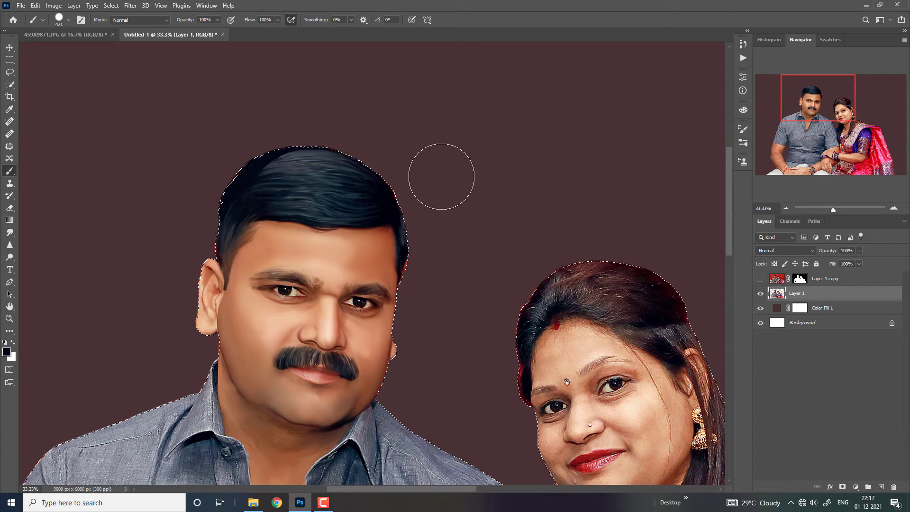
click(59, 18)
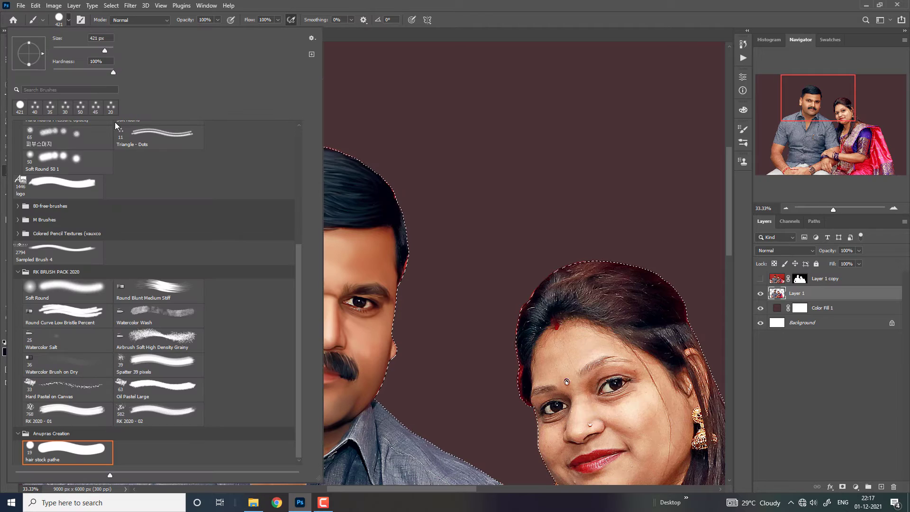
key(Escape)
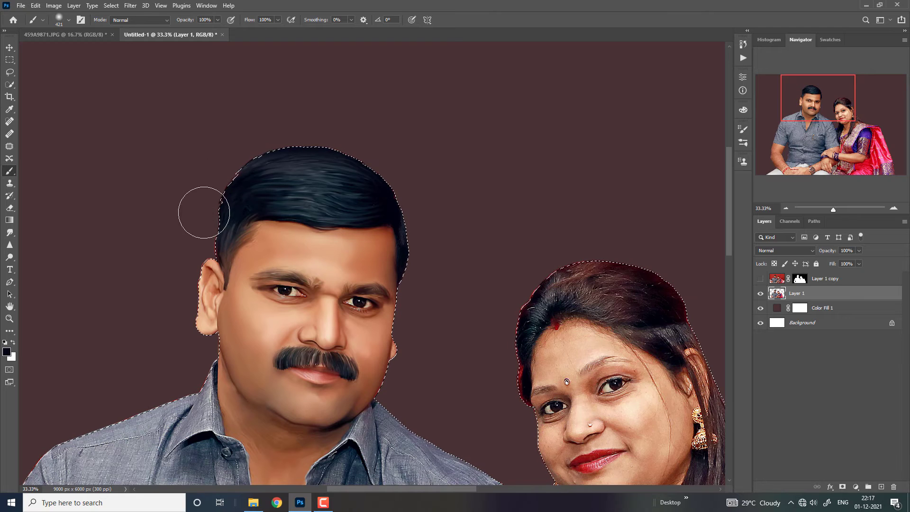
drag(204, 207, 213, 228)
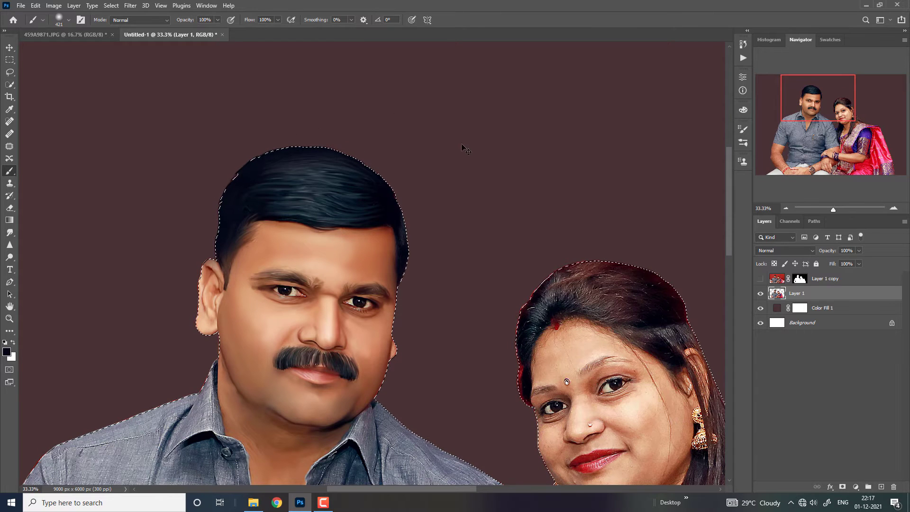
Step: With a roughly 193 px brush, paint over the red fringe along the woman's hair edge
drag(244, 198, 240, 198)
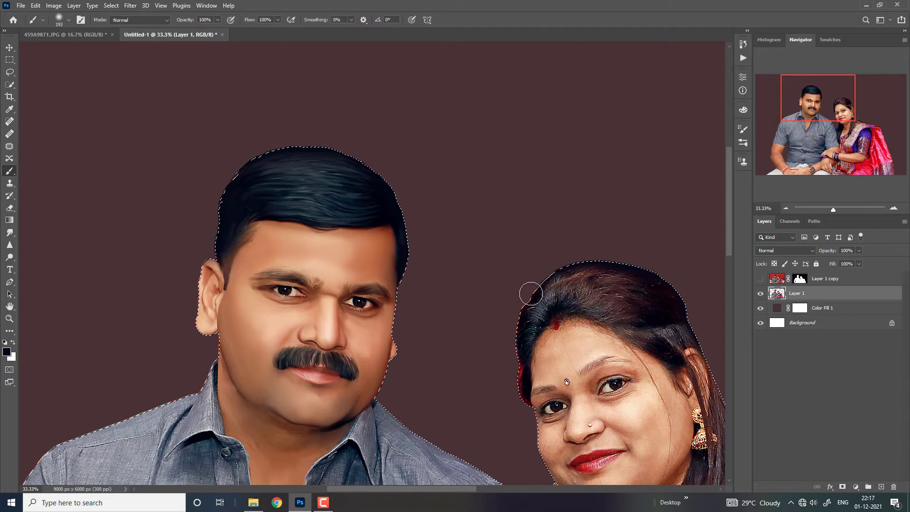
mouse_move(531, 294)
mouse_down()
mouse_move(508, 361)
mouse_move(513, 403)
mouse_move(332, 313)
mouse_up()
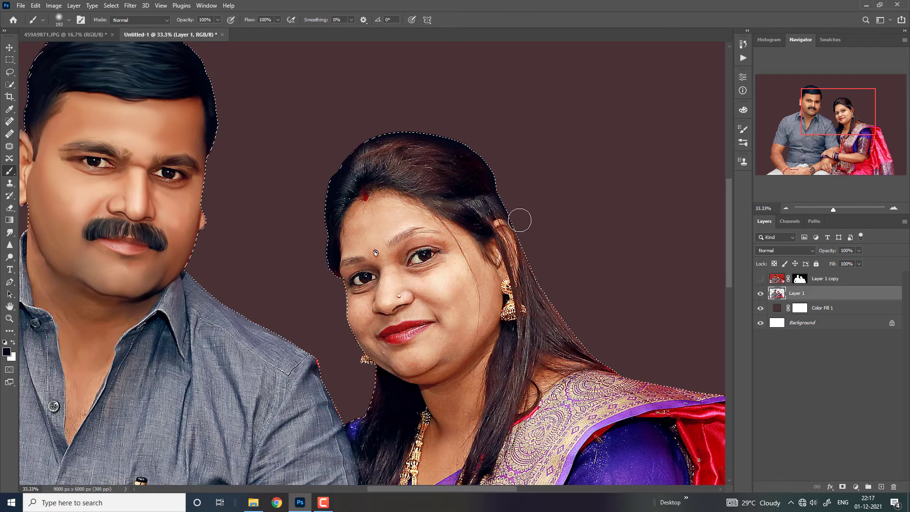
mouse_move(520, 220)
mouse_down()
mouse_move(567, 317)
mouse_move(626, 370)
mouse_move(553, 286)
mouse_move(598, 333)
mouse_up()
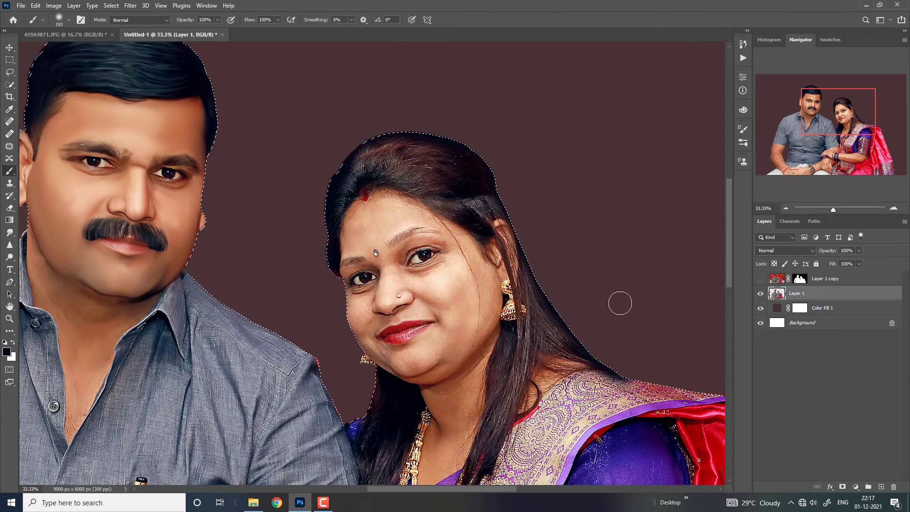
Step: Deselect, zoom in on the man's face, and restore the selection outline
key(ctrl+d)
key(ctrl+plus)
drag(844, 111, 801, 95)
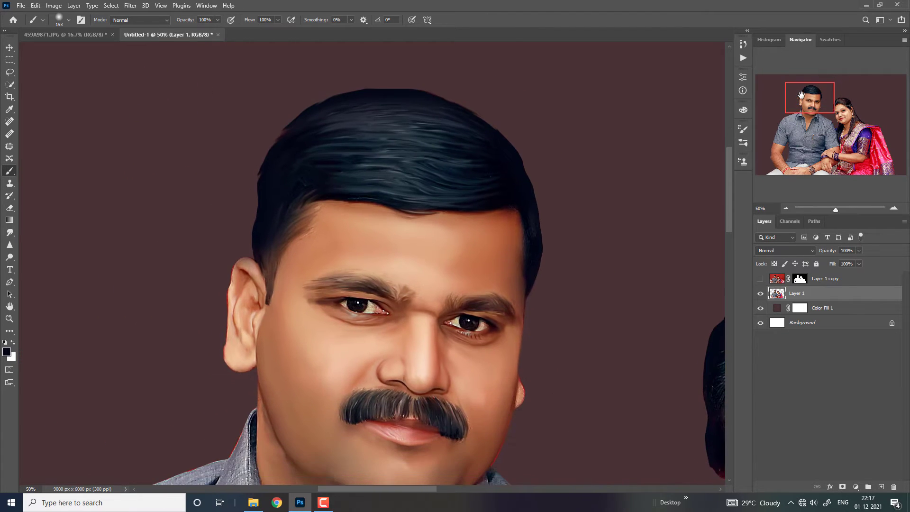
key(ctrl+plus)
key(ctrl+shift+d)
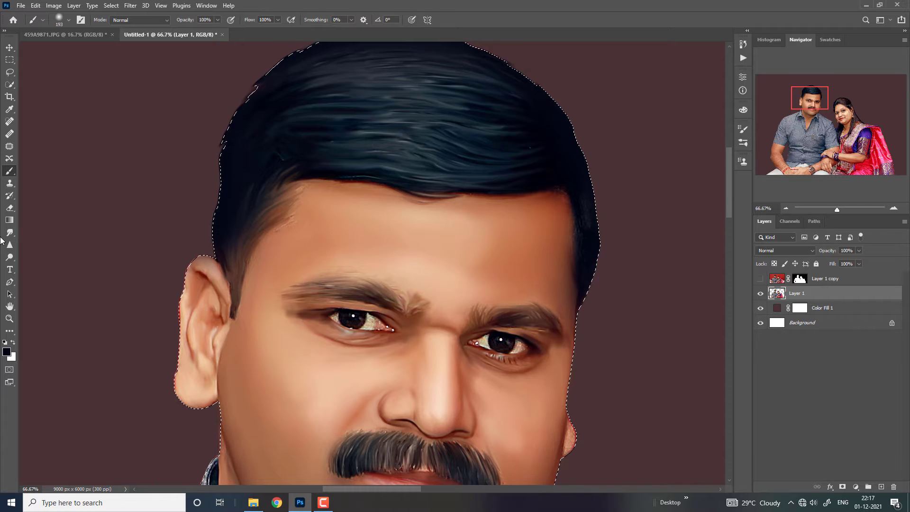
Step: With the Smudge brush at size 25, soften and darken the hair edge at the right temple
click(10, 233)
key(ctrl+plus)
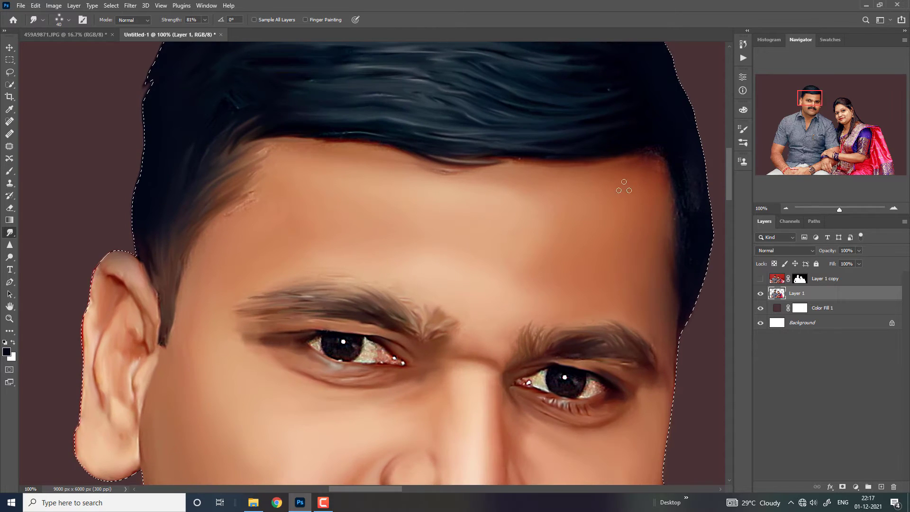
key(bracketleft)
scroll(386, 210, right, 5)
scroll(467, 227, up, 2)
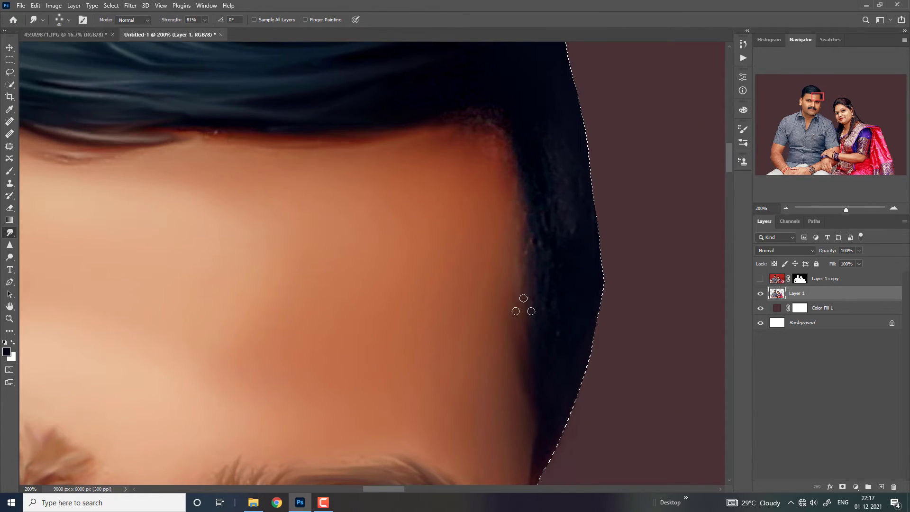
key(bracketleft)
drag(521, 251, 527, 322)
drag(522, 229, 520, 213)
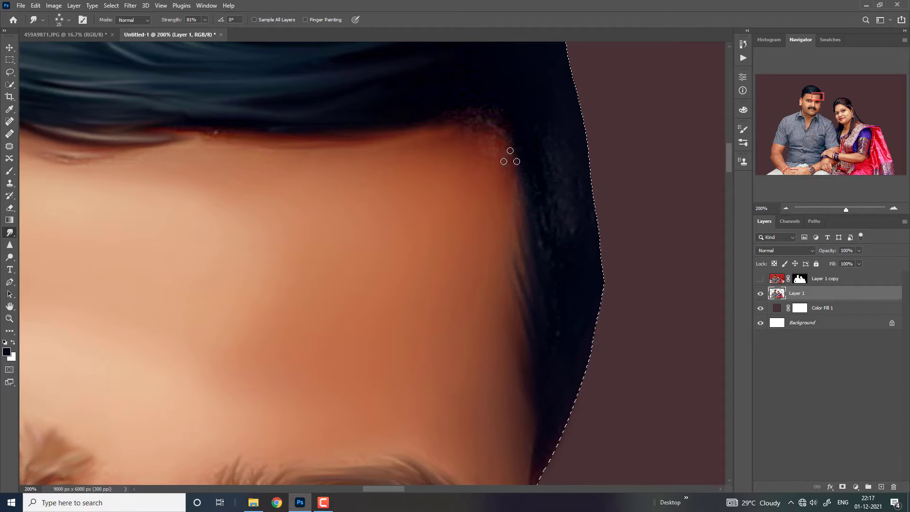
drag(510, 158, 521, 242)
Step: At brush size 30, pull dark hair streaks down into the forehead and soften the corner
key(bracketright)
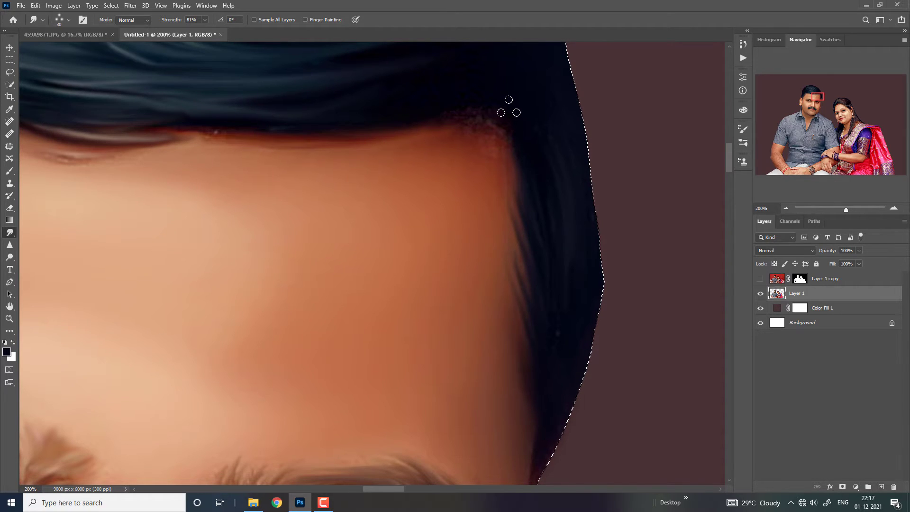
mouse_move(508, 108)
mouse_down()
mouse_move(504, 96)
mouse_move(472, 124)
mouse_move(270, 135)
mouse_move(327, 132)
mouse_up()
key(ctrl+minus)
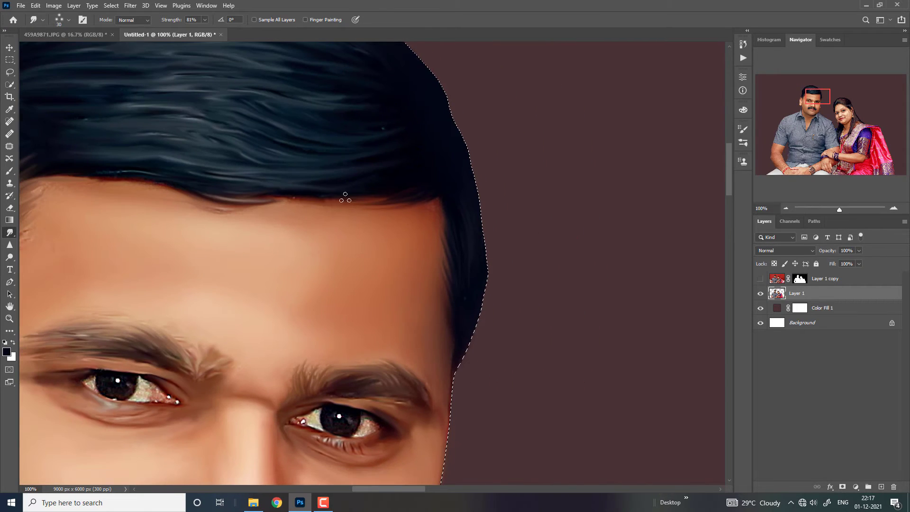
mouse_move(345, 199)
mouse_down()
mouse_move(250, 185)
mouse_move(405, 190)
mouse_up()
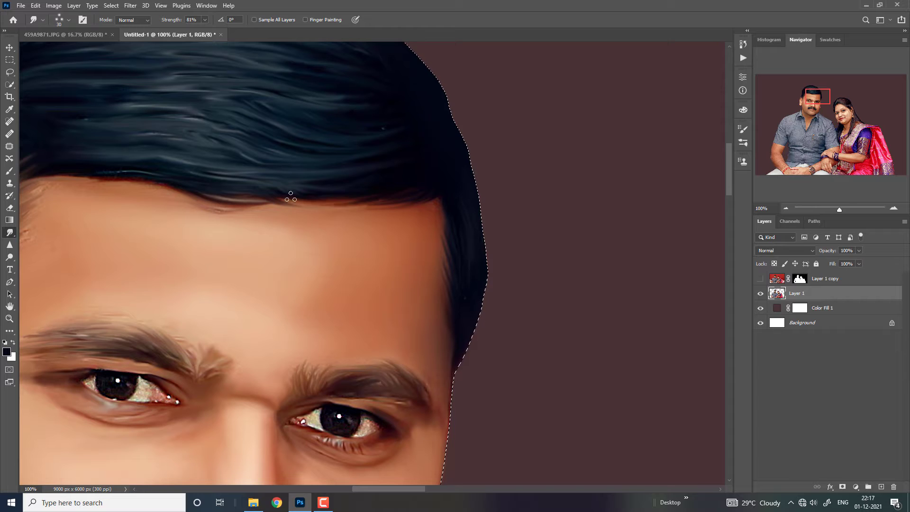
mouse_move(291, 196)
mouse_down()
mouse_move(273, 193)
mouse_move(402, 200)
mouse_up()
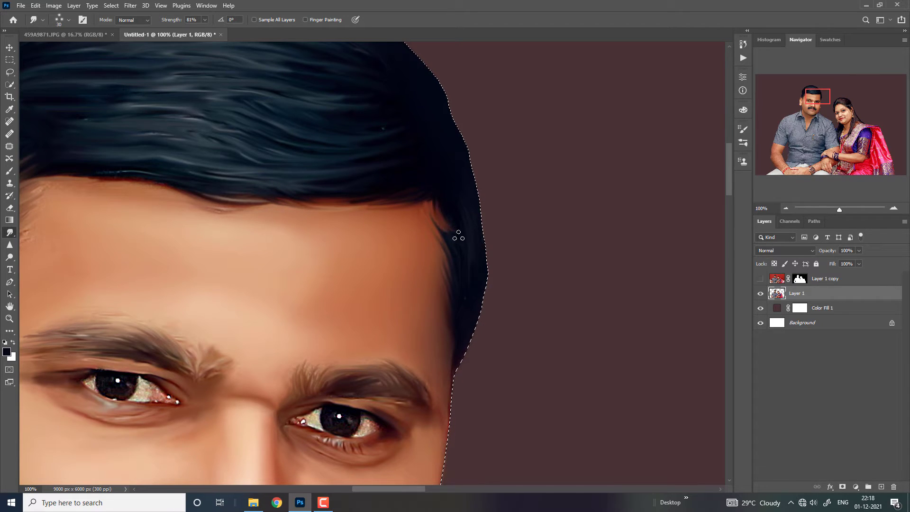
drag(459, 235, 435, 186)
Step: At 100% zoom, smudge dark strands from the hairline down over the forehead skin
scroll(470, 252, down, 2)
scroll(470, 251, down, 1)
scroll(471, 251, down, 1)
scroll(471, 251, up, 1)
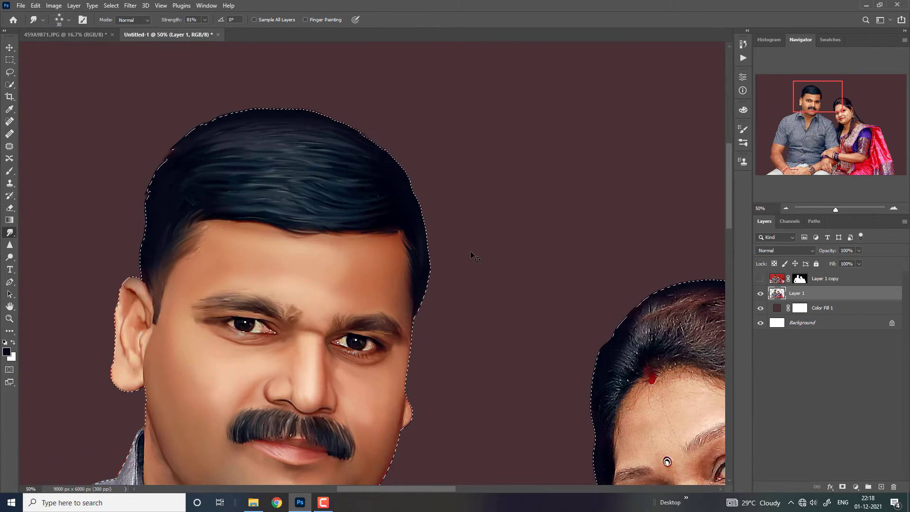
key(ctrl+plus)
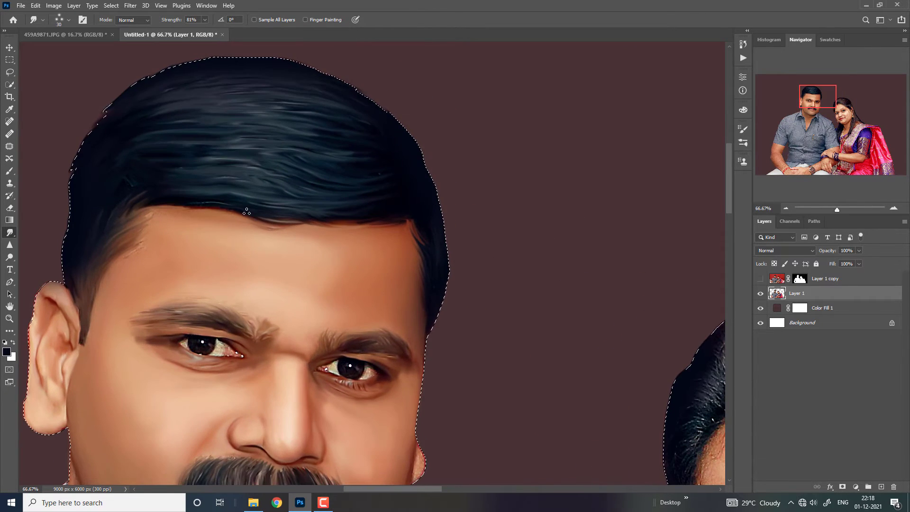
key(ctrl+plus)
drag(183, 223, 413, 261)
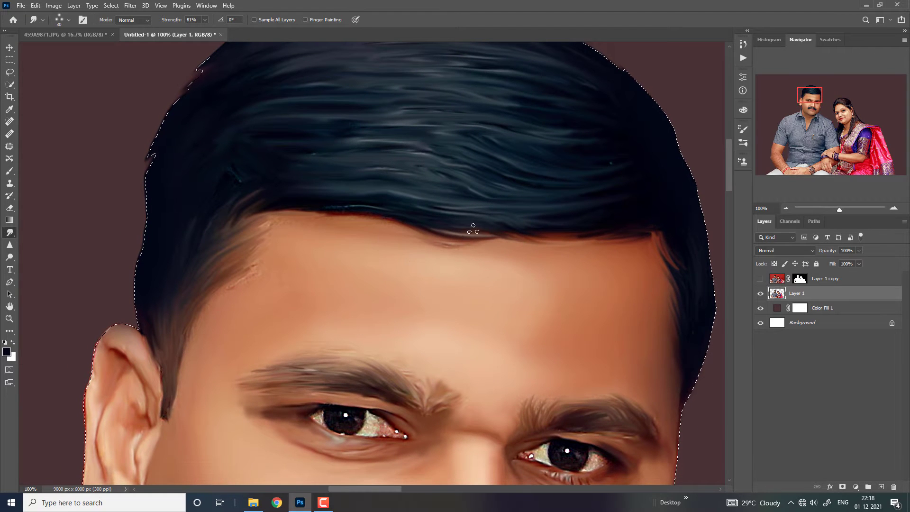
drag(470, 244, 413, 239)
mouse_move(476, 229)
mouse_down()
mouse_move(387, 236)
mouse_move(364, 218)
mouse_move(237, 232)
mouse_move(246, 239)
mouse_move(258, 221)
mouse_up()
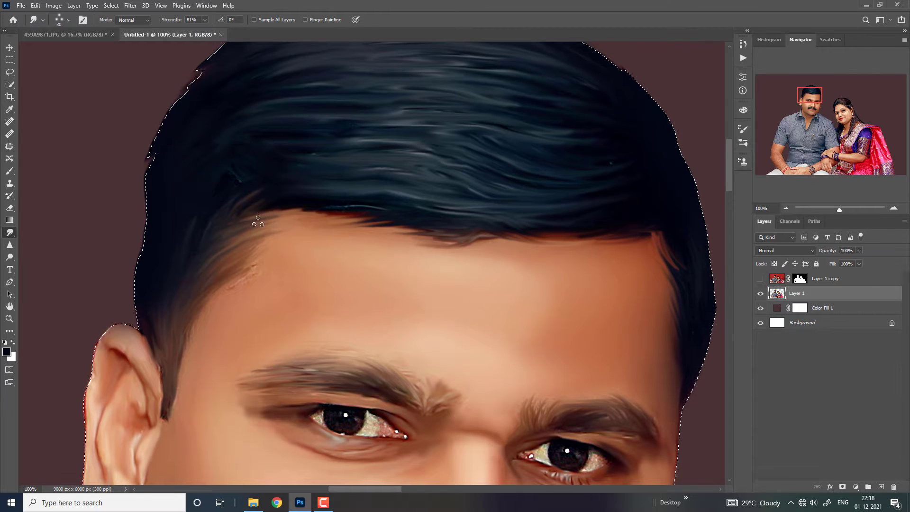
mouse_move(323, 213)
mouse_down()
mouse_move(251, 222)
mouse_move(273, 284)
mouse_up()
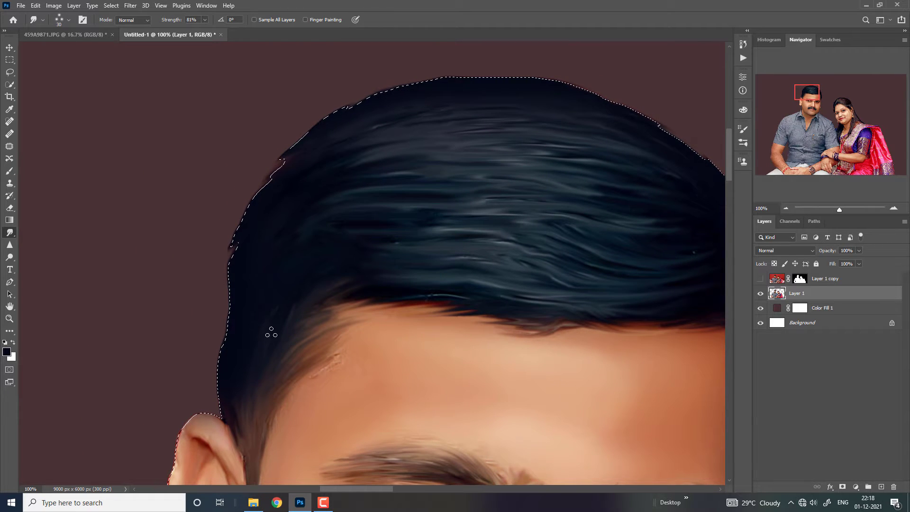
Step: Make white the painting colour, add a new layer, and undo a trial white strand
key(x)
click(882, 487)
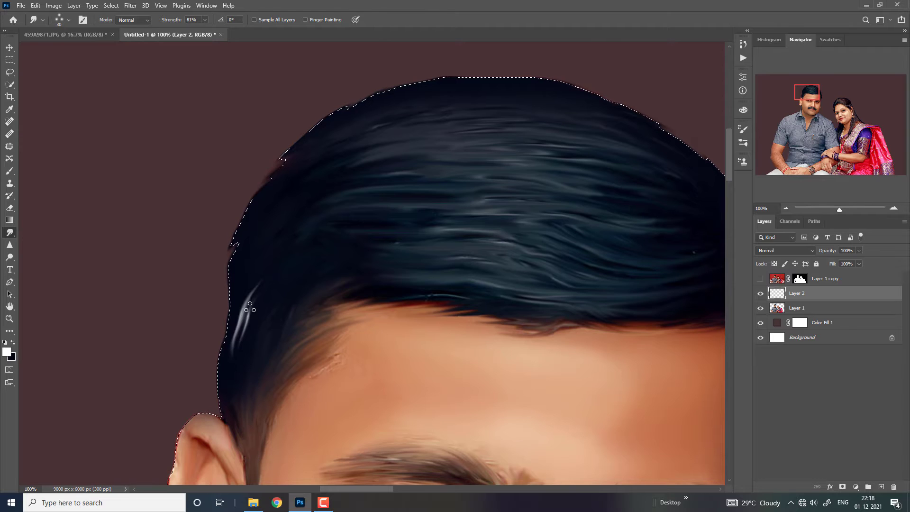
drag(234, 367, 274, 278)
key(ctrl+z)
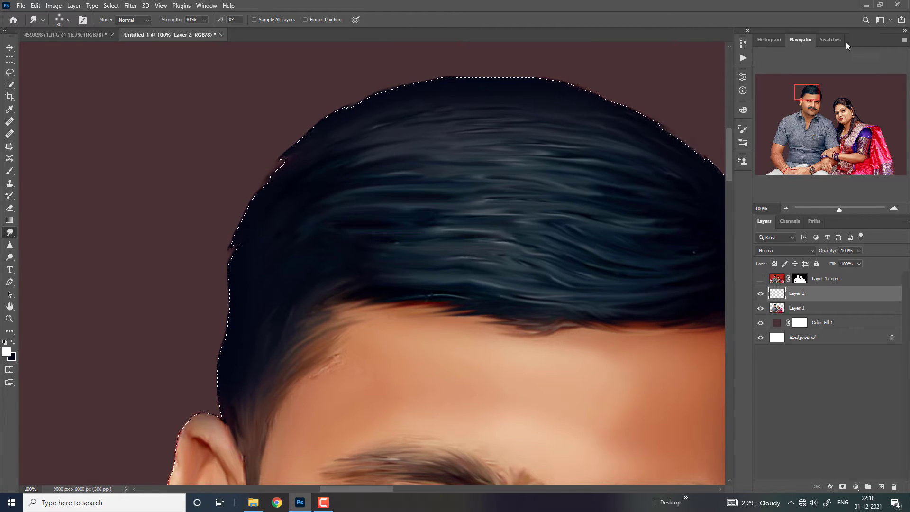
Step: Choose a light-blue swatch for the hair highlights
click(844, 41)
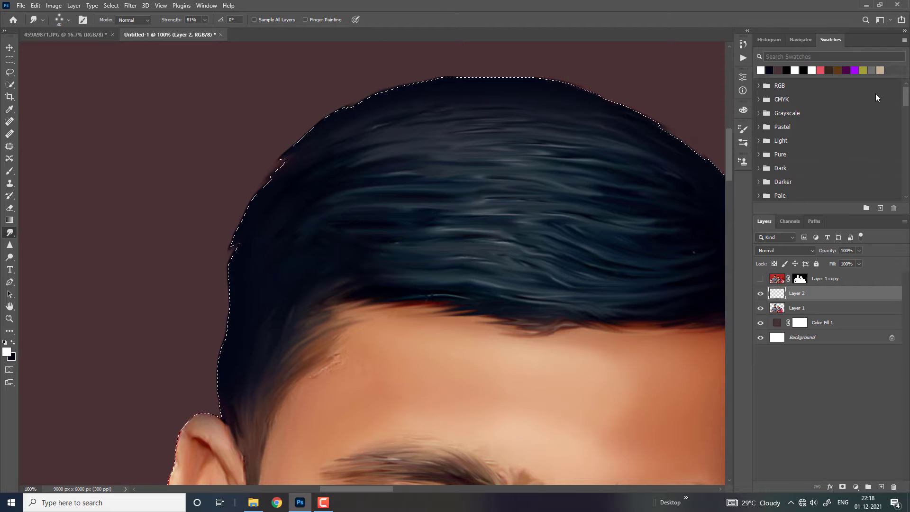
drag(906, 100, 905, 169)
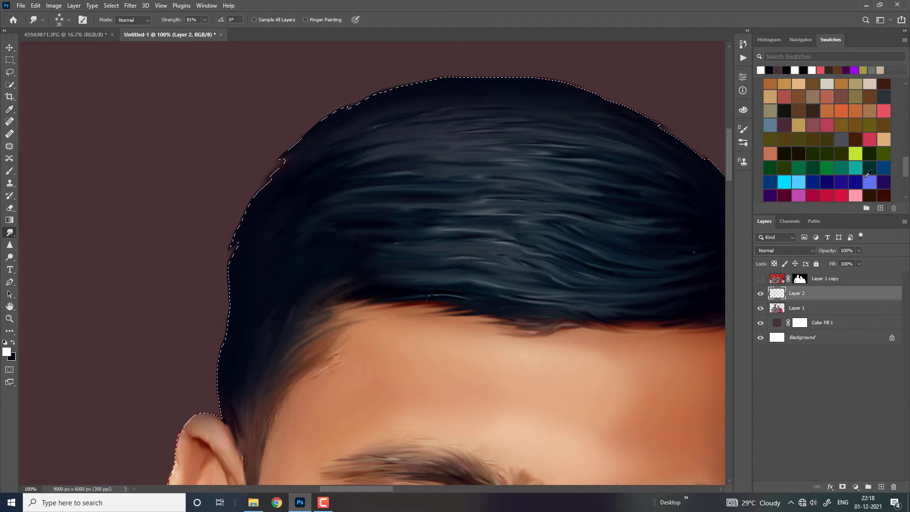
click(807, 180)
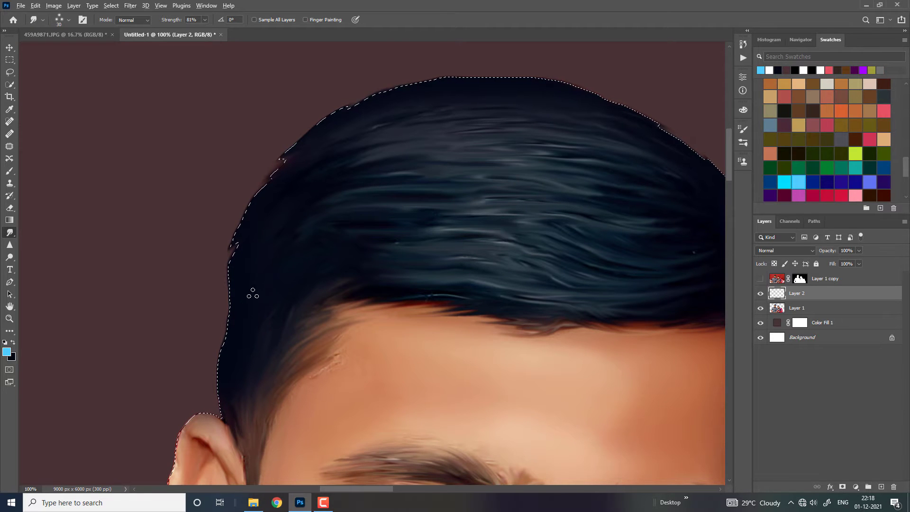
Step: Smudge light-blue streaks through the left temple hair and set Layer 2 opacity to 29%
drag(252, 294, 244, 307)
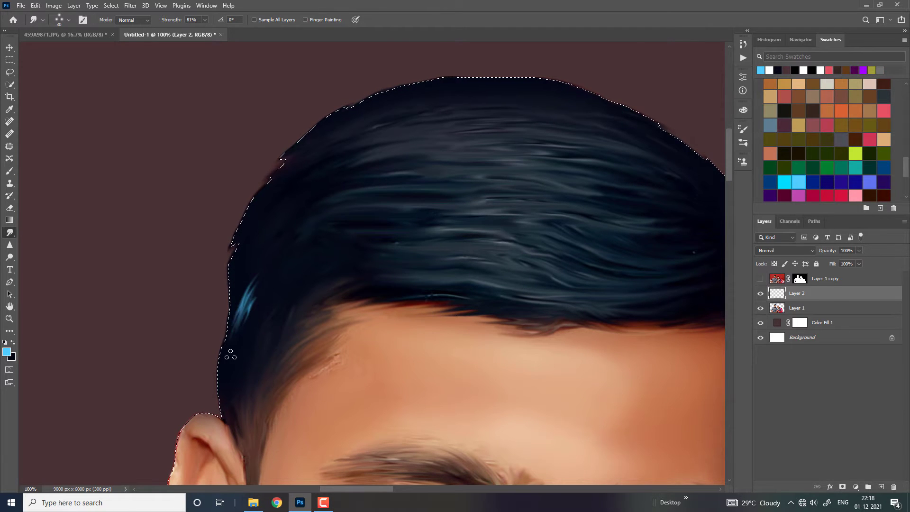
mouse_move(282, 291)
mouse_down()
mouse_move(240, 344)
mouse_move(258, 358)
mouse_up()
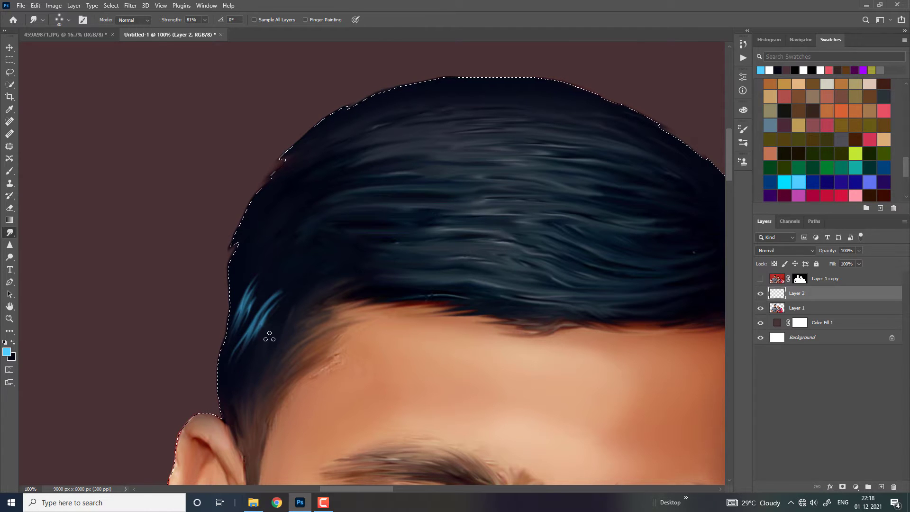
drag(285, 315, 258, 360)
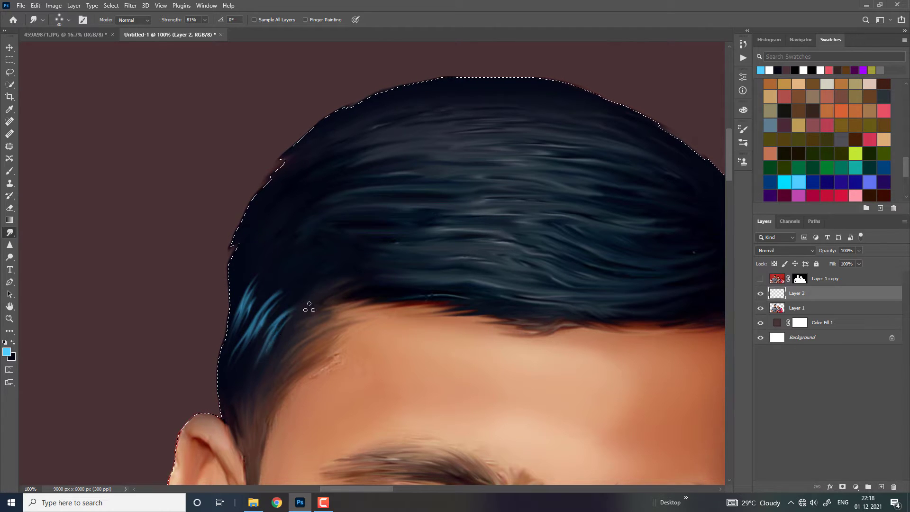
drag(290, 315, 256, 353)
mouse_move(236, 385)
mouse_down()
mouse_move(291, 294)
mouse_move(229, 378)
mouse_move(235, 327)
mouse_move(268, 275)
mouse_up()
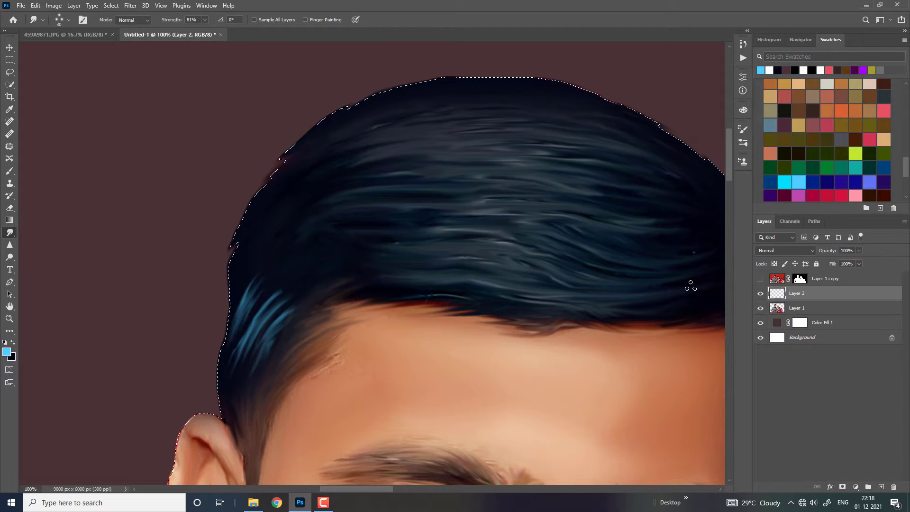
drag(826, 254, 800, 256)
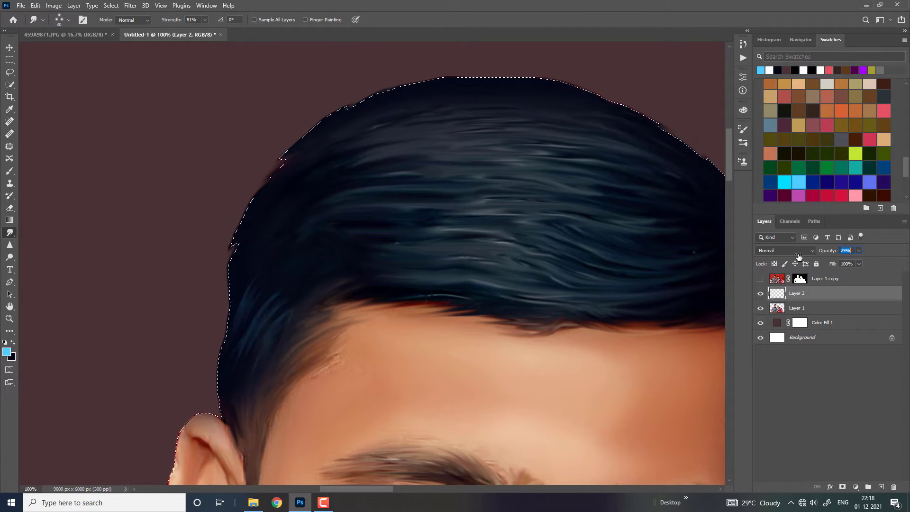
Step: Blend the blue strands into the man's left hairline with three close-up smudge strokes
key(ctrl+minus)
key(ctrl+minus)
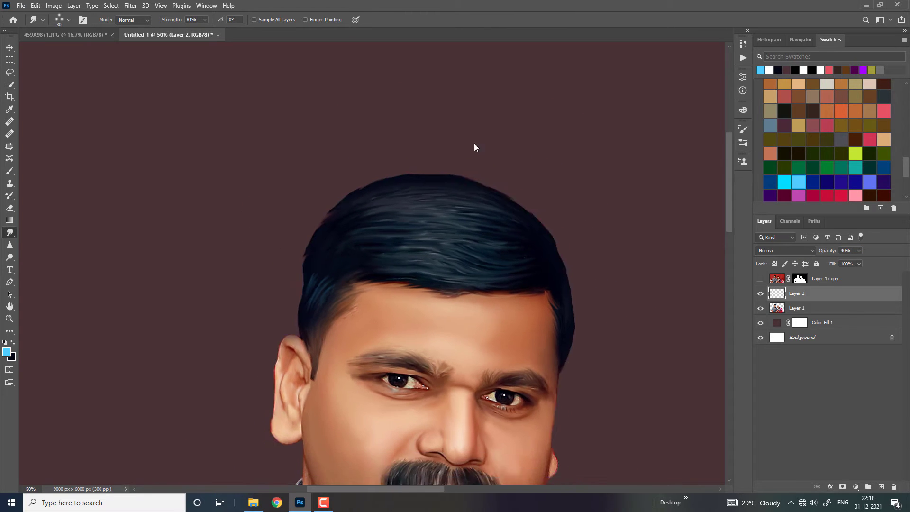
key(ctrl+minus)
key(ctrl+minus)
key(ctrl+minus)
key(ctrl+plus)
key(ctrl+plus)
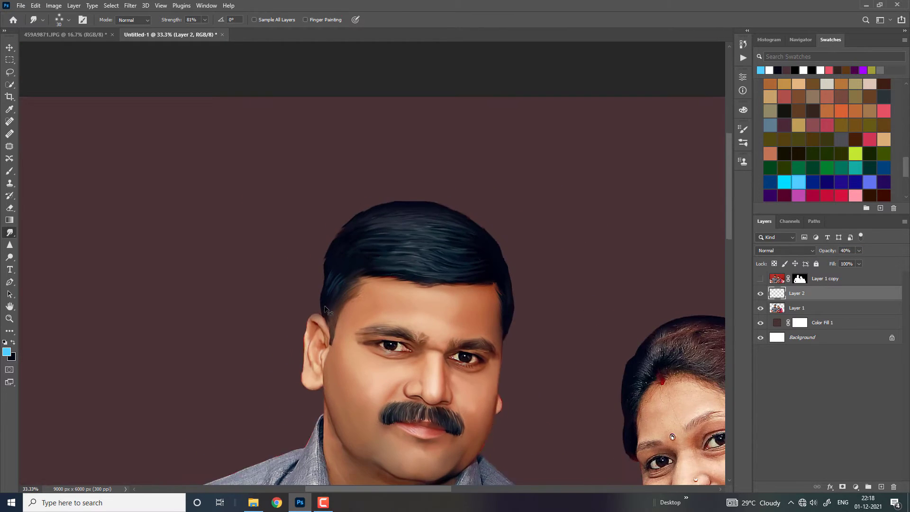
key(ctrl+plus)
key(ctrl+plus)
key(ctrl+plus)
key(bracketright)
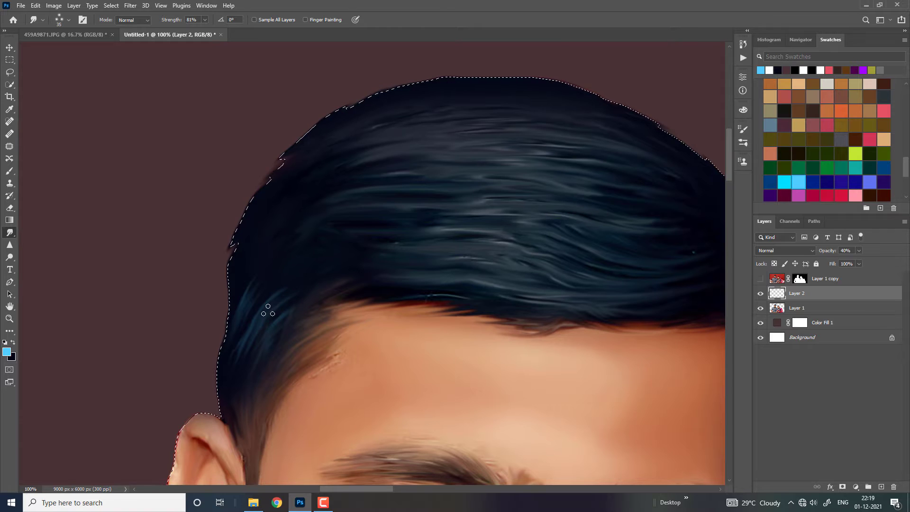
drag(265, 294, 252, 277)
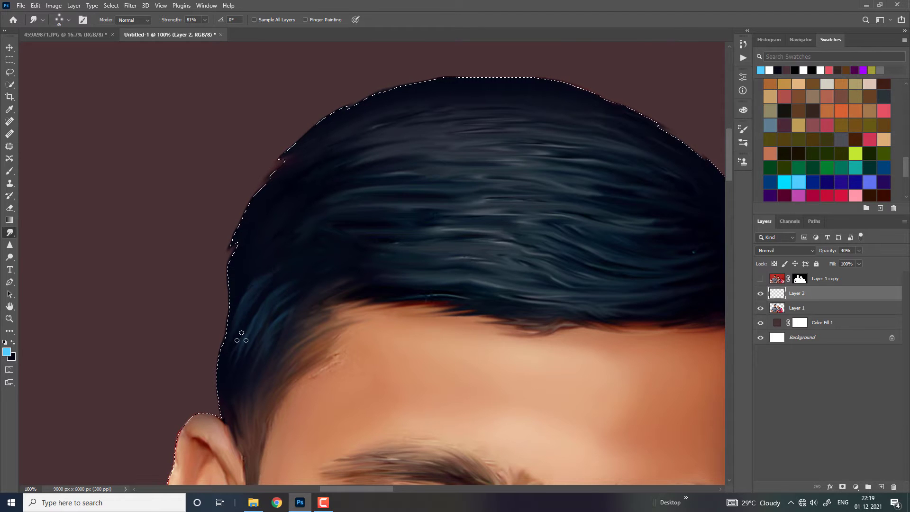
drag(251, 327, 266, 308)
drag(240, 356, 235, 346)
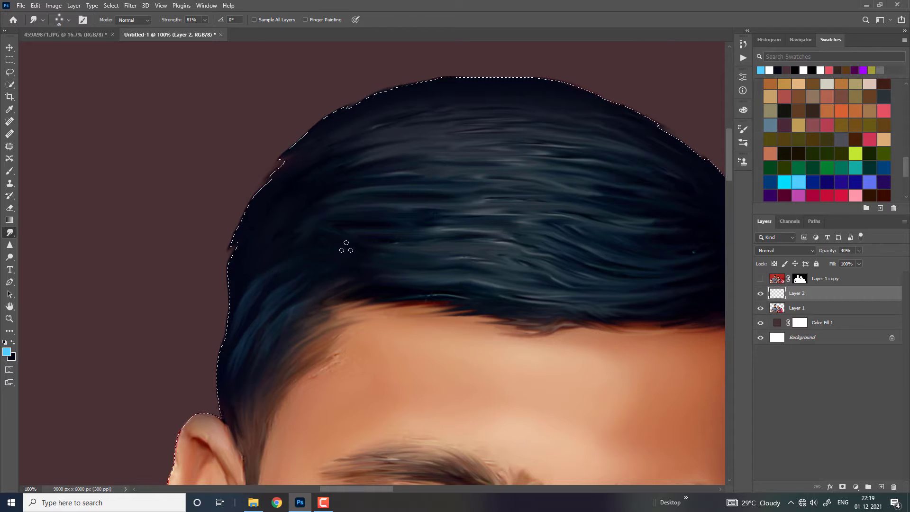
key(ctrl+minus)
key(ctrl+minus)
key(ctrl+minus)
key(ctrl+minus)
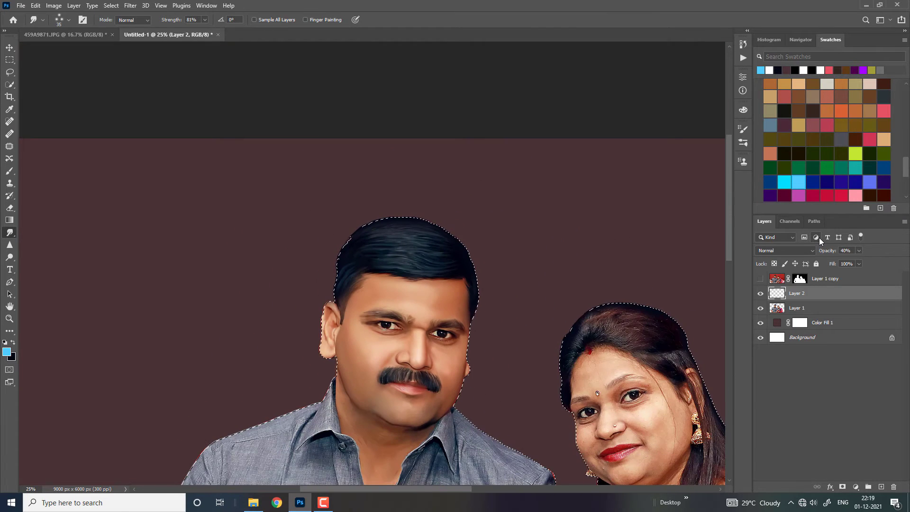
key(ctrl+minus)
key(ctrl+plus)
Step: Resize the Smudge brush and pull faint blue strands down the man's right hair edge
key(ctrl+plus)
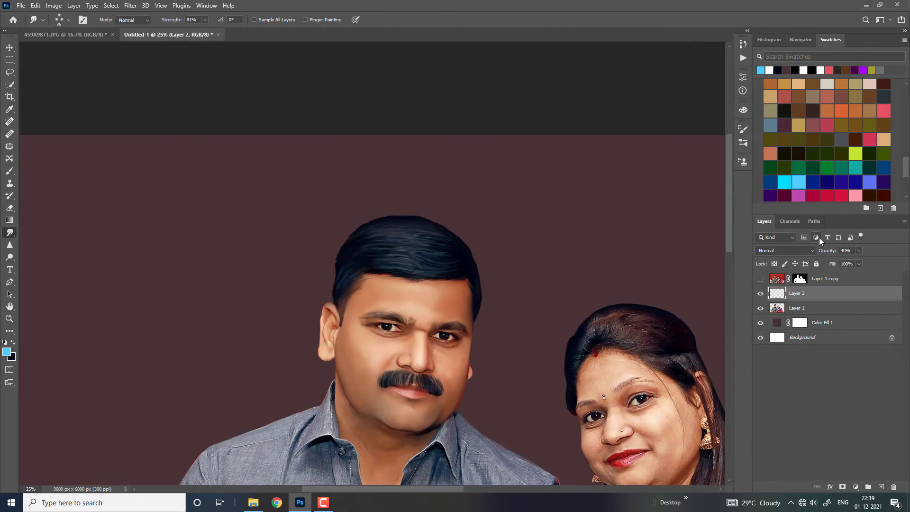
key(ctrl+plus)
key(ctrl+plus)
key(ctrl+plus)
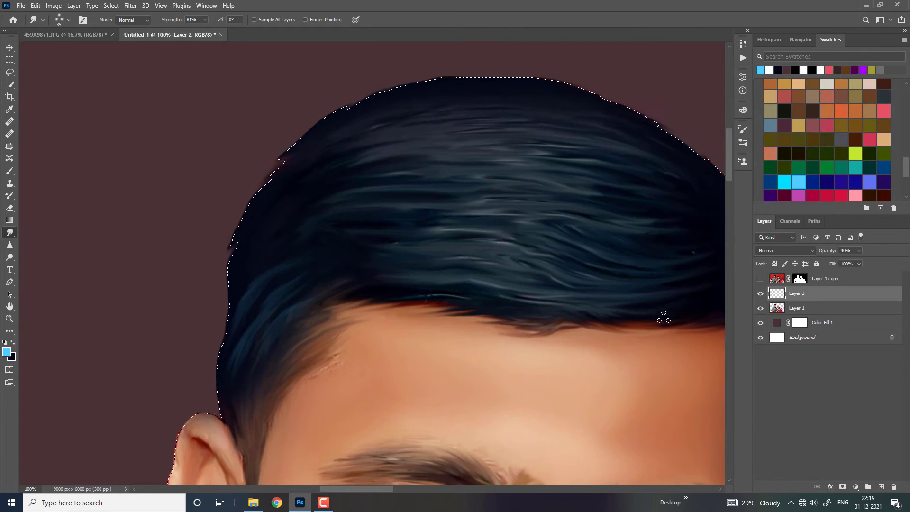
drag(495, 233, 444, 196)
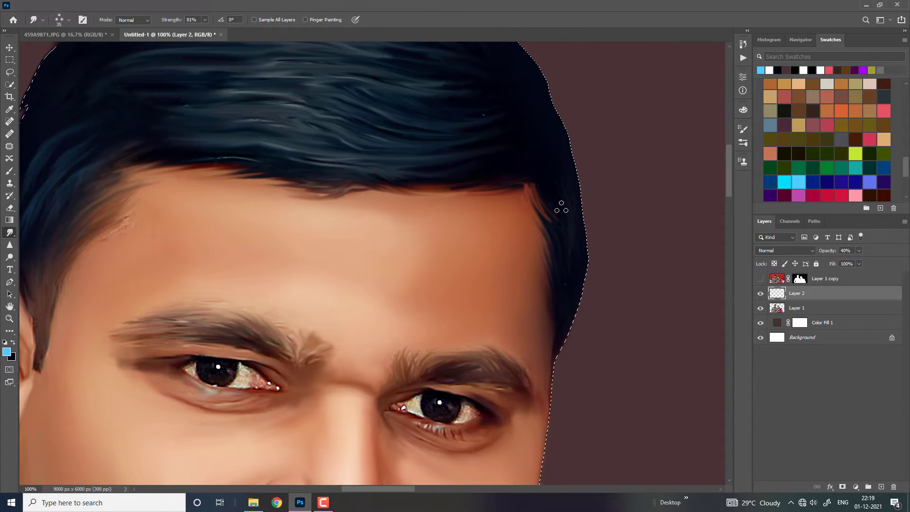
alt+right_click(559, 206)
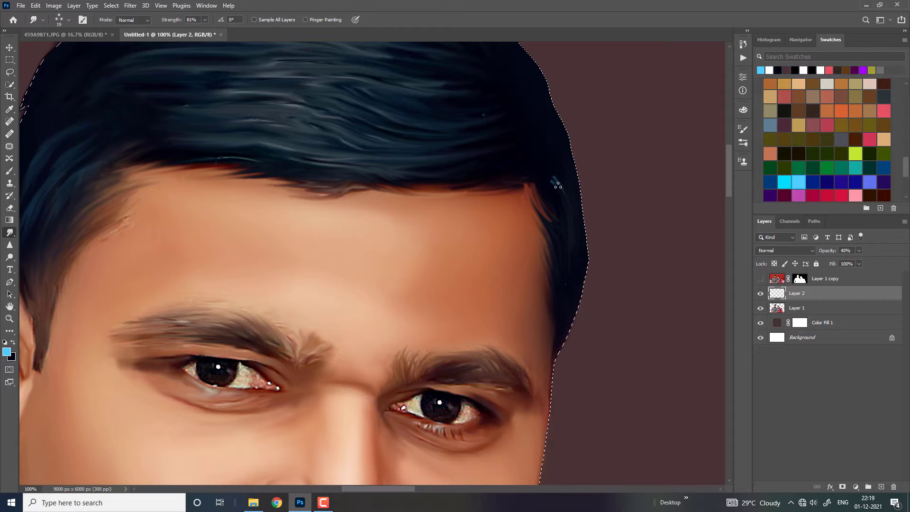
alt+right_click(558, 185)
drag(558, 185, 568, 171)
alt+right_click(569, 178)
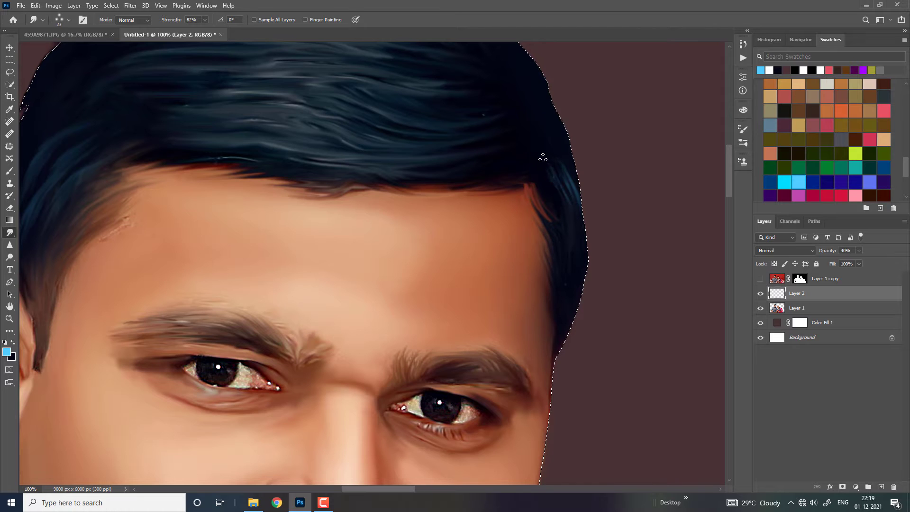
mouse_move(579, 271)
mouse_down()
mouse_move(573, 247)
mouse_move(575, 298)
mouse_up()
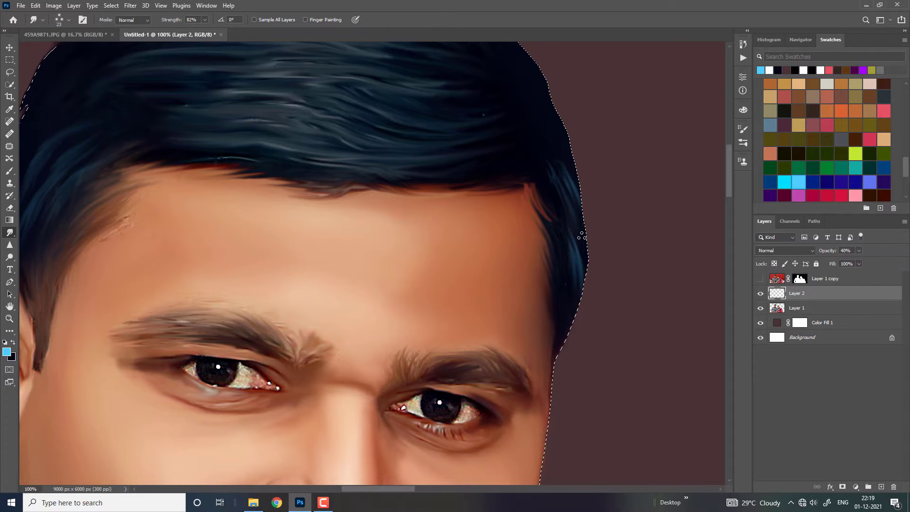
drag(582, 234, 588, 257)
drag(563, 290, 555, 251)
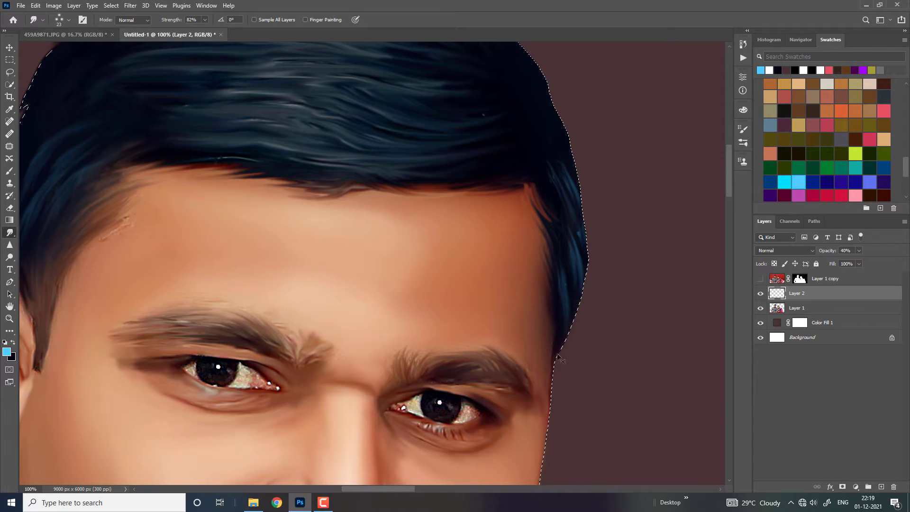
key(ctrl+minus)
key(ctrl+minus)
key(ctrl+minus)
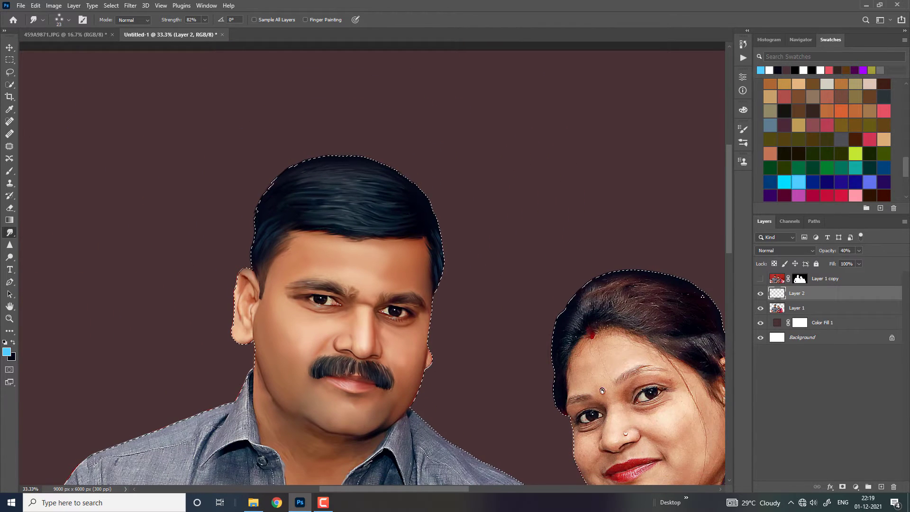
Step: Undo the stray blue streak at the left hair edge and deselect with Ctrl+D
key(bracketright)
key(bracketright)
key(bracketright)
key(bracketright)
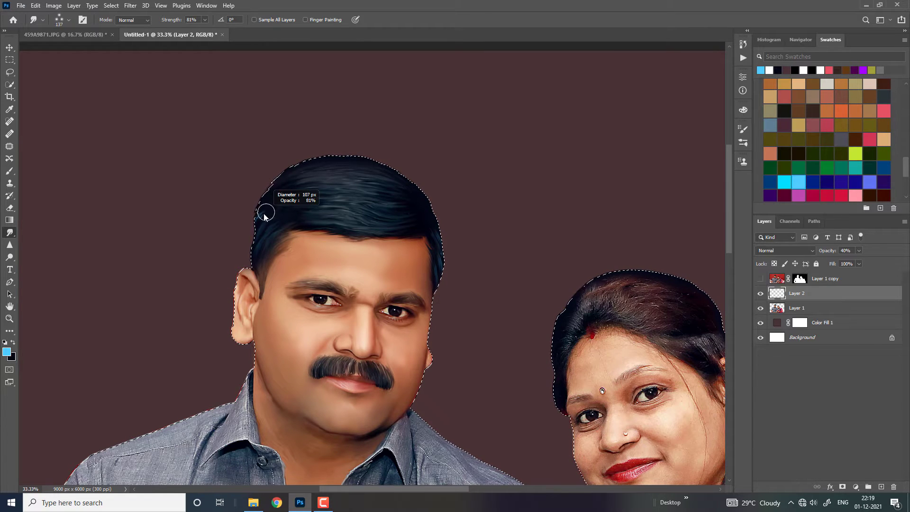
mouse_move(265, 211)
mouse_down()
mouse_move(258, 216)
mouse_move(275, 207)
mouse_up()
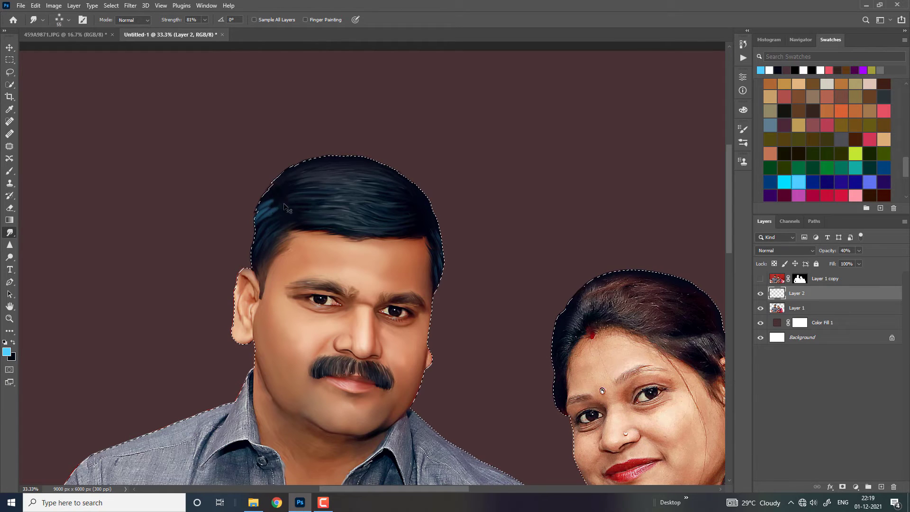
key(ctrl+z)
drag(266, 209, 255, 225)
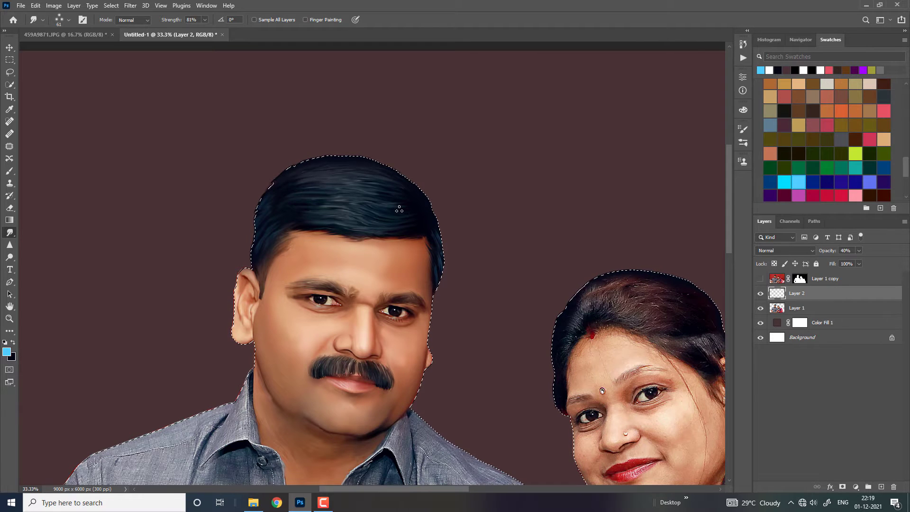
key(ctrl+d)
key(ctrl+minus)
Step: Zoom to 200% on the woman's forehead via the Navigator and select Layer 1
key(ctrl+plus)
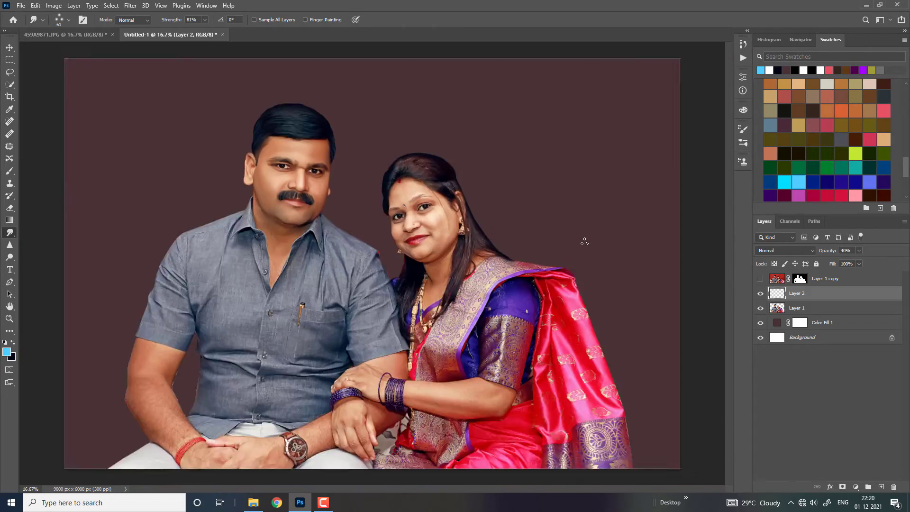
key(ctrl+plus)
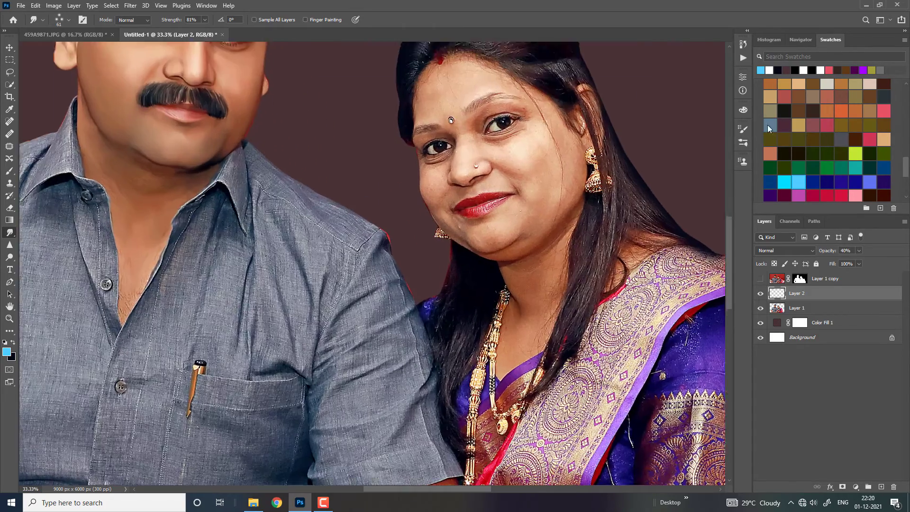
key(ctrl+plus)
click(801, 39)
mouse_move(830, 97)
mouse_down()
mouse_move(845, 110)
mouse_move(842, 101)
mouse_up()
key(ctrl+plus)
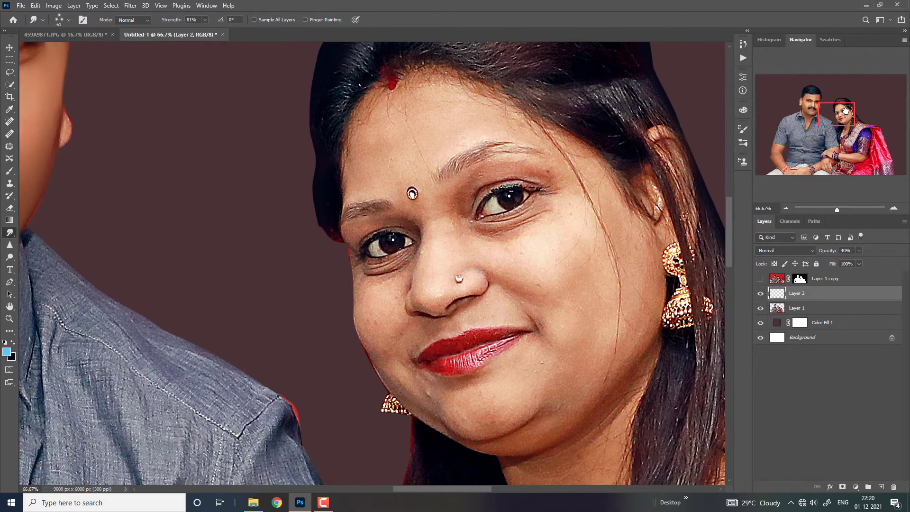
key(ctrl+plus)
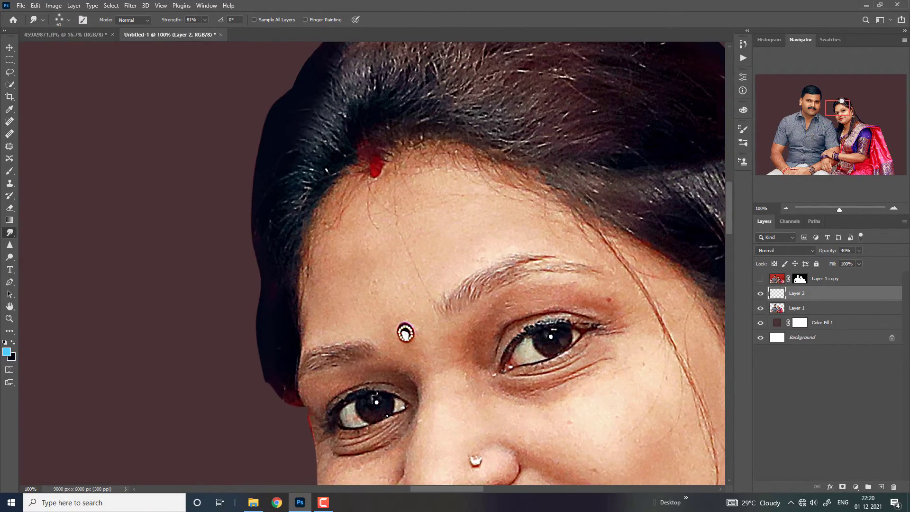
key(ctrl+plus)
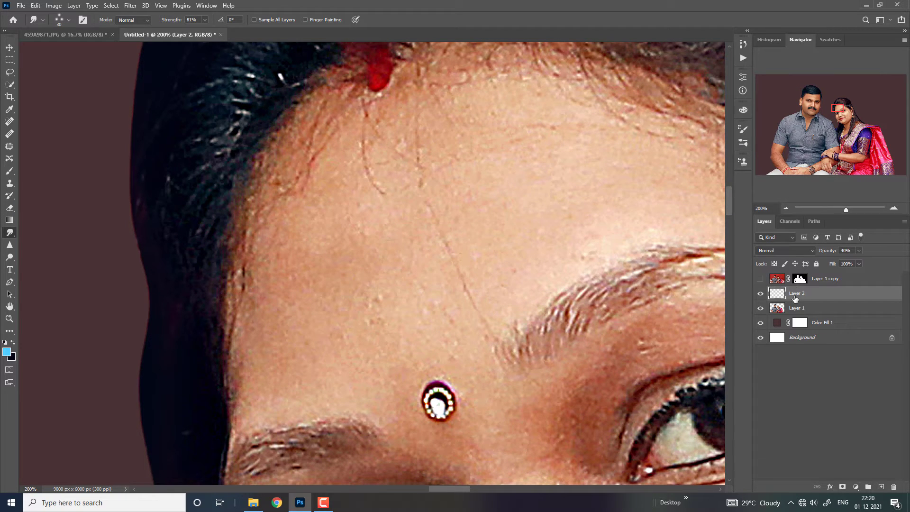
click(797, 308)
Step: Sweep the woman's left-side hair into long curved smudged strands
drag(238, 119, 158, 183)
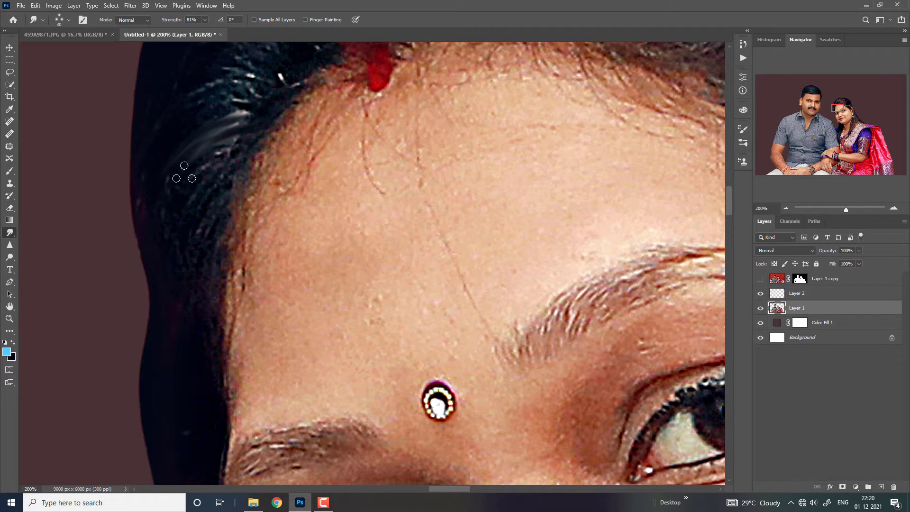
mouse_move(237, 139)
mouse_down()
mouse_move(171, 204)
mouse_move(180, 223)
mouse_up()
mouse_move(223, 177)
mouse_down()
mouse_move(183, 264)
mouse_move(174, 345)
mouse_up()
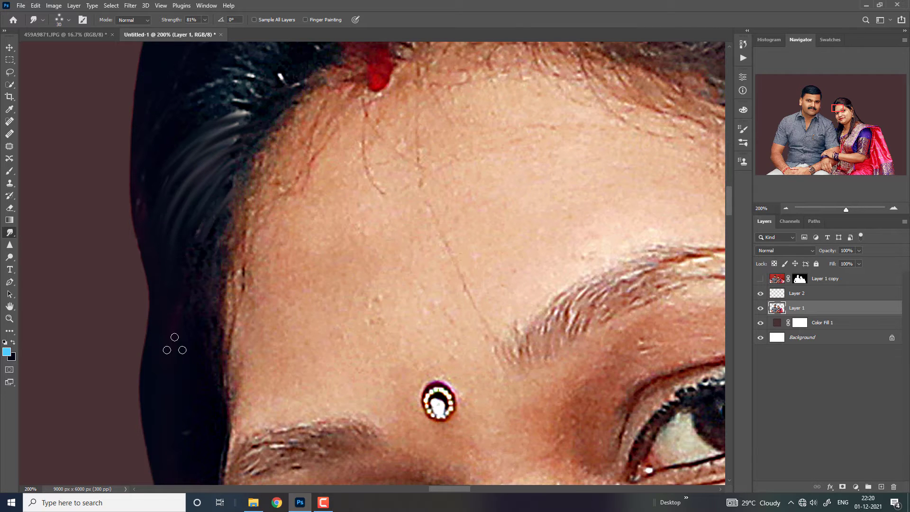
drag(218, 217, 173, 266)
drag(214, 227, 215, 258)
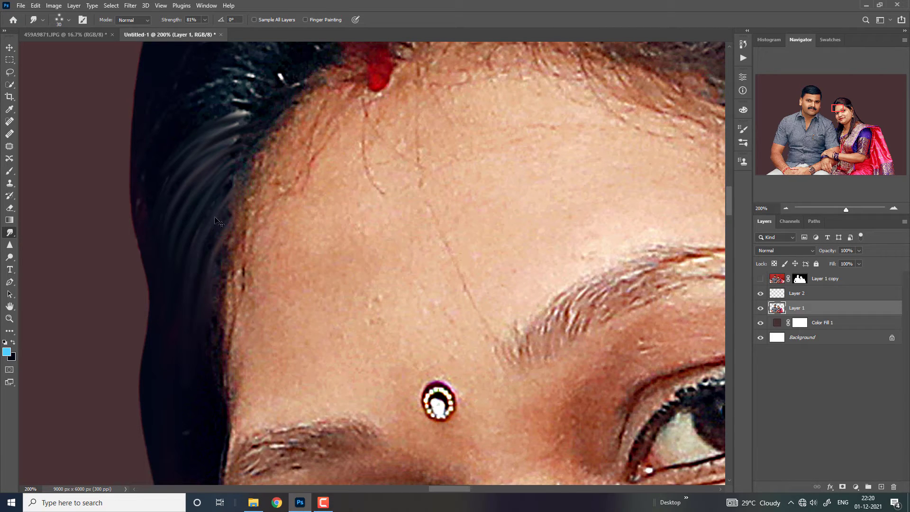
key(ctrl+minus)
drag(316, 181, 276, 199)
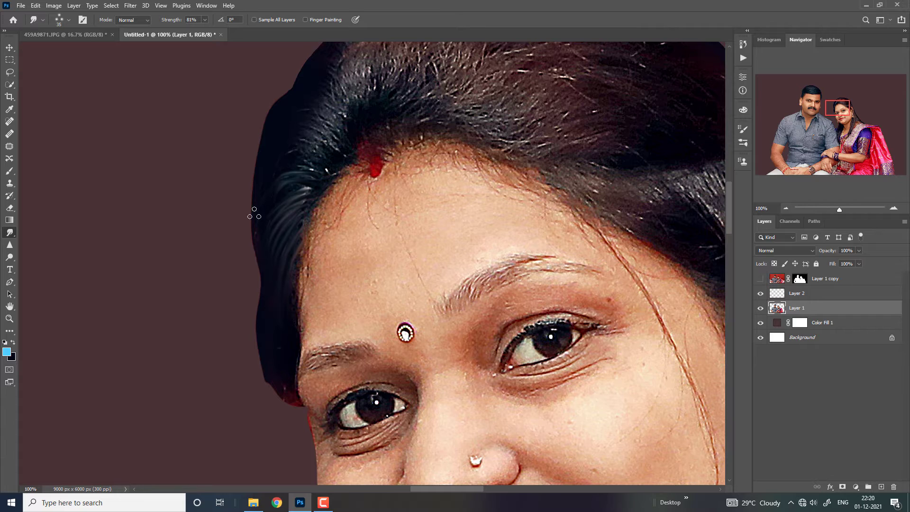
drag(323, 166, 287, 174)
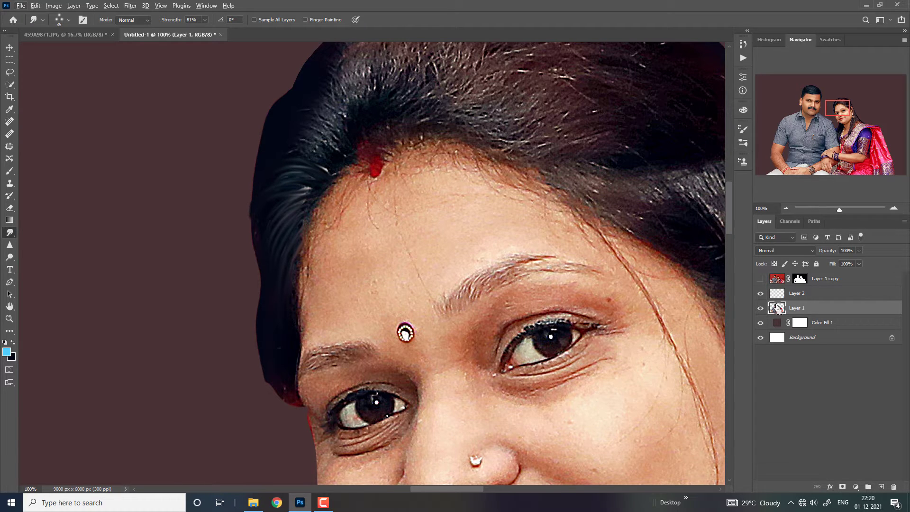
Step: Load Layer 1's outline as a selection and smooth the left hairline into streaks
ctrl+click(777, 309)
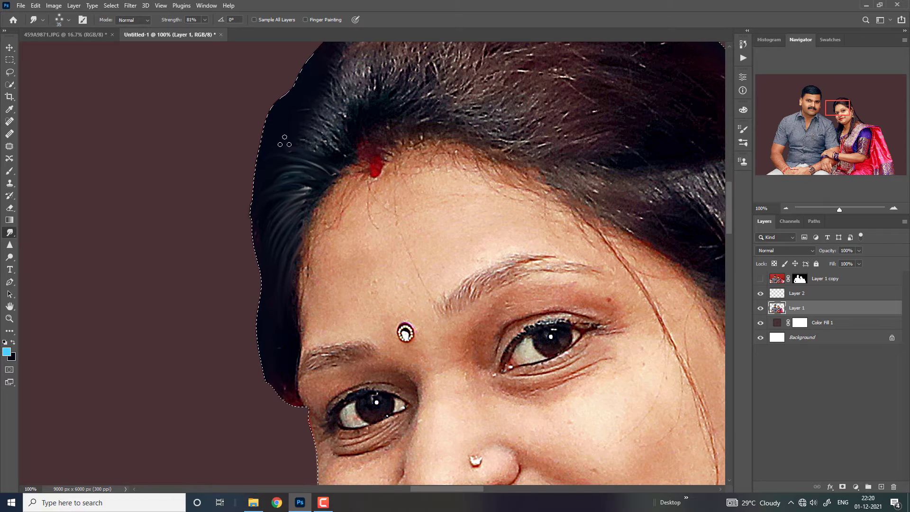
mouse_move(285, 140)
mouse_down()
mouse_move(338, 133)
mouse_move(290, 109)
mouse_move(324, 124)
mouse_up()
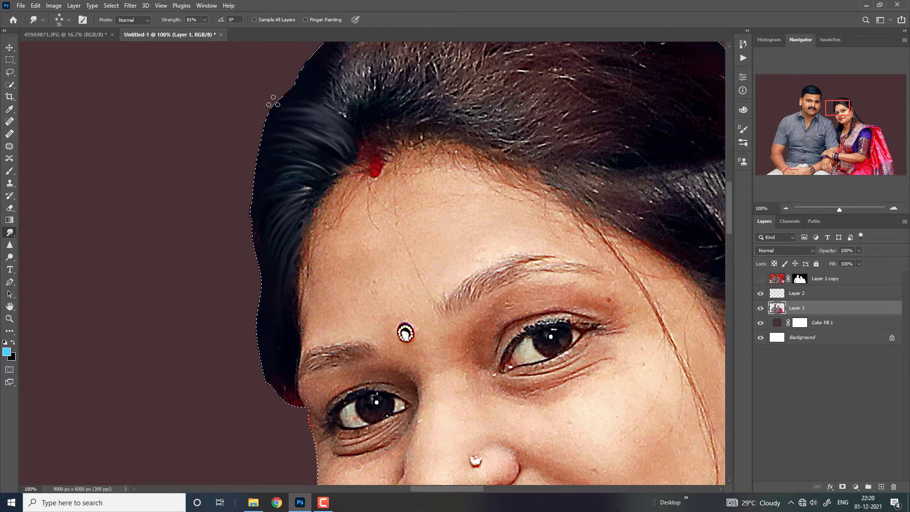
mouse_move(273, 100)
mouse_down()
mouse_move(327, 108)
mouse_move(366, 136)
mouse_up()
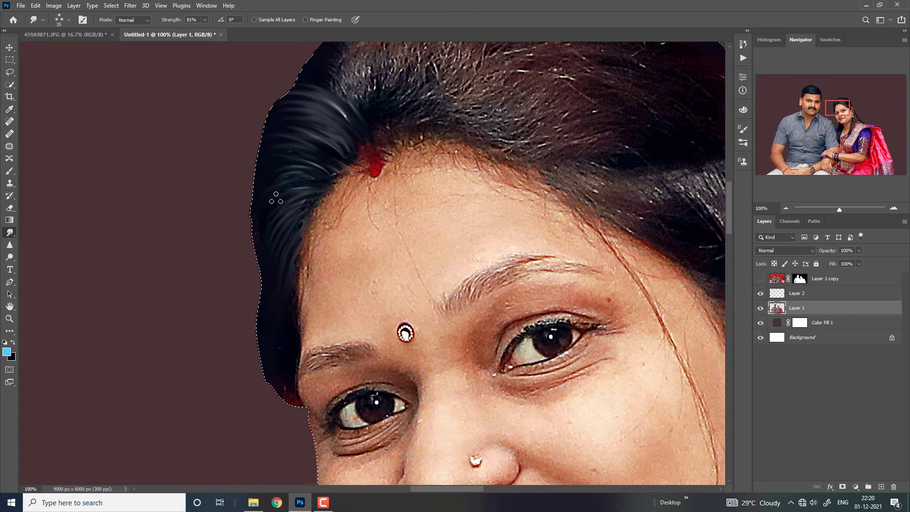
scroll(324, 159, down, 5)
scroll(325, 159, left, 2)
drag(310, 215, 323, 247)
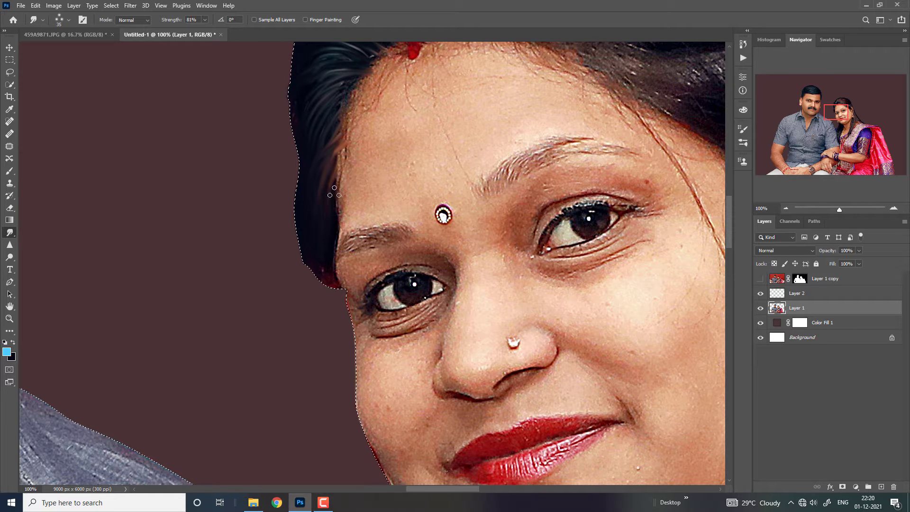
mouse_move(335, 223)
mouse_down()
mouse_move(322, 179)
mouse_move(338, 124)
mouse_up()
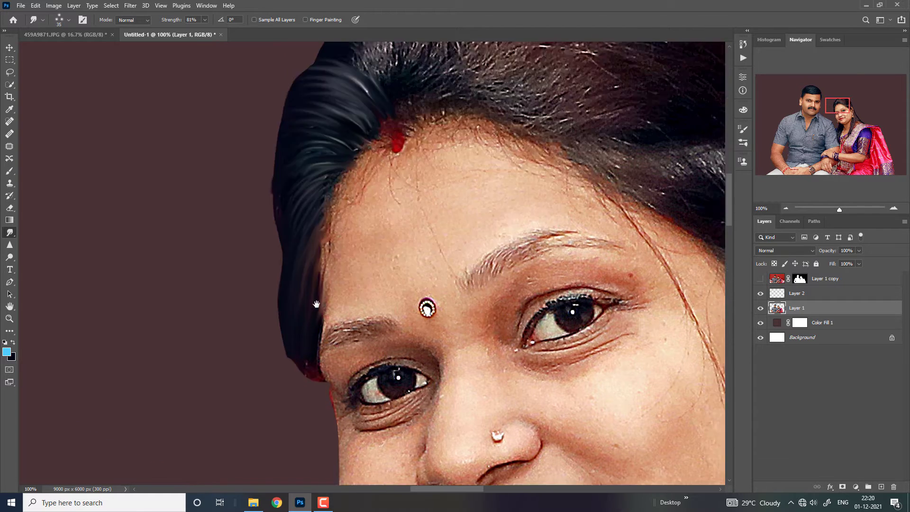
Step: Pull crown hair up and right across the head, then leftward at upper right with brush 53
drag(318, 224, 227, 356)
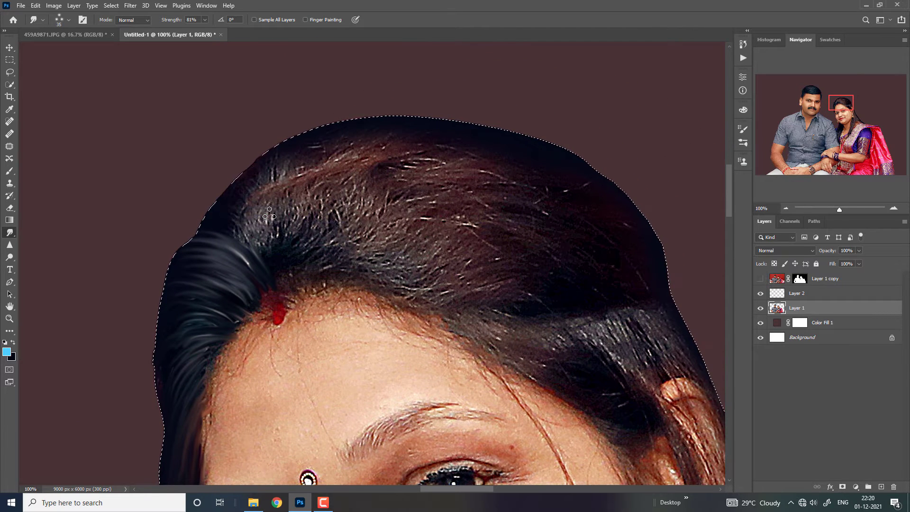
drag(247, 238, 276, 212)
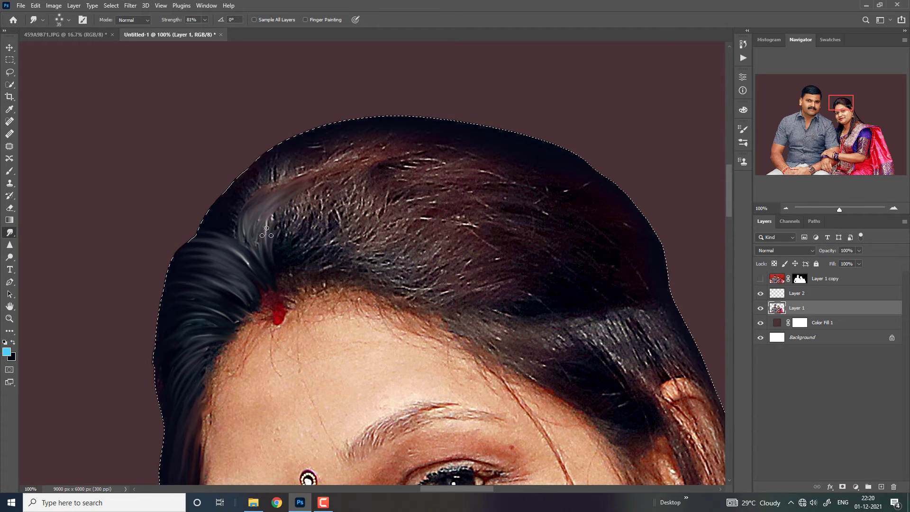
mouse_move(266, 243)
mouse_down()
mouse_move(283, 262)
mouse_move(332, 183)
mouse_up()
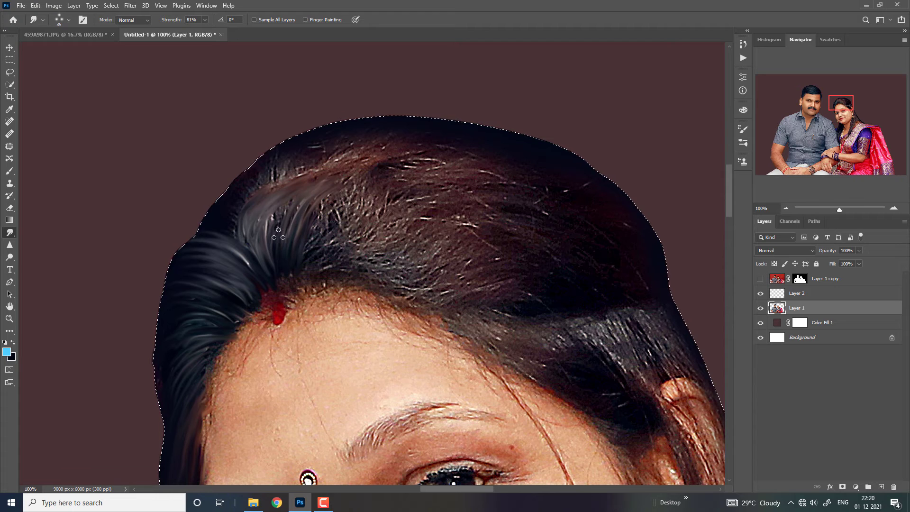
mouse_move(278, 234)
mouse_down()
mouse_move(269, 192)
mouse_move(507, 153)
mouse_up()
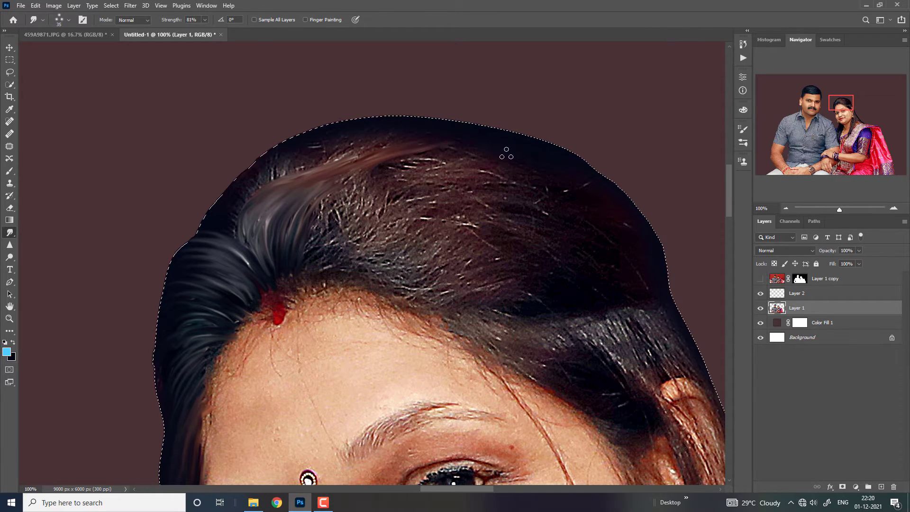
drag(422, 158, 560, 168)
drag(468, 178, 577, 204)
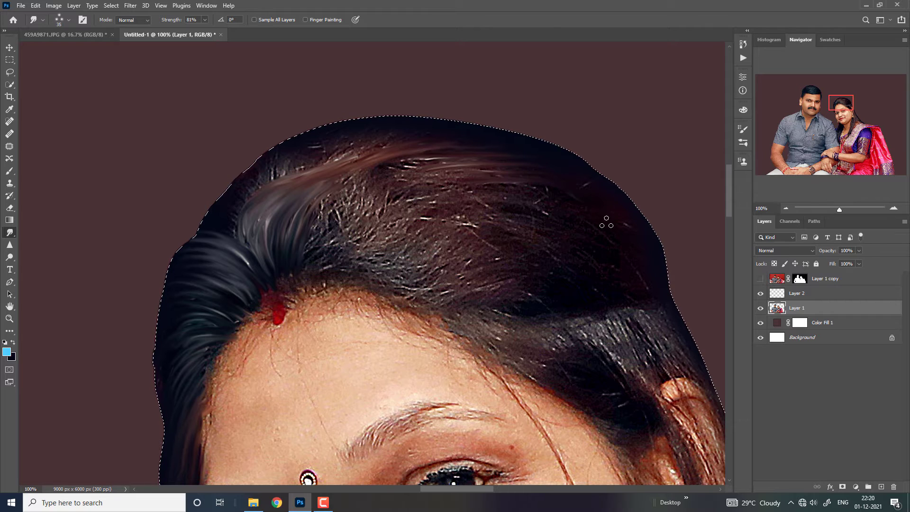
key(bracketright)
key(bracketright)
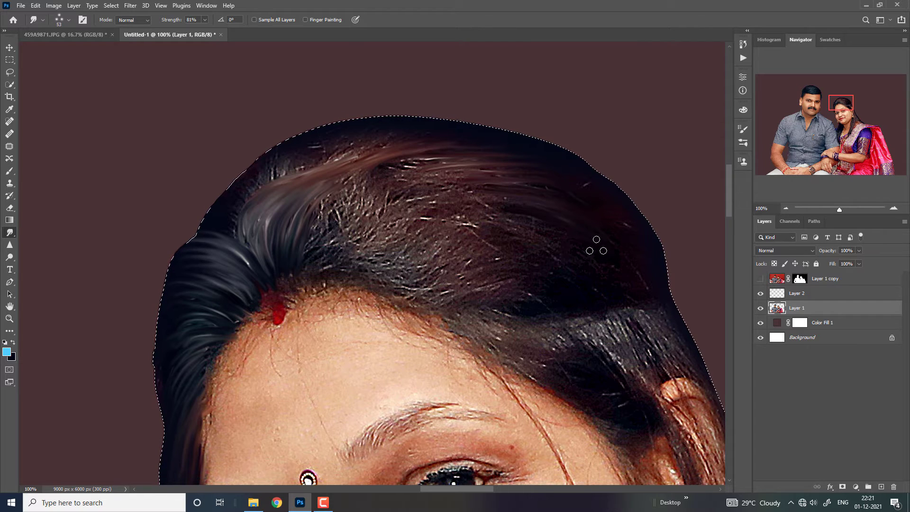
drag(596, 247, 501, 281)
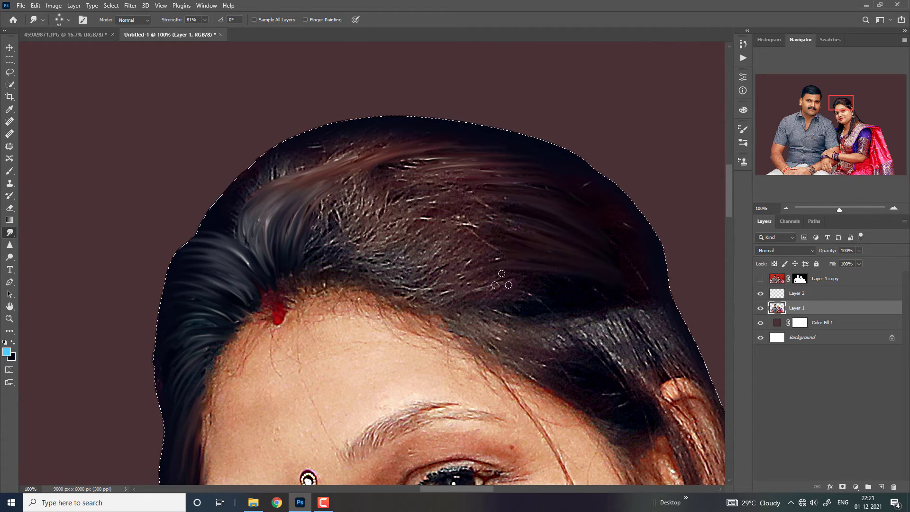
drag(575, 285, 432, 295)
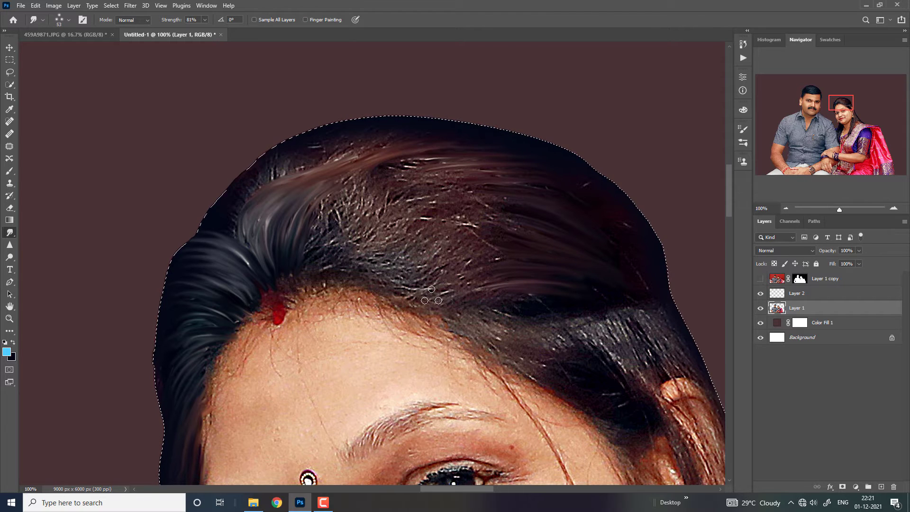
Step: At brush size 43, streak the hair along and above the hairline rightward
key(bracketleft)
drag(374, 275, 464, 287)
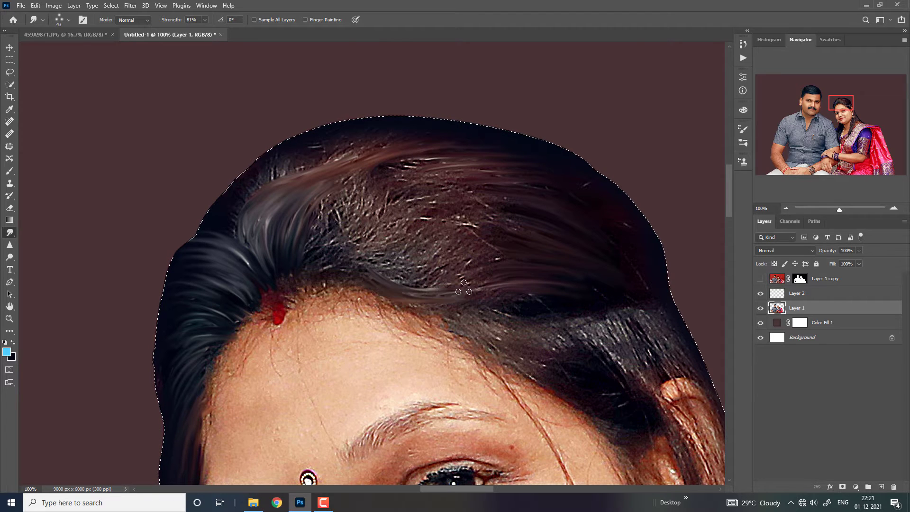
drag(393, 282, 531, 280)
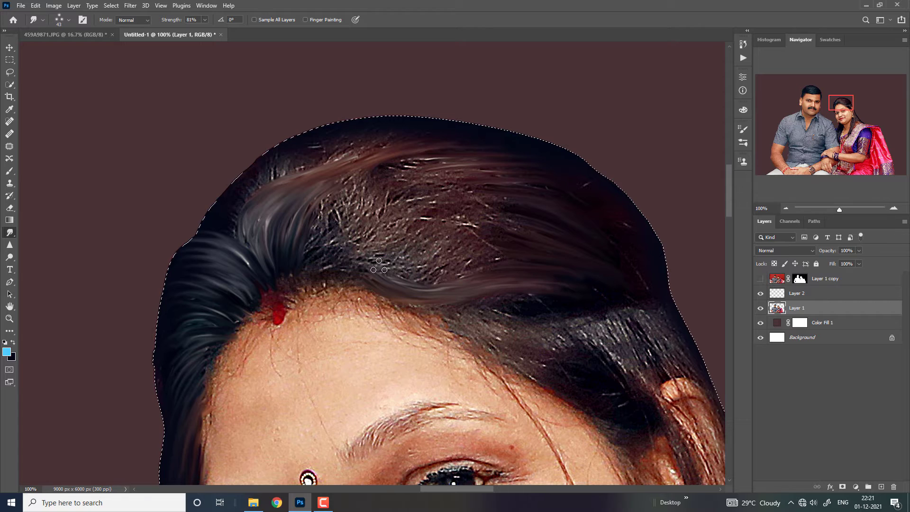
drag(379, 265, 538, 259)
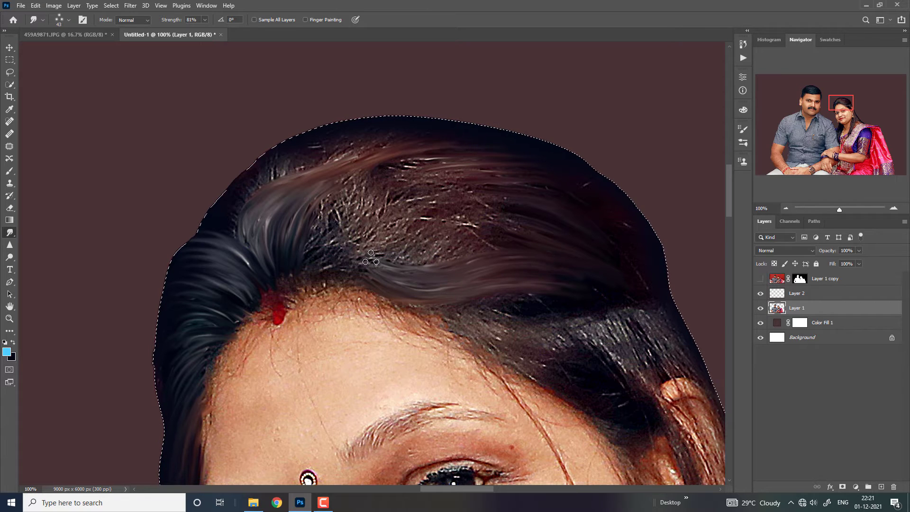
drag(371, 259, 543, 250)
drag(369, 248, 561, 230)
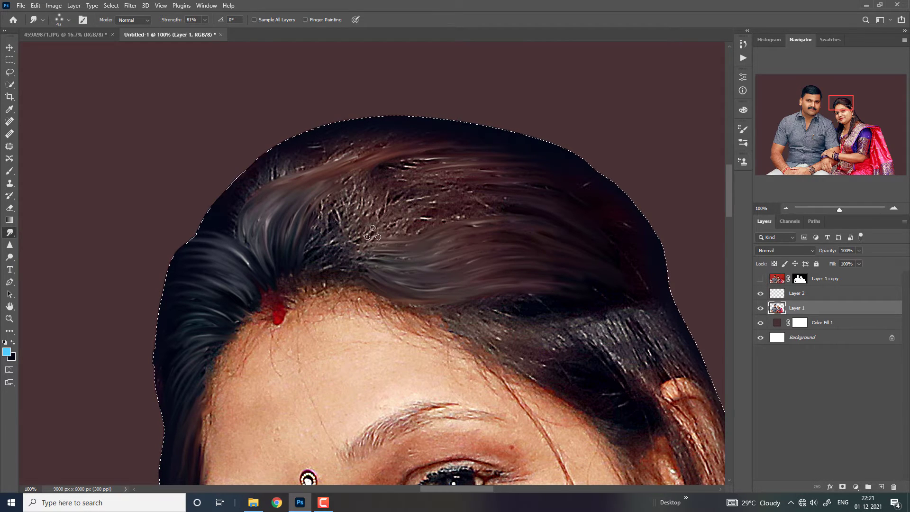
drag(372, 233, 546, 212)
drag(368, 224, 546, 199)
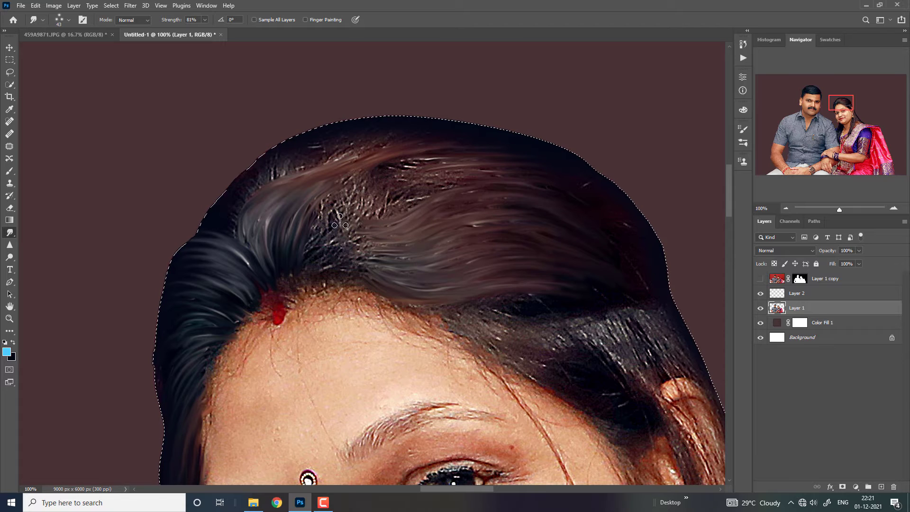
drag(340, 222, 505, 189)
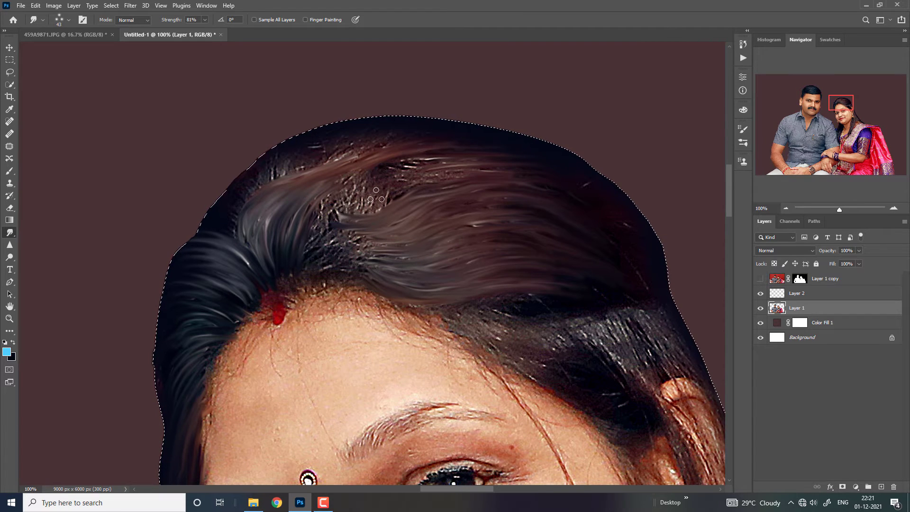
mouse_move(323, 224)
mouse_down()
mouse_move(403, 196)
mouse_move(410, 175)
mouse_up()
drag(332, 199, 445, 164)
mouse_move(376, 199)
mouse_down()
mouse_move(533, 162)
mouse_move(569, 197)
mouse_up()
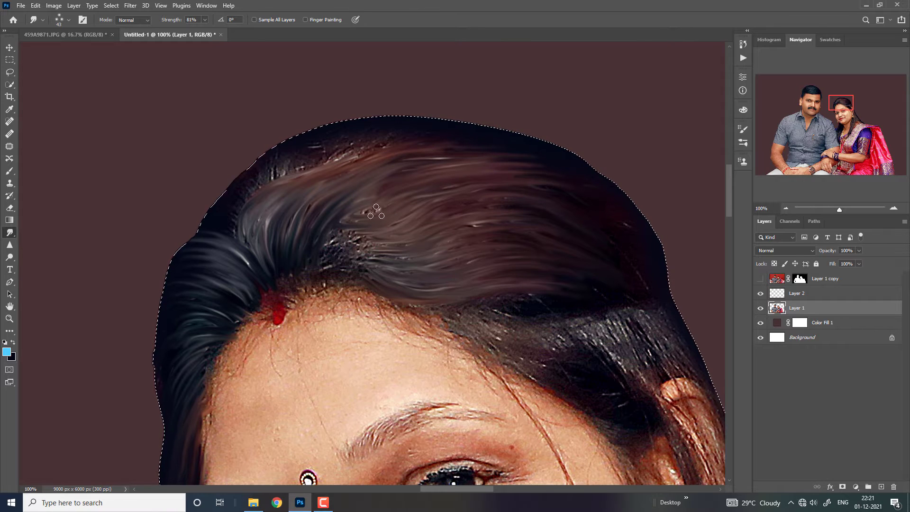
Step: Smooth the dark textured hair patch into rightward streaks
drag(332, 258, 374, 218)
drag(334, 256, 417, 236)
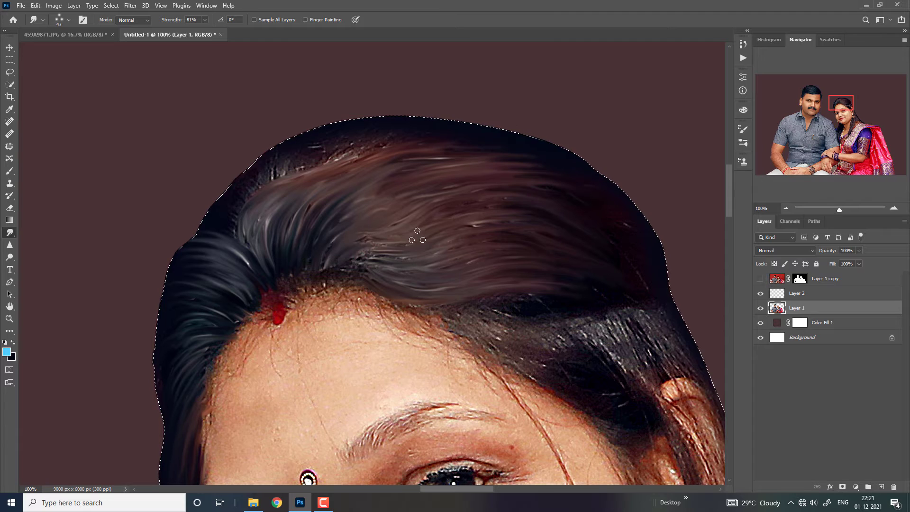
drag(351, 265, 455, 254)
mouse_move(350, 273)
mouse_down()
mouse_move(437, 285)
mouse_move(455, 267)
mouse_move(579, 285)
mouse_up()
drag(458, 256, 556, 246)
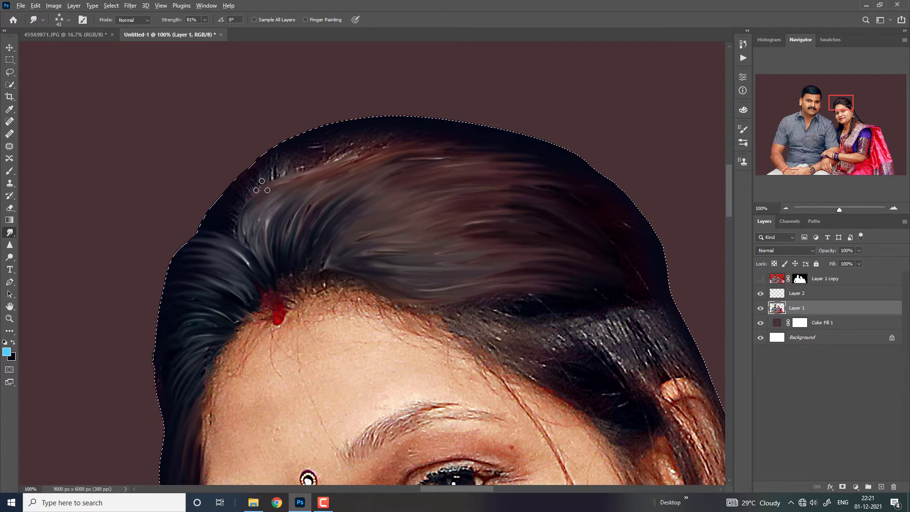
Step: At brush size 35, smear hairline strands upward and smooth the speckled crown top
key(bracketleft)
key(bracketleft)
drag(246, 193, 241, 216)
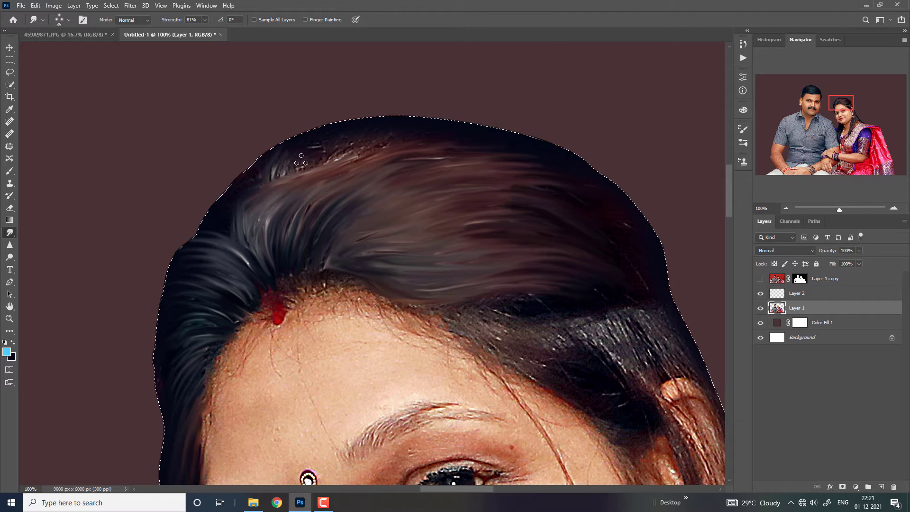
drag(301, 159, 448, 129)
drag(338, 175, 357, 163)
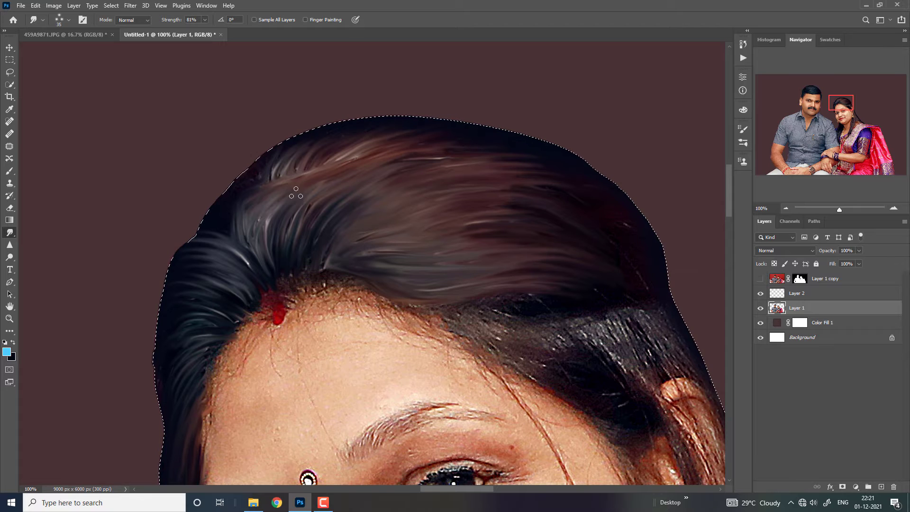
drag(263, 204, 253, 256)
drag(232, 223, 266, 187)
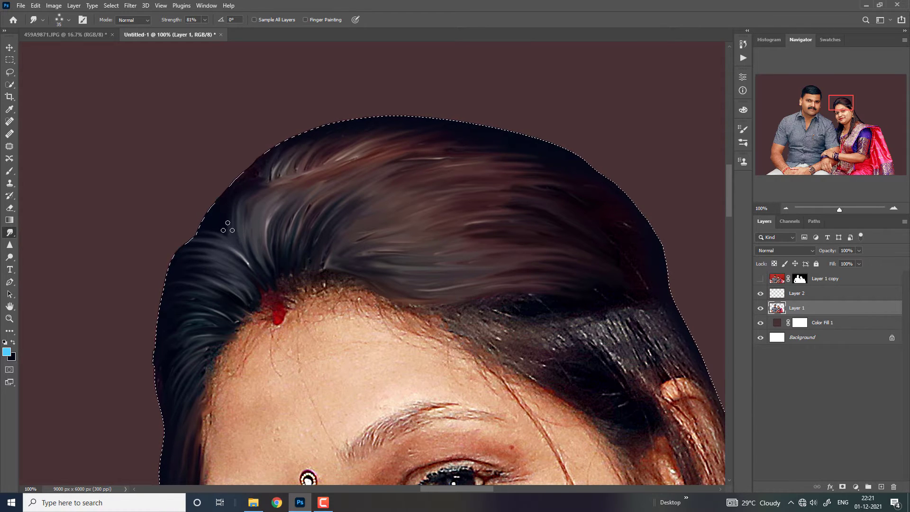
mouse_move(235, 213)
mouse_down()
mouse_move(284, 183)
mouse_move(253, 185)
mouse_move(335, 154)
mouse_up()
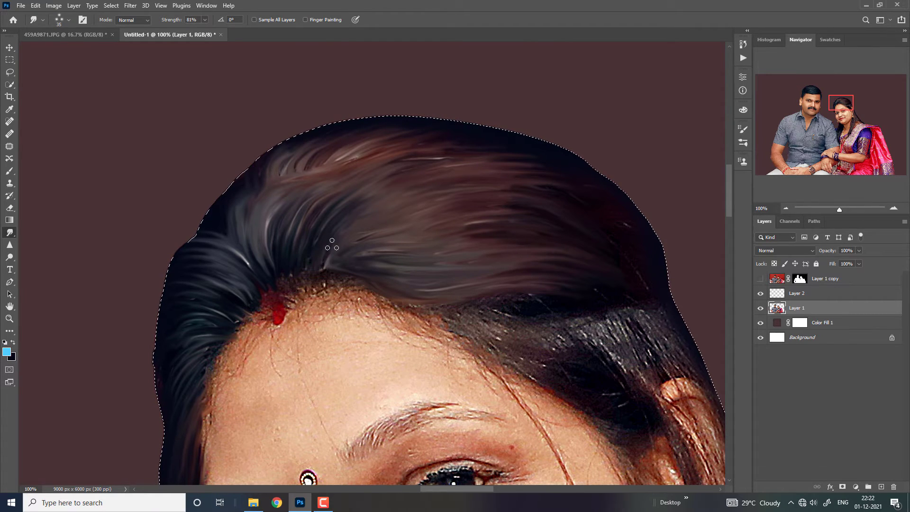
drag(336, 264, 421, 226)
mouse_move(322, 271)
mouse_down()
mouse_move(450, 216)
mouse_move(501, 180)
mouse_up()
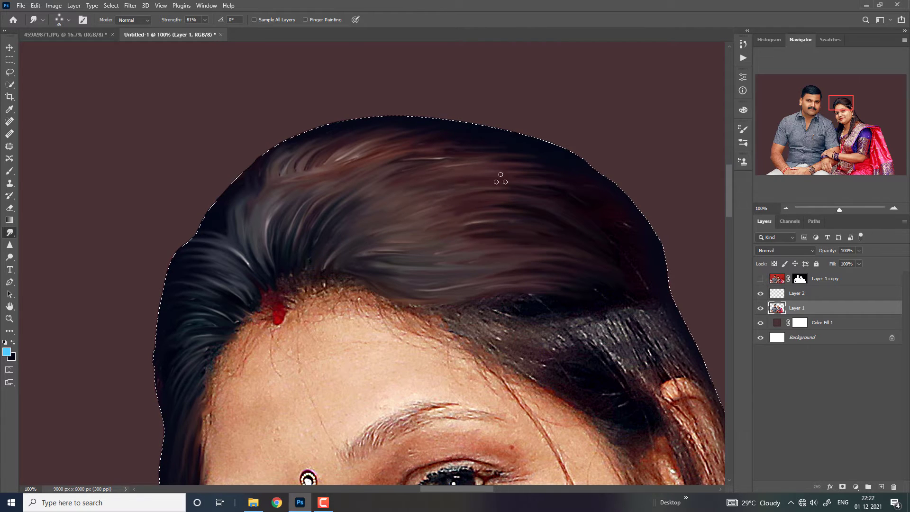
mouse_move(430, 181)
mouse_down()
mouse_move(465, 153)
mouse_move(561, 165)
mouse_move(544, 193)
mouse_up()
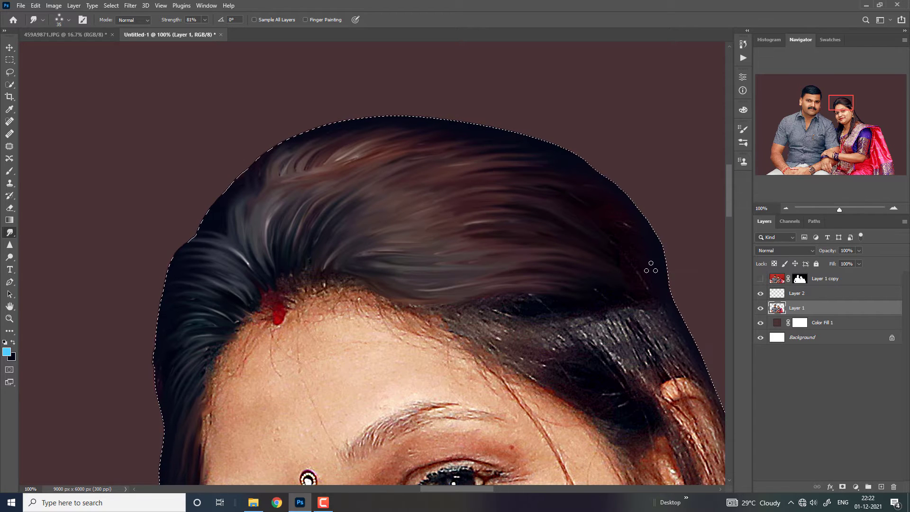
Step: Blend the light streaks into the dark hair band with a slightly larger brush
key(ctrl+minus)
key(ctrl+minus)
key(ctrl+minus)
key(ctrl+minus)
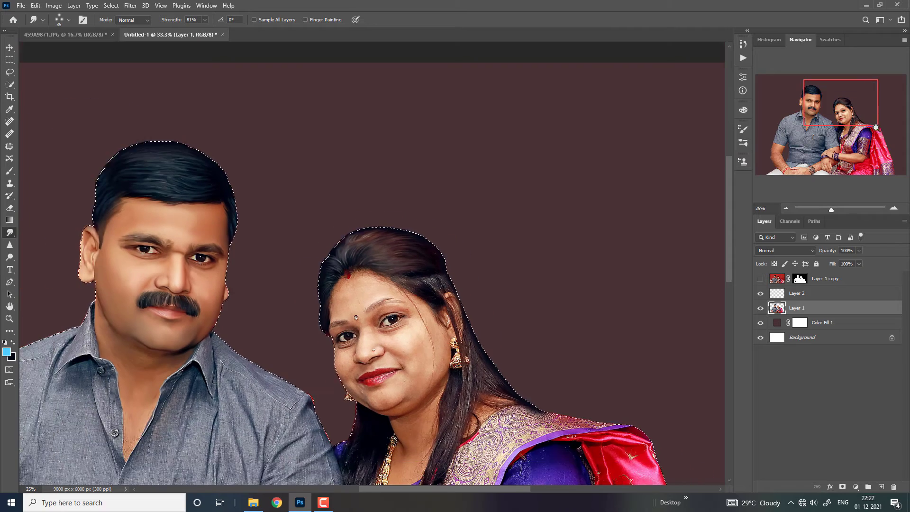
key(ctrl+plus)
key(ctrl+plus)
key(ctrl+plus)
key(ctrl+plus)
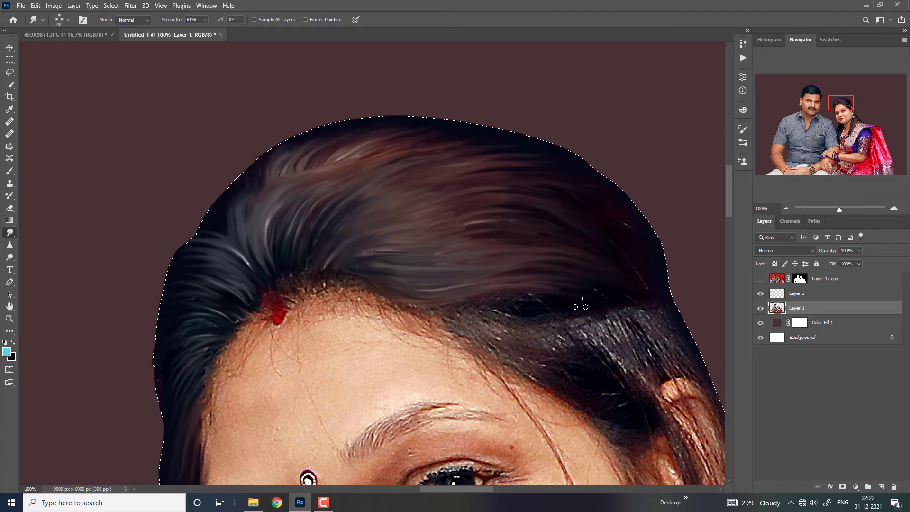
mouse_move(581, 305)
mouse_down()
mouse_move(503, 331)
mouse_move(577, 372)
mouse_move(493, 339)
mouse_move(588, 361)
mouse_move(535, 337)
mouse_move(592, 338)
mouse_move(636, 354)
mouse_move(640, 315)
mouse_up()
key(bracketright)
drag(662, 353, 677, 339)
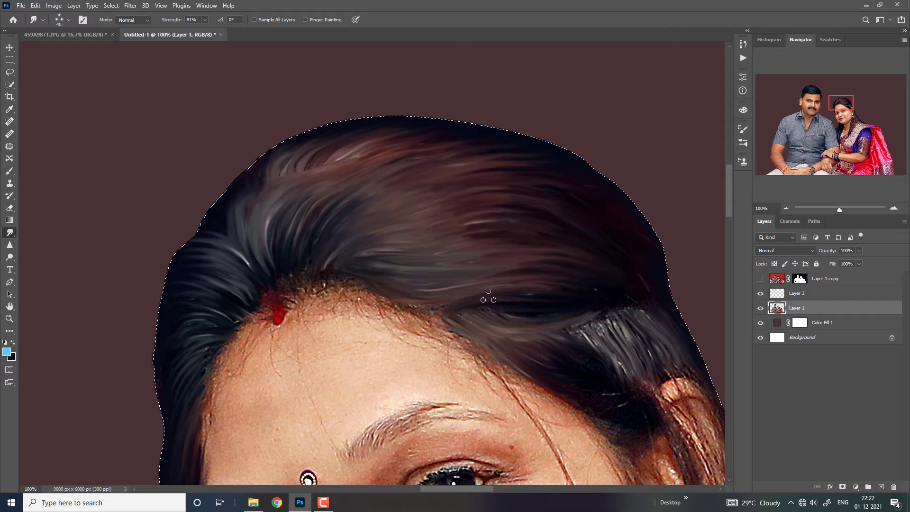
mouse_move(567, 315)
mouse_down()
mouse_move(631, 309)
mouse_move(642, 335)
mouse_up()
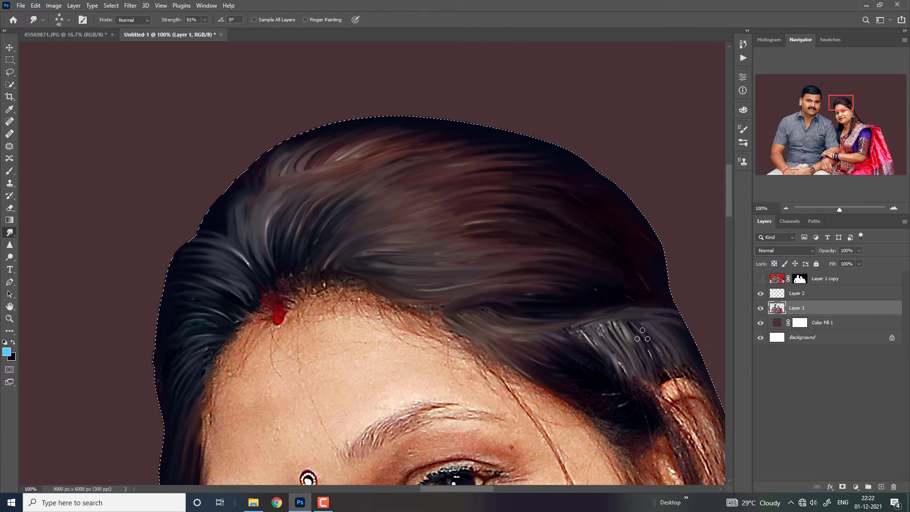
drag(563, 336, 642, 364)
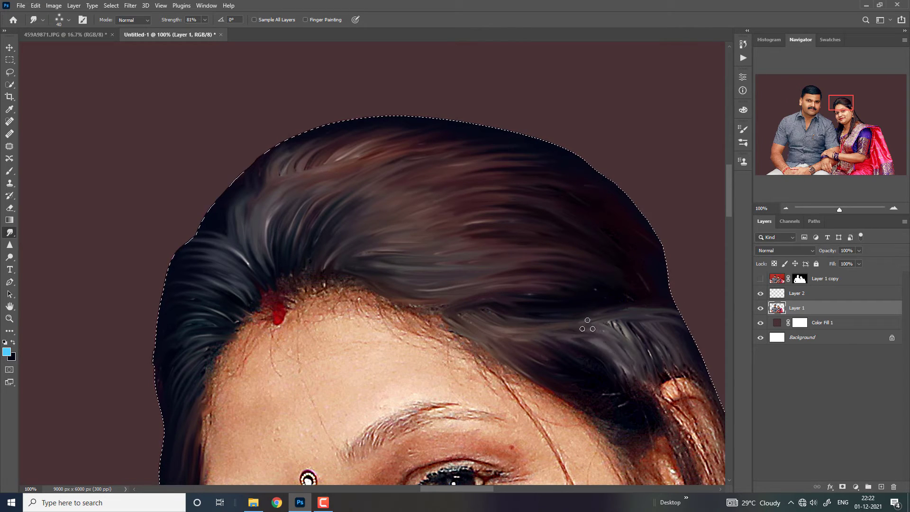
drag(588, 322, 662, 368)
drag(630, 320, 662, 368)
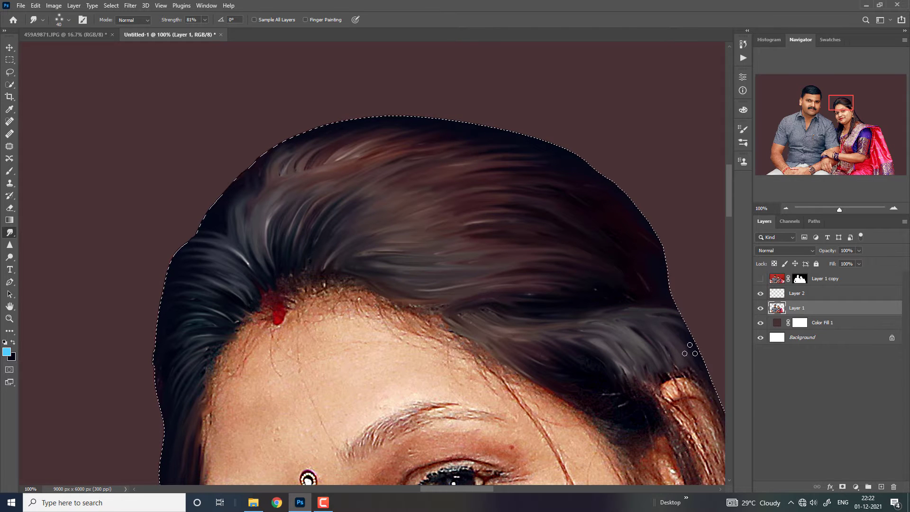
key(ctrl+minus)
key(ctrl+minus)
Step: Zoom in on the forehead hairline and smudge over blotchy patches near the bindi
scroll(219, 192, down, 3)
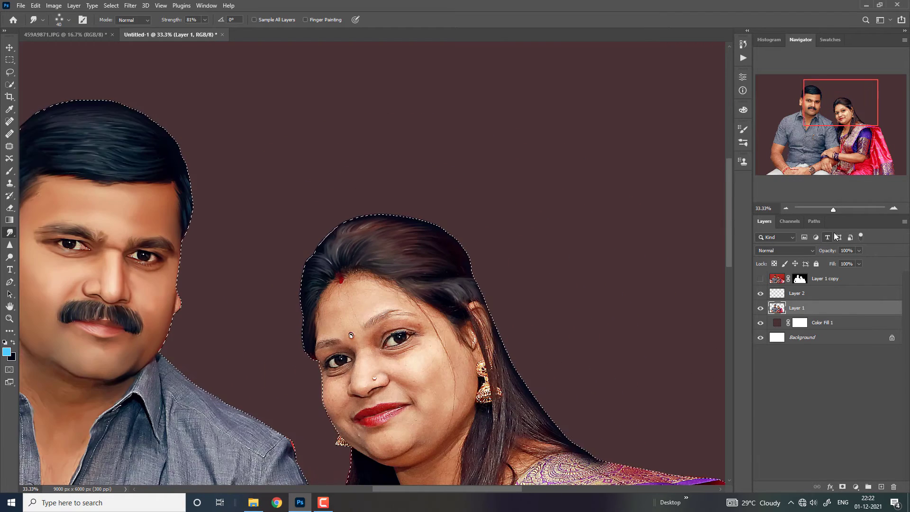
scroll(333, 323, up, 3)
scroll(333, 322, up, 3)
scroll(334, 322, up, 3)
scroll(333, 323, up, 3)
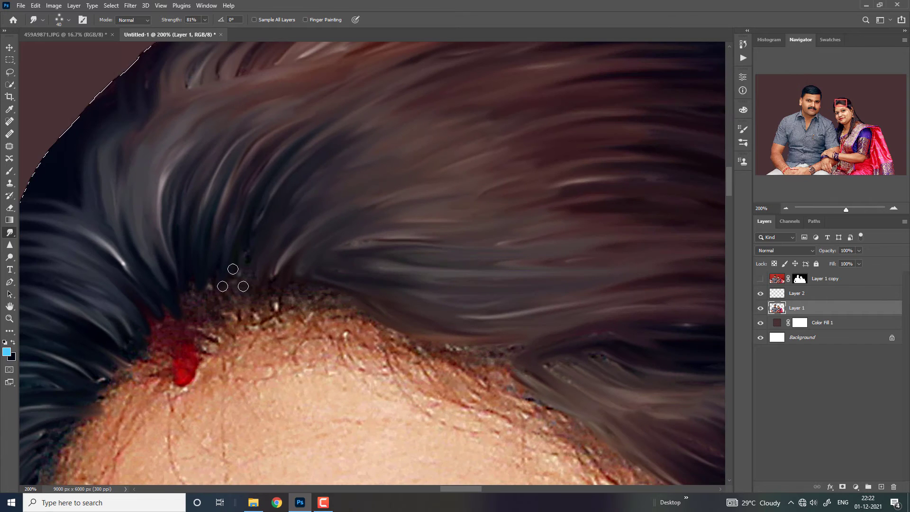
key([)
key([)
key([)
mouse_move(199, 287)
mouse_down()
mouse_move(203, 305)
mouse_move(173, 315)
mouse_move(203, 300)
mouse_up()
drag(573, 175, 879, 53)
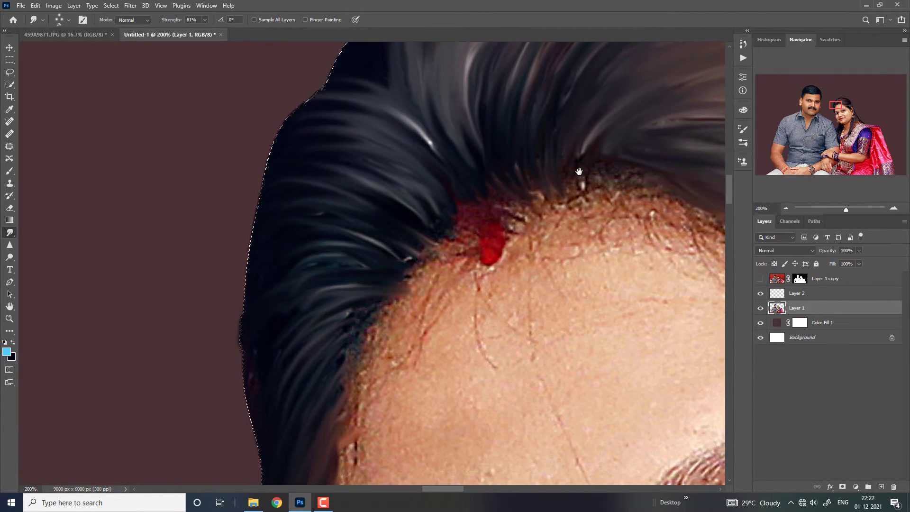
mouse_move(330, 394)
mouse_down()
mouse_move(325, 370)
mouse_move(342, 301)
mouse_move(387, 284)
mouse_up()
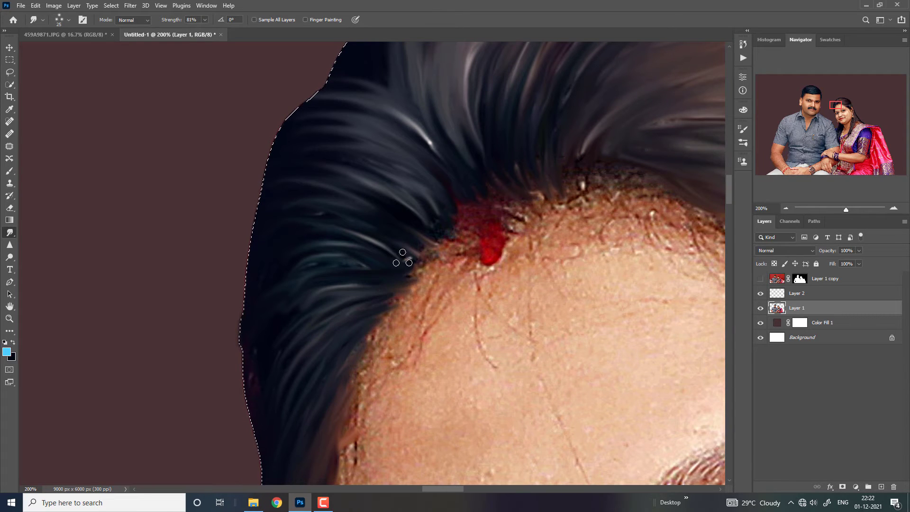
Step: Smudge away the dark scraggly patch and specks, softening the hair highlights
drag(644, 191, 344, 209)
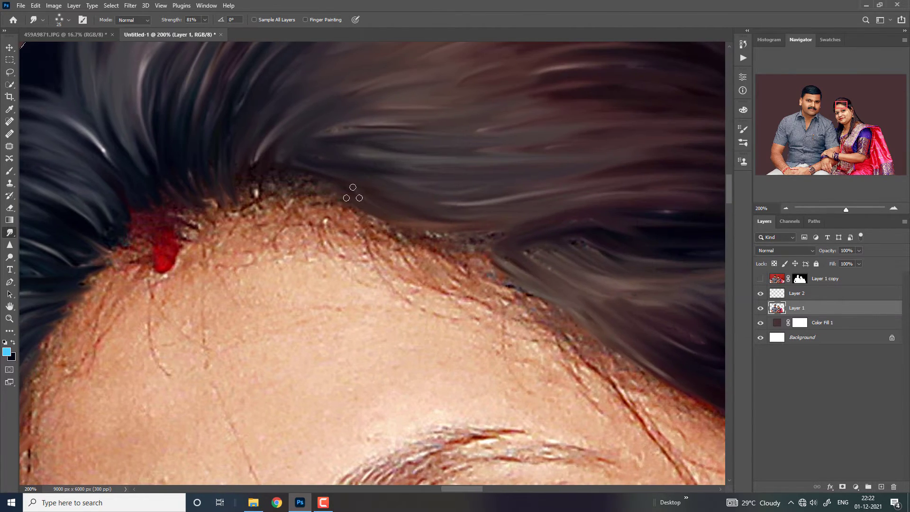
mouse_move(277, 153)
mouse_down()
mouse_move(257, 138)
mouse_move(238, 150)
mouse_up()
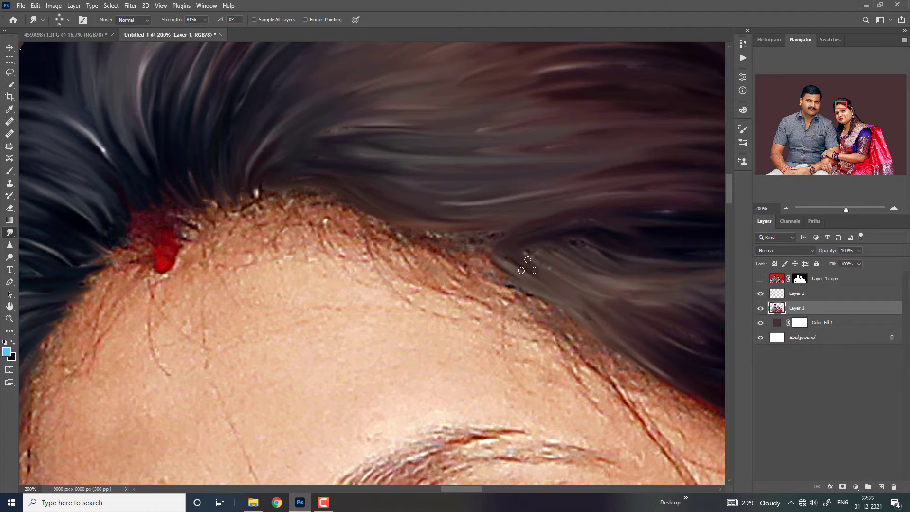
drag(528, 266, 512, 230)
mouse_move(581, 267)
mouse_down()
mouse_move(531, 256)
mouse_move(553, 238)
mouse_up()
drag(670, 263, 335, 138)
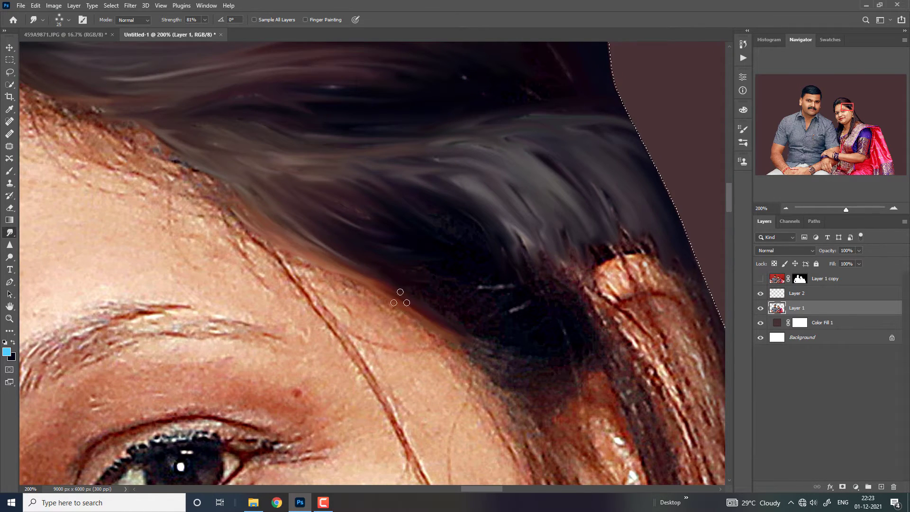
drag(512, 309, 457, 299)
drag(516, 285, 477, 285)
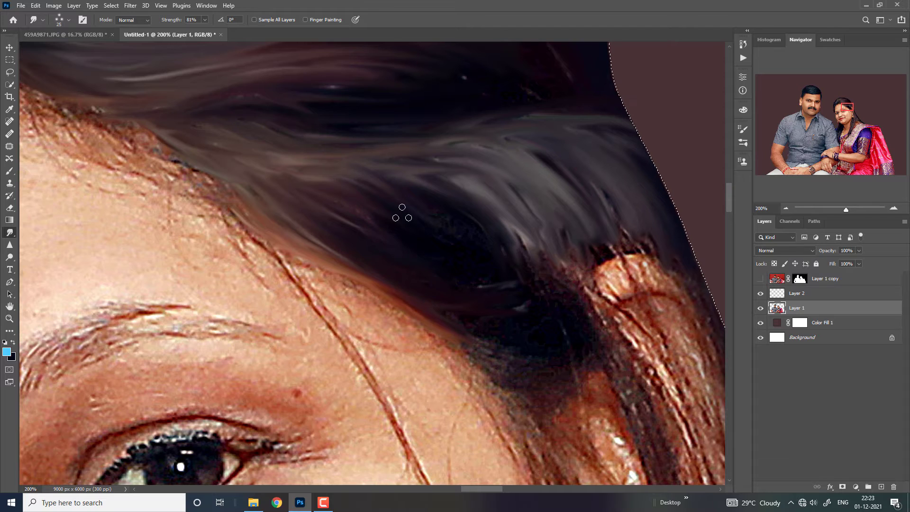
Step: Blend grey-blue streaks and strands above the orange patch into darker temple hair
mouse_move(455, 335)
mouse_down()
mouse_move(545, 365)
mouse_move(524, 382)
mouse_move(540, 386)
mouse_up()
drag(551, 265, 588, 258)
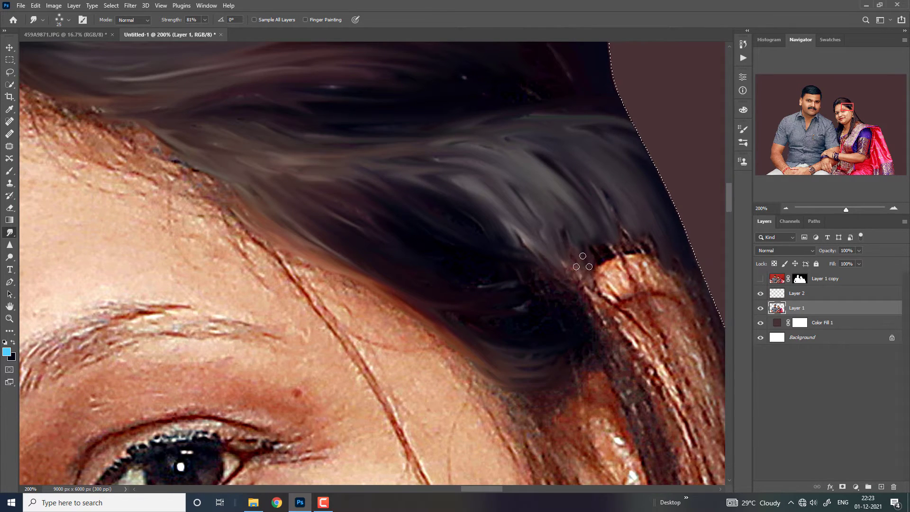
mouse_move(594, 187)
mouse_down()
mouse_move(629, 242)
mouse_move(559, 280)
mouse_move(535, 280)
mouse_up()
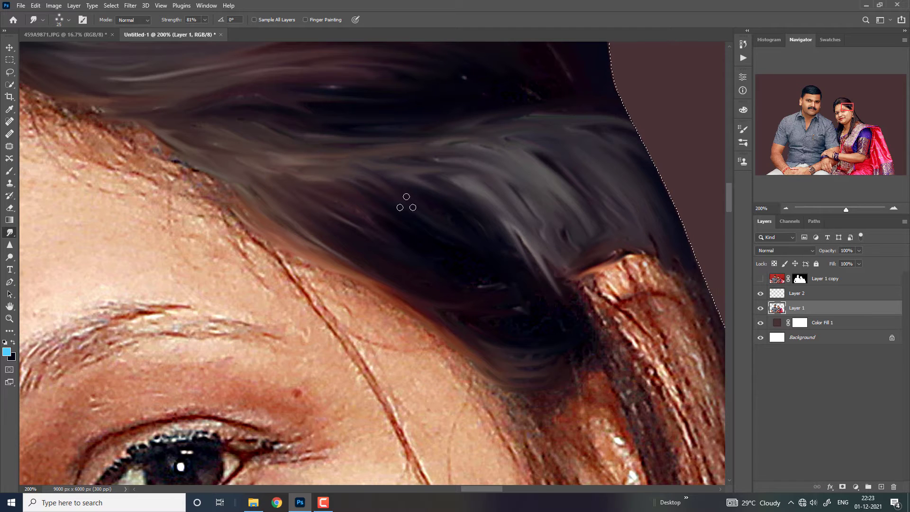
drag(407, 200, 467, 285)
drag(427, 213, 290, 192)
drag(327, 217, 377, 241)
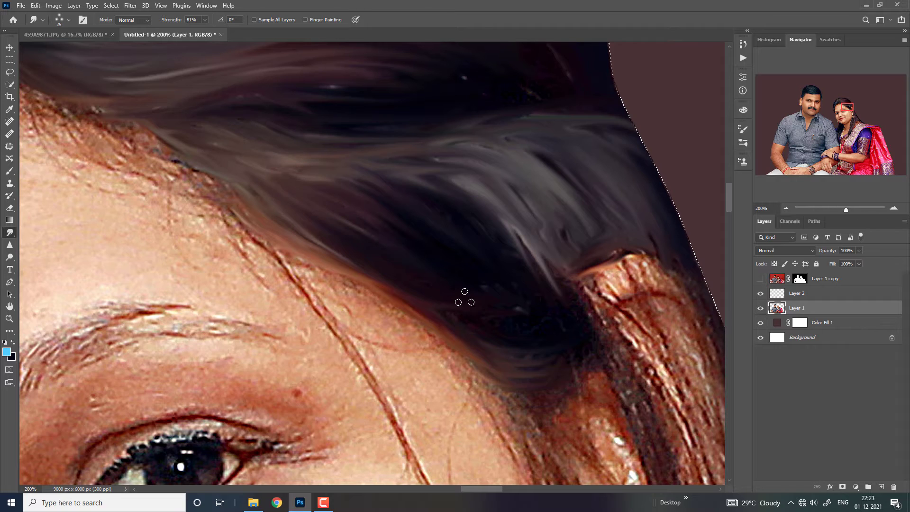
drag(508, 308, 526, 319)
mouse_move(611, 399)
mouse_down()
mouse_move(461, 196)
mouse_move(450, 129)
mouse_up()
Step: With a larger Smudge brush, stretch the hair beside the earring into strands down-right
key(ctrl+minus)
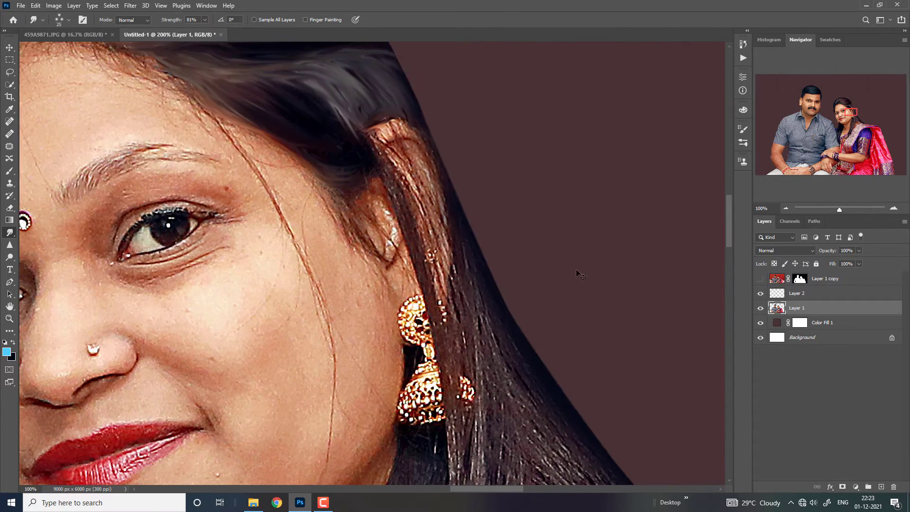
key(ctrl+minus)
key(bracketright)
key(bracketright)
mouse_move(445, 289)
mouse_down()
mouse_move(450, 374)
mouse_move(465, 356)
mouse_move(482, 394)
mouse_up()
drag(474, 353, 536, 411)
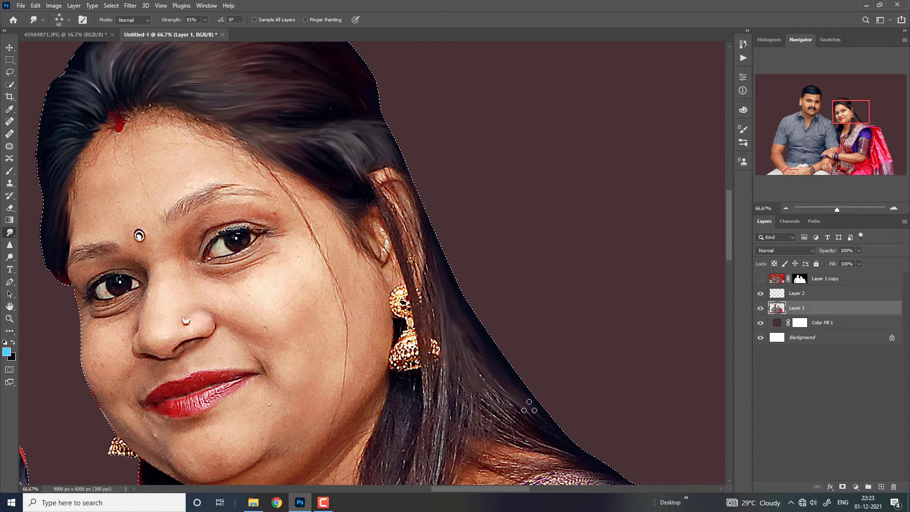
mouse_move(493, 379)
mouse_down()
mouse_move(528, 412)
mouse_move(527, 432)
mouse_up()
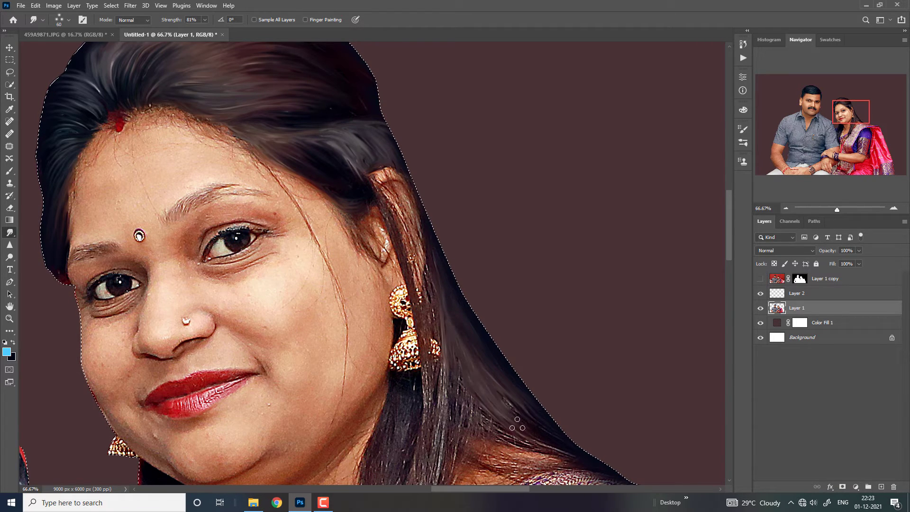
Step: Push the lower-right hair strands toward the outline and smudge a vertical side strand
drag(489, 403, 541, 444)
drag(483, 365, 546, 443)
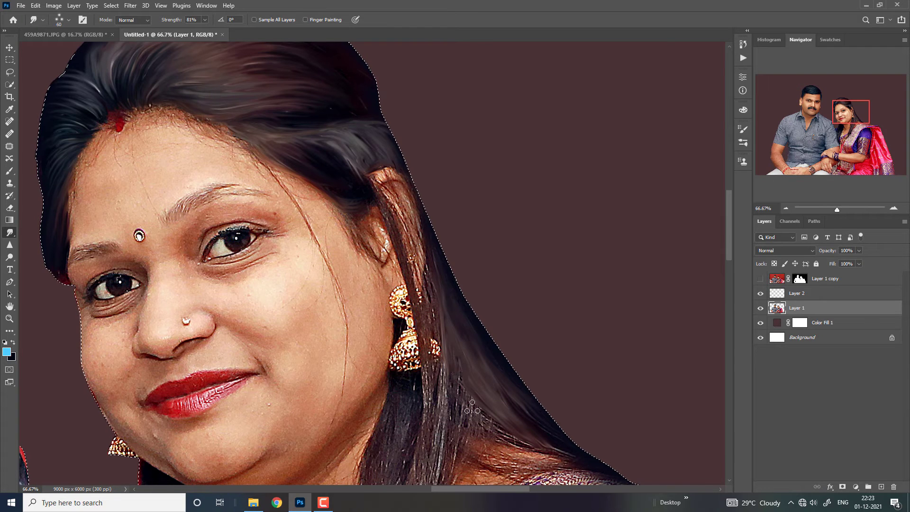
mouse_move(472, 407)
mouse_down()
mouse_move(512, 440)
mouse_move(552, 447)
mouse_up()
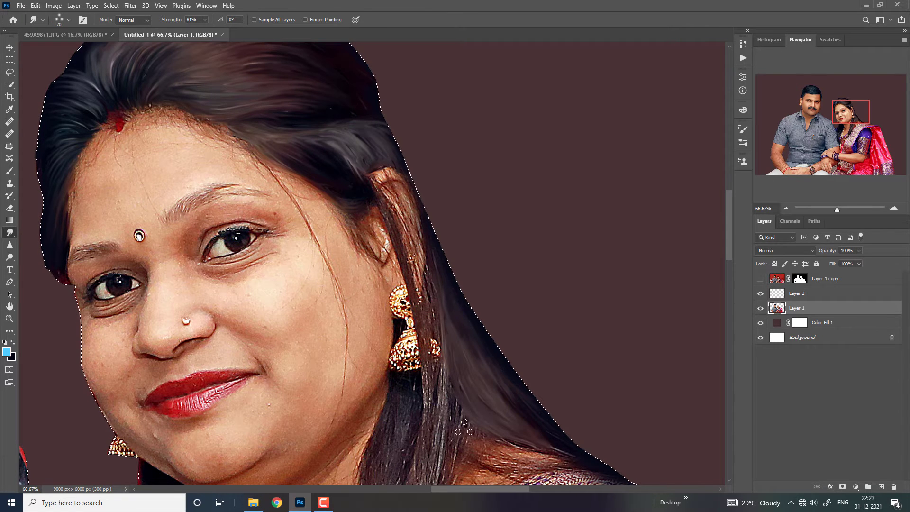
drag(445, 366, 436, 439)
Step: Enlarge the brush and draw smudged strands below the earring toward the neck
key(ctrl+minus)
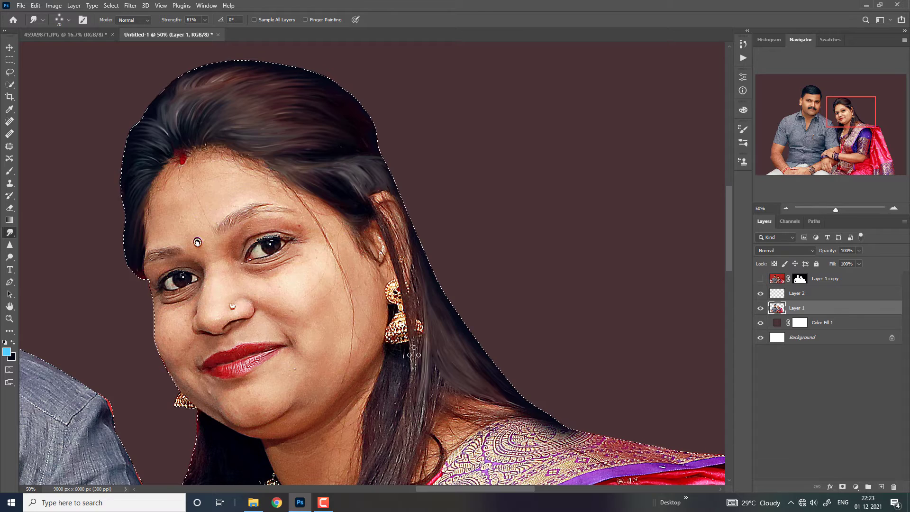
key(bracketright)
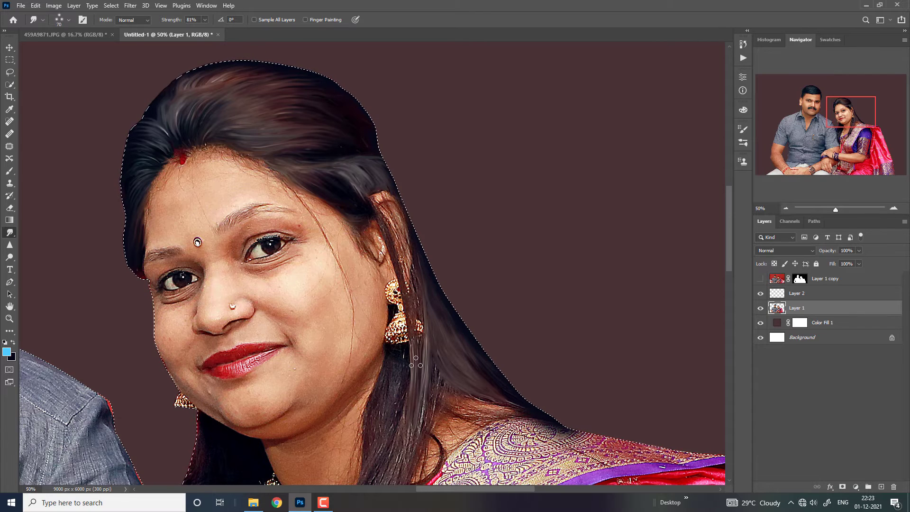
mouse_move(417, 343)
mouse_down()
mouse_move(412, 433)
mouse_move(399, 469)
mouse_up()
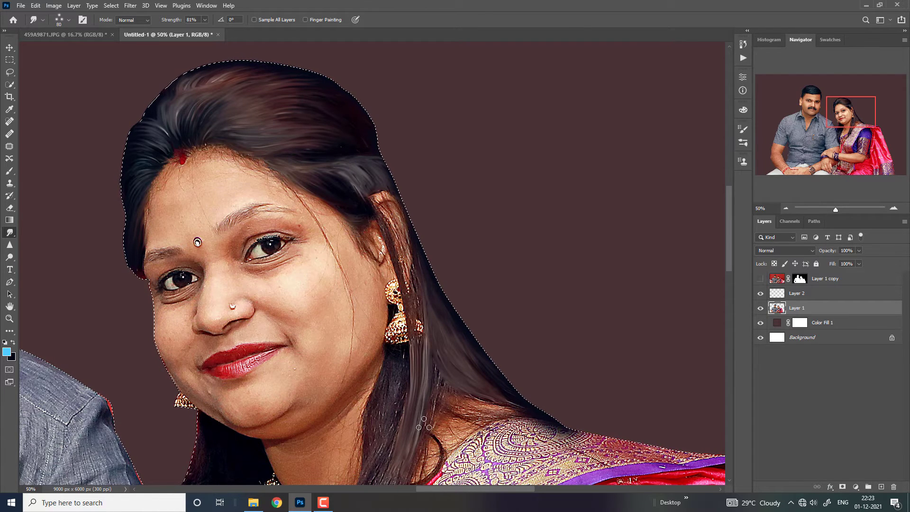
drag(429, 367, 420, 453)
Step: With a smaller brush, smudge the hair along the neck edge into strands
key(bracketleft)
key(bracketleft)
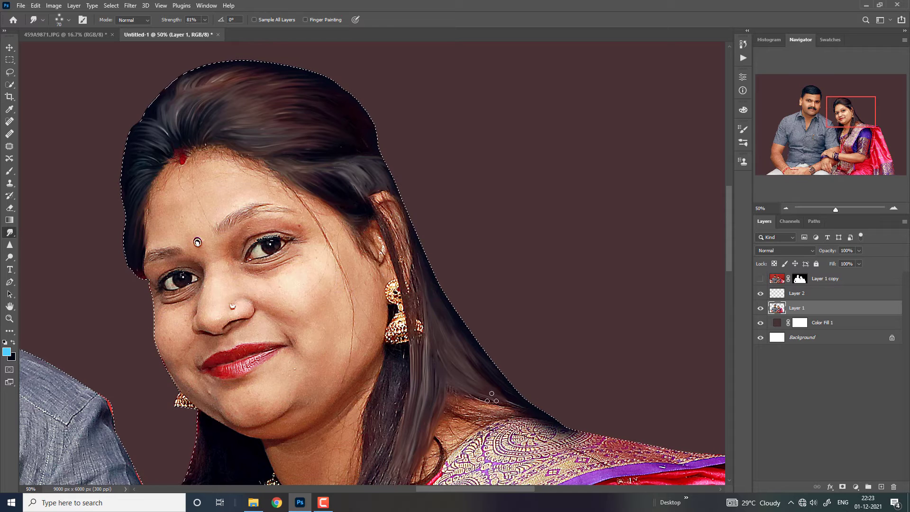
drag(452, 395, 506, 412)
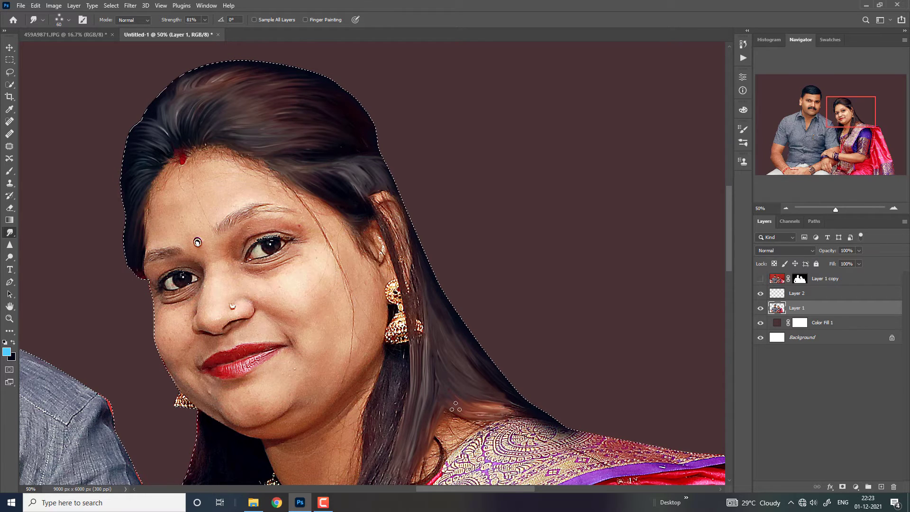
mouse_move(468, 359)
mouse_down()
mouse_move(524, 413)
mouse_move(517, 394)
mouse_up()
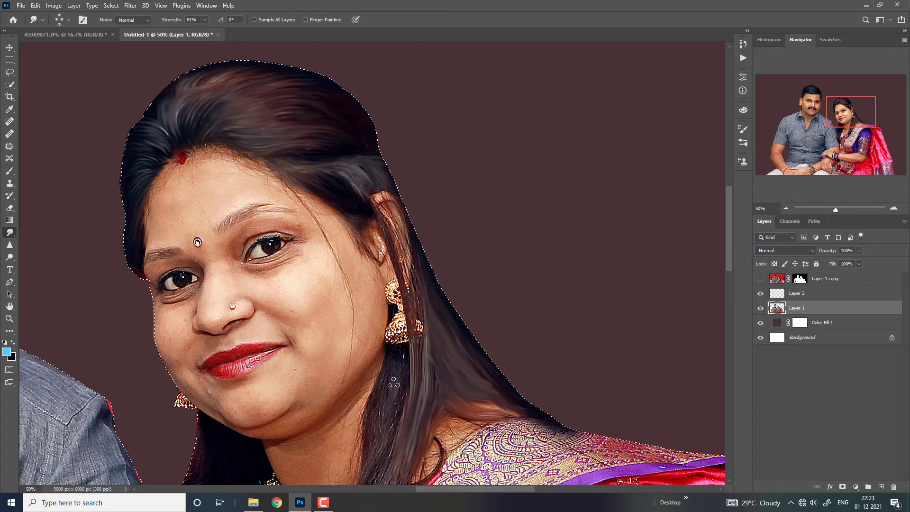
key(bracketleft)
key(bracketright)
key(bracketright)
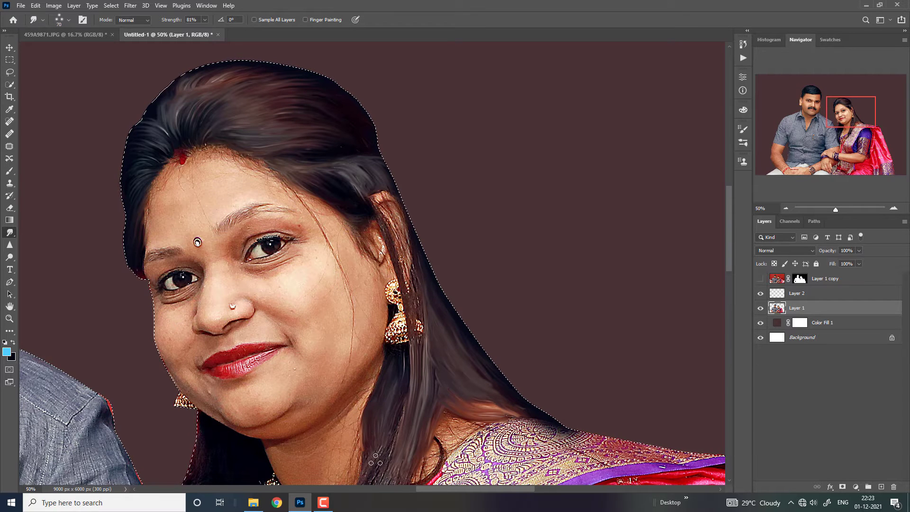
key(ctrl+minus)
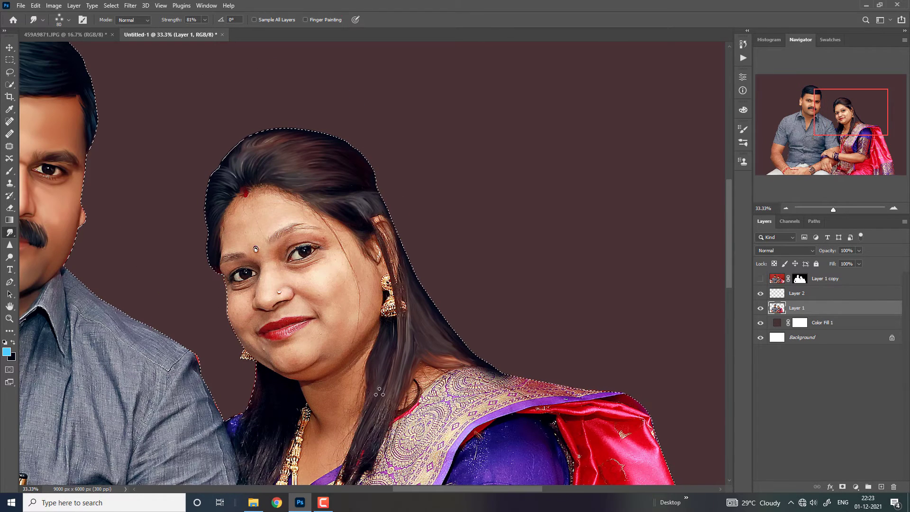
Step: Enlarge the Smudge brush and blend the hair strands by the necklace and below the chin
key(bracketright)
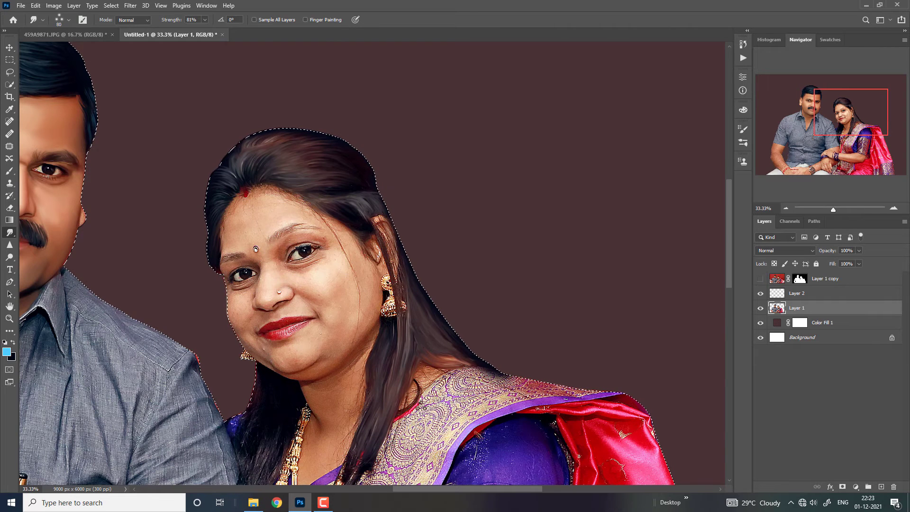
mouse_move(338, 483)
mouse_down()
mouse_move(350, 446)
mouse_move(353, 480)
mouse_up()
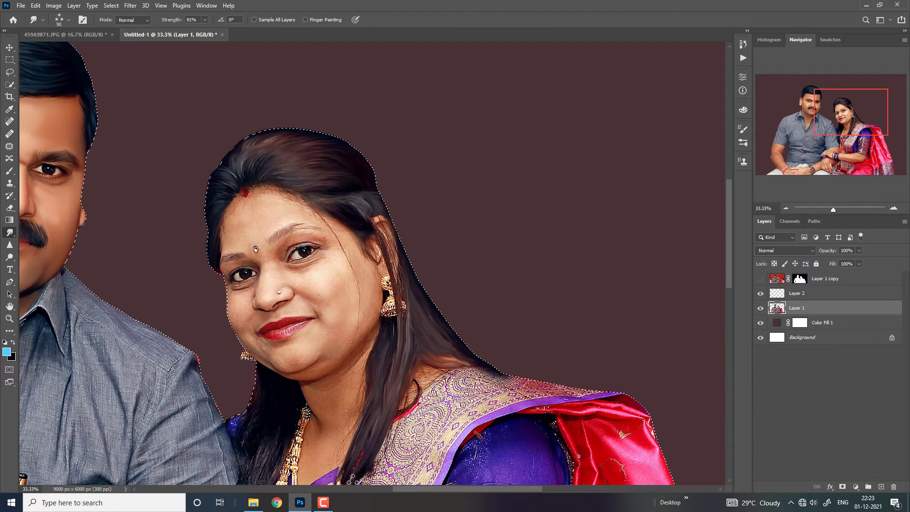
mouse_move(260, 471)
mouse_down()
mouse_move(272, 419)
mouse_move(265, 459)
mouse_up()
drag(271, 410, 273, 458)
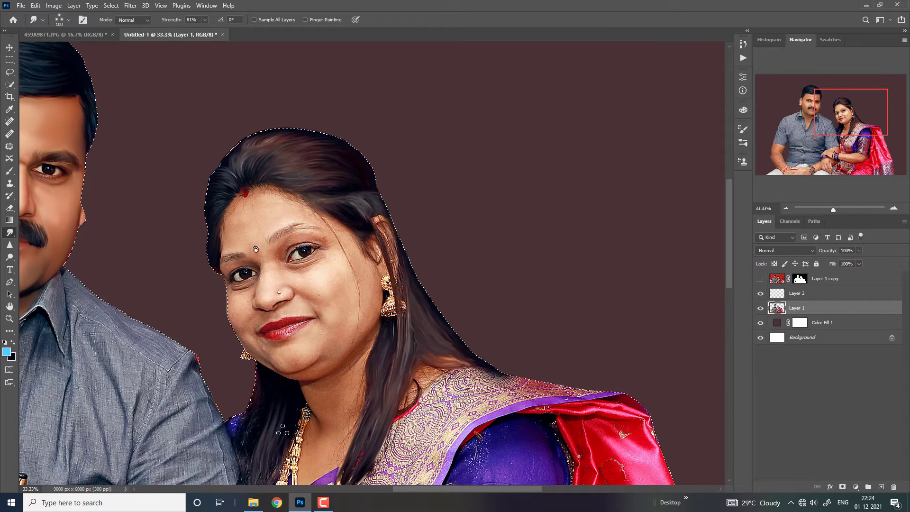
mouse_move(264, 399)
mouse_down()
mouse_move(248, 455)
mouse_move(254, 401)
mouse_up()
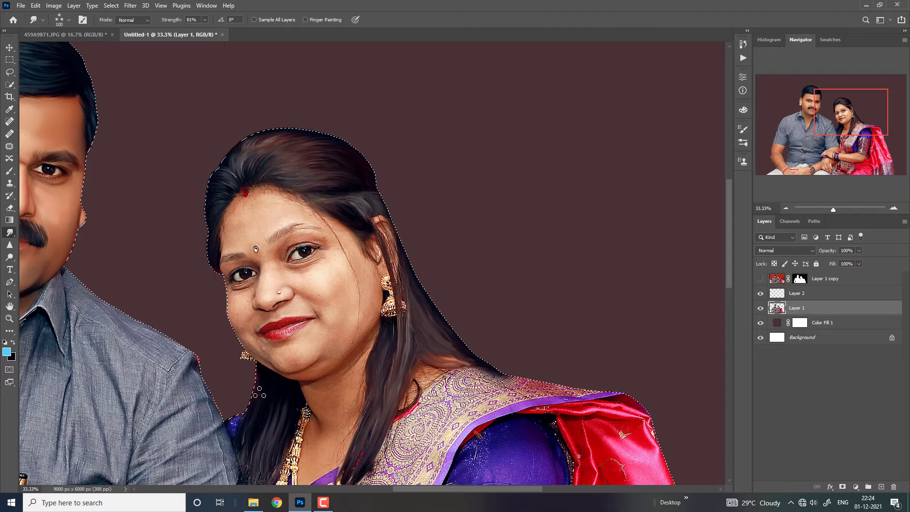
Step: Deselect and zoom out to review the whole artwork
key(ctrl+minus)
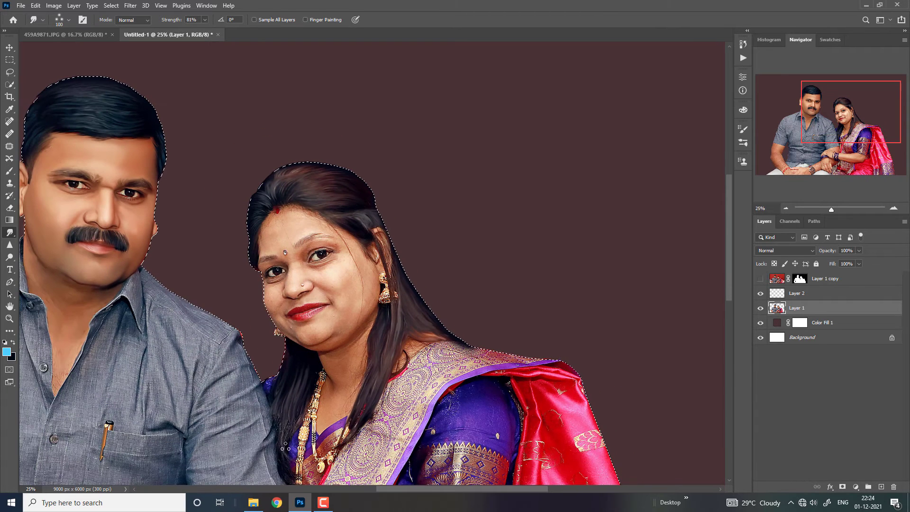
key(bracketleft)
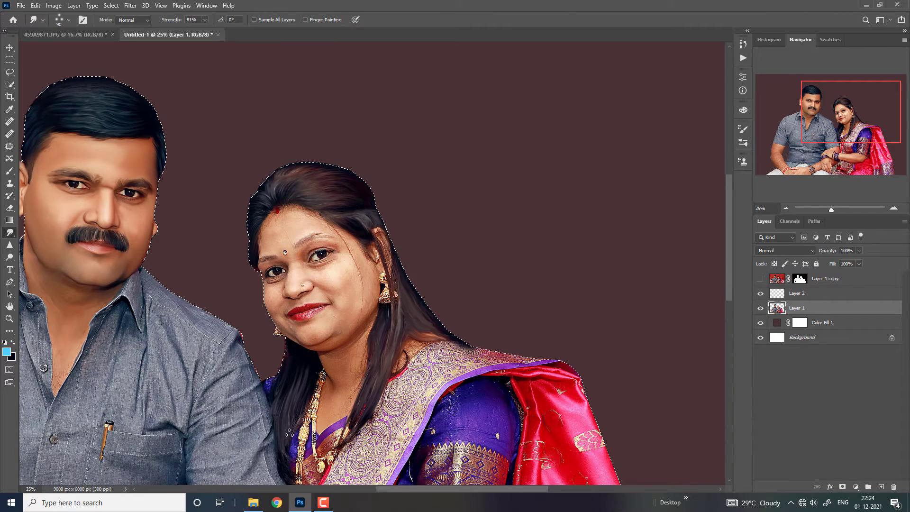
key(bracketright)
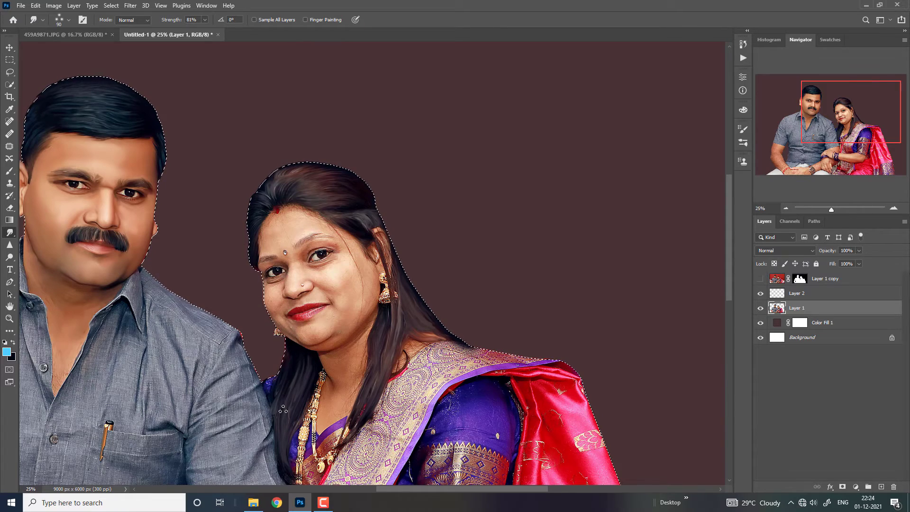
key(ctrl+d)
key(ctrl+minus)
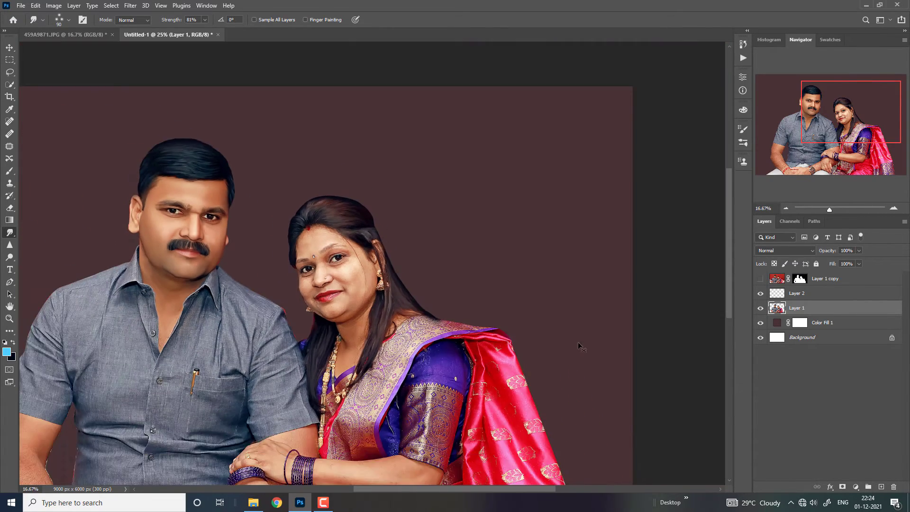
key(ctrl+minus)
key(ctrl+plus)
Step: Zoom in closely on the woman's face
key(ctrl+plus)
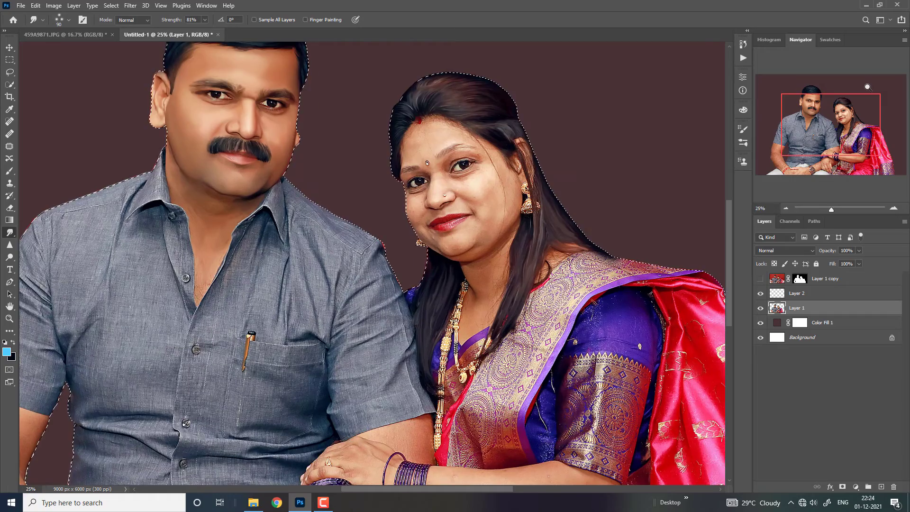
key(ctrl+plus)
key(ctrl+plus)
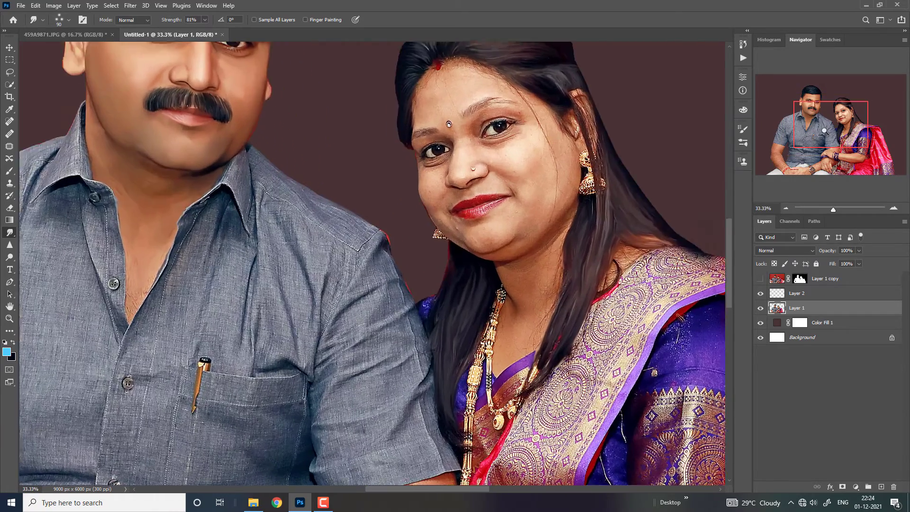
key(ctrl+plus)
drag(825, 129, 837, 110)
key(ctrl+plus)
key(ctrl+shift+d)
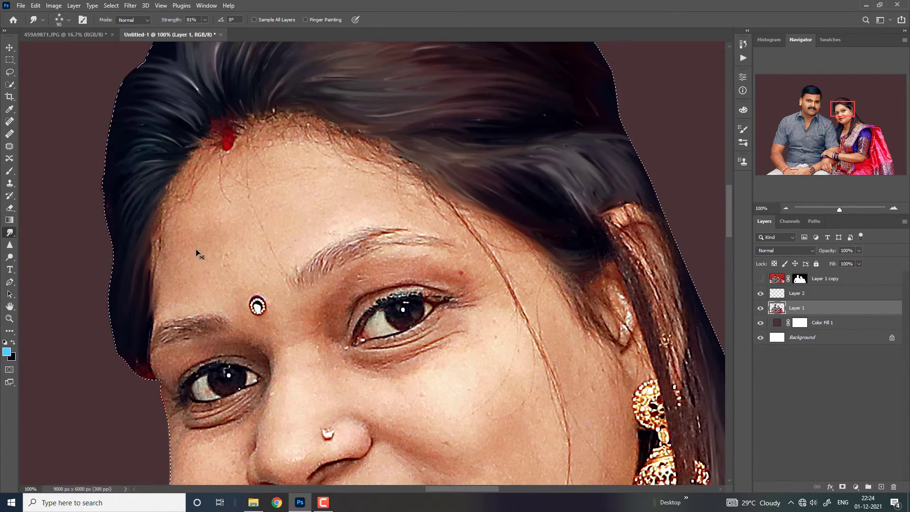
Step: Choose the Soft Round 50 1 brush tip from the Brush Preset picker
click(63, 18)
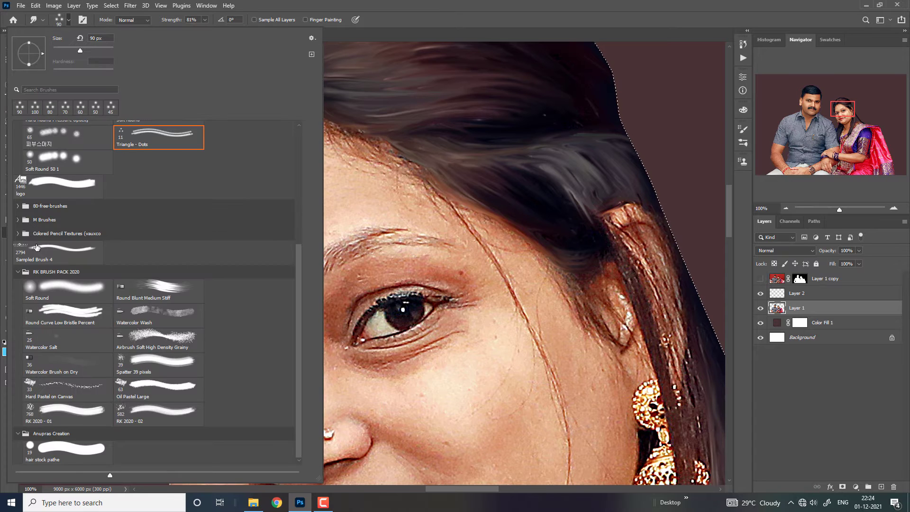
double_click(64, 172)
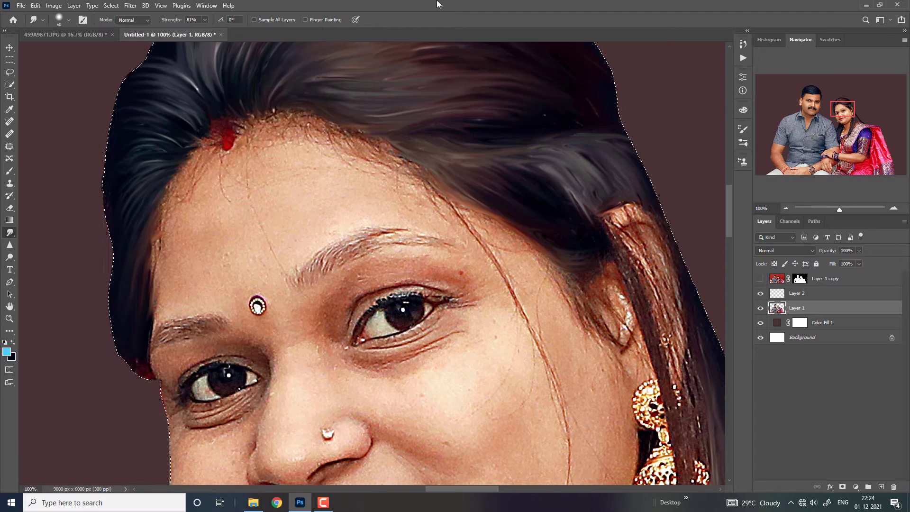
click(59, 19)
double_click(71, 163)
Step: Resize the soft brush and smudge the skin on the upper forehead
key(ctrl+plus)
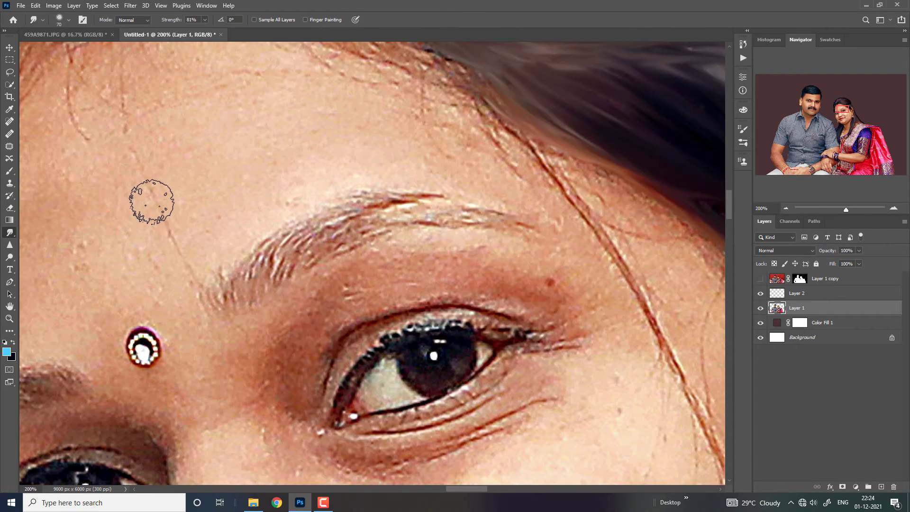
key(bracketright)
key(bracketright)
key(bracketright)
key(bracketright)
key(ctrl+minus)
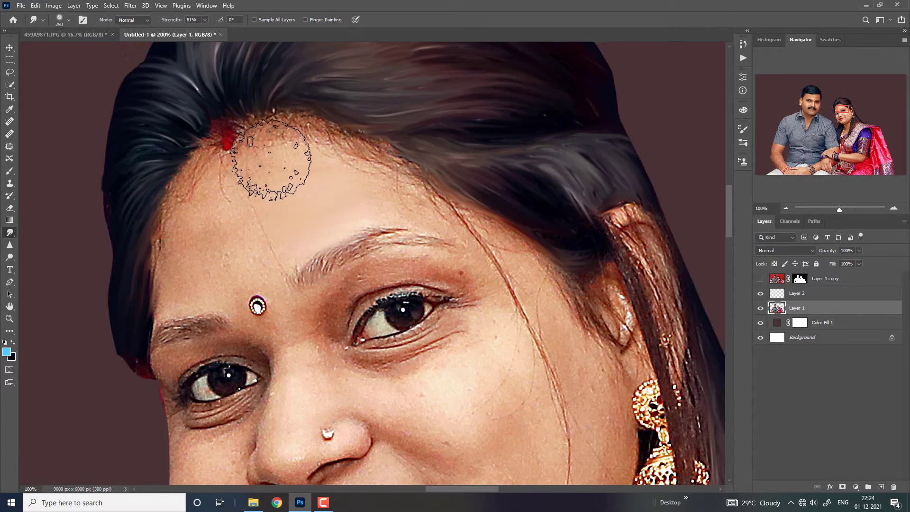
key(bracketleft)
mouse_move(291, 171)
mouse_down()
mouse_move(306, 153)
mouse_move(266, 190)
mouse_up()
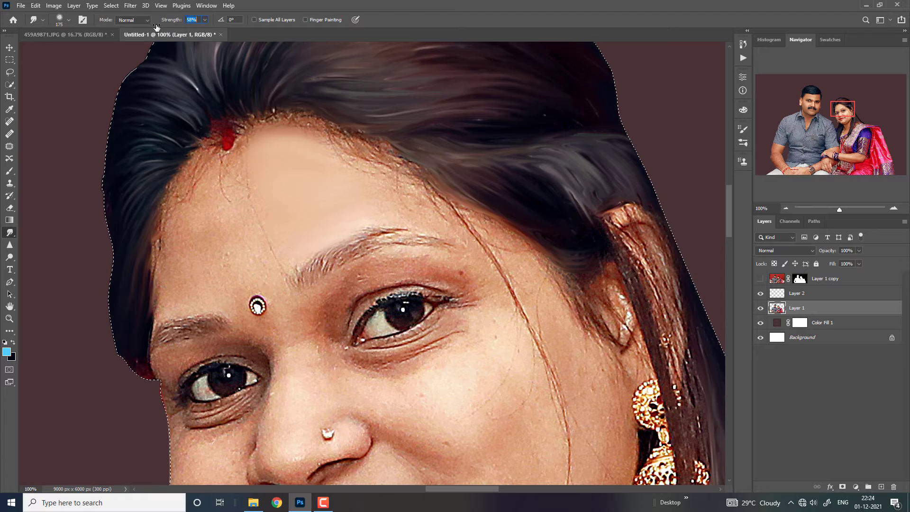
Step: Set smudge Strength to 50% and smooth the forehead skin toward the left
text(50)
key(Return)
key(bracketright)
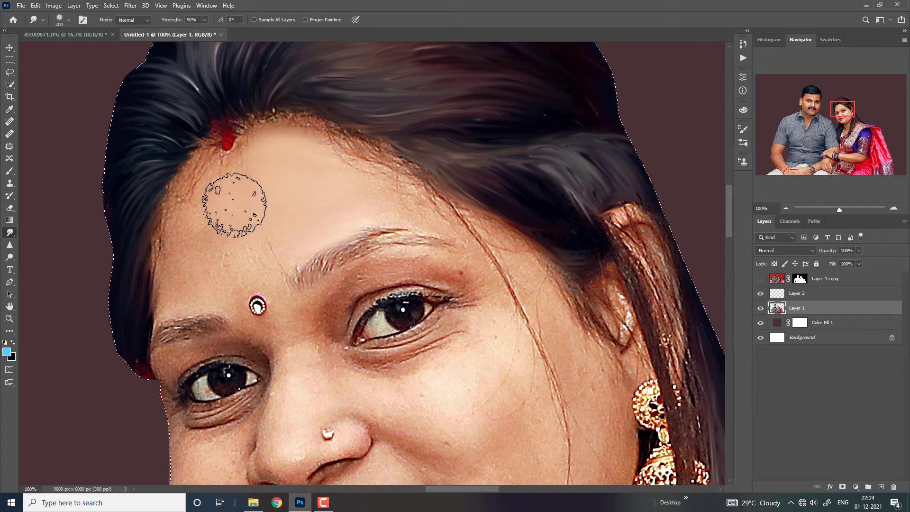
drag(236, 200, 195, 228)
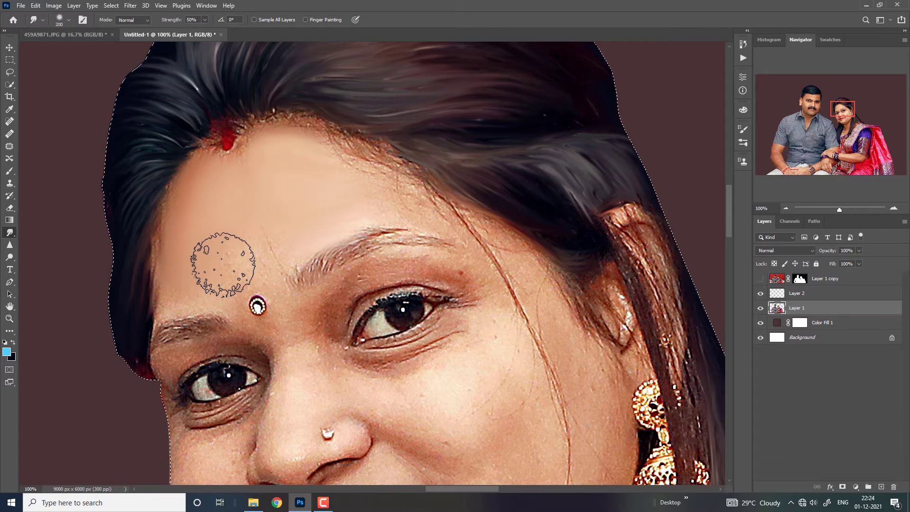
Step: Smooth the hairline and frizzy texture across the top of the forehead
key(bracketleft)
key(bracketleft)
key(bracketleft)
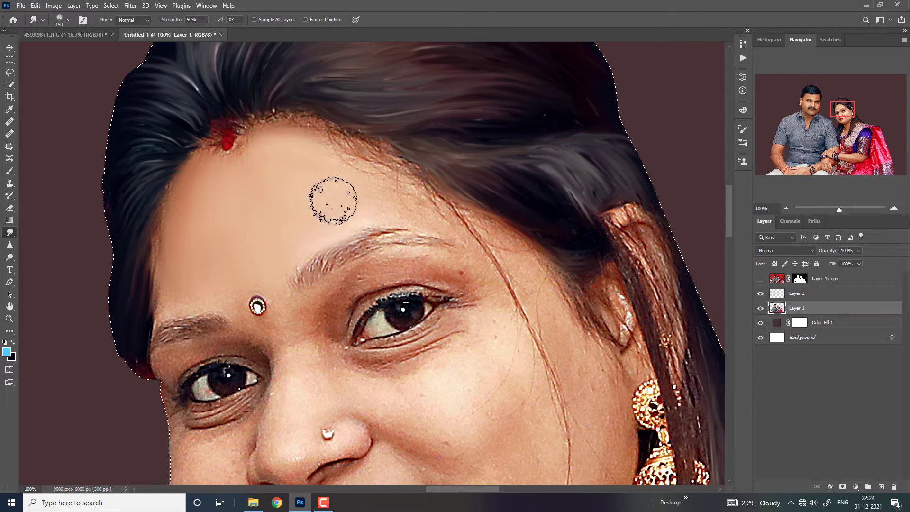
key(bracketright)
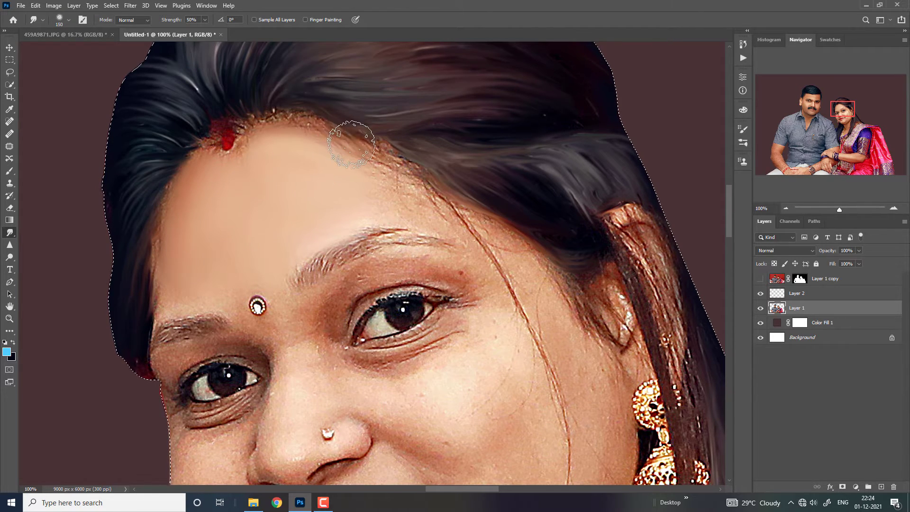
key(bracketleft)
drag(365, 150, 272, 111)
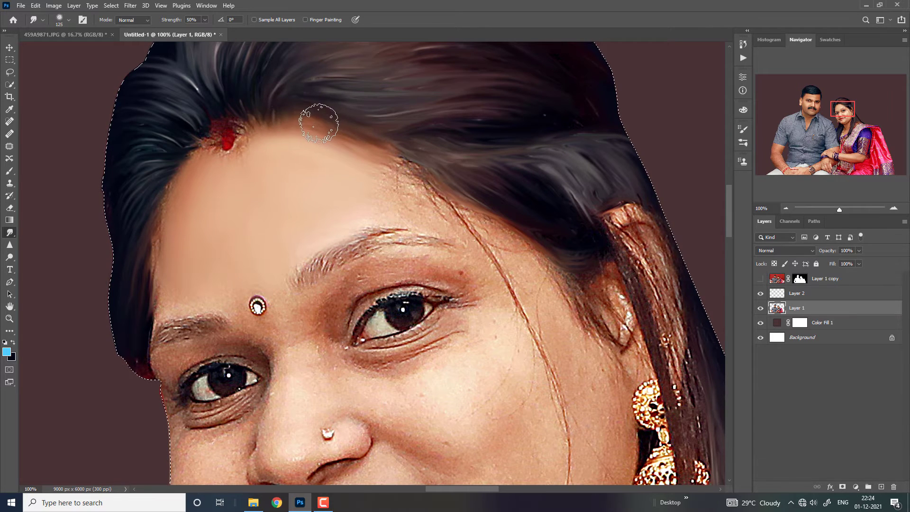
key(bracketright)
drag(344, 175, 422, 166)
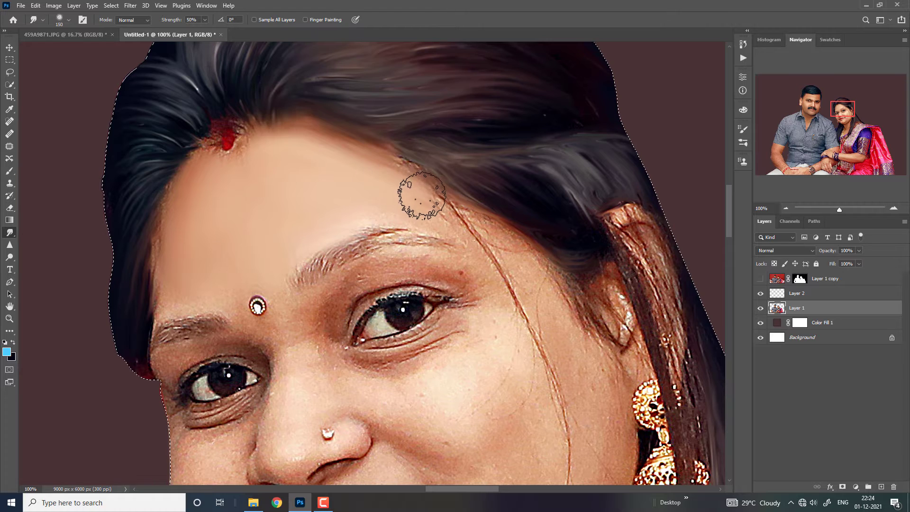
Step: Blend away the stray hair strands beside the right brow and eye, undoing the last stroke
key(bracketleft)
key(bracketleft)
drag(447, 213, 502, 248)
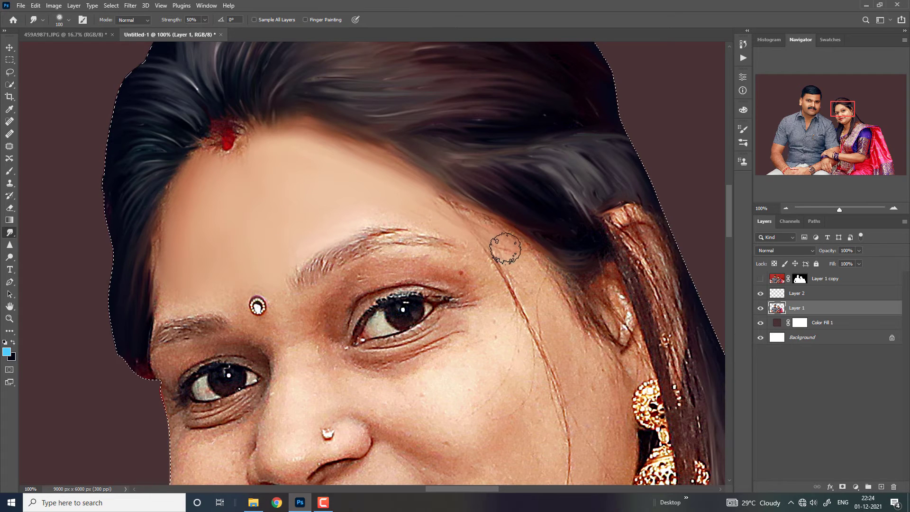
drag(435, 207, 550, 278)
drag(468, 227, 535, 286)
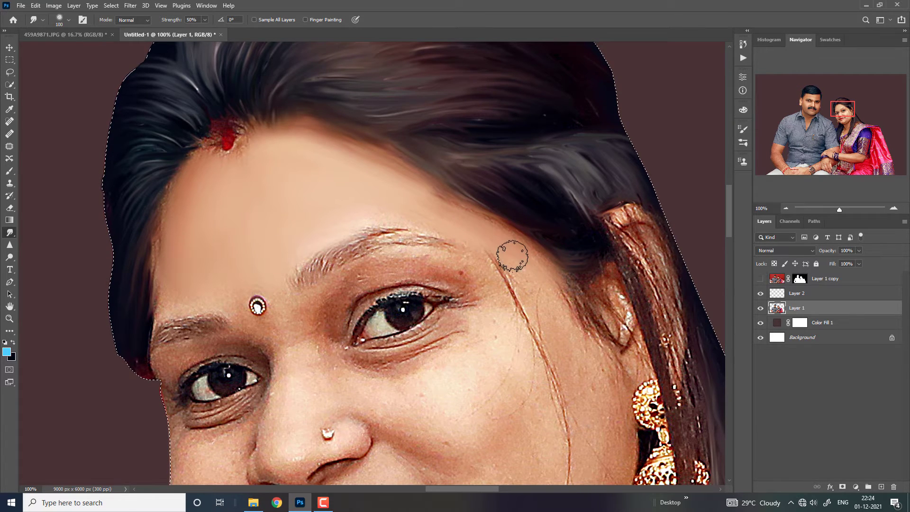
key(bracketright)
key(bracketright)
key(bracketright)
mouse_move(498, 260)
mouse_down()
mouse_move(532, 297)
mouse_move(527, 313)
mouse_up()
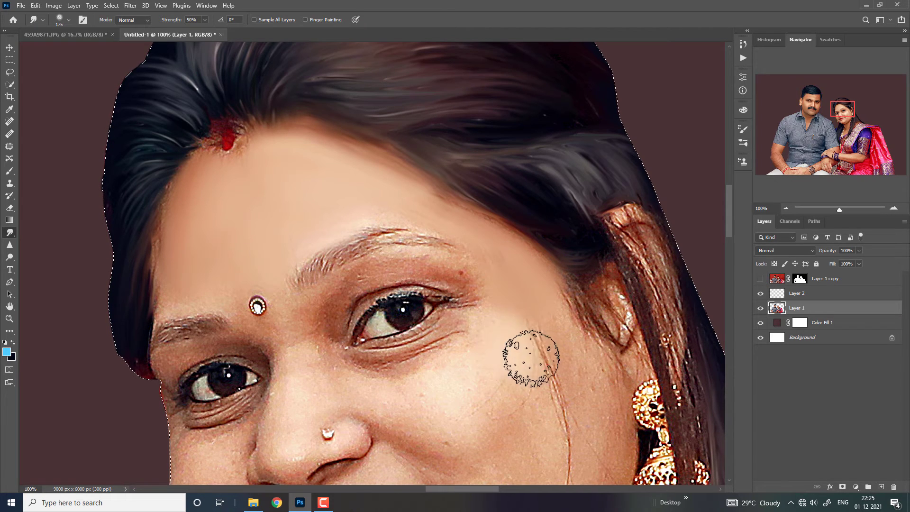
key(ctrl+z)
Step: Zoom out to review the face and enlarge the Smudge brush for the cheek
key(ctrl+minus)
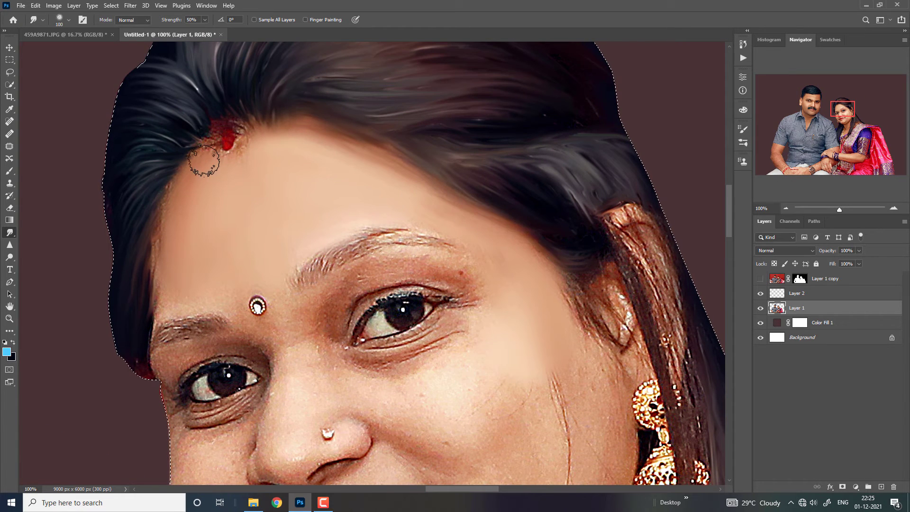
key(bracketright)
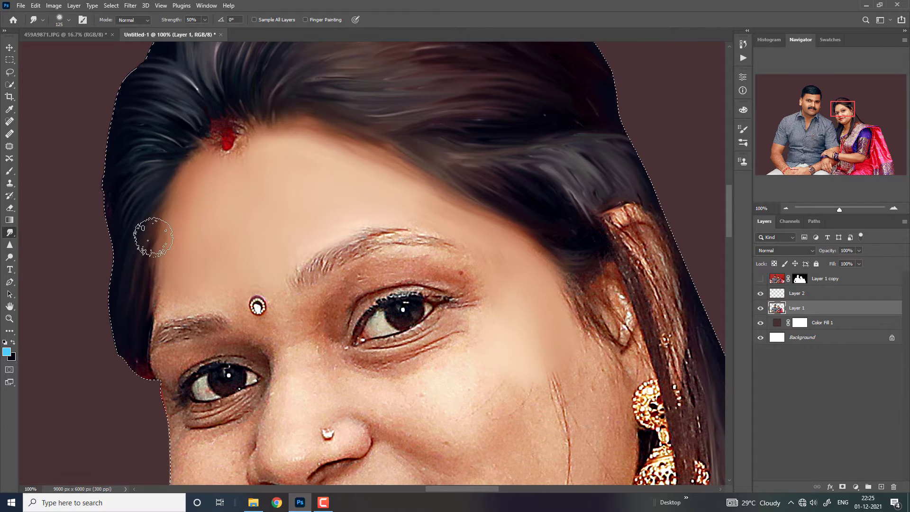
key(bracketleft)
key(bracketleft)
key(bracketleft)
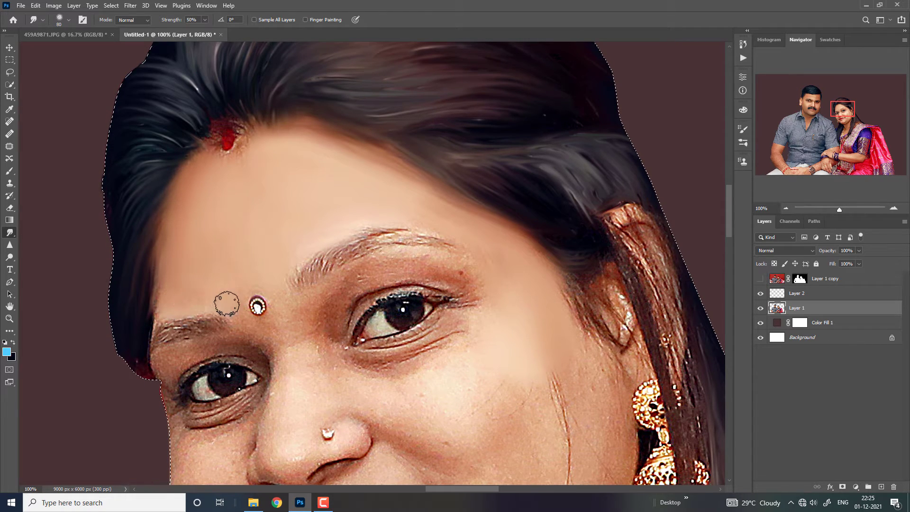
key(bracketright)
key(bracketright)
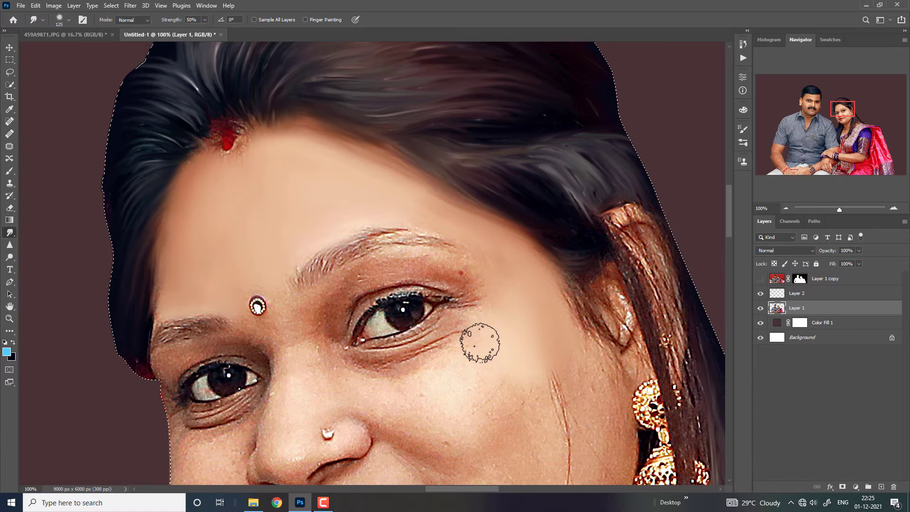
key(bracketright)
key(bracketright)
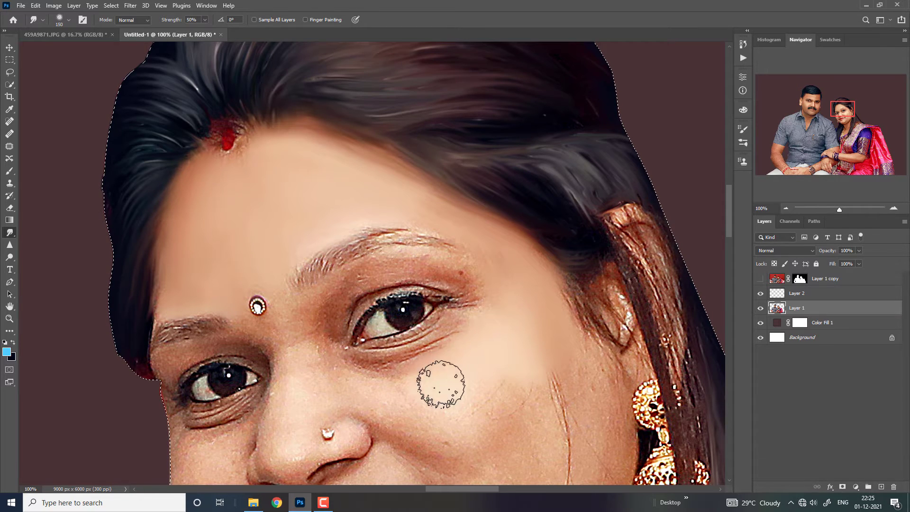
key(bracketright)
key(bracketright)
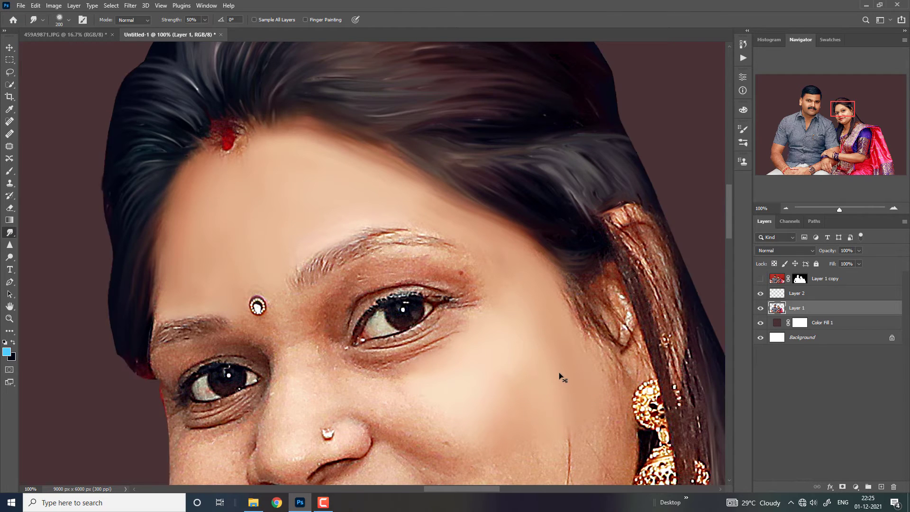
key(ctrl+minus)
Step: Magnify the lower face to 100% and smudge away the red scratch line on the cheek
key(bracketleft)
key(bracketleft)
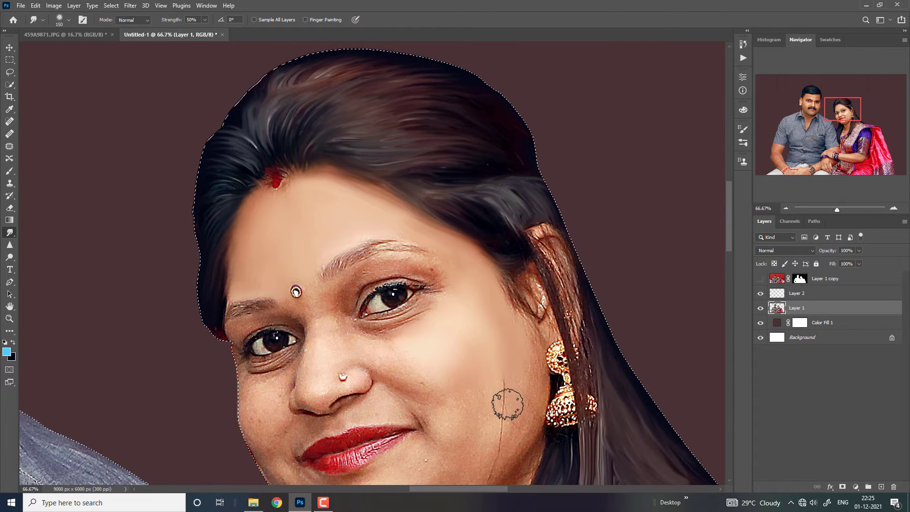
key(bracketright)
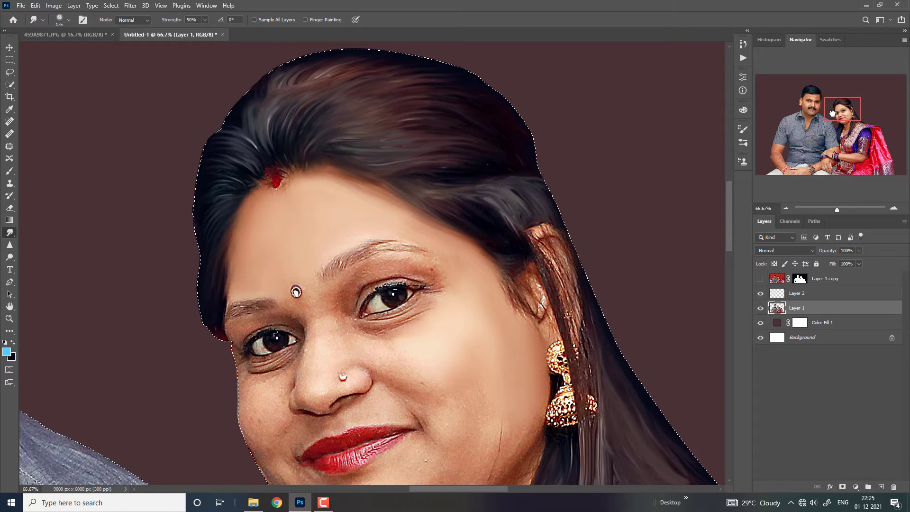
drag(833, 113, 833, 120)
key(ctrl+plus)
key(bracketright)
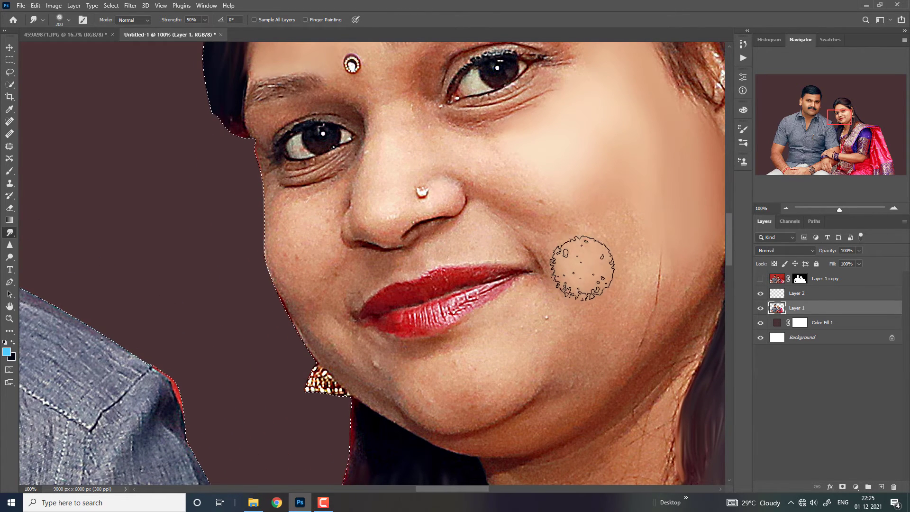
mouse_move(647, 266)
mouse_down()
mouse_move(657, 239)
mouse_move(647, 291)
mouse_up()
Step: Smooth the chin and cheek near the lip, resizing the Smudge brush as needed
key(bracketleft)
key(bracketleft)
key(bracketleft)
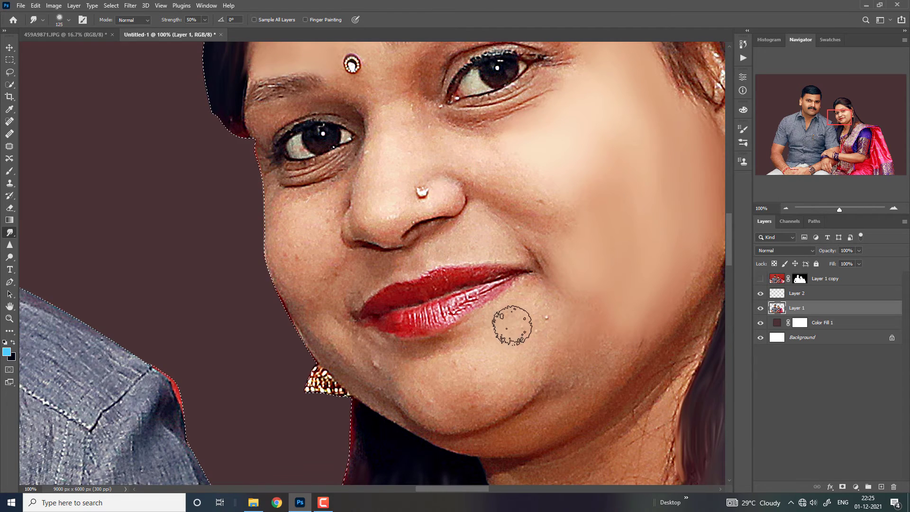
key(bracketleft)
key(bracketleft)
key(bracketleft)
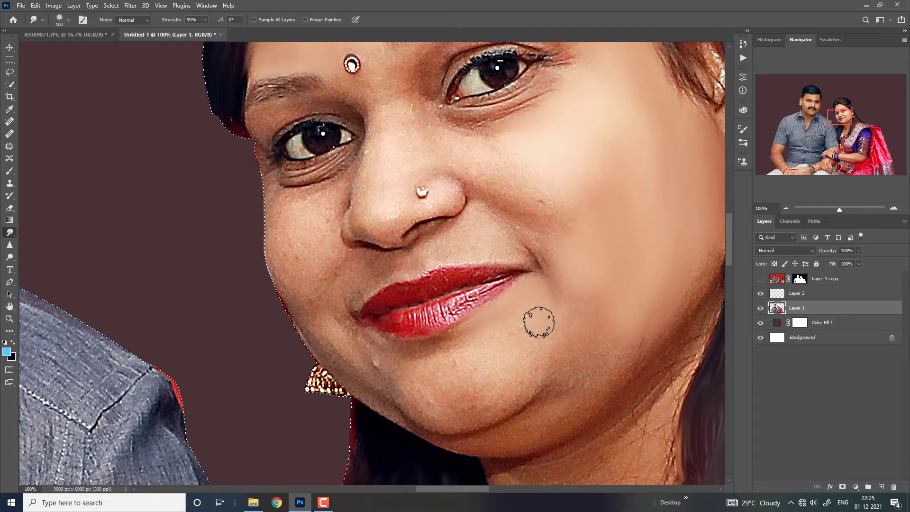
key(bracketright)
key(bracketright)
key(bracketright)
key(bracketright)
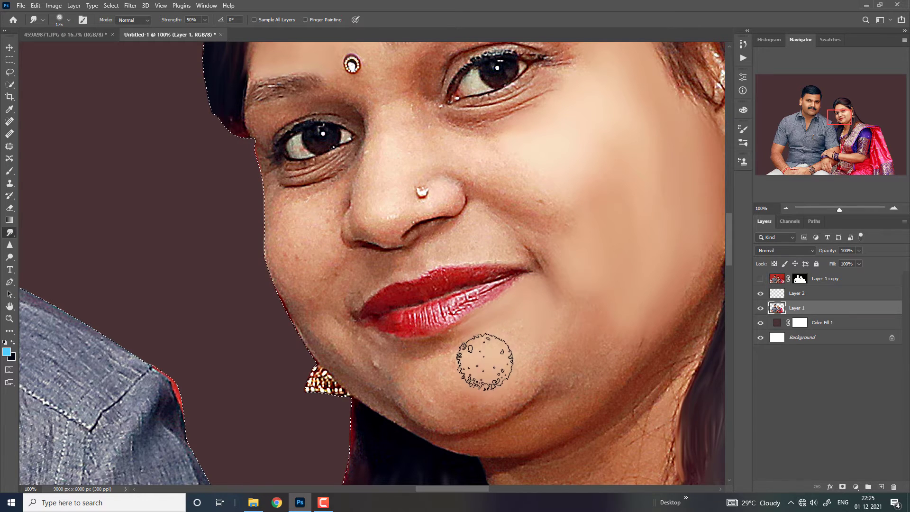
key(bracketleft)
key(bracketleft)
key(bracketleft)
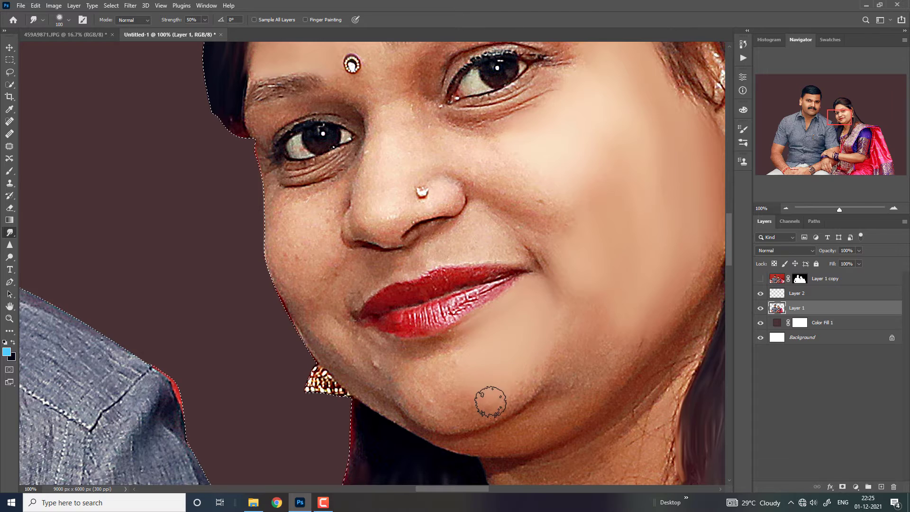
key(bracketright)
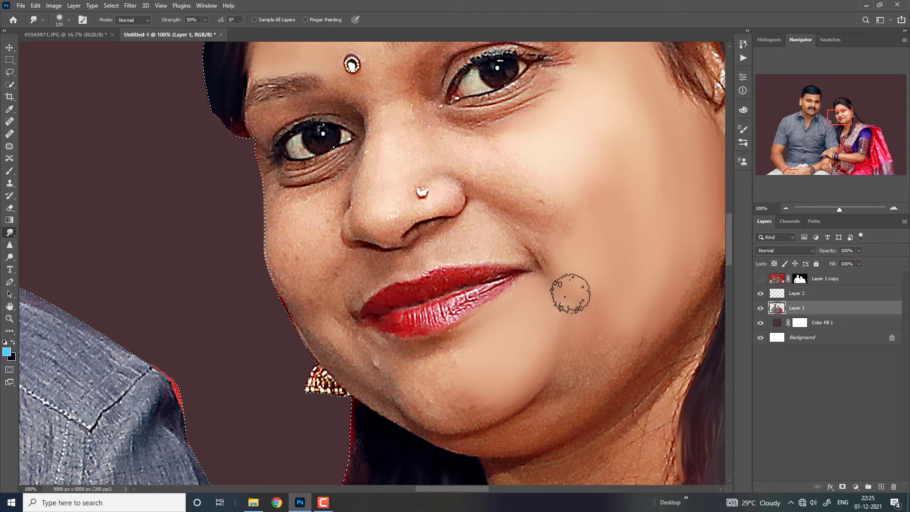
key(bracketright)
key(bracketright)
key(bracketleft)
key(bracketleft)
key(bracketleft)
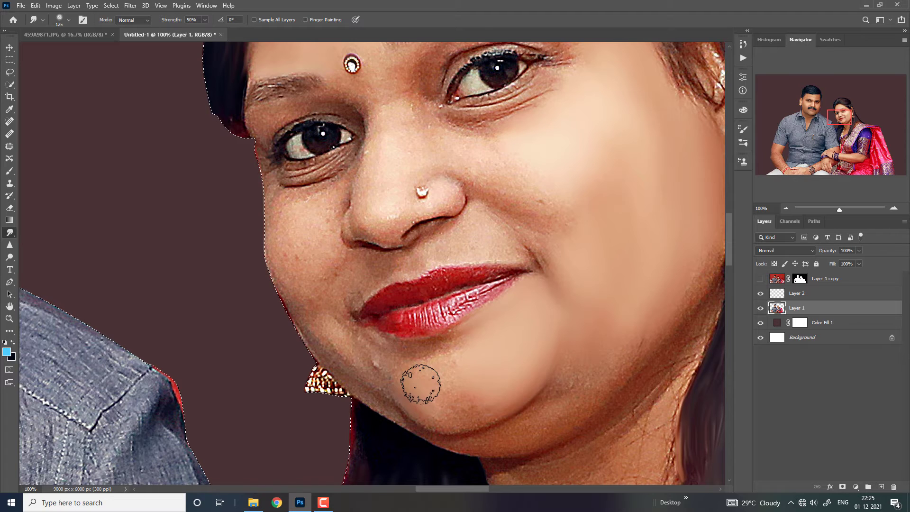
Step: Smooth around the eyebrow with a smaller brush, then the cheek with a larger one
key(bracketright)
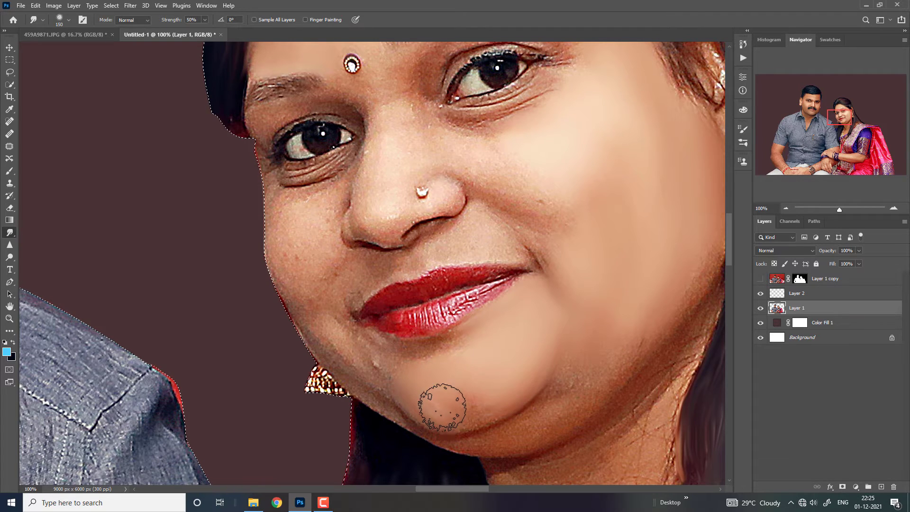
key(bracketright)
key(bracketleft)
key(bracketleft)
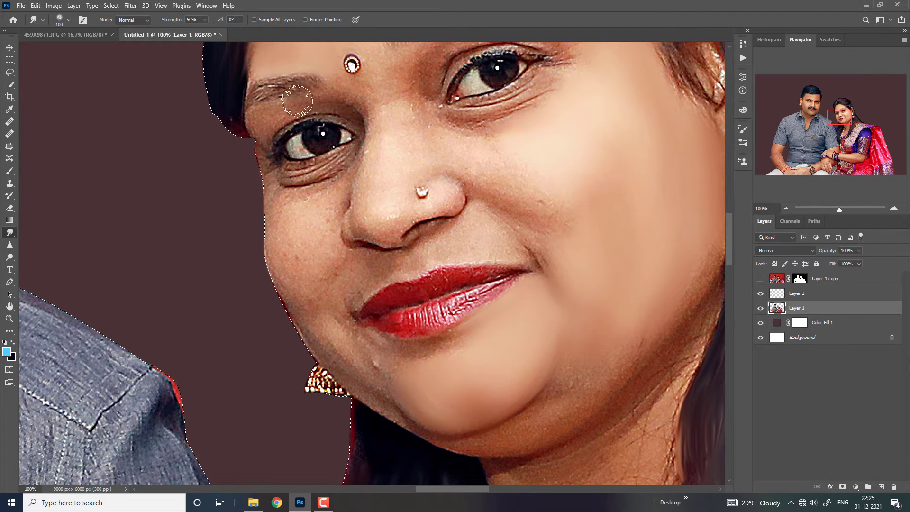
key(bracketleft)
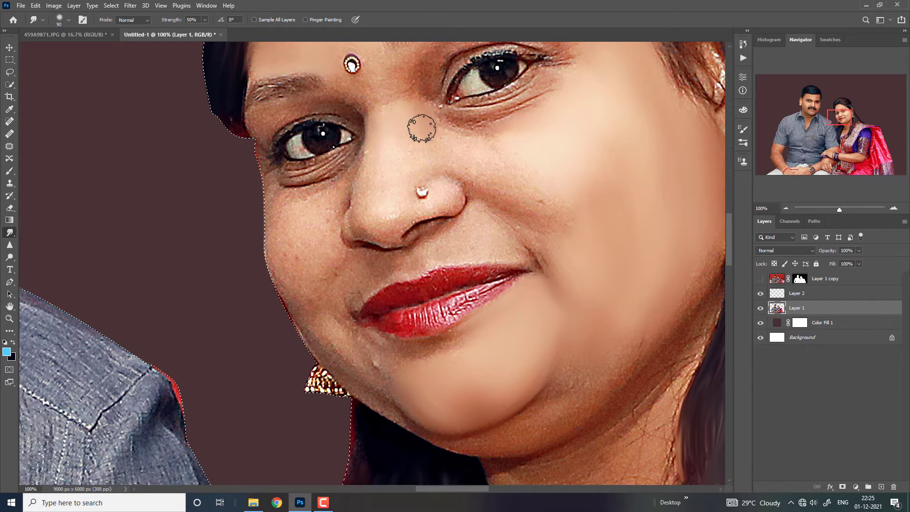
key(bracketright)
key(bracketright)
key(bracketright)
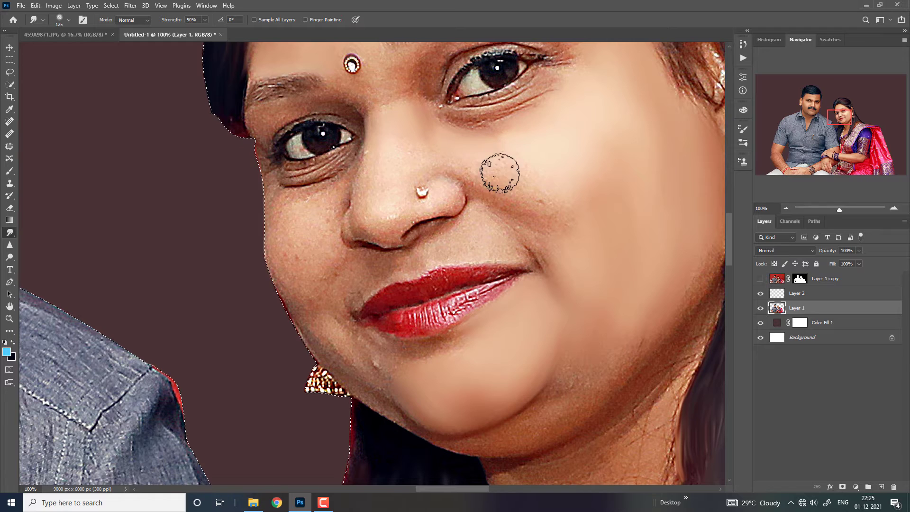
key(bracketright)
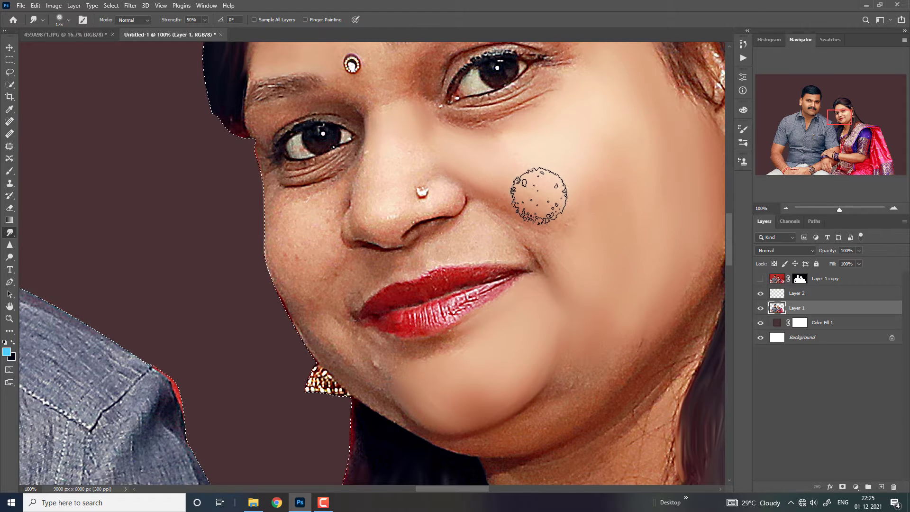
key(bracketright)
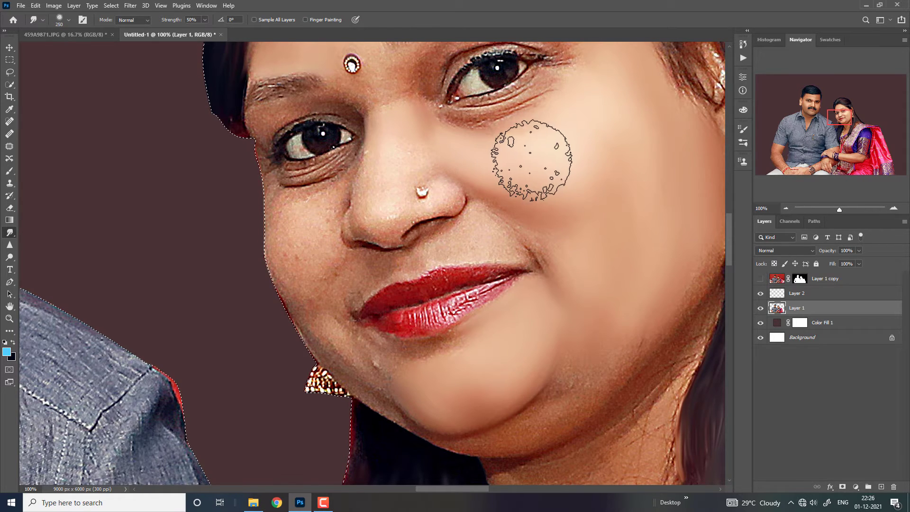
Step: Even out the broad cheek, then smooth the nose and its tip with a smaller brush
key(bracketleft)
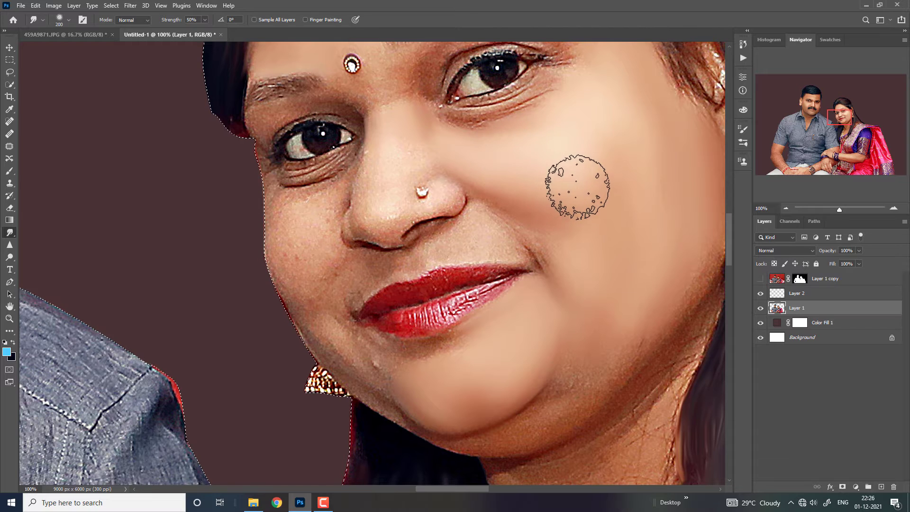
key(bracketright)
key(bracketright)
key(bracketright)
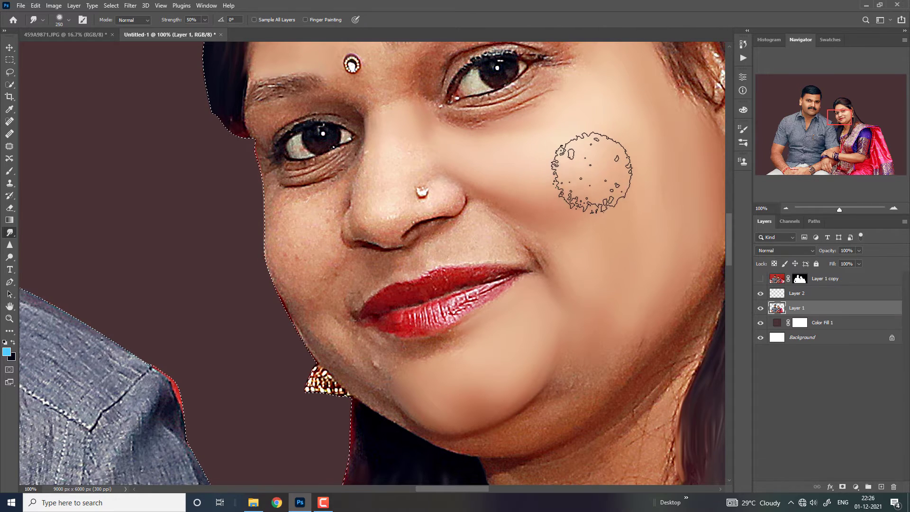
key(bracketleft)
key(bracketleft)
key(bracketleft)
key(bracketleft)
key(bracketleft)
key(bracketleft)
key(bracketleft)
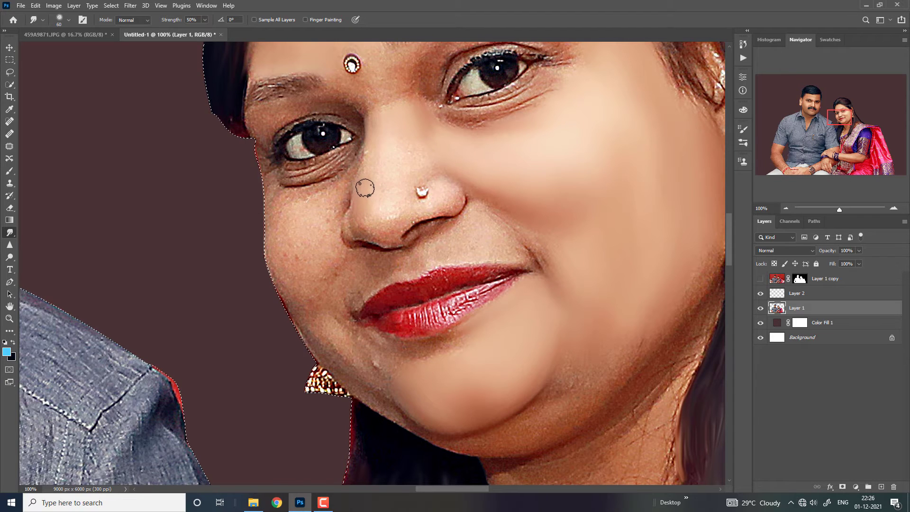
key(bracketright)
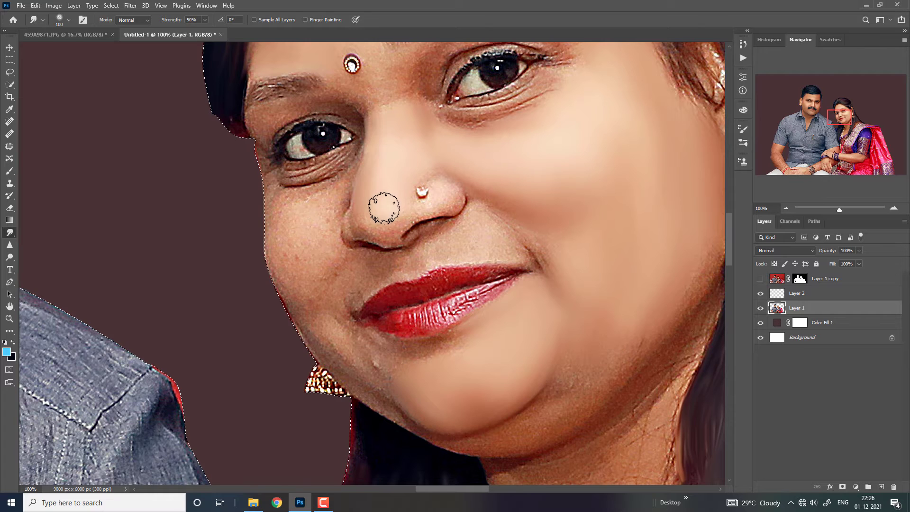
key(bracketleft)
key(bracketleft)
key(bracketleft)
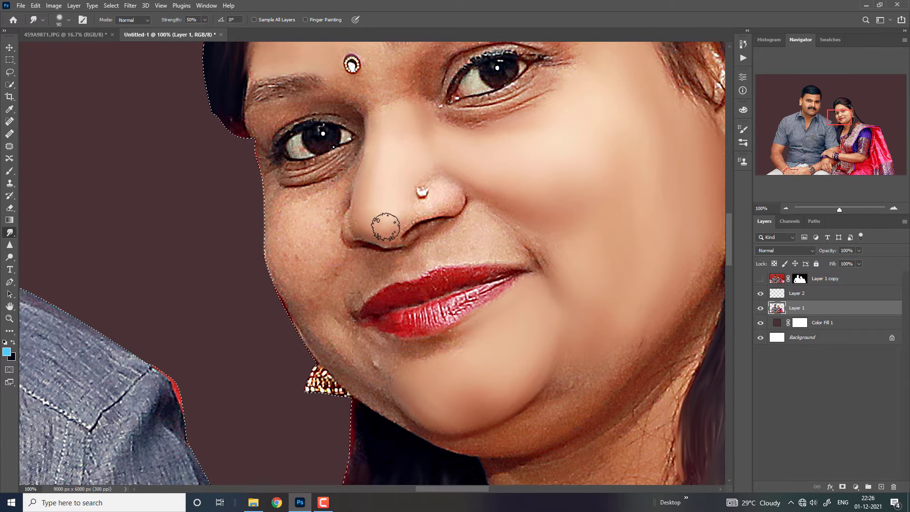
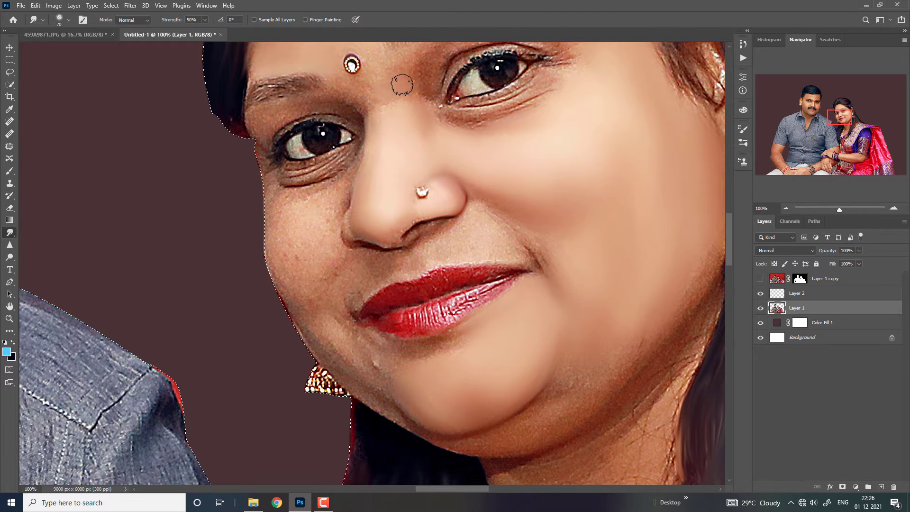
Step: Smudge the skin beside the inner eye corner smooth at 50% strength
key(ctrl+minus)
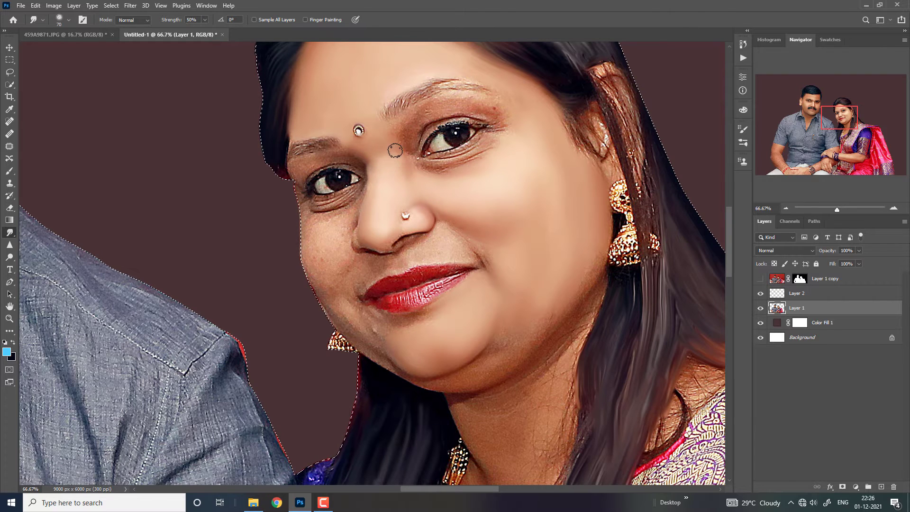
drag(403, 140, 417, 124)
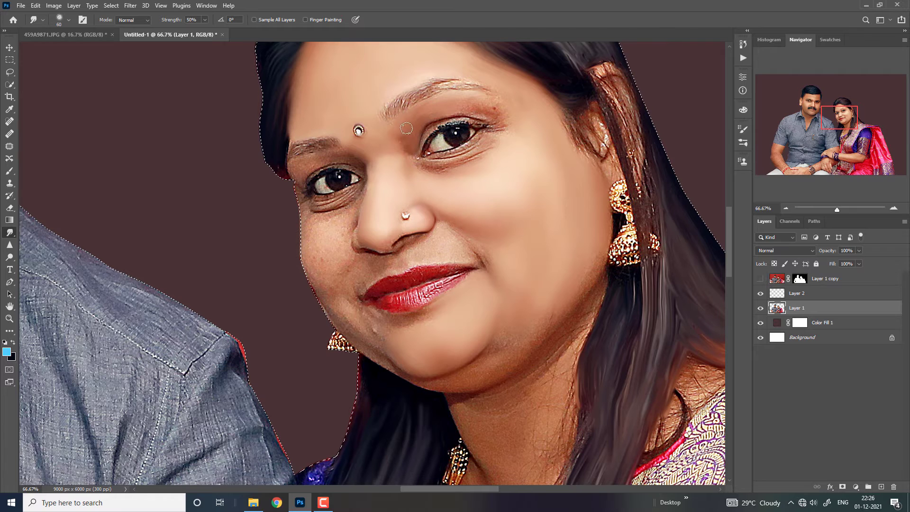
key(bracketright)
key(ctrl+plus)
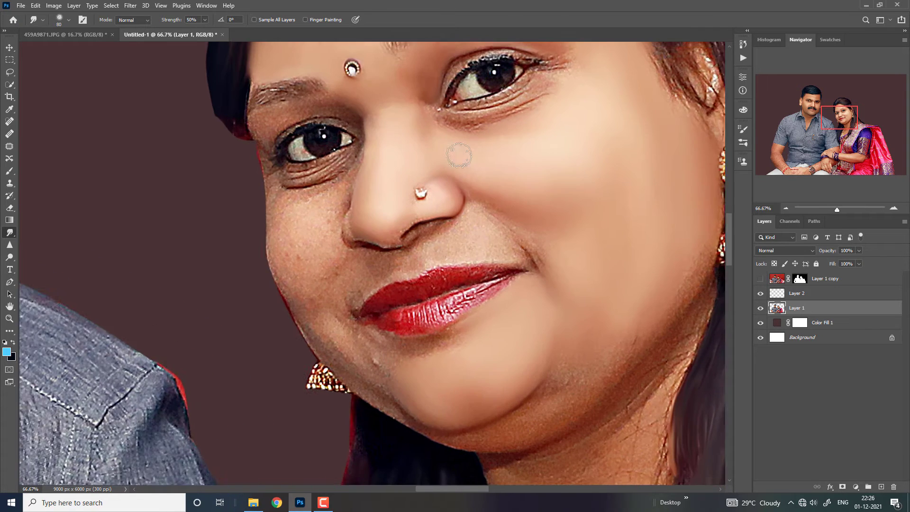
key(ctrl+plus)
key(bracketleft)
key(bracketleft)
Step: Blend the skin between cheek and nose, then smooth the cheek toward the nose
mouse_move(286, 158)
mouse_down()
mouse_move(276, 162)
mouse_move(280, 173)
mouse_move(311, 116)
mouse_move(186, 148)
mouse_move(179, 138)
mouse_move(181, 193)
mouse_move(252, 160)
mouse_move(253, 192)
mouse_up()
key(bracketright)
key(bracketright)
key(bracketright)
key(bracketright)
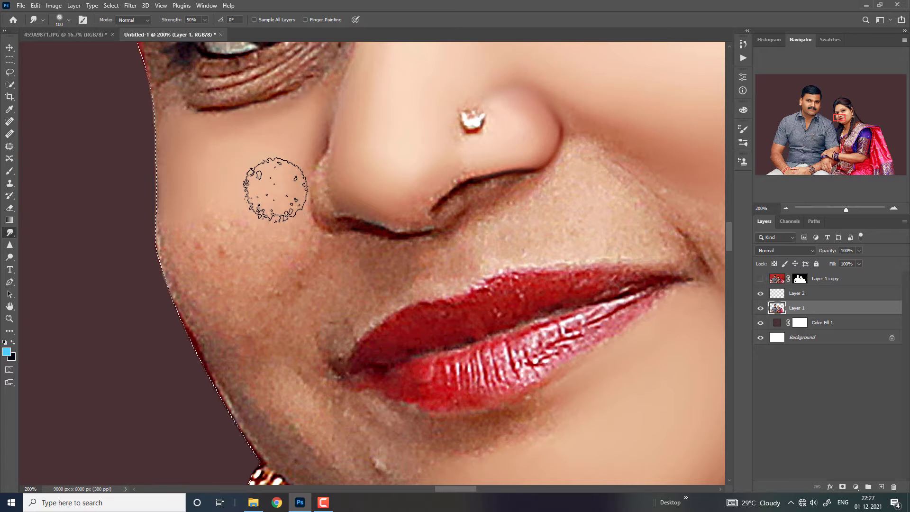
key(ctrl+minus)
key(bracketright)
mouse_move(293, 263)
mouse_down()
mouse_move(283, 244)
mouse_move(317, 257)
mouse_move(325, 249)
mouse_move(308, 291)
mouse_move(299, 280)
mouse_move(303, 320)
mouse_up()
key(bracketleft)
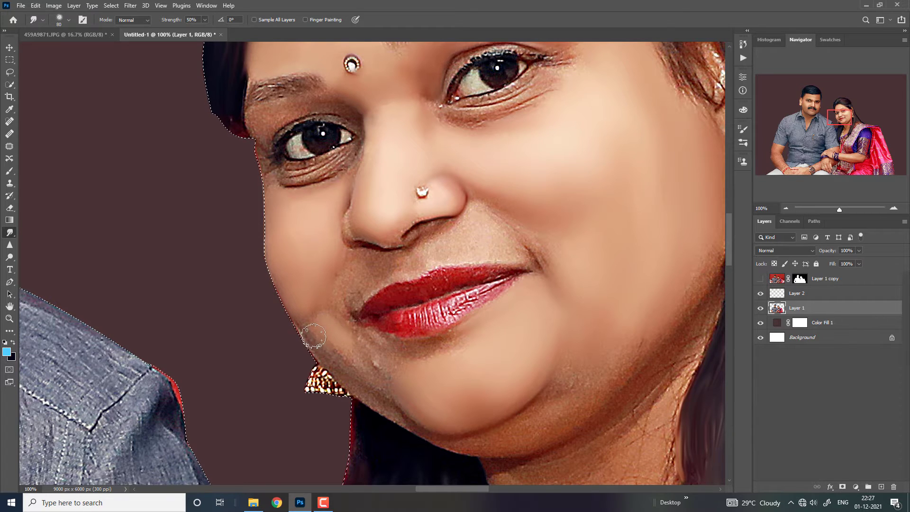
Step: Smooth the skin along the woman's cheek edge with a resized smudge brush
mouse_move(303, 308)
mouse_down()
mouse_move(309, 270)
mouse_move(297, 277)
mouse_move(288, 259)
mouse_up()
key(bracketright)
key(bracketright)
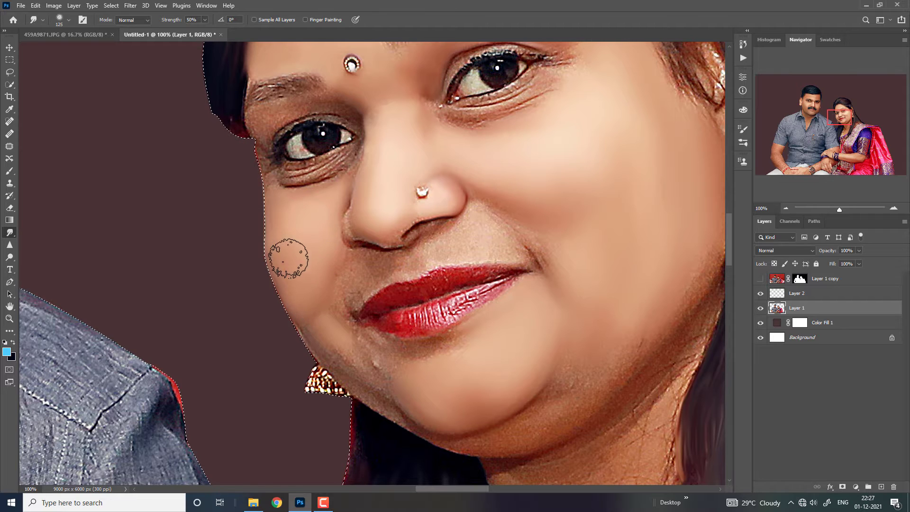
key(bracketleft)
key(bracketleft)
key(bracketleft)
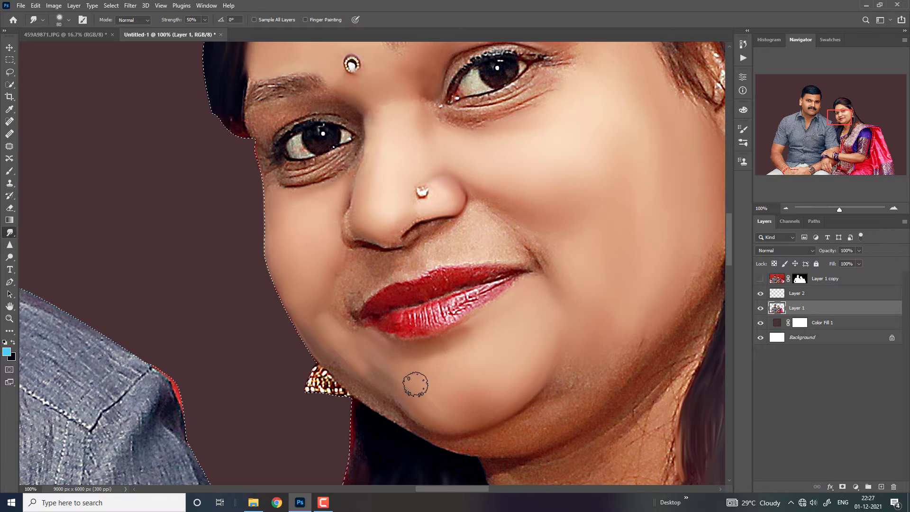
key(bracketleft)
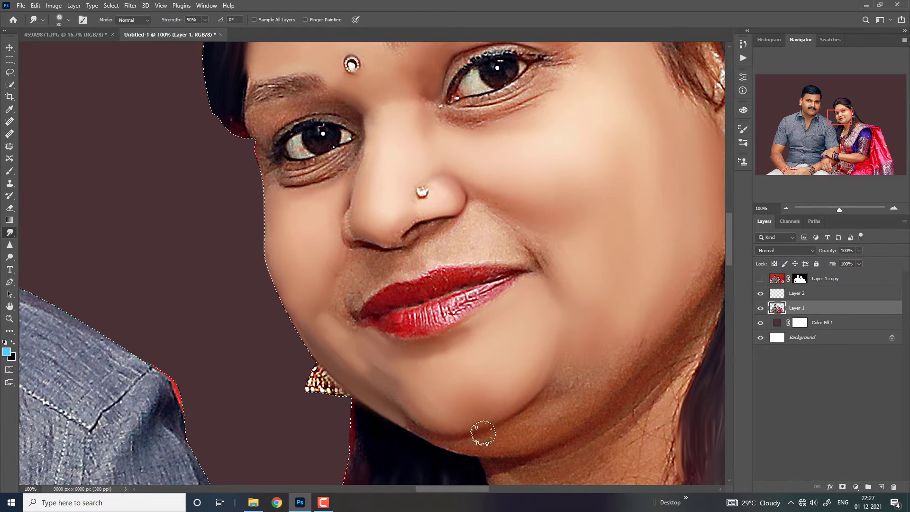
key(bracketright)
key(bracketright)
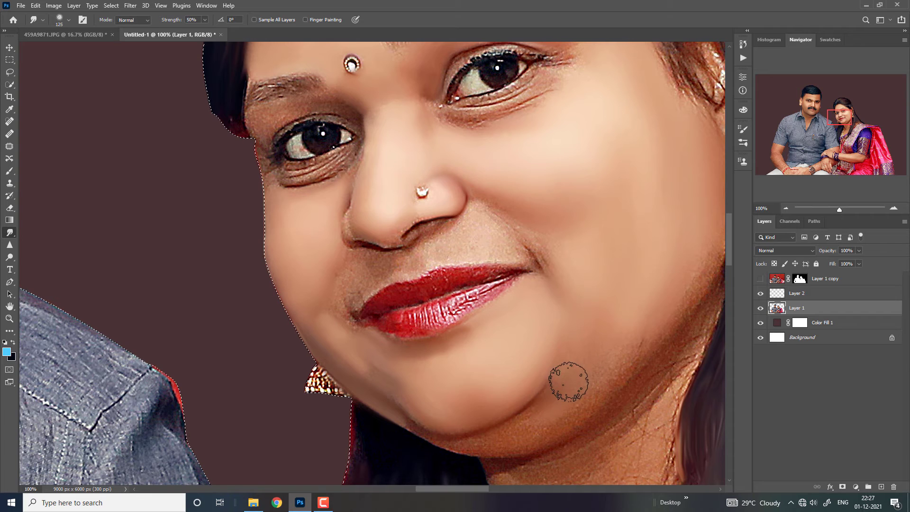
key(bracketright)
key(bracketleft)
key(bracketleft)
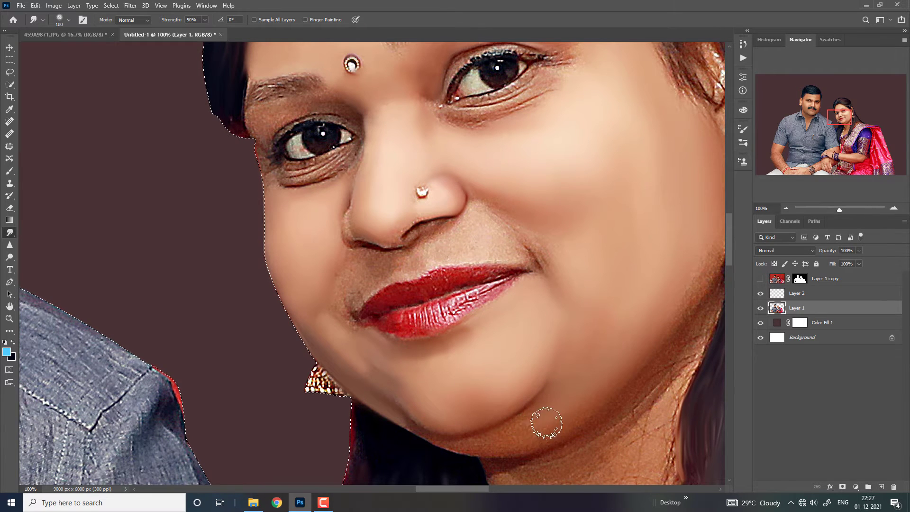
key(bracketleft)
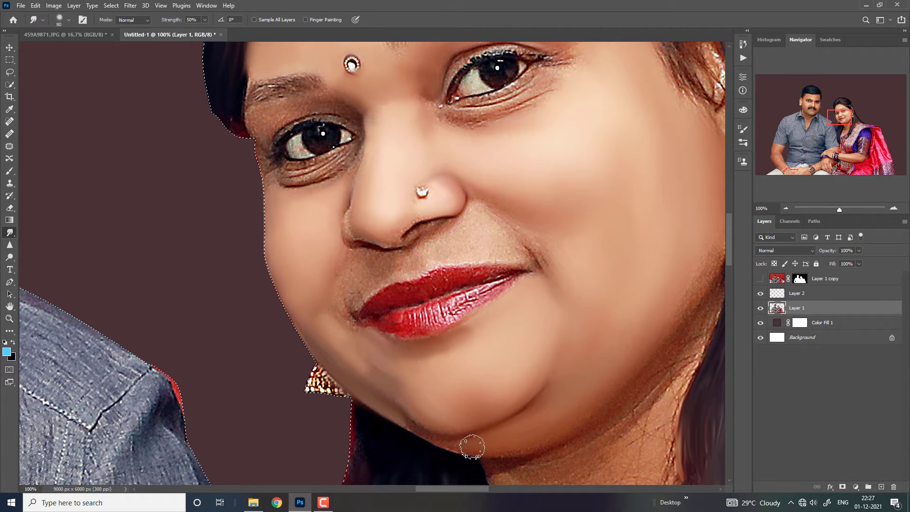
Step: Smudge the jawline and chin skin smooth, then reframe the face
mouse_move(388, 414)
mouse_down()
mouse_move(437, 441)
mouse_move(520, 444)
mouse_up()
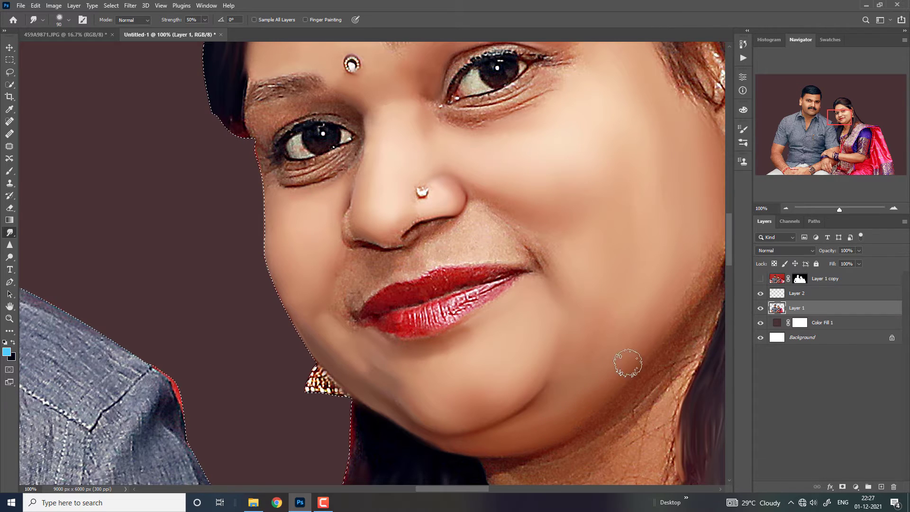
key(bracketright)
key(bracketright)
key(bracketright)
key(bracketright)
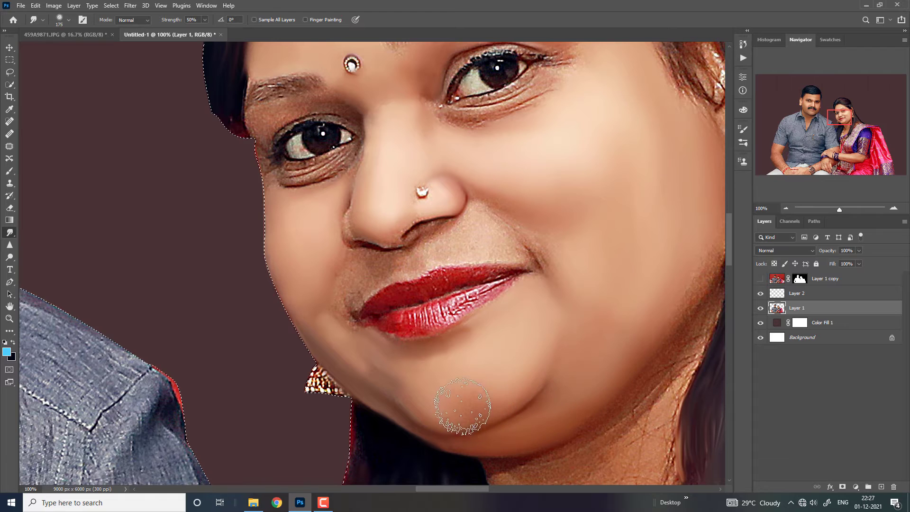
key(bracketleft)
key(bracketleft)
key(bracketleft)
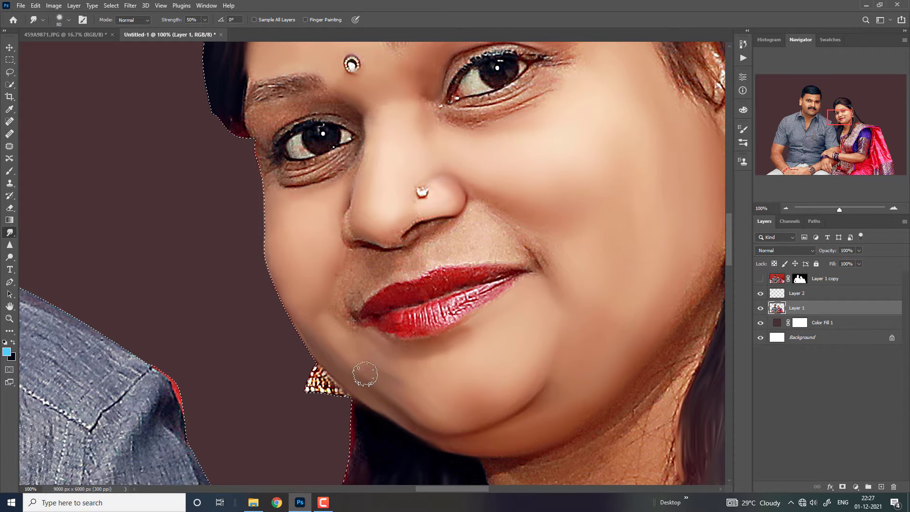
mouse_move(388, 374)
mouse_down()
mouse_move(433, 368)
mouse_move(424, 370)
mouse_up()
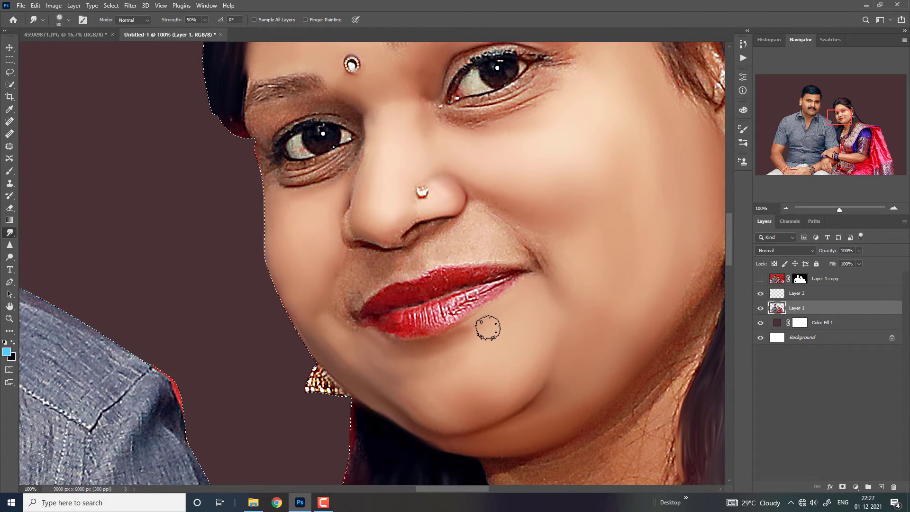
key(ctrl+minus)
key(ctrl+minus)
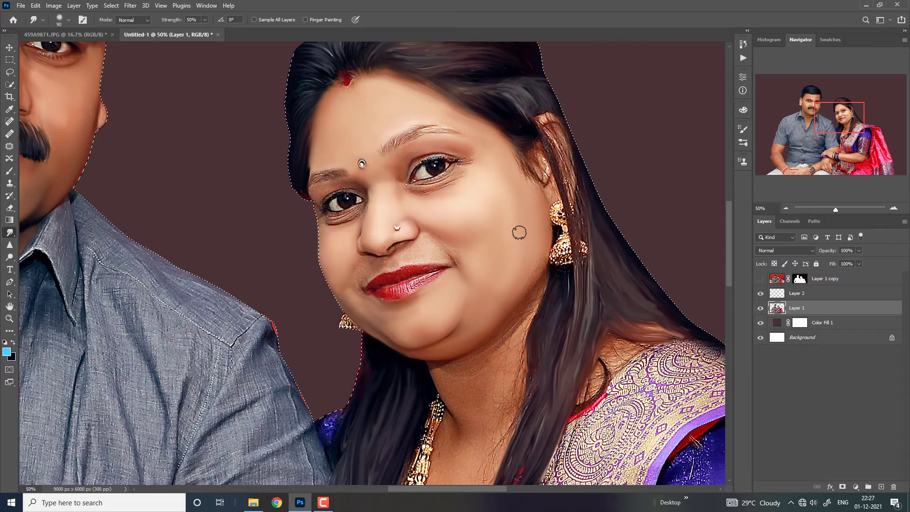
key(bracketright)
key(bracketright)
key(bracketright)
key(bracketright)
key(bracketright)
key(bracketright)
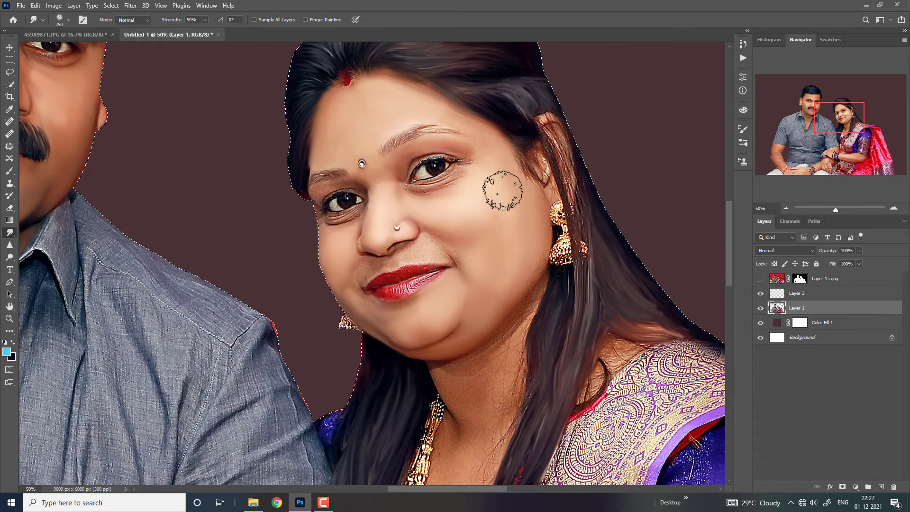
key(bracketright)
key(ctrl+plus)
key(ctrl+plus)
Step: Bring the eye into view and smooth the skin above the eyelid crease
drag(836, 127, 833, 122)
key(ctrl+plus)
key(ctrl+plus)
key(bracketleft)
key(bracketleft)
key(bracketleft)
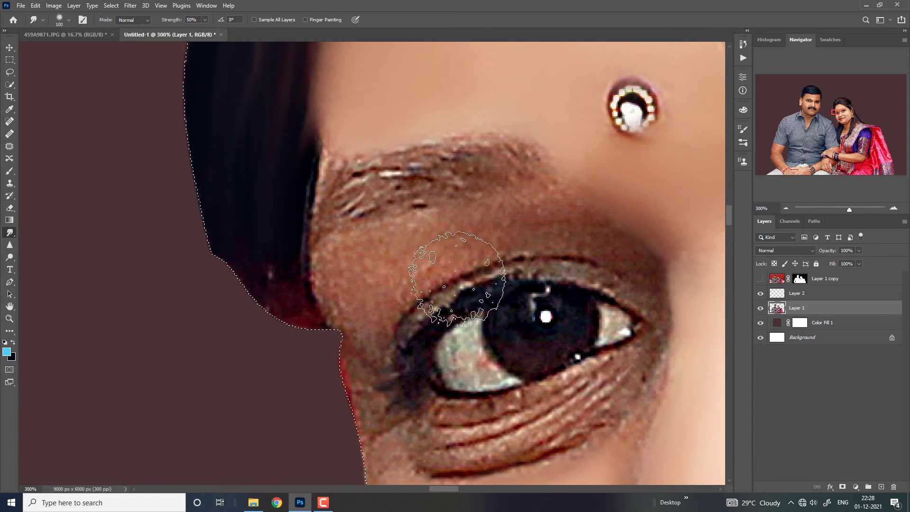
mouse_move(426, 271)
mouse_down()
mouse_move(504, 242)
mouse_move(494, 242)
mouse_move(584, 239)
mouse_move(542, 238)
mouse_move(567, 209)
mouse_move(488, 209)
mouse_move(336, 261)
mouse_move(335, 301)
mouse_move(356, 275)
mouse_move(395, 278)
mouse_move(372, 305)
mouse_move(370, 332)
mouse_move(381, 305)
mouse_up()
key(bracketright)
key(bracketright)
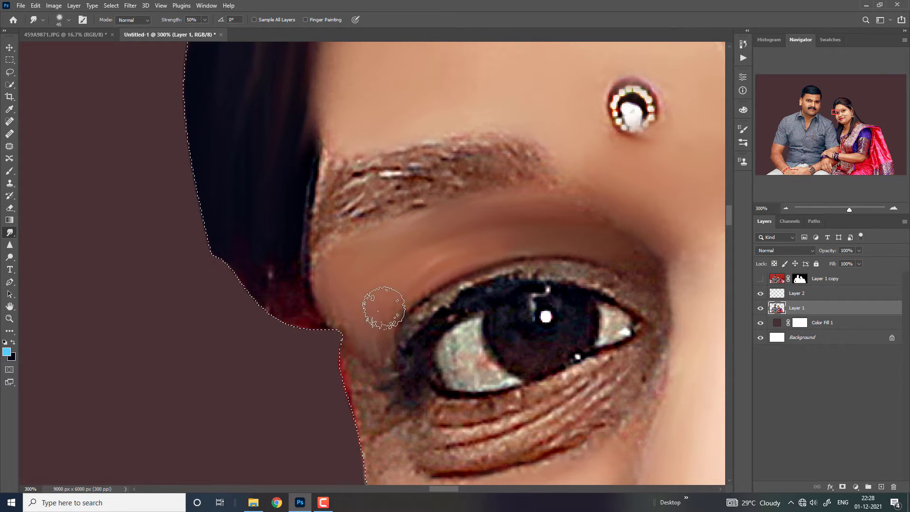
key(bracketleft)
key(bracketleft)
key(bracketleft)
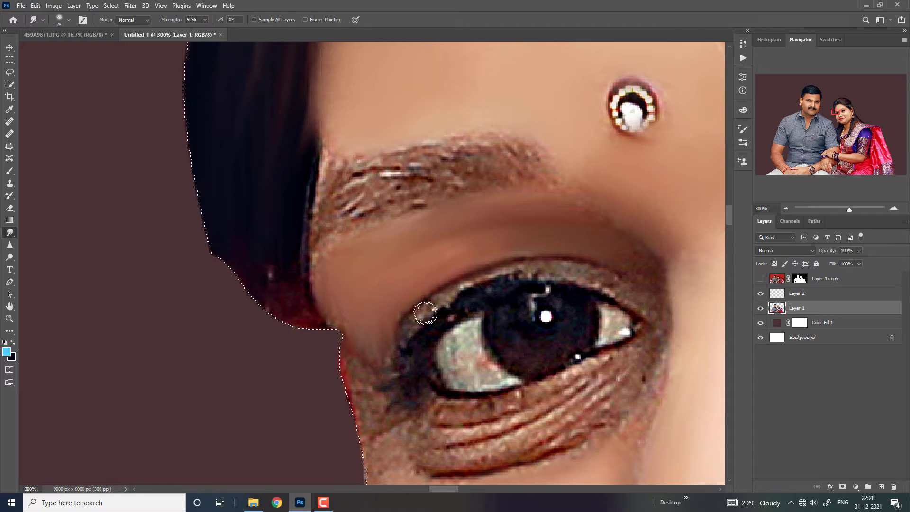
Step: Blend the dark lash patches, lower-eyelid wrinkles and eye-corner lash area smooth
mouse_move(432, 306)
mouse_down()
mouse_move(493, 281)
mouse_move(563, 270)
mouse_move(642, 301)
mouse_up()
key(bracketright)
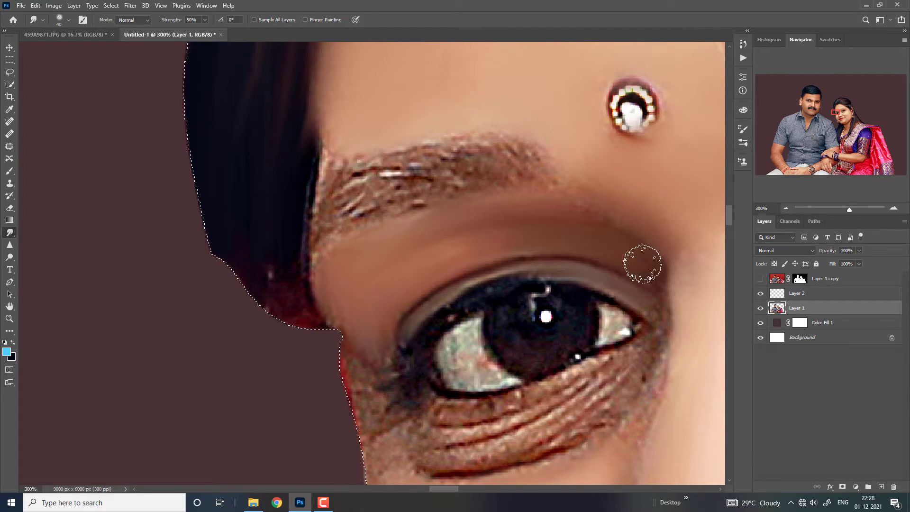
key(bracketright)
key(bracketleft)
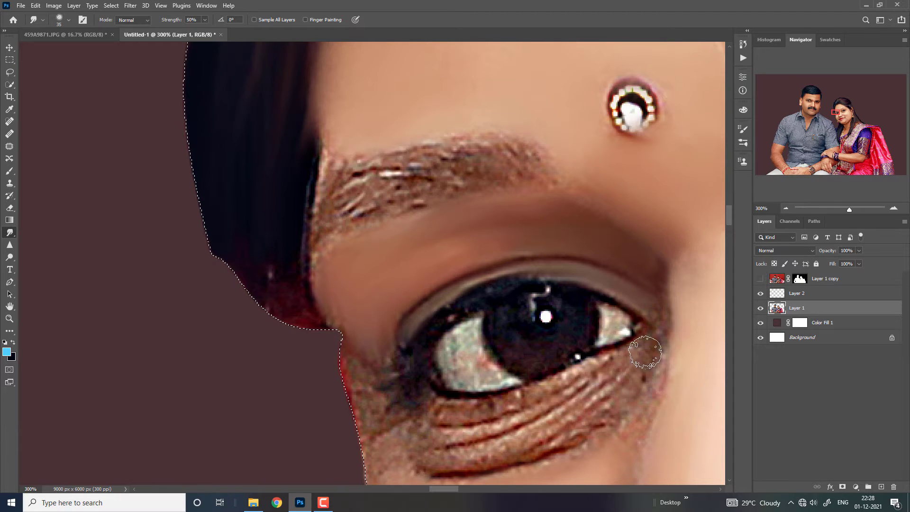
key(bracketleft)
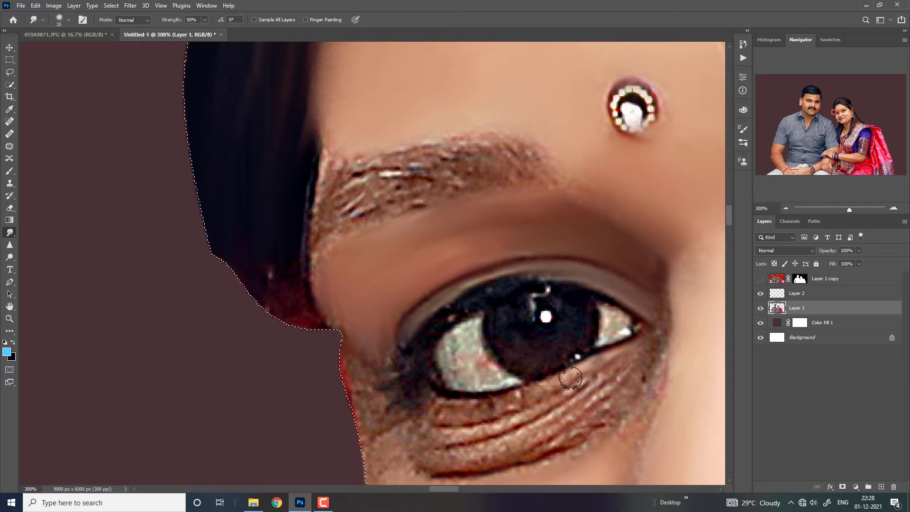
drag(570, 378, 498, 404)
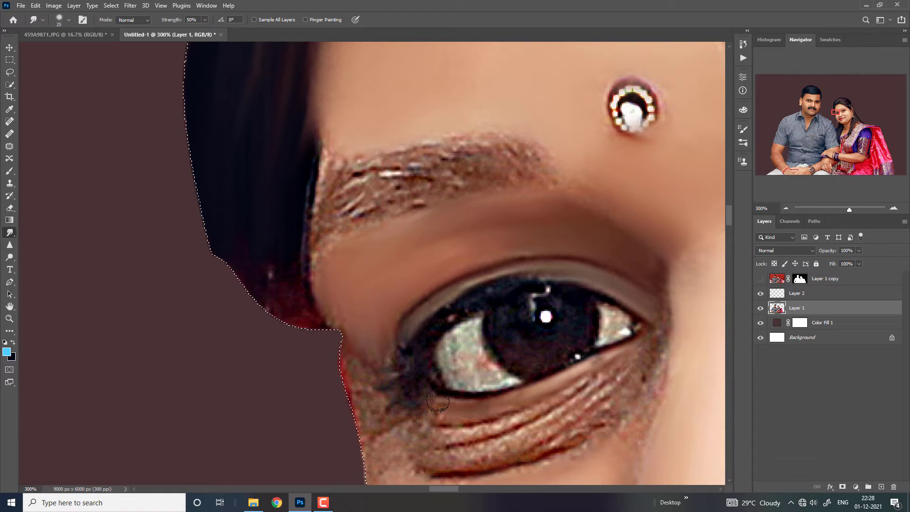
key(bracketright)
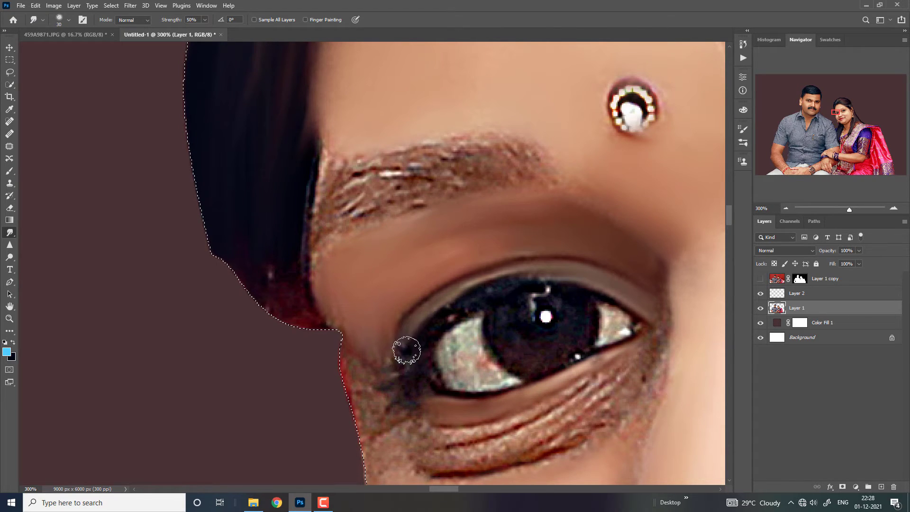
mouse_move(407, 349)
mouse_down()
mouse_move(375, 354)
mouse_move(361, 341)
mouse_move(357, 378)
mouse_move(359, 360)
mouse_up()
key(bracketright)
key(bracketright)
key(bracketright)
Step: Smooth the reddish hair edge at the temple and the pink spot in the eye white
key(ctrl+minus)
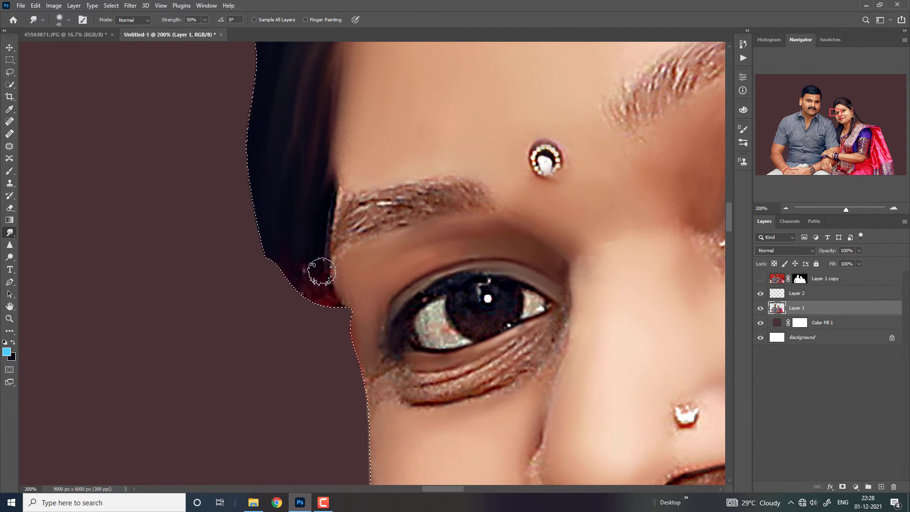
key(bracketleft)
mouse_move(308, 266)
mouse_down()
mouse_move(286, 252)
mouse_move(326, 305)
mouse_move(316, 230)
mouse_move(339, 146)
mouse_move(315, 189)
mouse_up()
drag(443, 328, 455, 339)
key(bracketleft)
key(bracketleft)
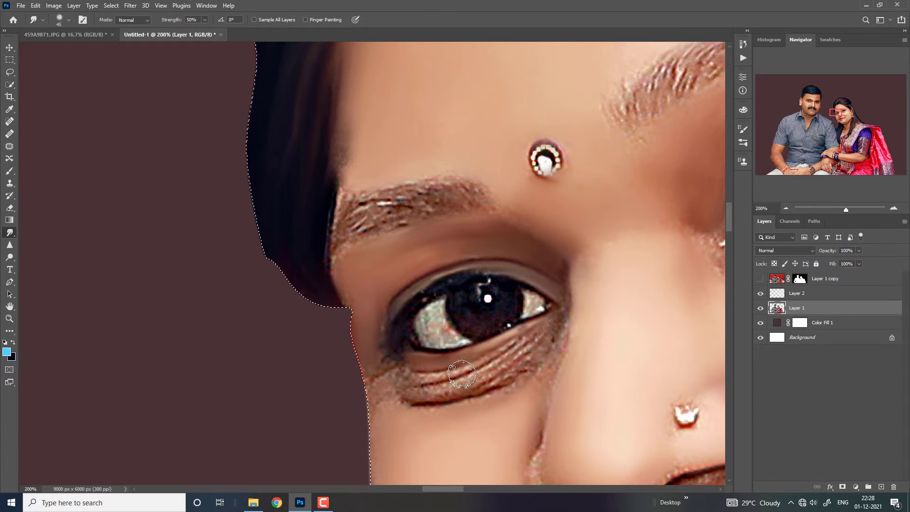
key(bracketleft)
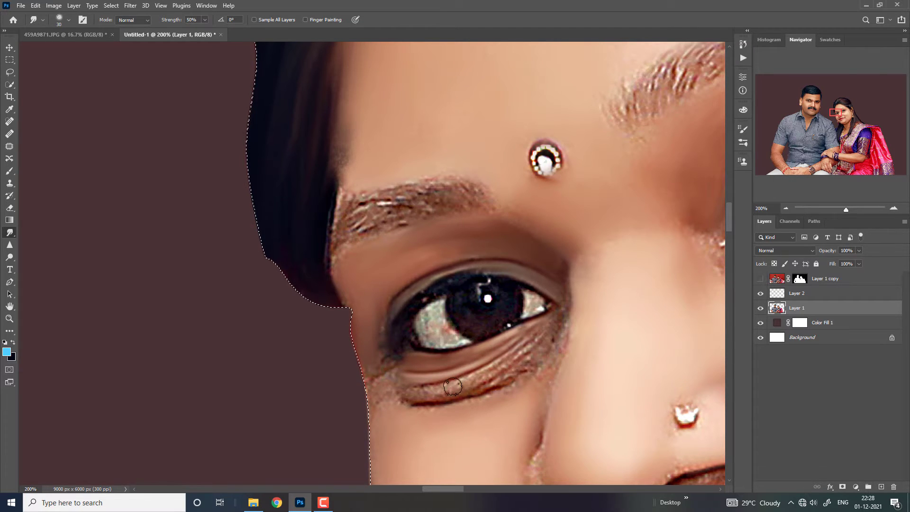
Step: Smooth the wrinkles and grainy skin under the eye along the lower eyelid
drag(490, 372, 527, 349)
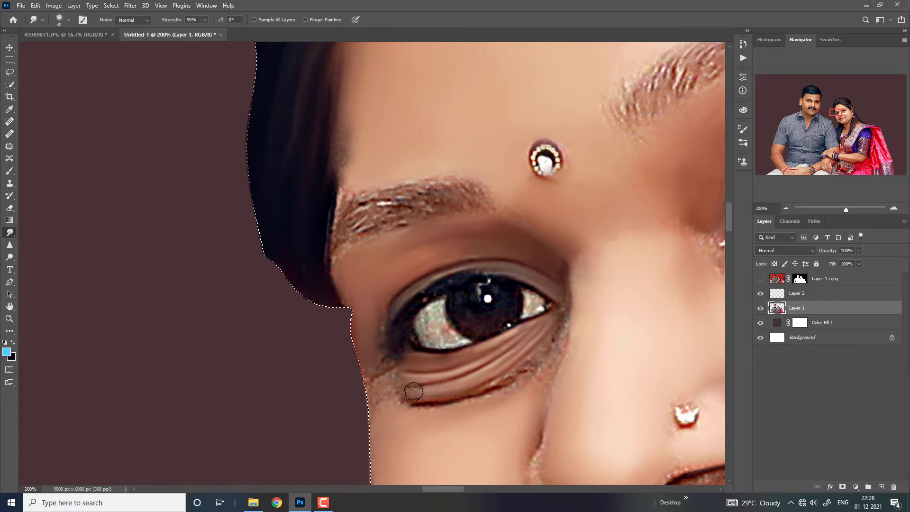
key(bracketright)
drag(401, 387, 379, 402)
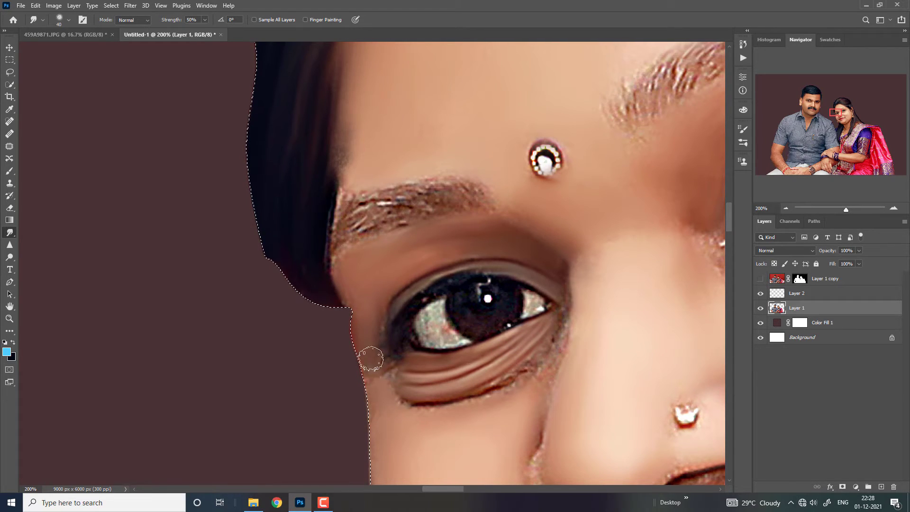
key(bracketleft)
mouse_move(371, 359)
mouse_down()
mouse_move(378, 396)
mouse_move(427, 408)
mouse_up()
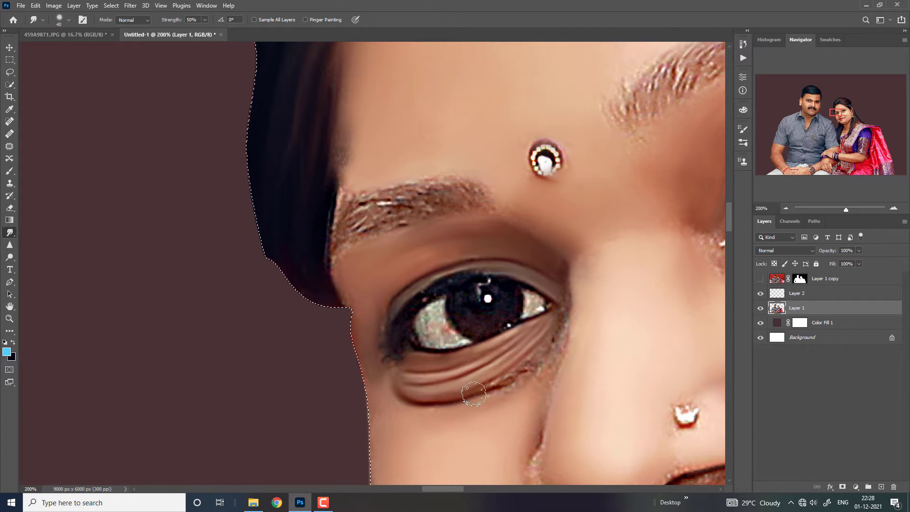
drag(473, 394, 555, 331)
key(bracketleft)
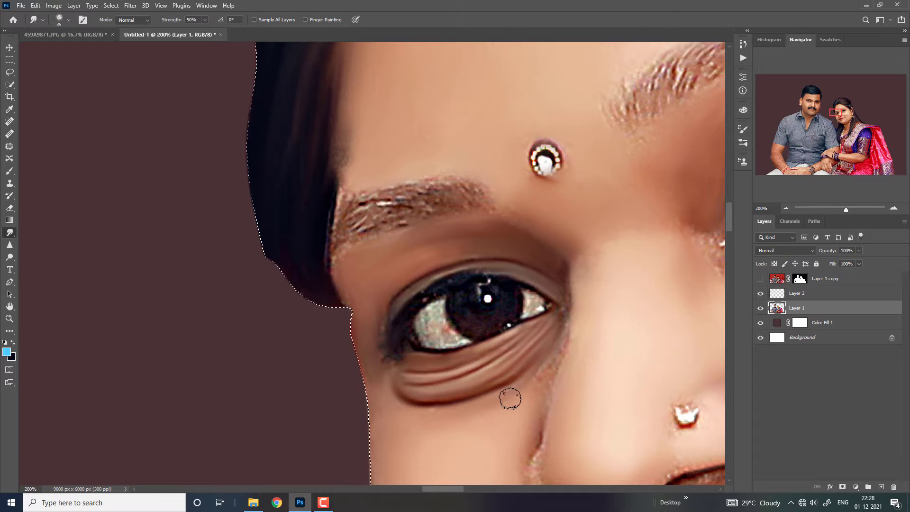
key(bracketleft)
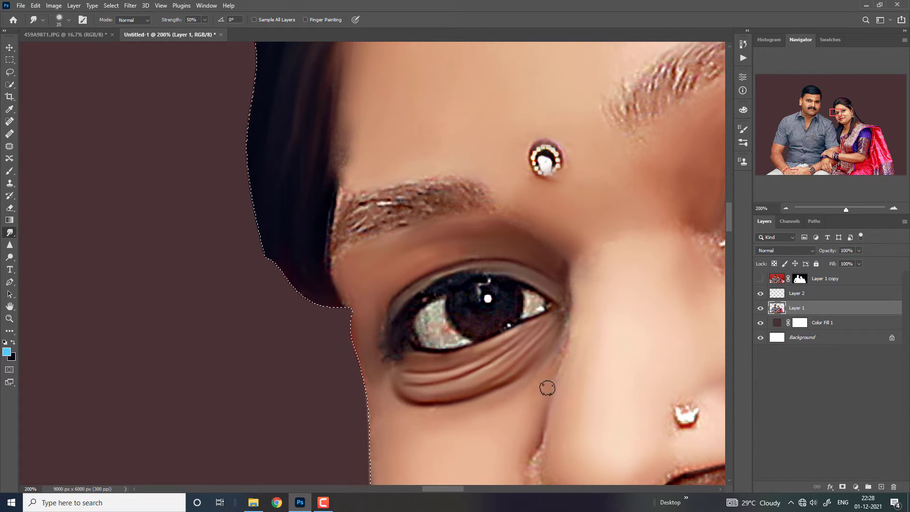
key(bracketleft)
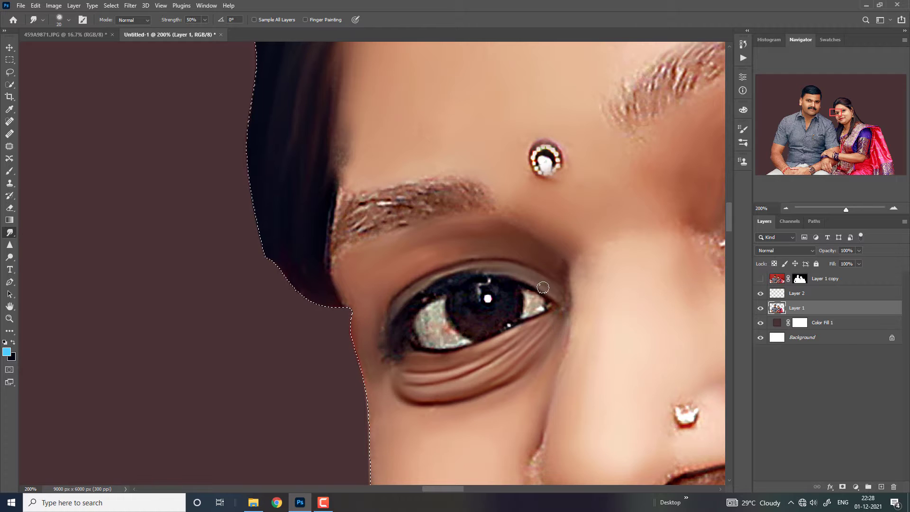
key(bracketright)
key(bracketright)
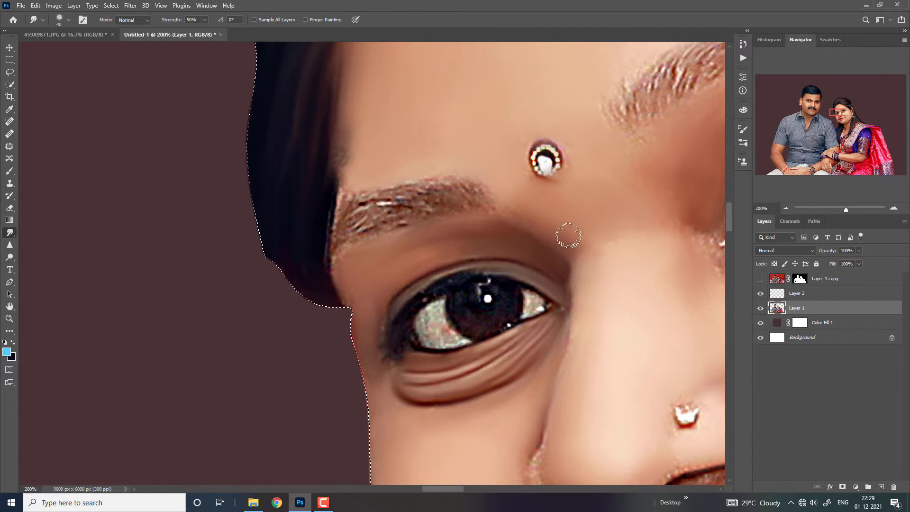
key(bracketright)
key(bracketright)
key(bracketright)
key(ctrl+minus)
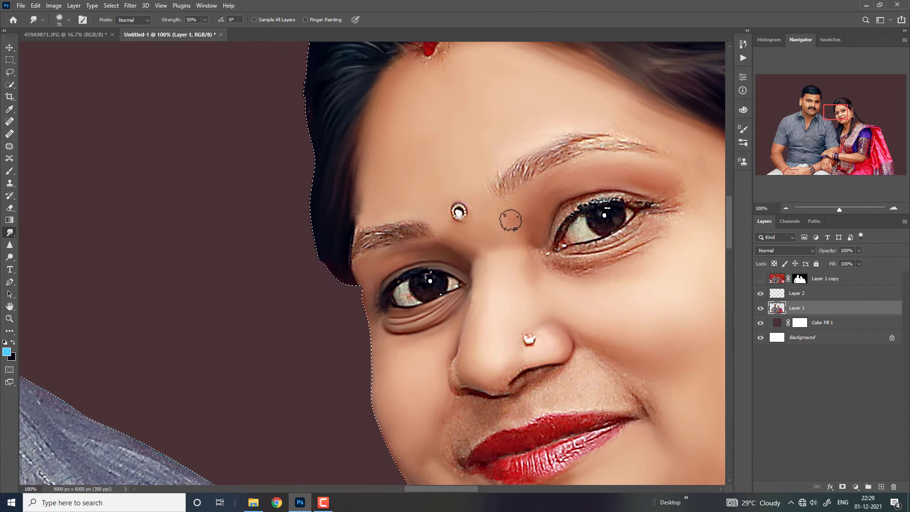
Step: Move the view to her other eye and smooth the lighter streak along its lower eyelid
key(bracketleft)
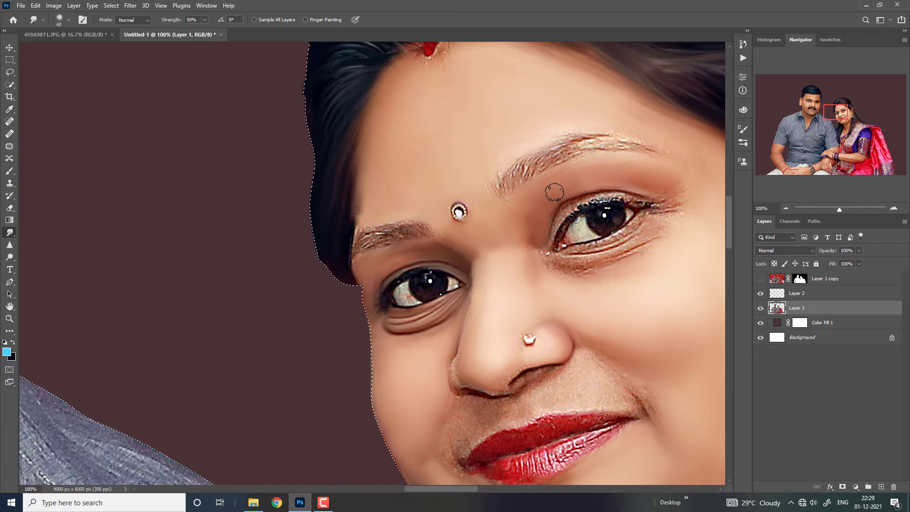
key(ctrl+minus)
key(ctrl+minus)
key(ctrl+plus)
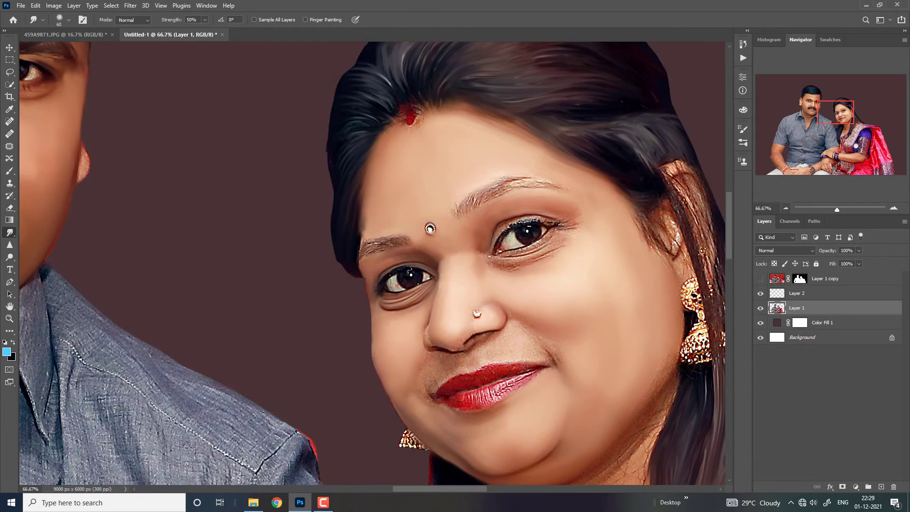
key(ctrl+plus)
drag(663, 350, 408, 278)
key(ctrl+plus)
key(ctrl+plus)
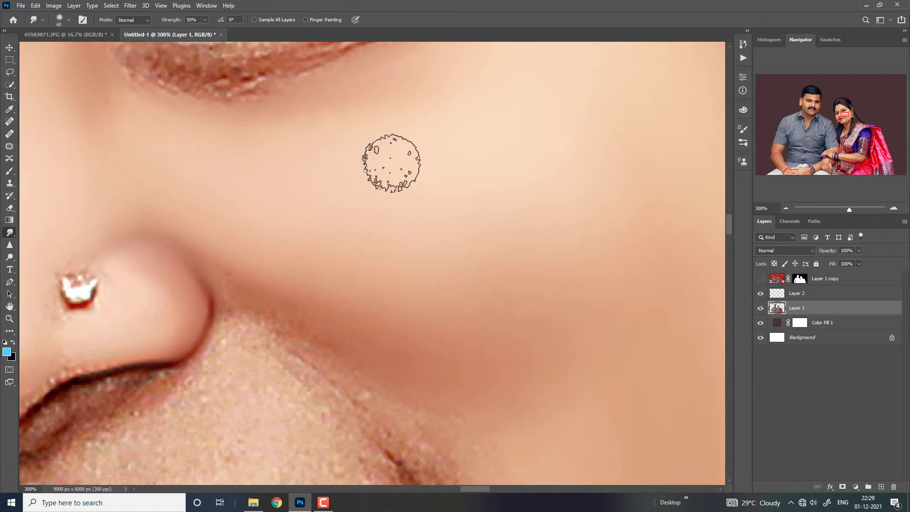
drag(848, 114, 843, 111)
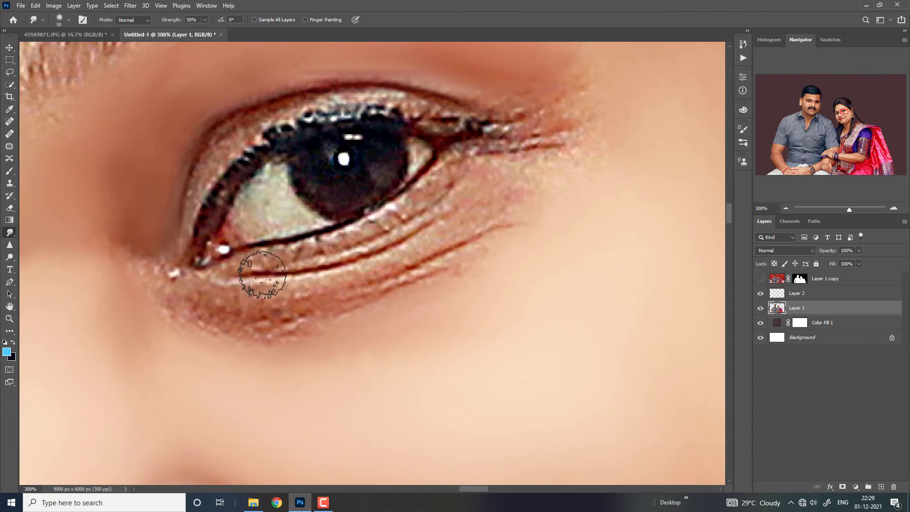
key(bracketleft)
key(bracketleft)
key(bracketleft)
mouse_move(243, 287)
mouse_down()
mouse_move(260, 288)
mouse_move(221, 290)
mouse_move(335, 280)
mouse_move(480, 211)
mouse_up()
Step: Smooth the skin and texture below the other eye's lower eyelid
key(bracketright)
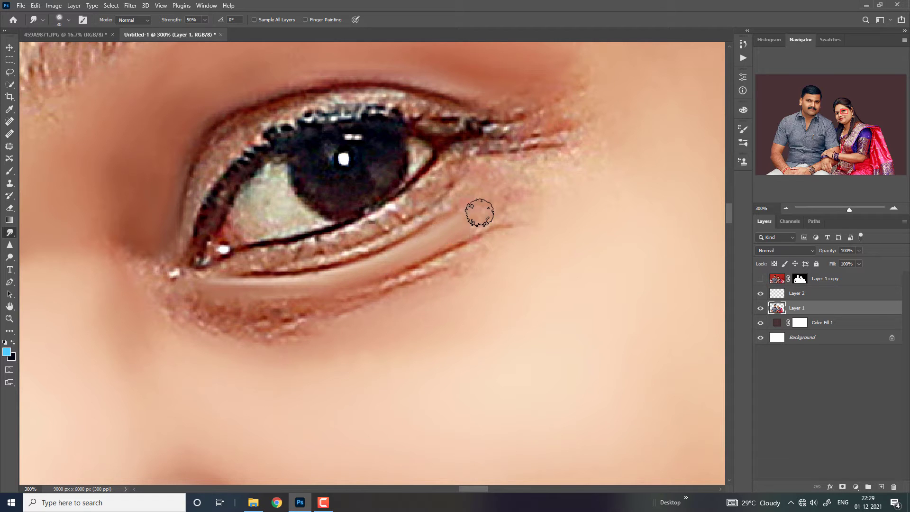
key(bracketright)
mouse_move(418, 271)
mouse_down()
mouse_move(460, 252)
mouse_move(404, 277)
mouse_up()
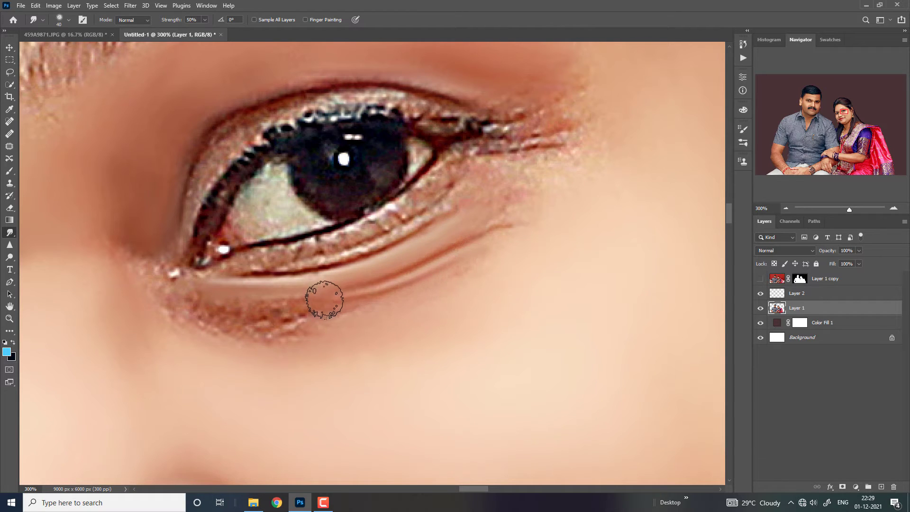
key(bracketright)
drag(240, 309, 351, 315)
mouse_move(194, 303)
mouse_down()
mouse_move(228, 323)
mouse_move(361, 327)
mouse_up()
key(bracketright)
key(bracketleft)
key(bracketleft)
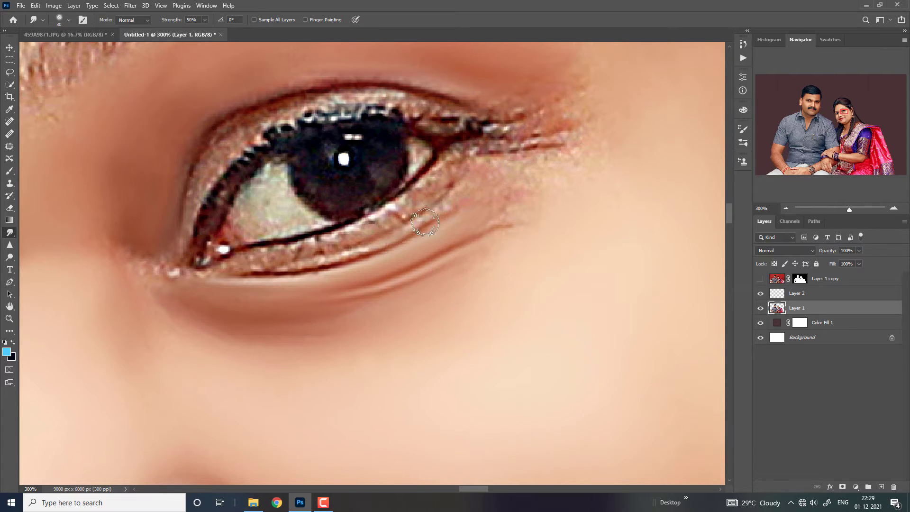
mouse_move(360, 247)
mouse_down()
mouse_move(408, 229)
mouse_move(233, 268)
mouse_move(403, 203)
mouse_move(448, 161)
mouse_move(419, 197)
mouse_move(519, 175)
mouse_move(490, 167)
mouse_up()
key(bracketleft)
key(bracketright)
key(bracketright)
key(bracketright)
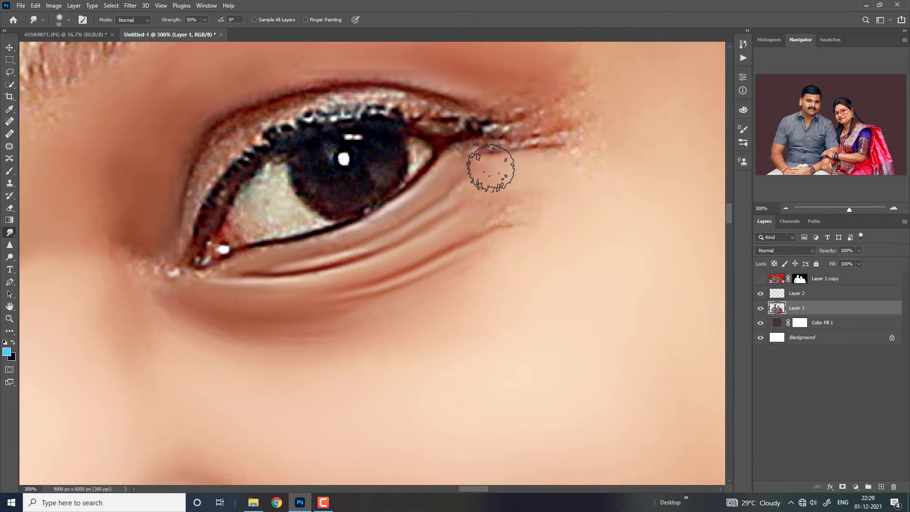
key(bracketright)
key(bracketright)
key(bracketright)
Step: Smooth the outer-corner creases, inner-corner lash specks and outer upper lash line
mouse_move(510, 213)
mouse_down()
mouse_move(490, 204)
mouse_move(582, 167)
mouse_move(471, 212)
mouse_up()
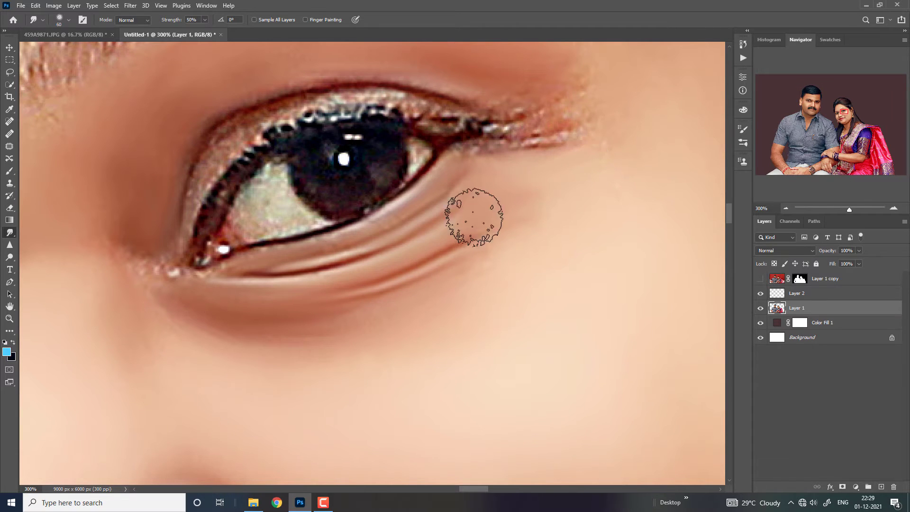
key(bracketleft)
key(bracketleft)
key(bracketleft)
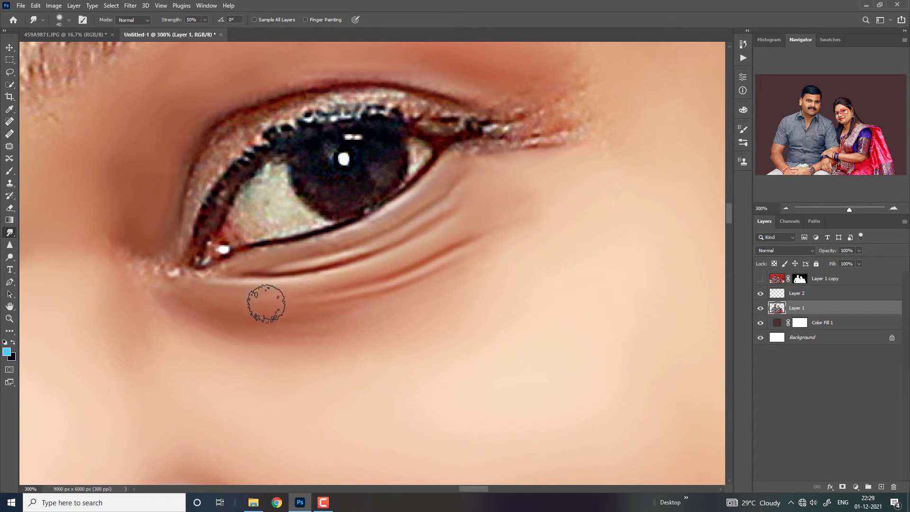
key(bracketleft)
mouse_move(179, 310)
mouse_down()
mouse_move(162, 240)
mouse_move(138, 264)
mouse_up()
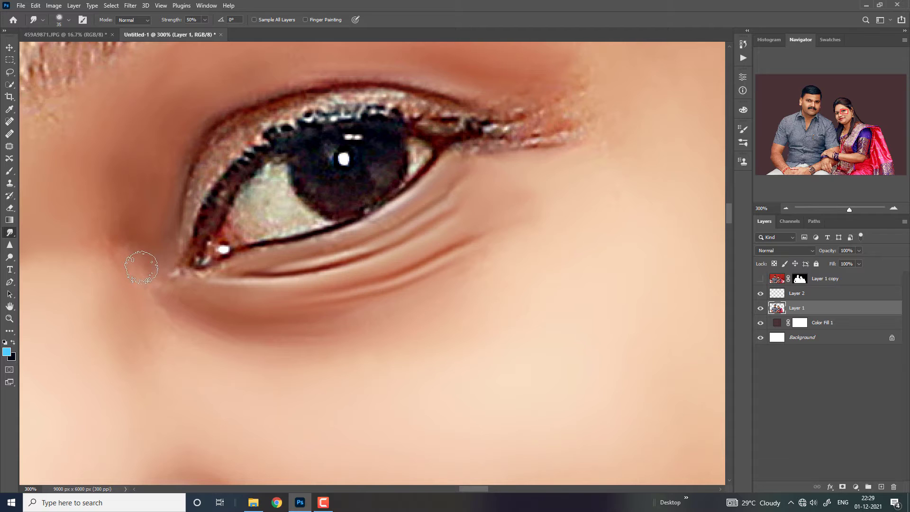
key(bracketleft)
mouse_move(209, 172)
mouse_down()
mouse_move(216, 161)
mouse_move(199, 223)
mouse_move(242, 128)
mouse_move(222, 151)
mouse_move(304, 105)
mouse_move(463, 95)
mouse_move(363, 95)
mouse_move(265, 109)
mouse_up()
key(bracketright)
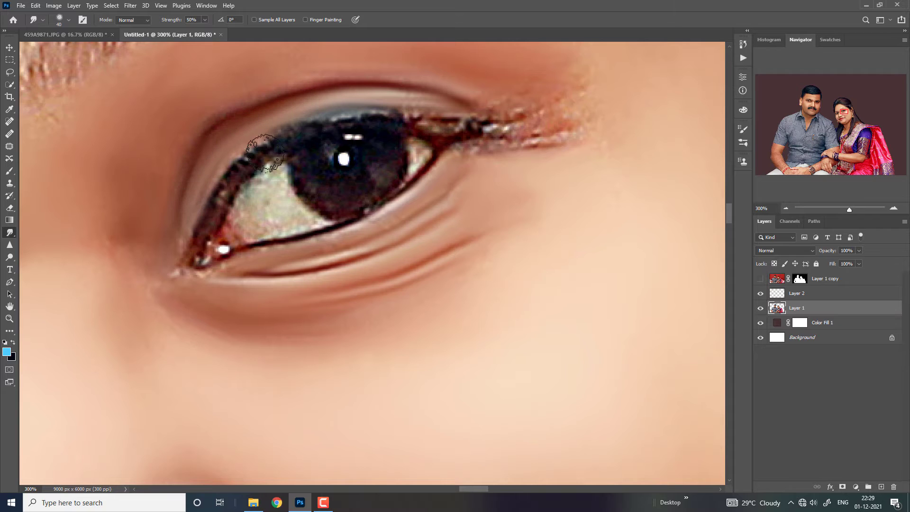
key(bracketleft)
key(bracketleft)
mouse_move(410, 108)
mouse_down()
mouse_move(464, 126)
mouse_move(526, 105)
mouse_move(511, 122)
mouse_move(559, 107)
mouse_move(589, 116)
mouse_move(490, 142)
mouse_up()
key(bracketright)
key(bracketright)
Step: Blend the upper lash texture smooth toward the inner eye corner
key(bracketleft)
key(bracketleft)
key(bracketleft)
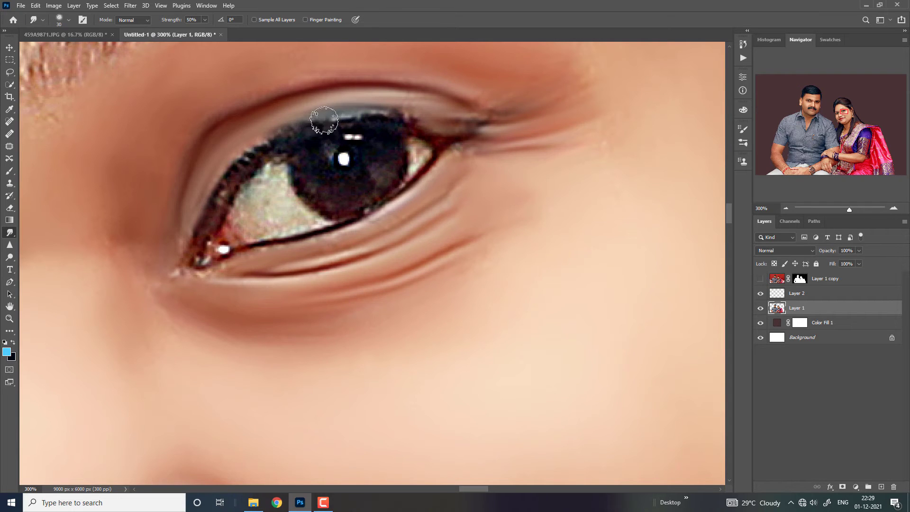
key(bracketleft)
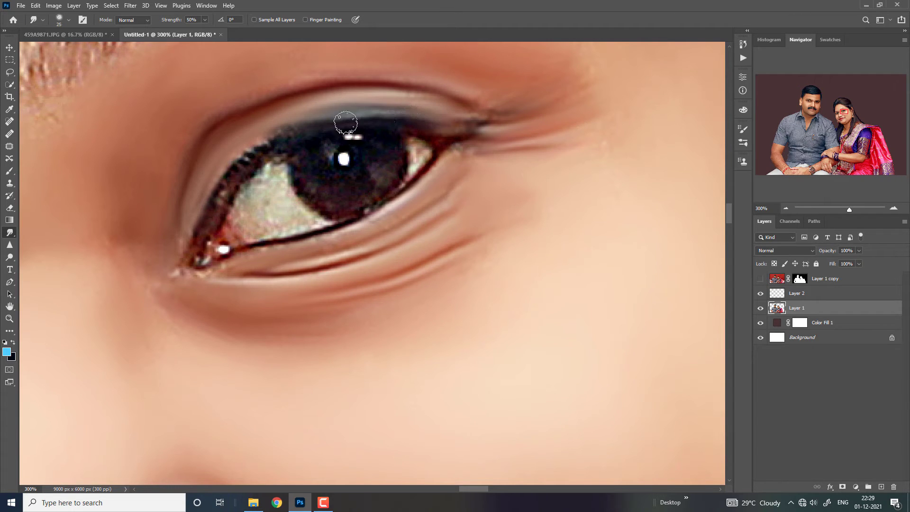
mouse_move(346, 123)
mouse_down()
mouse_move(253, 158)
mouse_move(231, 180)
mouse_up()
key(bracketright)
mouse_move(283, 138)
mouse_down()
mouse_move(218, 187)
mouse_move(182, 261)
mouse_up()
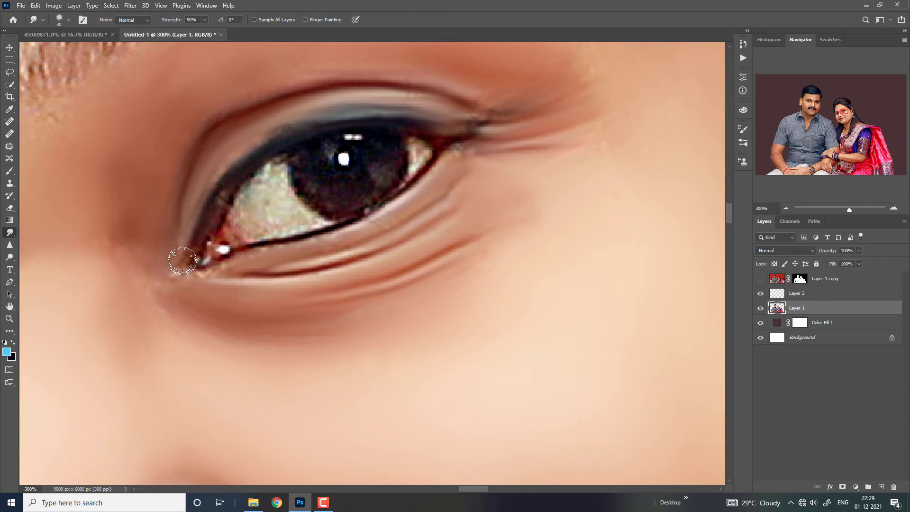
key(bracketleft)
key(bracketleft)
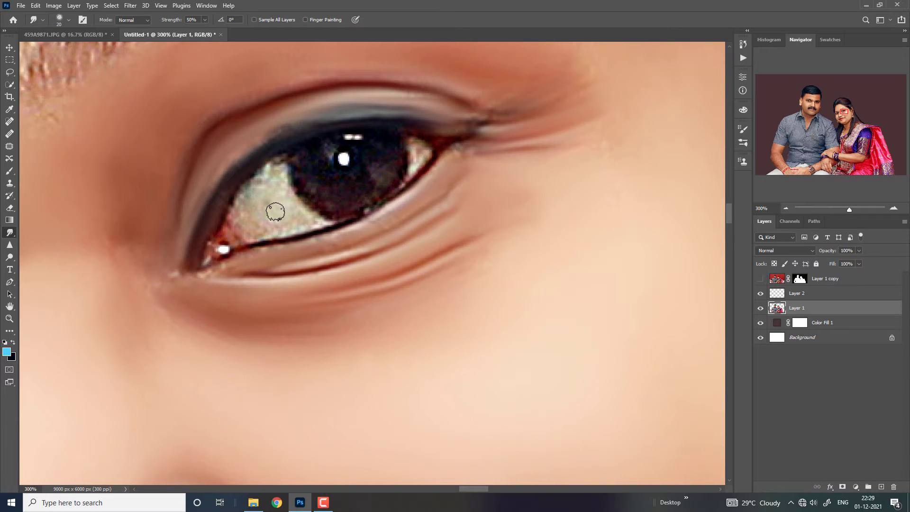
scroll(492, 172, down, 2)
scroll(491, 171, down, 2)
scroll(701, 195, down, 1)
scroll(311, 270, up, 1)
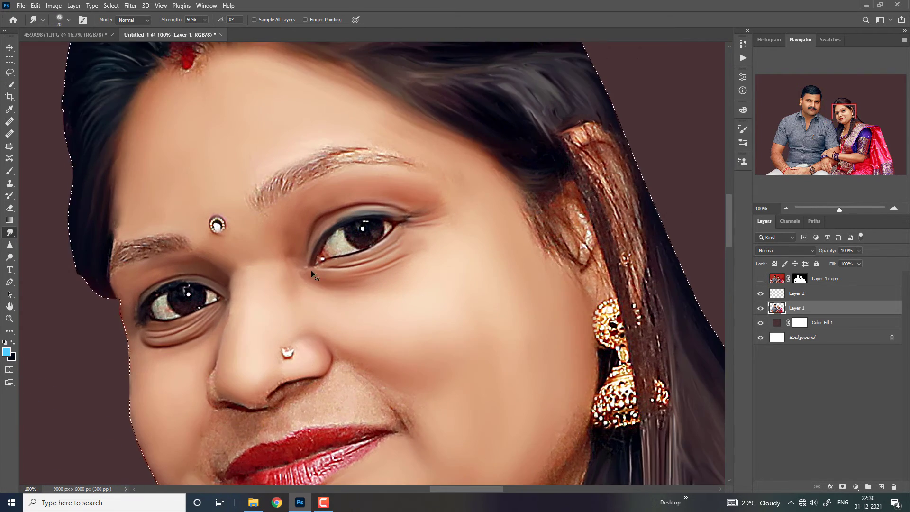
scroll(311, 270, up, 1)
scroll(373, 264, up, 1)
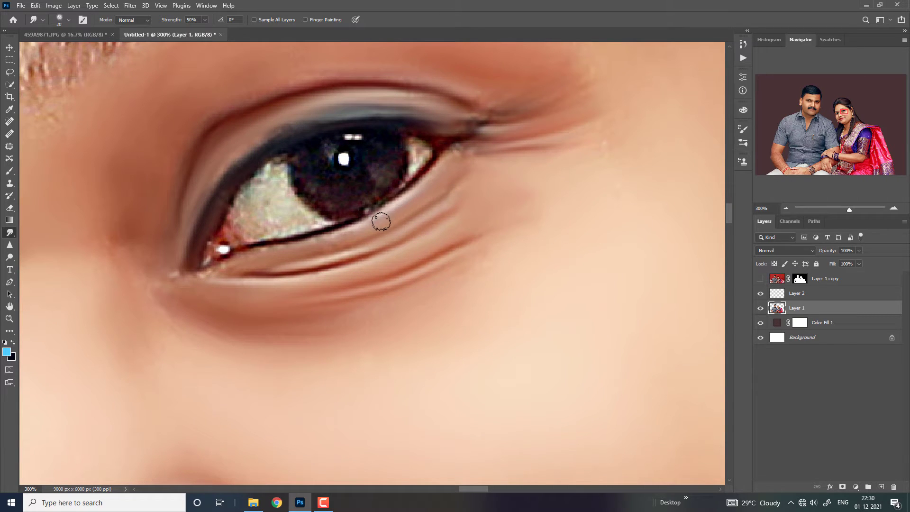
Step: Switch to the 'hair stock pathe' brush preset and smudge the eye white and iris
click(61, 21)
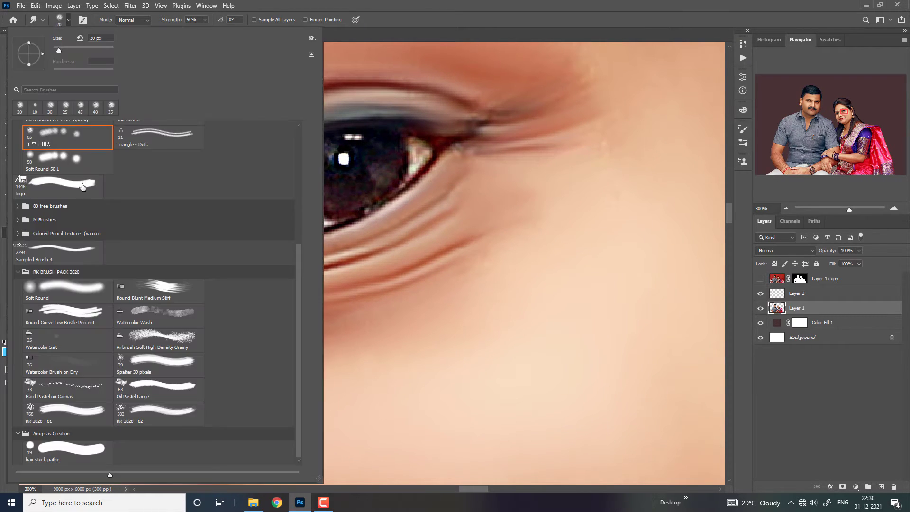
double_click(66, 451)
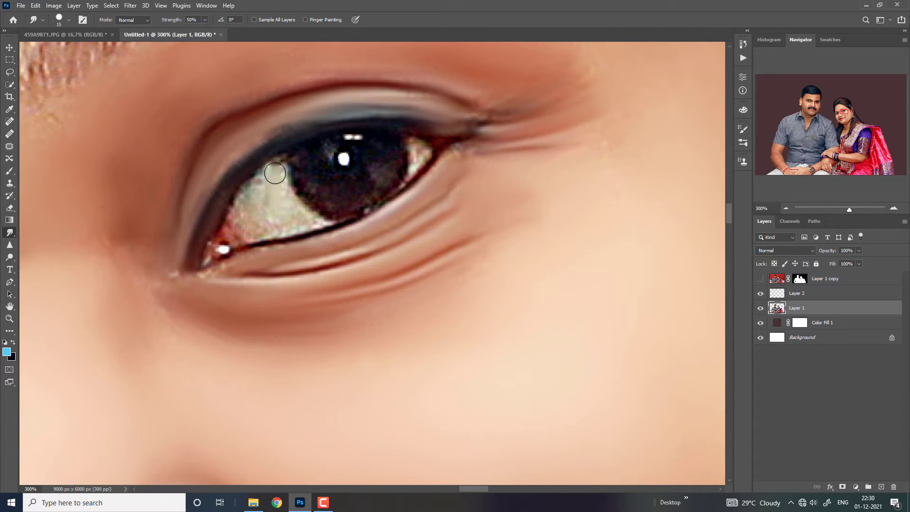
key(bracketright)
mouse_move(275, 174)
mouse_down()
mouse_move(262, 203)
mouse_move(287, 213)
mouse_move(265, 215)
mouse_up()
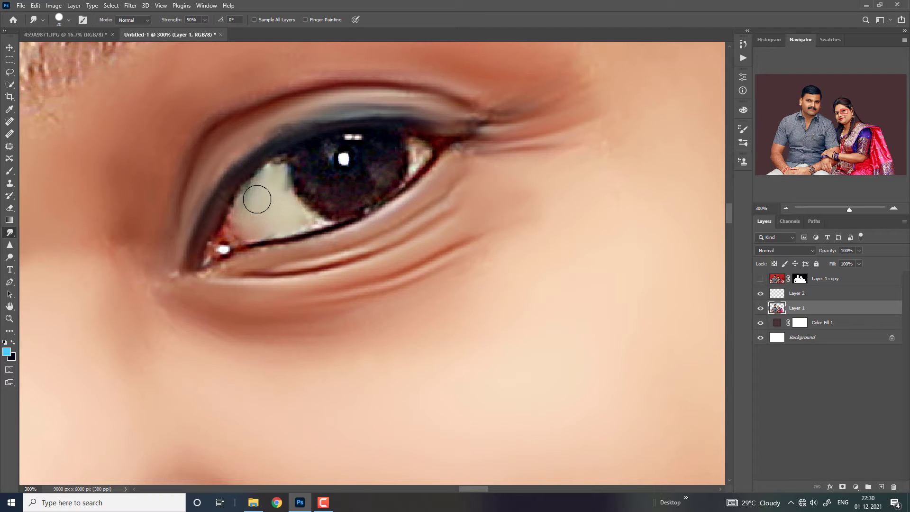
key(ctrl+plus)
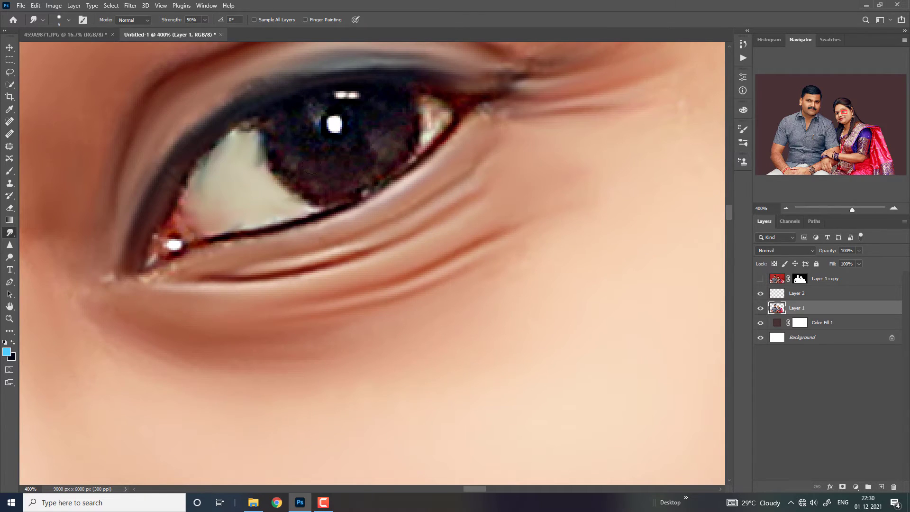
mouse_move(284, 140)
mouse_down()
mouse_move(305, 138)
mouse_move(320, 181)
mouse_move(374, 153)
mouse_move(392, 123)
mouse_move(335, 91)
mouse_move(327, 126)
mouse_move(333, 109)
mouse_move(381, 113)
mouse_move(385, 169)
mouse_up()
Step: Blend the iris edge, lower eyelid edge, upper lash line and outer eye corner smoothly
key(bracketleft)
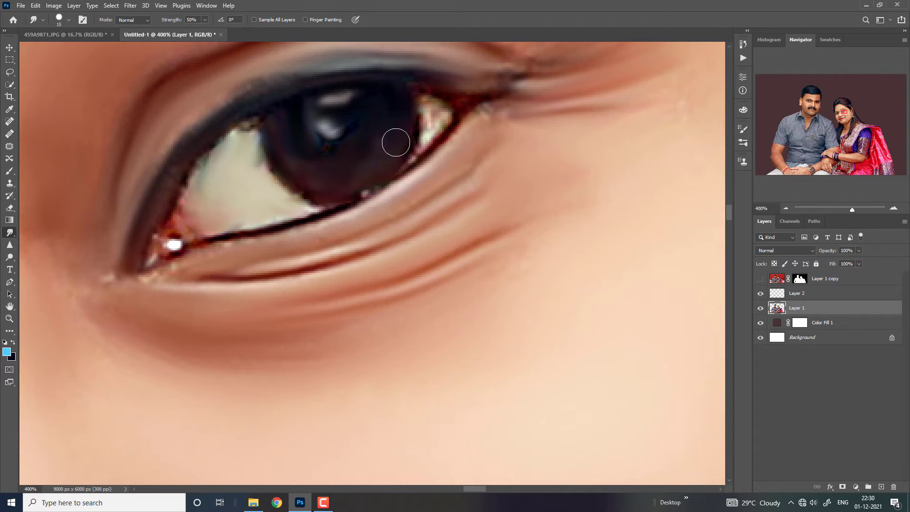
drag(276, 162, 265, 133)
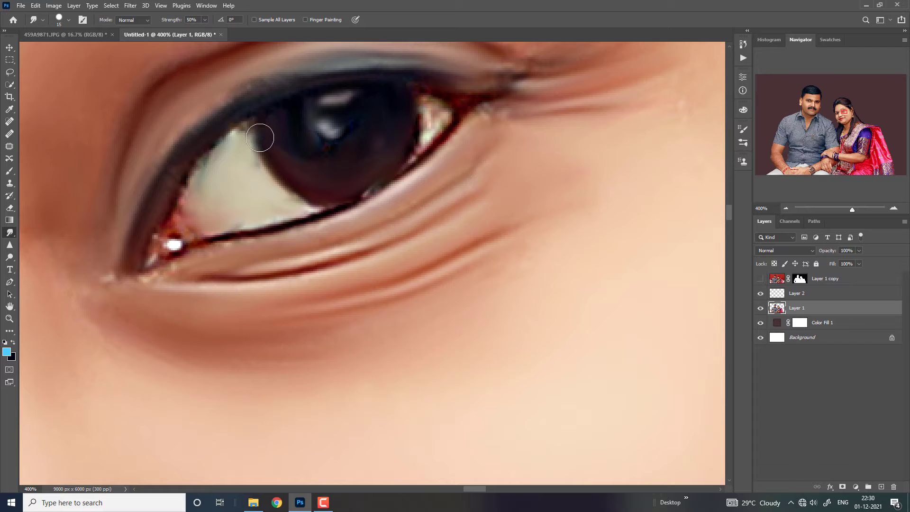
scroll(260, 138, up, 1)
scroll(244, 273, up, 1)
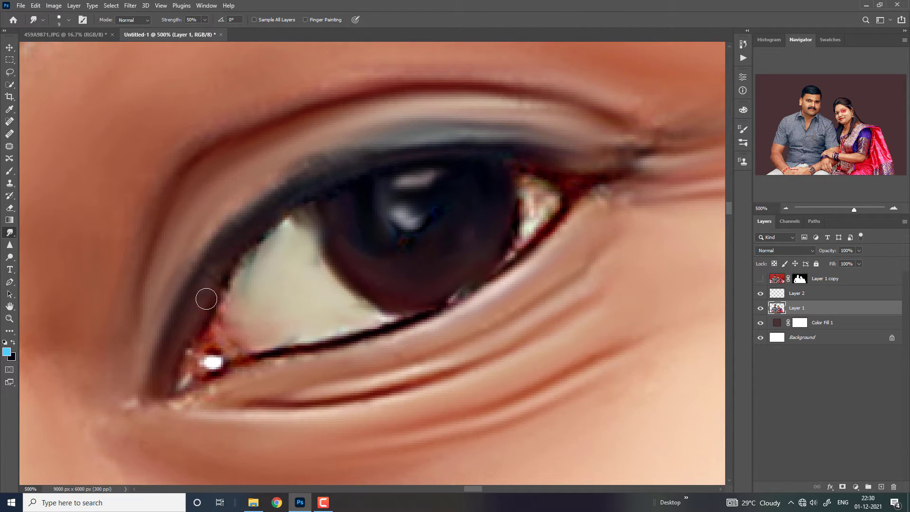
drag(322, 199, 228, 240)
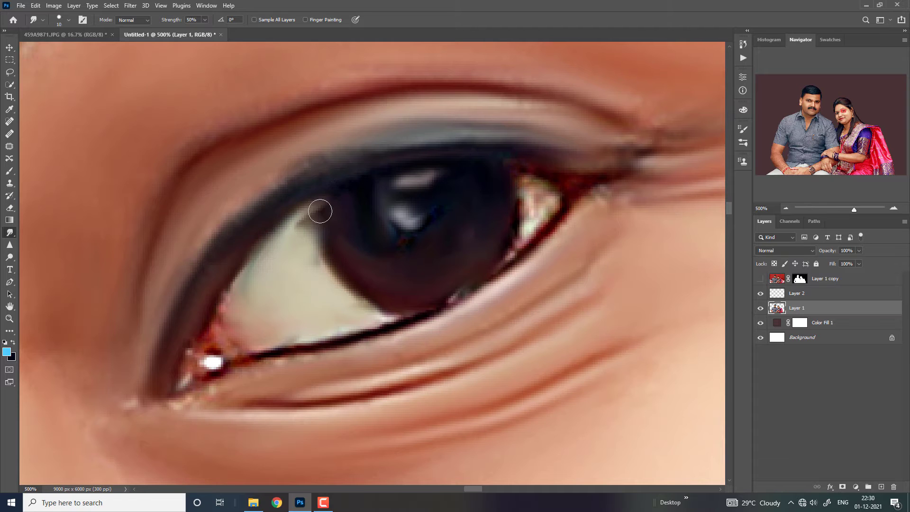
mouse_move(308, 217)
mouse_down()
mouse_move(331, 240)
mouse_move(321, 238)
mouse_move(320, 197)
mouse_move(297, 189)
mouse_move(313, 177)
mouse_up()
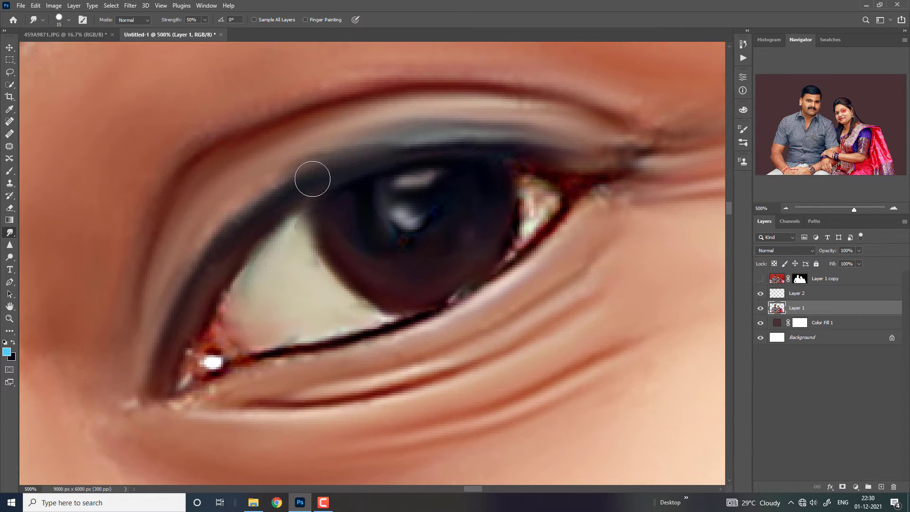
mouse_move(216, 236)
mouse_down()
mouse_move(329, 158)
mouse_move(302, 174)
mouse_up()
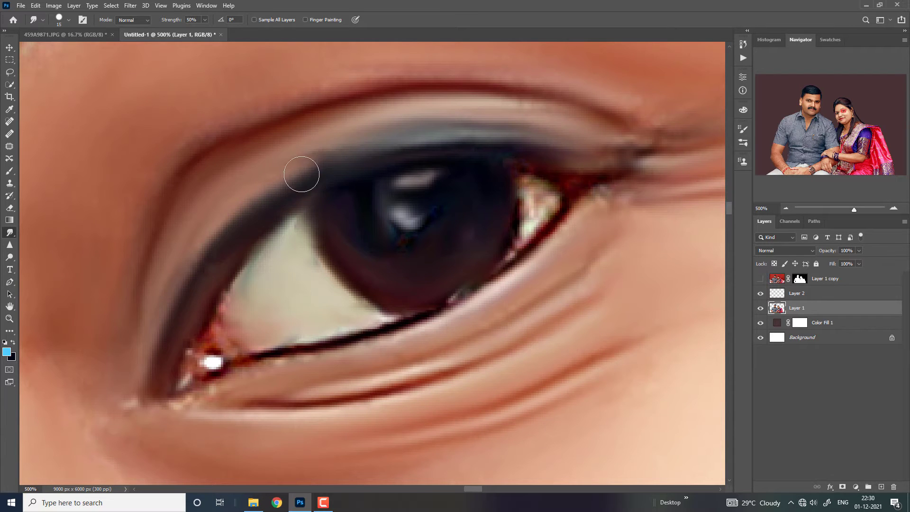
drag(379, 142, 459, 142)
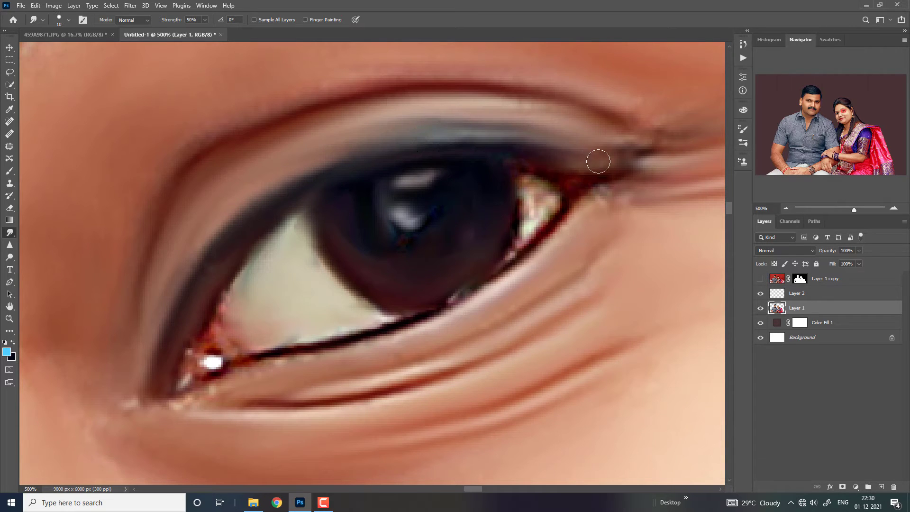
mouse_move(599, 161)
mouse_down()
mouse_move(606, 156)
mouse_move(537, 209)
mouse_move(536, 199)
mouse_move(555, 197)
mouse_move(547, 188)
mouse_up()
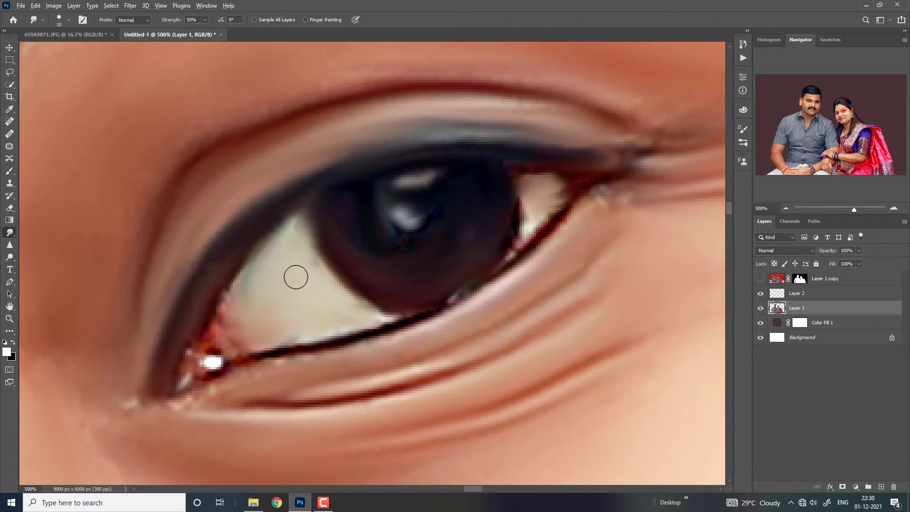
Step: Brighten the eye white and reshape both pupil catchlights with a 3 px brush
mouse_move(301, 285)
mouse_down()
mouse_move(311, 291)
mouse_move(301, 291)
mouse_move(292, 265)
mouse_move(272, 305)
mouse_move(290, 240)
mouse_move(315, 289)
mouse_move(337, 308)
mouse_move(300, 304)
mouse_move(327, 309)
mouse_move(267, 316)
mouse_move(291, 266)
mouse_move(333, 296)
mouse_move(303, 319)
mouse_move(206, 356)
mouse_up()
alt+right_click(205, 358)
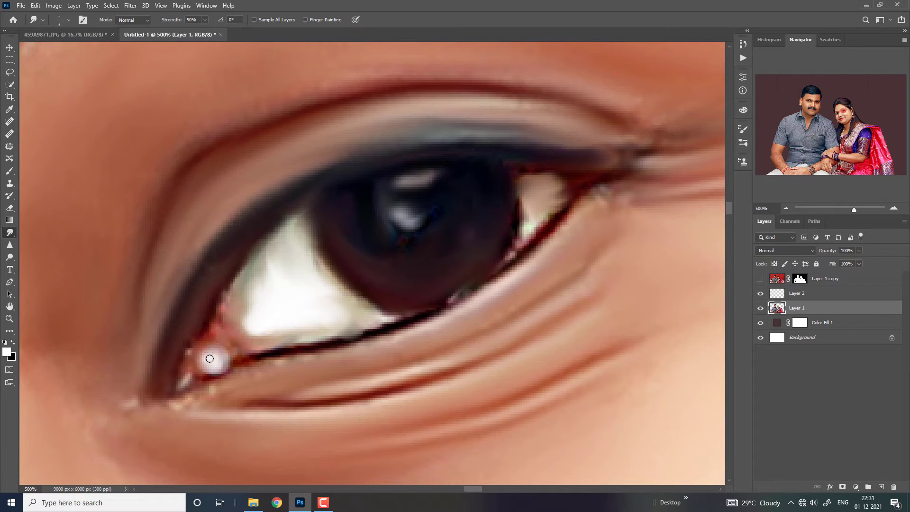
alt+right_click(207, 359)
mouse_move(415, 178)
mouse_down()
mouse_move(405, 182)
mouse_move(430, 176)
mouse_up()
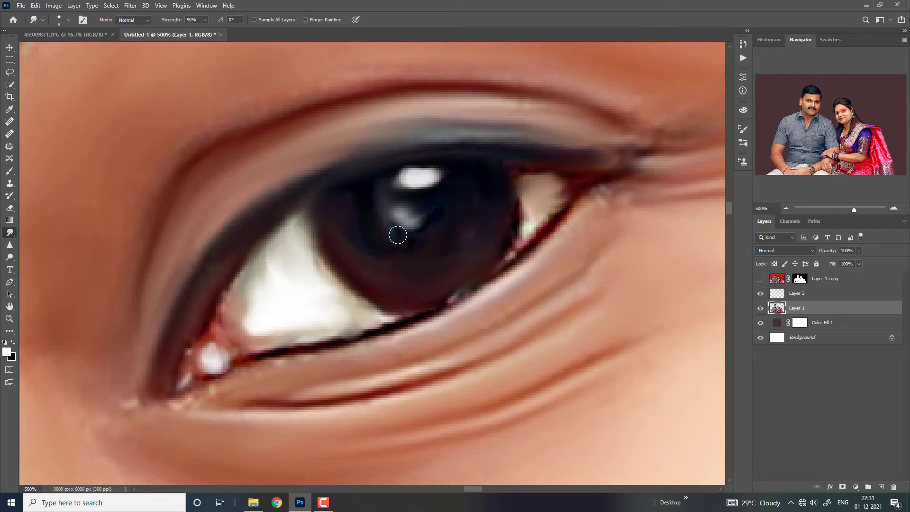
drag(400, 218, 417, 219)
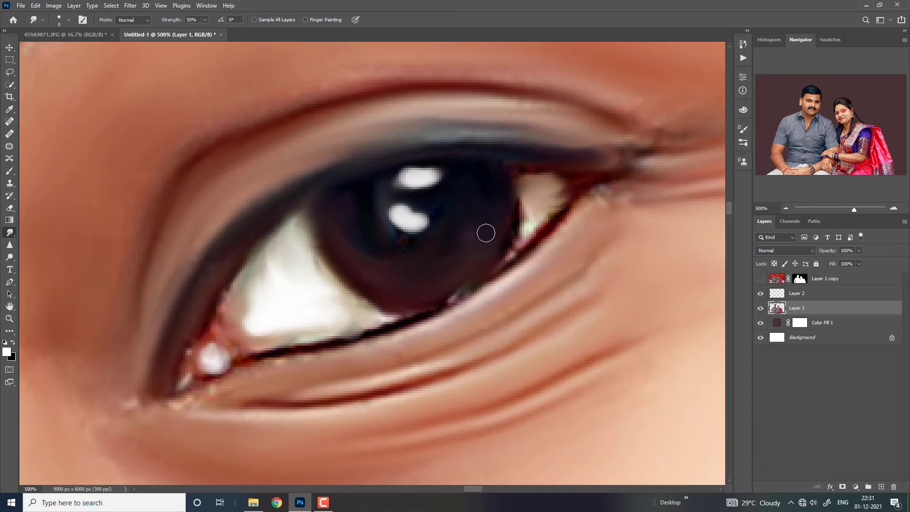
Step: Clear the selection around the woman and zoom back to 400% on the eye
key(ctrl+minus)
key(ctrl+minus)
key(ctrl+minus)
key(ctrl+minus)
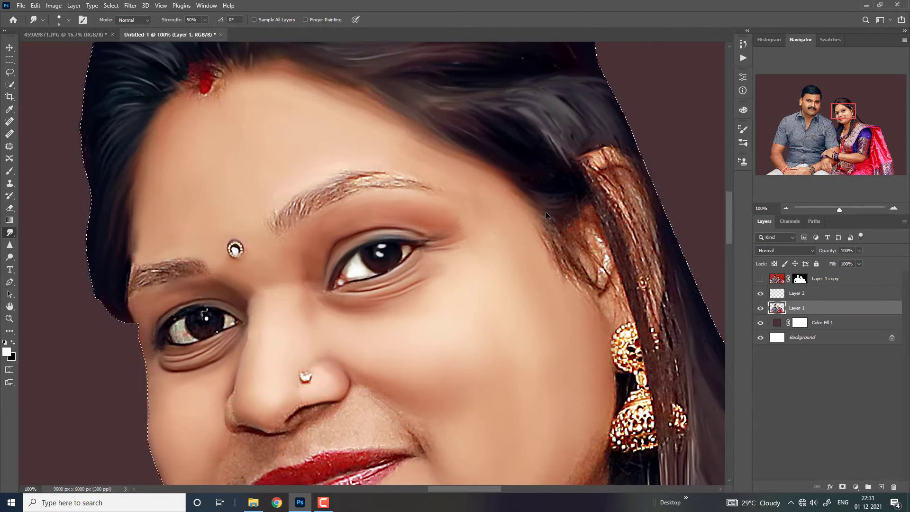
key(ctrl+d)
key(ctrl+minus)
key(ctrl+minus)
key(ctrl+plus)
key(ctrl+plus)
key(ctrl+plus)
key(ctrl+plus)
key(ctrl+plus)
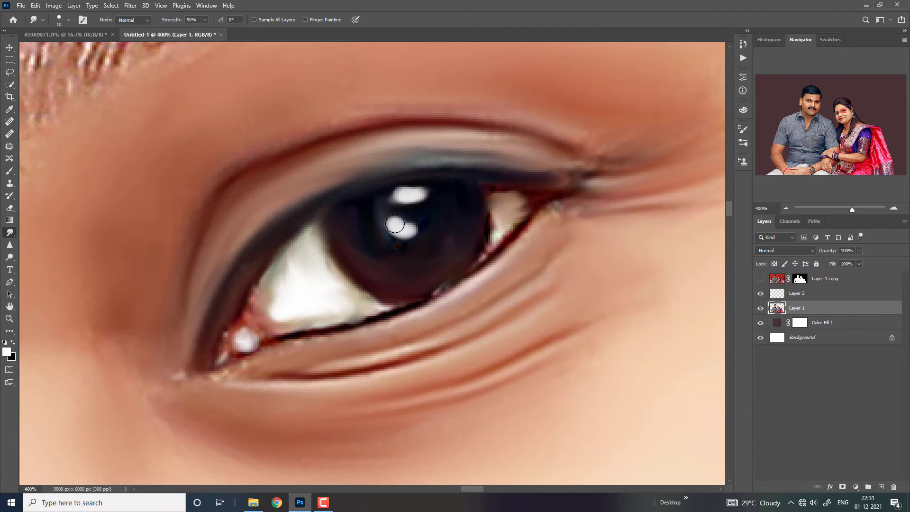
key(ctrl+plus)
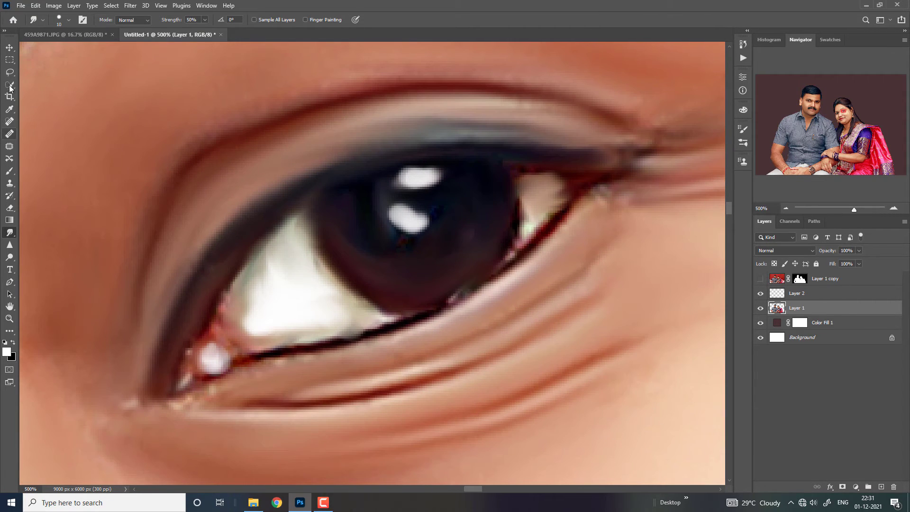
Step: Add Layer 3 above Layer 2 and fit a circular elliptical-marquee selection around the iris
right_click(10, 60)
click(27, 69)
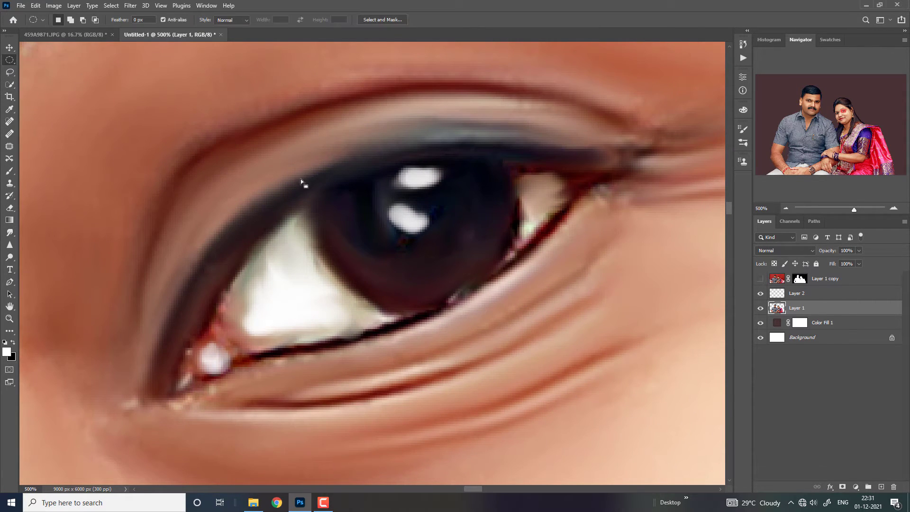
drag(353, 201, 383, 262)
click(788, 296)
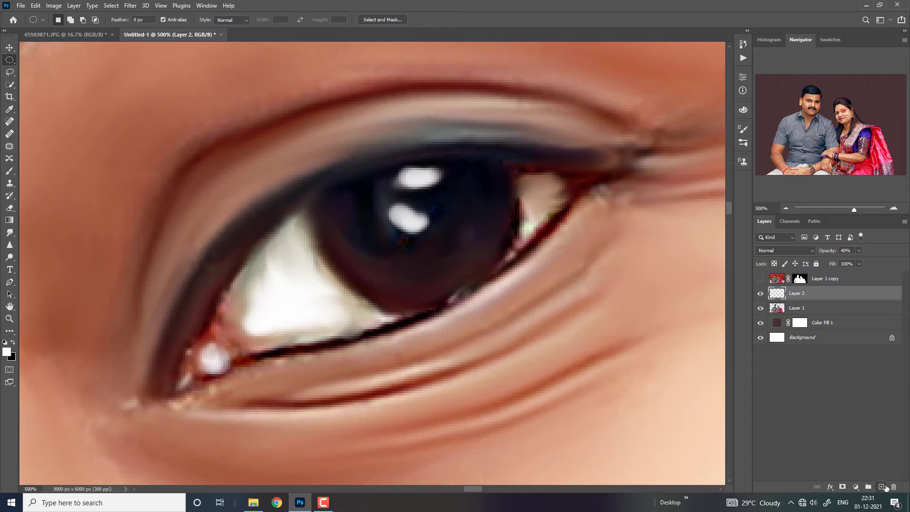
click(883, 487)
mouse_move(348, 196)
mouse_down()
mouse_move(440, 227)
mouse_move(459, 207)
mouse_up()
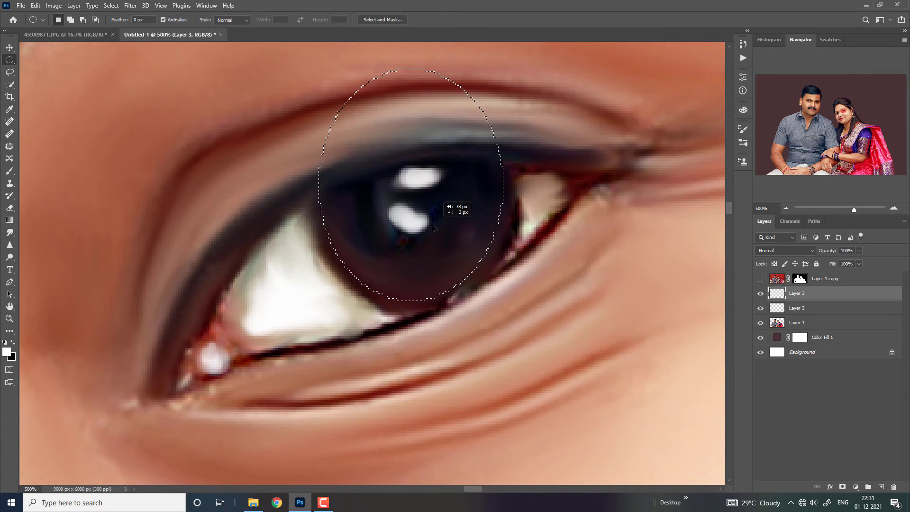
click(349, 157)
drag(325, 151, 473, 311)
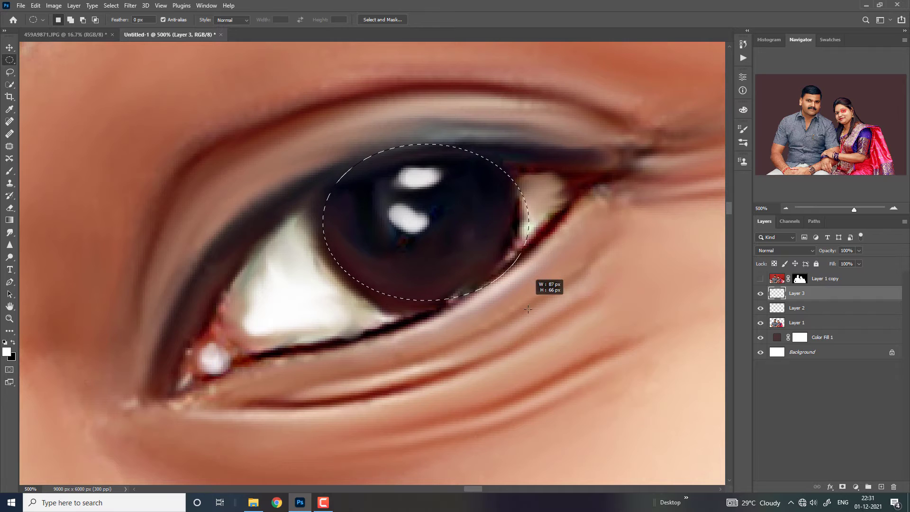
drag(443, 244, 439, 227)
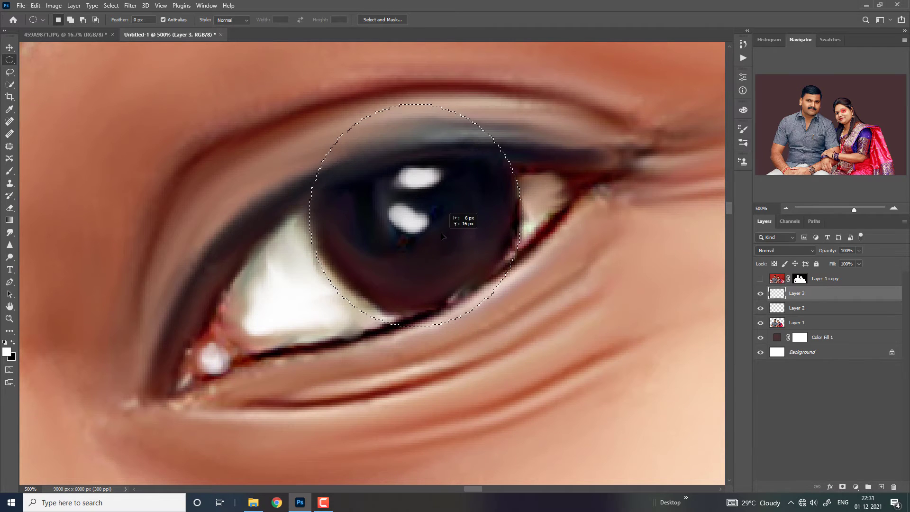
Step: Brush solid black into the circular iris selection
click(10, 171)
key(x)
drag(441, 240, 630, 203)
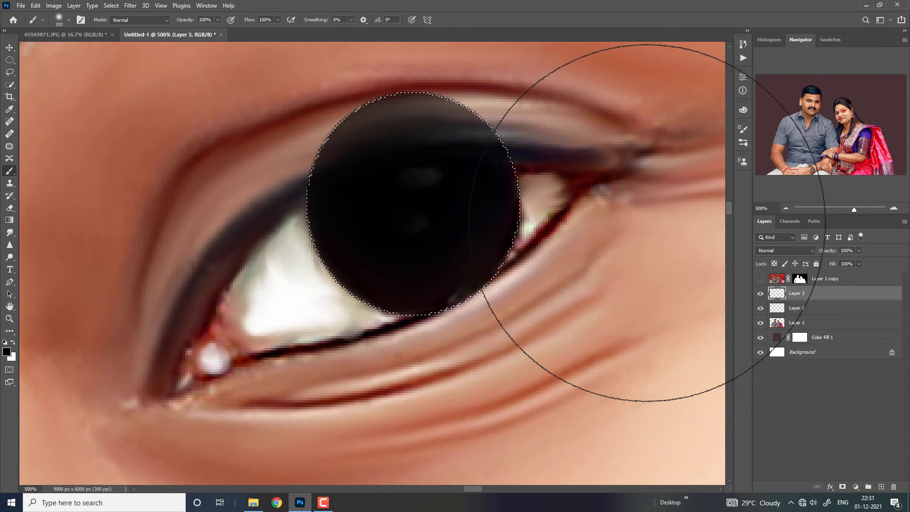
mouse_move(414, 247)
mouse_down()
mouse_move(393, 247)
mouse_move(418, 240)
mouse_up()
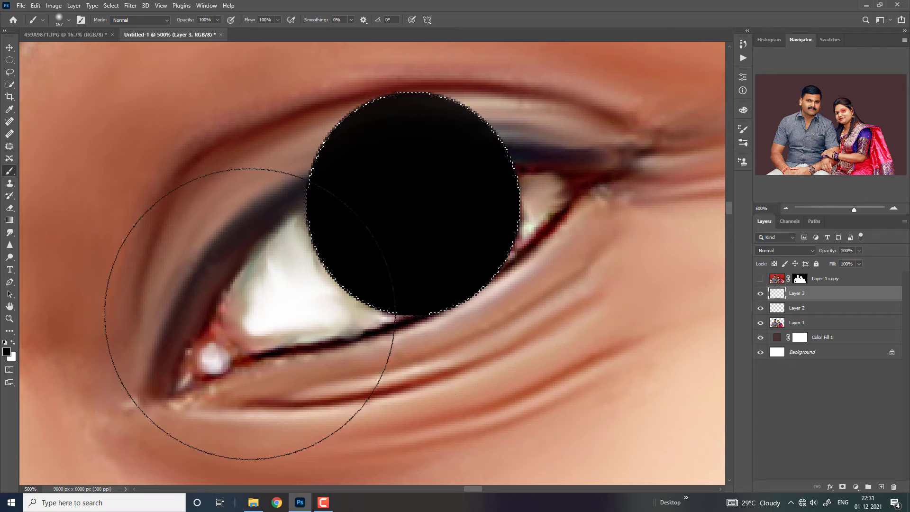
Step: Erase the black disc's top under the eyelid with a ~39 px eraser, deselect, and hide Layer 3
click(10, 207)
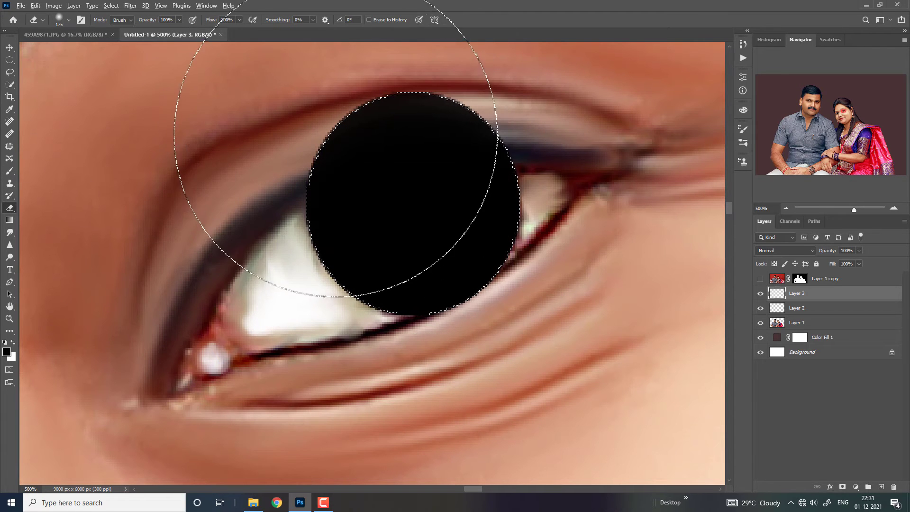
drag(335, 136, 166, 182)
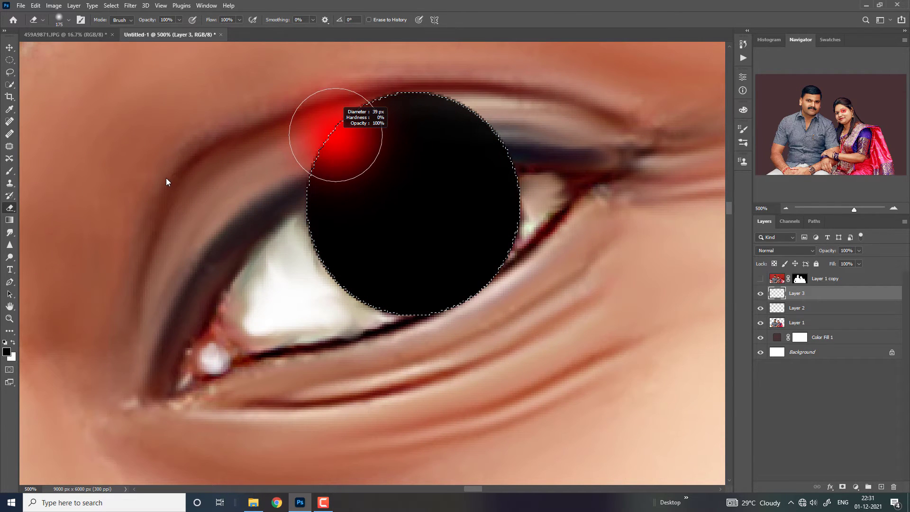
drag(274, 163, 575, 112)
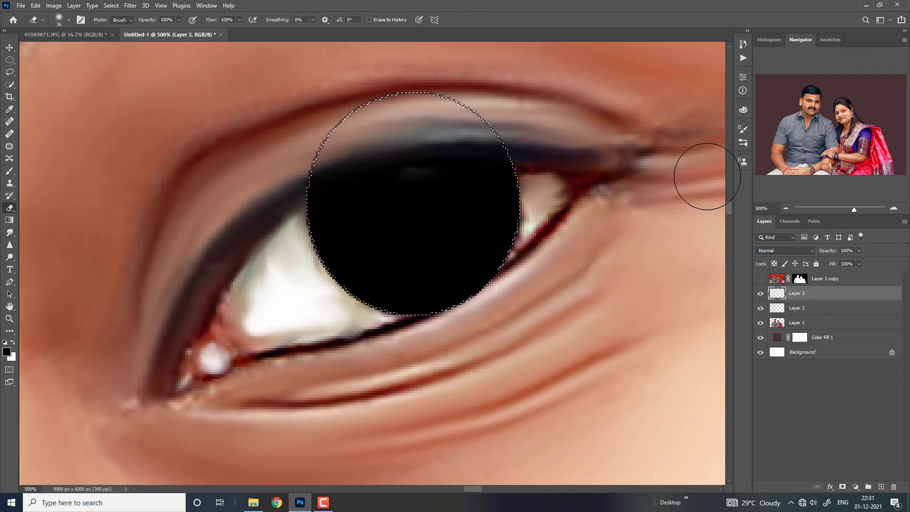
key(ctrl+d)
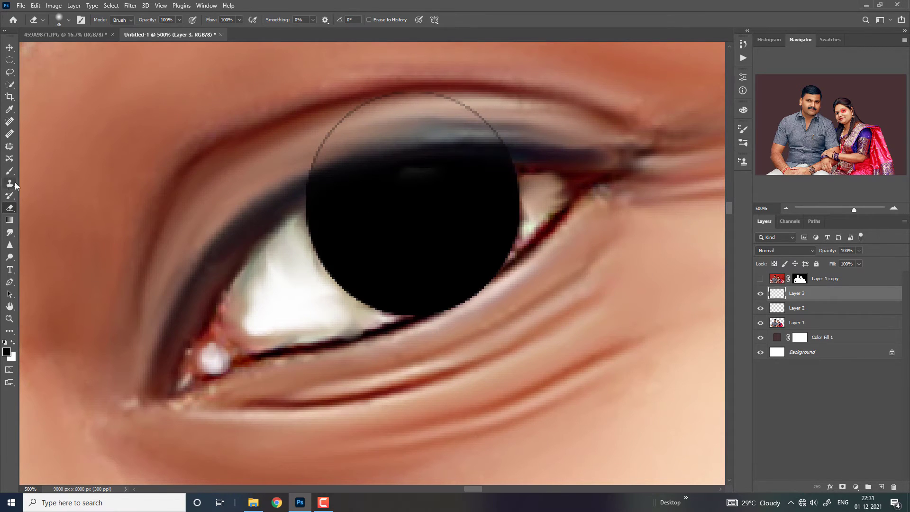
mouse_move(285, 121)
mouse_down()
mouse_move(445, 102)
mouse_move(469, 114)
mouse_up()
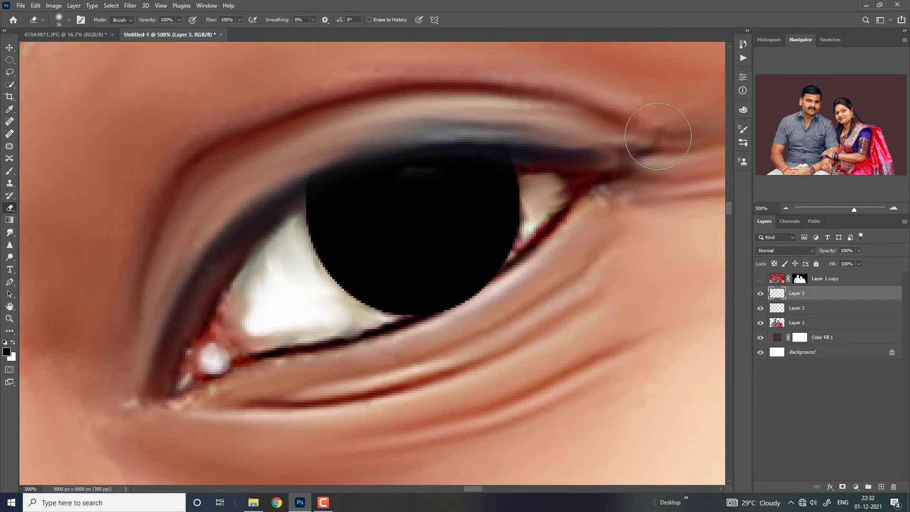
click(10, 171)
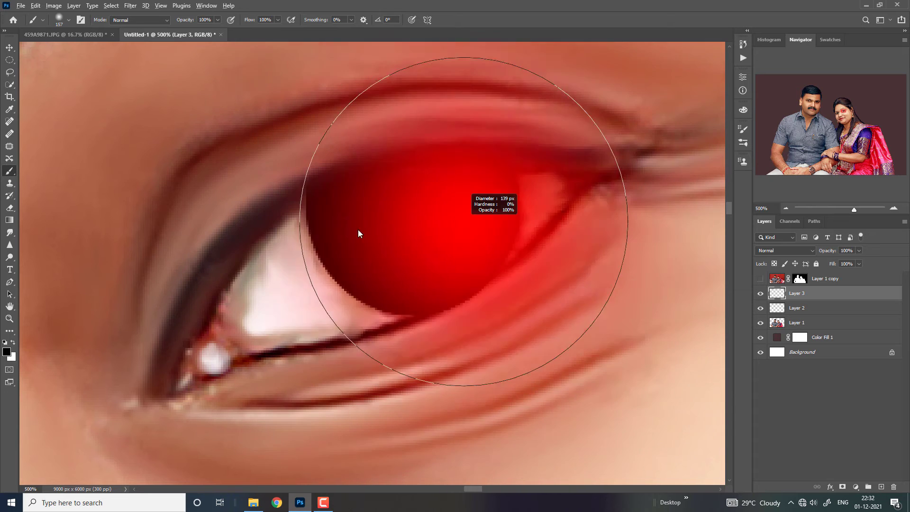
drag(358, 229, 325, 234)
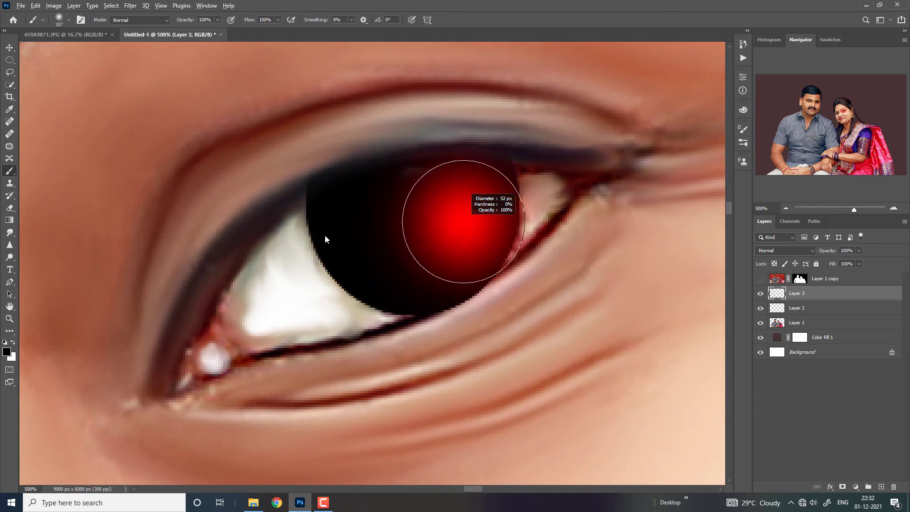
click(761, 295)
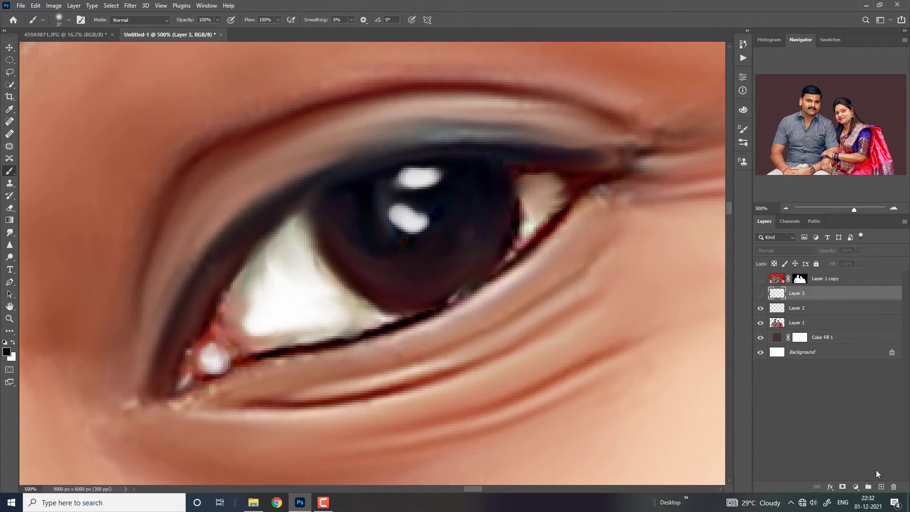
Step: On a new Layer 4, paint brighter, rounder white catch-lights in the pupil with a small brush
click(881, 487)
drag(421, 218, 405, 224)
key(x)
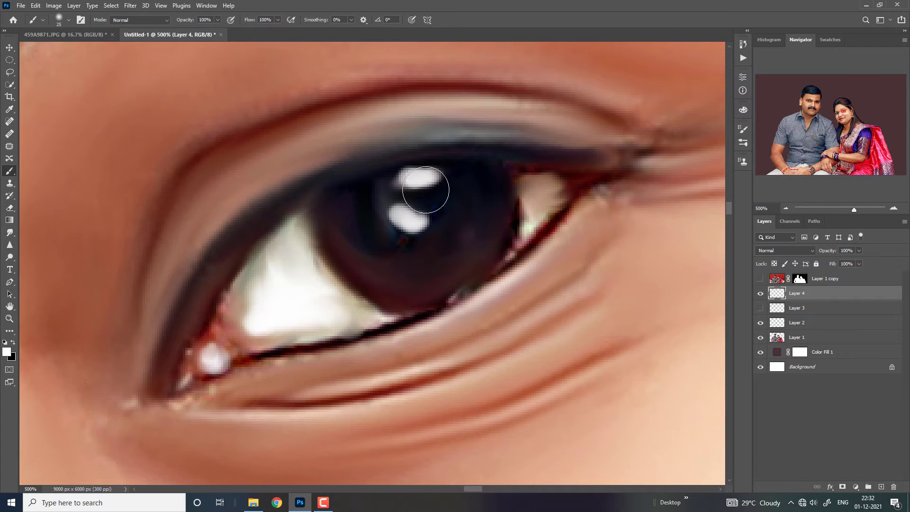
mouse_move(426, 190)
mouse_down()
mouse_move(415, 191)
mouse_move(416, 220)
mouse_up()
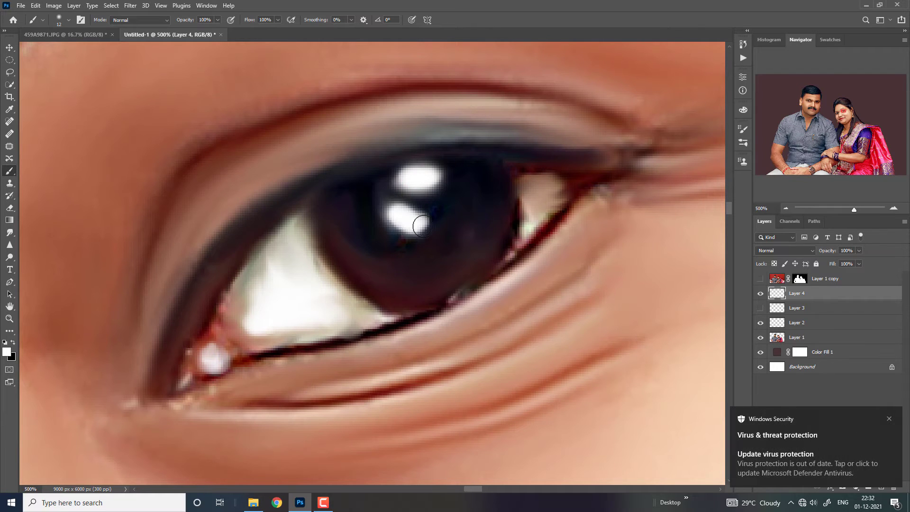
click(60, 19)
click(554, 10)
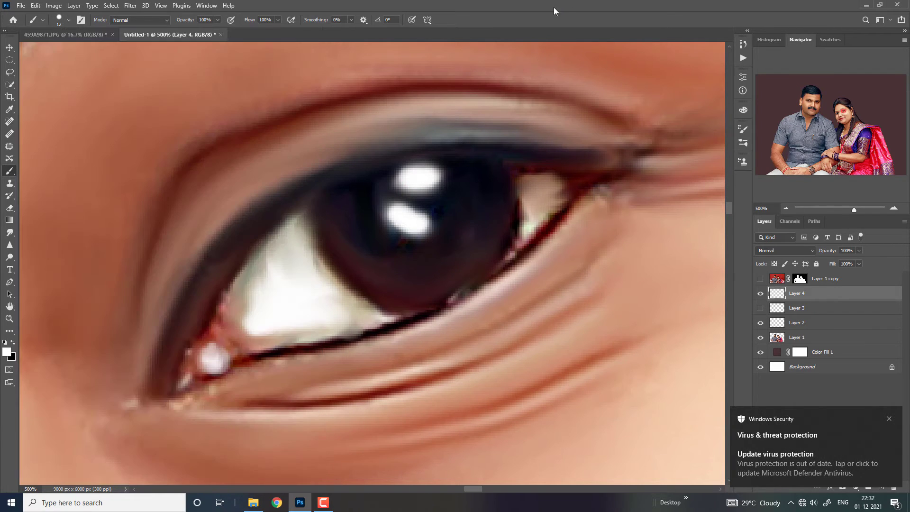
drag(426, 181, 434, 183)
drag(403, 218, 418, 226)
Step: Show Layer 3's black iris disc again and zoom out to check the face
click(760, 307)
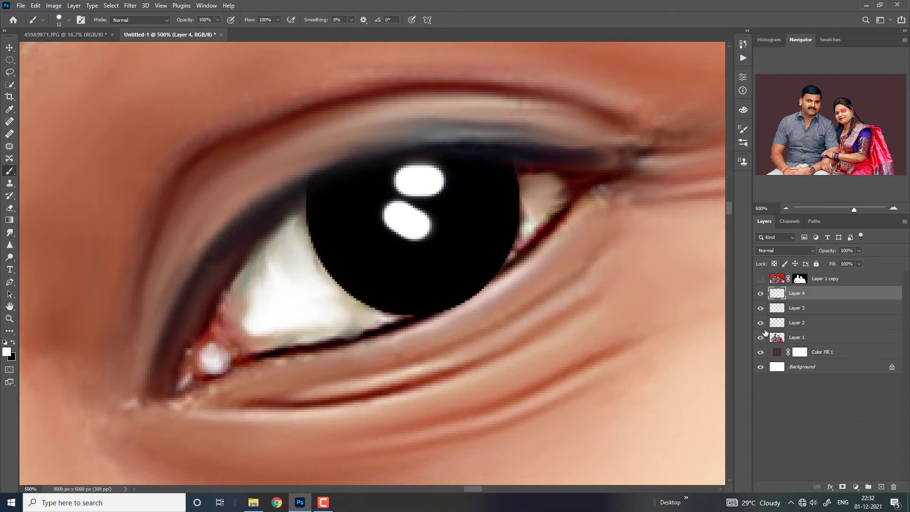
key(ctrl+minus)
key(ctrl+minus)
key(ctrl+minus)
key(ctrl+minus)
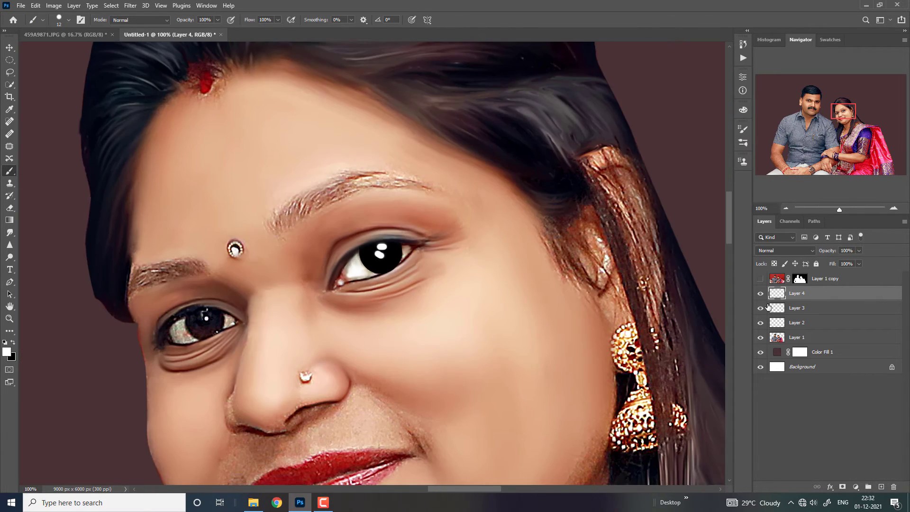
key(ctrl+minus)
key(ctrl+minus)
key(ctrl+minus)
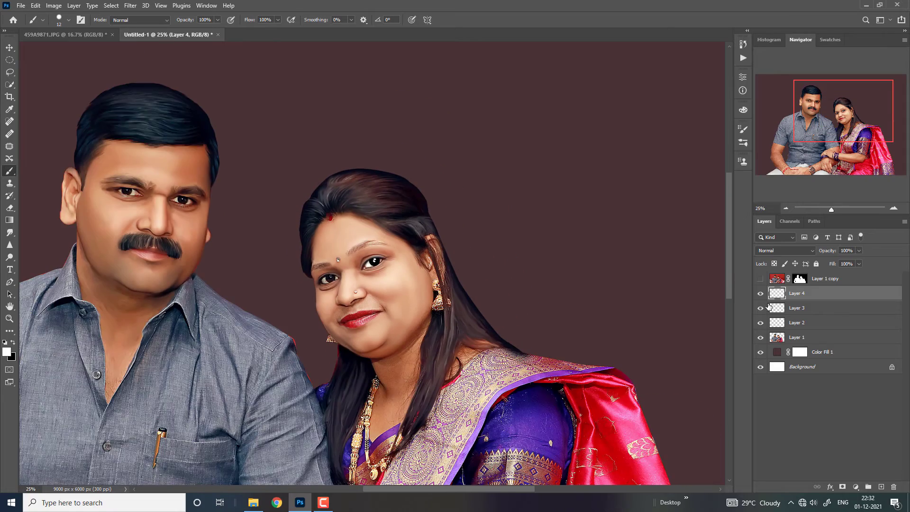
key(ctrl+plus)
key(ctrl+plus)
key(ctrl+plus)
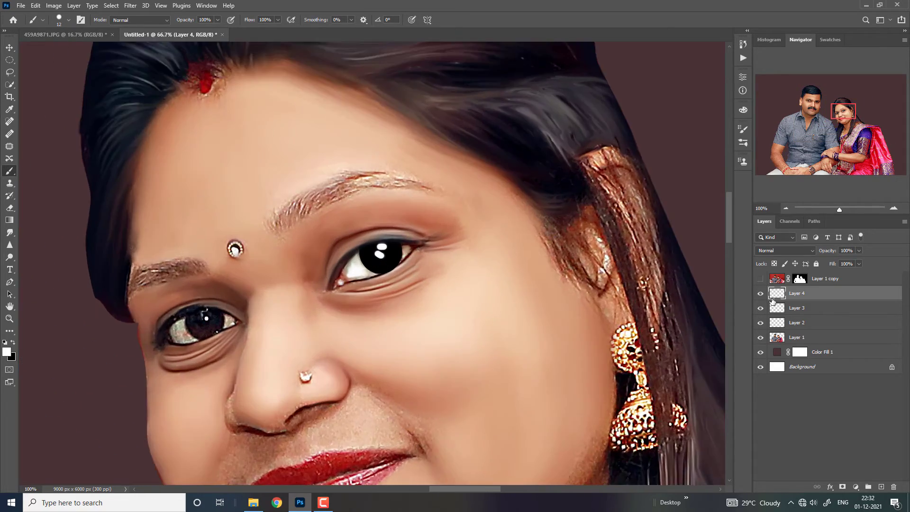
key(ctrl+plus)
Step: Compare the eye with the black iris layer hidden and shown, then make Layer 3 active
key(ctrl+plus)
key(ctrl+plus)
key(ctrl+plus)
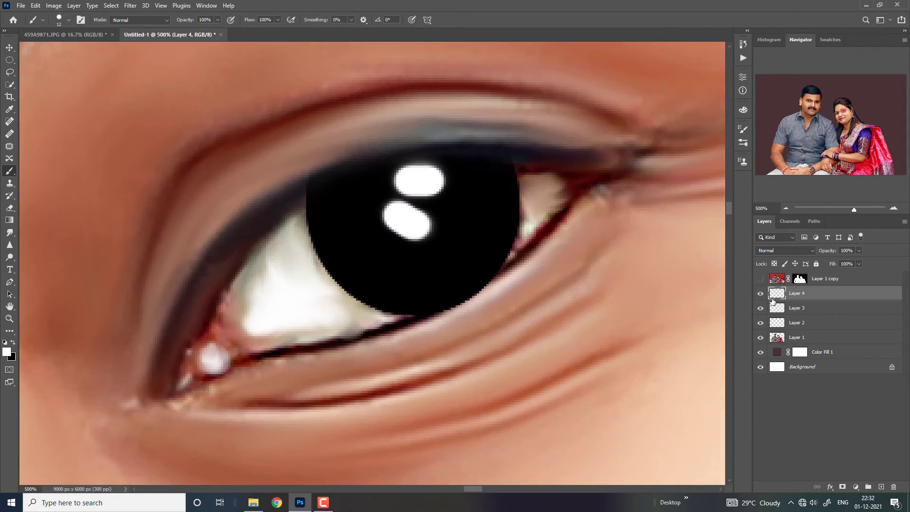
key(ctrl+plus)
click(761, 308)
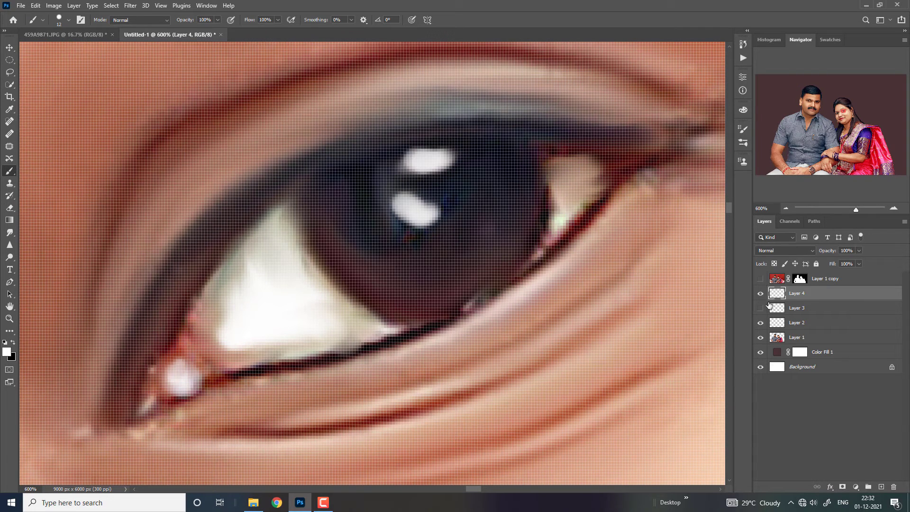
key(ctrl+minus)
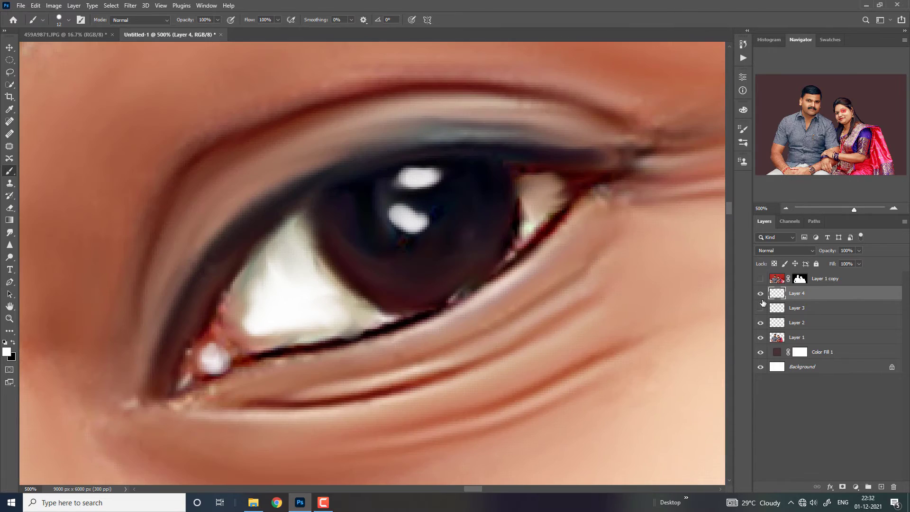
key(ctrl+minus)
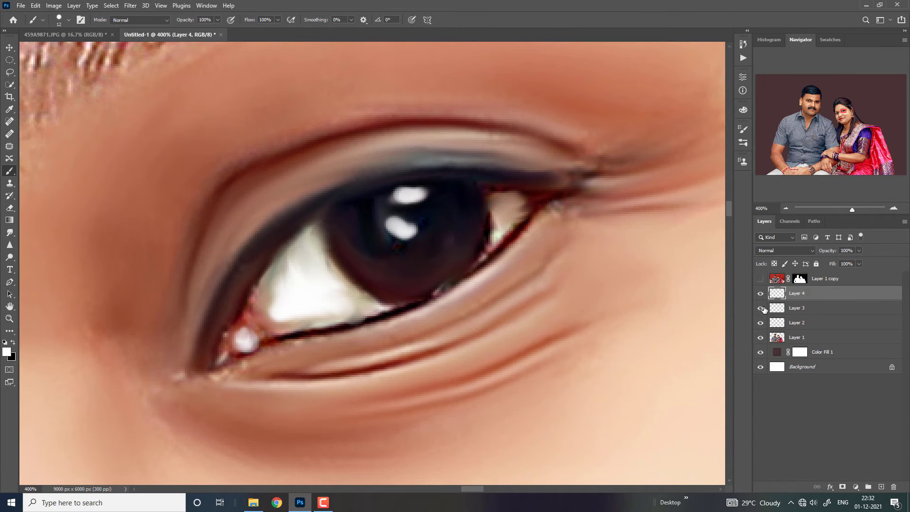
click(761, 308)
click(764, 309)
click(774, 309)
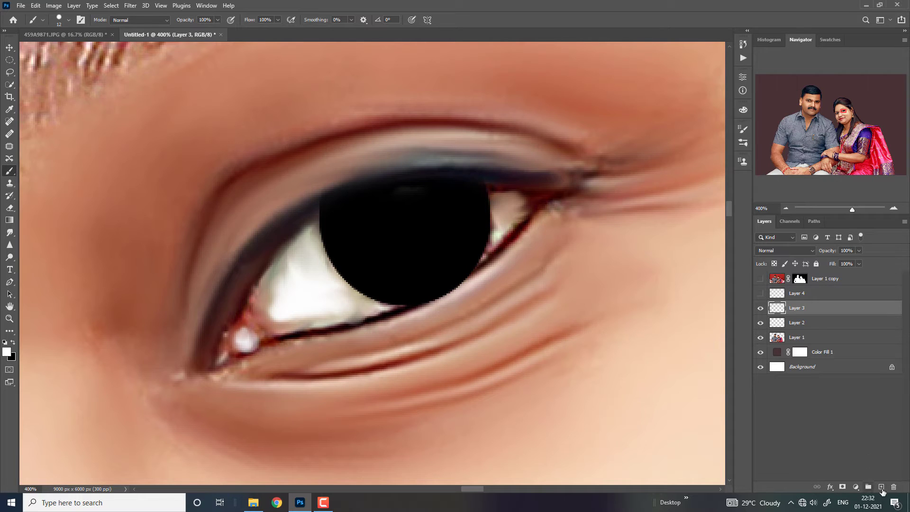
Step: Add Layer 5, delete Layer 4 with the old highlights, and hide Layer 3
click(882, 487)
click(810, 295)
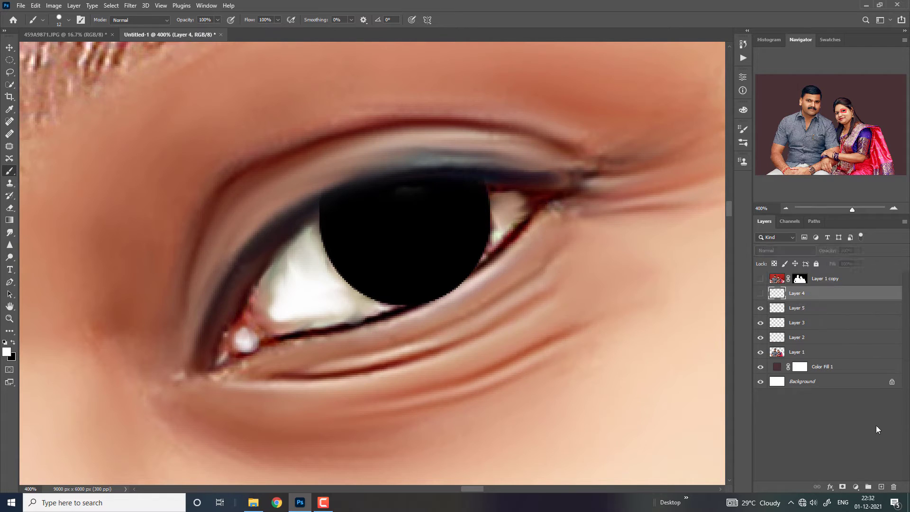
click(892, 489)
click(417, 189)
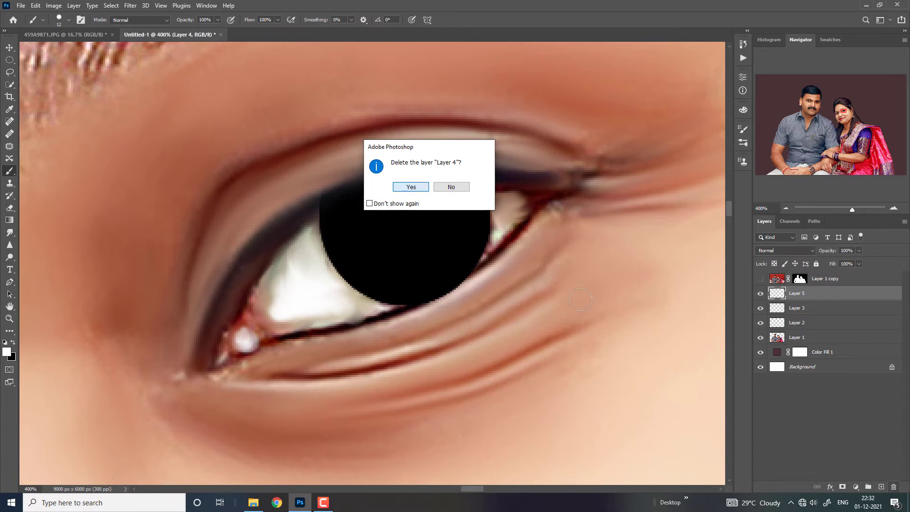
click(759, 310)
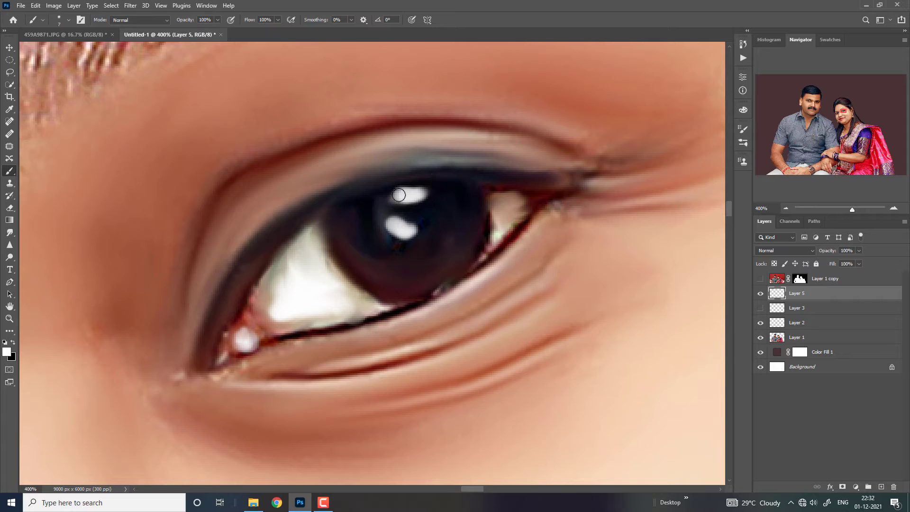
Step: Paint a long upper catch-light, a larger lower highlight and a small white dot
drag(396, 194, 421, 195)
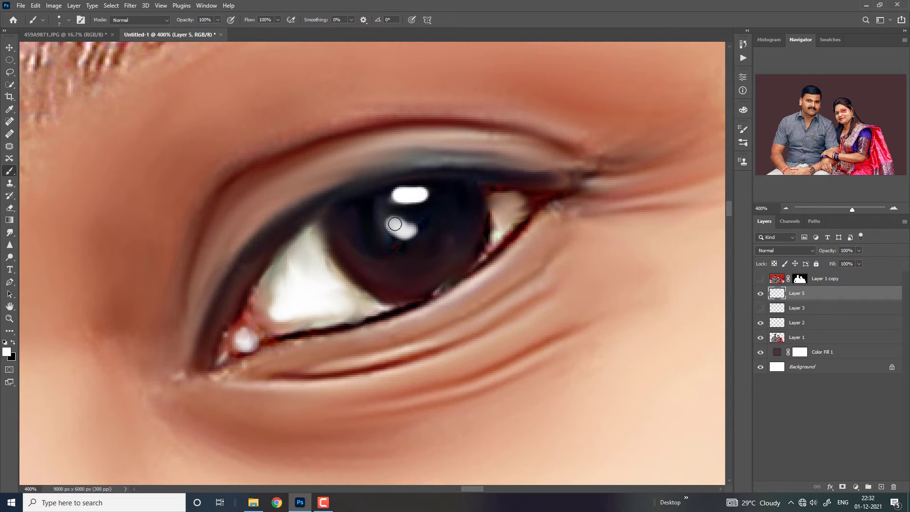
drag(395, 224, 407, 230)
click(371, 214)
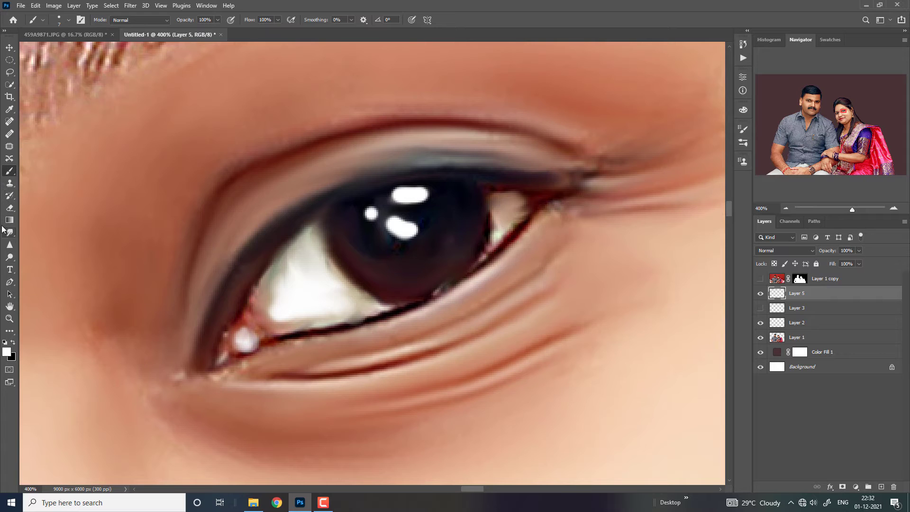
key(alt)
click(797, 309)
Step: On Layer 3, paint a lighter pink arc in the lower pupil with a 9 px brush and smudge it
click(761, 308)
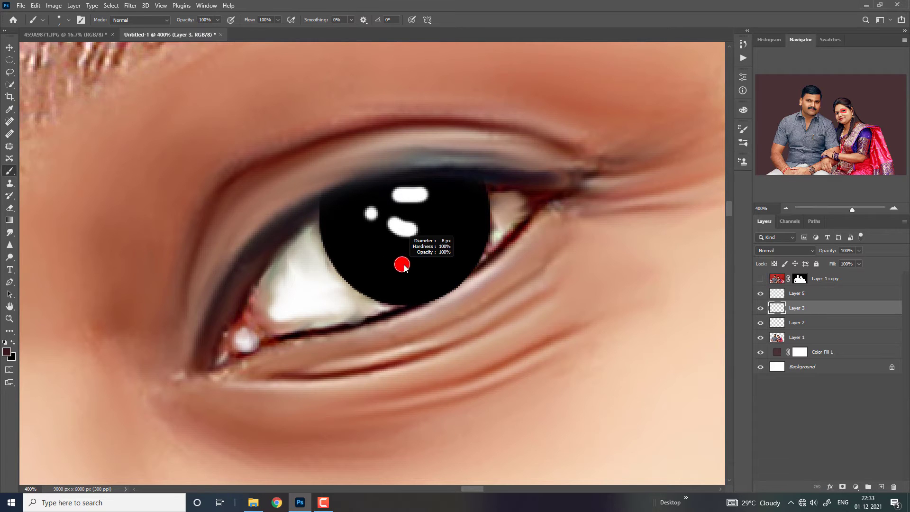
mouse_move(404, 261)
mouse_down()
mouse_move(427, 260)
mouse_move(379, 257)
mouse_move(436, 256)
mouse_up()
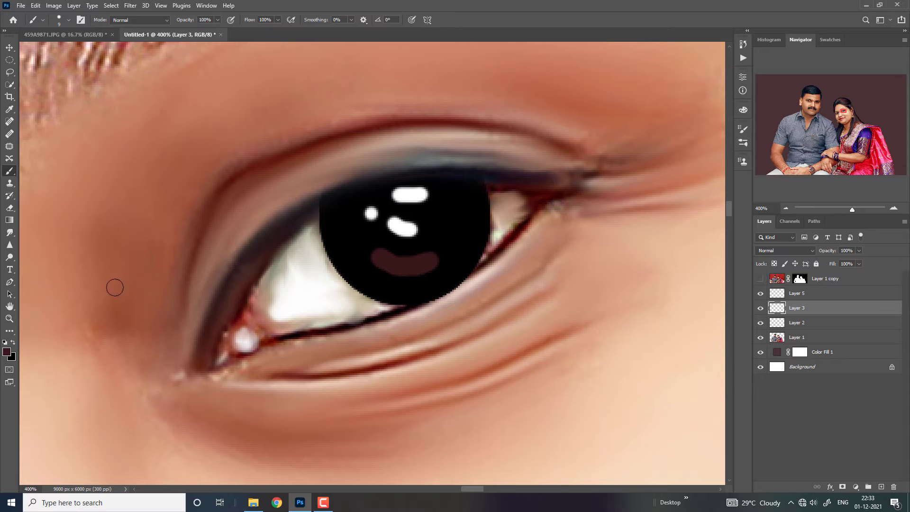
click(7, 351)
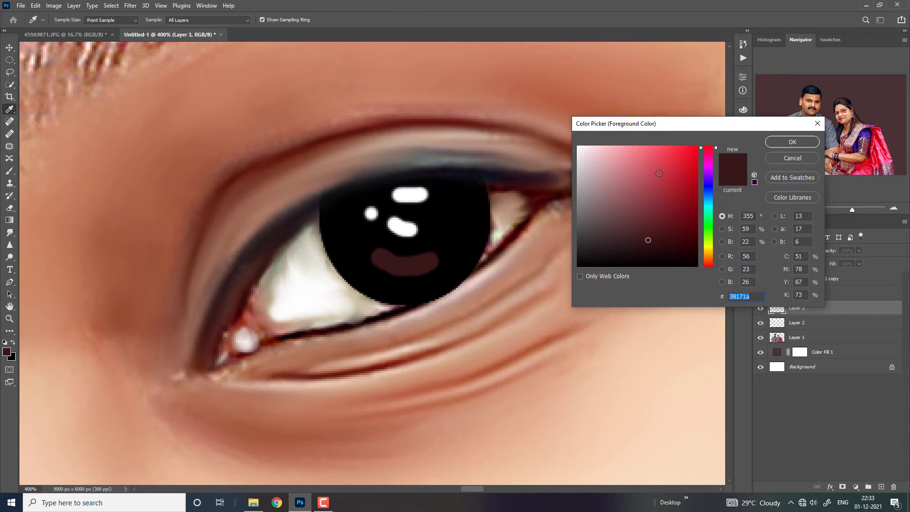
click(638, 188)
click(792, 142)
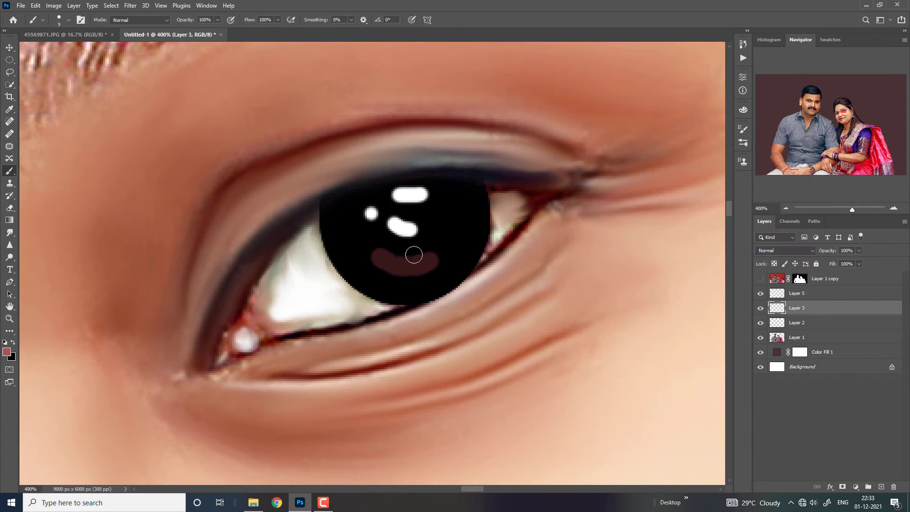
click(403, 256)
mouse_move(406, 257)
mouse_down()
mouse_move(350, 242)
mouse_move(403, 264)
mouse_move(452, 239)
mouse_move(461, 199)
mouse_move(430, 268)
mouse_move(398, 270)
mouse_move(456, 248)
mouse_move(425, 279)
mouse_move(398, 271)
mouse_move(451, 256)
mouse_move(376, 265)
mouse_up()
click(9, 234)
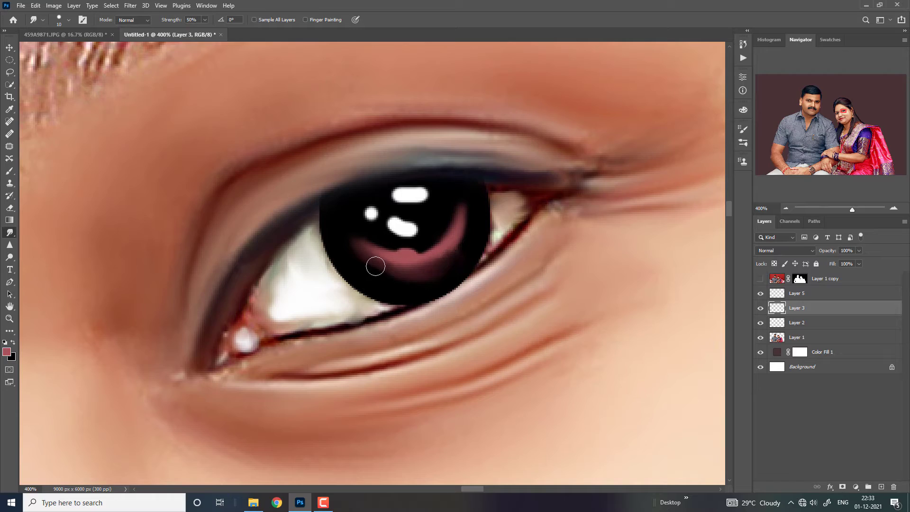
key(ctrl+minus)
Step: Select Layer 3 and Layer 5 and merge them with Ctrl+E
key(ctrl+minus)
key(ctrl+minus)
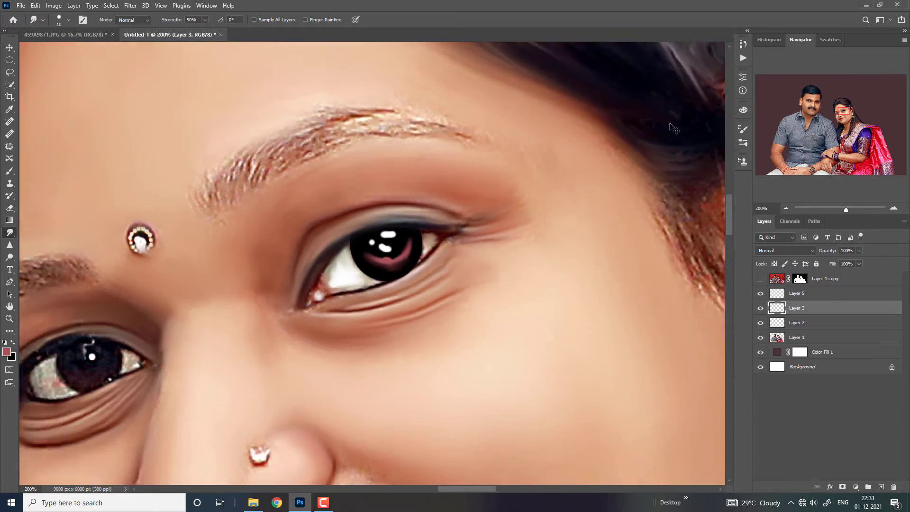
key(ctrl+minus)
key(ctrl+minus)
key(ctrl+minus)
key(ctrl+minus)
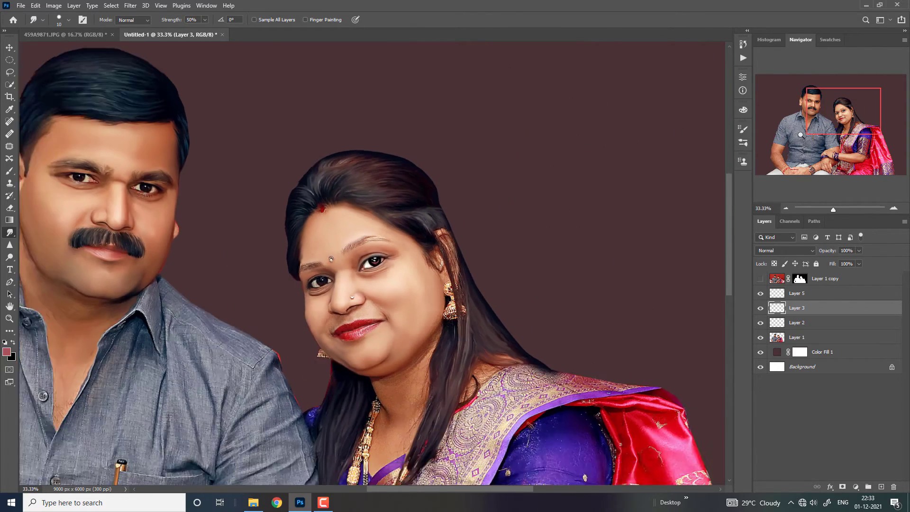
key(ctrl+minus)
key(ctrl+plus)
key(ctrl+plus)
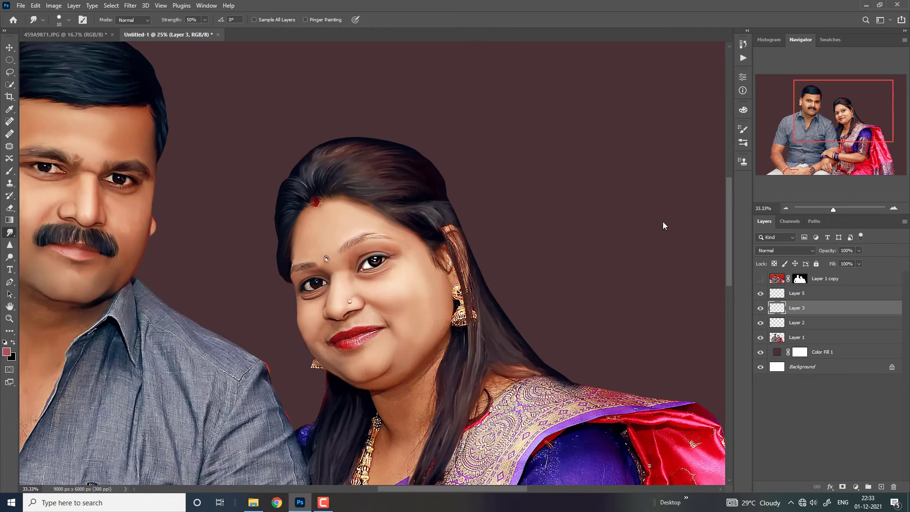
key(ctrl+plus)
key(ctrl+plus)
key(ctrl+plus)
key(v)
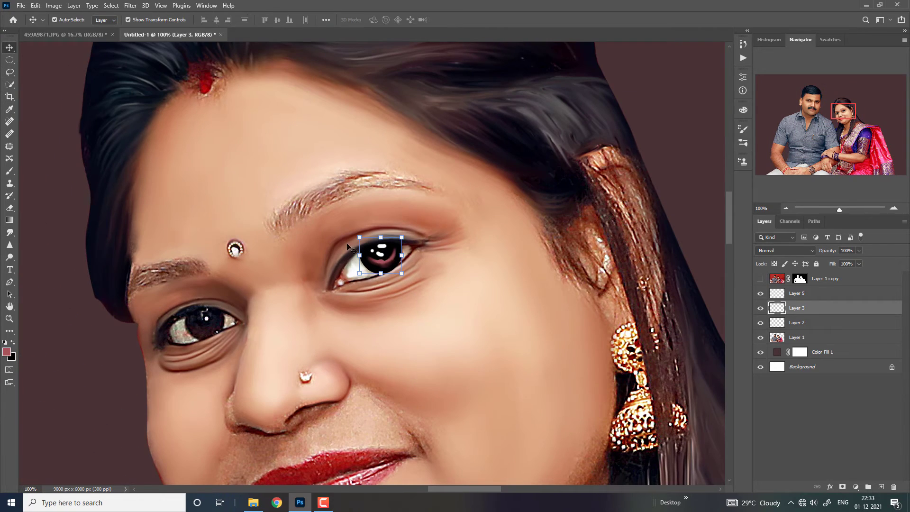
shift+click(797, 295)
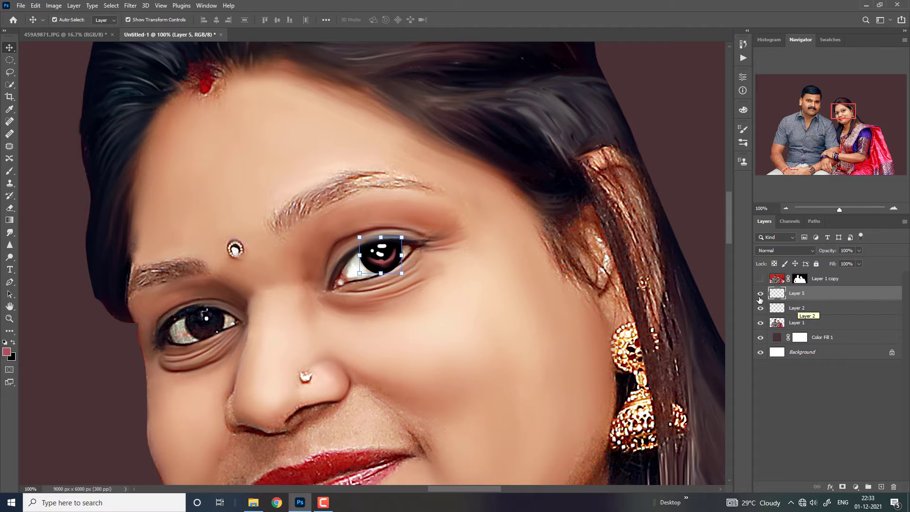
key(ctrl+e)
Step: Alt-drag a copy of the painted pupil onto the woman's left eye as Layer 5 copy
drag(388, 260, 212, 325)
ctrl+click(482, 295)
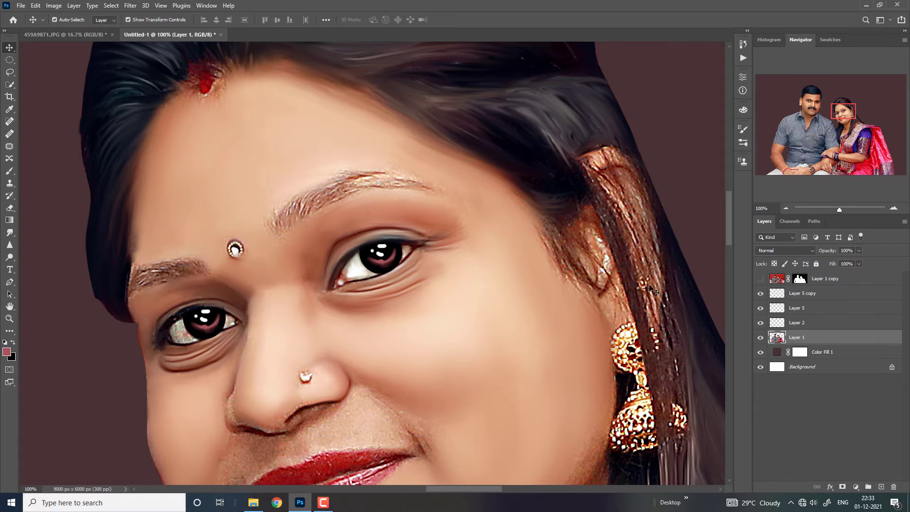
key(ctrl+minus)
key(ctrl+minus)
key(ctrl+minus)
key(ctrl+minus)
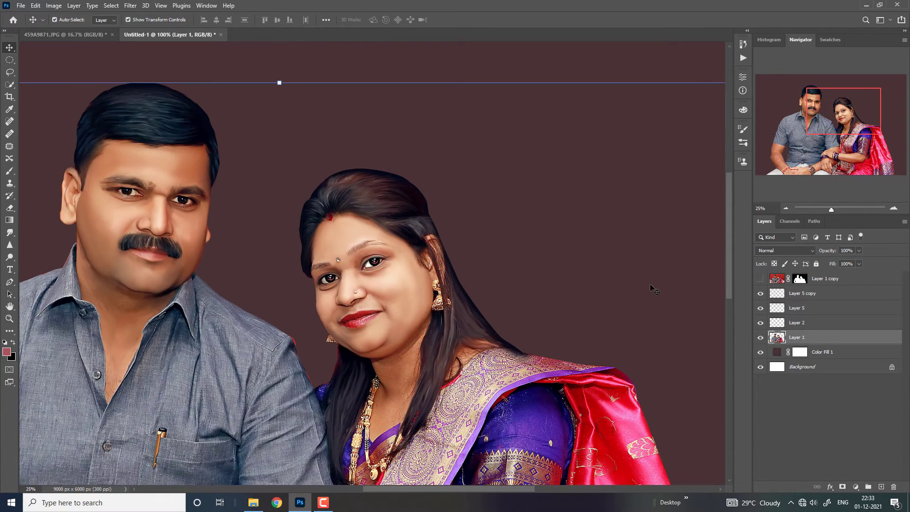
key(ctrl+plus)
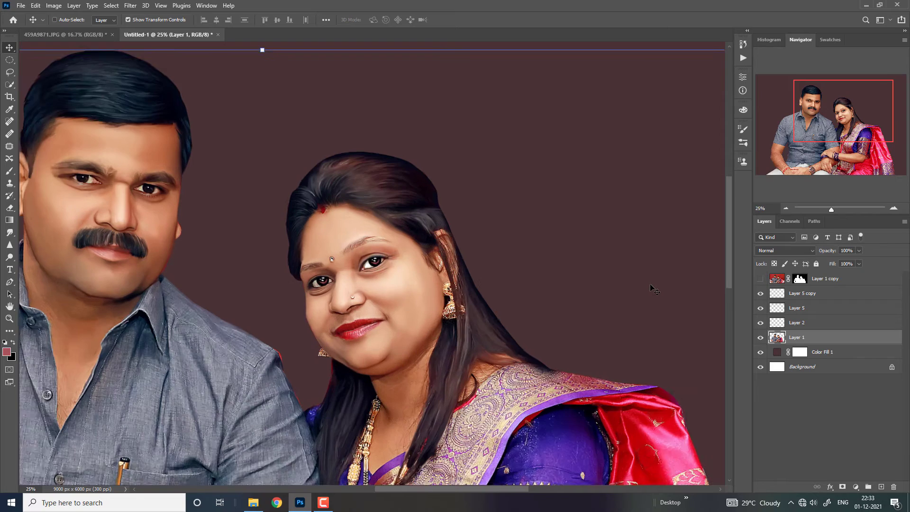
key(ctrl+plus)
key(ctrl+plus)
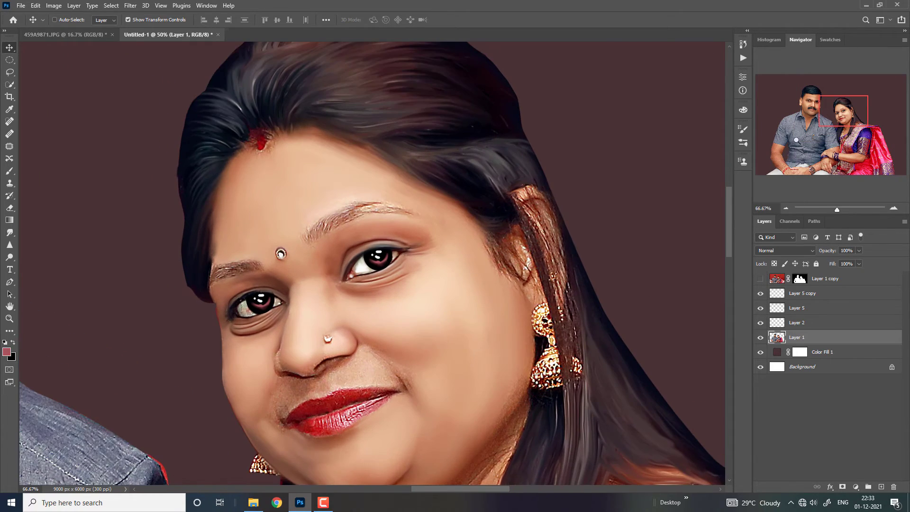
key(ctrl+plus)
key(ctrl+plus)
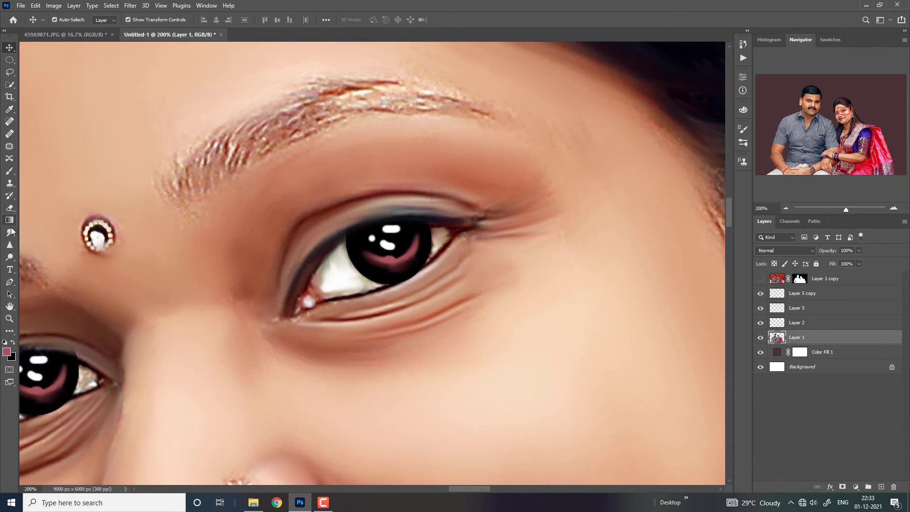
Step: Smudge the upper lid and lash line above the iris darker on Layer 5
click(9, 232)
key(ctrl+plus)
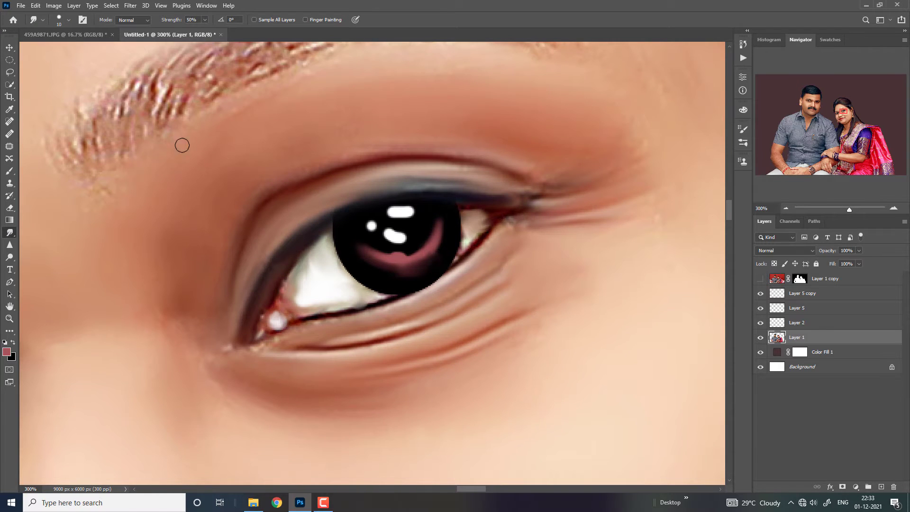
drag(182, 145, 334, 195)
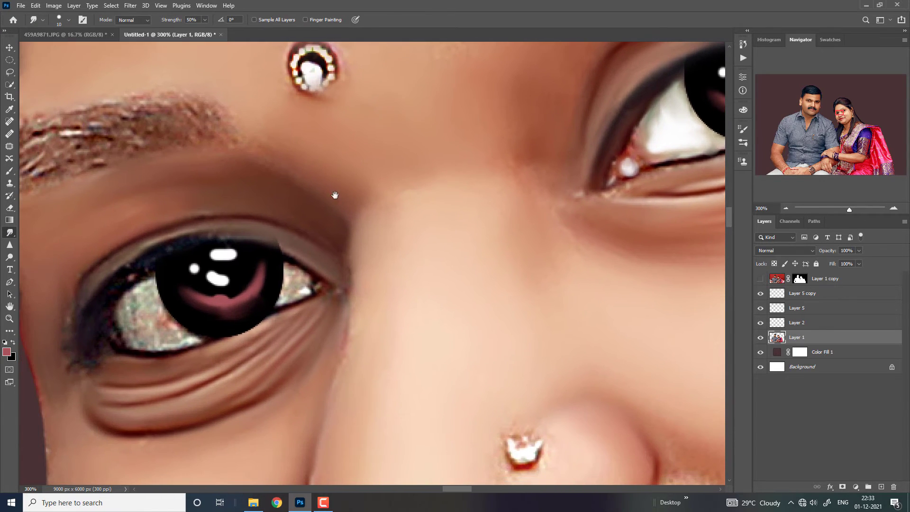
drag(264, 241, 301, 262)
click(791, 311)
drag(269, 238, 325, 268)
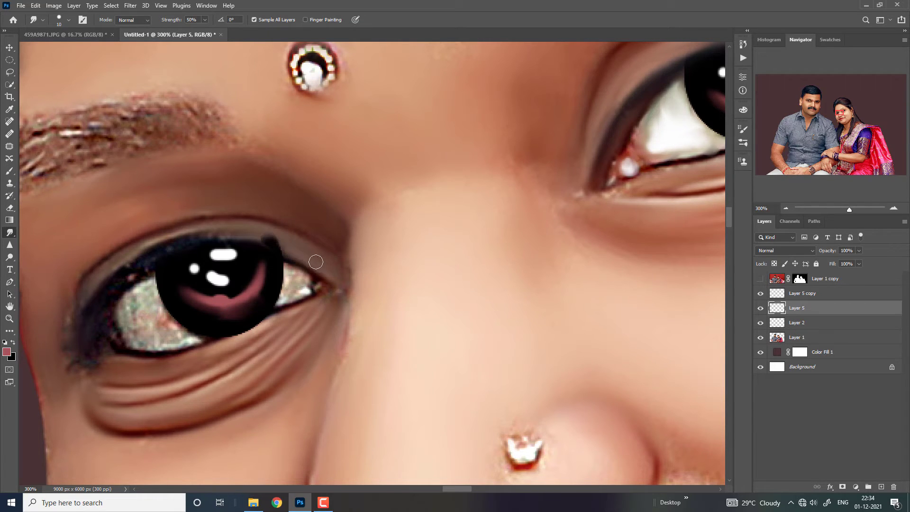
drag(284, 246, 223, 230)
Step: On Layer 5 copy, extend the dark lash line to both corners, undoing the lower-rim smudge
click(782, 294)
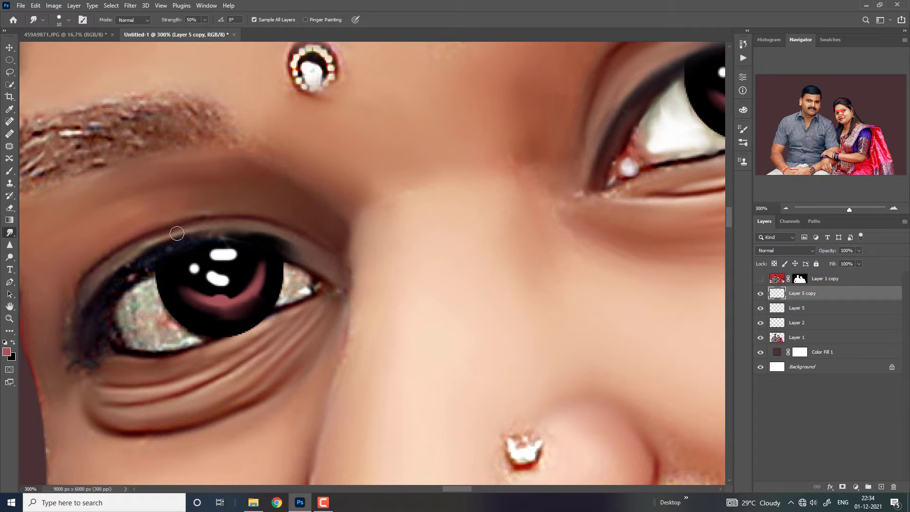
mouse_move(258, 239)
mouse_down()
mouse_move(189, 240)
mouse_move(130, 278)
mouse_up()
mouse_move(193, 243)
mouse_down()
mouse_move(118, 300)
mouse_move(76, 365)
mouse_up()
mouse_move(94, 301)
mouse_down()
mouse_move(63, 344)
mouse_move(48, 323)
mouse_up()
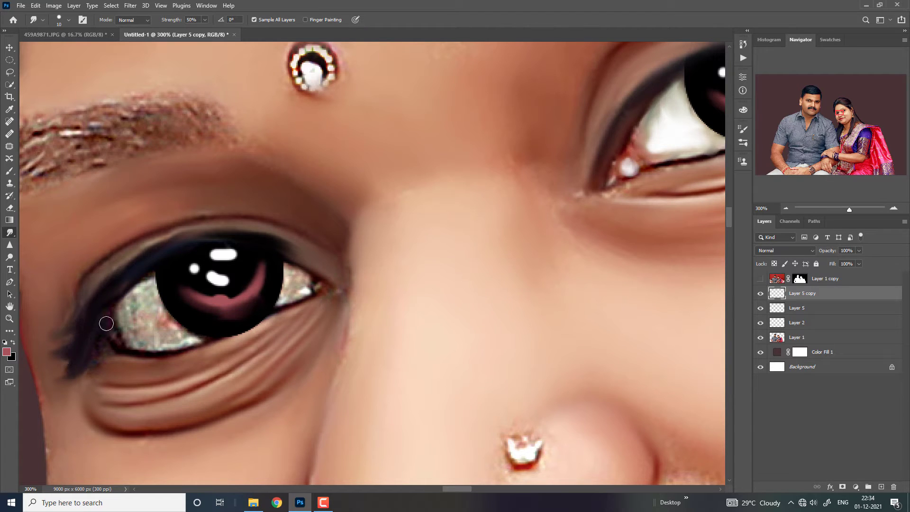
mouse_move(106, 322)
mouse_down()
mouse_move(158, 351)
mouse_move(149, 350)
mouse_move(237, 334)
mouse_move(159, 354)
mouse_move(268, 323)
mouse_move(327, 298)
mouse_move(330, 287)
mouse_up()
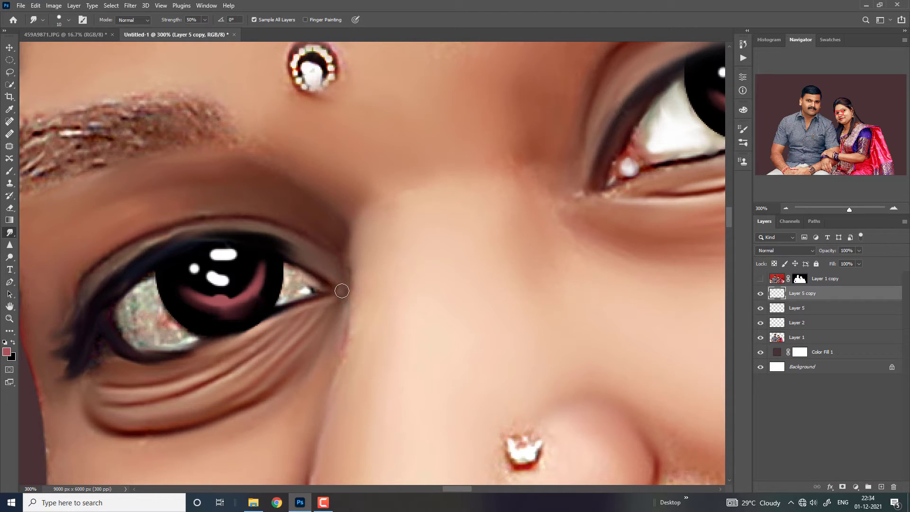
key(ctrl+z)
Step: Smooth and brighten the grainy whites of both eyes with the Smudge tool
mouse_move(147, 299)
mouse_down()
mouse_move(124, 327)
mouse_move(132, 313)
mouse_move(167, 331)
mouse_move(153, 333)
mouse_up()
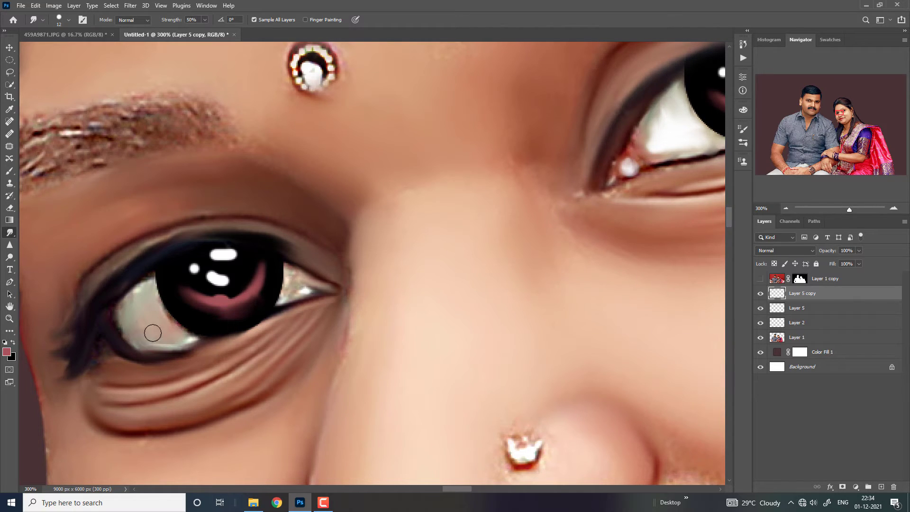
drag(270, 288, 70, 362)
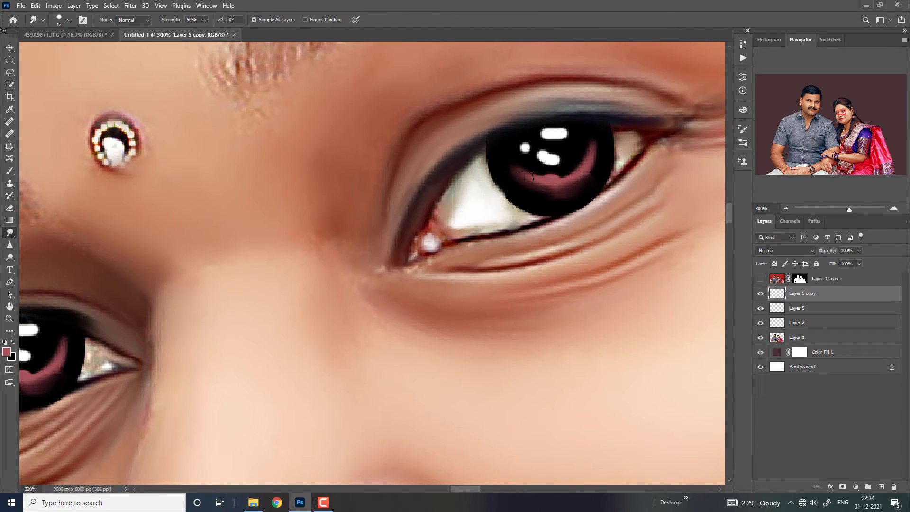
drag(624, 146, 626, 145)
mouse_move(625, 145)
mouse_down()
mouse_move(683, 122)
mouse_move(577, 182)
mouse_move(256, 254)
mouse_move(451, 153)
mouse_move(330, 256)
mouse_move(318, 252)
mouse_move(325, 263)
mouse_move(311, 229)
mouse_move(300, 260)
mouse_move(336, 269)
mouse_move(315, 266)
mouse_move(317, 247)
mouse_move(308, 243)
mouse_move(335, 264)
mouse_up()
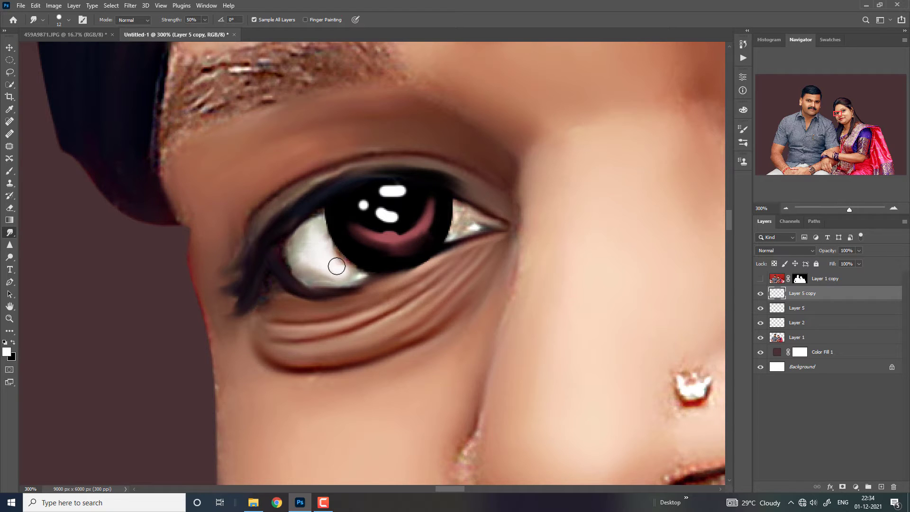
mouse_move(461, 222)
mouse_down()
mouse_move(461, 211)
mouse_move(458, 230)
mouse_move(474, 217)
mouse_move(451, 189)
mouse_move(460, 197)
mouse_move(442, 215)
mouse_up()
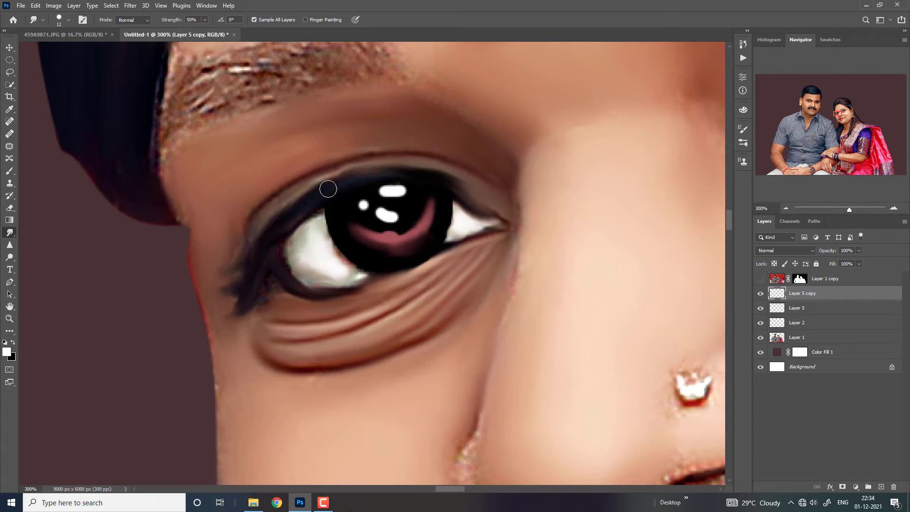
scroll(62, 247, down, 2)
Step: Blend the hair edge above the eyebrow into the forehead
scroll(455, 284, down, 1)
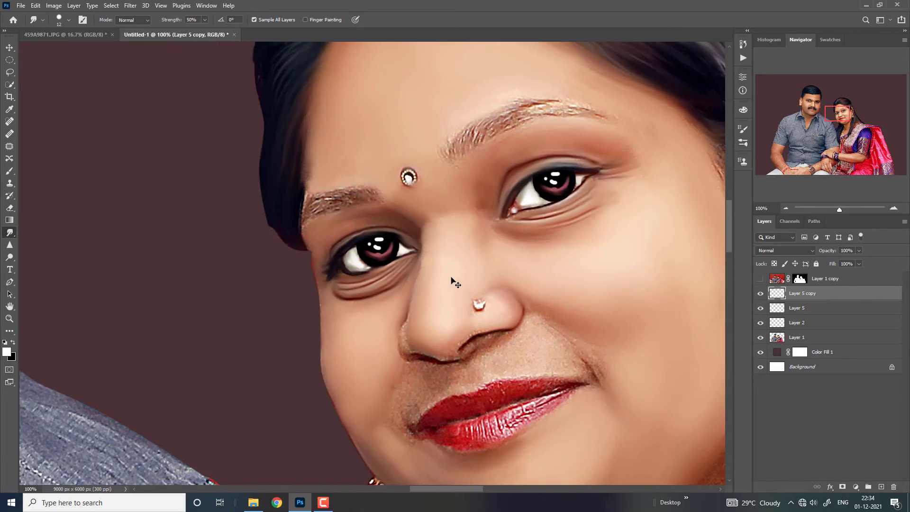
scroll(454, 282, down, 1)
scroll(454, 282, down, 1)
scroll(454, 282, down, 1)
scroll(454, 283, down, 1)
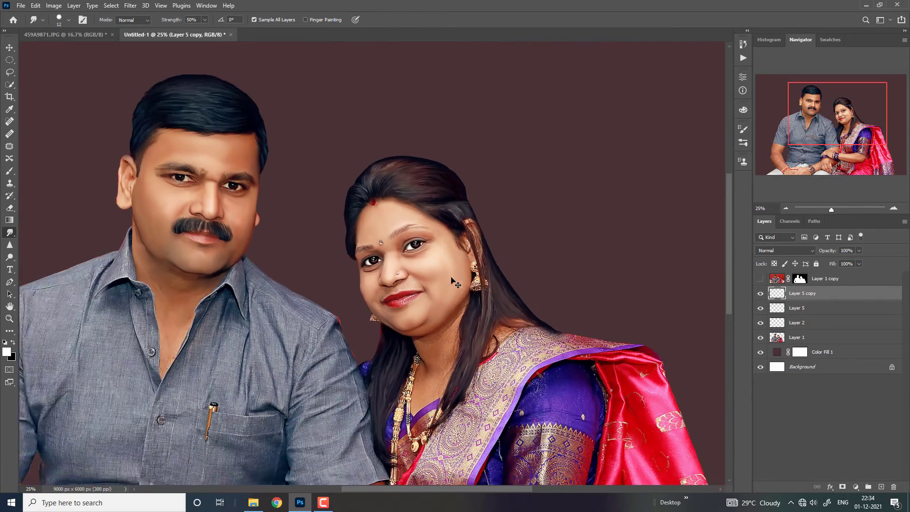
scroll(454, 282, down, 1)
scroll(454, 282, down, 1)
key(ctrl+plus)
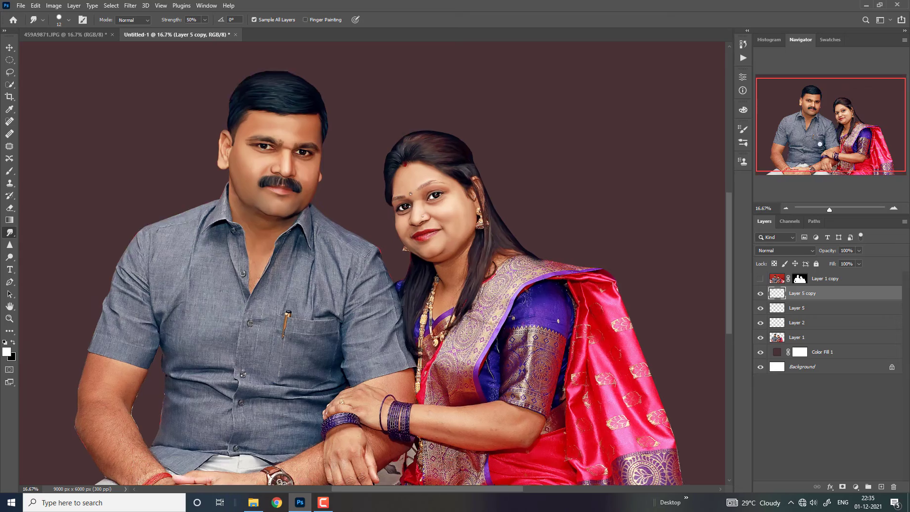
key(ctrl+plus)
key(ctrl+plus)
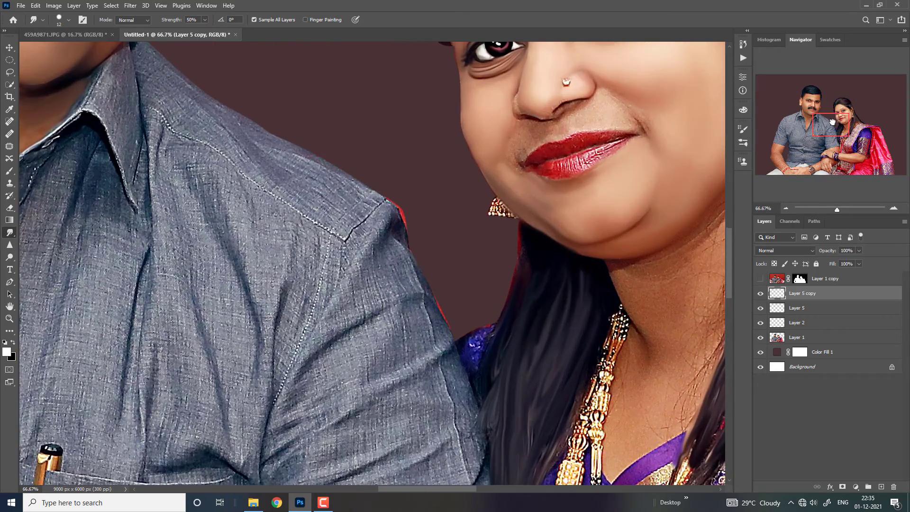
key(ctrl+plus)
key(ctrl+plus)
key(ctrl+plus)
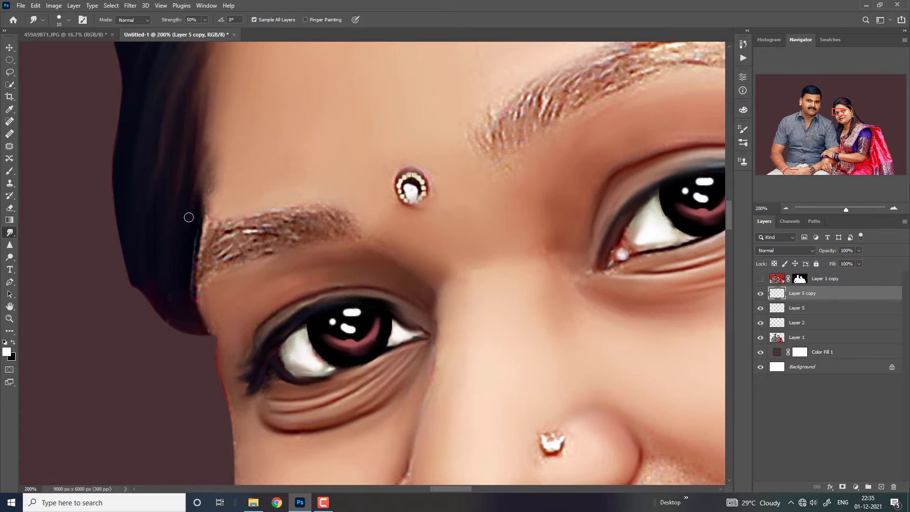
mouse_move(201, 151)
mouse_down()
mouse_move(218, 68)
mouse_move(199, 104)
mouse_move(219, 73)
mouse_up()
Step: With the smudge brush at 20, blur the hair edge beside the temple into soft streaks
key(ctrl+minus)
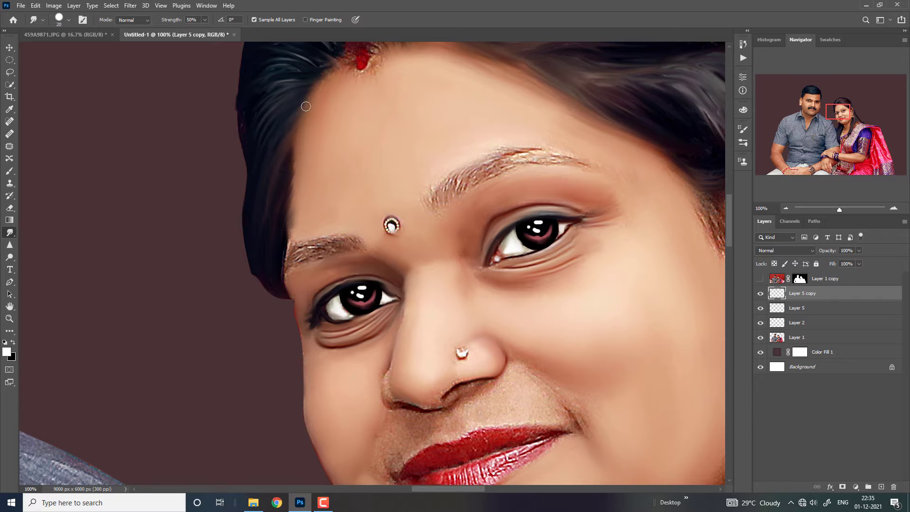
key(ctrl+minus)
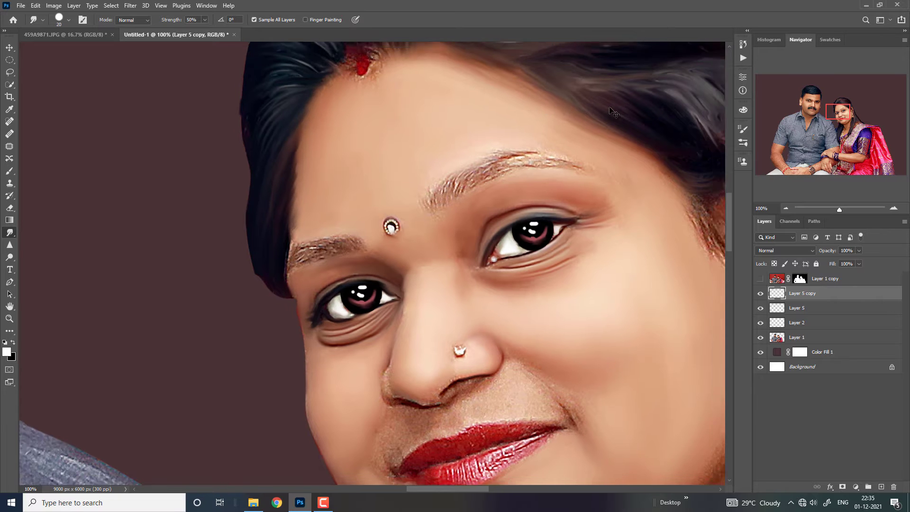
key(ctrl+minus)
key(ctrl+minus)
key(ctrl+plus)
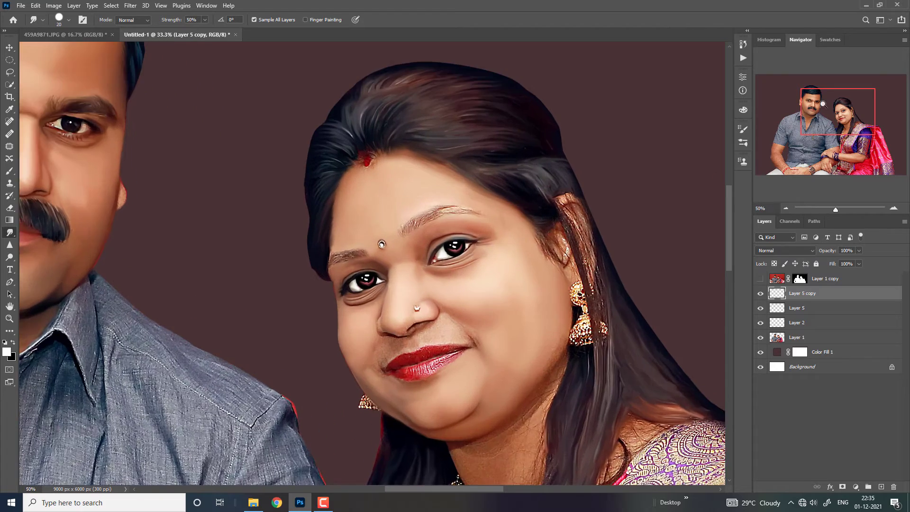
key(ctrl+plus)
key(ctrl+plus)
scroll(718, 181, right, 5)
key(ctrl+plus)
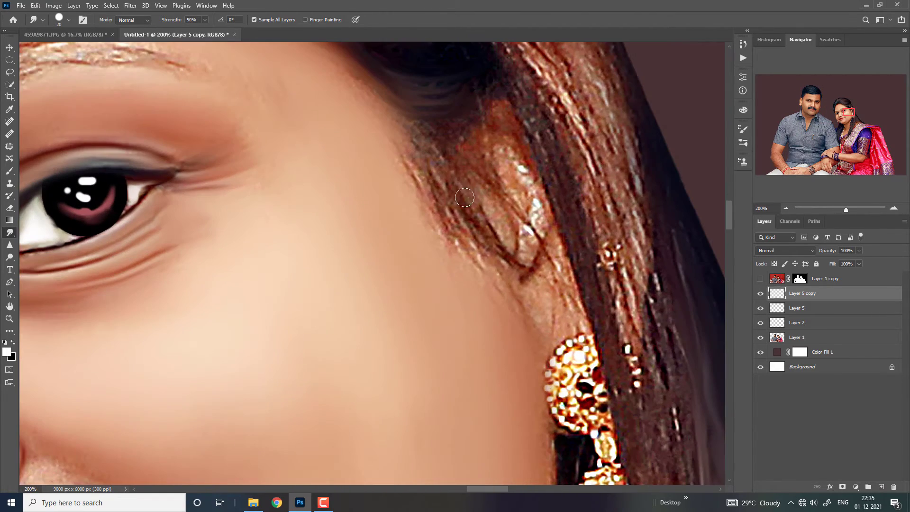
key(bracketright)
mouse_move(417, 159)
mouse_down()
mouse_move(472, 237)
mouse_move(435, 153)
mouse_move(398, 107)
mouse_up()
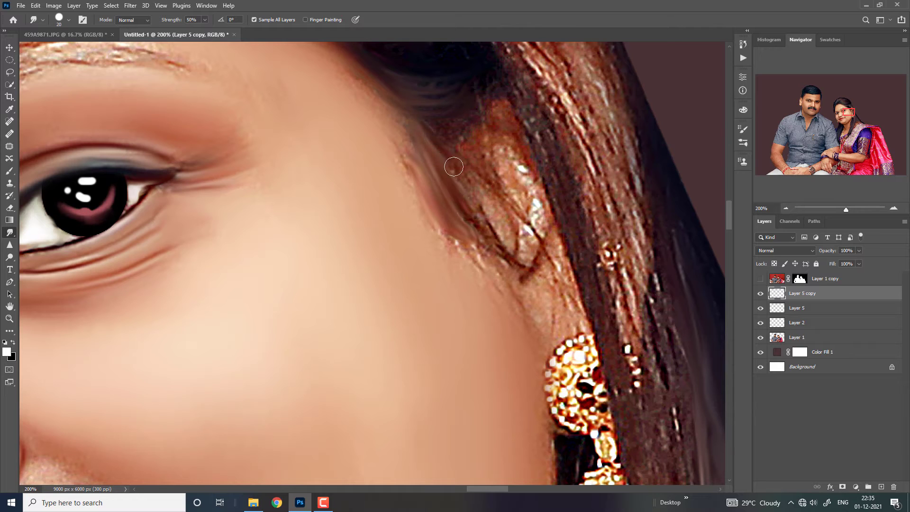
mouse_move(454, 166)
mouse_down()
mouse_move(477, 223)
mouse_move(526, 263)
mouse_up()
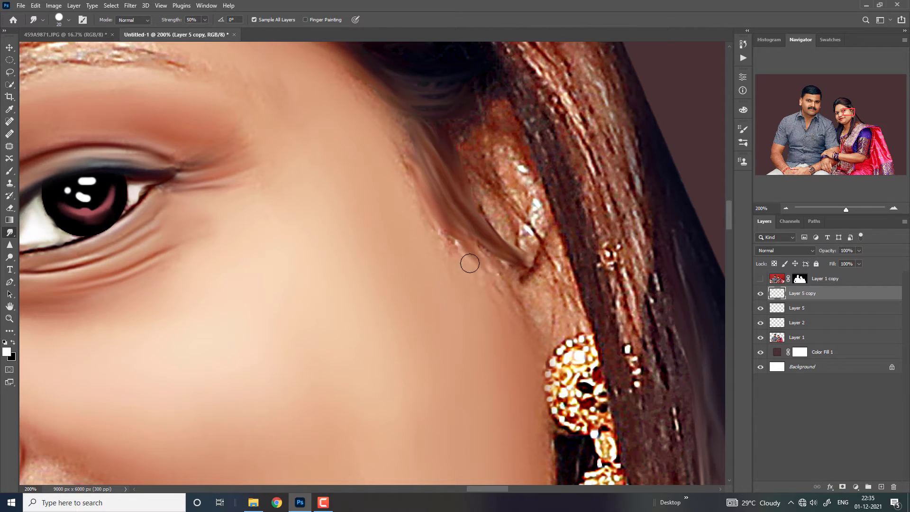
Step: Smudge the hair strands beside and below the earring smooth
key(ctrl+minus)
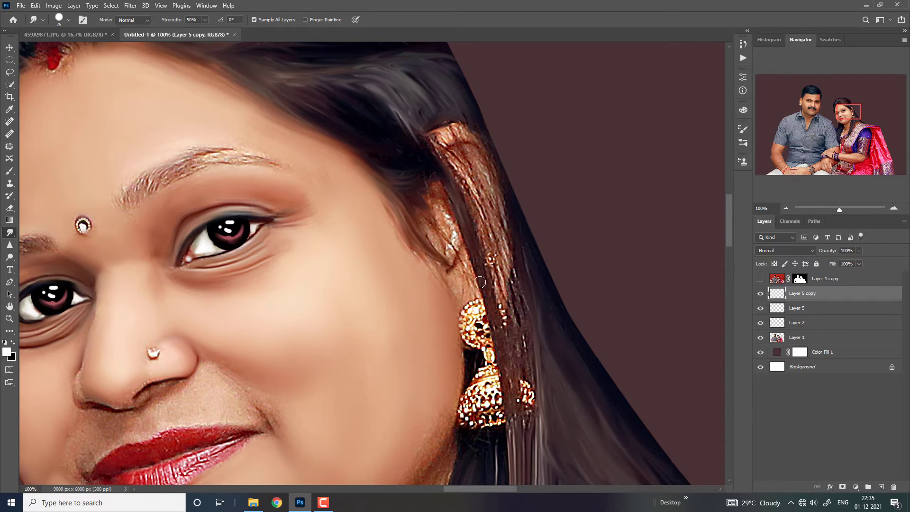
drag(452, 157, 486, 236)
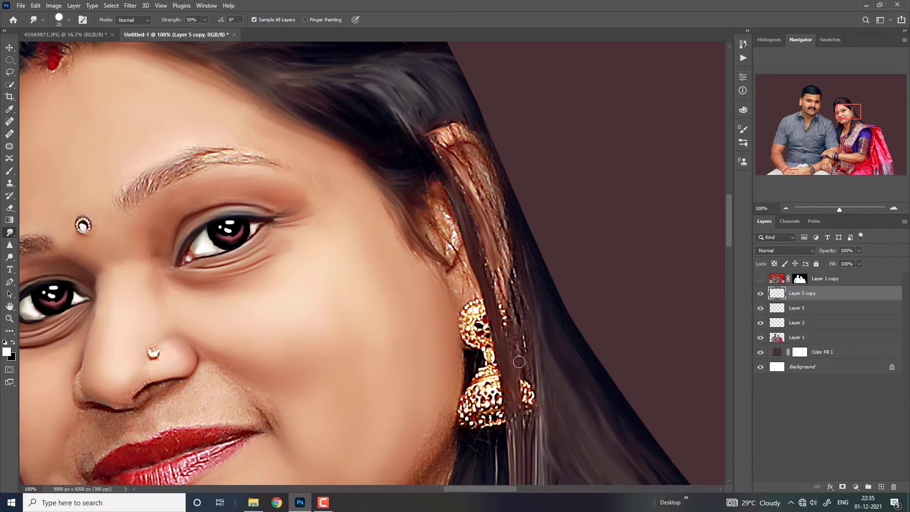
mouse_move(518, 377)
mouse_down()
mouse_move(515, 315)
mouse_move(528, 329)
mouse_up()
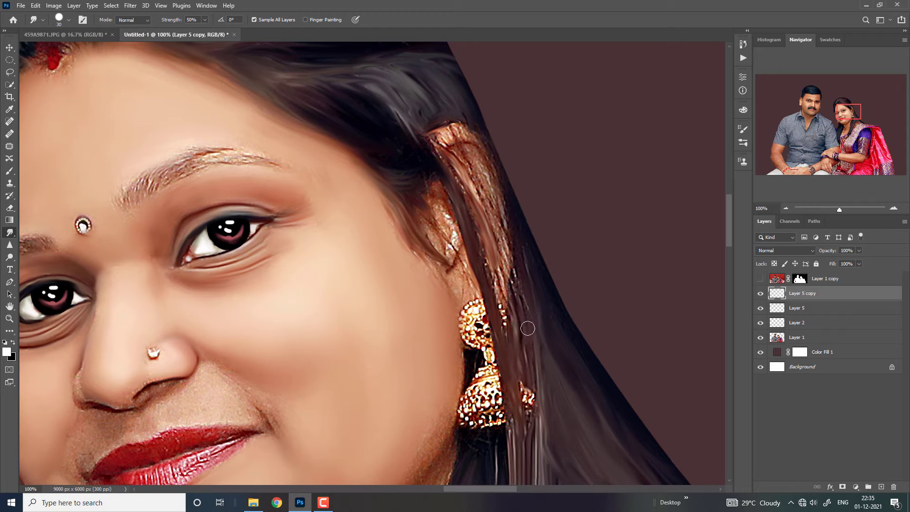
mouse_move(523, 441)
mouse_down()
mouse_move(526, 380)
mouse_move(527, 445)
mouse_move(513, 419)
mouse_up()
scroll(528, 453, down, 1)
Step: Zoom in on the nose and soften the dark edge under the nostril
scroll(462, 385, down, 1)
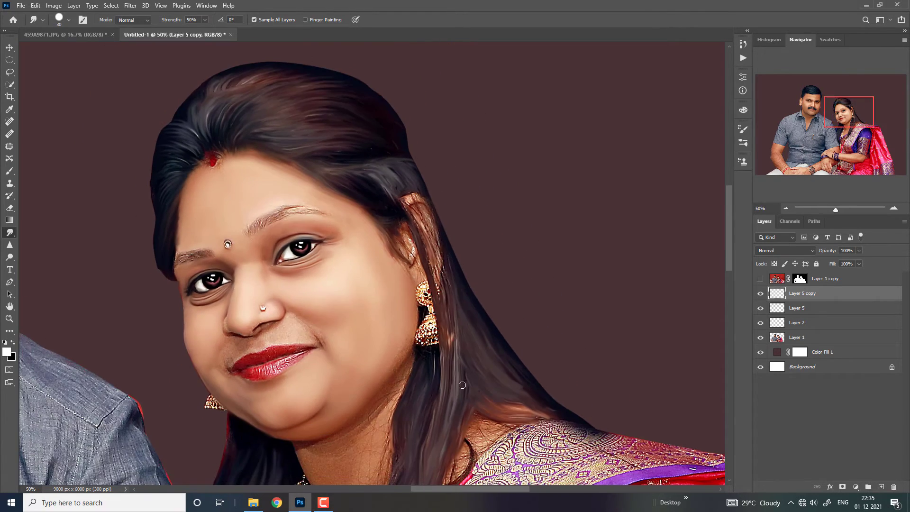
key(ctrl+minus)
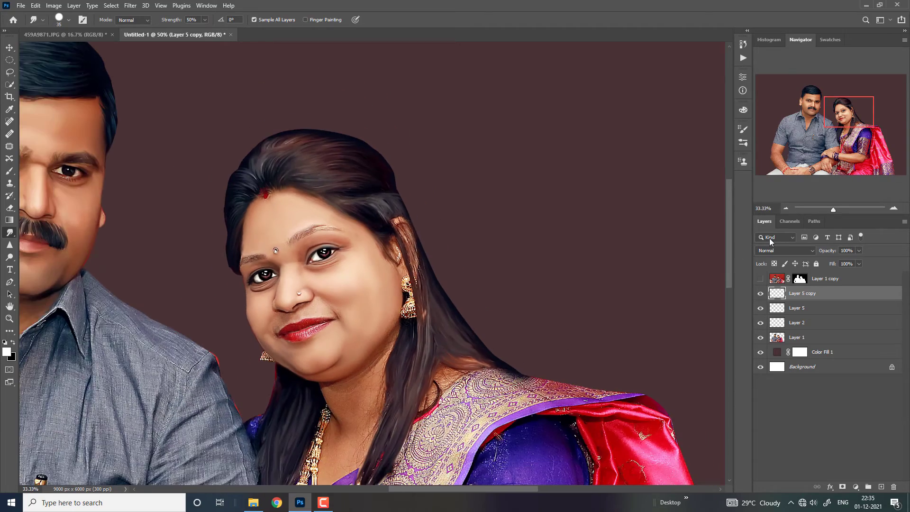
key(ctrl+minus)
key(ctrl+minus)
key(ctrl+plus)
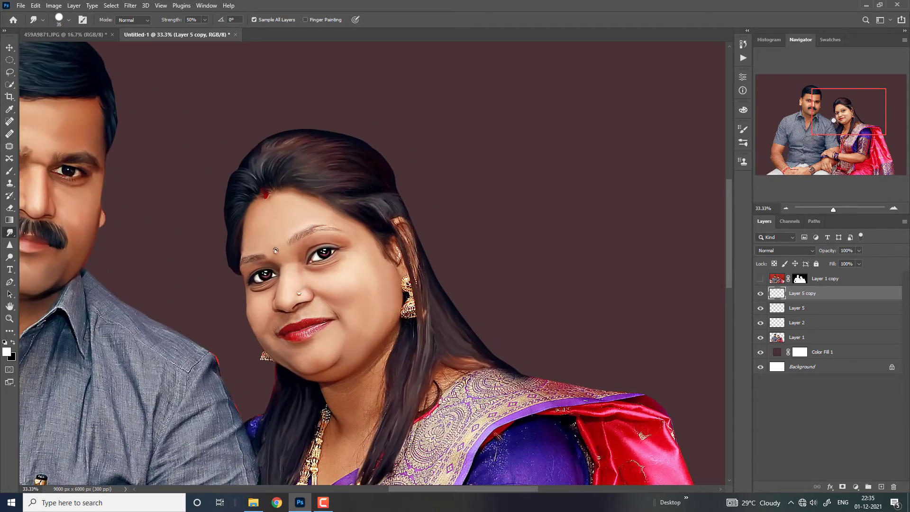
key(ctrl+plus)
key(ctrl+plus)
key(ctrl+plus)
drag(103, 228, 548, 76)
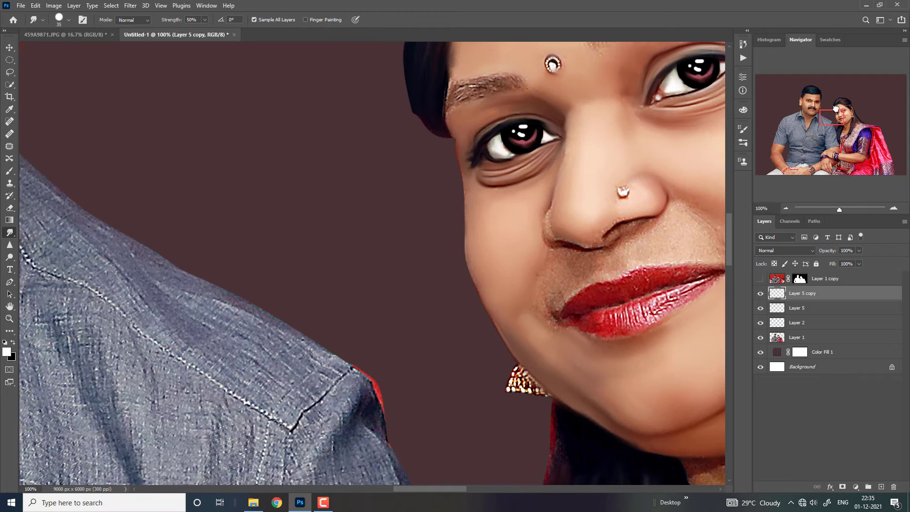
drag(628, 195, 527, 194)
key(ctrl+plus)
key(ctrl+plus)
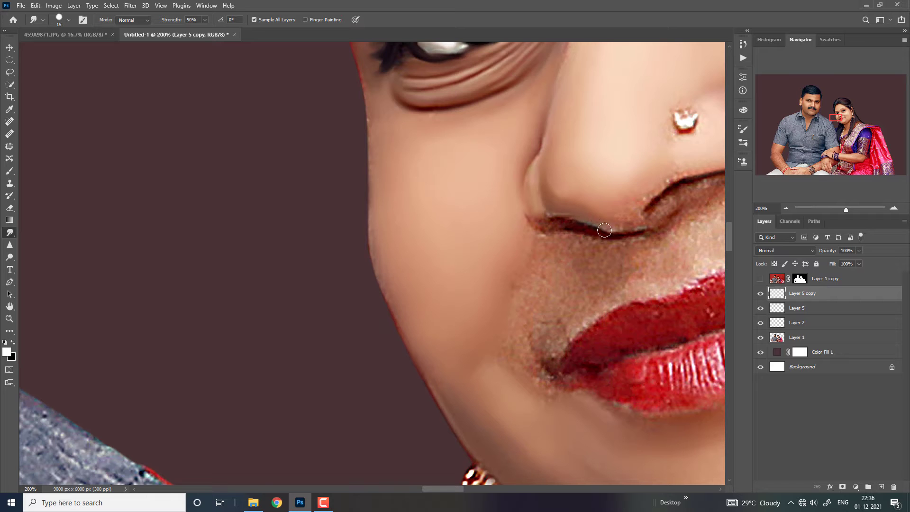
drag(605, 230, 596, 223)
Step: With the smudge brush at 25, smear lighter skin into the dark nostril edge
key(bracketright)
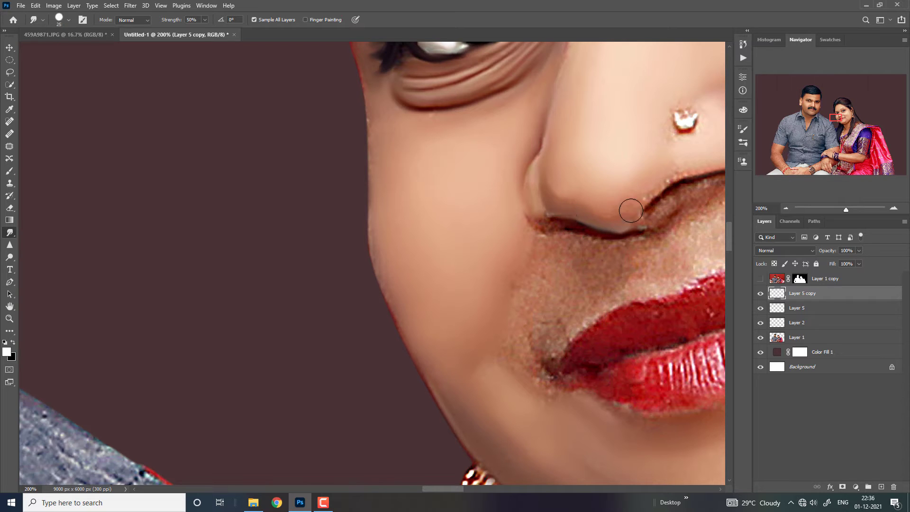
drag(578, 221, 446, 275)
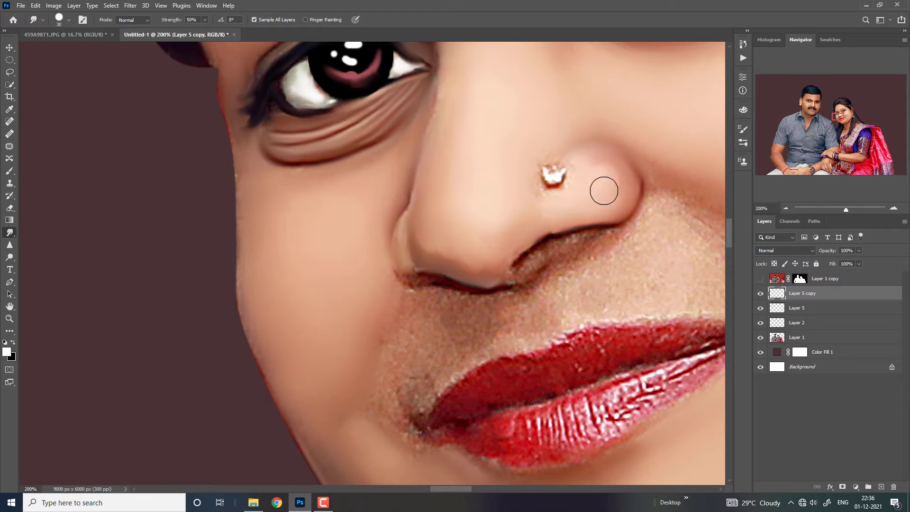
key(ctrl+minus)
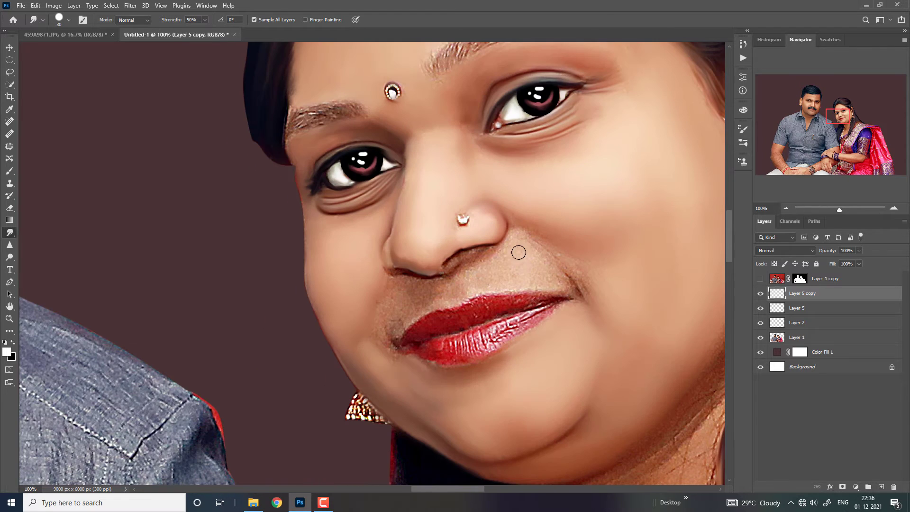
key(ctrl+plus)
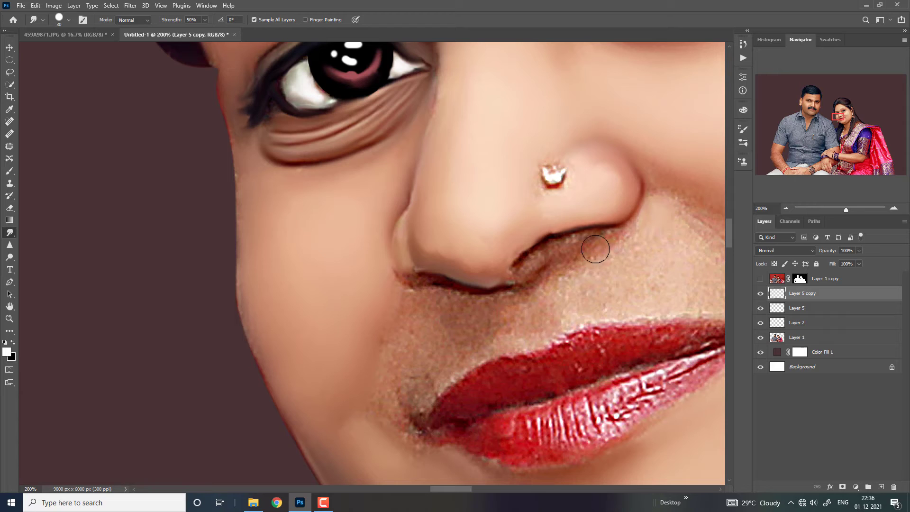
drag(551, 251, 537, 257)
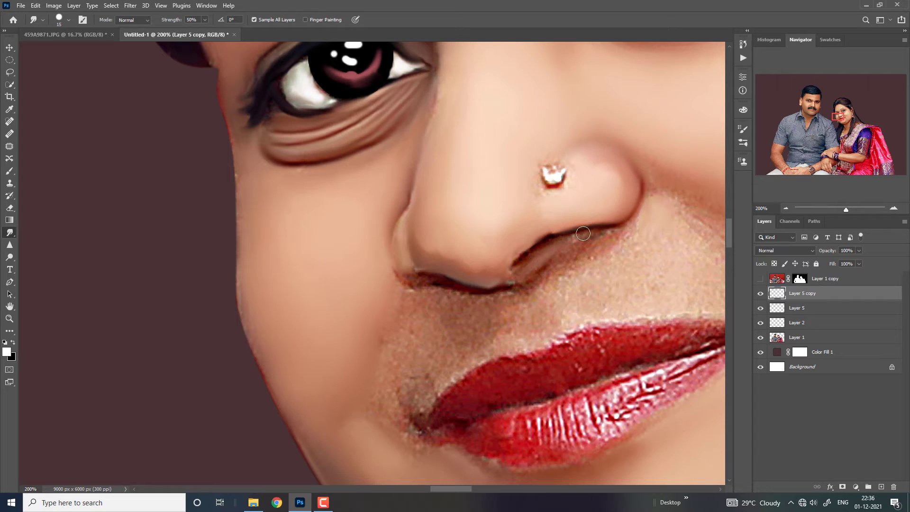
drag(563, 226, 514, 257)
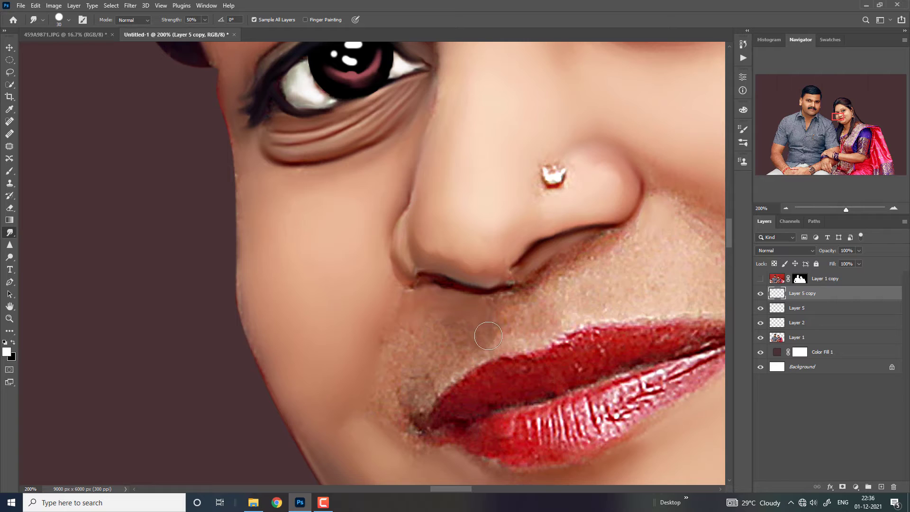
Step: Smooth the skin above the upper lip and check the whole face
mouse_move(488, 336)
mouse_down()
mouse_move(503, 327)
mouse_move(448, 341)
mouse_up()
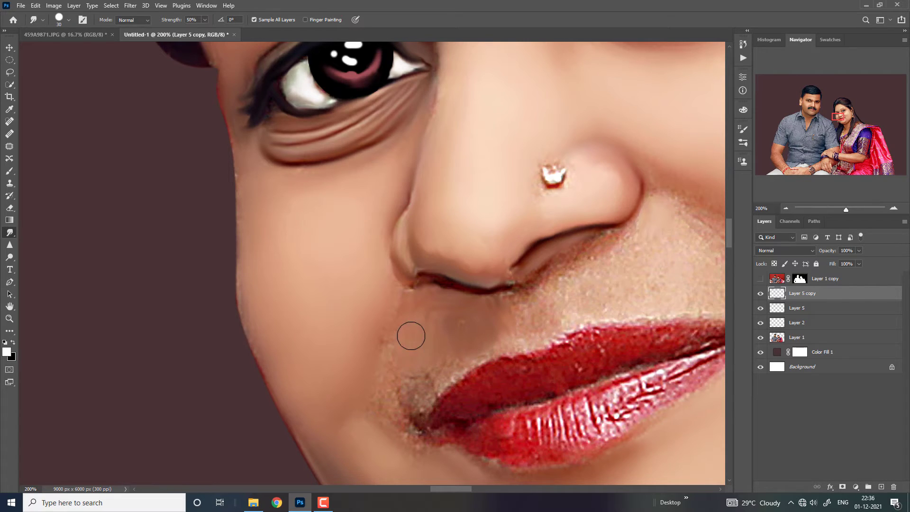
key(ctrl+minus)
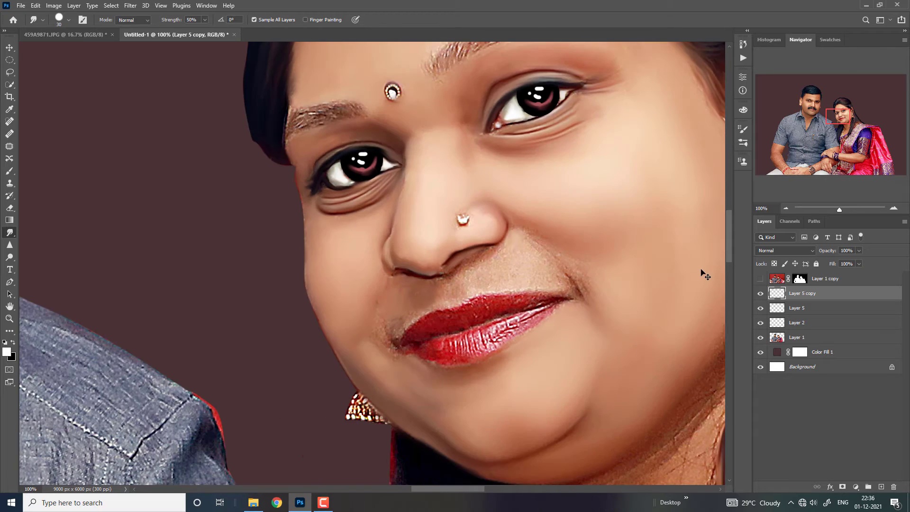
key(ctrl+minus)
key(ctrl+plus)
key(ctrl+plus)
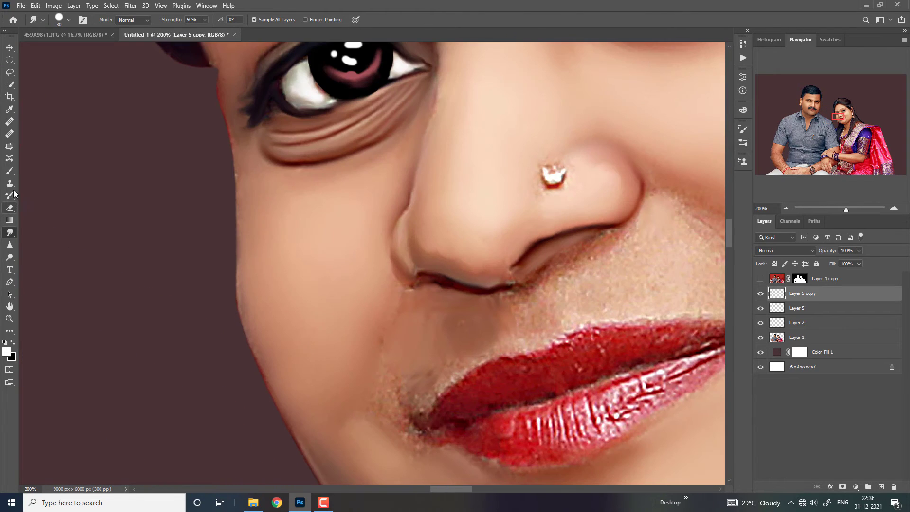
Step: Erase the over-smoothed skin patch under the nose with an enlarged Eraser
click(13, 207)
key(bracketright)
key(bracketright)
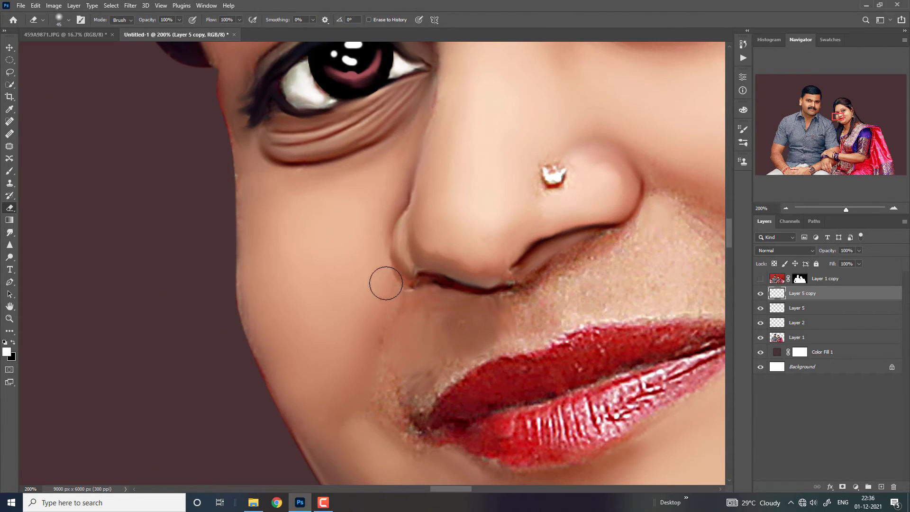
mouse_move(384, 281)
mouse_down()
mouse_move(517, 316)
mouse_move(406, 356)
mouse_move(416, 327)
mouse_up()
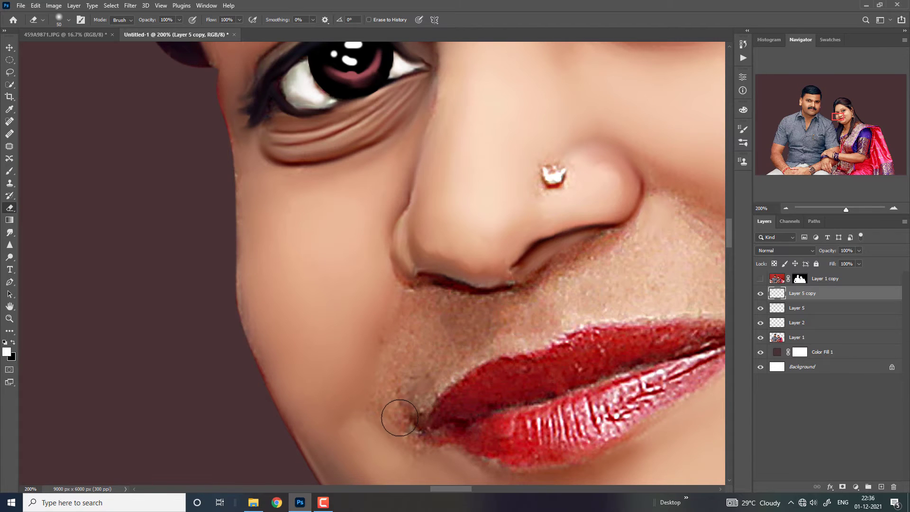
Step: Return to the Smudge tool, zoom in, and smooth the skin just below the nostril
click(10, 232)
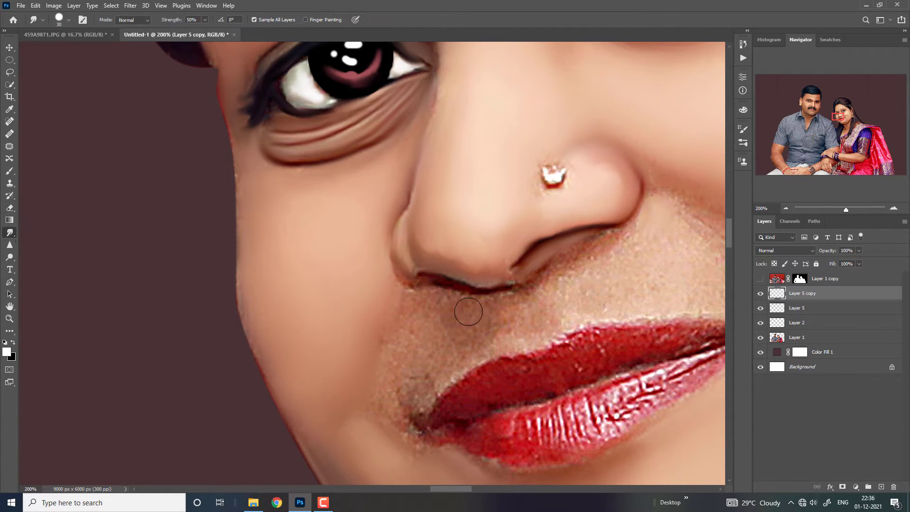
click(69, 19)
key(Escape)
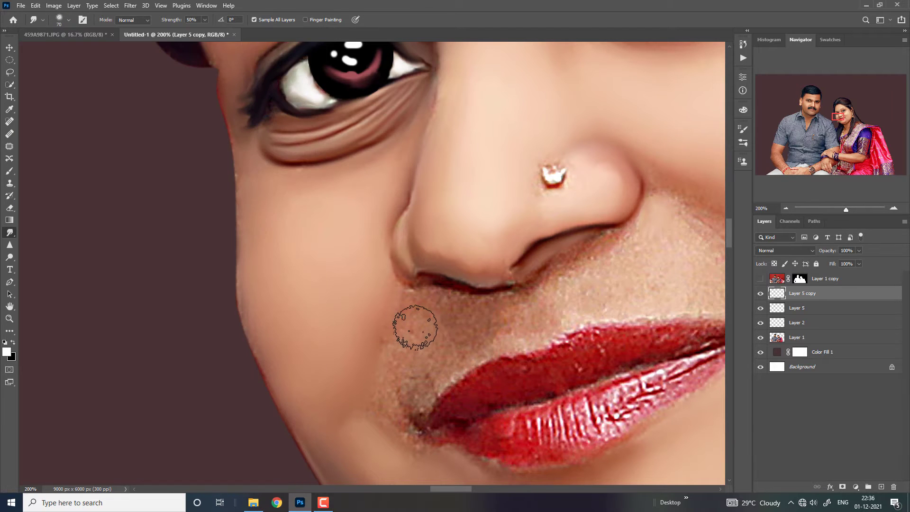
key(ctrl+plus)
key(bracketleft)
key(bracketleft)
key(bracketleft)
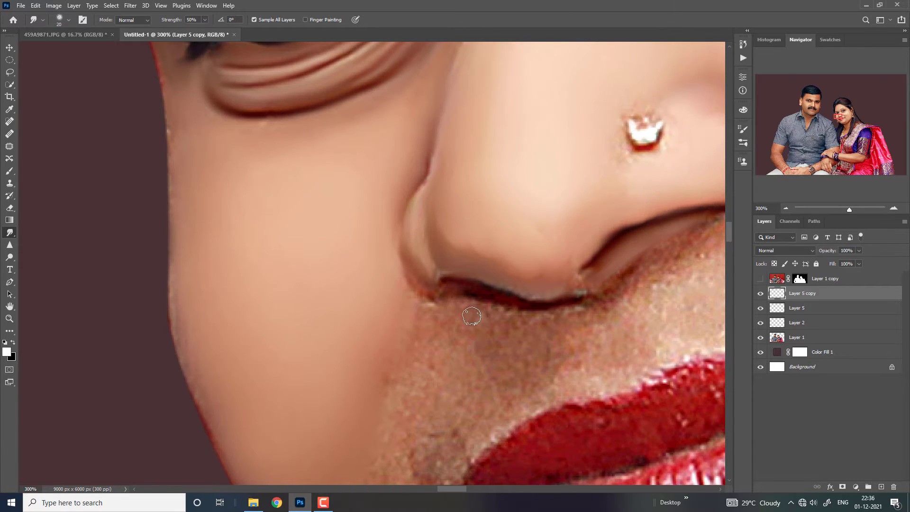
key(bracketright)
key(bracketright)
mouse_move(477, 315)
mouse_down()
mouse_move(549, 339)
mouse_move(549, 372)
mouse_move(463, 376)
mouse_move(435, 315)
mouse_move(422, 322)
mouse_move(412, 400)
mouse_move(416, 365)
mouse_move(386, 362)
mouse_move(391, 406)
mouse_move(405, 432)
mouse_move(417, 382)
mouse_move(475, 356)
mouse_move(441, 365)
mouse_up()
Step: Smudge the cheek skin down to the left lip corner, then review the face
key(bracketright)
key(bracketright)
key(bracketleft)
key(bracketright)
key(ctrl+minus)
key(bracketleft)
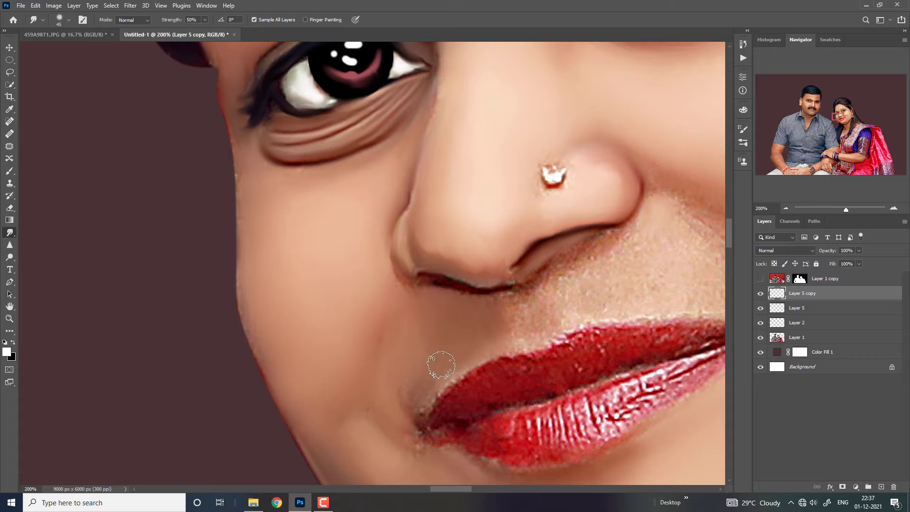
key(bracketright)
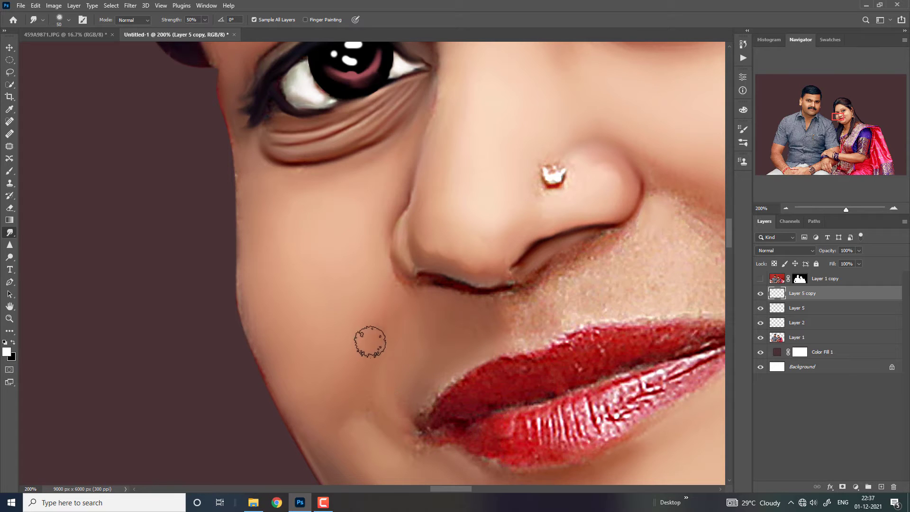
mouse_move(370, 341)
mouse_down()
mouse_move(379, 278)
mouse_move(368, 421)
mouse_move(414, 457)
mouse_up()
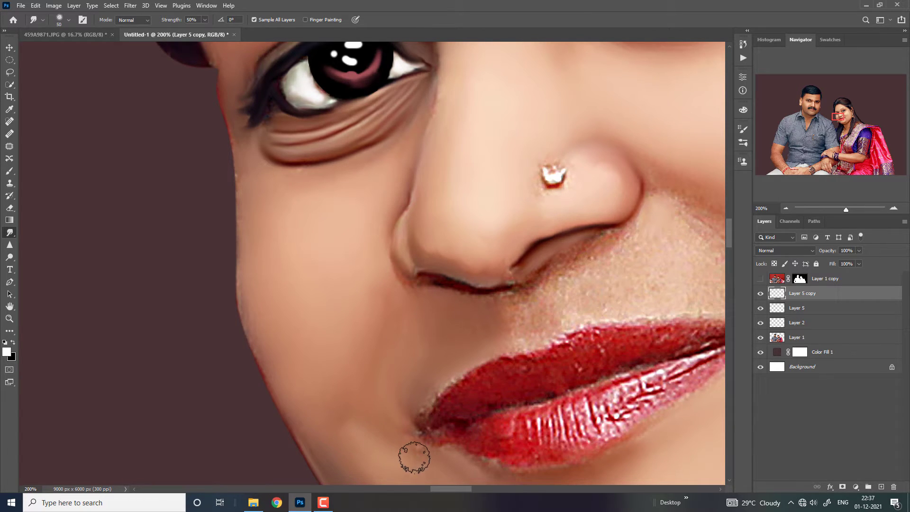
key(ctrl+minus)
key(ctrl+minus)
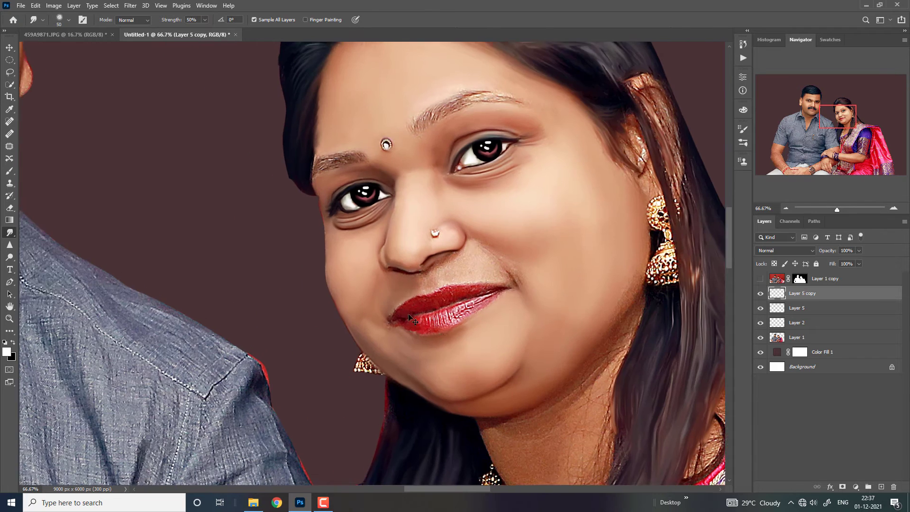
key(ctrl+plus)
key(ctrl+plus)
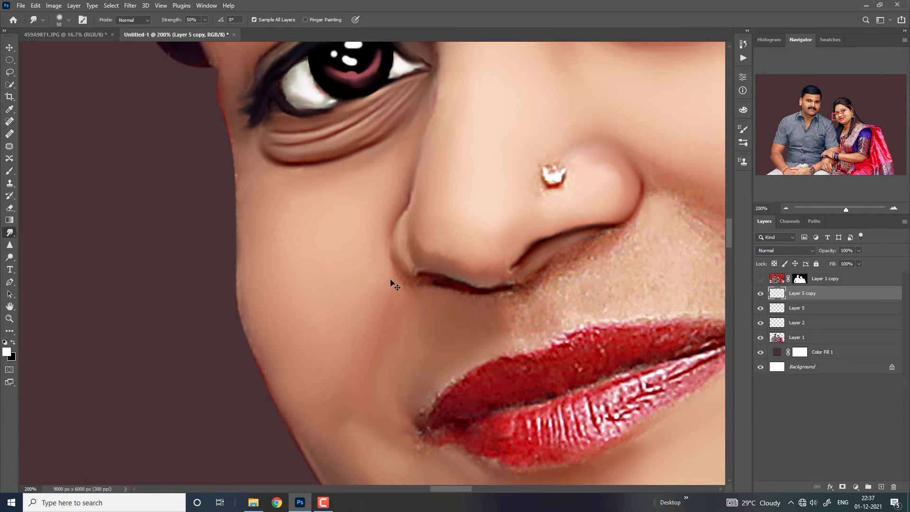
key(ctrl+plus)
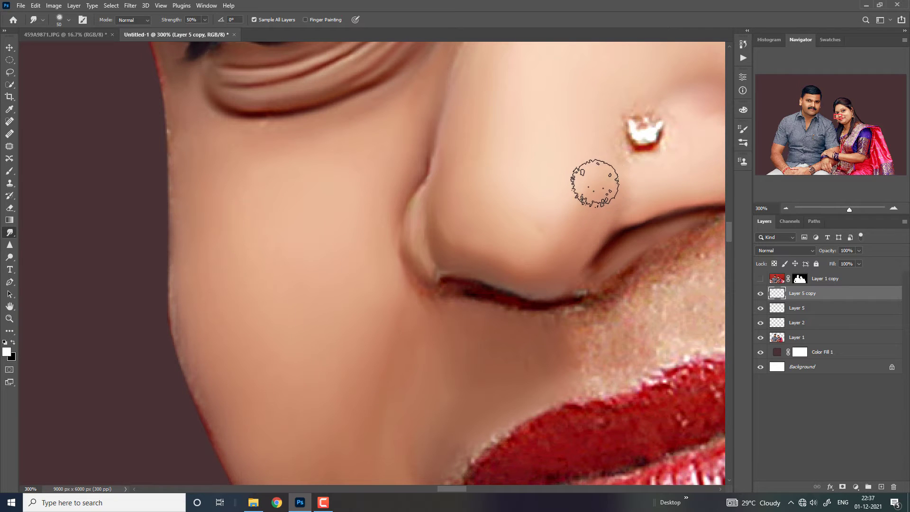
key(ctrl+minus)
key(ctrl+minus)
key(ctrl+minus)
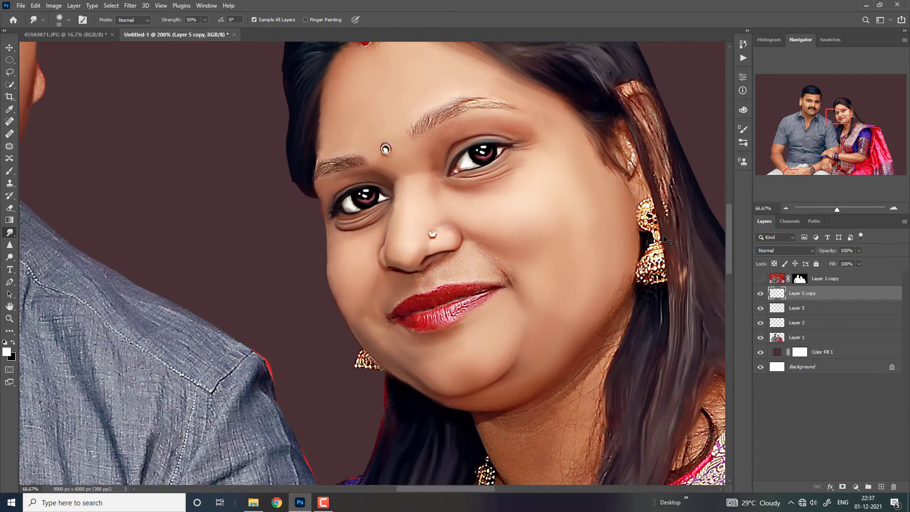
key(ctrl+plus)
key(ctrl+plus)
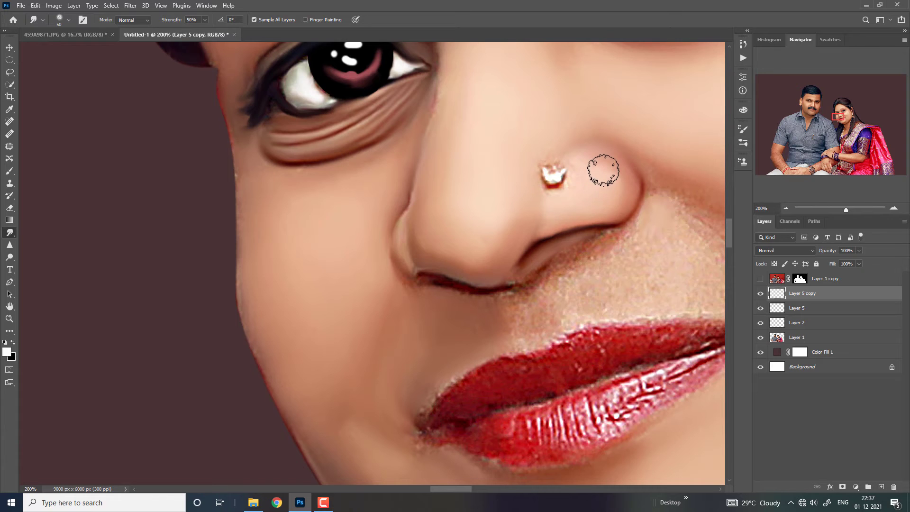
Step: Smooth the speckled skin between nostril and upper lip and soften the nostril edges
mouse_move(663, 211)
mouse_down()
mouse_move(381, 216)
mouse_move(409, 262)
mouse_move(386, 232)
mouse_move(455, 299)
mouse_move(326, 254)
mouse_move(301, 261)
mouse_move(335, 254)
mouse_up()
key(bracketright)
key(bracketright)
key(bracketleft)
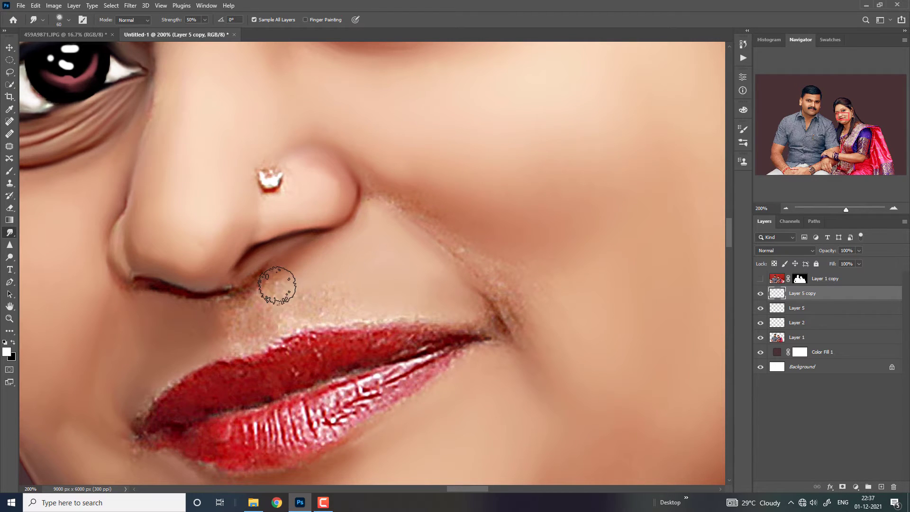
mouse_move(277, 285)
mouse_down()
mouse_move(272, 281)
mouse_move(281, 303)
mouse_move(347, 295)
mouse_up()
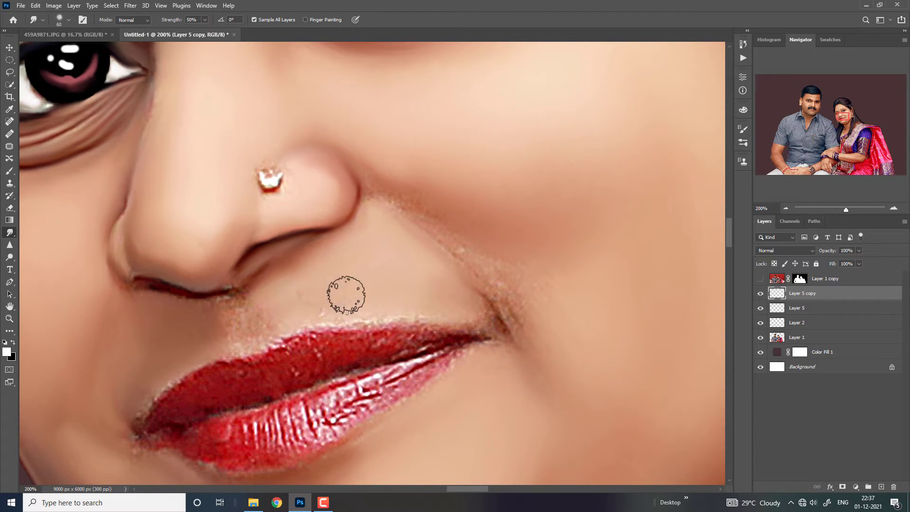
key(bracketleft)
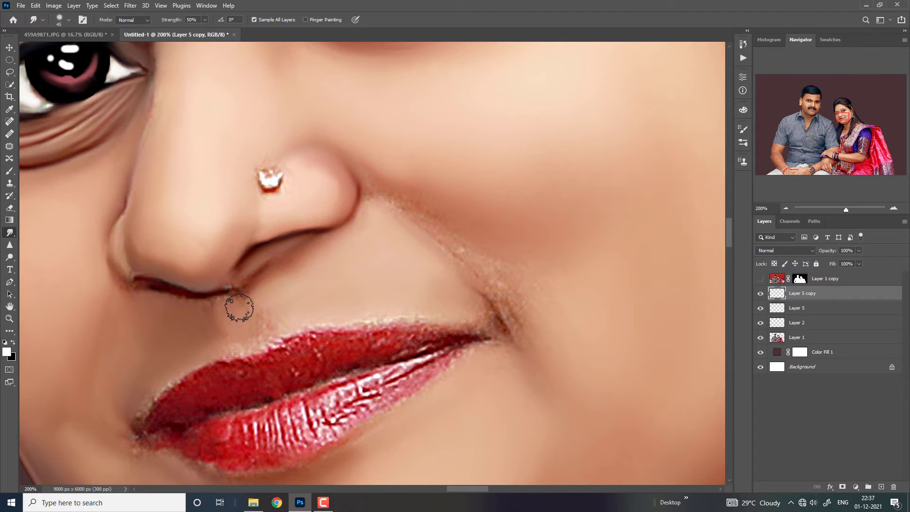
mouse_move(239, 307)
mouse_down()
mouse_move(252, 321)
mouse_move(261, 311)
mouse_move(238, 345)
mouse_up()
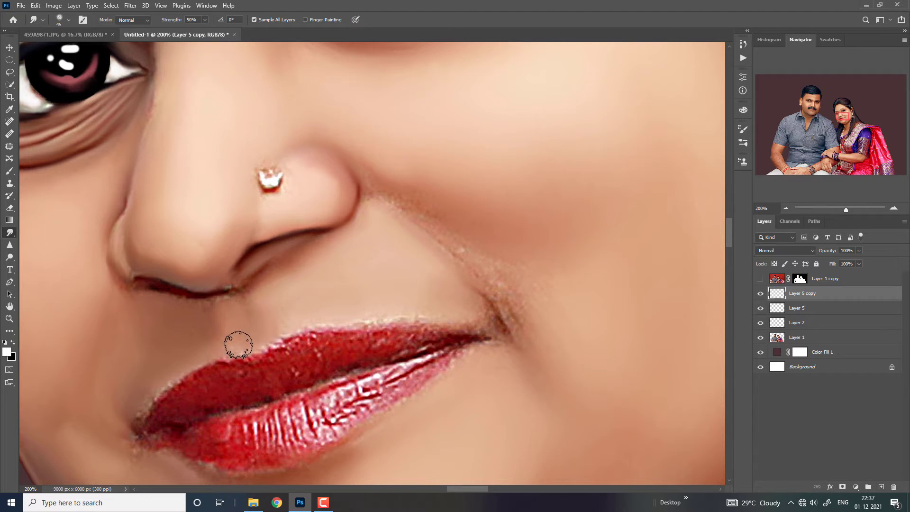
key(bracketleft)
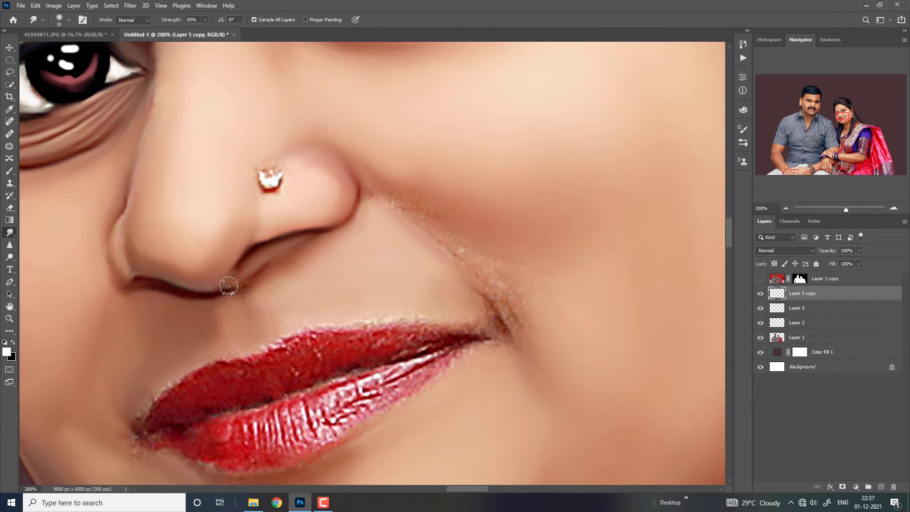
drag(229, 285, 247, 273)
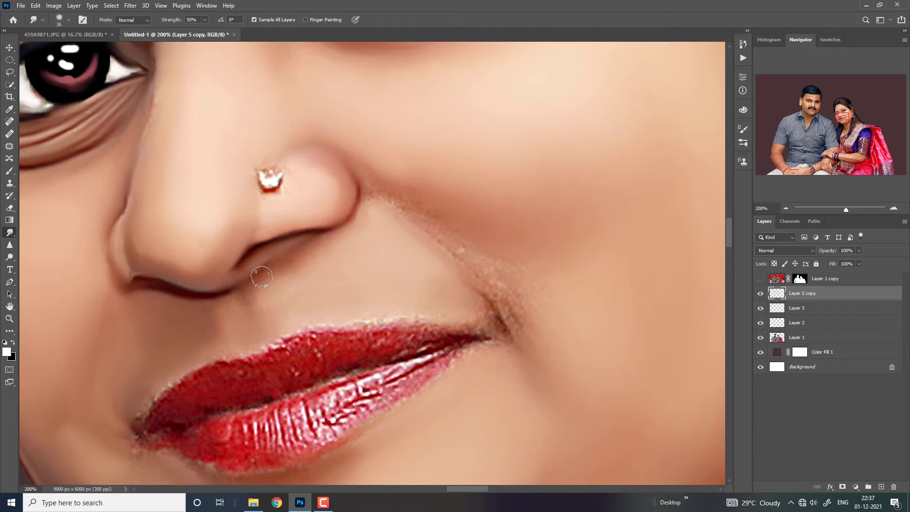
Step: Smudge the smile line from the nose down past the lip corner at brush size 100
key(bracketright)
key(bracketright)
key(bracketright)
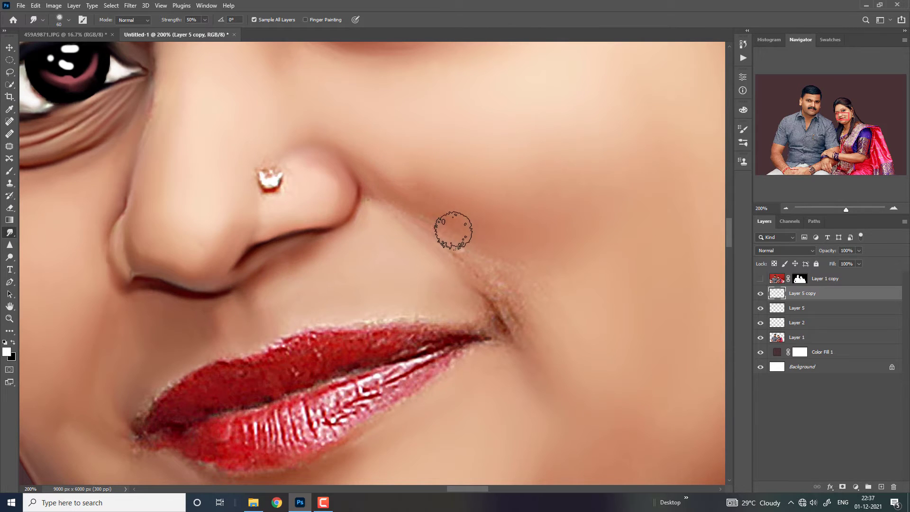
key(bracketright)
key(bracketright)
drag(422, 203, 496, 286)
key(bracketright)
key(bracketright)
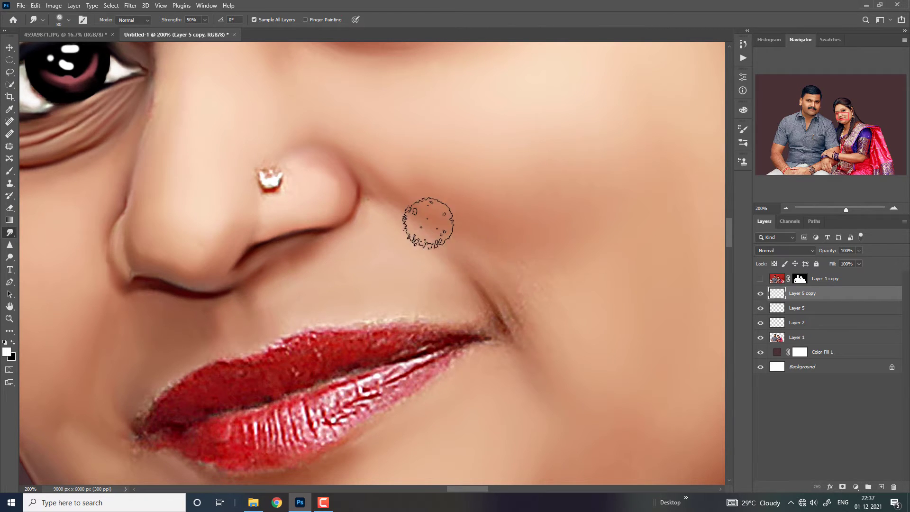
drag(524, 325, 569, 370)
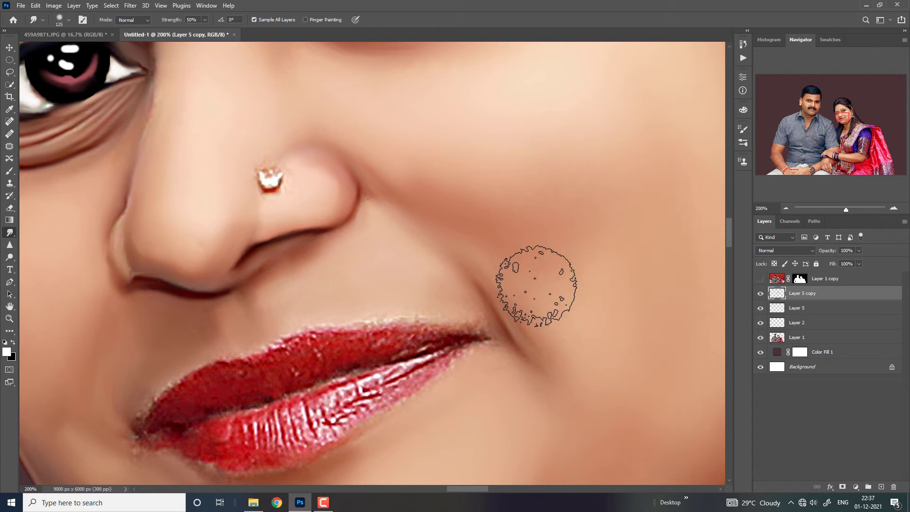
key(bracketleft)
key(bracketleft)
key(bracketleft)
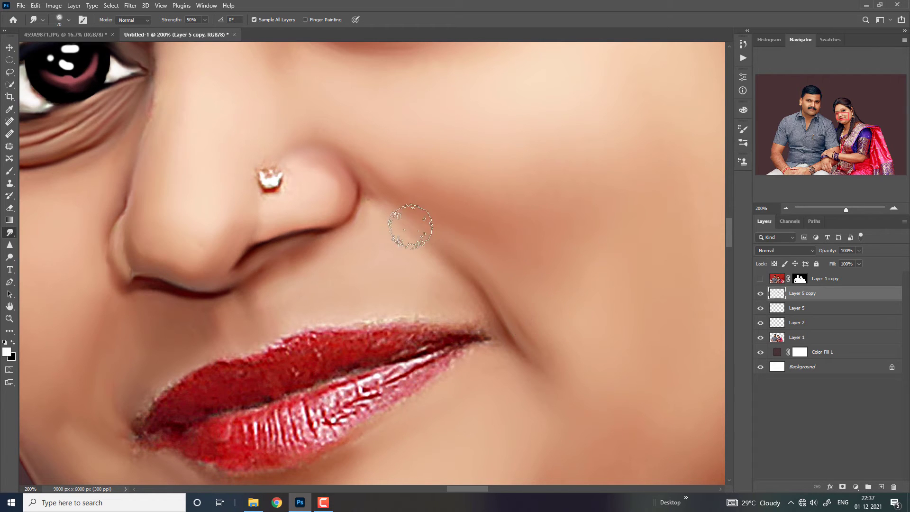
key(bracketright)
Step: Zoom out, enlarge the Smudge brush, and smear the cheek and jawline skin toward the neck
scroll(550, 279, down, 1)
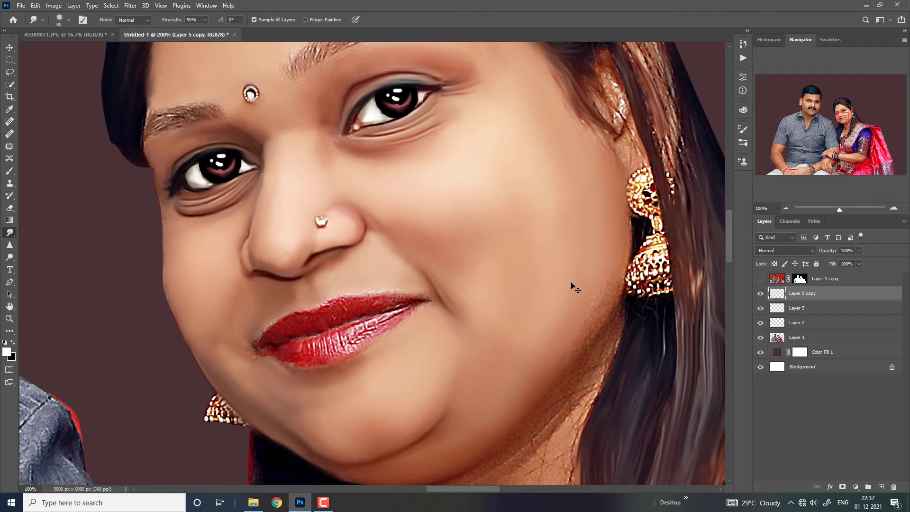
scroll(521, 283, down, 1)
key(bracketright)
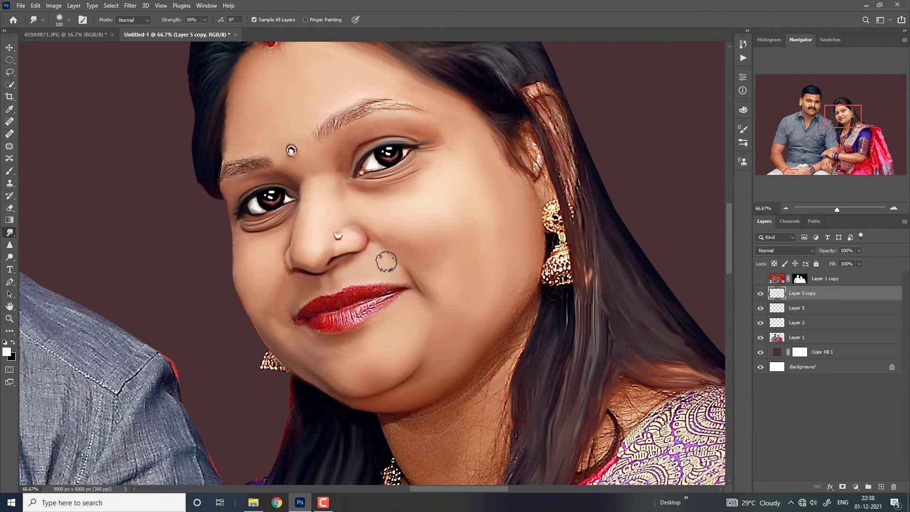
key(bracketright)
key(bracketright)
key(bracketright)
key(bracketright)
key(bracketright)
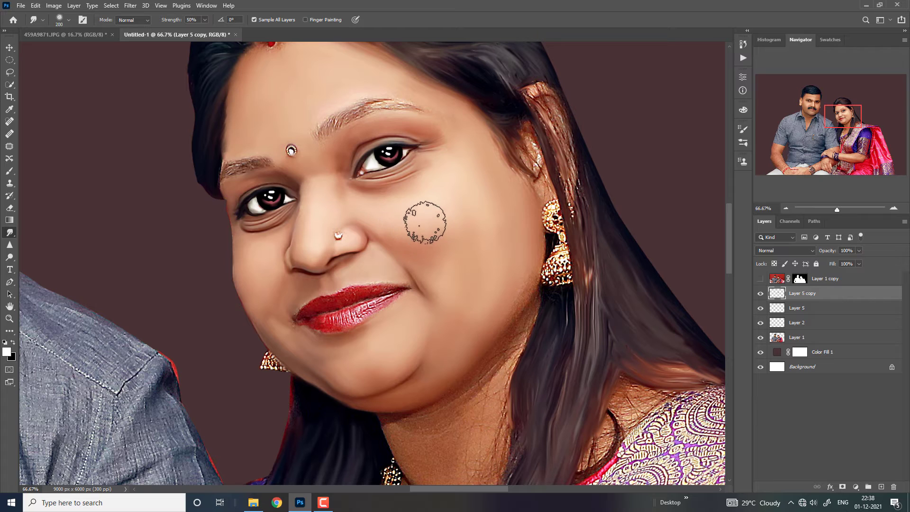
key(bracketright)
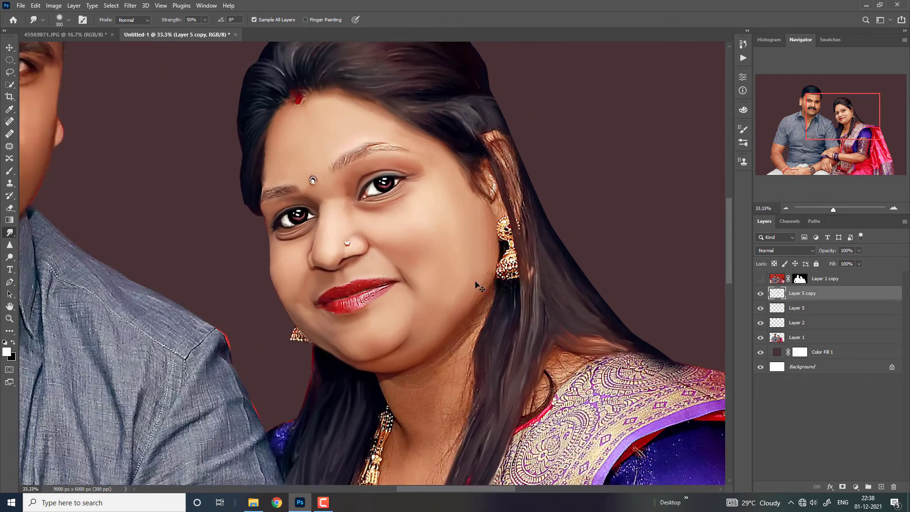
key(bracketleft)
key(bracketleft)
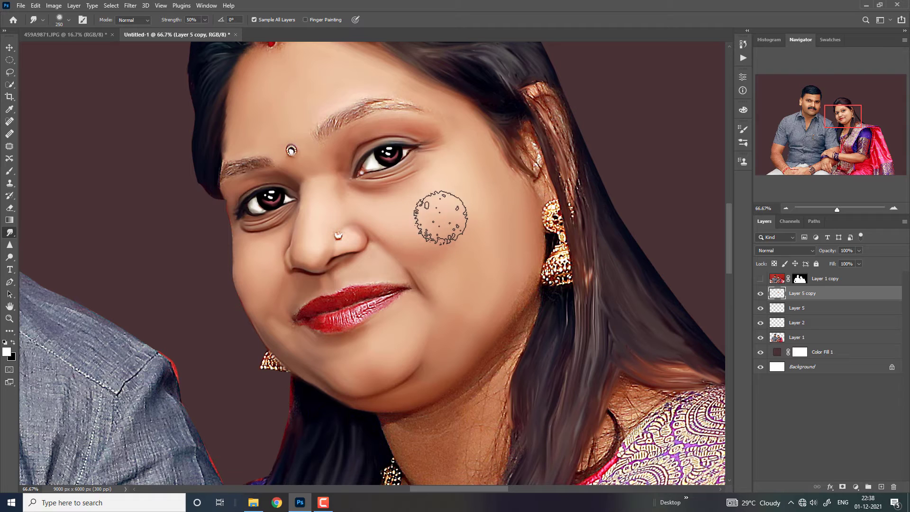
key(bracketleft)
key(bracketleft)
key(bracketleft)
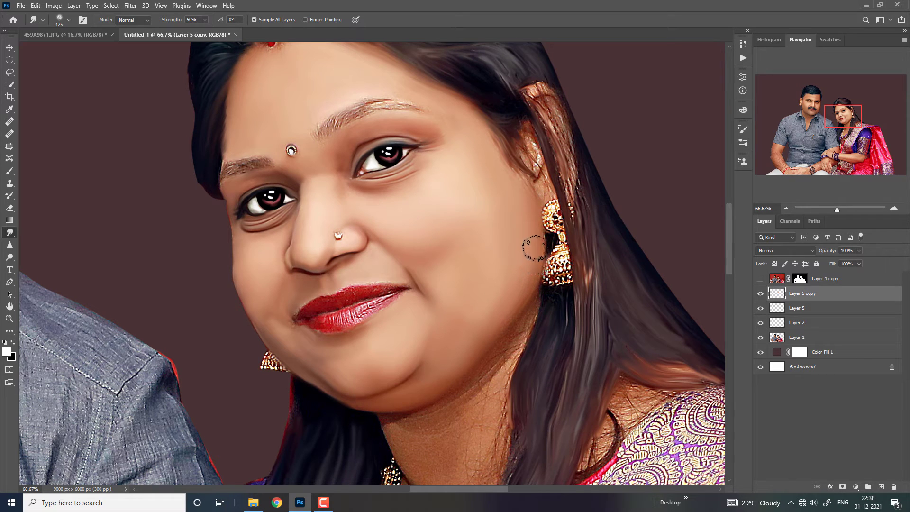
drag(517, 304, 476, 361)
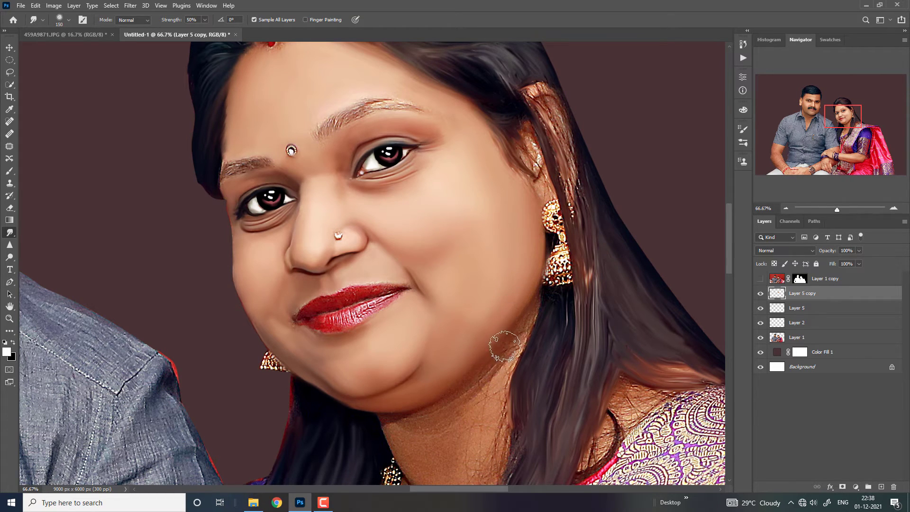
key(bracketright)
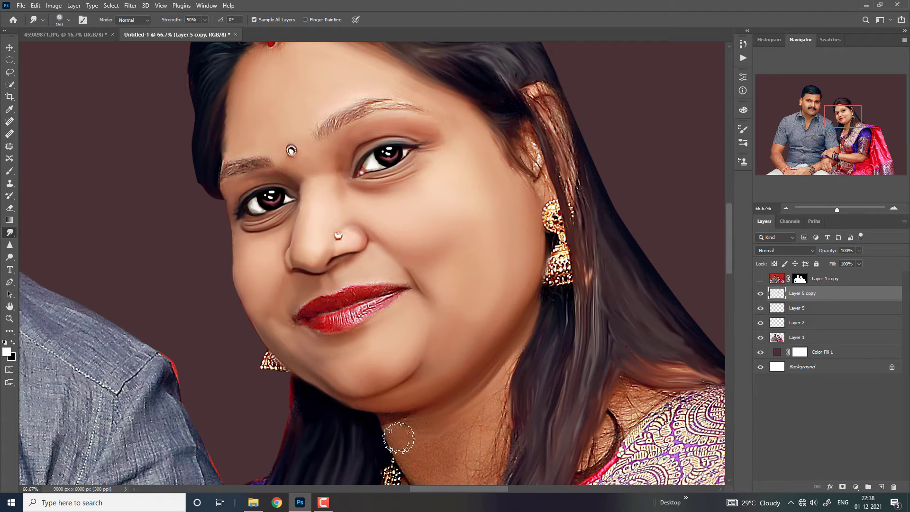
Step: Smudge away the fine lines on the neck and throat skin above the necklace
key(bracketright)
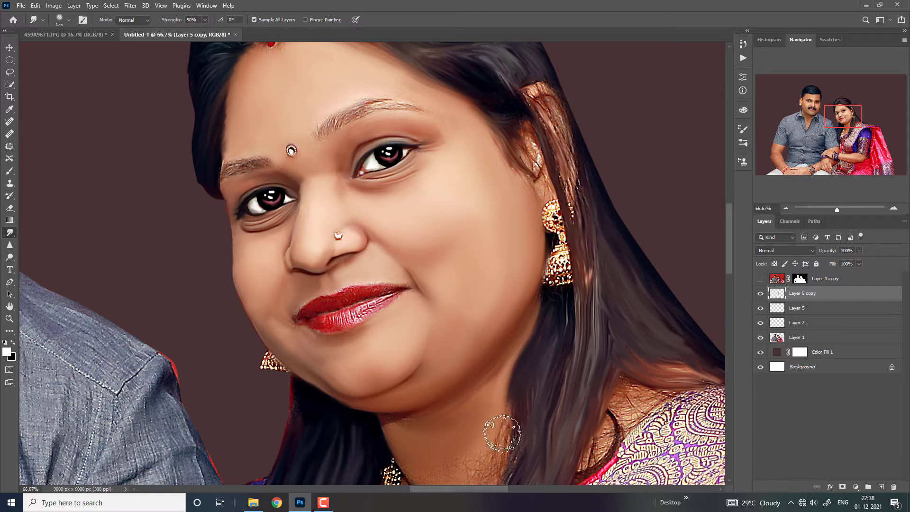
drag(841, 122, 839, 130)
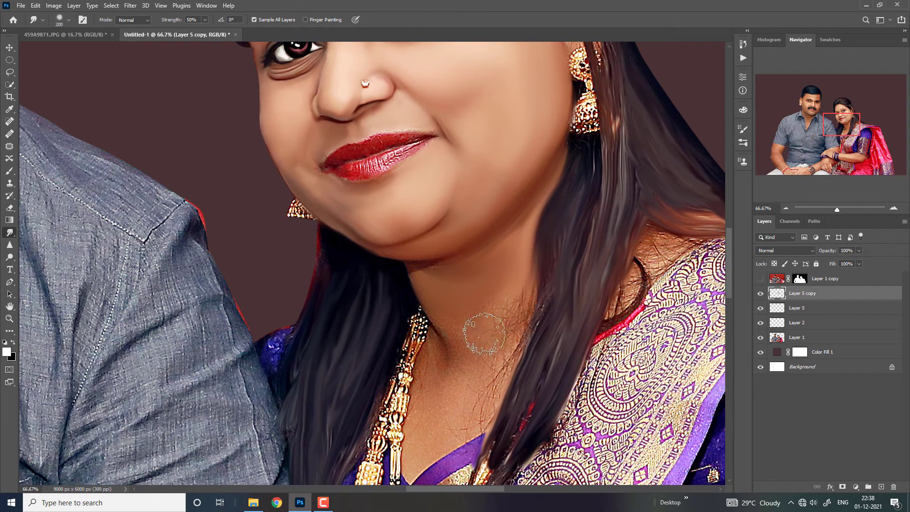
key(bracketright)
key(bracketright)
key(bracketright)
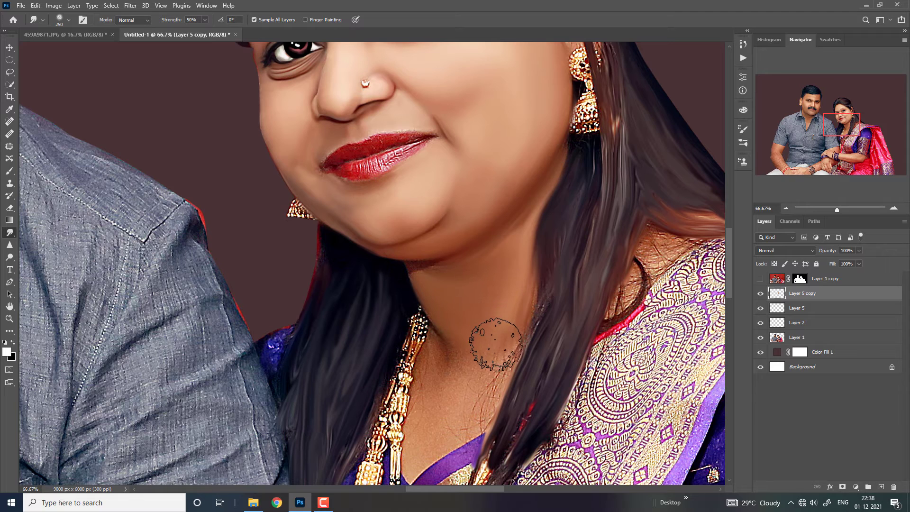
key(bracketleft)
key(bracketleft)
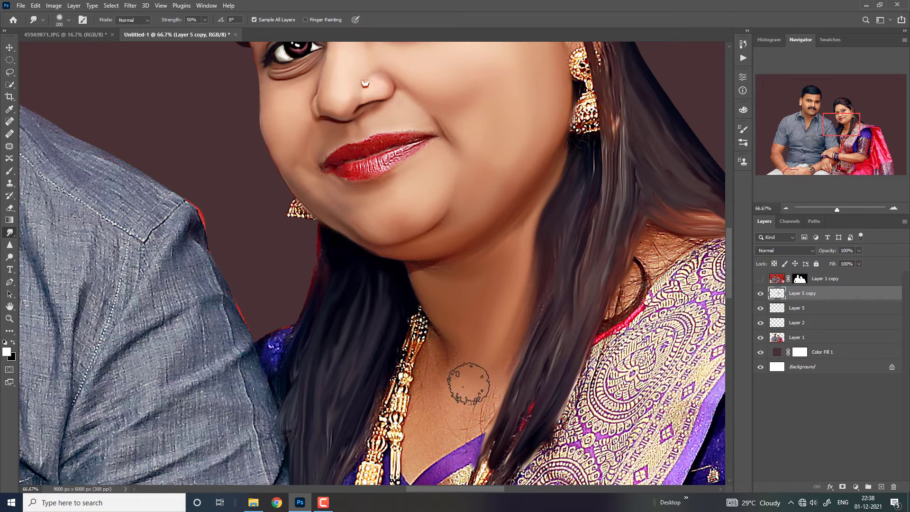
key(bracketleft)
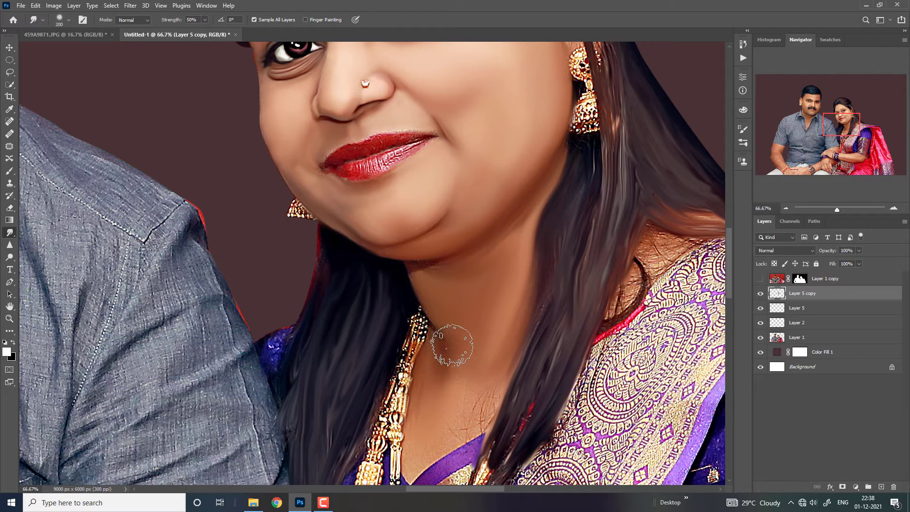
key(bracketright)
drag(484, 394, 417, 457)
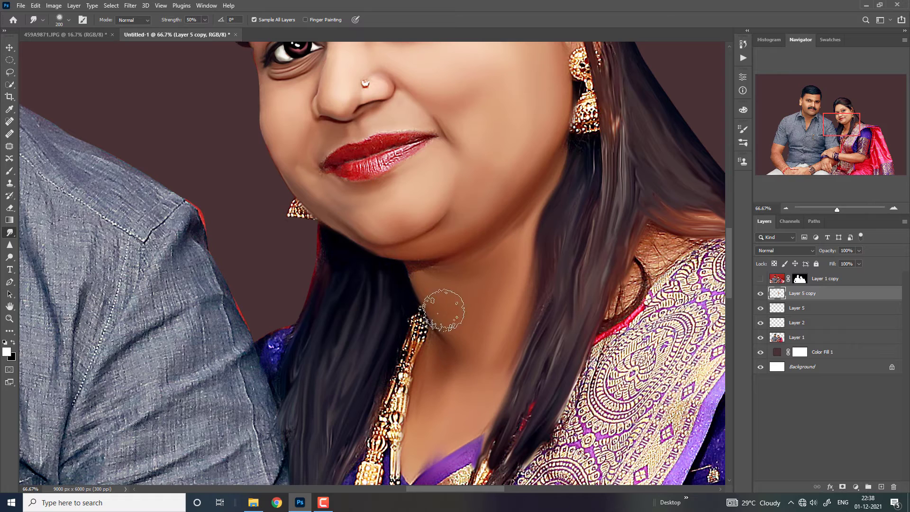
key(bracketleft)
key(bracketleft)
key(bracketleft)
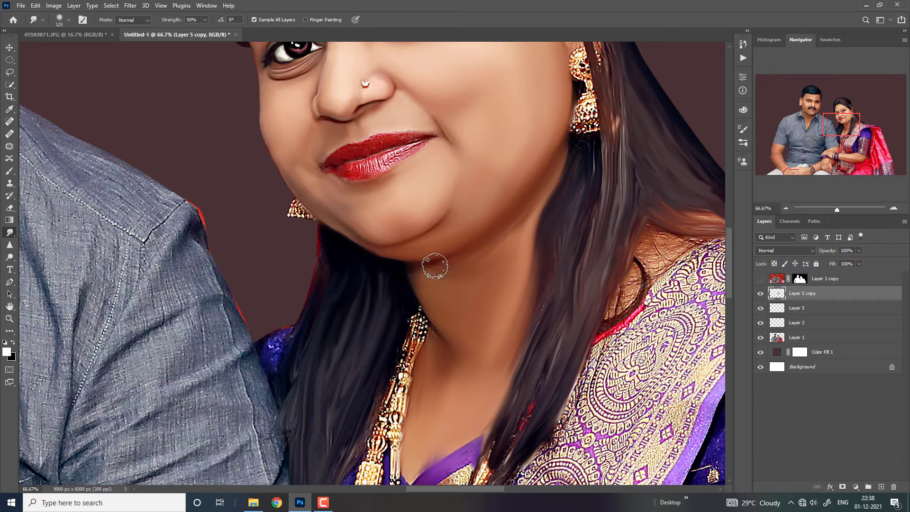
key(ctrl+minus)
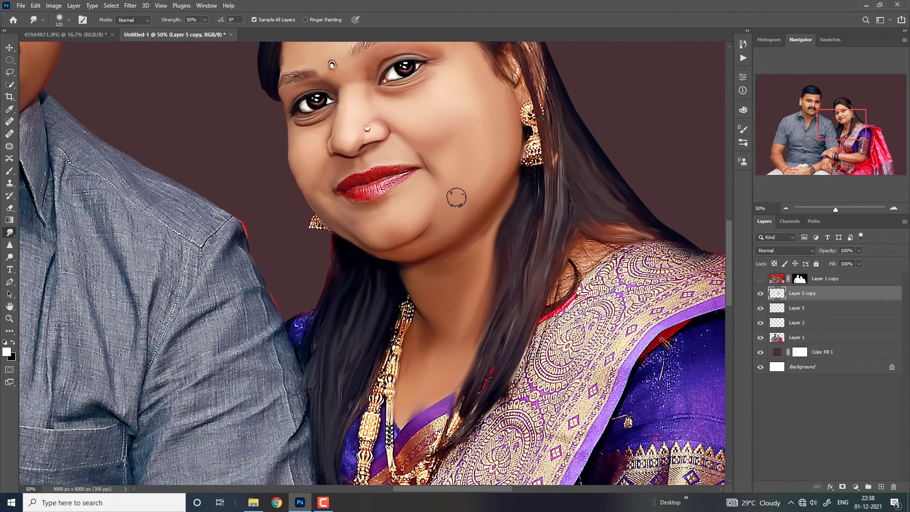
Step: Blend the neck skin into the adjoining dark hair edge past the earring
key(bracketright)
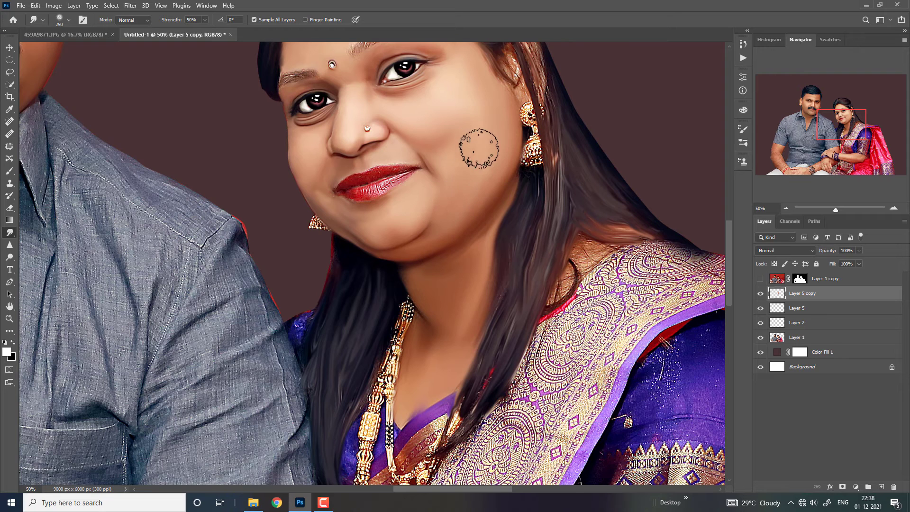
key(bracketleft)
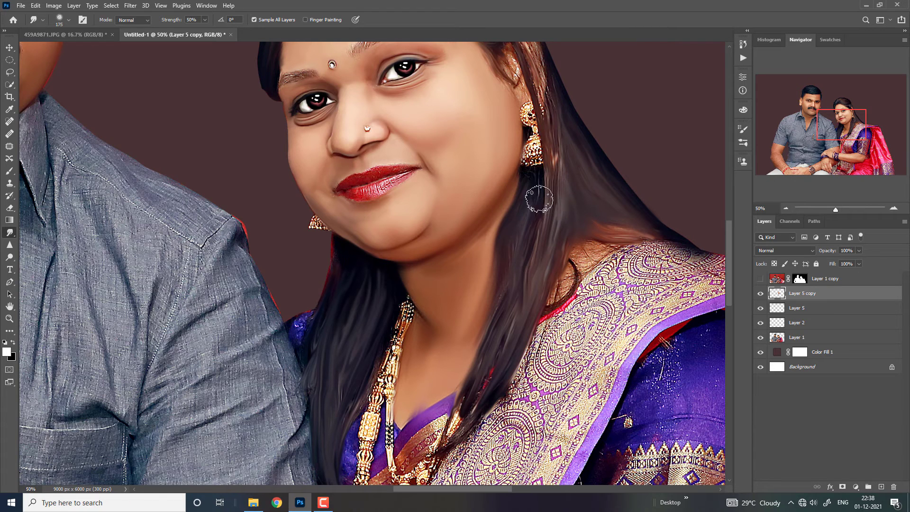
key(bracketright)
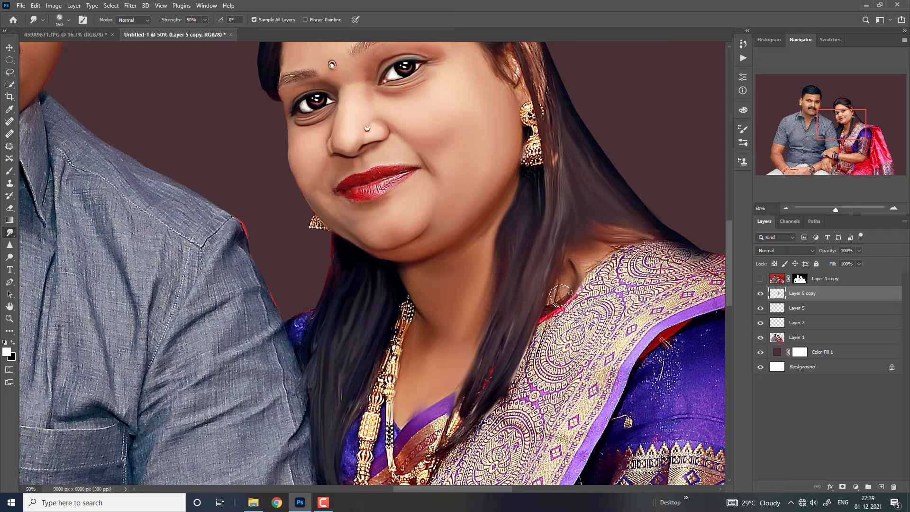
drag(576, 268, 603, 227)
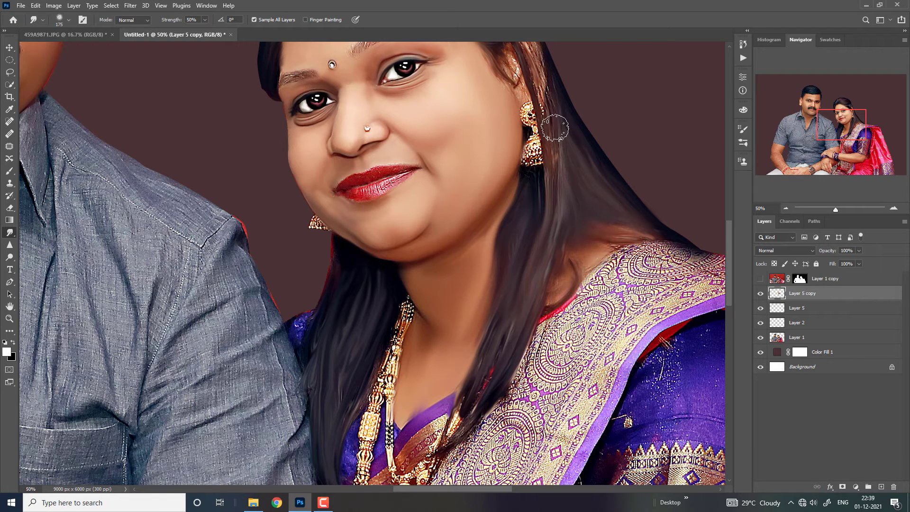
Step: Pan up and zoom in on the woman's head and hair
drag(832, 128, 837, 117)
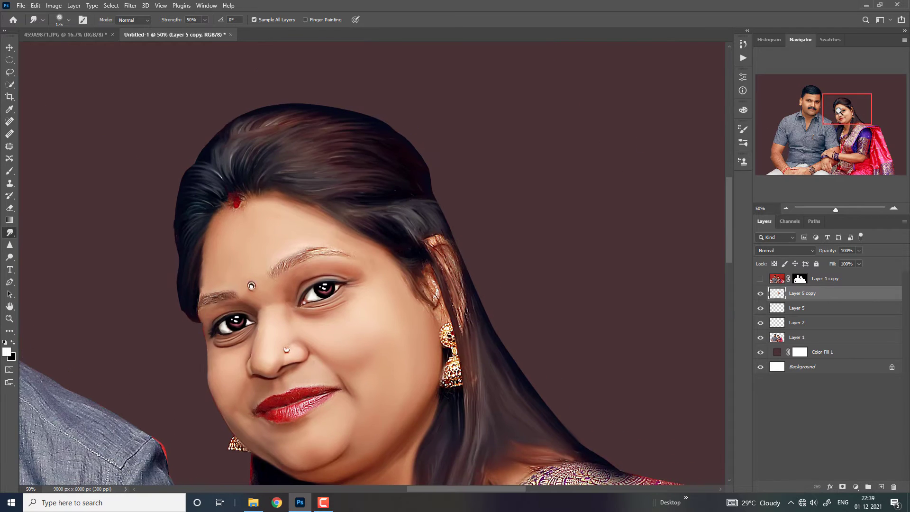
scroll(520, 236, up, 1)
scroll(535, 223, up, 1)
scroll(535, 223, up, 1)
Step: Smudge the coppery hair strand beside her temple with a small brush
key(bracketleft)
key(bracketleft)
key(bracketleft)
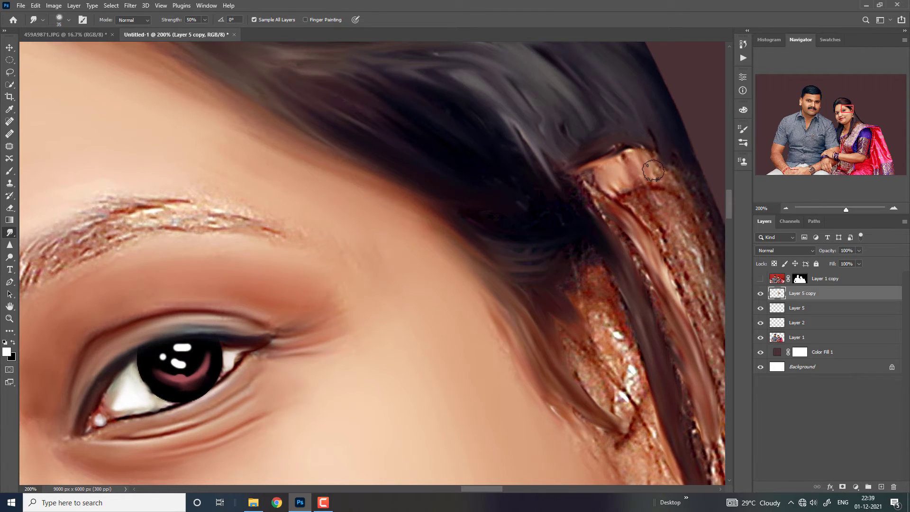
mouse_move(643, 171)
mouse_down()
mouse_move(643, 196)
mouse_move(690, 251)
mouse_move(685, 299)
mouse_move(697, 332)
mouse_up()
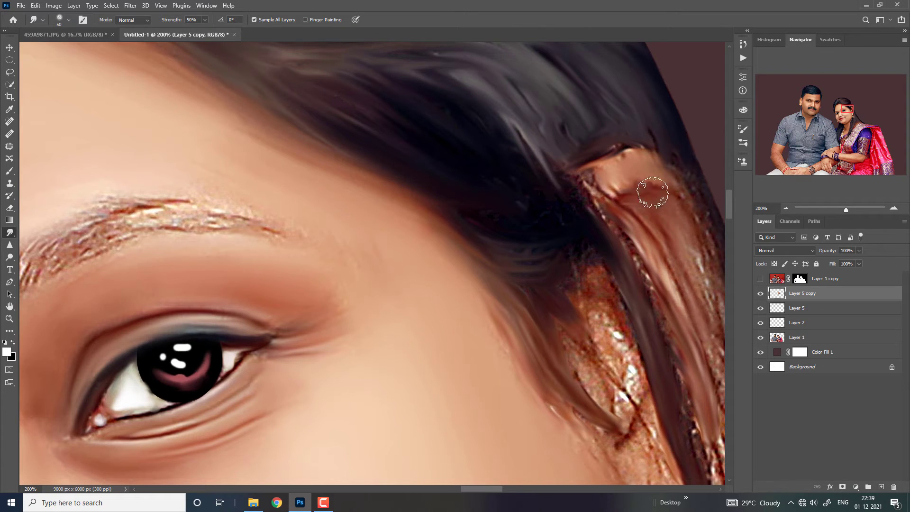
mouse_move(643, 162)
mouse_down()
mouse_move(575, 183)
mouse_move(603, 217)
mouse_up()
key(bracketright)
key(bracketright)
mouse_move(638, 138)
mouse_down()
mouse_move(528, 136)
mouse_move(588, 209)
mouse_up()
Step: Smooth the hair strands above, beside and below the ear and the shading around it
key(bracketright)
key(bracketright)
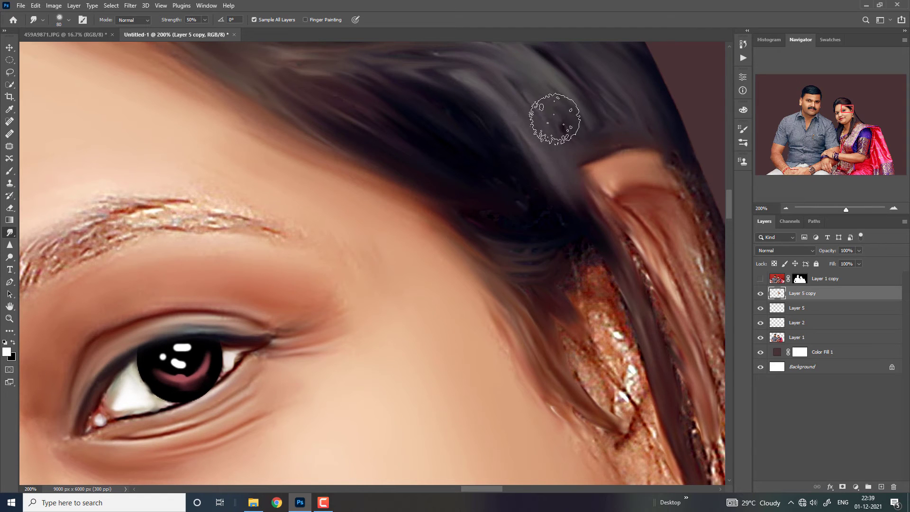
key(ctrl+minus)
drag(483, 191, 433, 159)
key(bracketright)
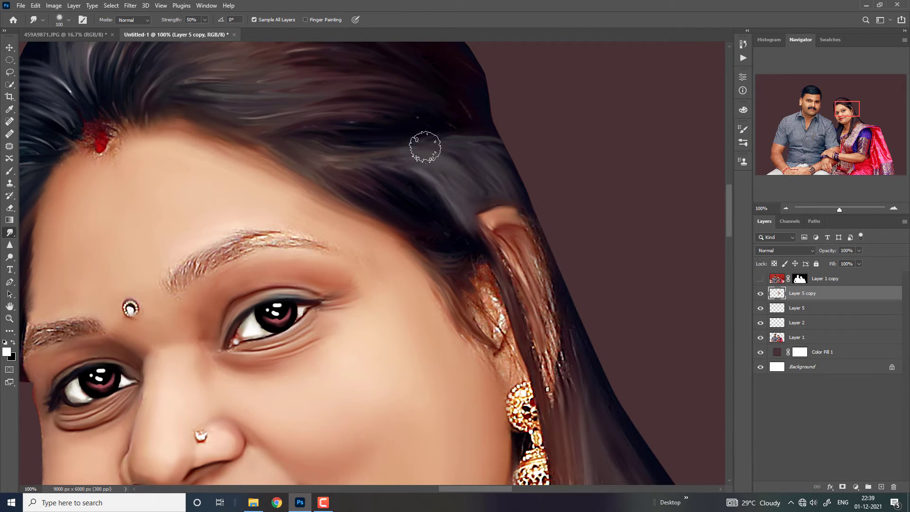
mouse_move(390, 135)
mouse_down()
mouse_move(457, 138)
mouse_move(498, 170)
mouse_up()
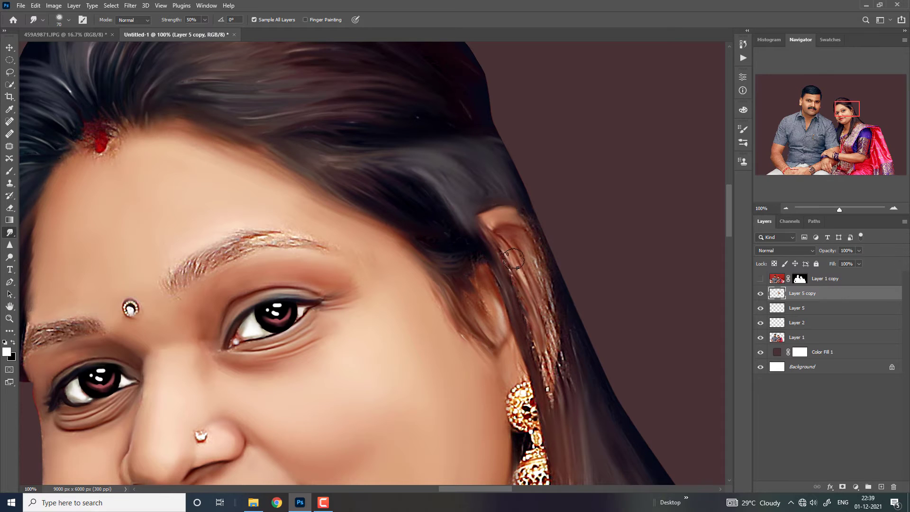
drag(549, 378, 543, 288)
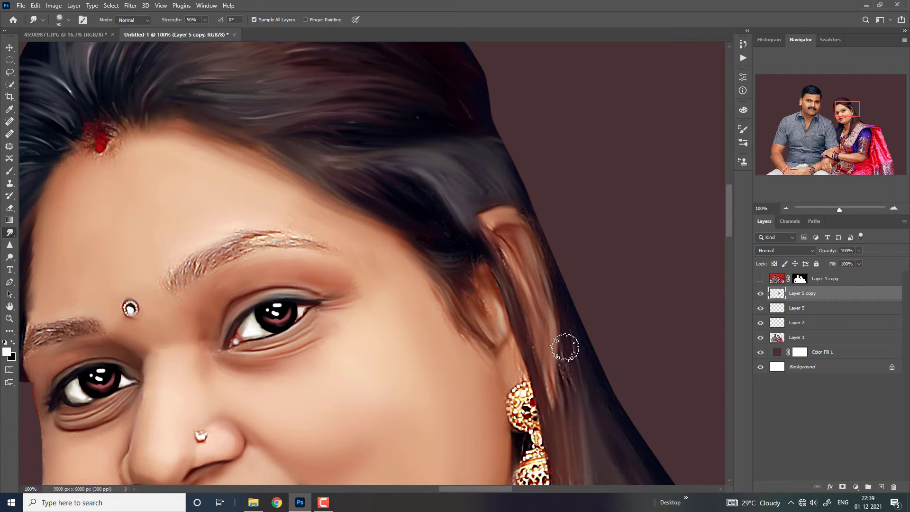
mouse_move(565, 347)
mouse_down()
mouse_move(553, 382)
mouse_move(567, 415)
mouse_up()
key(bracketleft)
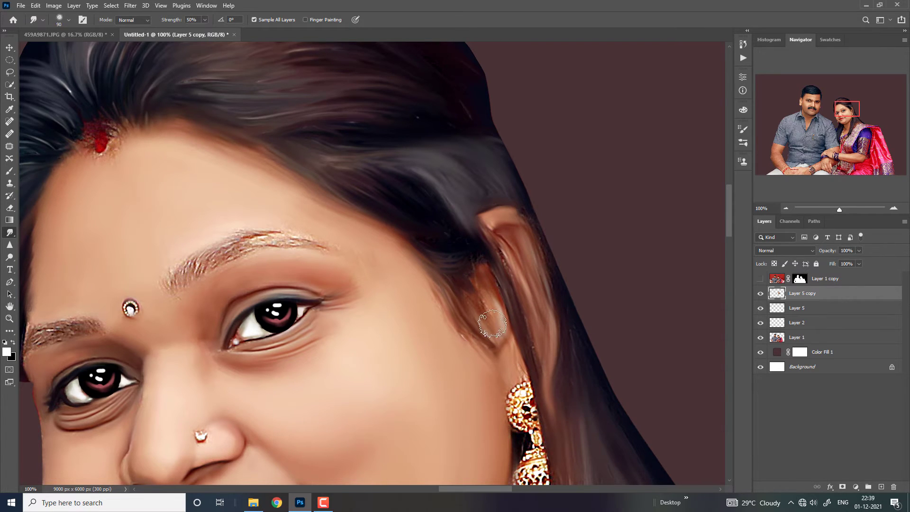
mouse_move(471, 294)
mouse_down()
mouse_move(458, 254)
mouse_move(504, 309)
mouse_move(488, 248)
mouse_move(519, 307)
mouse_move(530, 371)
mouse_up()
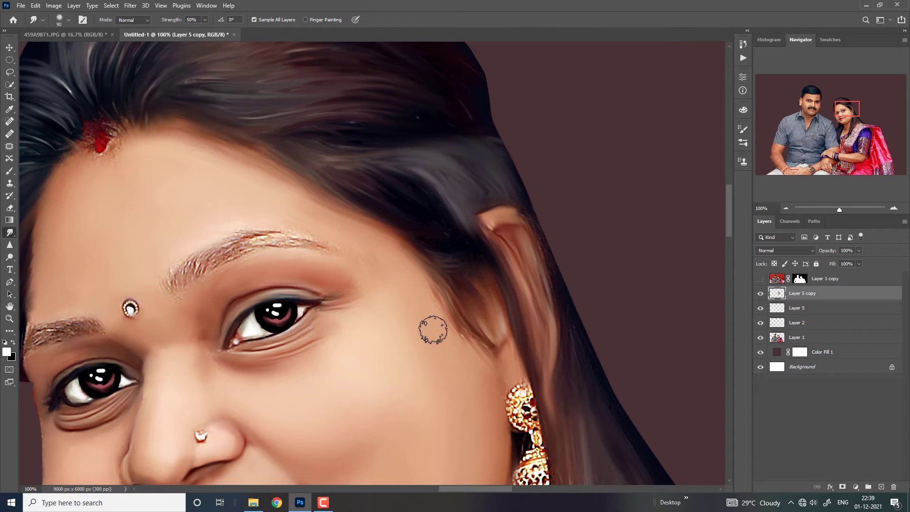
Step: Zoom and pan in close on the woman's hairline parting
key(ctrl+minus)
key(ctrl+minus)
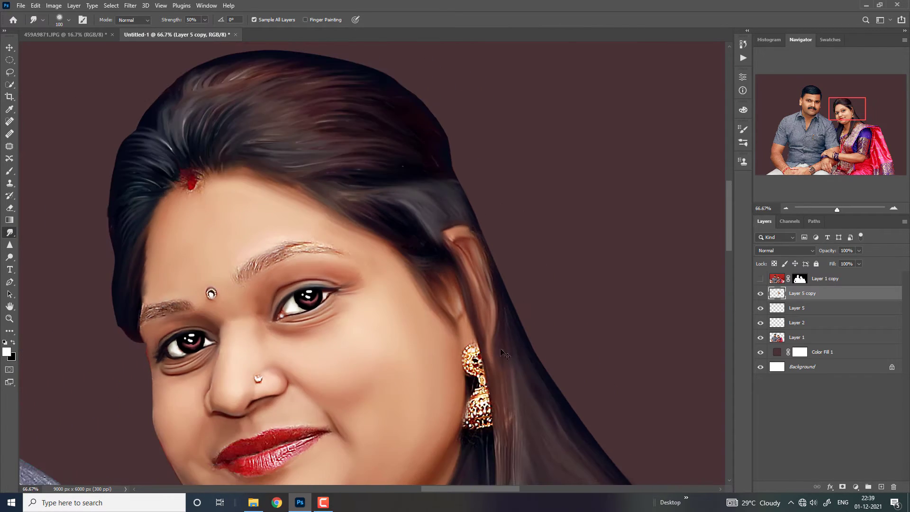
key(ctrl+plus)
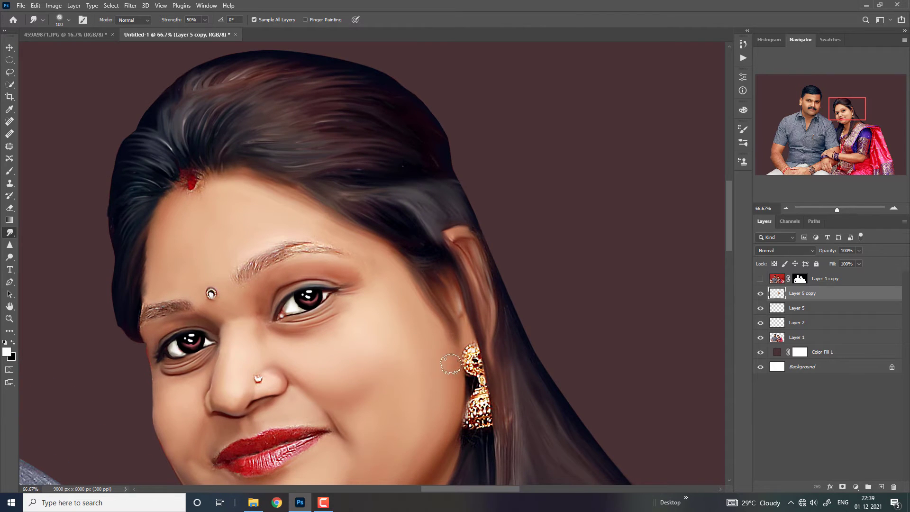
key(ctrl+minus)
key(ctrl+minus)
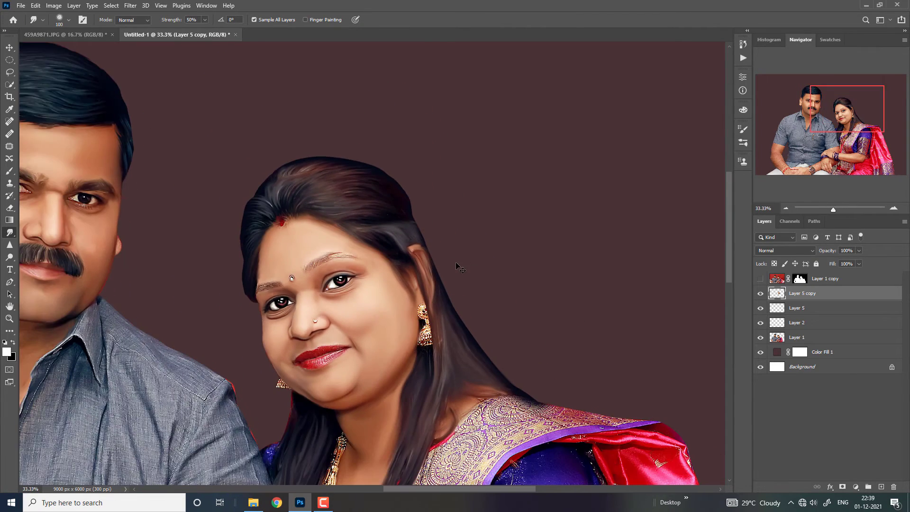
key(ctrl+minus)
key(ctrl+plus)
key(ctrl+plus)
key(ctrl+plus)
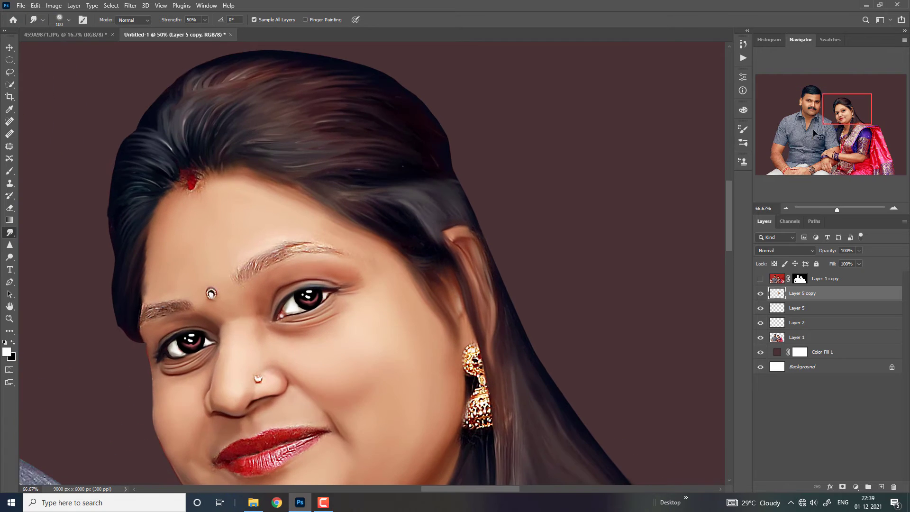
key(ctrl+plus)
drag(851, 111, 840, 103)
key(ctrl+plus)
Step: Smudge hair colour over the red sindoor spot at the hairline parting
key(bracketleft)
key(bracketleft)
key(bracketleft)
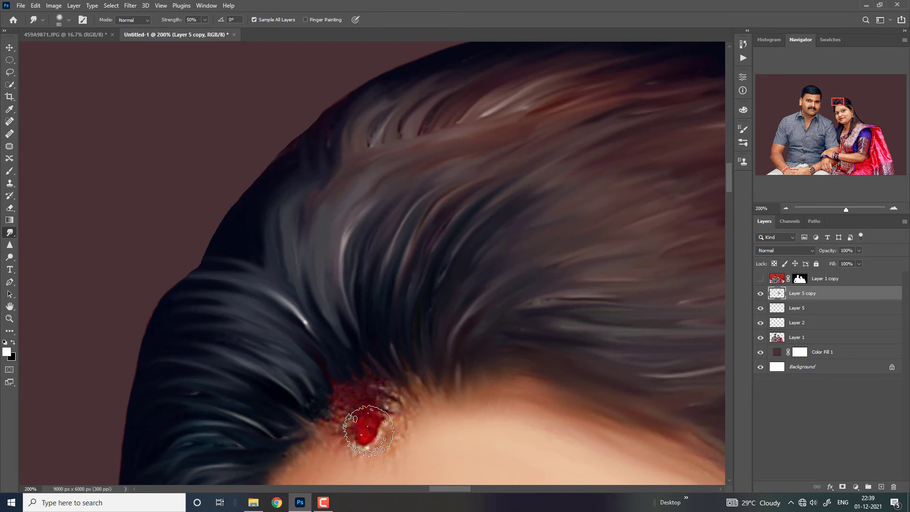
mouse_move(371, 428)
mouse_down()
mouse_move(372, 402)
mouse_move(340, 382)
mouse_move(327, 430)
mouse_move(346, 463)
mouse_move(376, 463)
mouse_move(401, 445)
mouse_up()
key(bracketright)
key(ctrl+minus)
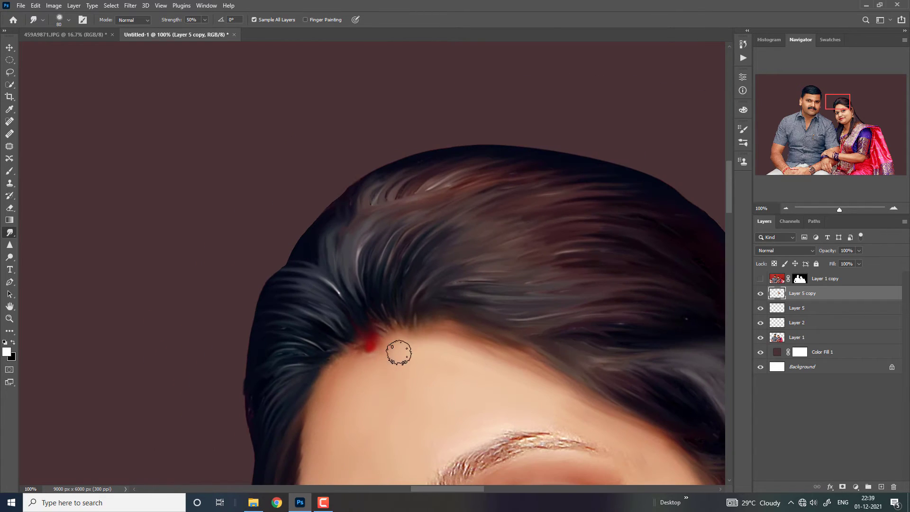
key(bracketright)
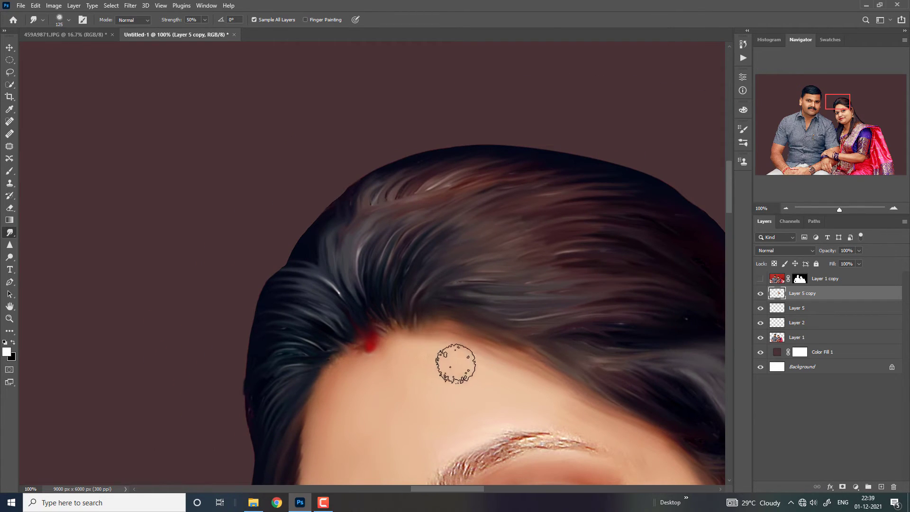
key(ctrl+minus)
Step: Move the view to the woman's arm at 50% zoom and enlarge the Smudge brush
key(ctrl+minus)
key(ctrl+minus)
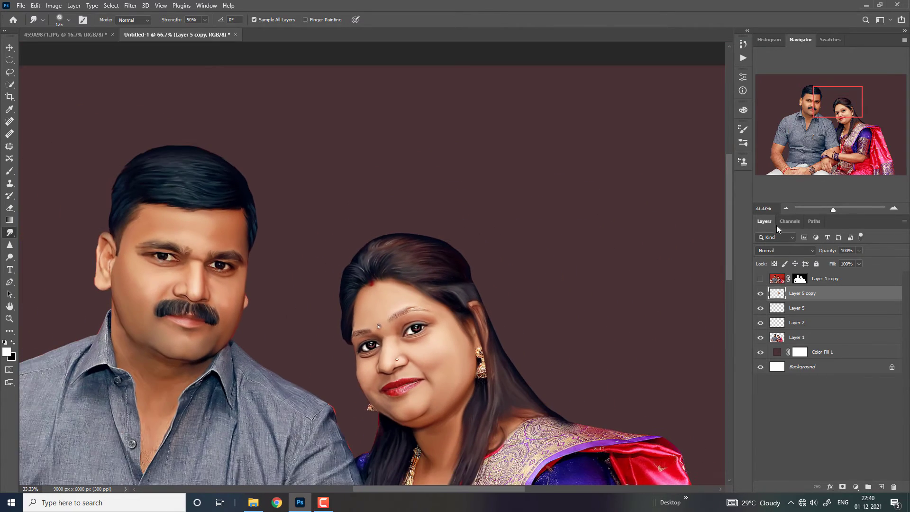
key(ctrl+minus)
key(ctrl+plus)
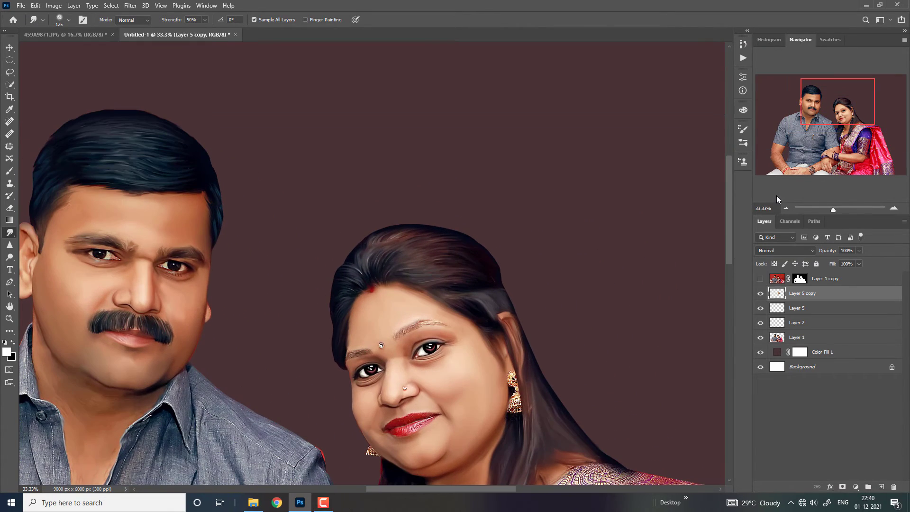
drag(845, 105, 862, 154)
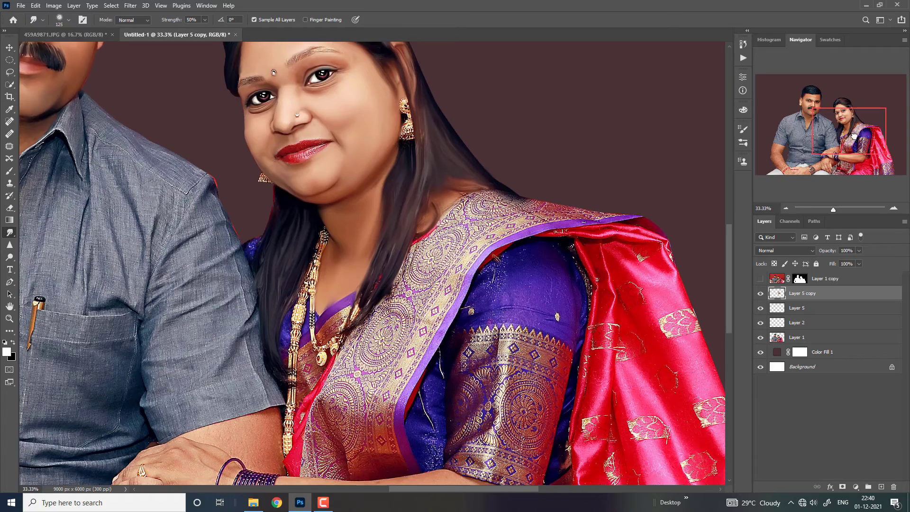
key(ctrl+plus)
key(bracketright)
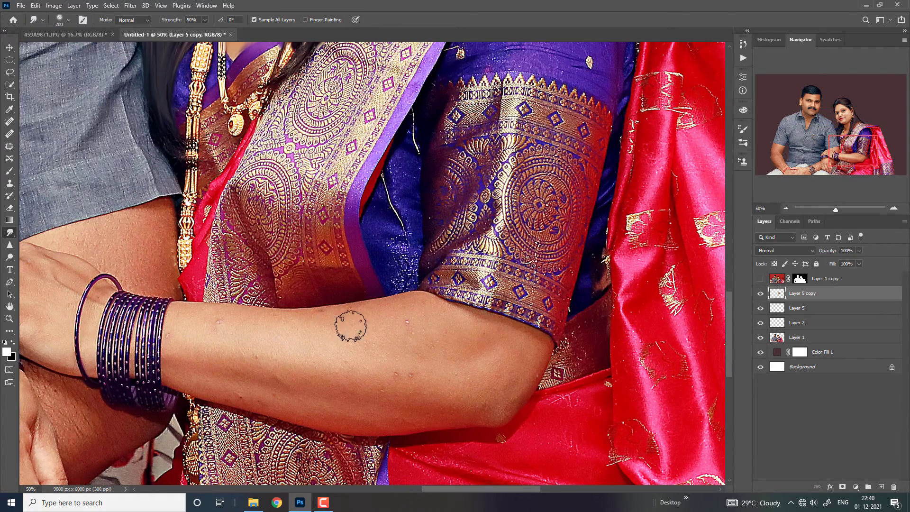
key(bracketright)
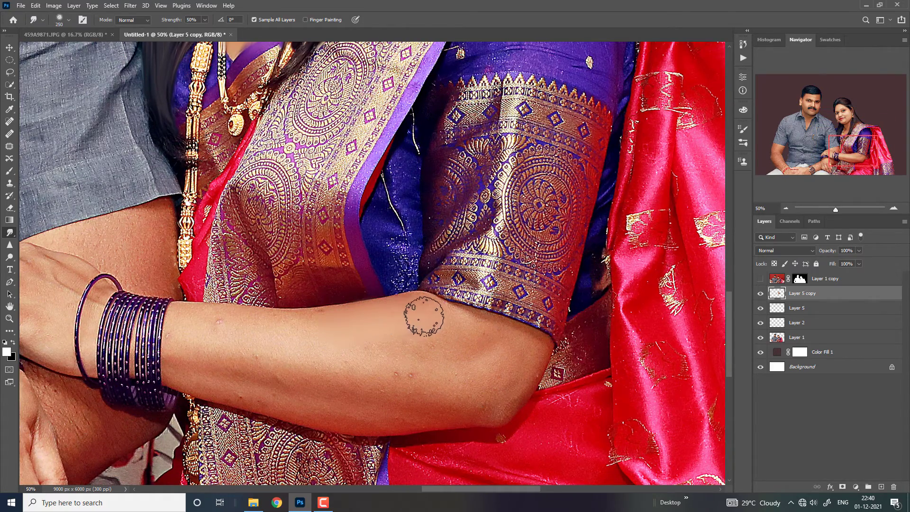
key(bracketright)
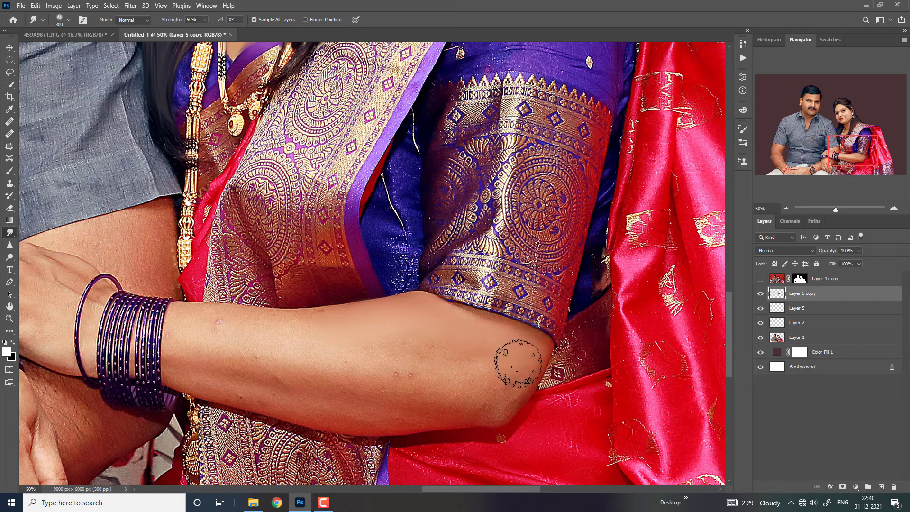
key(bracketright)
key(bracketright)
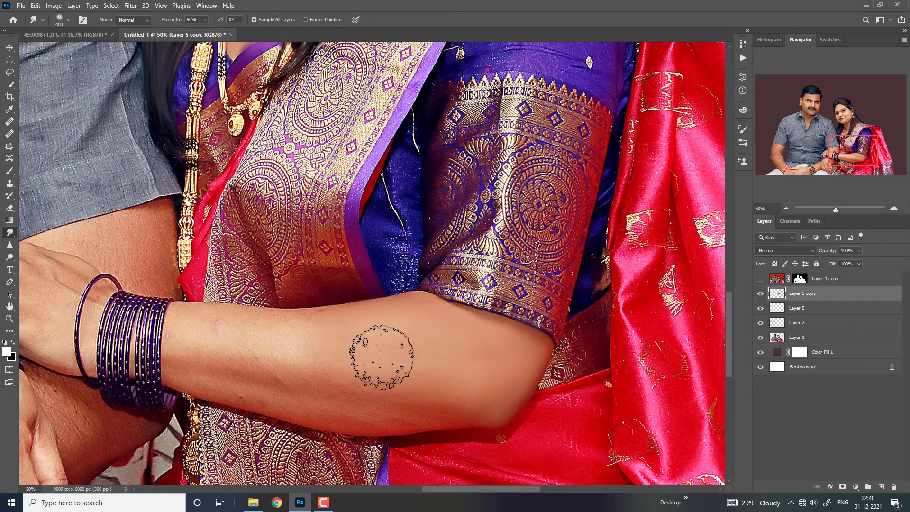
Step: Smudge the forearm and elbow skin smooth with long strokes
key(bracketleft)
mouse_move(374, 366)
mouse_down()
mouse_move(265, 363)
mouse_move(197, 327)
mouse_move(284, 331)
mouse_up()
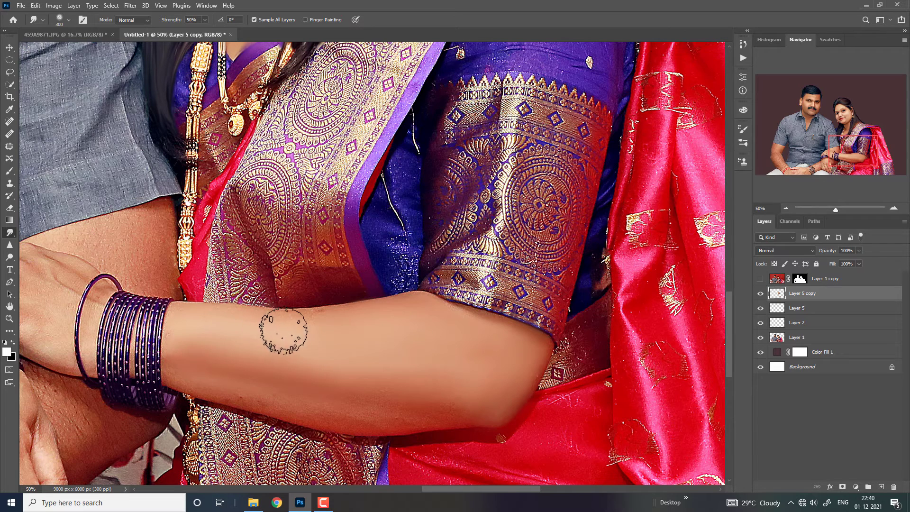
key(bracketright)
mouse_move(193, 365)
mouse_down()
mouse_move(316, 398)
mouse_move(442, 400)
mouse_move(382, 382)
mouse_up()
key(bracketleft)
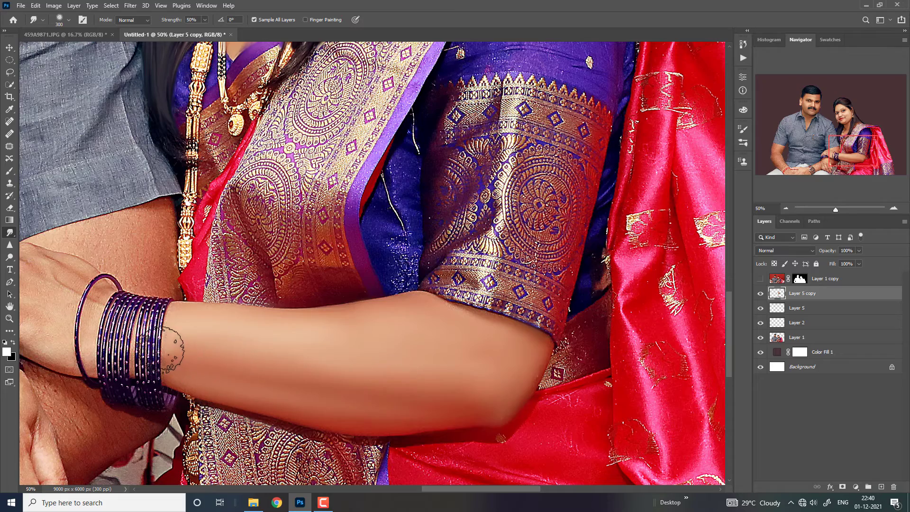
drag(275, 312, 604, 331)
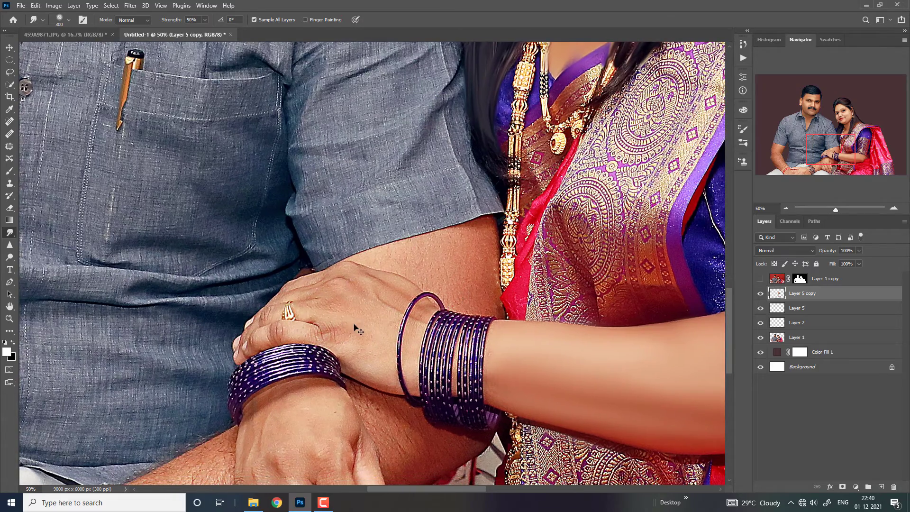
Step: Smudge the back of the ringed hand, the wrist and the finger below the ring smooth
key(ctrl+plus)
key(bracketleft)
key(bracketleft)
key(bracketleft)
key(bracketleft)
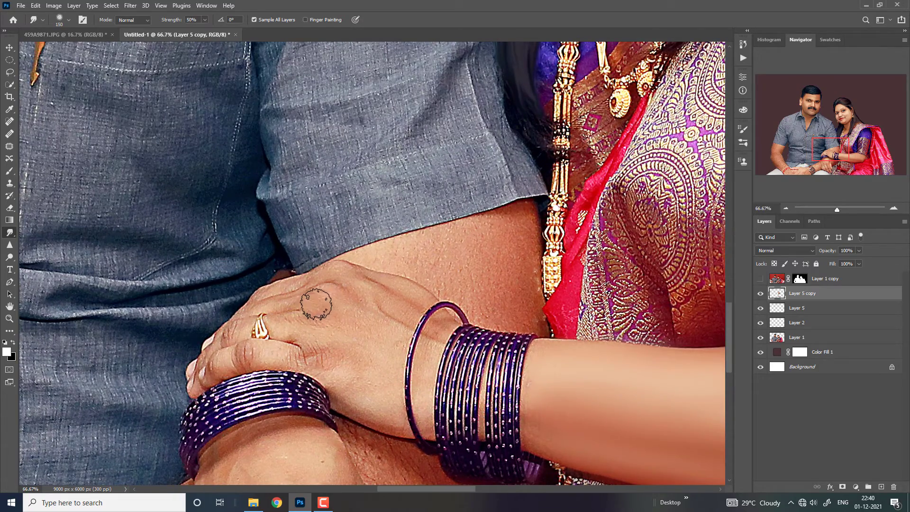
drag(327, 302, 379, 327)
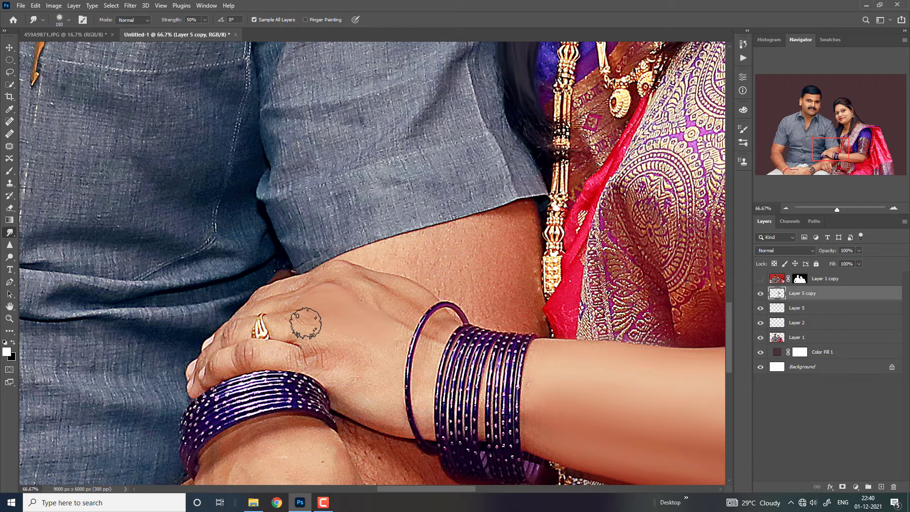
key(bracketright)
drag(306, 323, 349, 367)
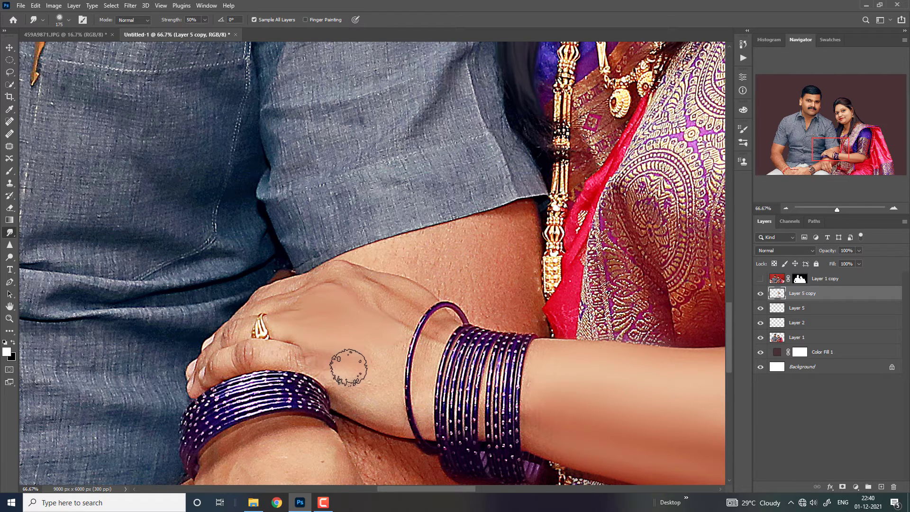
key(bracketleft)
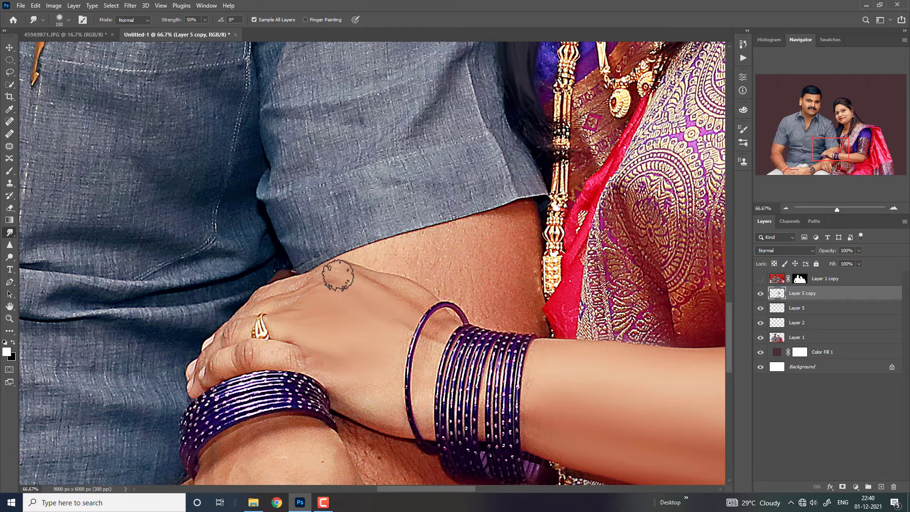
mouse_move(335, 274)
mouse_down()
mouse_move(405, 306)
mouse_move(388, 410)
mouse_move(320, 370)
mouse_up()
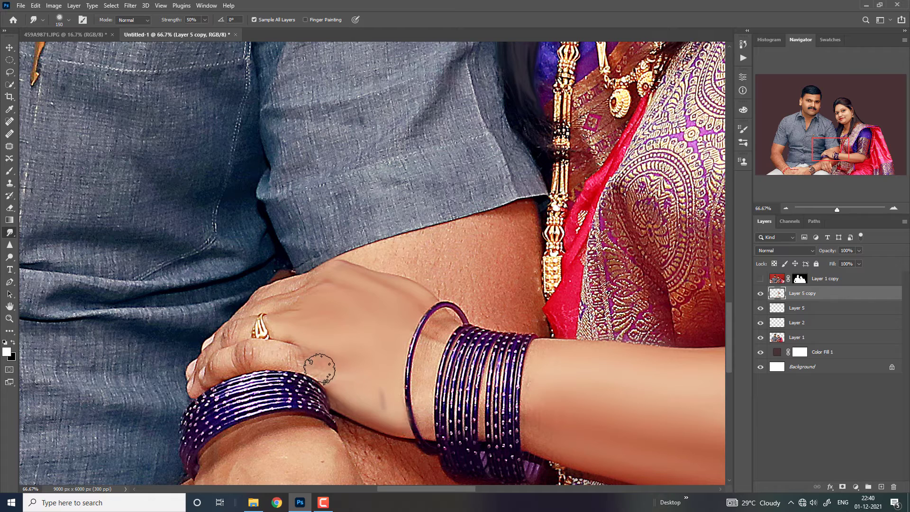
drag(265, 351, 283, 354)
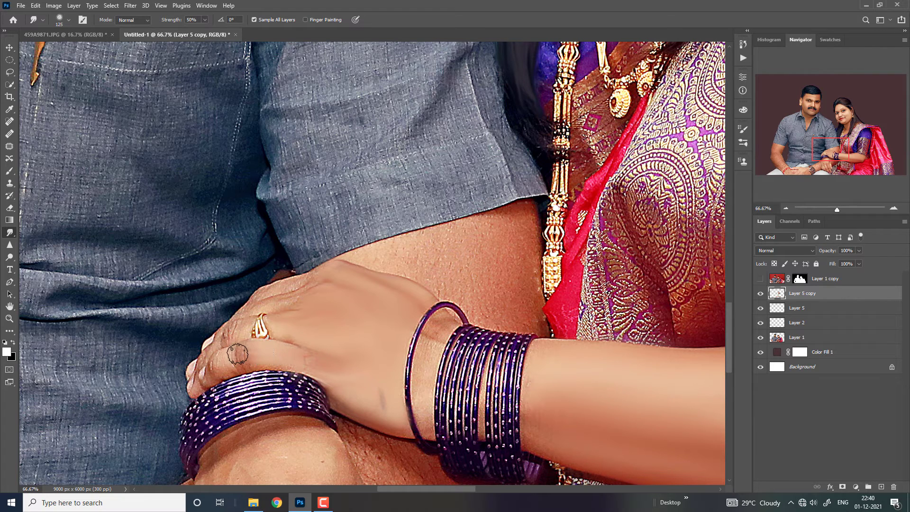
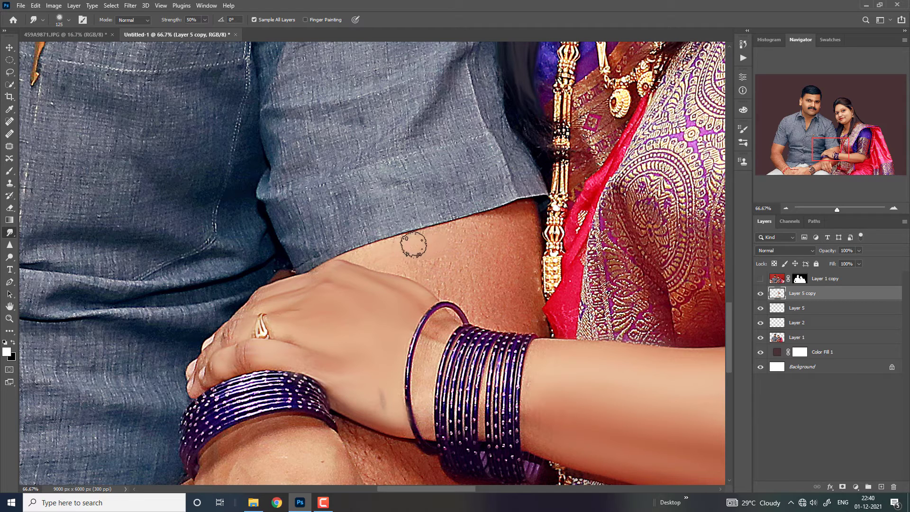
Step: Smudge the woman's forearm and hand skin smooth on Layer 5 copy at 50% strength
mouse_move(433, 244)
mouse_down()
mouse_move(517, 225)
mouse_move(514, 290)
mouse_move(518, 279)
mouse_up()
key(])
key(])
key(bracketright)
key(bracketleft)
key(bracketleft)
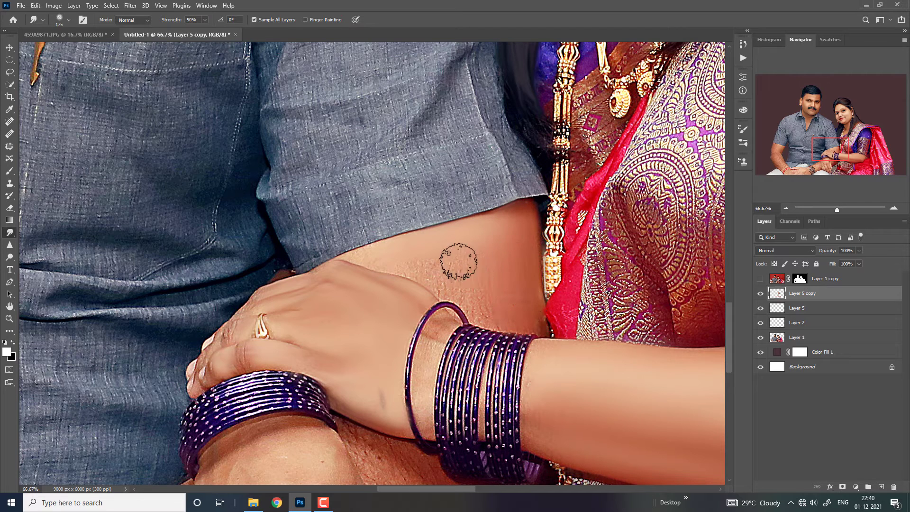
mouse_move(455, 261)
mouse_down()
mouse_move(405, 262)
mouse_move(429, 266)
mouse_move(502, 314)
mouse_move(524, 305)
mouse_up()
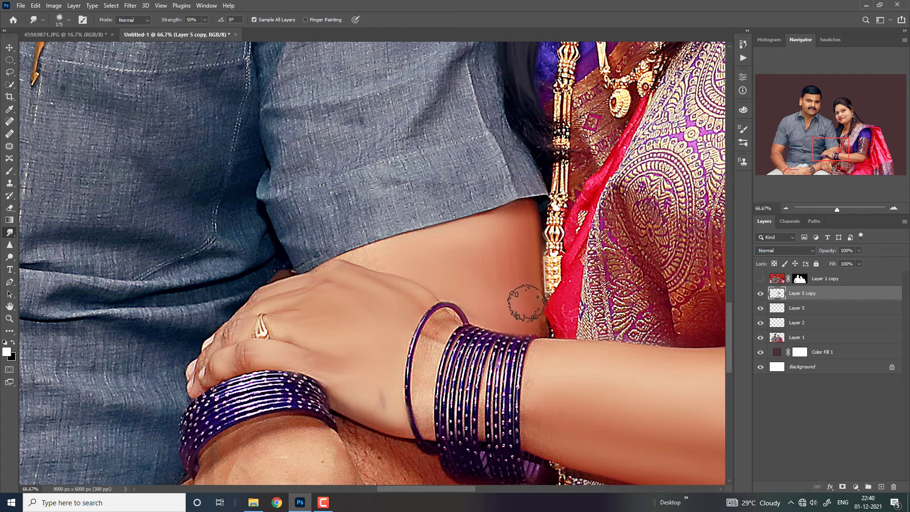
key(bracketleft)
key(bracketleft)
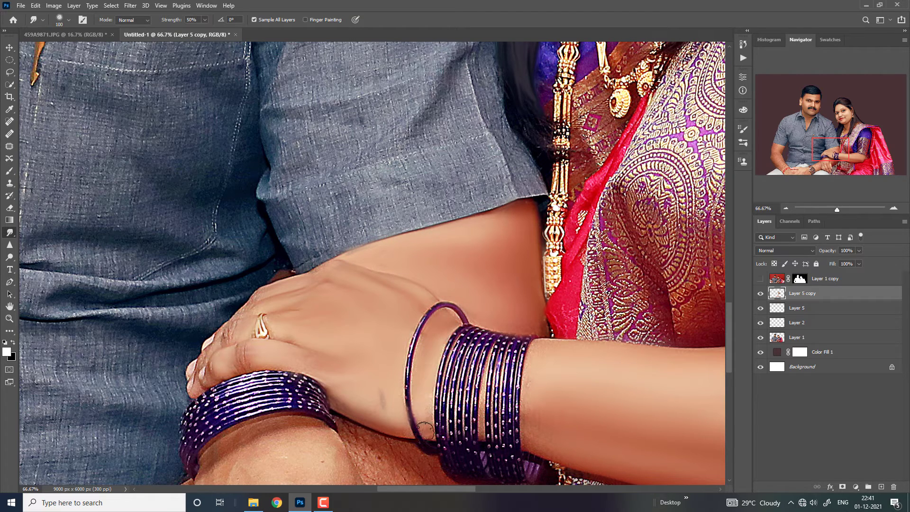
key(bracketright)
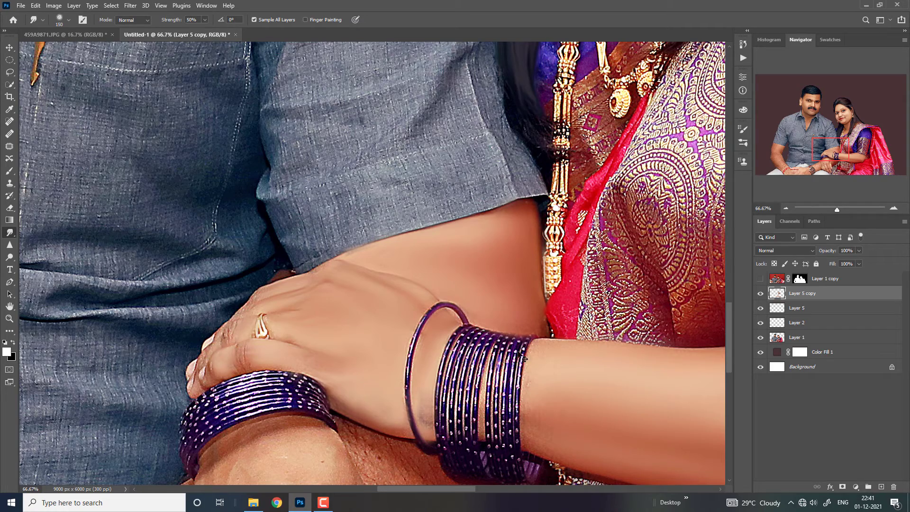
key(ctrl+minus)
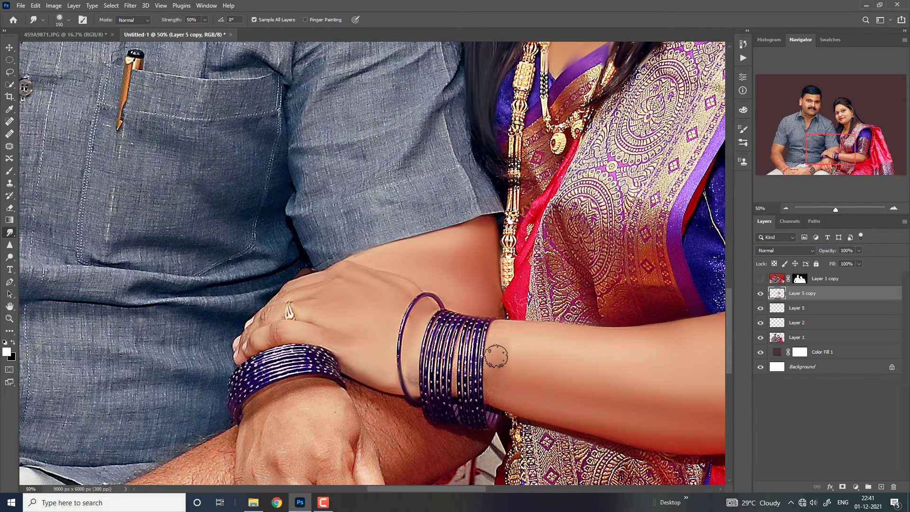
key(ctrl+minus)
key(ctrl+minus)
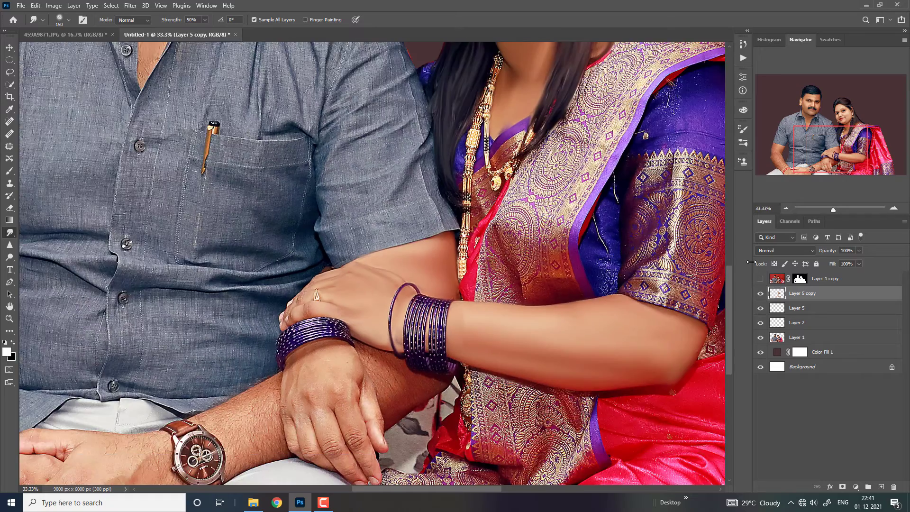
key(ctrl+minus)
Step: Smudge the man's upper arm skin smooth below his sleeve, then load the painted layer's selection and select Layer 1
key(ctrl+plus)
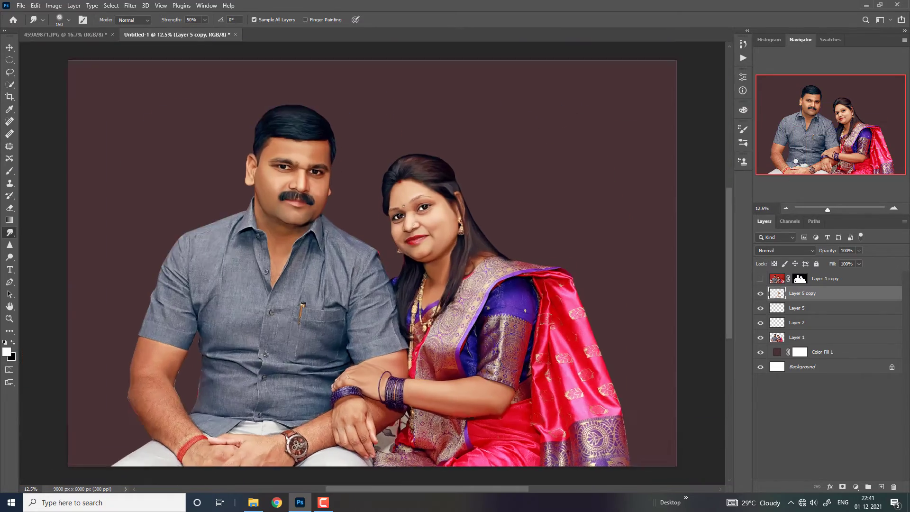
key(ctrl+plus)
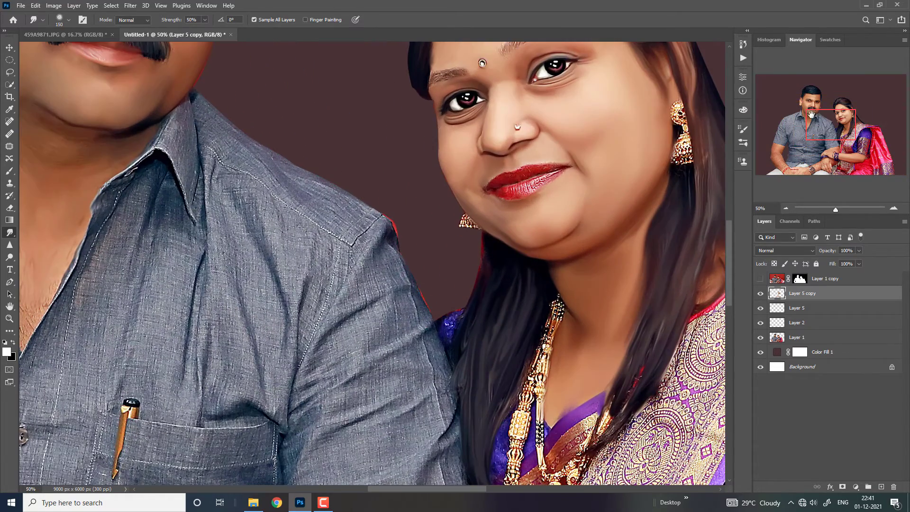
mouse_move(815, 117)
mouse_down()
mouse_move(803, 164)
mouse_move(774, 158)
mouse_up()
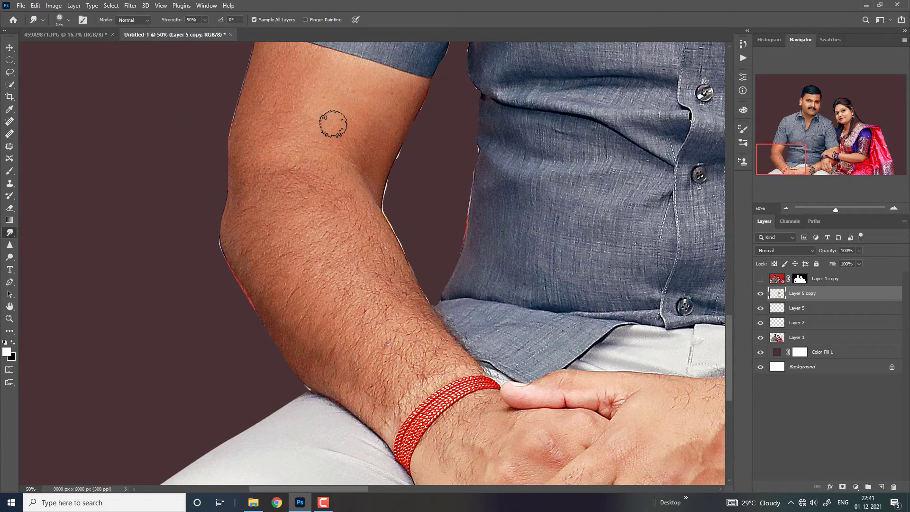
mouse_move(314, 79)
mouse_down()
mouse_move(401, 89)
mouse_move(371, 147)
mouse_move(334, 115)
mouse_up()
key(bracketright)
key(ctrl+minus)
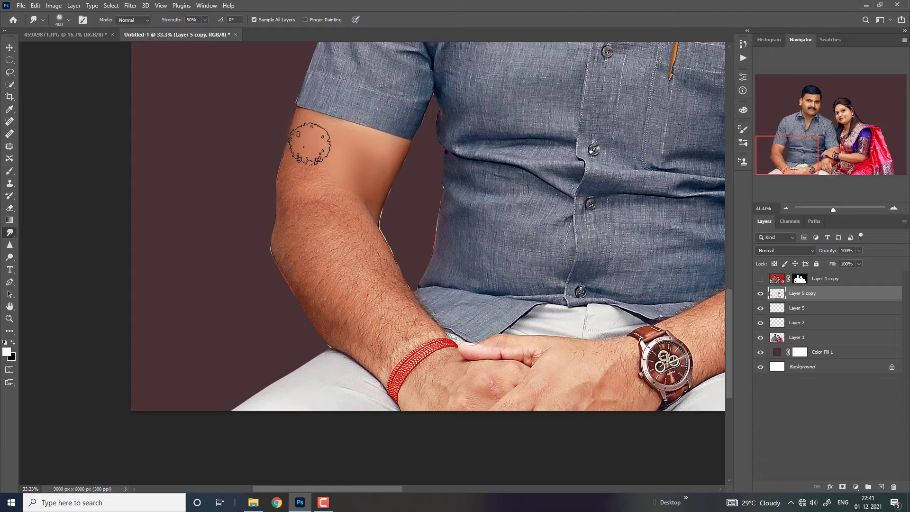
key(bracketright)
key(bracketright)
drag(301, 173, 336, 187)
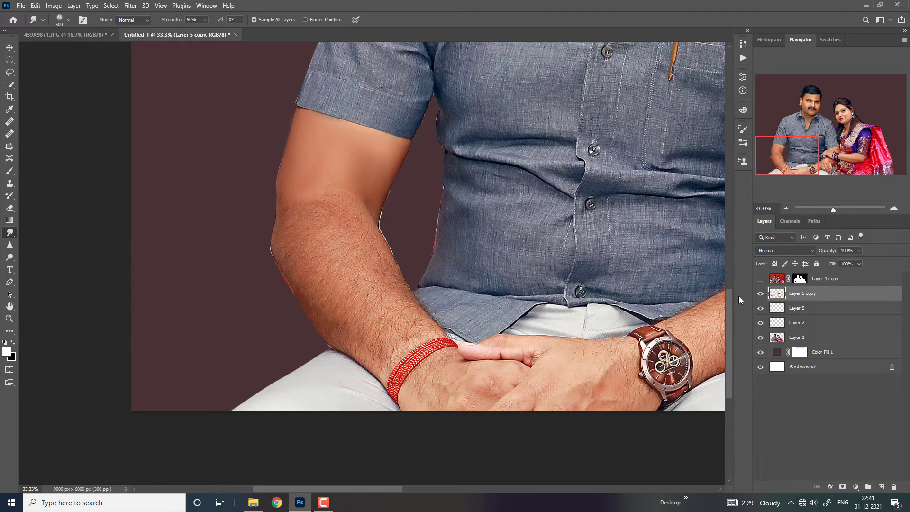
ctrl+click(777, 294)
click(798, 337)
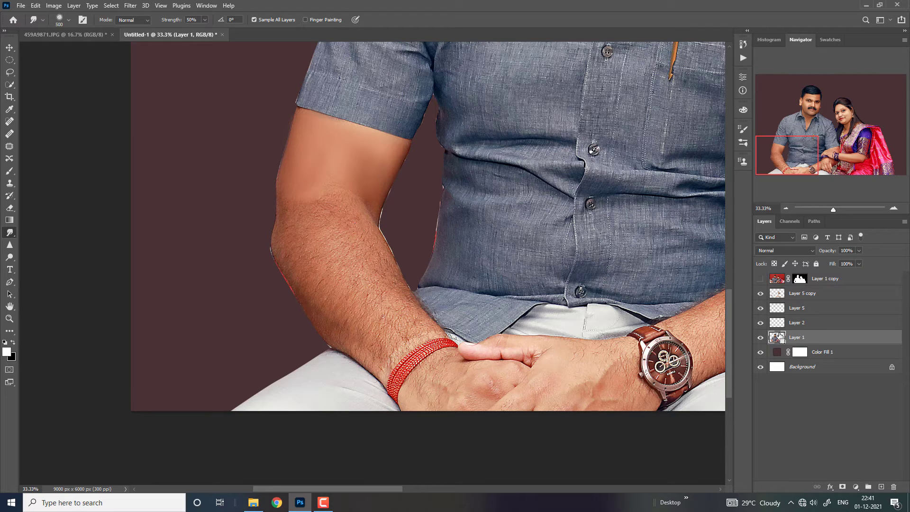
Step: Smudge the upper forearm, then merge Layer 1, Layer 2, Layer 5 and Layer 5 copy with Ctrl+E
ctrl+click(778, 337)
mouse_move(334, 203)
mouse_down()
mouse_move(372, 266)
mouse_move(301, 244)
mouse_move(305, 224)
mouse_move(297, 261)
mouse_move(329, 297)
mouse_move(305, 178)
mouse_move(304, 211)
mouse_up()
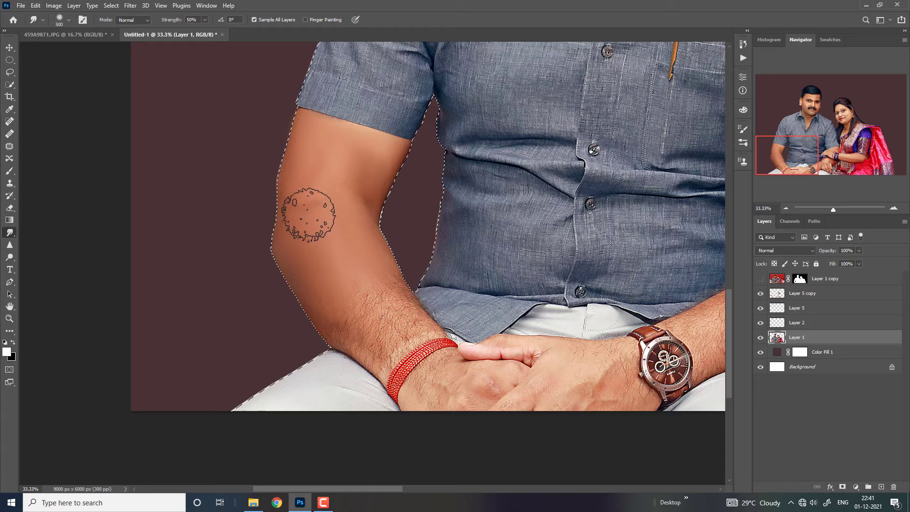
click(803, 295)
drag(804, 296, 810, 295)
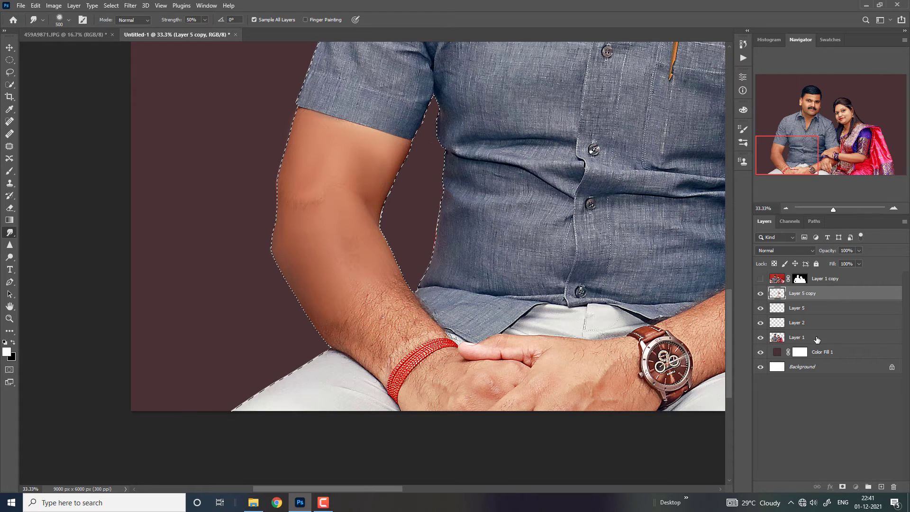
ctrl+click(817, 338)
ctrl+click(821, 309)
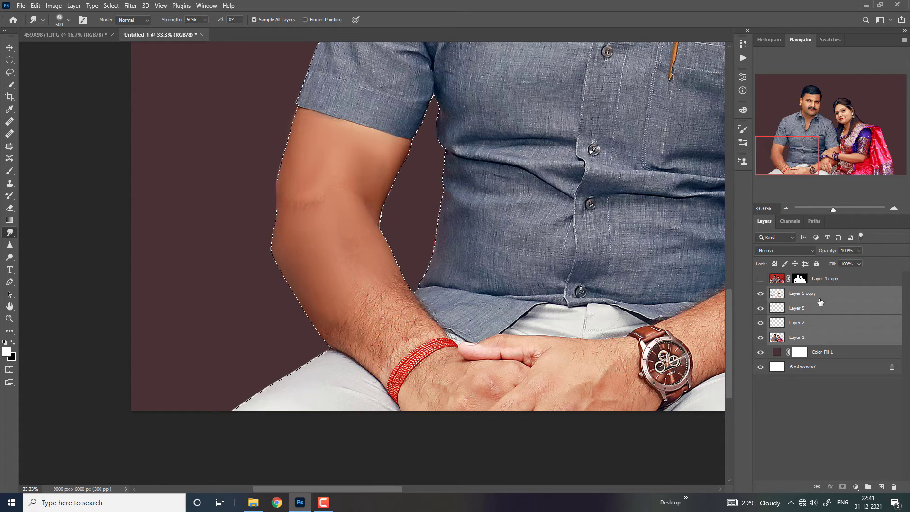
key(ctrl+e)
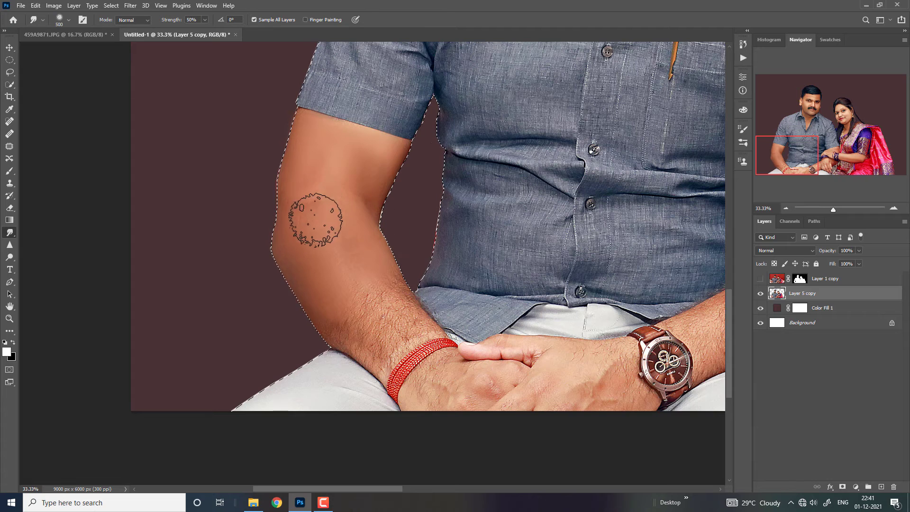
Step: Smudge the man's forearm hair smooth down to the red bracelet and deselect
mouse_move(313, 207)
mouse_down()
mouse_move(345, 261)
mouse_move(398, 311)
mouse_up()
key(ctrl+plus)
key(bracketleft)
key(bracketleft)
key(bracketleft)
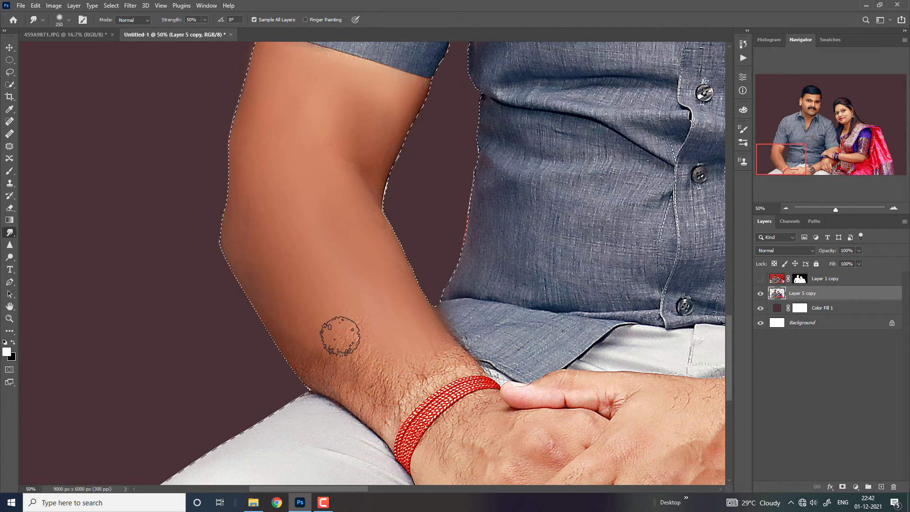
key(bracketright)
mouse_move(354, 329)
mouse_down()
mouse_move(335, 360)
mouse_move(368, 387)
mouse_move(270, 321)
mouse_move(358, 386)
mouse_move(446, 361)
mouse_up()
key(bracketleft)
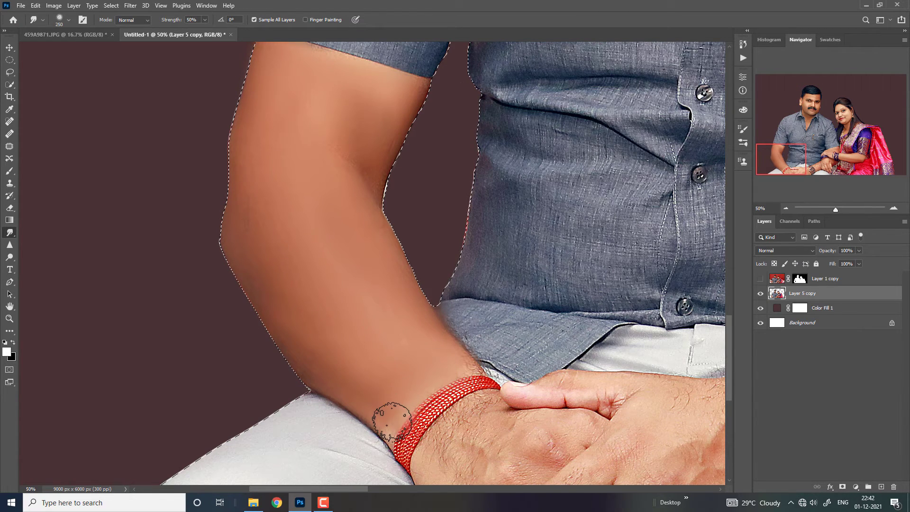
key(ctrl+d)
key(ctrl+minus)
key(ctrl+minus)
key(ctrl+minus)
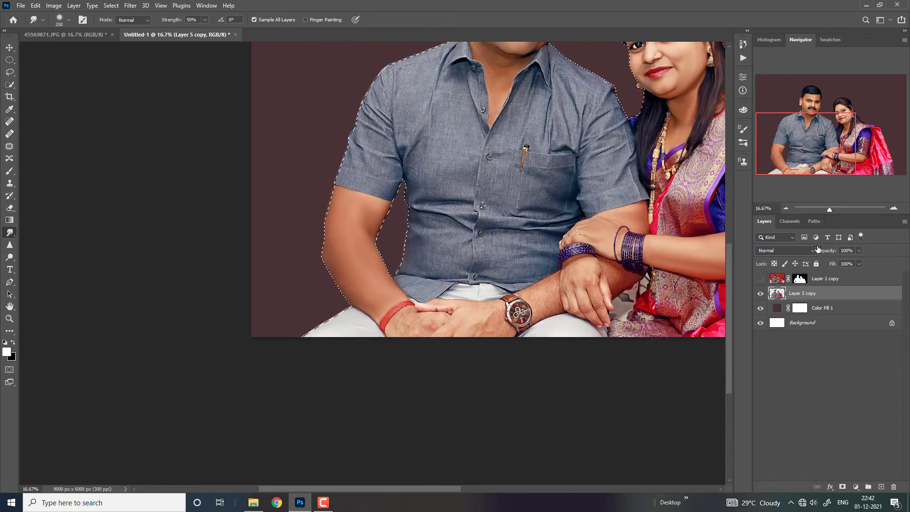
key(ctrl+minus)
Step: Zoom in on the man's mustache and smudge its upper hair tips with a smaller brush
key(ctrl+plus)
key(ctrl+plus)
key(ctrl+plus)
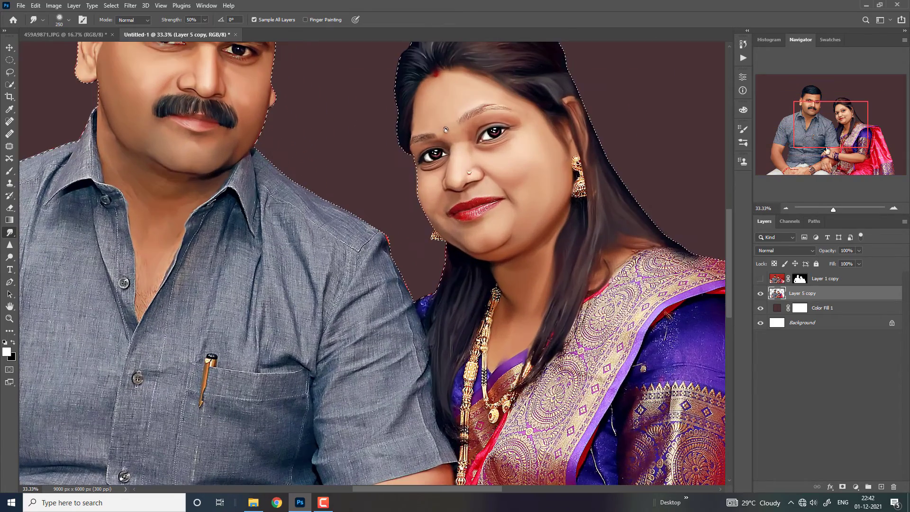
drag(826, 124, 815, 105)
key(ctrl+plus)
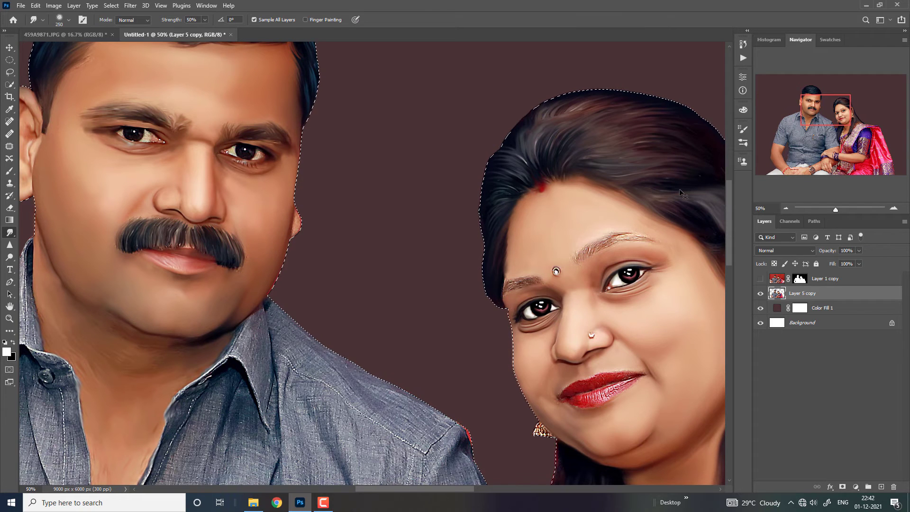
key(ctrl+plus)
key(ctrl+plus)
drag(114, 240, 370, 213)
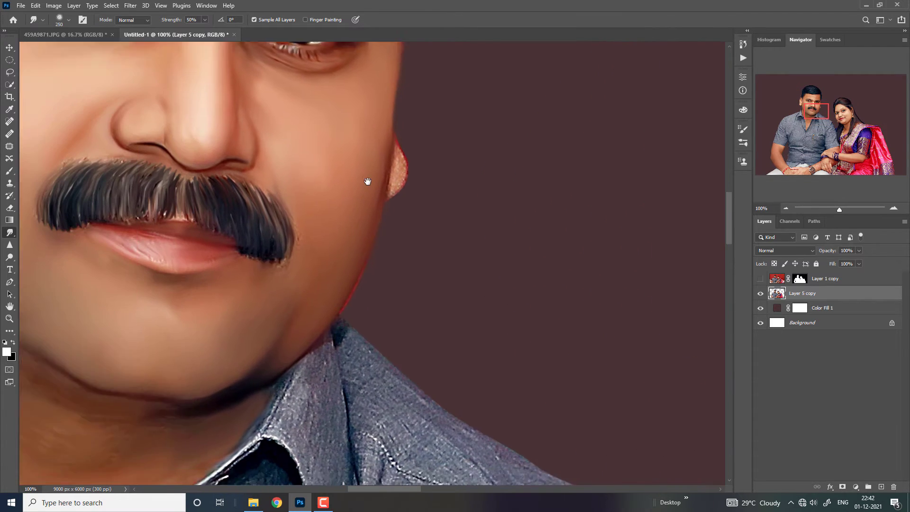
scroll(370, 209, up, 3)
key(bracketleft)
scroll(386, 173, up, 2)
key(bracketleft)
key(bracketleft)
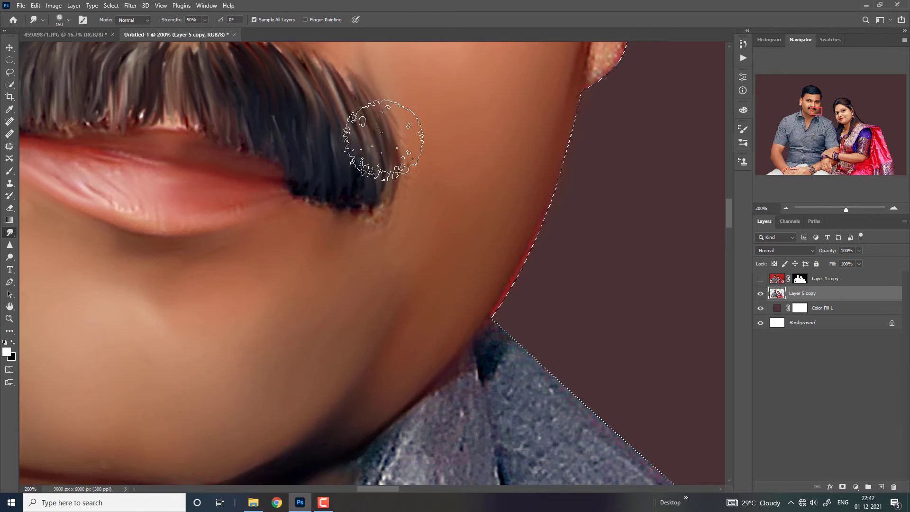
key(bracketleft)
key(bracketleft)
key(bracketleft)
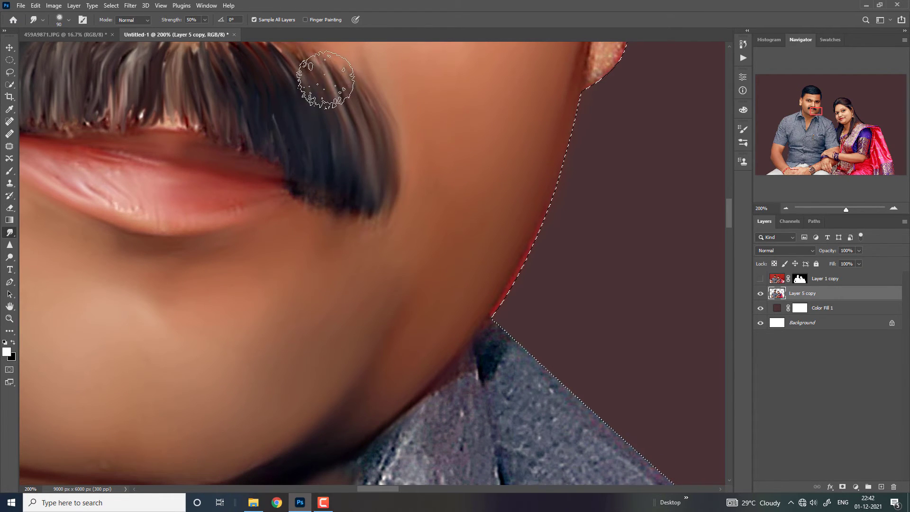
scroll(390, 170, up, 3)
scroll(390, 171, left, 3)
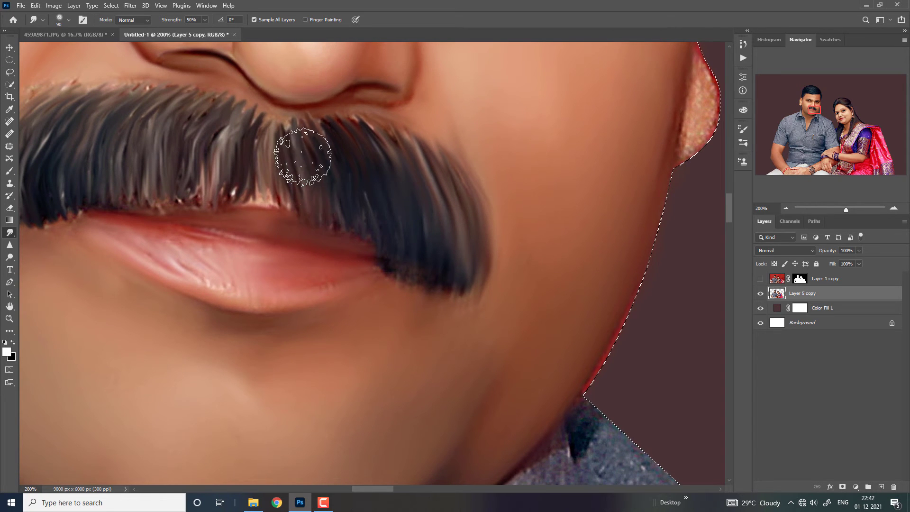
drag(295, 150, 443, 167)
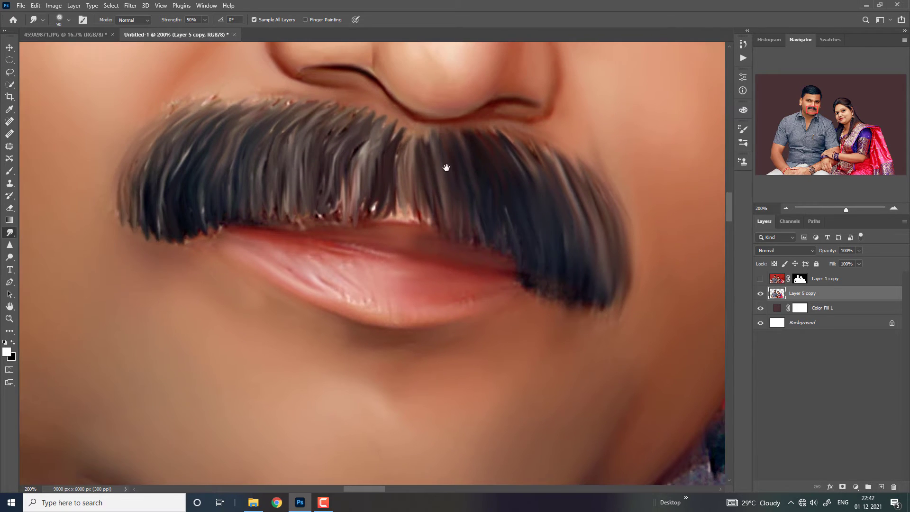
mouse_move(236, 113)
mouse_down()
mouse_move(341, 143)
mouse_move(380, 132)
mouse_move(355, 189)
mouse_move(336, 204)
mouse_move(305, 204)
mouse_move(284, 217)
mouse_move(240, 206)
mouse_move(138, 227)
mouse_move(163, 162)
mouse_move(350, 183)
mouse_move(376, 208)
mouse_move(407, 203)
mouse_move(407, 148)
mouse_move(470, 178)
mouse_move(508, 229)
mouse_move(482, 244)
mouse_move(560, 160)
mouse_up()
Step: Bring the man's left eye up close at about 300% zoom
key(ctrl+minus)
key(ctrl+minus)
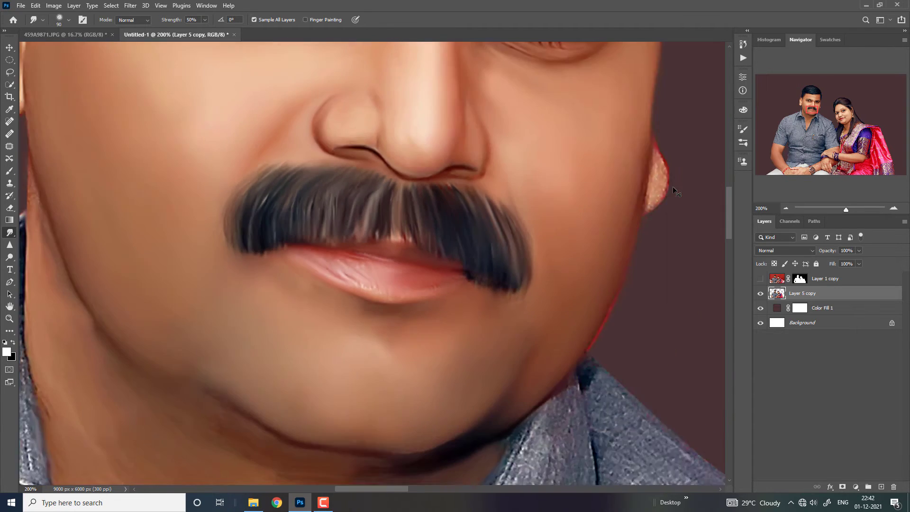
key(bracketleft)
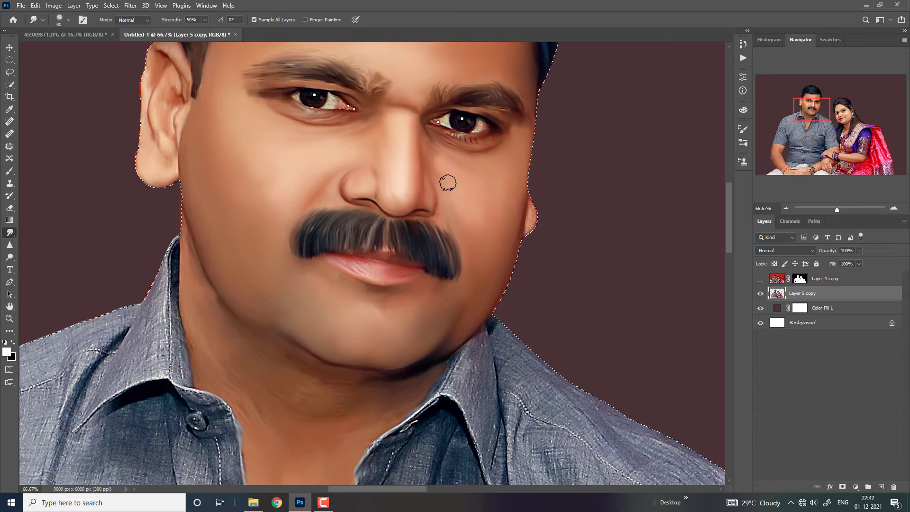
key(ctrl+minus)
key(ctrl+minus)
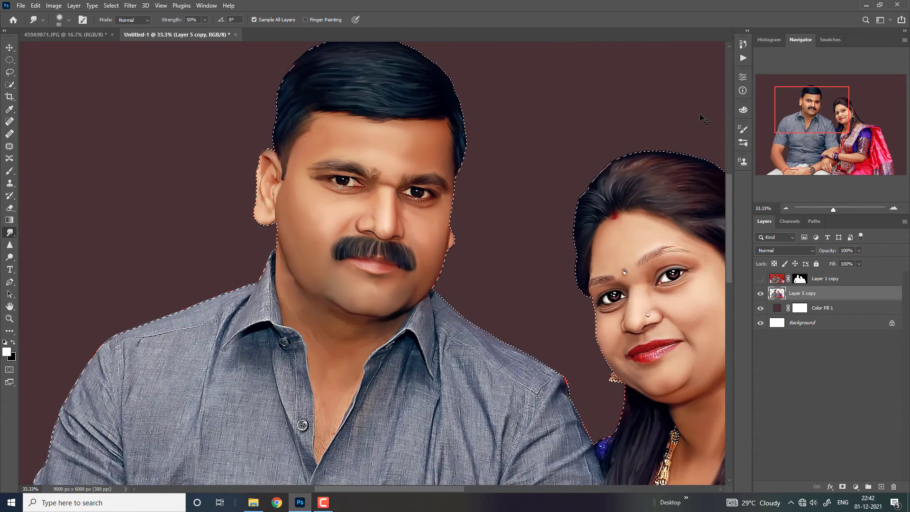
key(ctrl+plus)
drag(835, 118, 814, 104)
key(ctrl+plus)
key(bracketright)
key(bracketright)
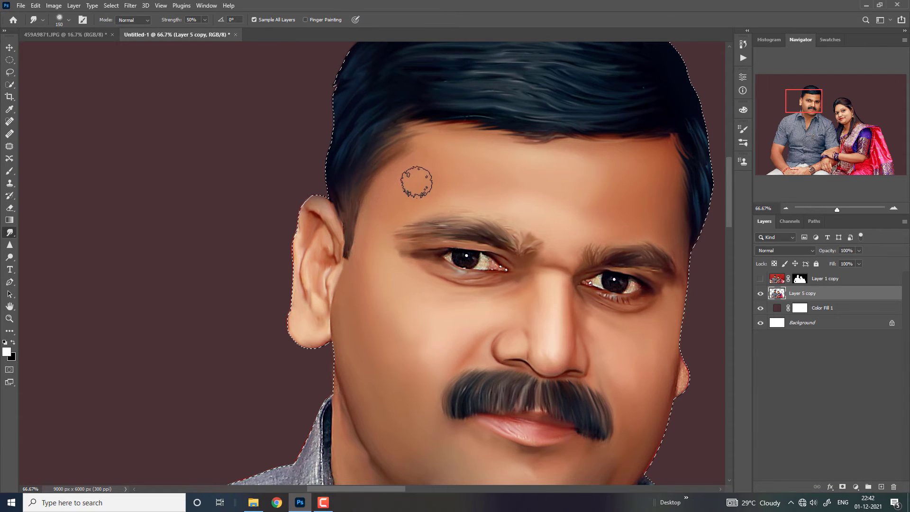
key(ctrl+plus)
key(ctrl+plus)
mouse_move(636, 254)
mouse_down()
mouse_move(538, 221)
mouse_move(589, 214)
mouse_move(318, 222)
mouse_up()
key(ctrl+plus)
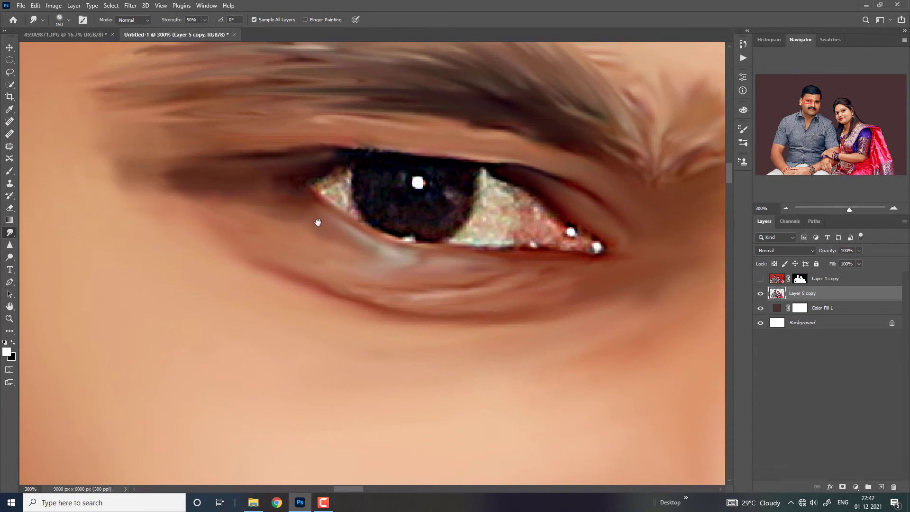
Step: Create a new layer and draw an elliptical marquee selection around the man's pupil and iris
click(10, 60)
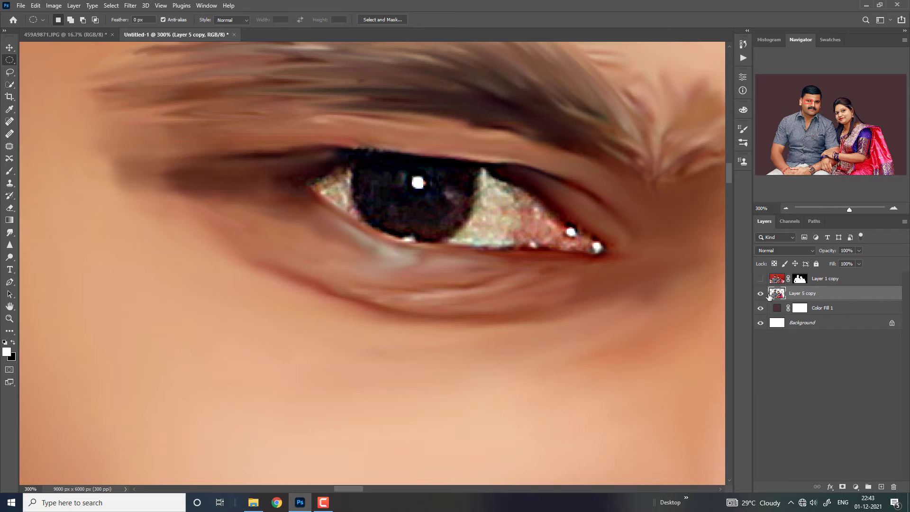
click(882, 487)
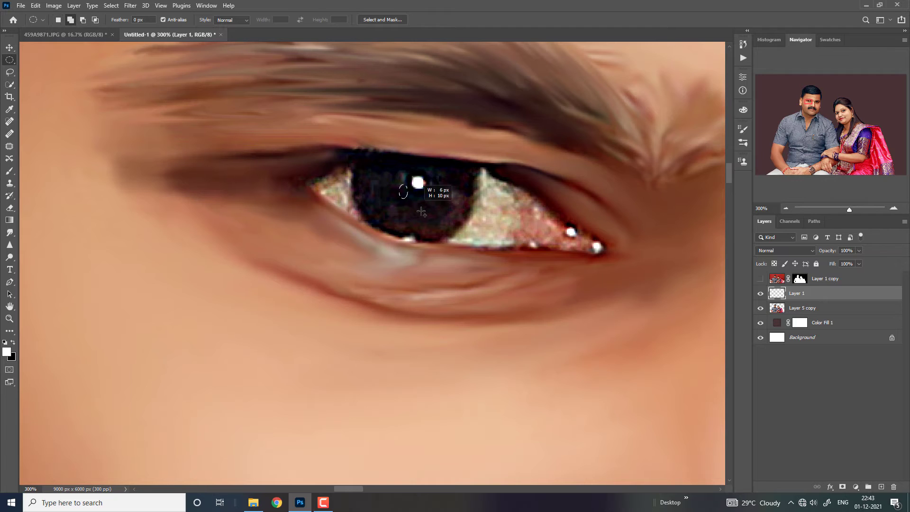
mouse_move(422, 212)
mouse_down()
mouse_move(453, 215)
mouse_move(422, 175)
mouse_up()
drag(356, 165, 445, 231)
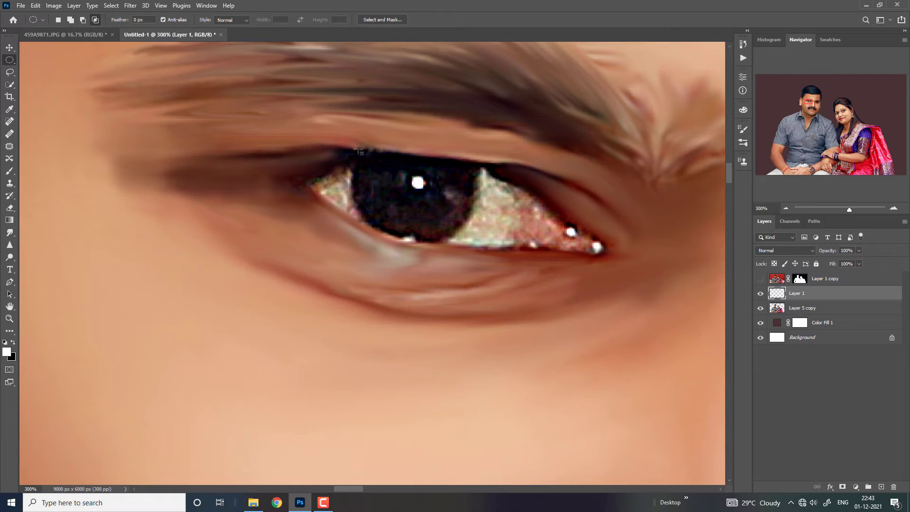
drag(454, 226, 475, 238)
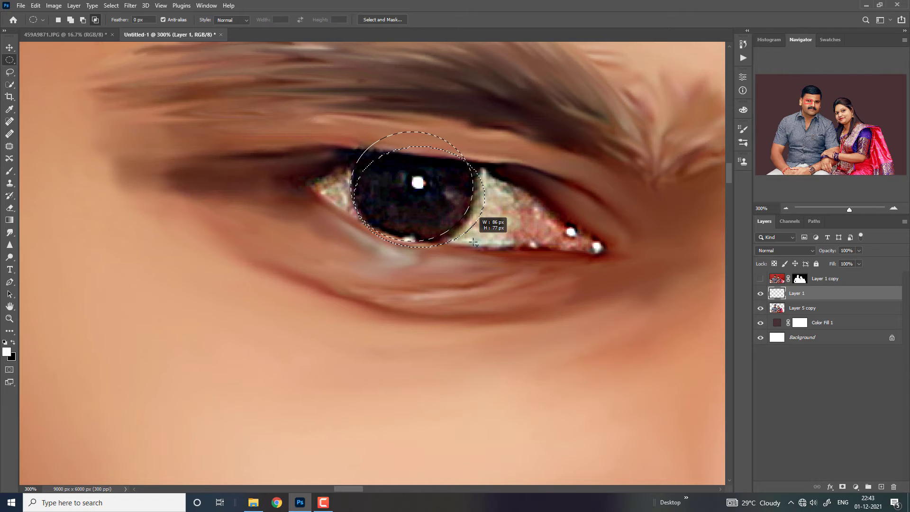
drag(358, 153, 478, 246)
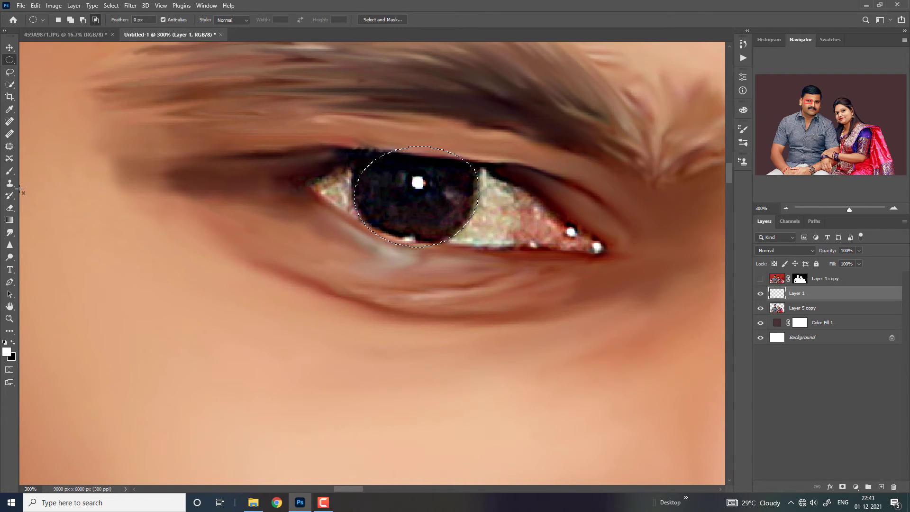
click(14, 172)
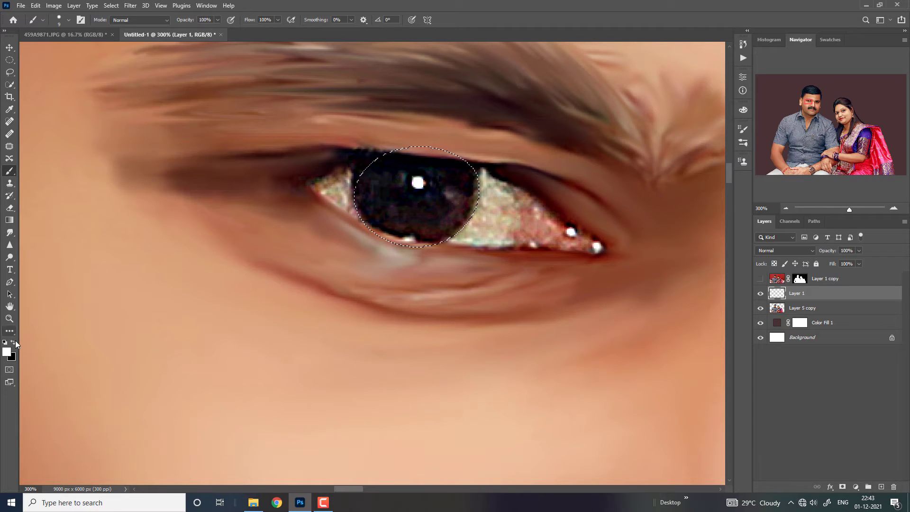
Step: Fill the pupil selection with black and paint white into the eye white beside it
mouse_move(382, 216)
mouse_down()
mouse_move(386, 193)
mouse_move(378, 198)
mouse_move(447, 223)
mouse_move(445, 179)
mouse_move(412, 193)
mouse_move(451, 183)
mouse_move(374, 186)
mouse_up()
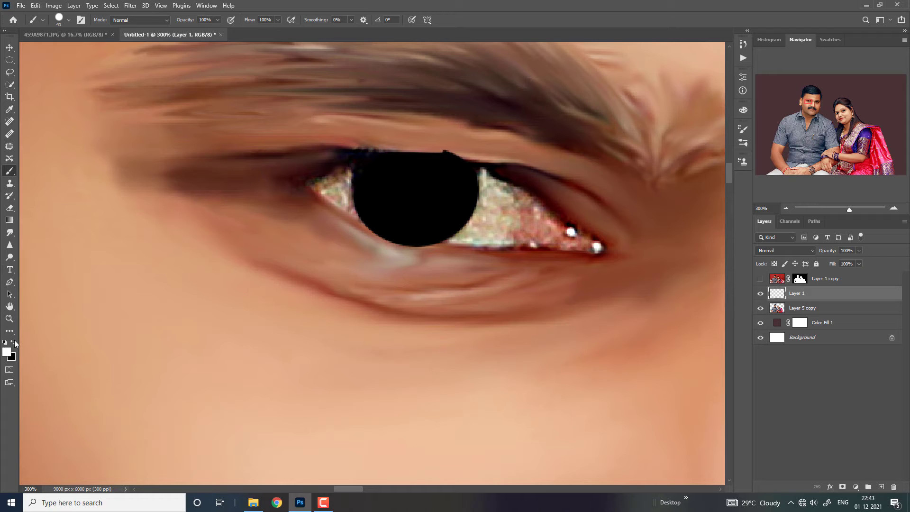
drag(400, 196, 394, 196)
drag(508, 205, 495, 210)
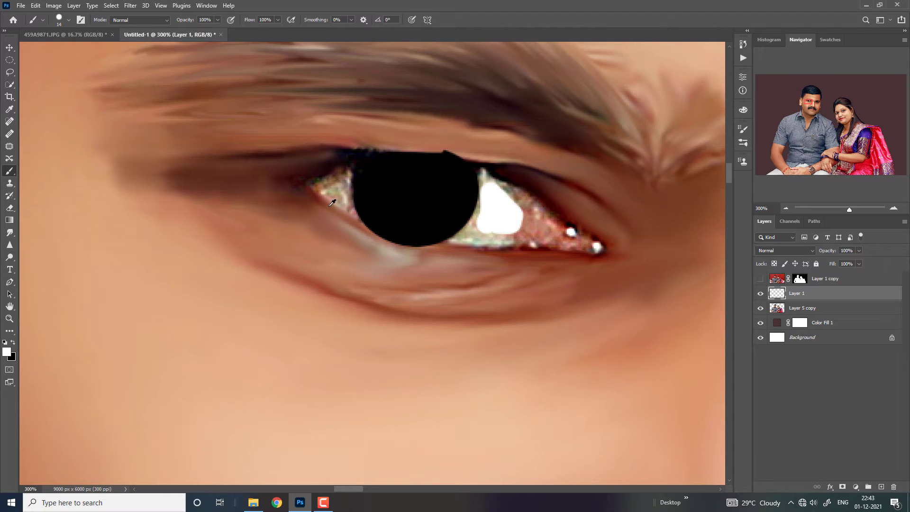
drag(332, 203, 326, 203)
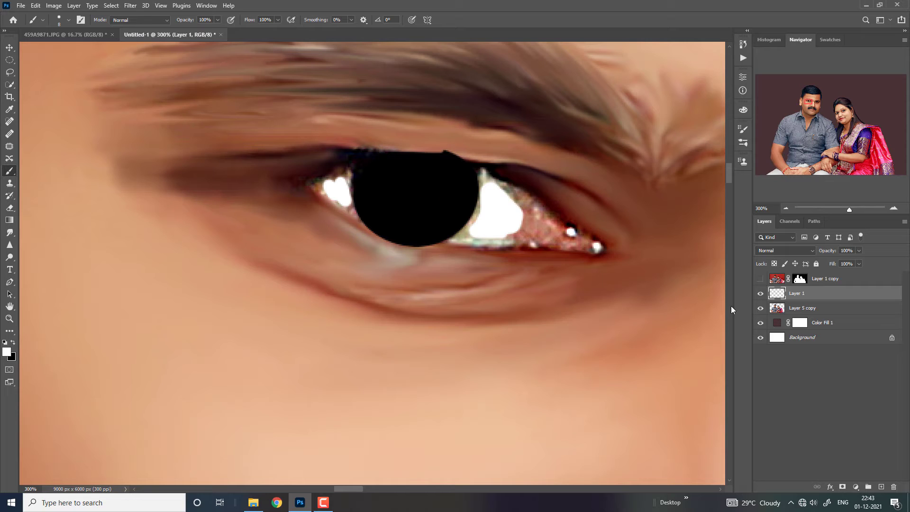
click(761, 294)
click(761, 294)
Step: Add white catchlights, sample a red-brown from the eyelid, and smudge a brown crescent inside the pupil
alt+right_click(417, 187)
drag(416, 187, 431, 168)
alt+right_click(429, 180)
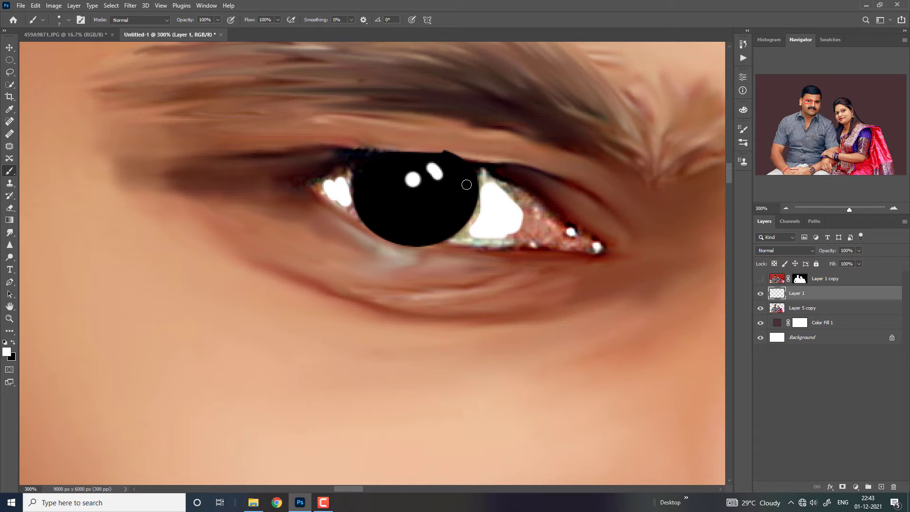
alt+click(357, 222)
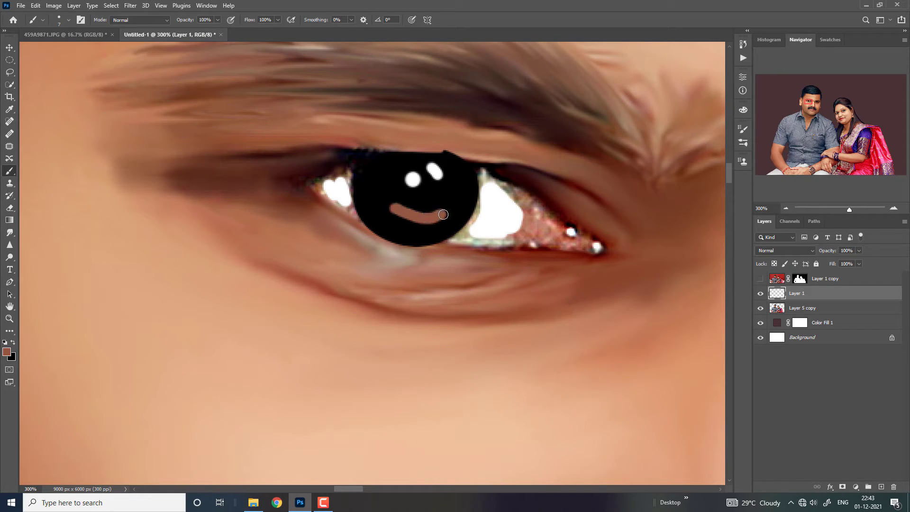
alt+click(503, 252)
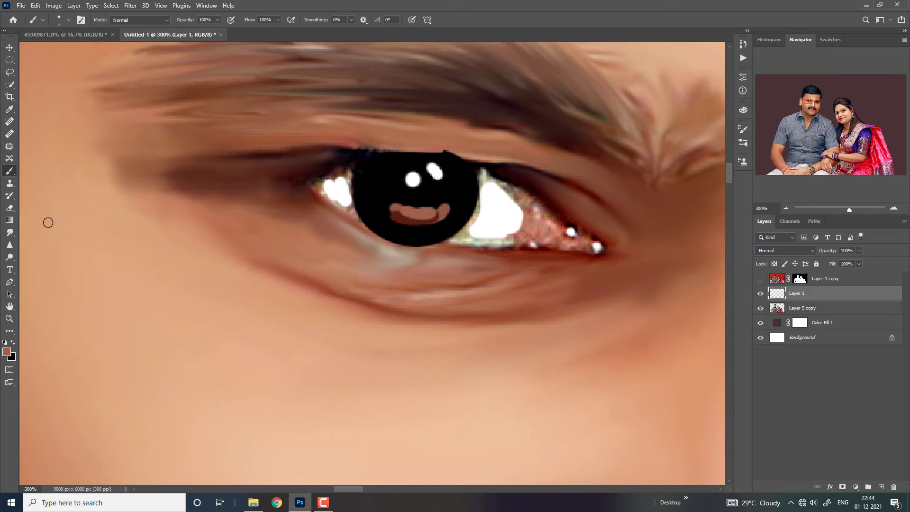
click(10, 233)
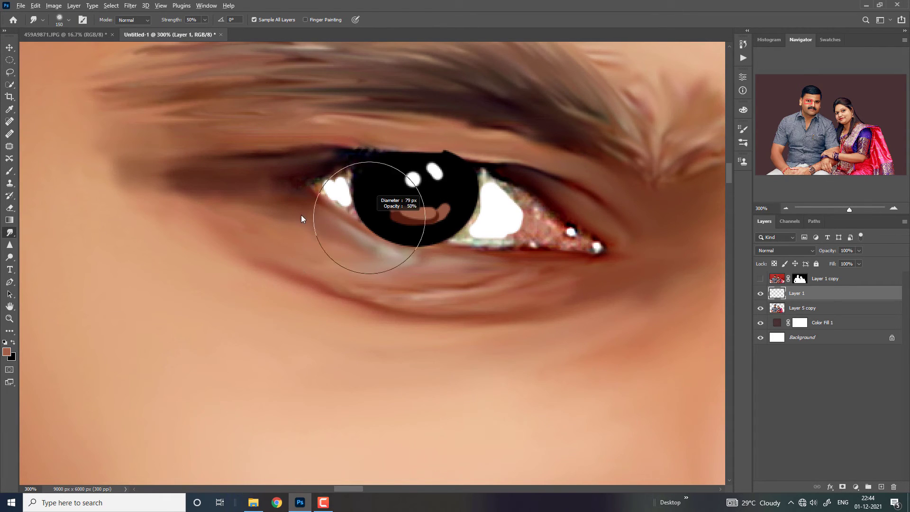
mouse_move(400, 218)
mouse_down()
mouse_move(399, 207)
mouse_move(459, 193)
mouse_move(442, 210)
mouse_up()
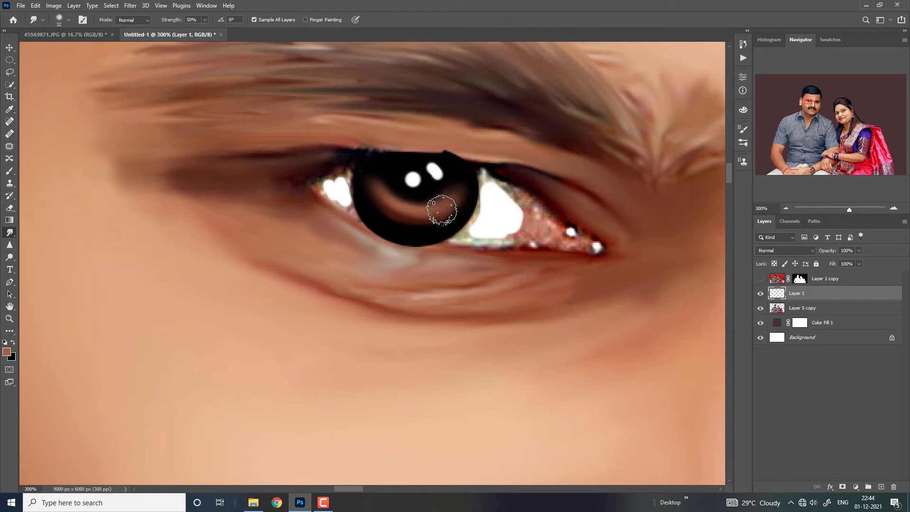
Step: Smudge the eye whites and lower lid smooth and extend the upper lid line to both corners
mouse_move(505, 217)
mouse_down()
mouse_move(502, 201)
mouse_move(536, 229)
mouse_move(478, 228)
mouse_move(493, 190)
mouse_up()
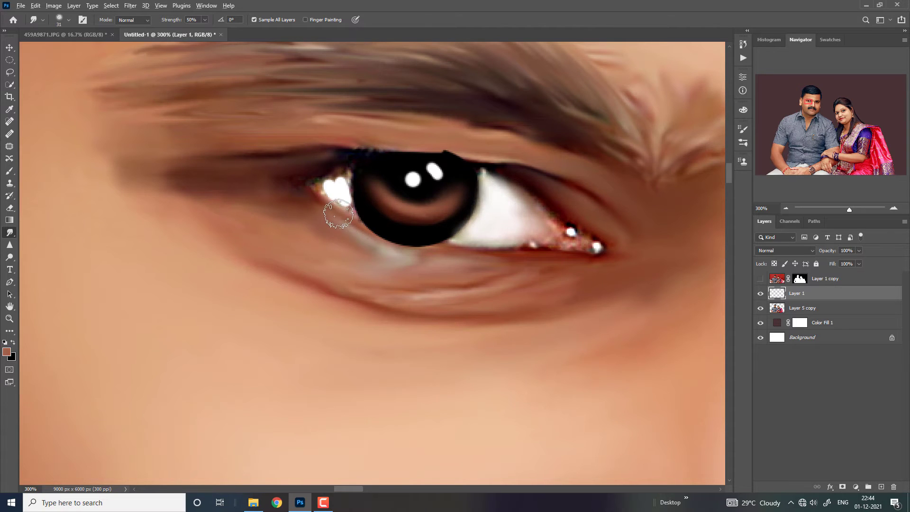
key(bracketleft)
key(bracketleft)
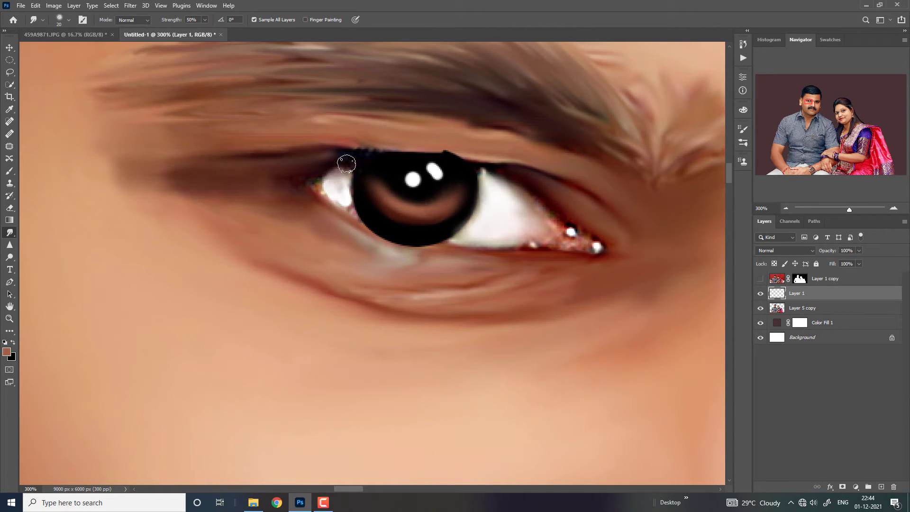
drag(346, 163, 306, 185)
drag(350, 215, 326, 195)
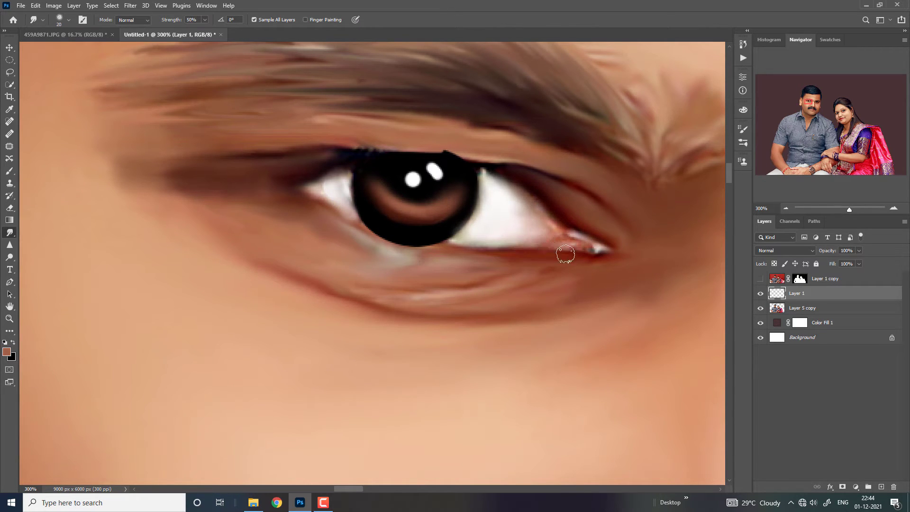
drag(463, 245, 425, 251)
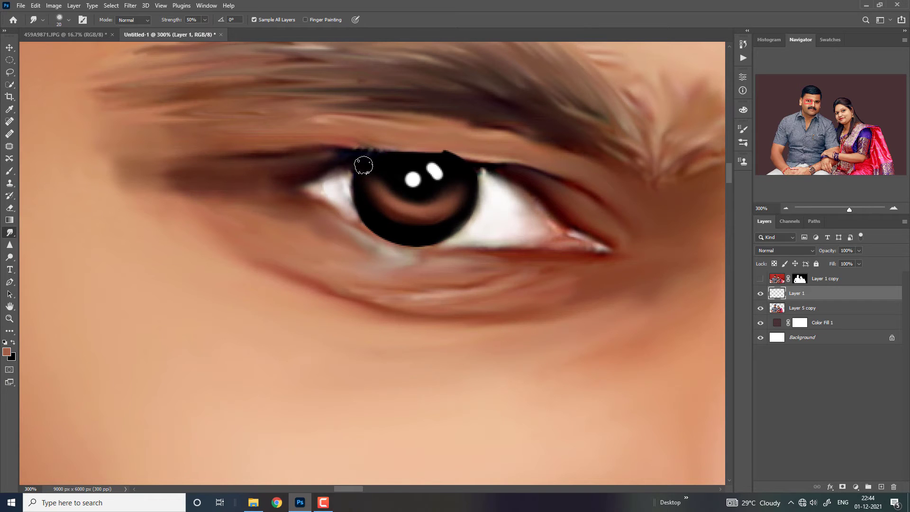
drag(331, 160, 316, 160)
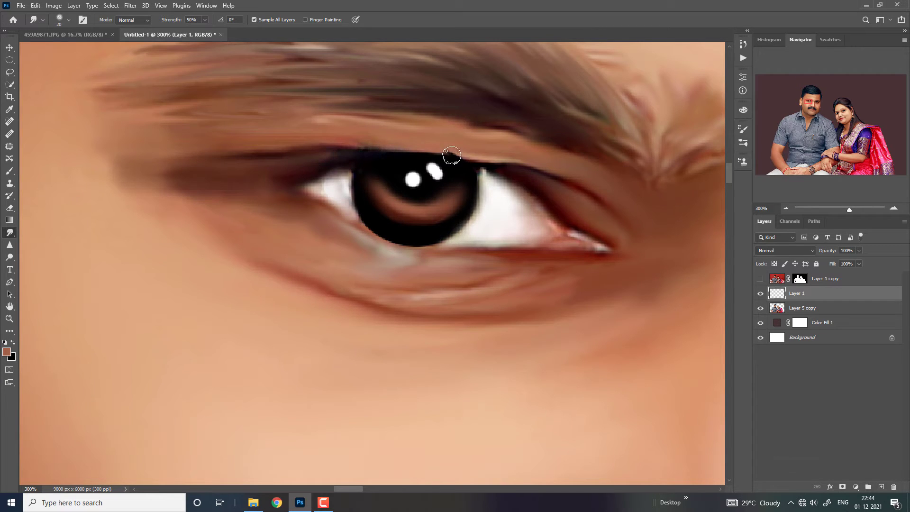
mouse_move(404, 157)
mouse_down()
mouse_move(504, 164)
mouse_move(456, 155)
mouse_up()
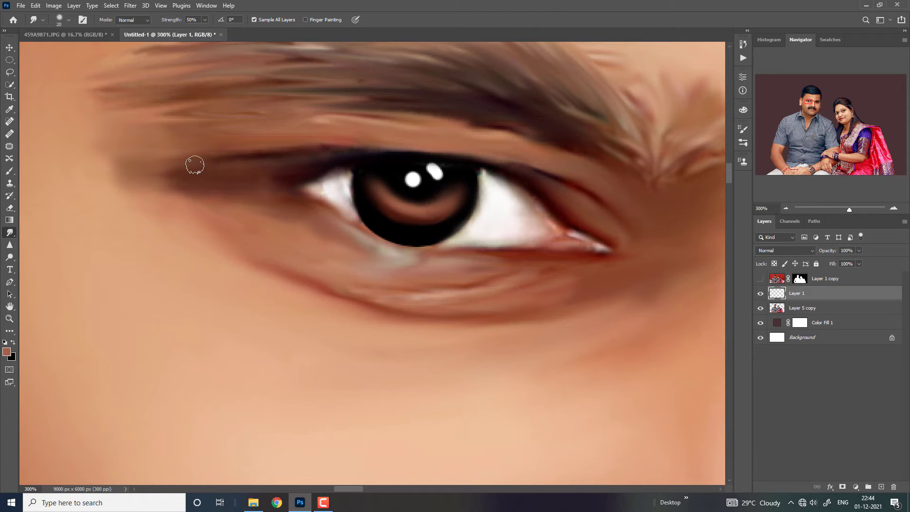
Step: Paint black sampled from the pupil over part of the brown iris ring
scroll(530, 204, down, 3)
scroll(531, 218, down, 3)
scroll(532, 232, down, 2)
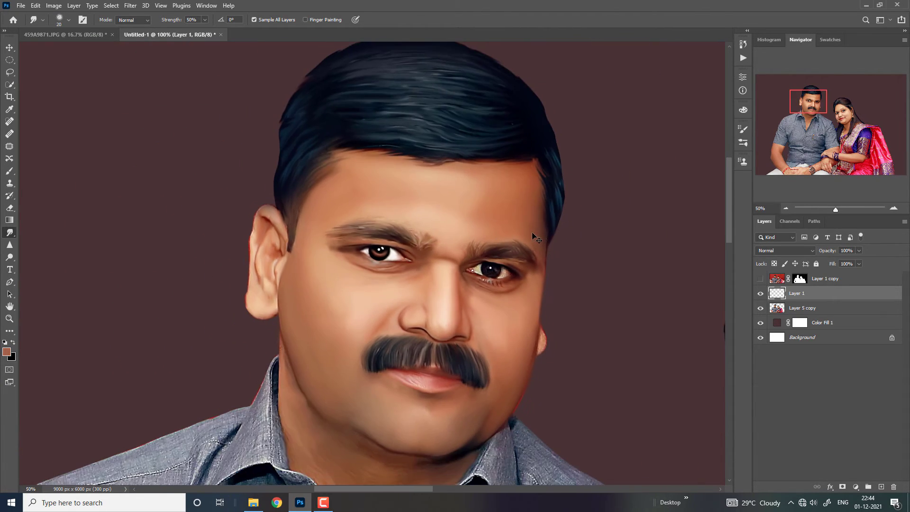
scroll(532, 232, down, 1)
scroll(532, 233, down, 1)
scroll(532, 234, down, 1)
scroll(532, 233, down, 1)
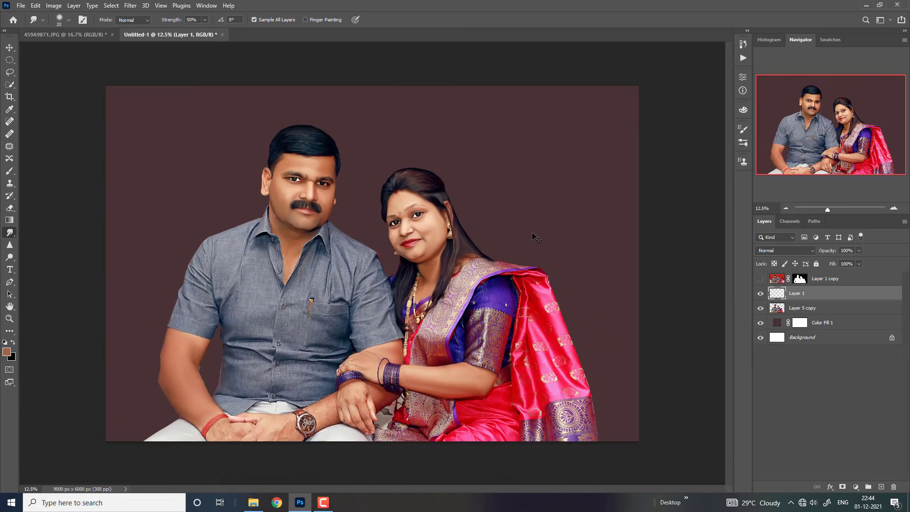
scroll(136, 110, up, 1)
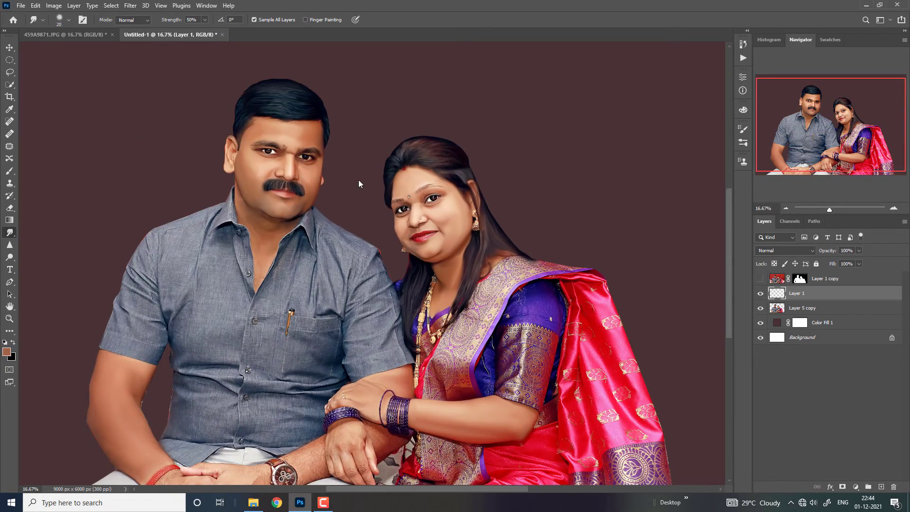
scroll(358, 184, up, 1)
scroll(358, 184, up, 2)
drag(829, 109, 812, 105)
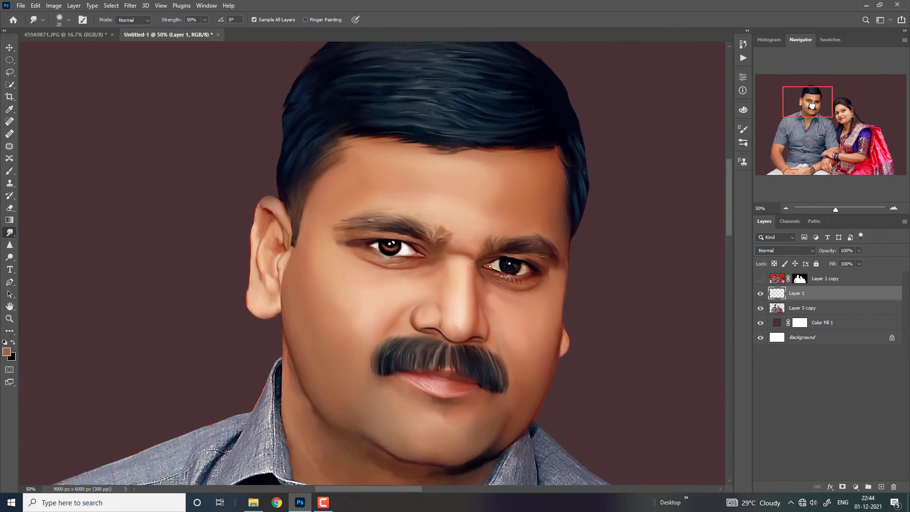
key(ctrl+plus)
key(ctrl+plus)
key(ctrl+plus)
key(ctrl+plus)
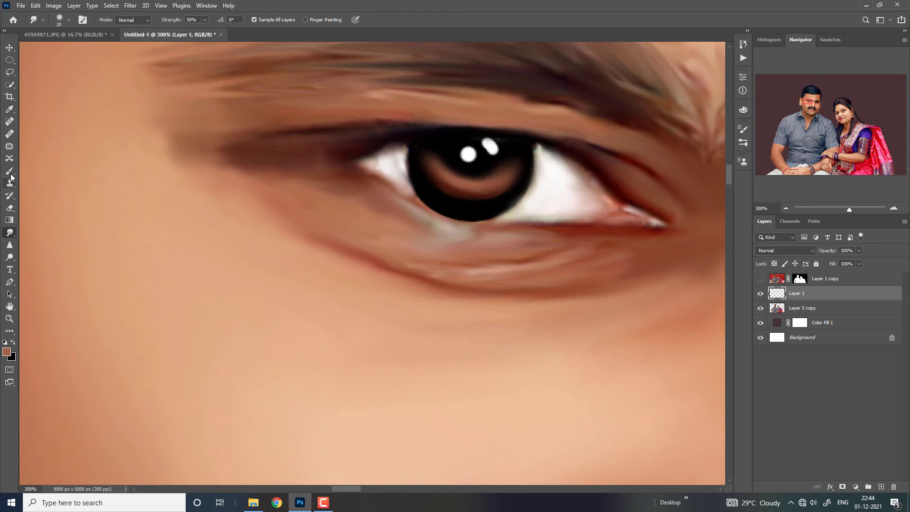
click(10, 173)
alt+click(444, 153)
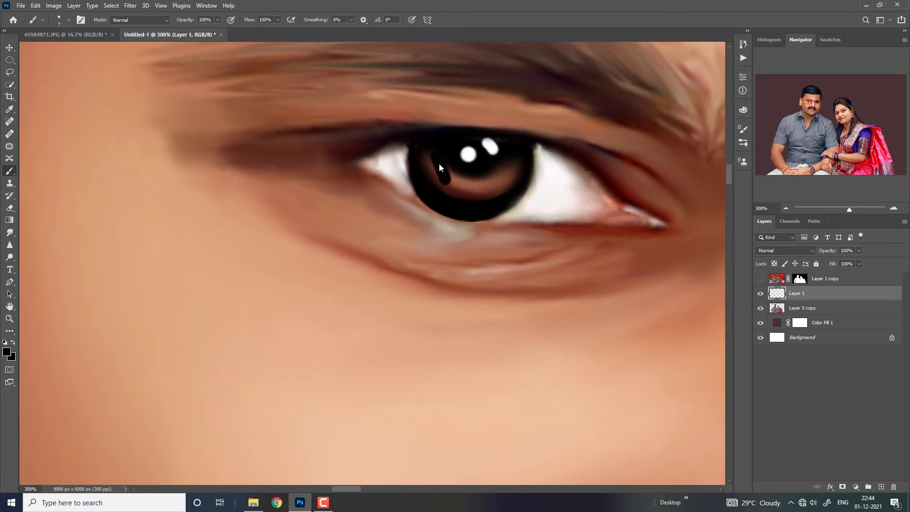
mouse_move(445, 164)
mouse_down()
mouse_move(433, 173)
mouse_move(476, 184)
mouse_move(503, 177)
mouse_up()
Step: Alt-drag a copy of the painted eye onto the man's other eye with the Move tool
key(ctrl+0)
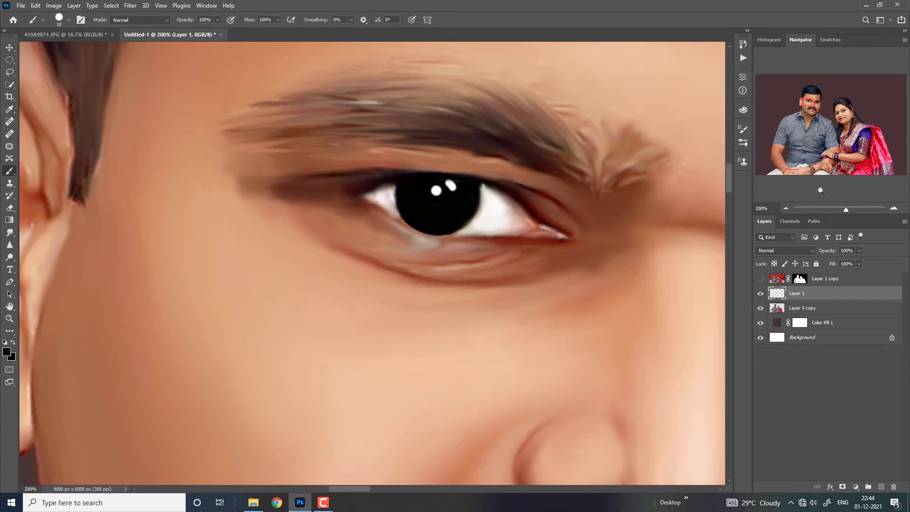
key(ctrl+plus)
key(ctrl+plus)
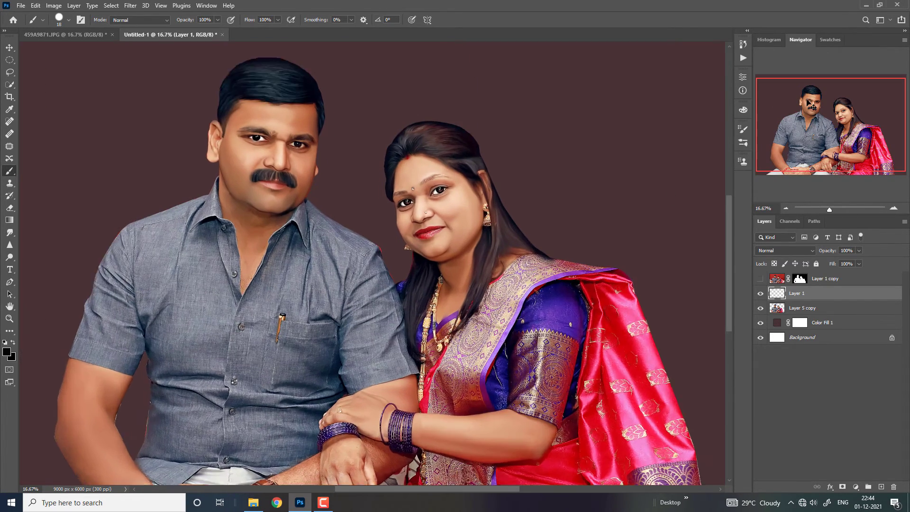
key(ctrl+plus)
drag(831, 113, 810, 93)
key(ctrl+plus)
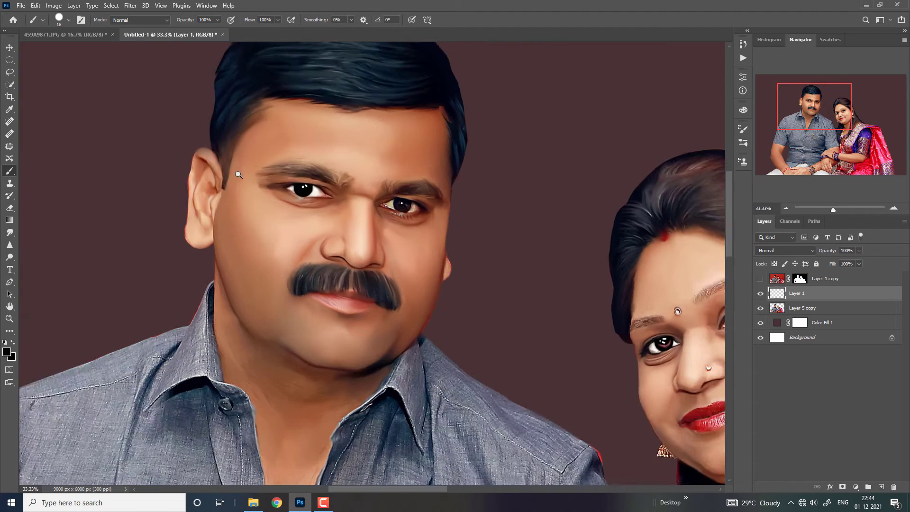
key(ctrl+plus)
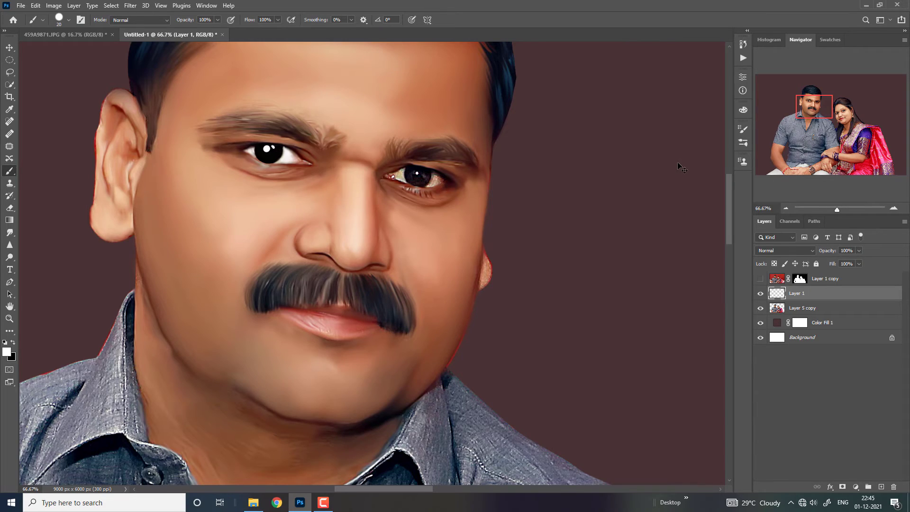
key(ctrl+minus)
key(ctrl+minus)
key(ctrl+minus)
key(ctrl+minus)
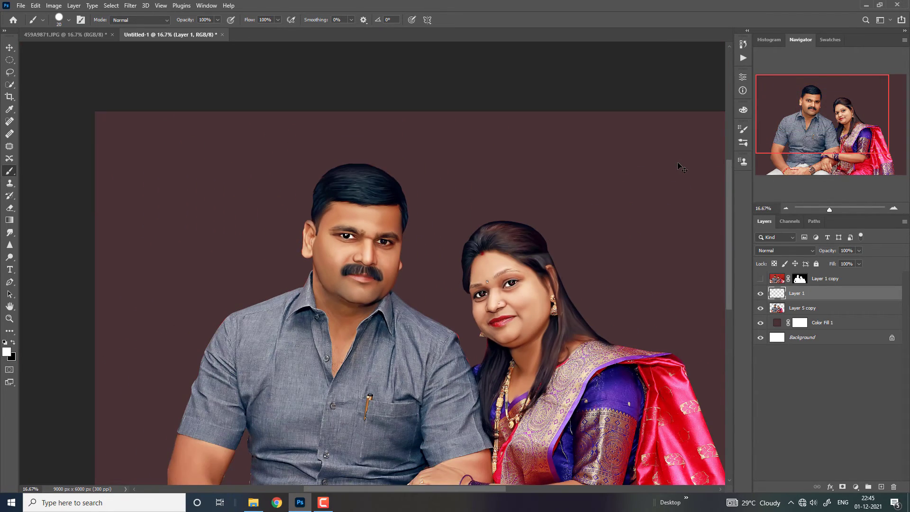
key(ctrl+plus)
key(ctrl+plus)
key(ctrl+plus)
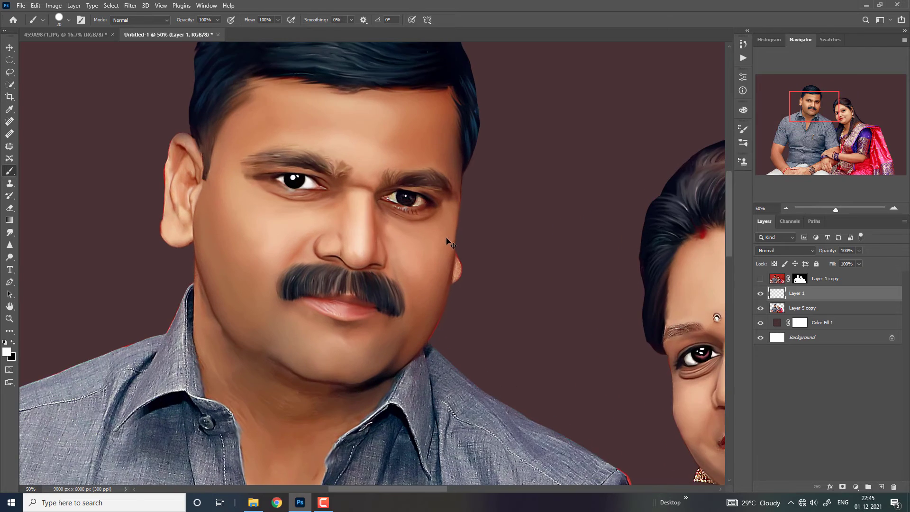
key(ctrl+plus)
click(7, 235)
key(ctrl+plus)
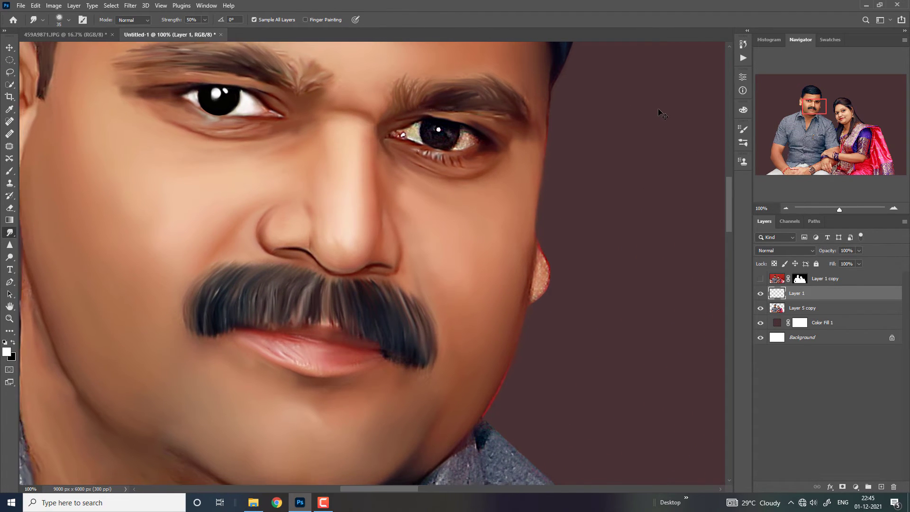
key(ctrl+minus)
key(ctrl+minus)
key(ctrl+minus)
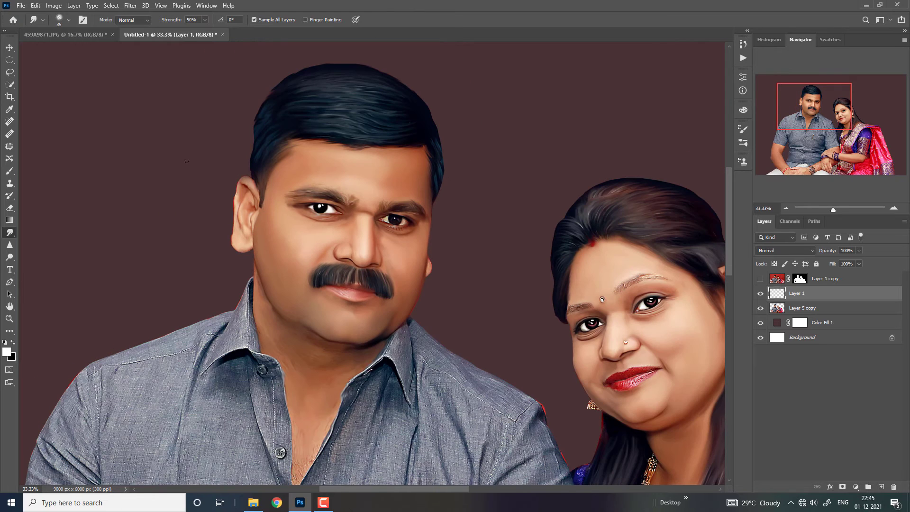
click(10, 49)
drag(316, 208, 385, 221)
Step: Zoom in on the copied eye and select the Layer 1 copy 2 layer
click(609, 201)
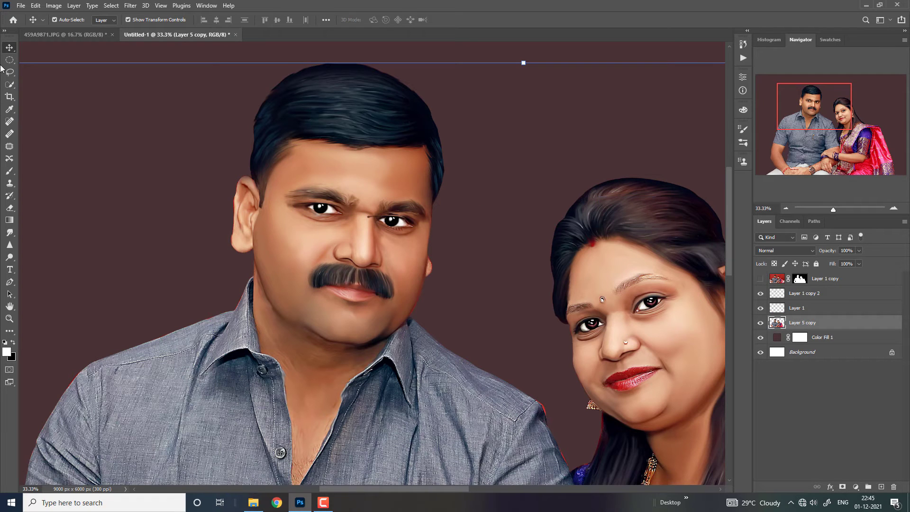
key(ctrl+minus)
key(ctrl+plus)
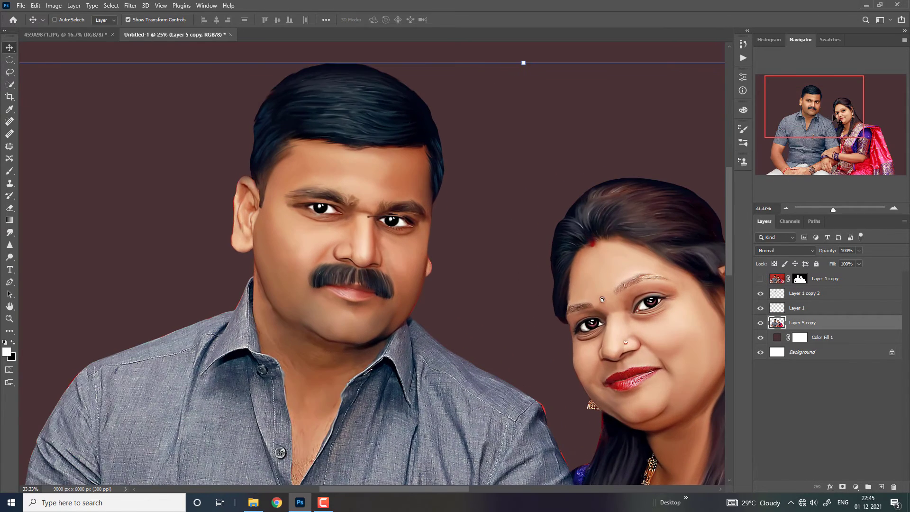
key(ctrl+plus)
key(ctrl+plus)
key(ctrl+plus)
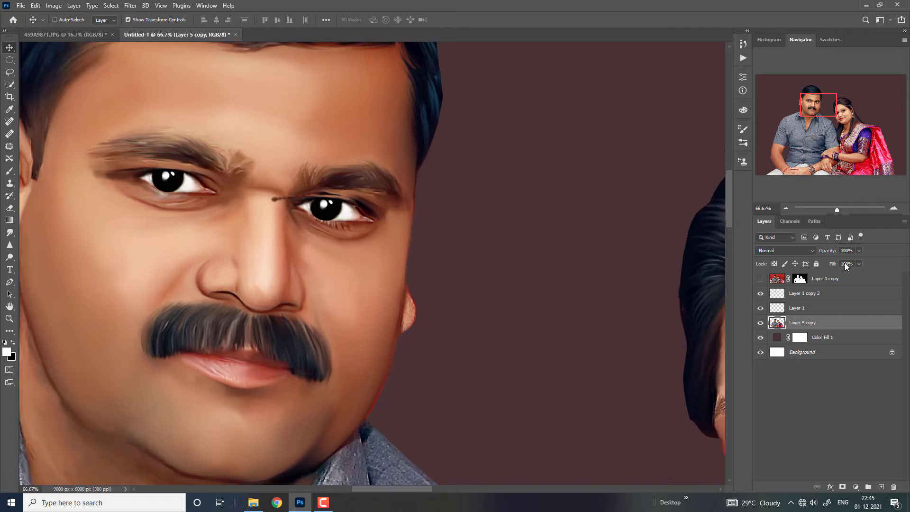
key(ctrl+plus)
key(ctrl+plus)
drag(833, 251, 823, 252)
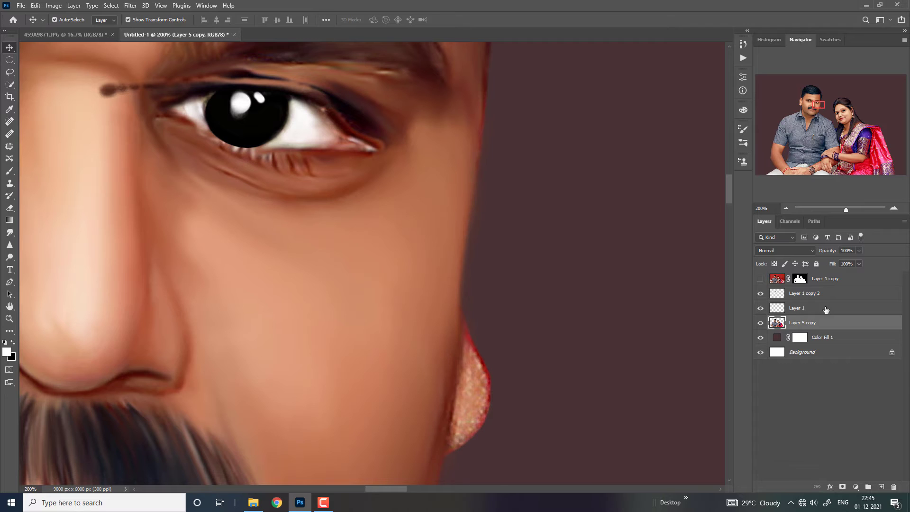
click(826, 309)
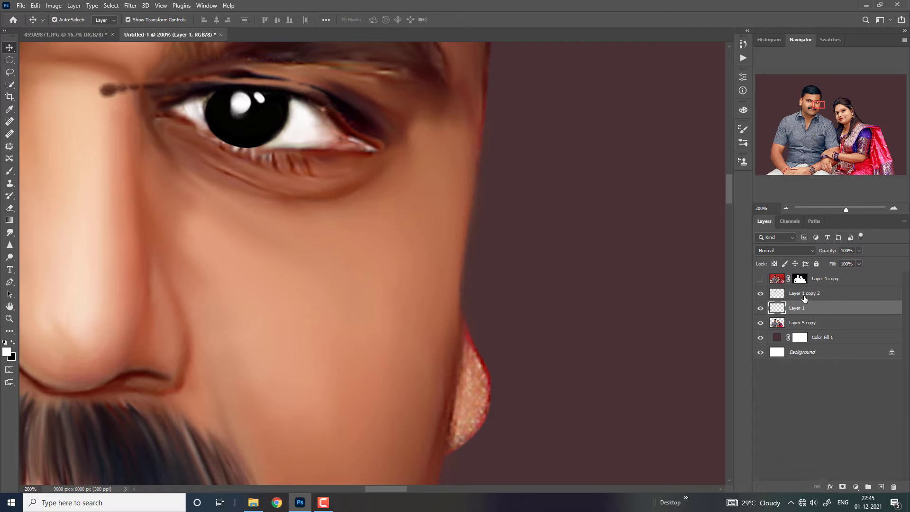
click(806, 293)
Step: Lower the copy's opacity, nudge it into place and rotate it -1.74° to match the lid
key(Down)
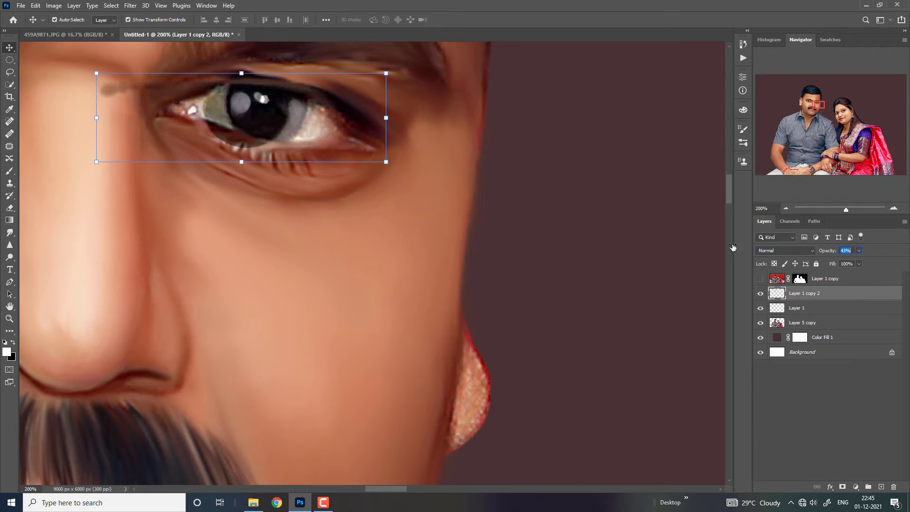
drag(239, 112, 263, 108)
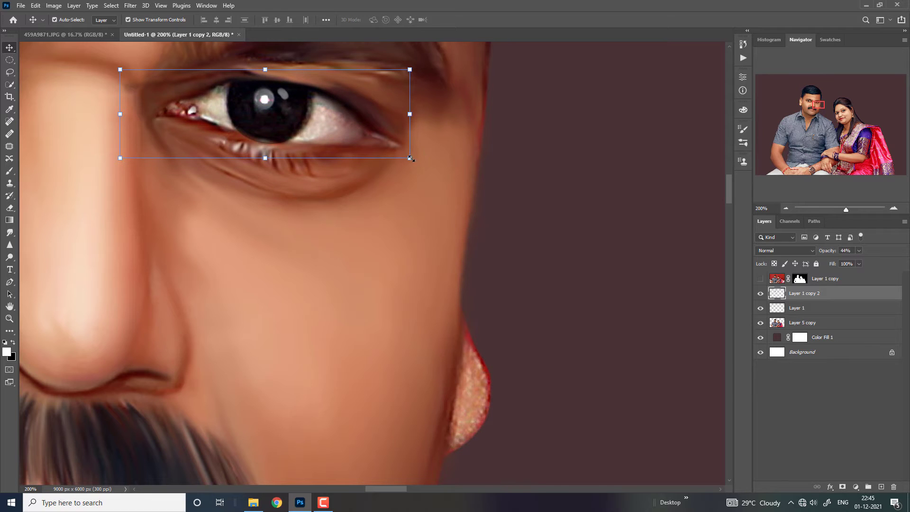
drag(427, 177, 427, 166)
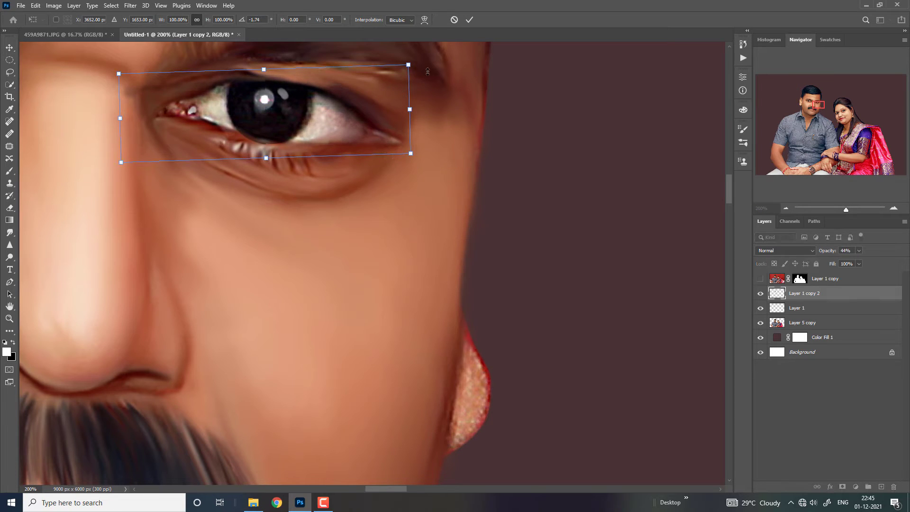
click(469, 20)
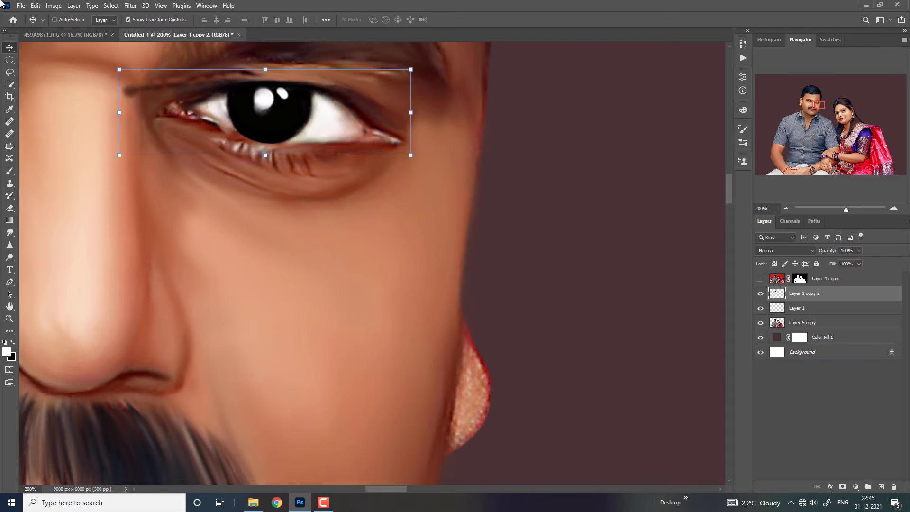
key(ctrl+minus)
key(ctrl+minus)
key(ctrl+minus)
key(ctrl+minus)
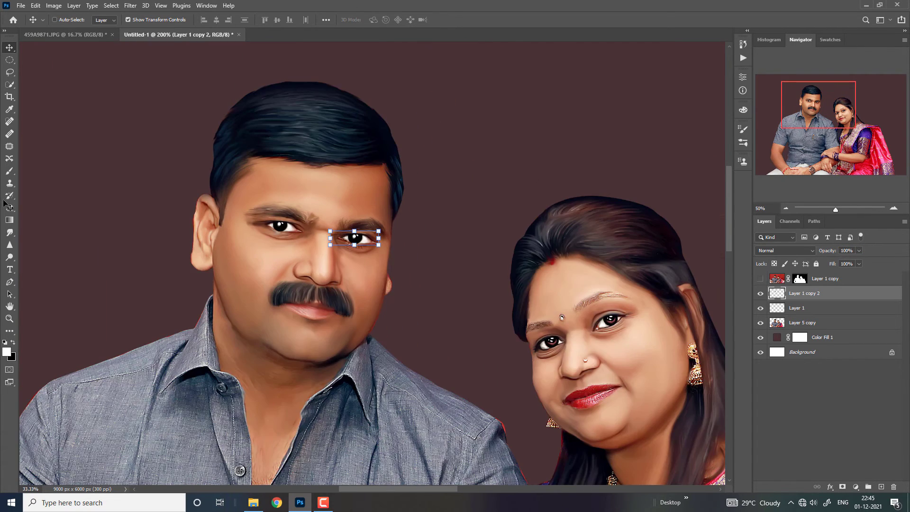
scroll(301, 210, up, 3)
Step: Erase the stray white tip at the copied eye's corner and the greenish patch beside the iris
key(e)
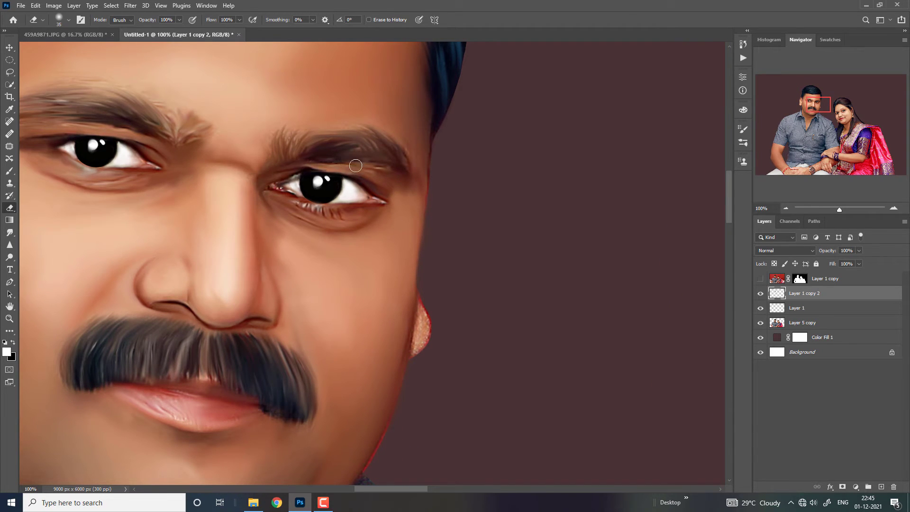
drag(359, 208, 350, 206)
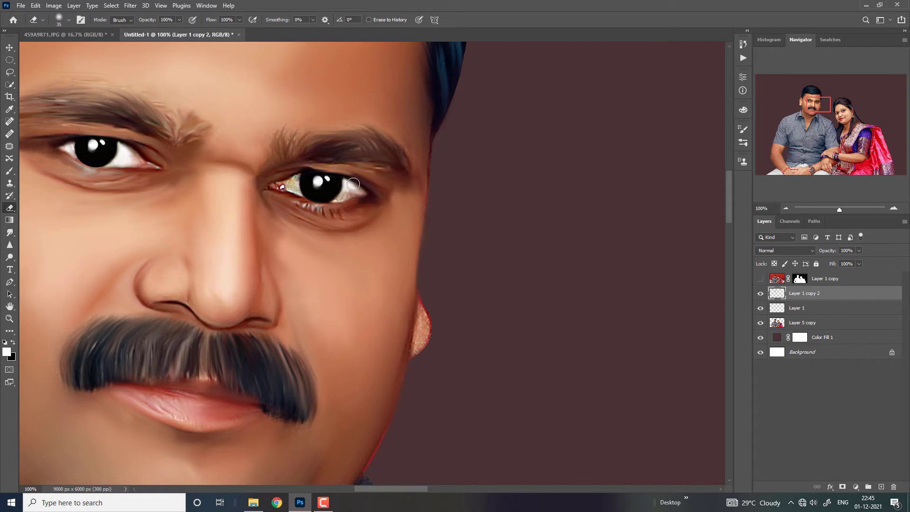
scroll(368, 183, up, 1)
drag(368, 183, 335, 106)
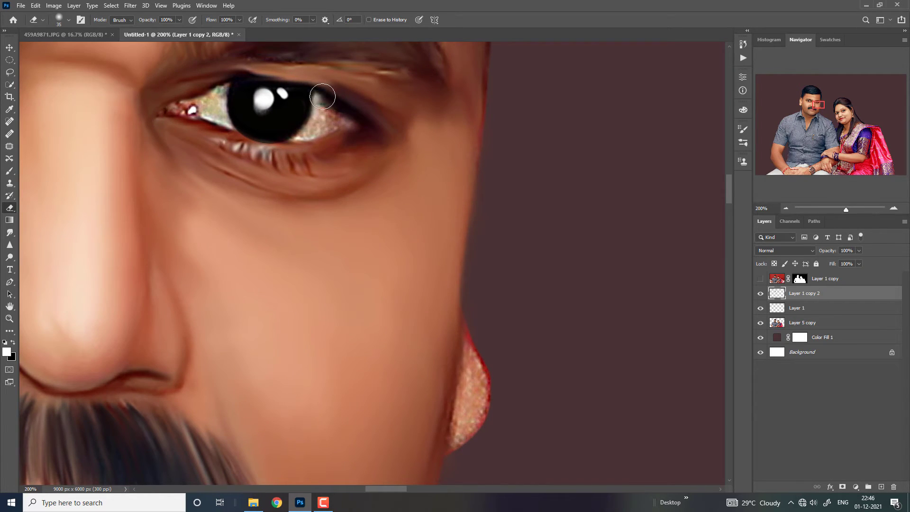
click(323, 96)
drag(253, 177, 298, 253)
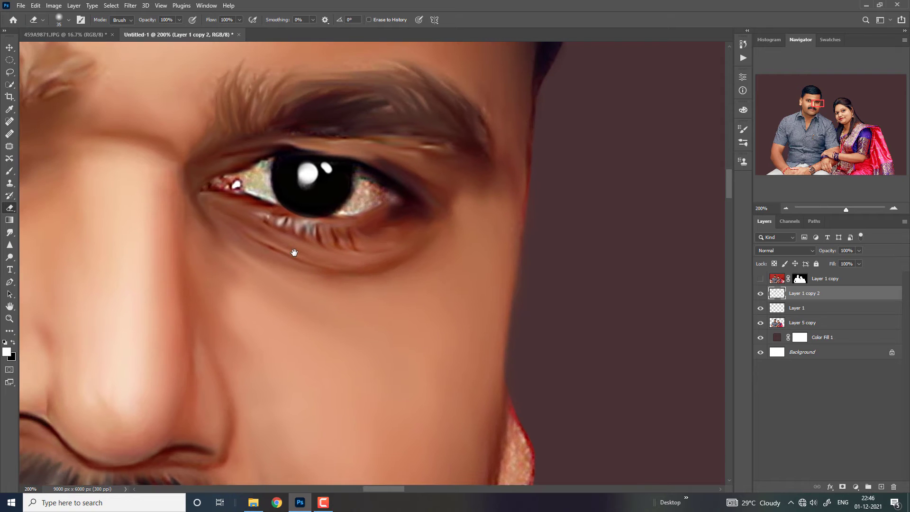
Step: Paint white highlights into the eye white on both sides of the iris with a smaller brush
key(b)
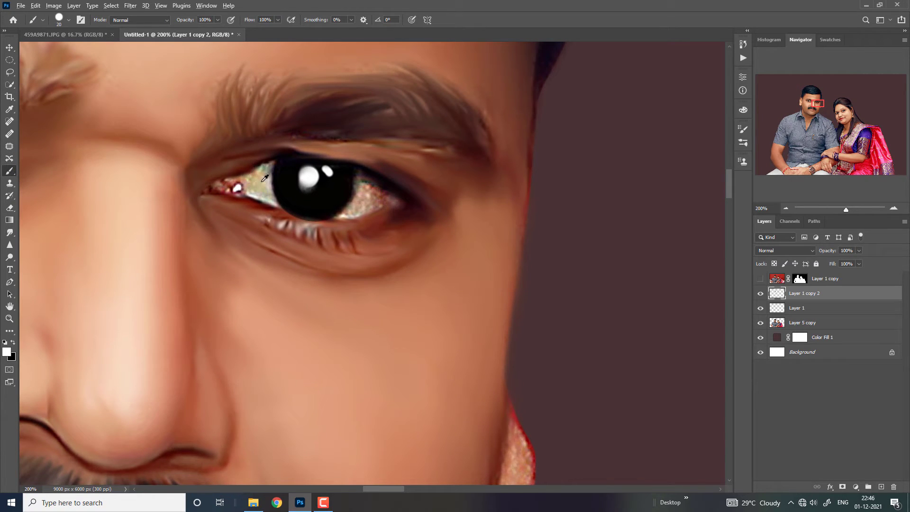
click(262, 180)
key(bracketleft)
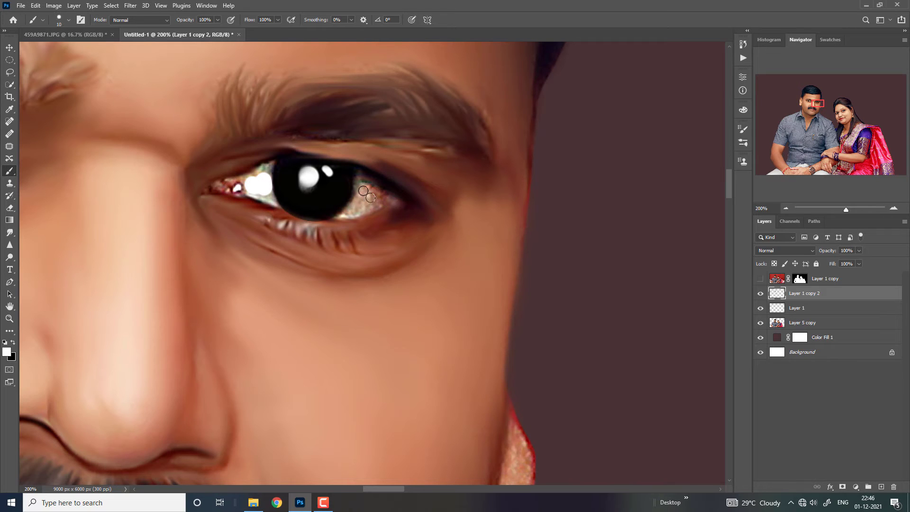
mouse_move(355, 206)
mouse_down()
mouse_move(364, 194)
mouse_move(368, 203)
mouse_up()
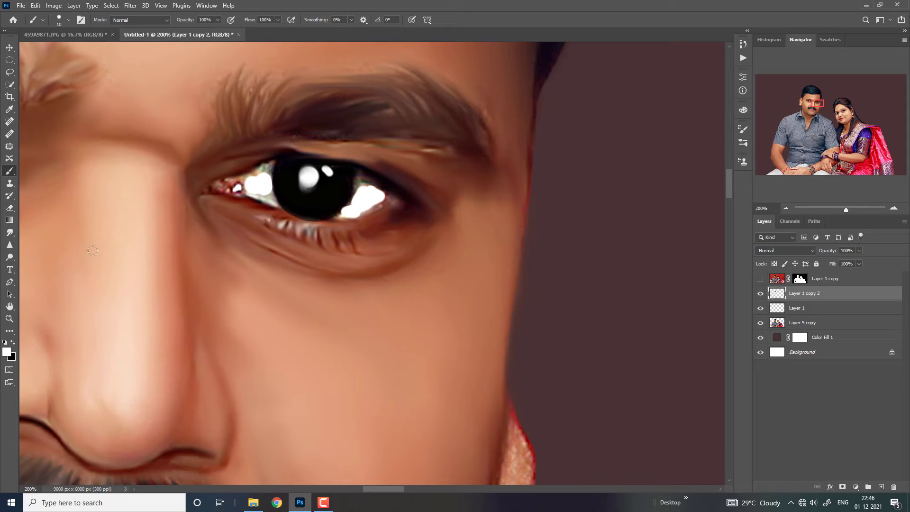
click(10, 232)
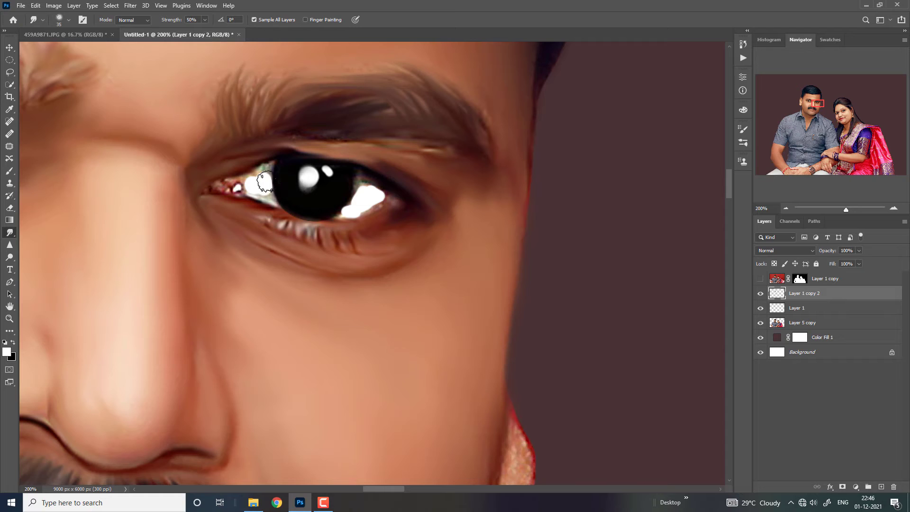
Step: Smudge the white patches on both sides of the iris and smear the lower eyelid
mouse_move(262, 181)
mouse_down()
mouse_move(263, 171)
mouse_move(247, 196)
mouse_move(226, 184)
mouse_move(262, 161)
mouse_move(235, 170)
mouse_up()
key(bracketleft)
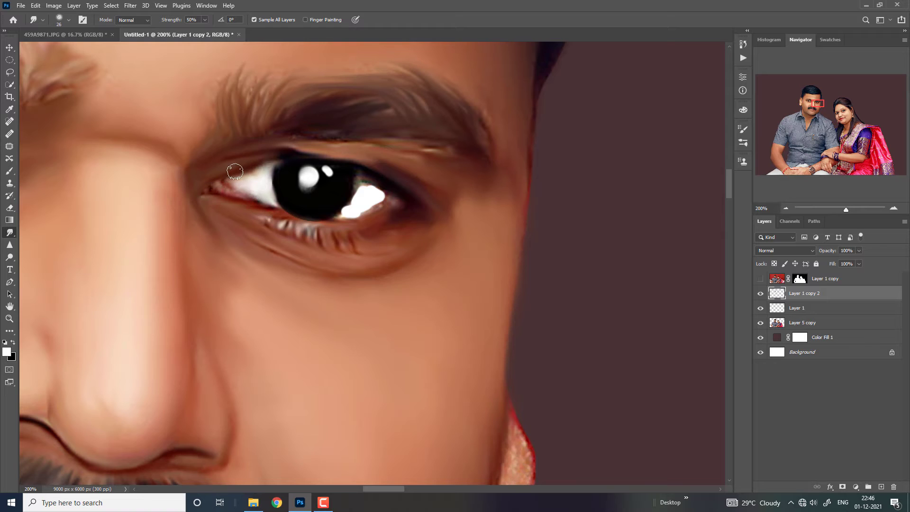
mouse_move(365, 191)
mouse_down()
mouse_move(387, 190)
mouse_move(372, 206)
mouse_move(359, 184)
mouse_move(350, 209)
mouse_move(330, 224)
mouse_move(374, 210)
mouse_move(313, 186)
mouse_move(386, 185)
mouse_move(411, 206)
mouse_move(365, 206)
mouse_move(348, 221)
mouse_move(290, 215)
mouse_move(223, 192)
mouse_move(237, 175)
mouse_move(203, 193)
mouse_move(243, 171)
mouse_move(234, 165)
mouse_up()
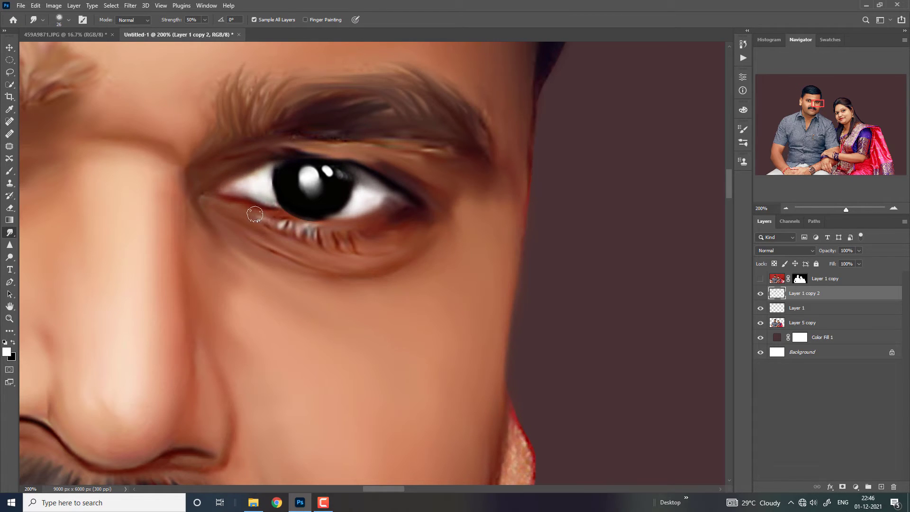
drag(255, 214, 292, 219)
Step: Reframe the man's right eye and blend the eye white softly into the iris edge
key(ctrl+minus)
key(ctrl+minus)
key(ctrl+minus)
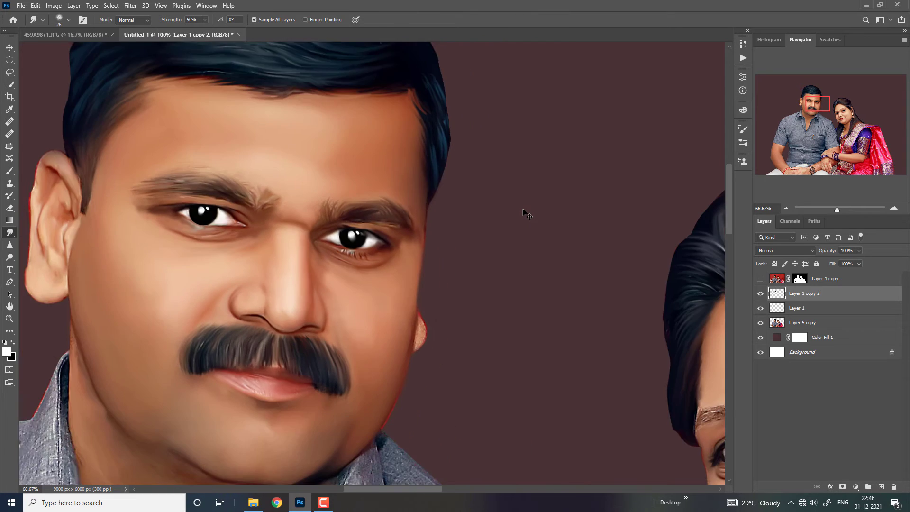
key(ctrl+minus)
key(ctrl+minus)
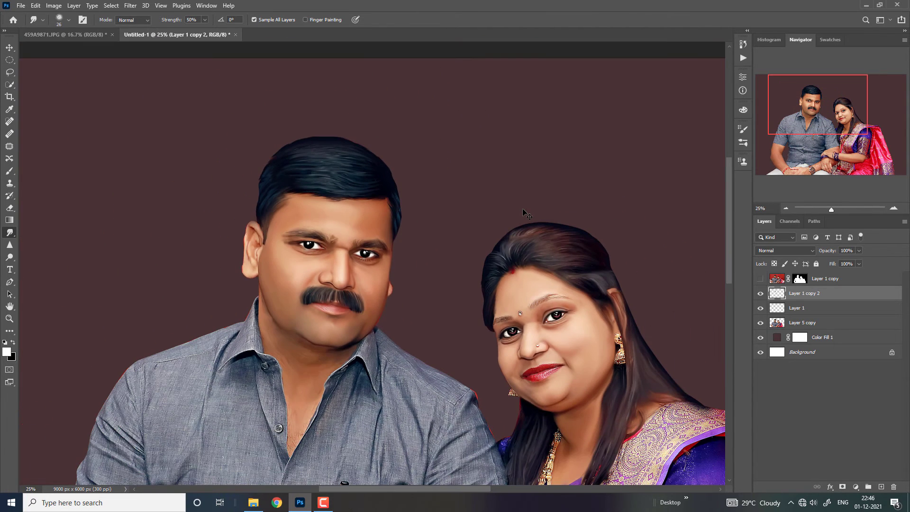
scroll(451, 237, up, 1)
scroll(409, 260, up, 1)
scroll(412, 262, up, 1)
scroll(369, 233, up, 1)
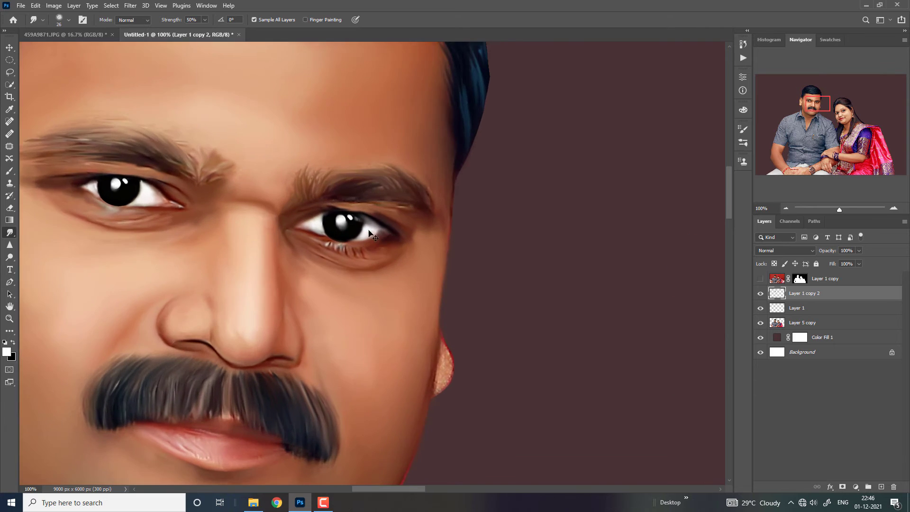
scroll(372, 234, up, 1)
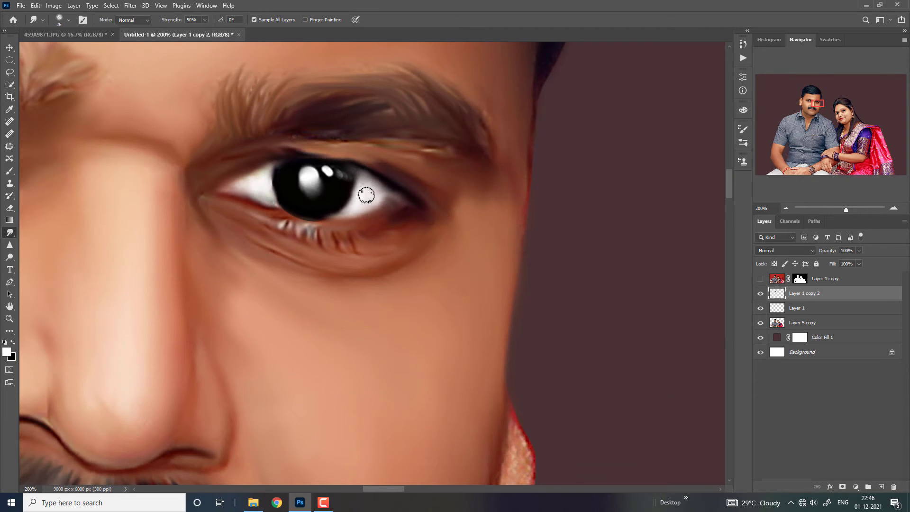
drag(380, 192, 357, 173)
Step: Smear along the upper iris edge with swapped colours, undoing the stray grey smear
key(x)
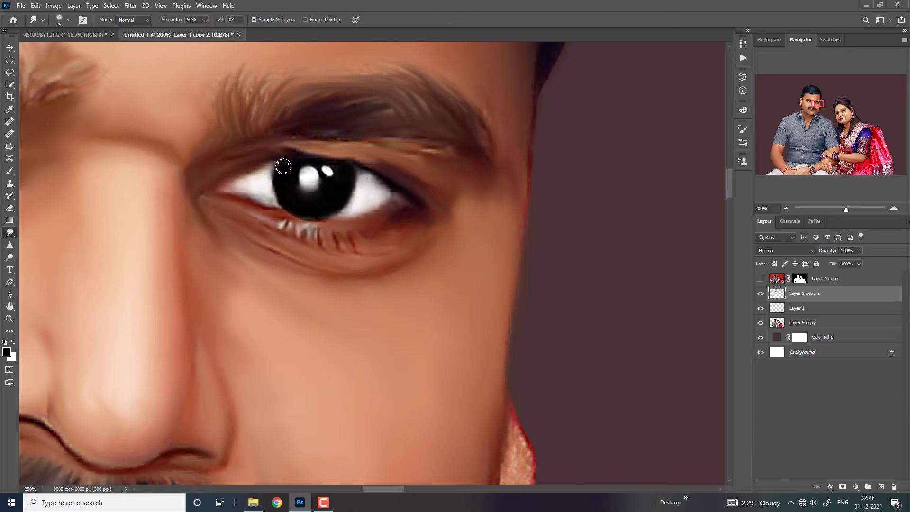
mouse_move(315, 160)
mouse_down()
mouse_move(348, 163)
mouse_move(337, 160)
mouse_move(393, 186)
mouse_move(396, 204)
mouse_move(369, 203)
mouse_move(368, 190)
mouse_up()
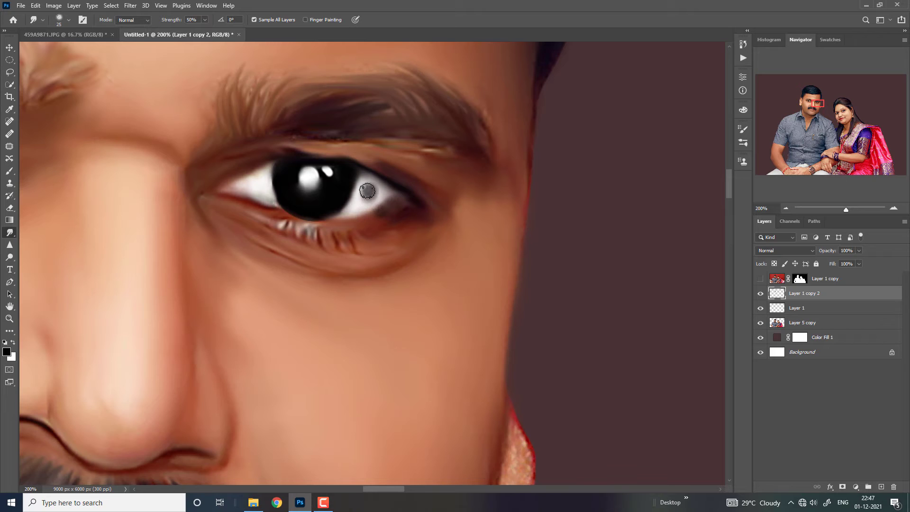
key(ctrl+z)
key(ctrl+z)
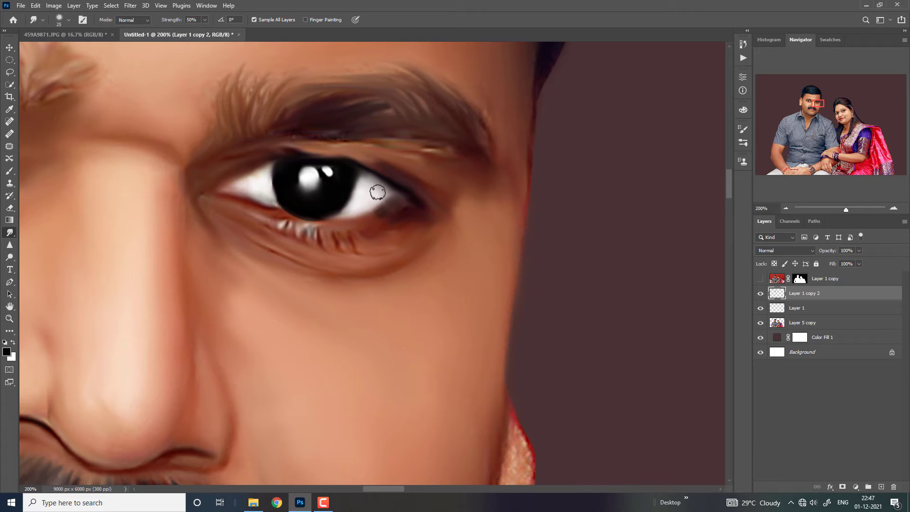
key(x)
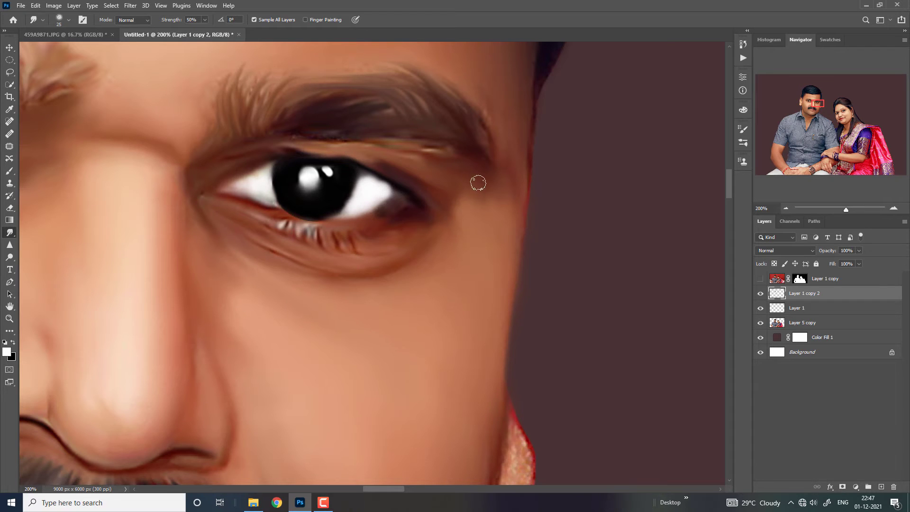
key(ctrl+minus)
key(ctrl+minus)
Step: Smudge the eye white outward into the man's outer right eye corner
scroll(631, 204, down, 2)
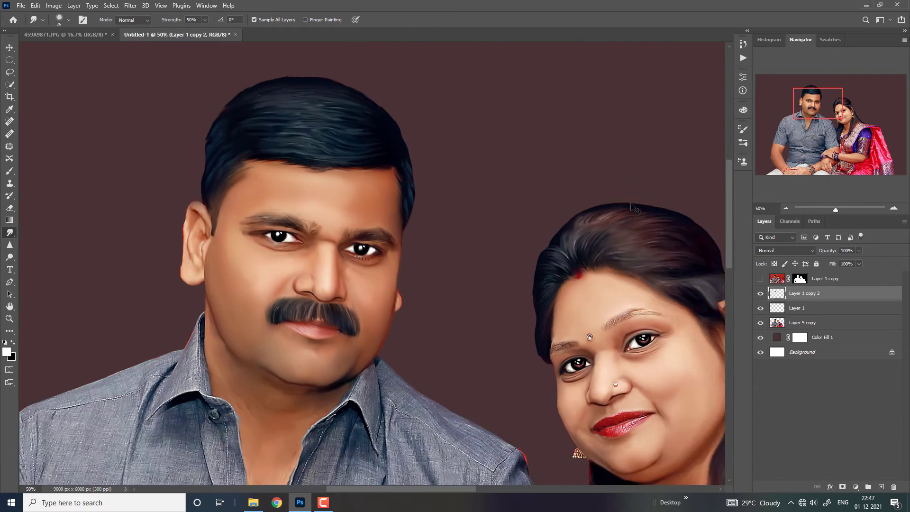
scroll(569, 218, down, 1)
scroll(508, 232, up, 1)
scroll(507, 231, up, 2)
scroll(439, 237, up, 1)
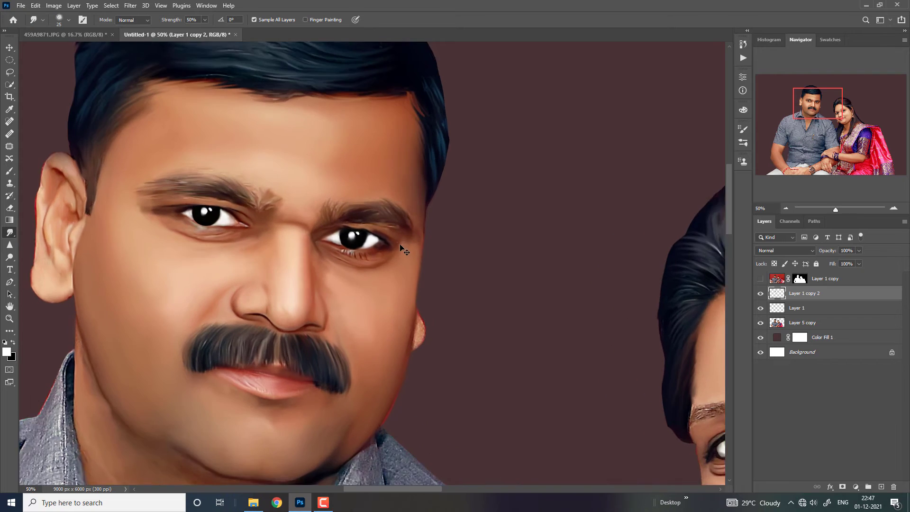
scroll(417, 223, up, 1)
scroll(389, 207, up, 1)
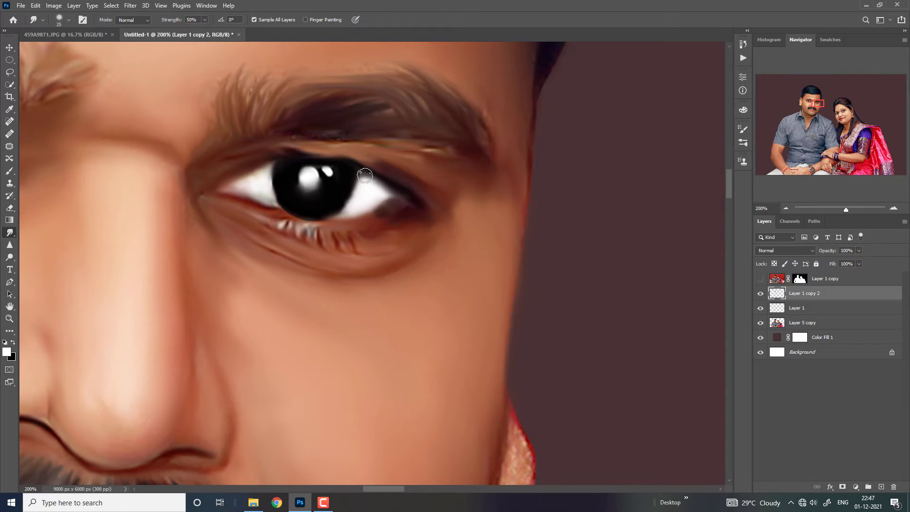
mouse_move(402, 194)
mouse_down()
mouse_move(388, 204)
mouse_move(410, 198)
mouse_up()
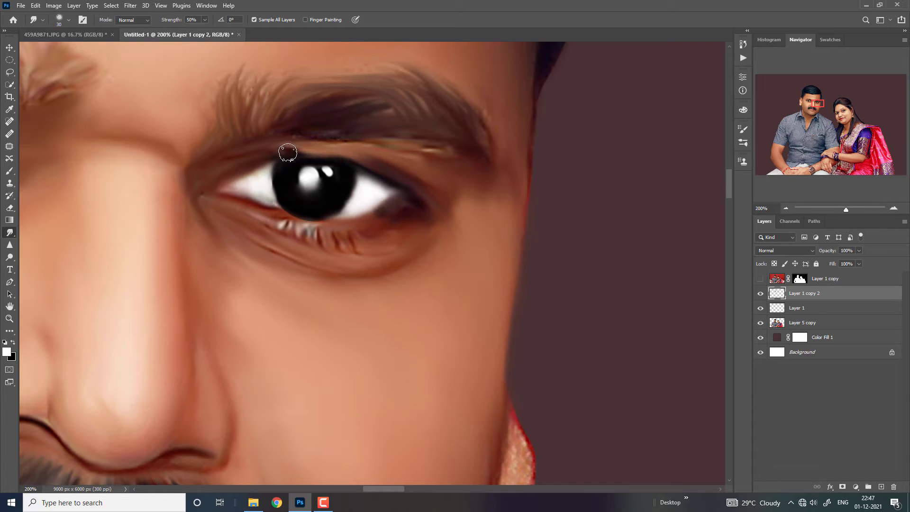
Step: Enlarge the Smudge brush to about 100 and smear the face edge beside the eye
key(bracketright)
key(bracketright)
key(bracketright)
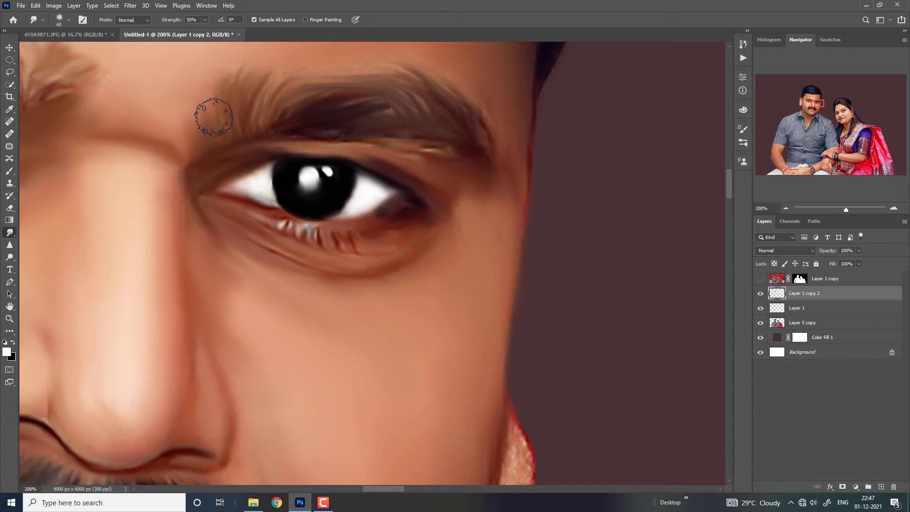
key(ctrl+minus)
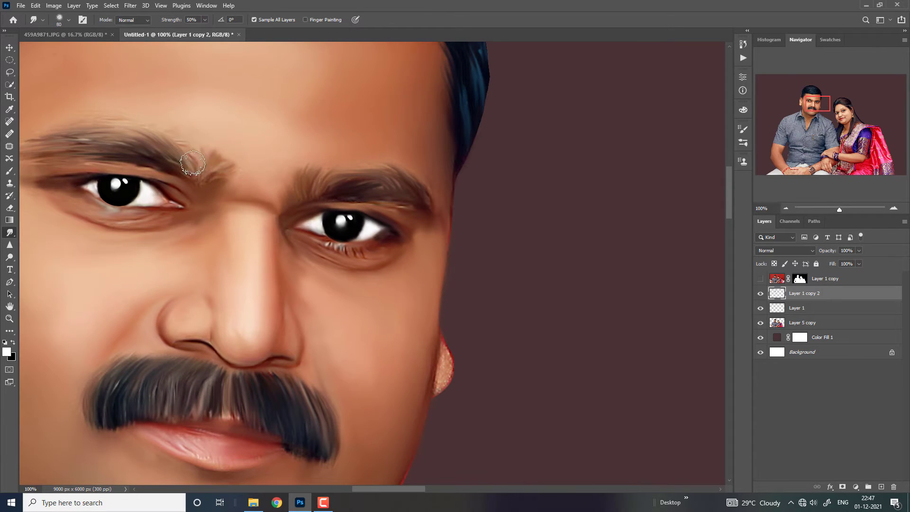
key(bracketright)
key(bracketright)
key(bracketright)
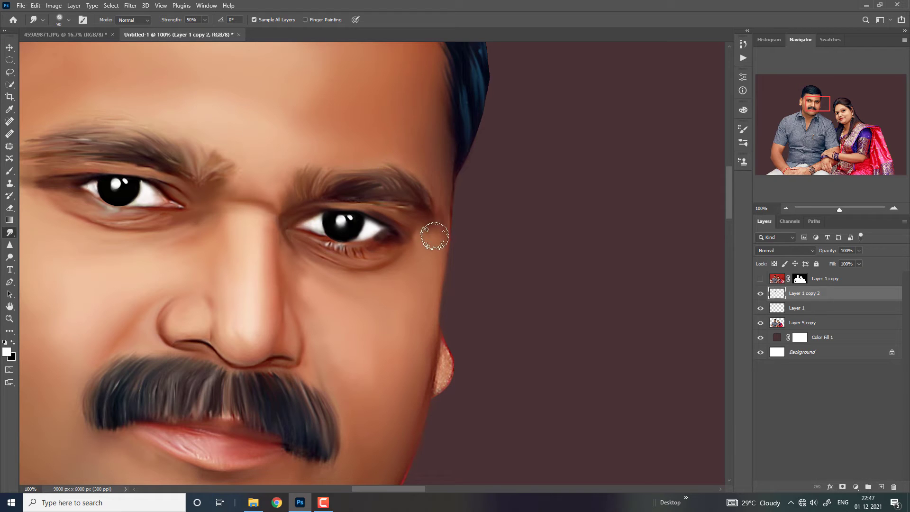
key(bracketleft)
key(bracketright)
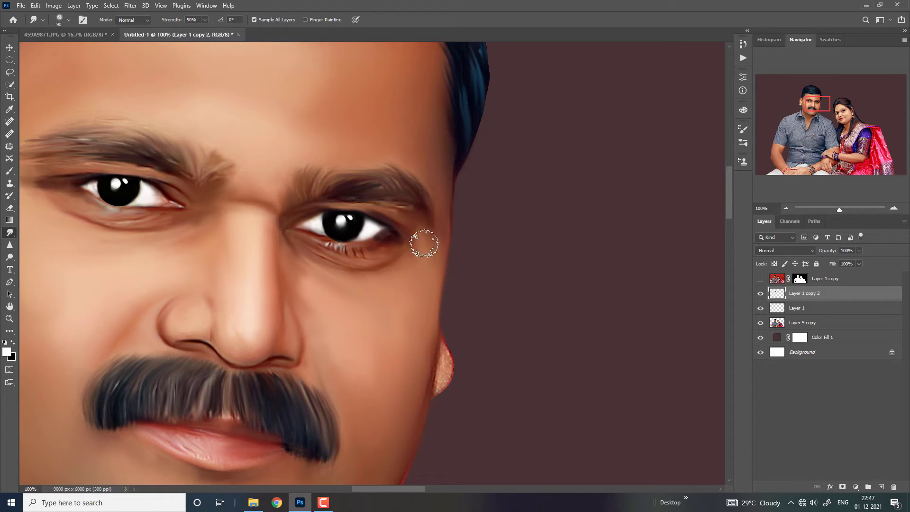
key(bracketright)
key(bracketright)
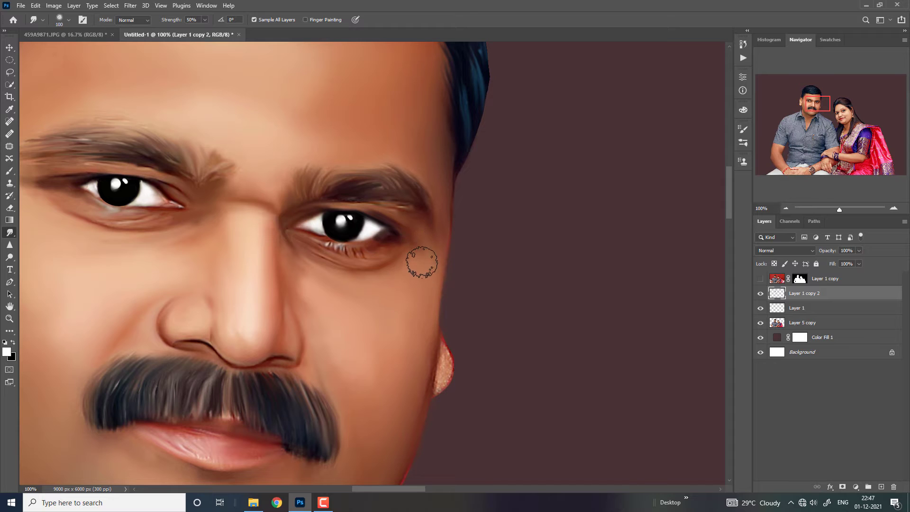
key(bracketleft)
scroll(399, 279, down, 3)
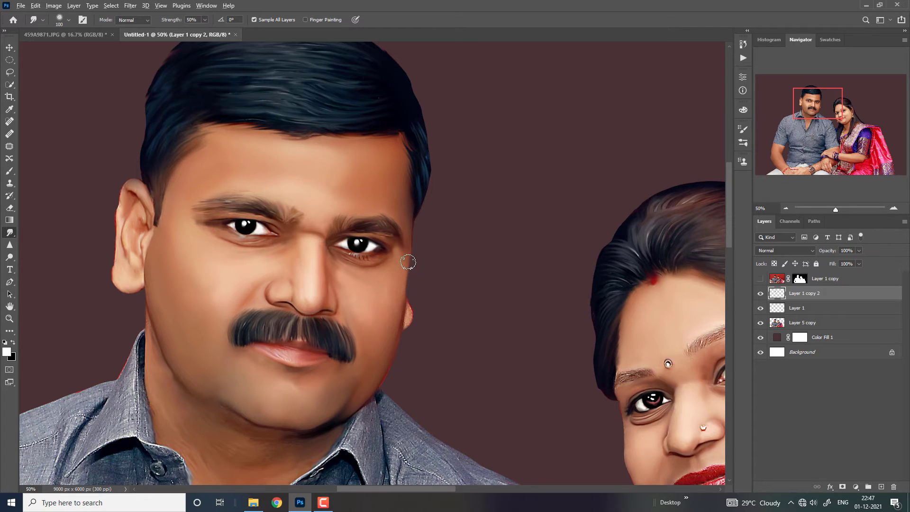
drag(409, 262, 398, 247)
key(ctrl+minus)
key(ctrl+minus)
key(ctrl+minus)
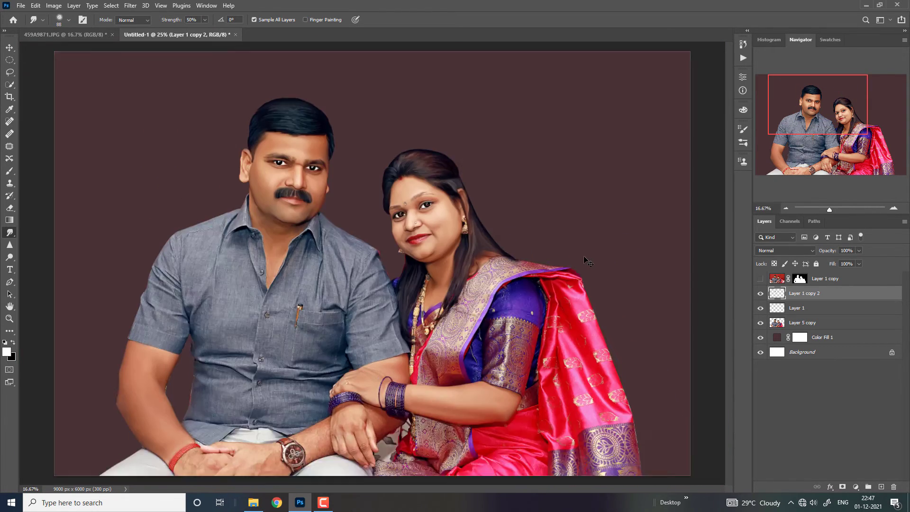
Step: Zoom in on the woman and smudge both eyebrows, smearing the right brow's inner end downward
key(ctrl+plus)
key(ctrl+plus)
key(ctrl+plus)
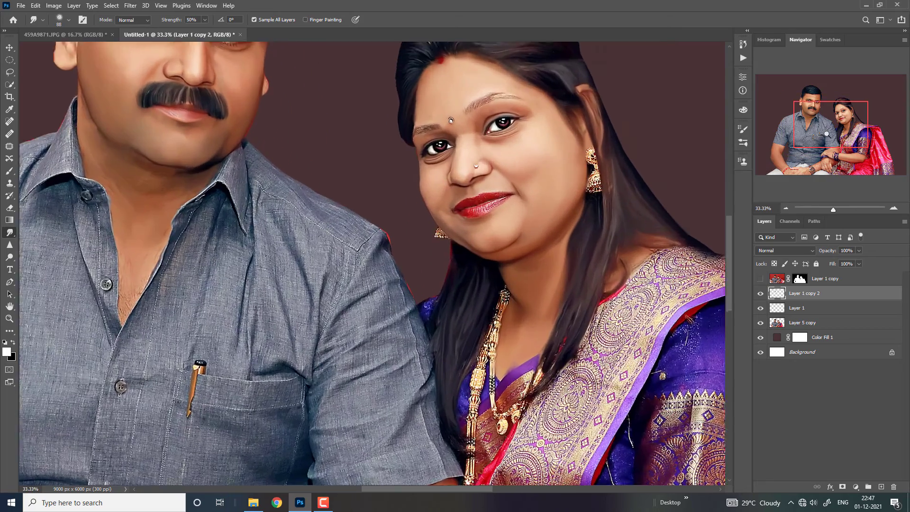
key(ctrl+plus)
drag(833, 131, 839, 116)
key(ctrl+plus)
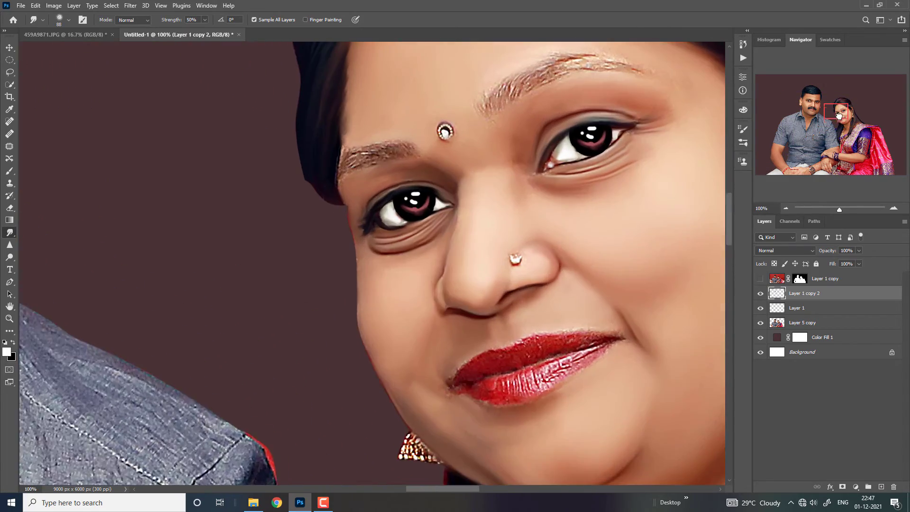
key(ctrl+plus)
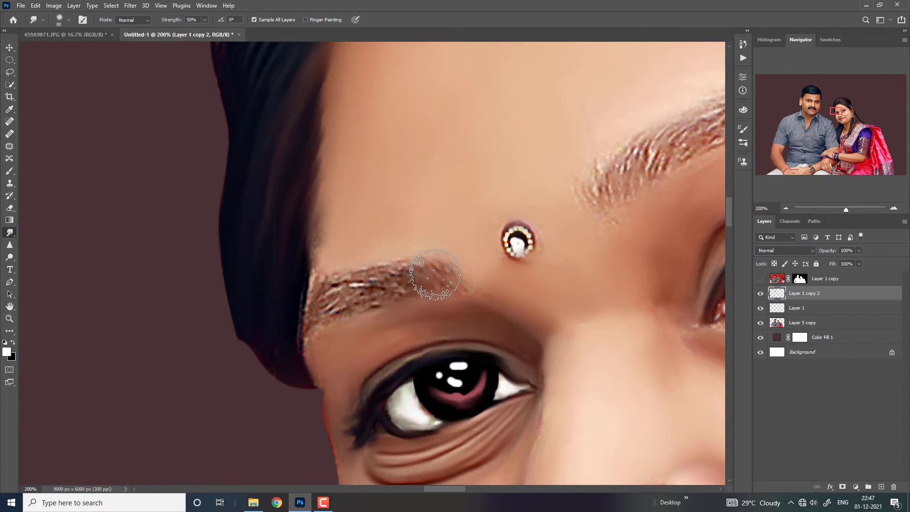
mouse_move(408, 274)
mouse_down()
mouse_move(338, 299)
mouse_move(345, 289)
mouse_up()
mouse_move(553, 158)
mouse_down()
mouse_move(436, 258)
mouse_move(426, 248)
mouse_move(407, 269)
mouse_move(462, 236)
mouse_move(443, 223)
mouse_move(486, 222)
mouse_move(569, 179)
mouse_move(610, 176)
mouse_move(508, 193)
mouse_move(541, 200)
mouse_move(584, 199)
mouse_move(569, 179)
mouse_move(577, 166)
mouse_move(478, 161)
mouse_up()
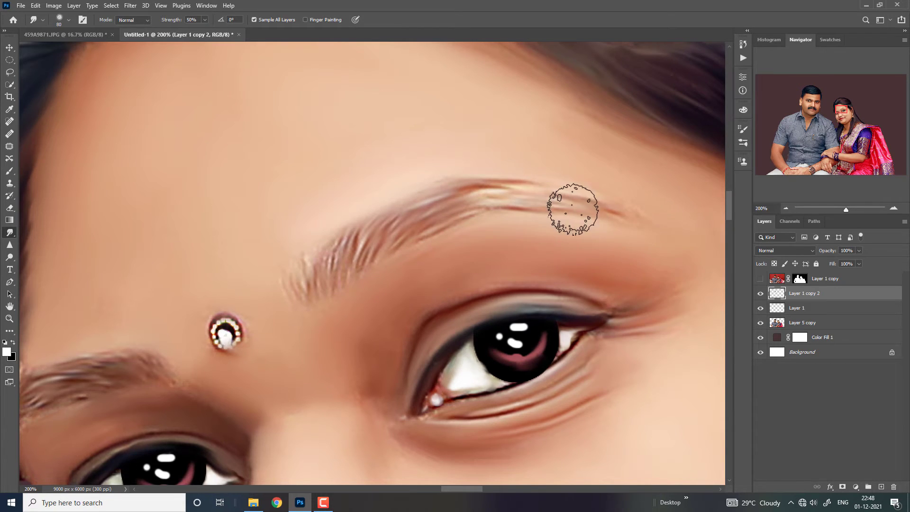
mouse_move(413, 235)
mouse_down()
mouse_move(355, 264)
mouse_move(346, 308)
mouse_move(315, 294)
mouse_up()
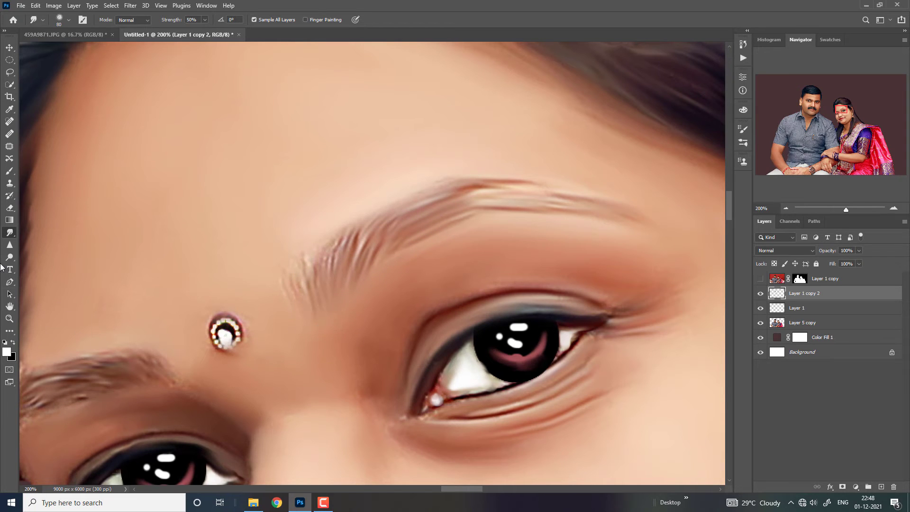
Step: Load the Triangle - Dots preset at size 15, raise strength, and streak the eyebrow into fine strands
click(68, 19)
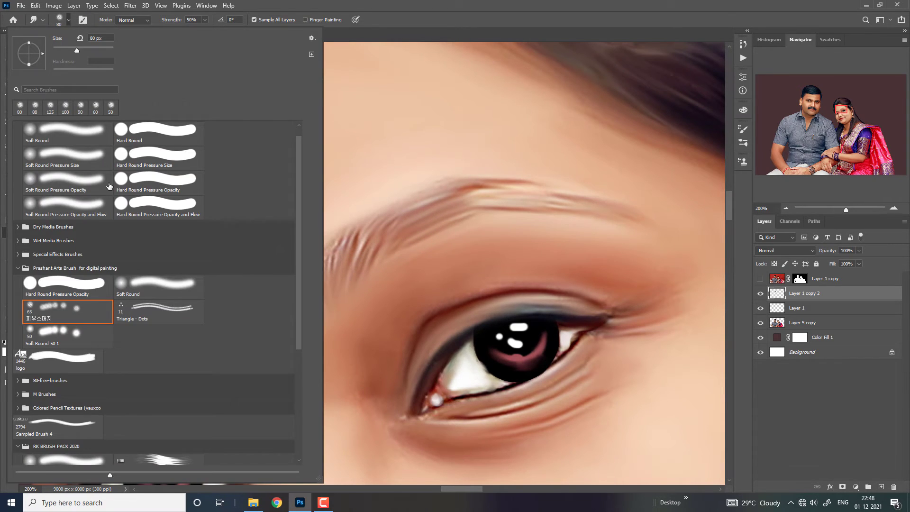
click(143, 307)
key(Return)
key(ctrl+plus)
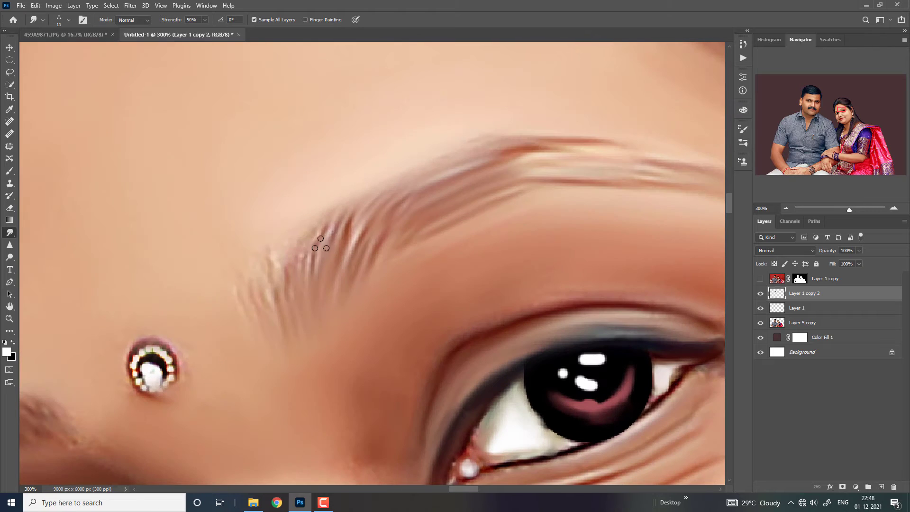
key(bracketright)
mouse_move(171, 23)
mouse_down()
mouse_move(181, 26)
mouse_move(165, 23)
mouse_up()
drag(316, 228, 317, 311)
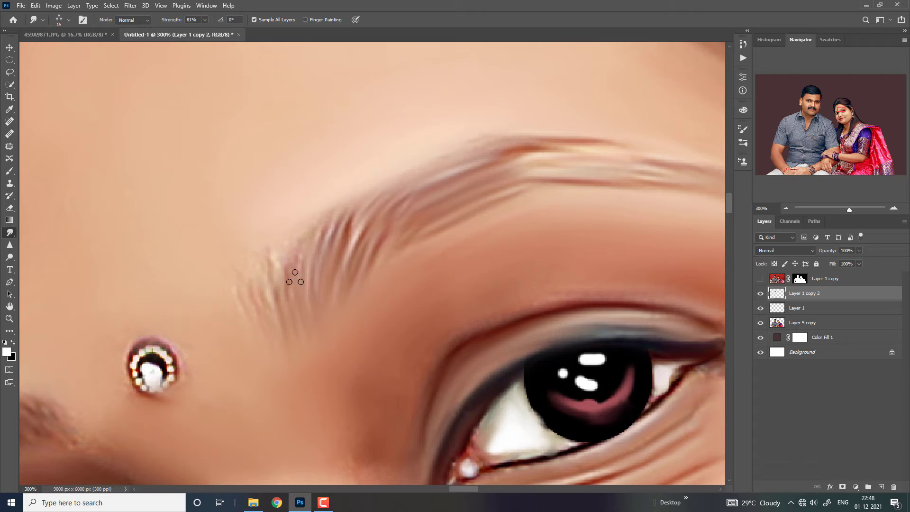
drag(294, 273, 313, 305)
Step: Sample brown from the eyebrow, add dark hair marks, and blend them into the skin below
key(b)
alt+click(349, 230)
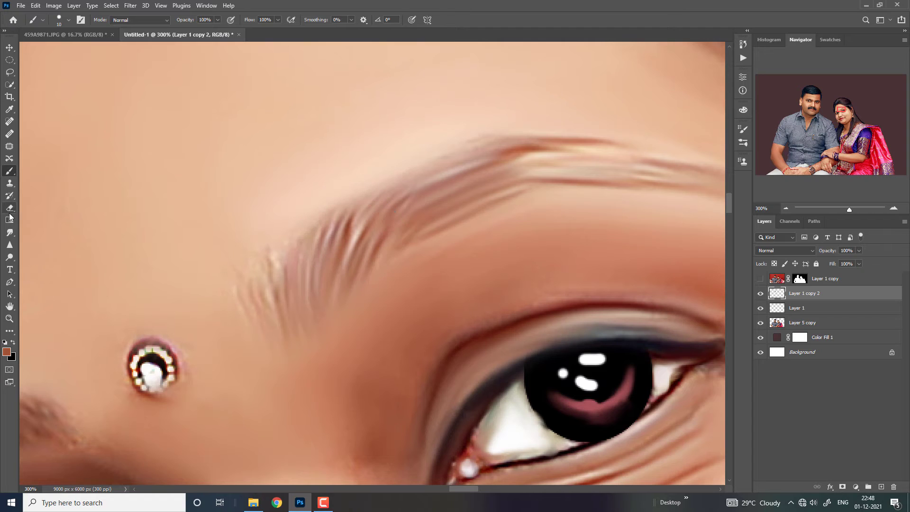
click(9, 232)
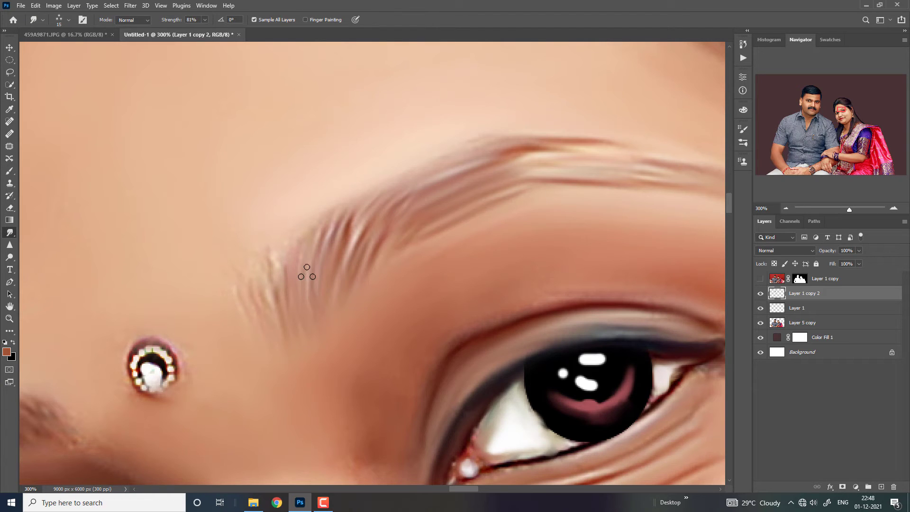
drag(304, 271, 312, 284)
mouse_move(309, 240)
mouse_down()
mouse_move(305, 264)
mouse_move(319, 305)
mouse_move(315, 311)
mouse_move(289, 290)
mouse_up()
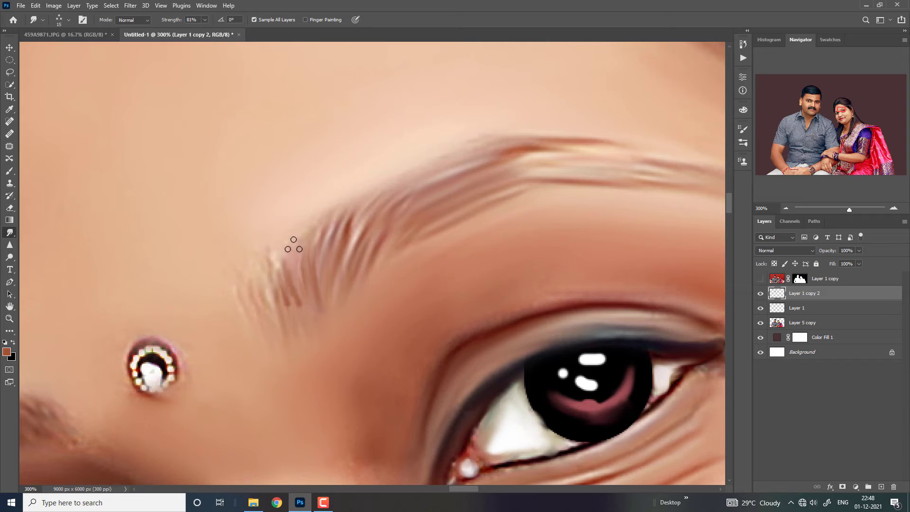
mouse_move(292, 240)
mouse_down()
mouse_move(301, 321)
mouse_move(279, 321)
mouse_move(260, 297)
mouse_move(281, 328)
mouse_up()
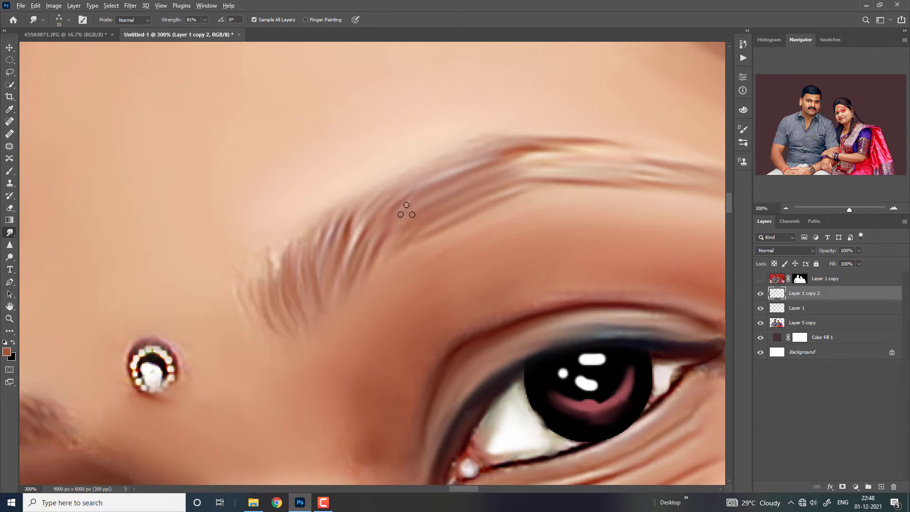
Step: Smear the eyebrow hairs into soft strokes along its length and soften its upper edge
drag(403, 209, 475, 184)
mouse_move(421, 220)
mouse_down()
mouse_move(412, 232)
mouse_move(499, 177)
mouse_move(448, 208)
mouse_move(463, 201)
mouse_move(482, 163)
mouse_move(424, 220)
mouse_move(468, 169)
mouse_move(434, 196)
mouse_move(426, 223)
mouse_move(549, 179)
mouse_move(581, 157)
mouse_move(528, 157)
mouse_move(408, 223)
mouse_move(415, 167)
mouse_move(356, 218)
mouse_move(421, 170)
mouse_move(525, 137)
mouse_move(634, 156)
mouse_move(545, 173)
mouse_move(512, 195)
mouse_up()
mouse_move(590, 182)
mouse_down()
mouse_move(435, 223)
mouse_move(392, 246)
mouse_move(368, 280)
mouse_up()
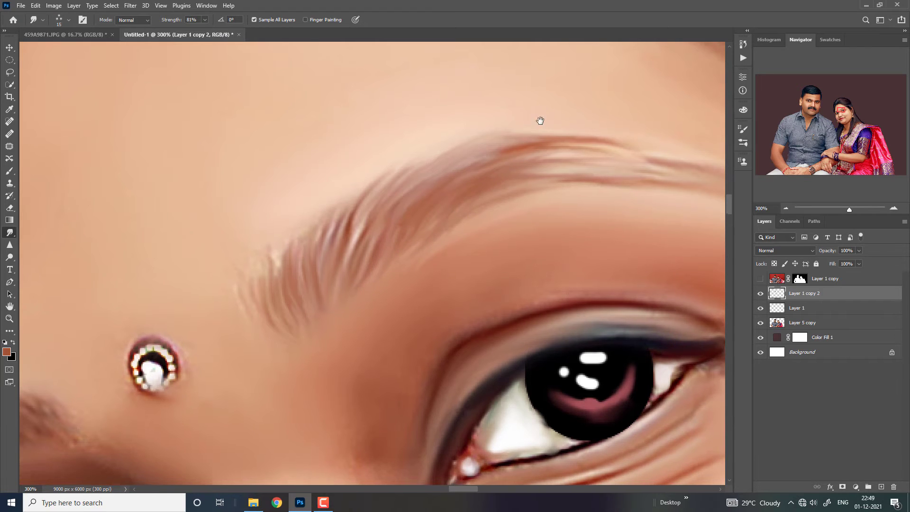
drag(324, 237, 400, 128)
mouse_move(417, 92)
mouse_down()
mouse_move(346, 177)
mouse_move(390, 118)
mouse_move(446, 73)
mouse_up()
Step: Smudge the woman's right-hand eyebrow further into smooth hair streaks
key(ctrl+minus)
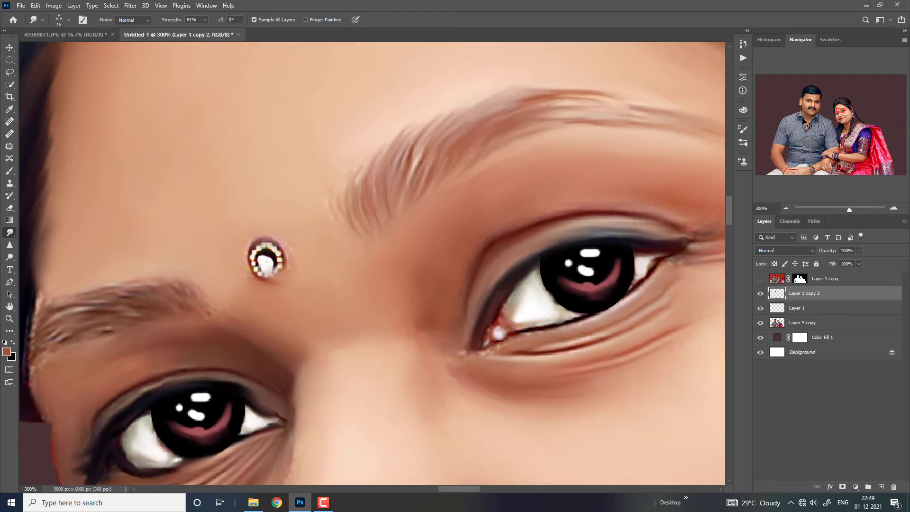
key(ctrl+minus)
key(ctrl+minus)
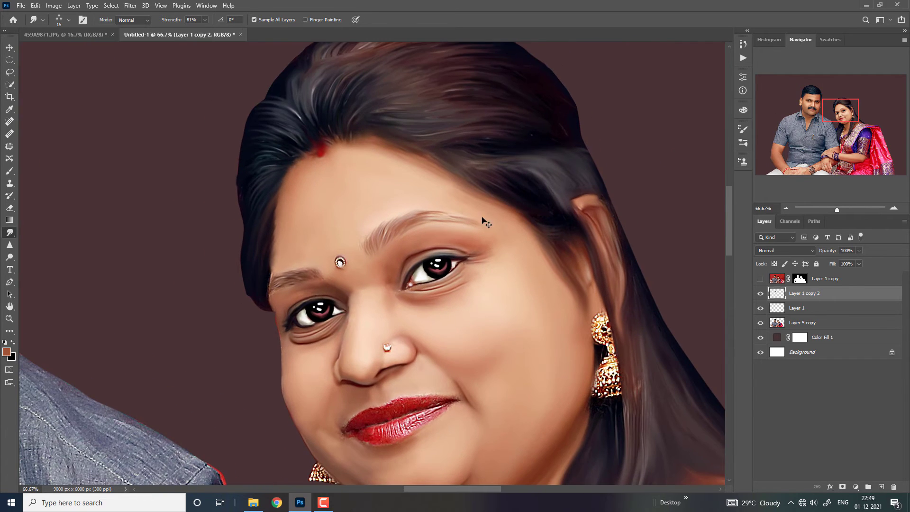
key(ctrl+plus)
key(ctrl+plus)
mouse_move(587, 113)
mouse_down()
mouse_move(590, 127)
mouse_move(596, 122)
mouse_move(561, 123)
mouse_move(626, 123)
mouse_move(636, 134)
mouse_move(593, 121)
mouse_move(537, 121)
mouse_up()
mouse_move(614, 128)
mouse_down()
mouse_move(496, 122)
mouse_move(603, 114)
mouse_up()
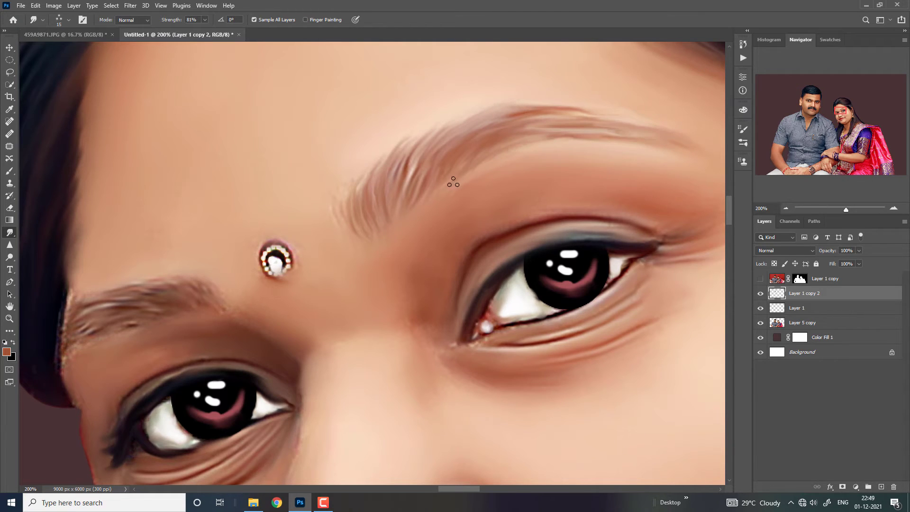
Step: Smooth the left-hand eyebrow's top, lower part and ends, blending the hair edge in
mouse_move(403, 250)
mouse_down()
mouse_move(503, 116)
mouse_move(548, 180)
mouse_up()
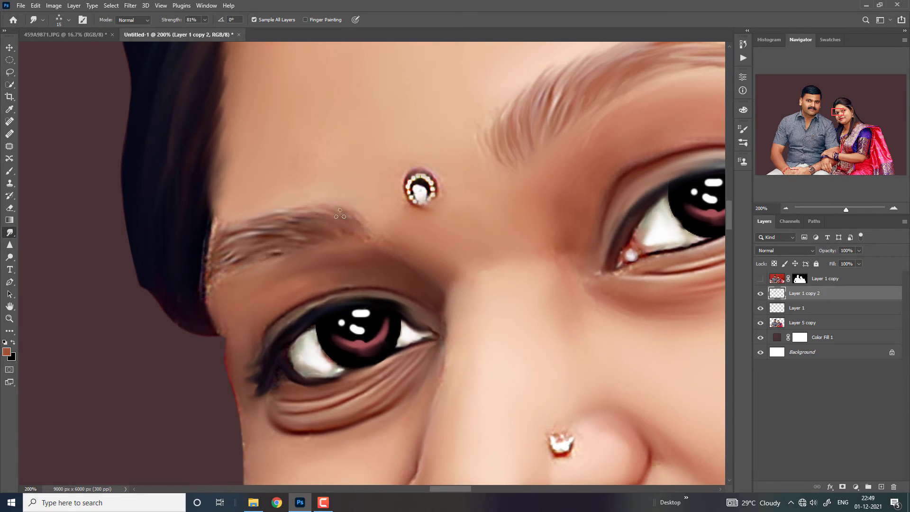
drag(324, 225, 435, 189)
drag(356, 189, 462, 196)
mouse_move(379, 199)
mouse_down()
mouse_move(415, 206)
mouse_move(361, 212)
mouse_move(342, 230)
mouse_move(379, 221)
mouse_move(327, 235)
mouse_move(365, 206)
mouse_up()
mouse_move(318, 228)
mouse_down()
mouse_move(362, 201)
mouse_move(339, 186)
mouse_move(322, 219)
mouse_up()
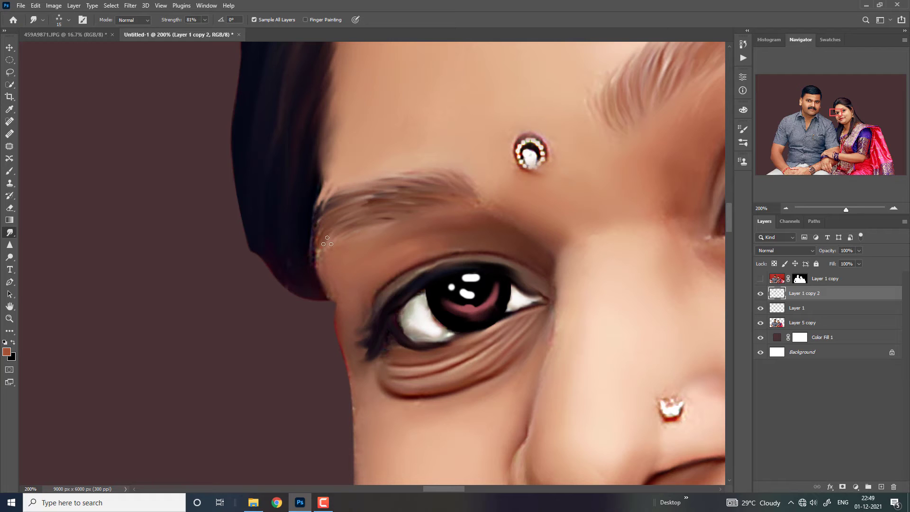
drag(321, 261, 334, 234)
mouse_move(460, 201)
mouse_down()
mouse_move(491, 199)
mouse_move(445, 177)
mouse_up()
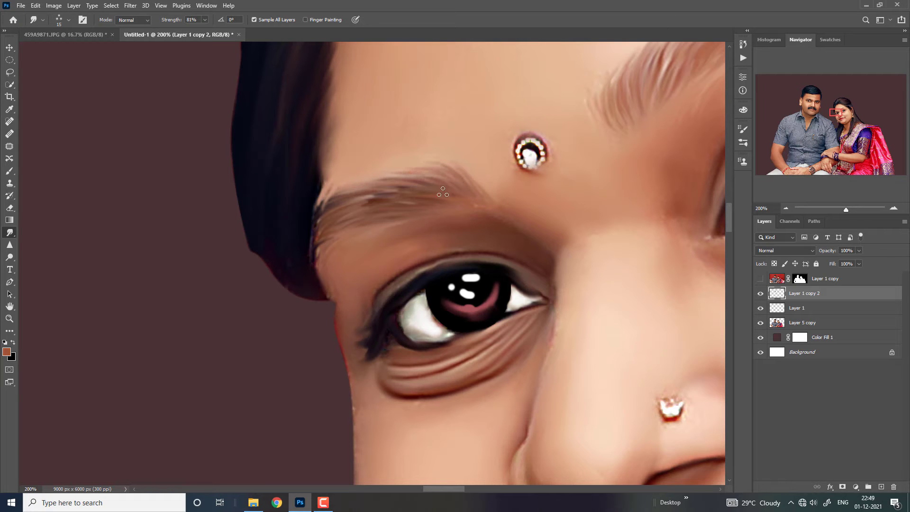
Step: With a size 10-15 brush, extend the eyeliner into a longer wing and add upper-lid lash strokes
key(ctrl+minus)
key(ctrl+minus)
key(ctrl+plus)
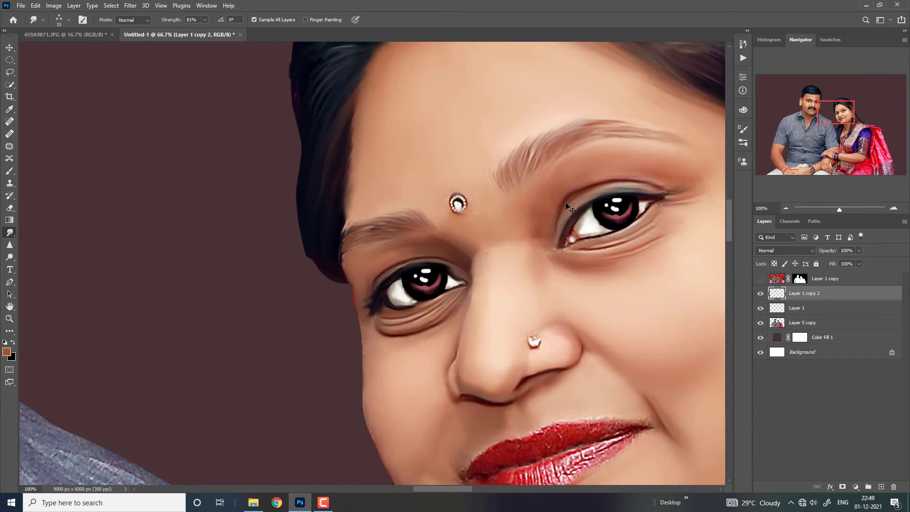
key(ctrl+plus)
key(bracketleft)
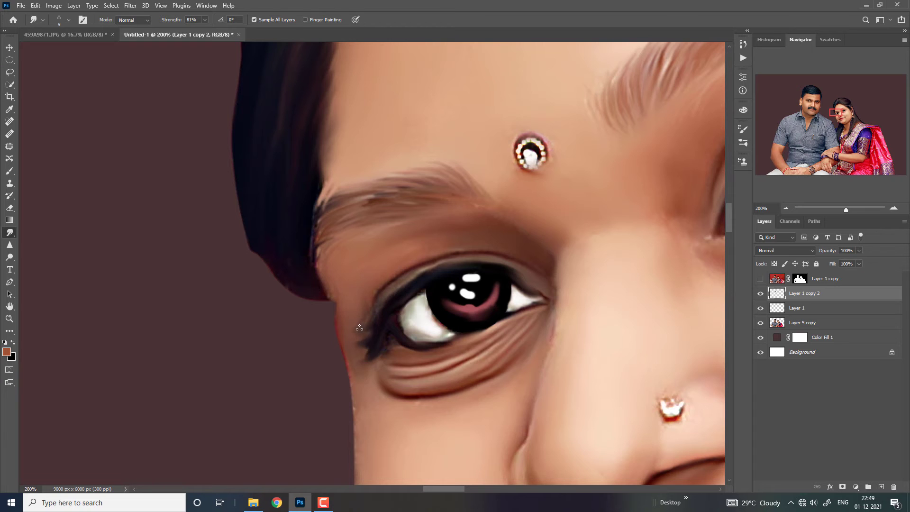
drag(635, 192, 254, 234)
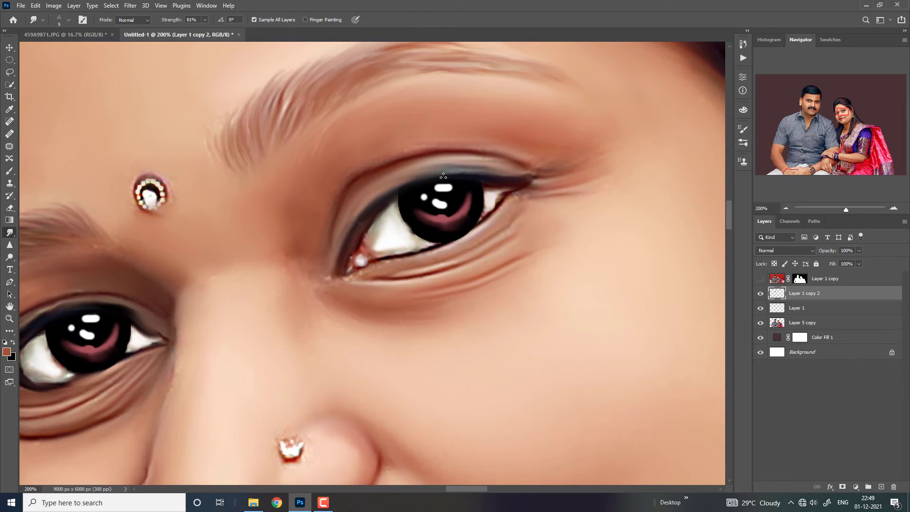
drag(460, 178, 516, 181)
mouse_move(521, 165)
mouse_down()
mouse_move(503, 174)
mouse_move(488, 161)
mouse_up()
key(bracketright)
mouse_move(480, 174)
mouse_down()
mouse_move(460, 163)
mouse_move(488, 175)
mouse_move(536, 161)
mouse_up()
key(ctrl+minus)
key(ctrl+minus)
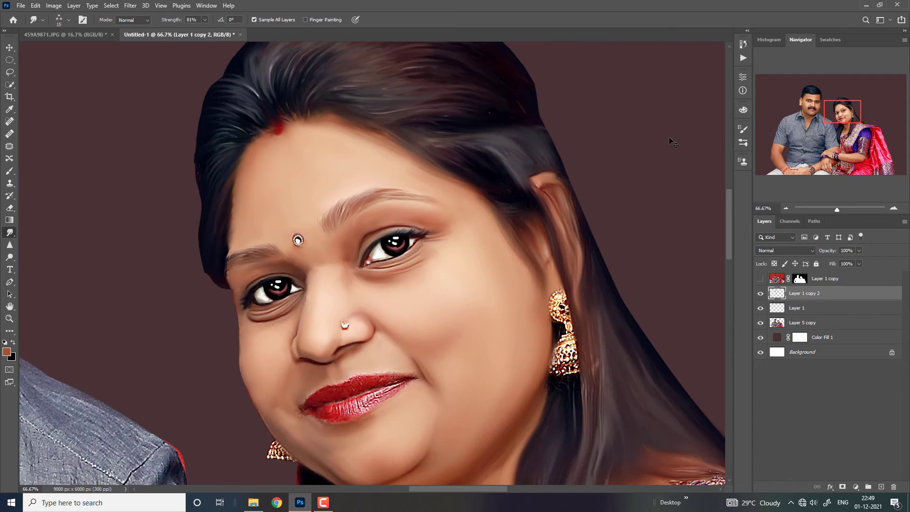
Step: Smudge eyelash strands at the corner of the woman's left-hand eye
key(ctrl+plus)
key(ctrl+plus)
key(ctrl+plus)
drag(214, 305, 542, 116)
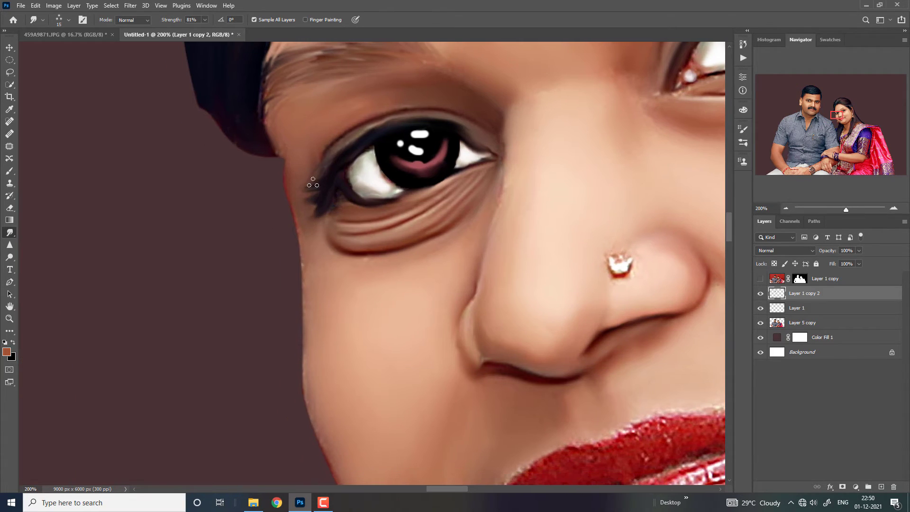
drag(334, 173, 294, 216)
drag(318, 174, 291, 199)
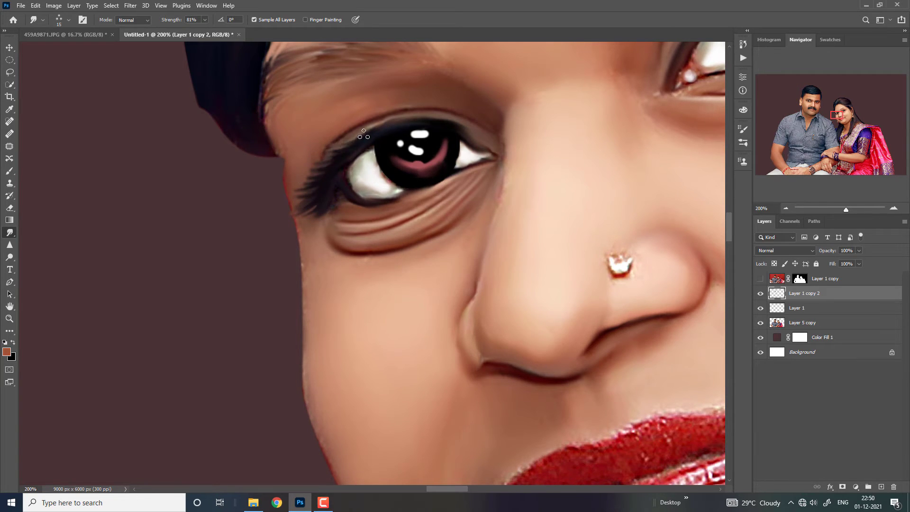
Step: With a 45 px brush, blend the hairline above the eyebrow and pull hair strands down the cheek
key(ctrl+minus)
key(ctrl+minus)
key(ctrl+minus)
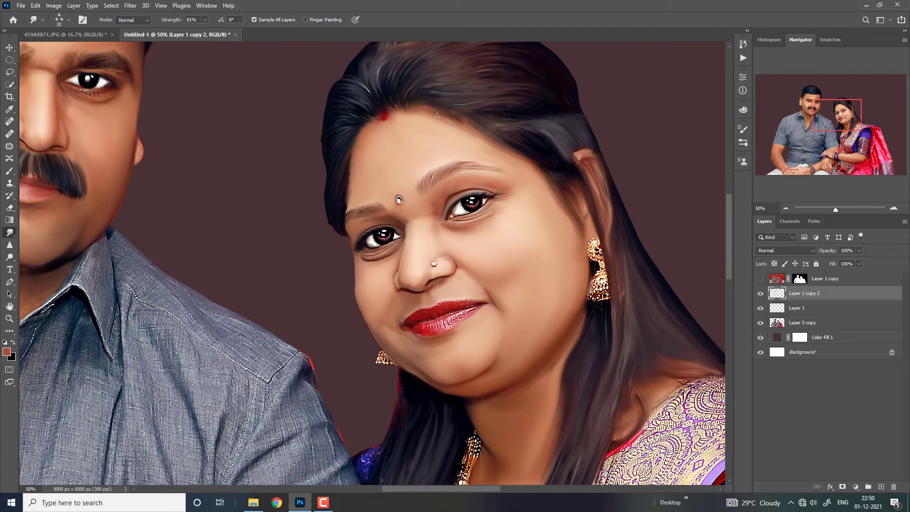
key(bracketright)
key(bracketright)
drag(547, 188, 498, 141)
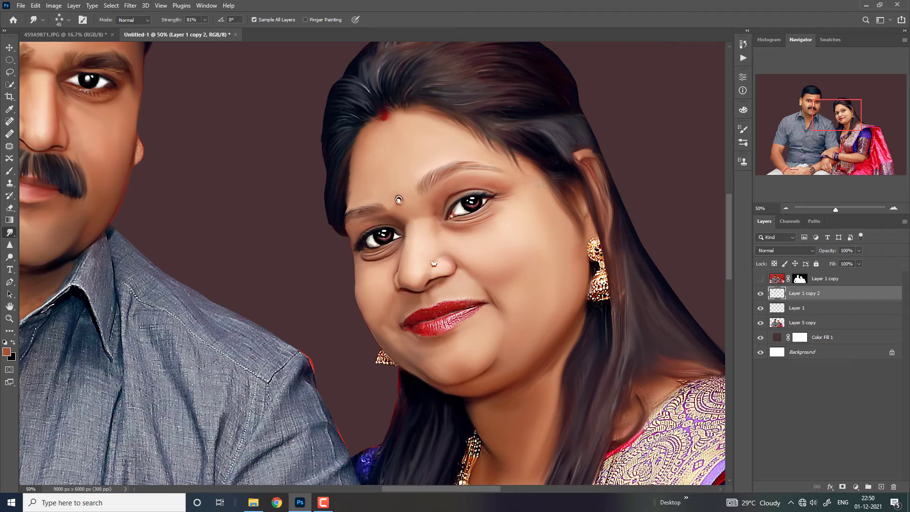
drag(552, 186, 528, 156)
mouse_move(562, 212)
mouse_down()
mouse_move(529, 161)
mouse_move(570, 226)
mouse_up()
drag(555, 180, 575, 250)
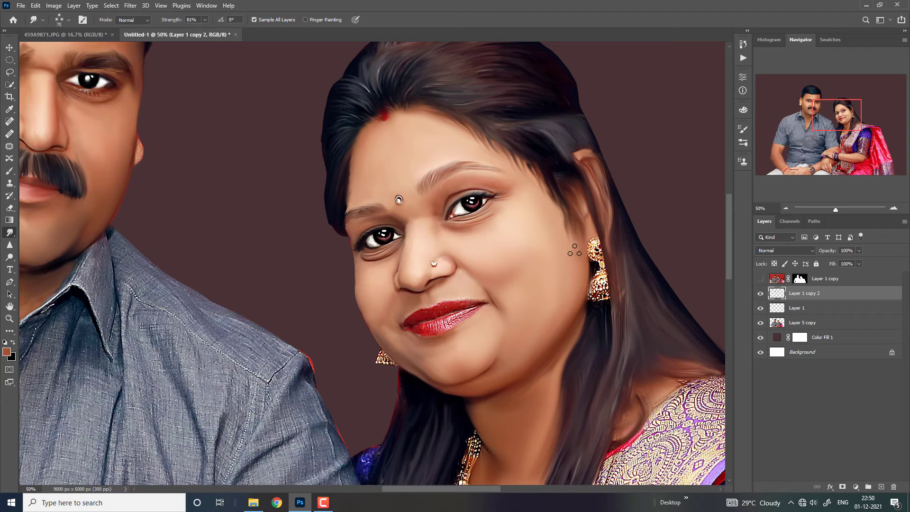
drag(564, 208, 578, 261)
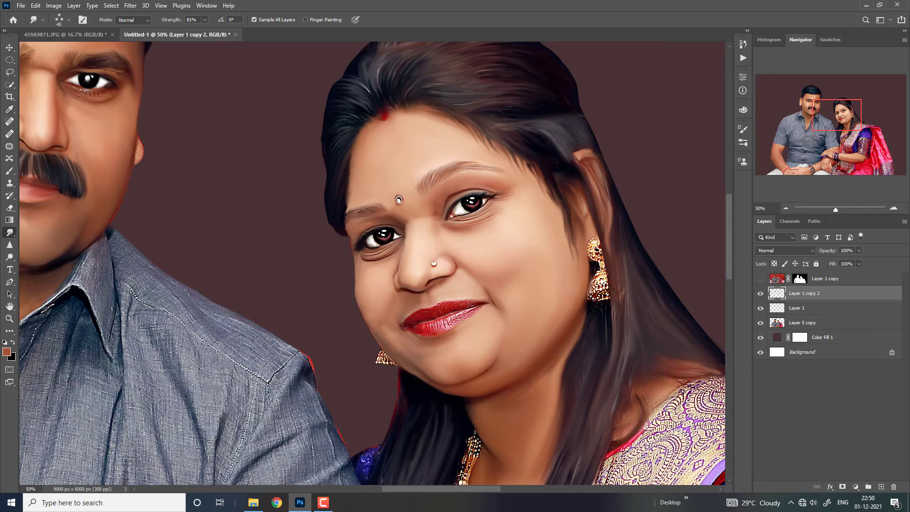
Step: Zoom out to view the whole image and select the Color Fill 1 layer
key(ctrl+minus)
key(ctrl+minus)
key(ctrl+minus)
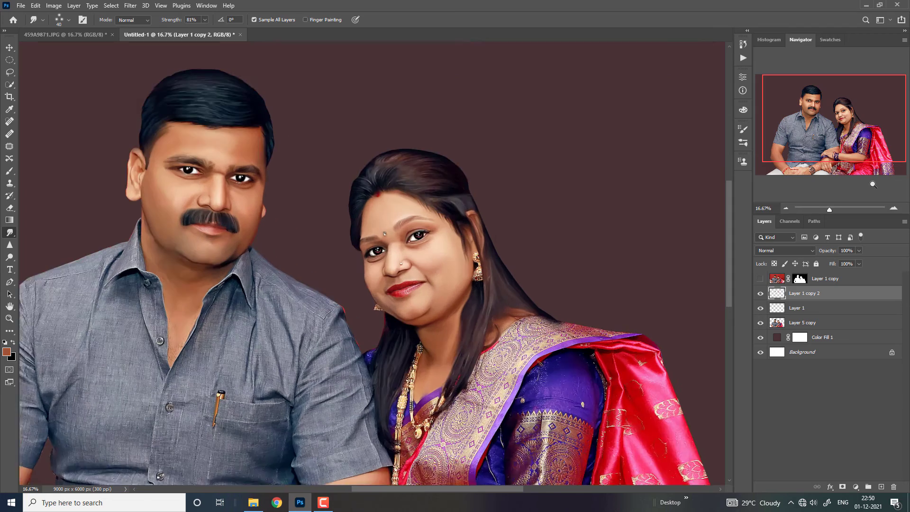
key(ctrl+plus)
key(ctrl+plus)
drag(846, 110, 823, 105)
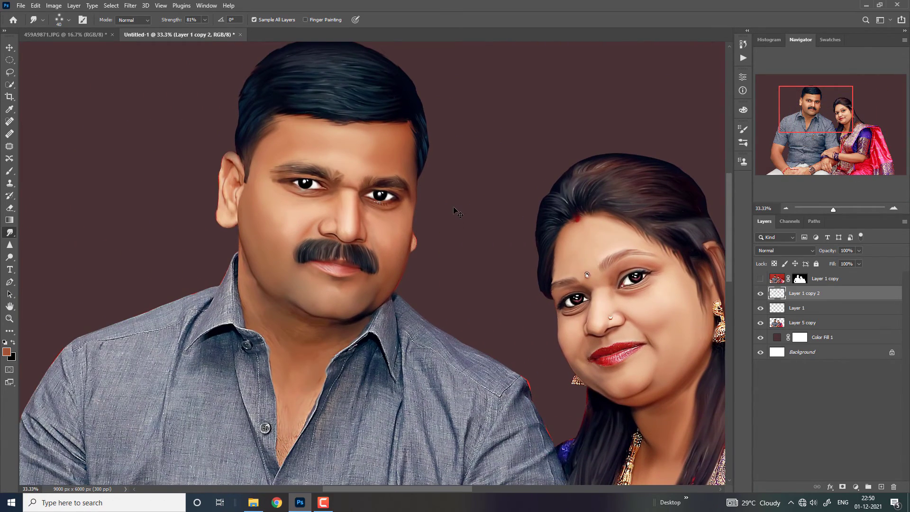
key(ctrl+minus)
key(ctrl+minus)
key(ctrl+minus)
key(ctrl+minus)
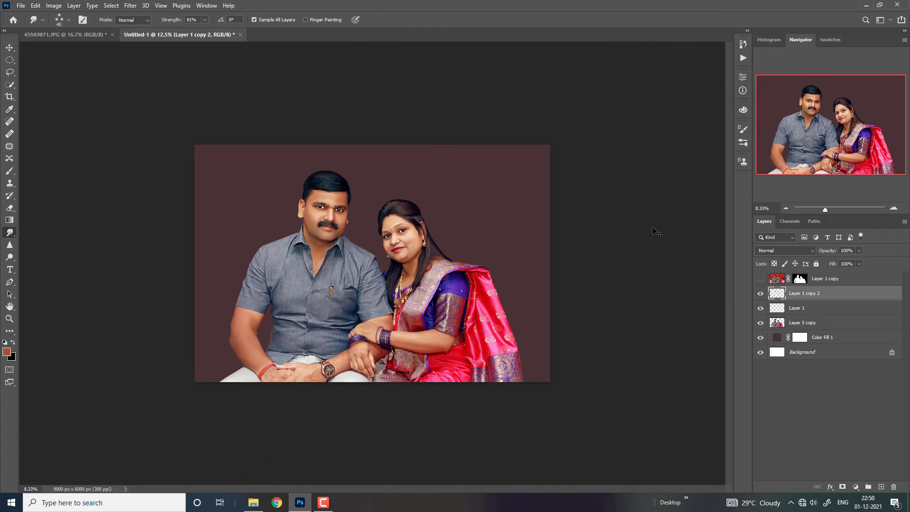
key(ctrl+plus)
click(800, 324)
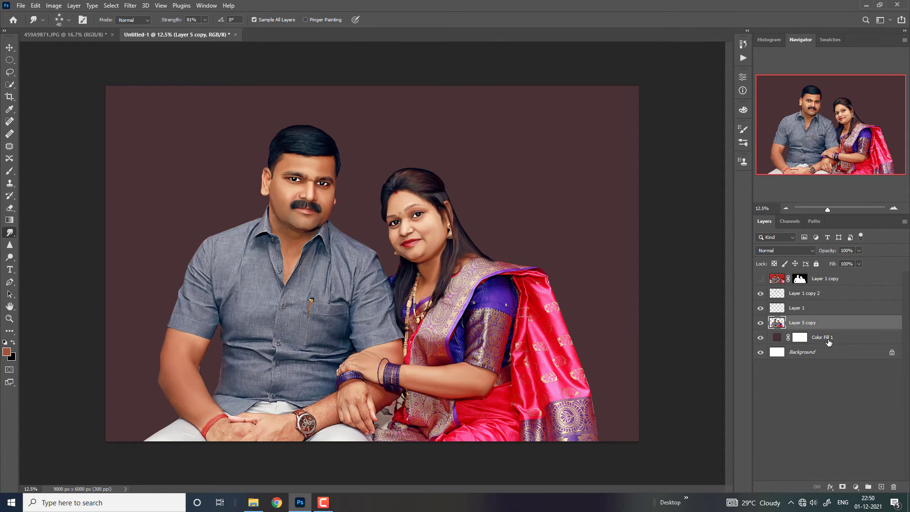
click(826, 340)
Step: Add a new layer and set up a large soft round brush with the colour swatches shown
click(879, 485)
key(b)
click(59, 19)
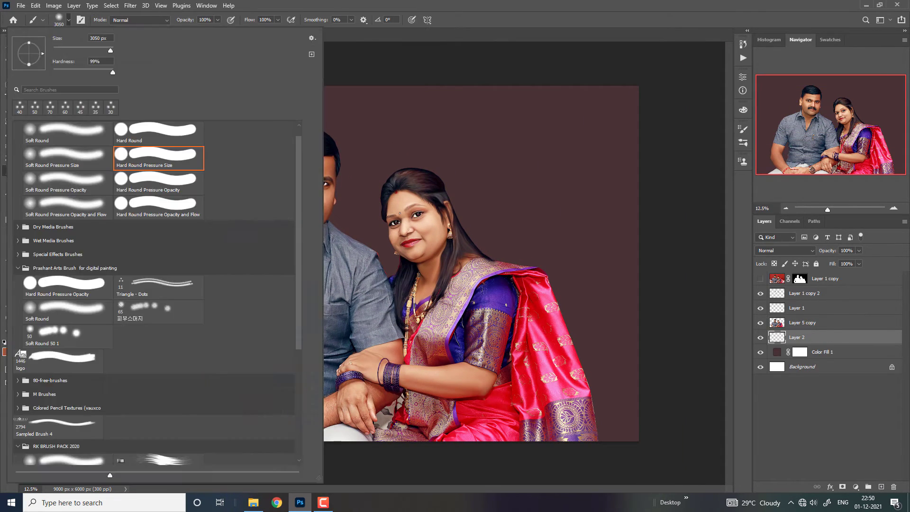
click(830, 39)
click(884, 139)
click(360, 142)
click(827, 84)
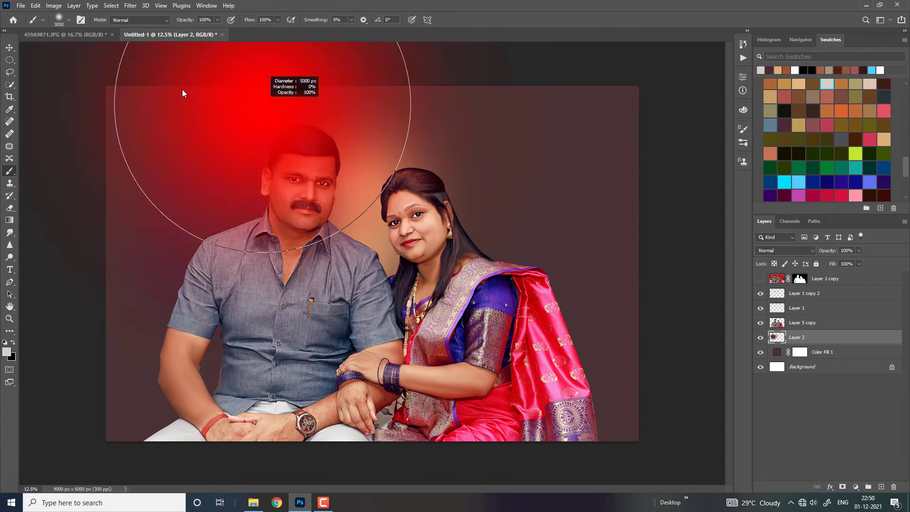
Step: Paint light grey, orange, salmon pink and golden glows around the couple
drag(183, 91, 143, 227)
click(812, 97)
scroll(828, 143, down, 5)
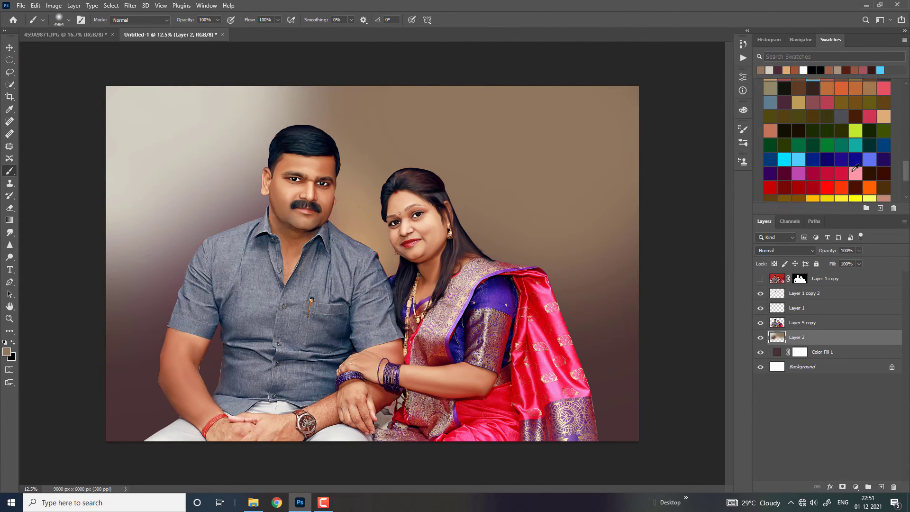
click(870, 150)
click(517, 223)
scroll(828, 142, down, 1)
click(856, 191)
click(575, 280)
click(814, 191)
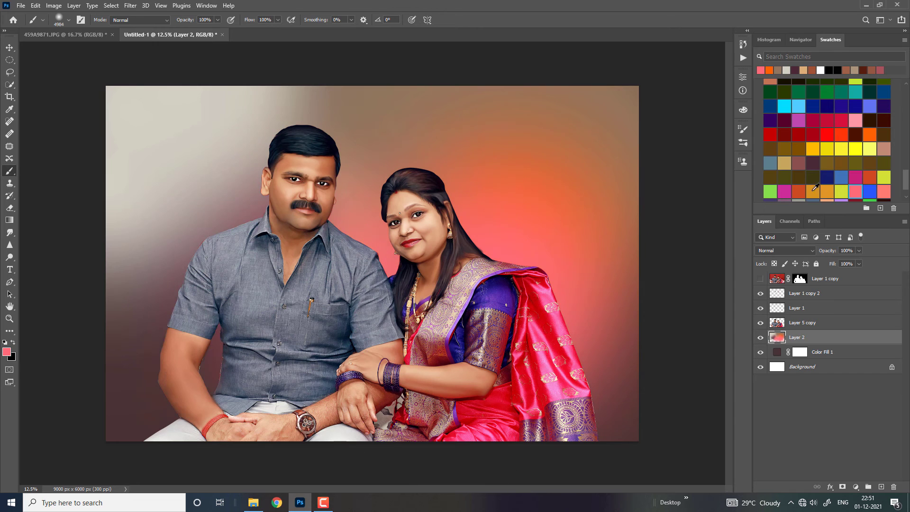
click(142, 342)
Step: Add lavender, purple and dusky mauve glows at the lower right, top right and top left
scroll(828, 142, down, 1)
click(828, 180)
click(785, 195)
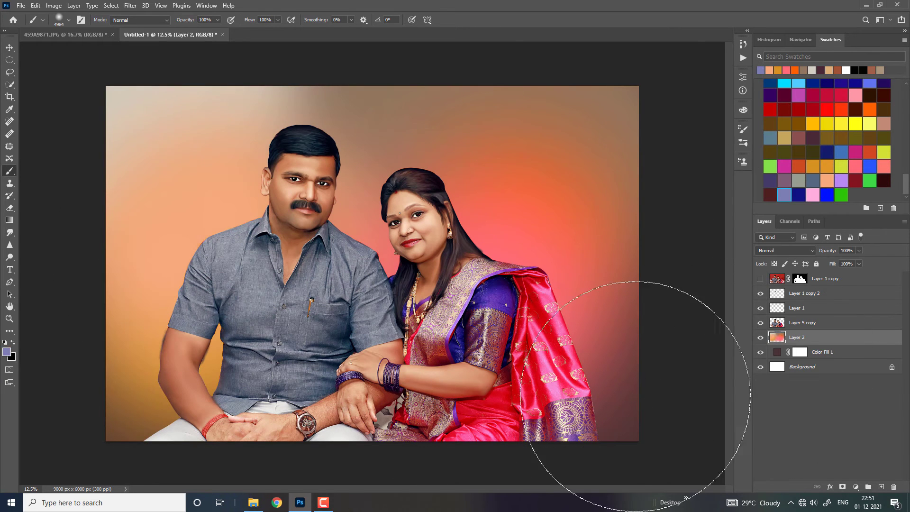
click(617, 360)
click(841, 180)
click(607, 119)
click(799, 137)
click(156, 114)
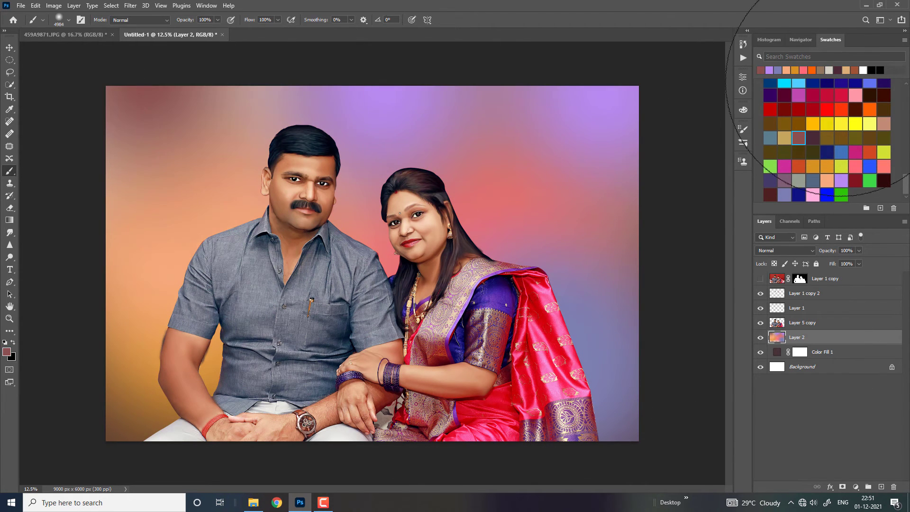
Step: Paint dark maroon, blue-grey and yellow-orange patches, then hide Layer 1 and Layer 1 copy 2
click(828, 181)
click(771, 194)
click(659, 246)
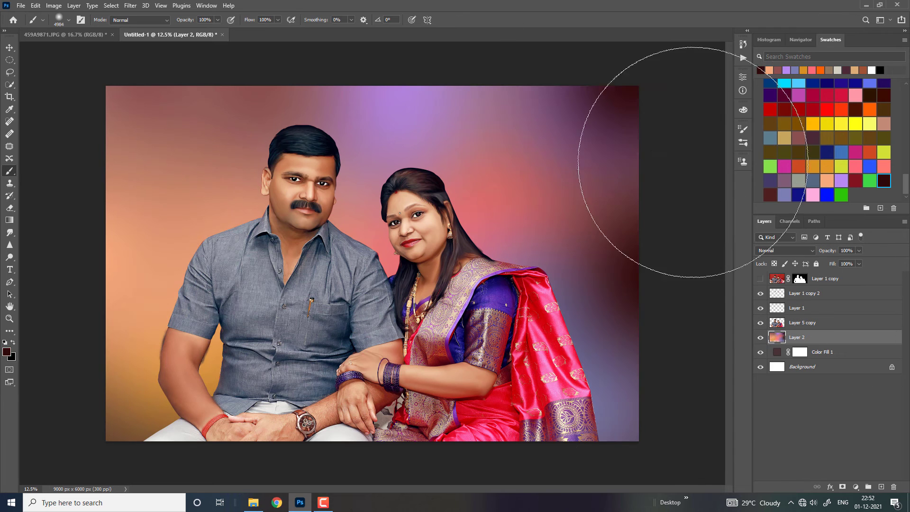
click(670, 159)
click(813, 180)
click(68, 351)
click(137, 124)
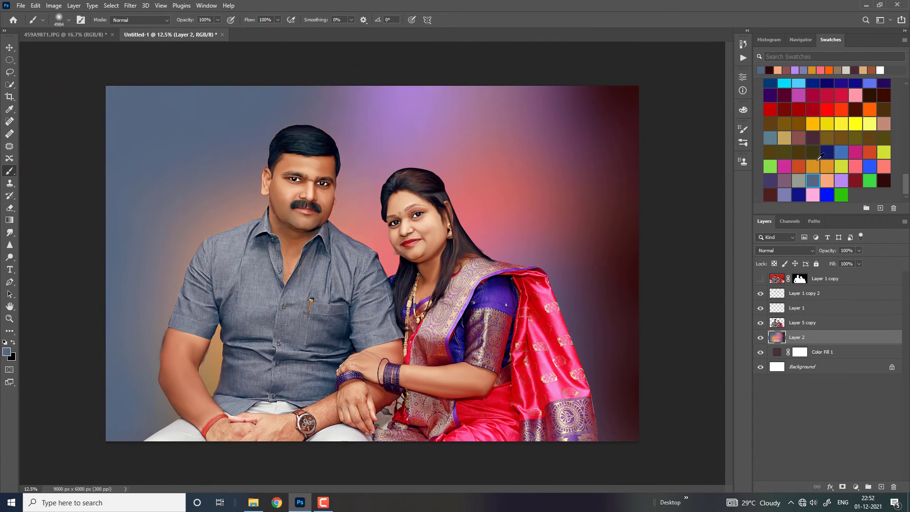
click(813, 166)
click(213, 228)
click(761, 323)
drag(760, 310, 760, 293)
Step: Switch to the Smudge tool with a large brush preset at 2900 px
click(10, 232)
click(59, 20)
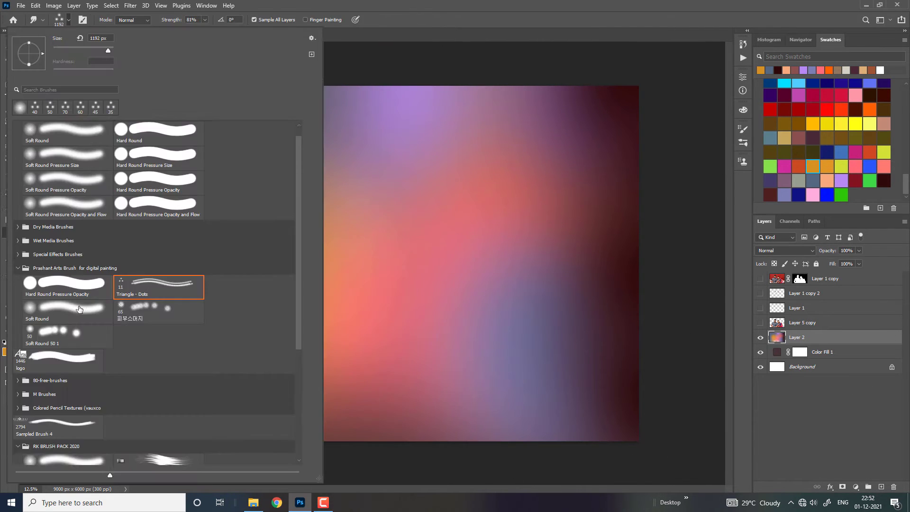
scroll(142, 284, down, 5)
double_click(157, 407)
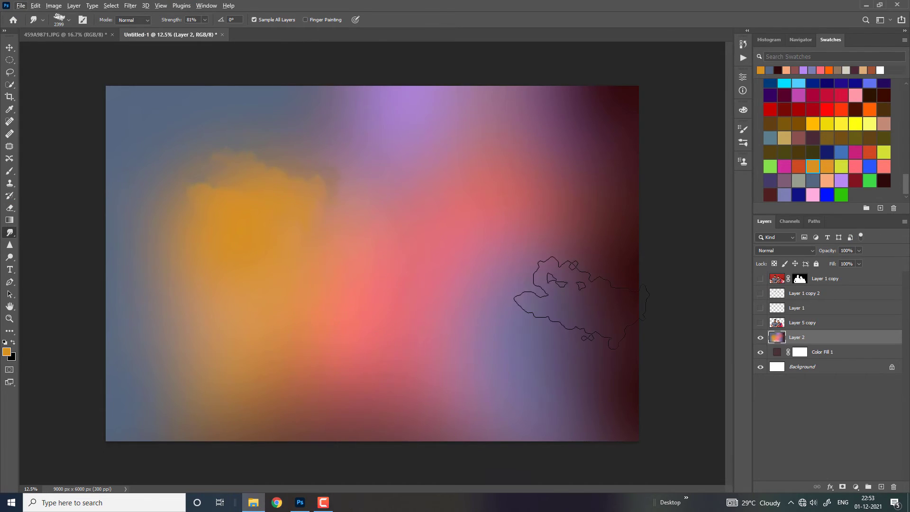
right_click(545, 294)
double_click(512, 415)
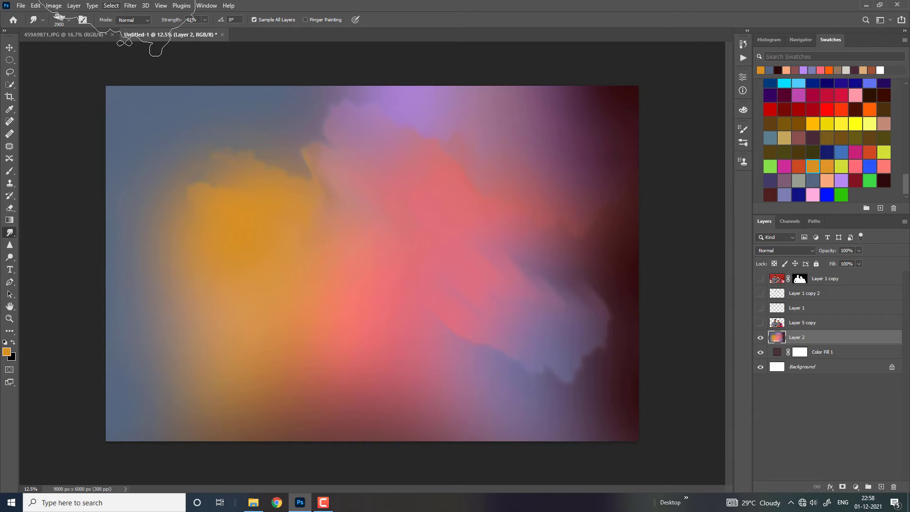
Step: Smudge Layer 2's colours into cloud-like shapes and show the couple layer again
drag(285, 214, 398, 411)
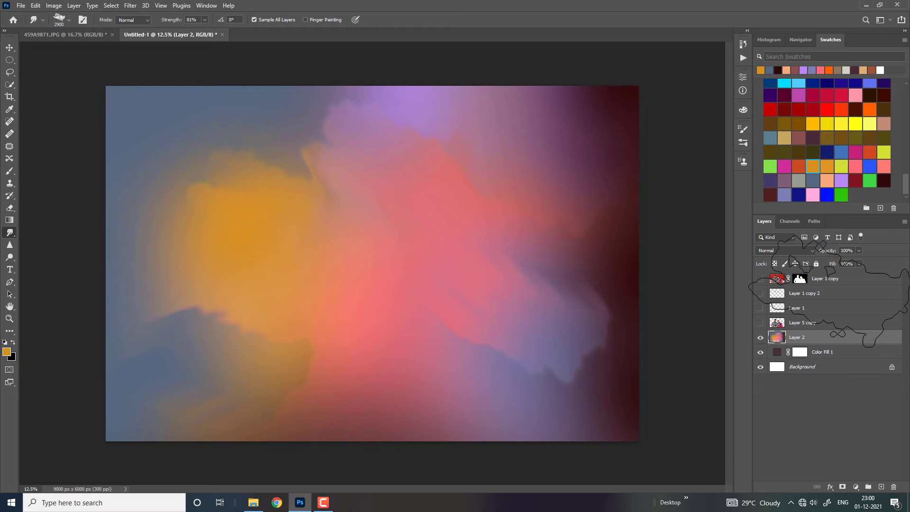
key(ctrl+plus)
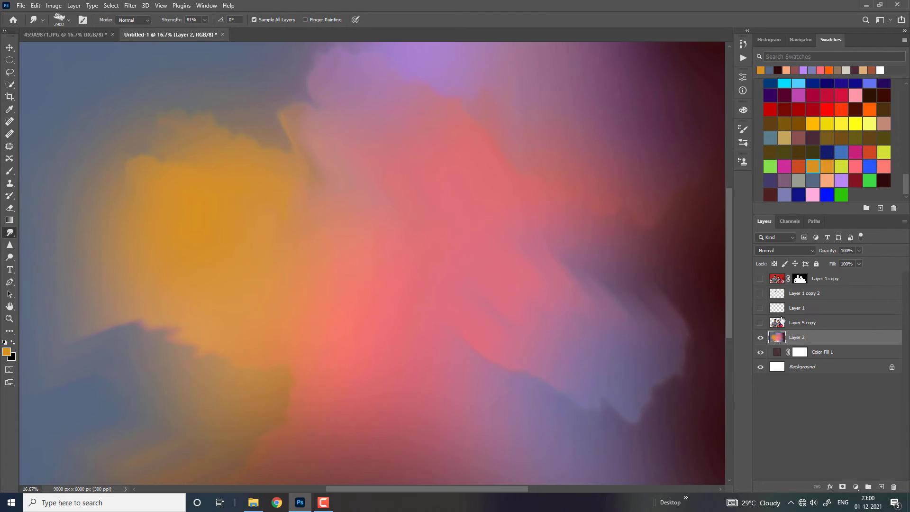
click(762, 324)
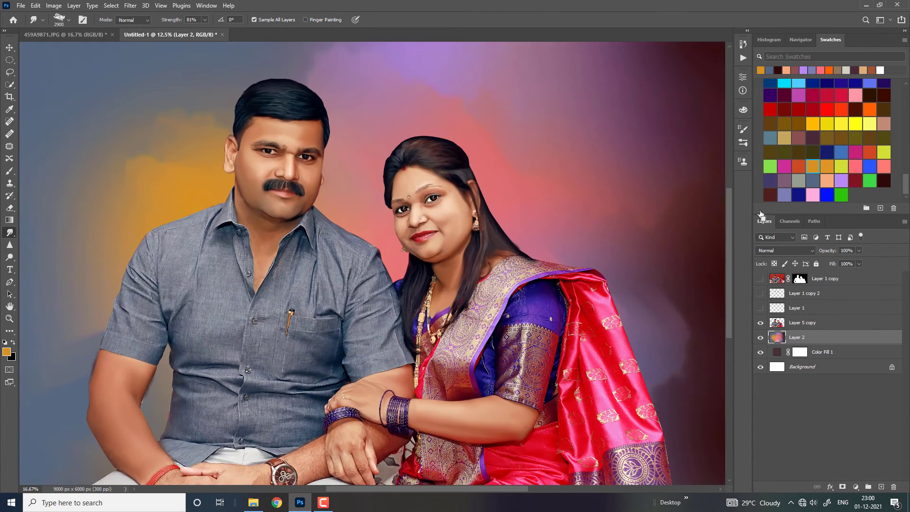
Step: Zoom in on the man's arm and switch to the Eraser, undoing a stray stroke
key(ctrl+plus)
key(ctrl+plus)
click(801, 39)
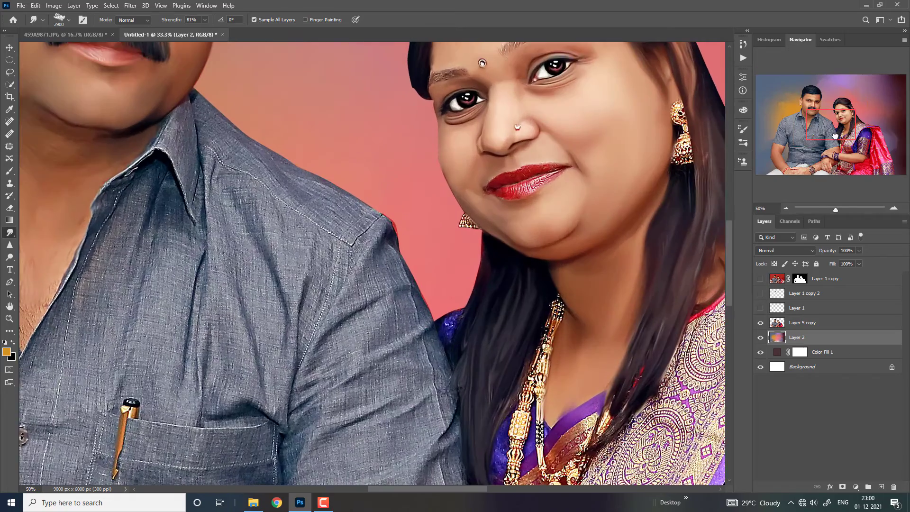
mouse_move(822, 98)
mouse_down()
mouse_move(777, 180)
mouse_move(779, 165)
mouse_up()
key(ctrl+plus)
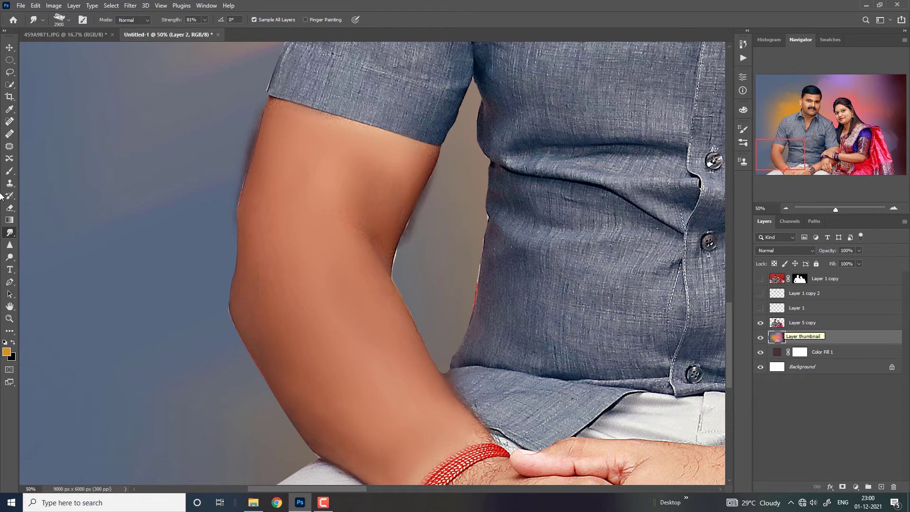
click(10, 207)
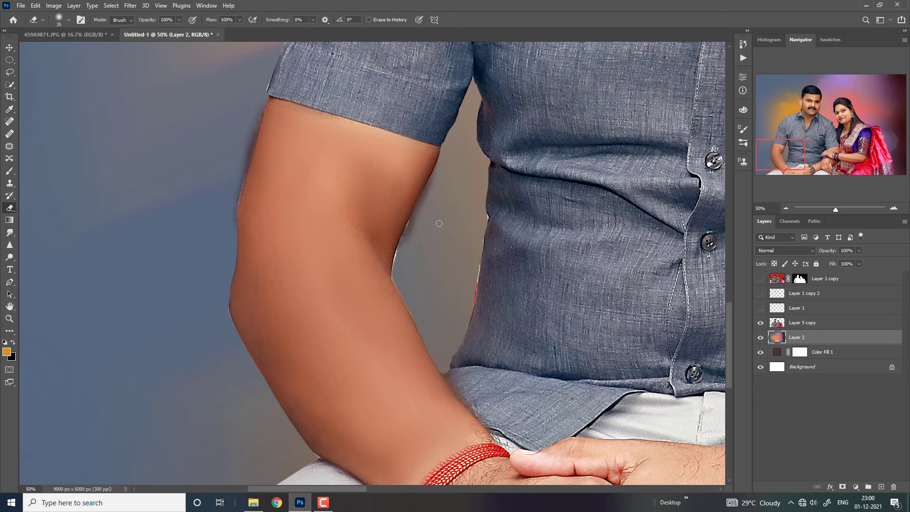
key(ctrl+plus)
drag(466, 122, 460, 142)
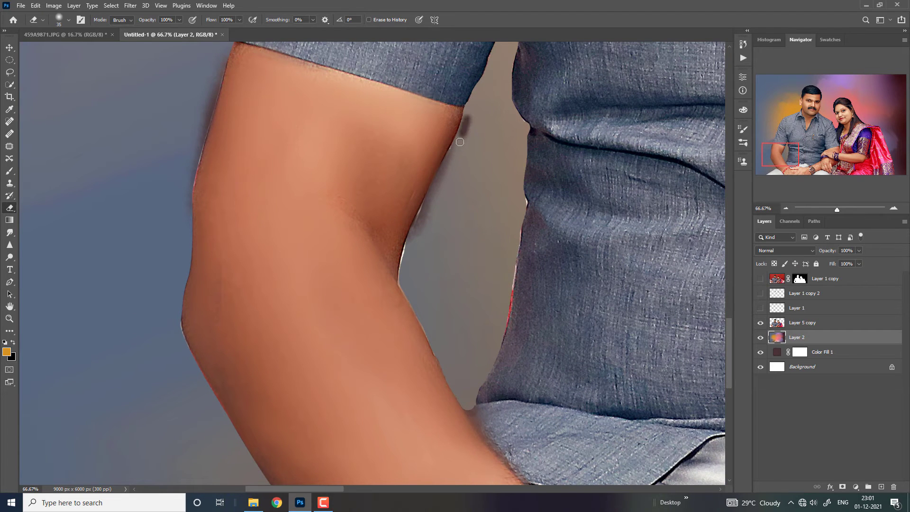
key(ctrl+z)
Step: Target Layer 5 copy with a hard round eraser tip and erase the dark strip along the arm
click(780, 325)
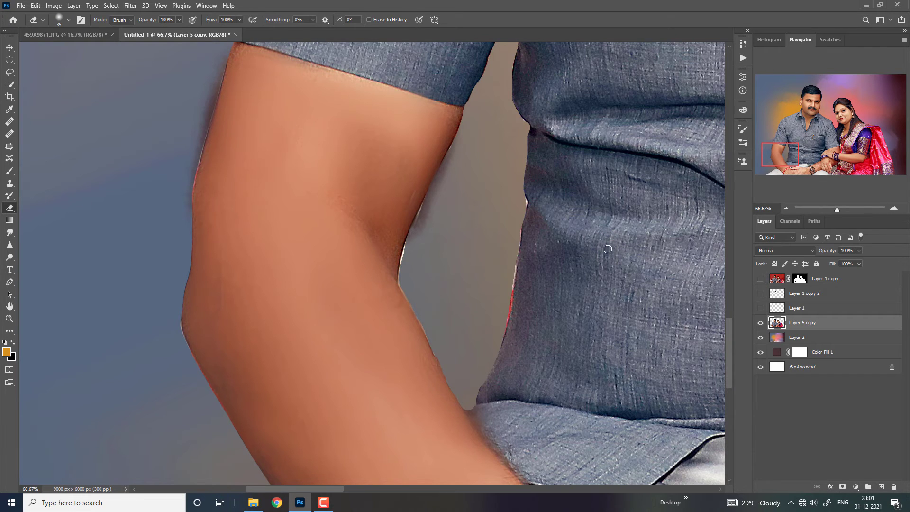
key(ctrl+plus)
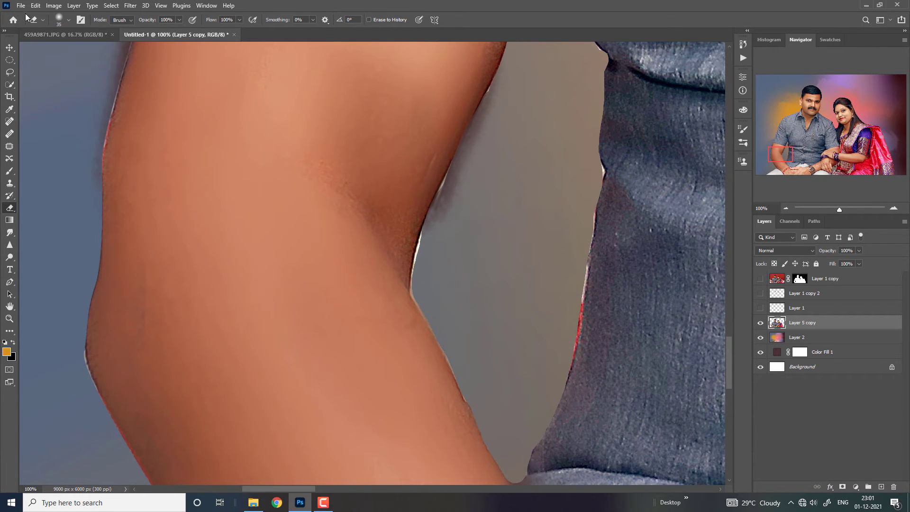
click(57, 18)
click(132, 149)
key(bracketright)
key(bracketright)
mouse_move(495, 102)
mouse_down()
mouse_move(418, 270)
mouse_move(427, 299)
mouse_move(455, 327)
mouse_up()
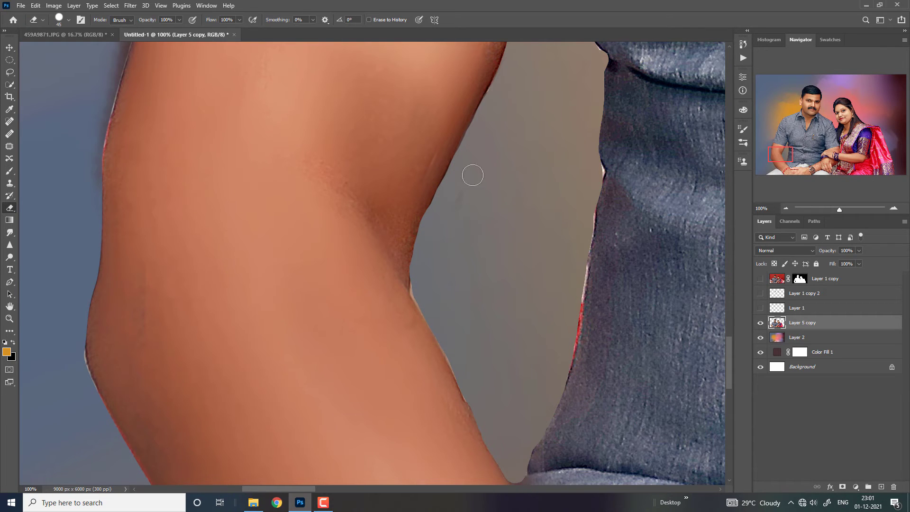
Step: Erase the dark fringe below the sleeve and the red fringe along the shirt edge
key(ctrl+minus)
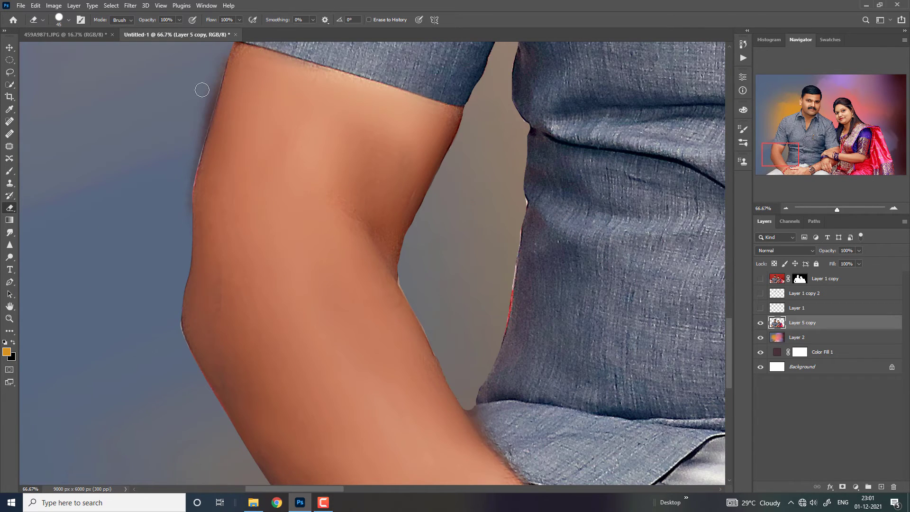
drag(255, 98, 350, 173)
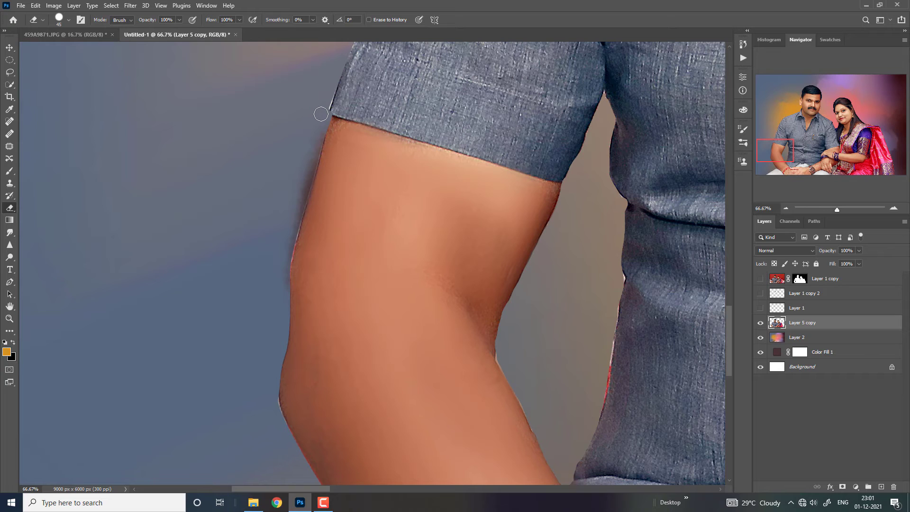
drag(321, 113, 270, 256)
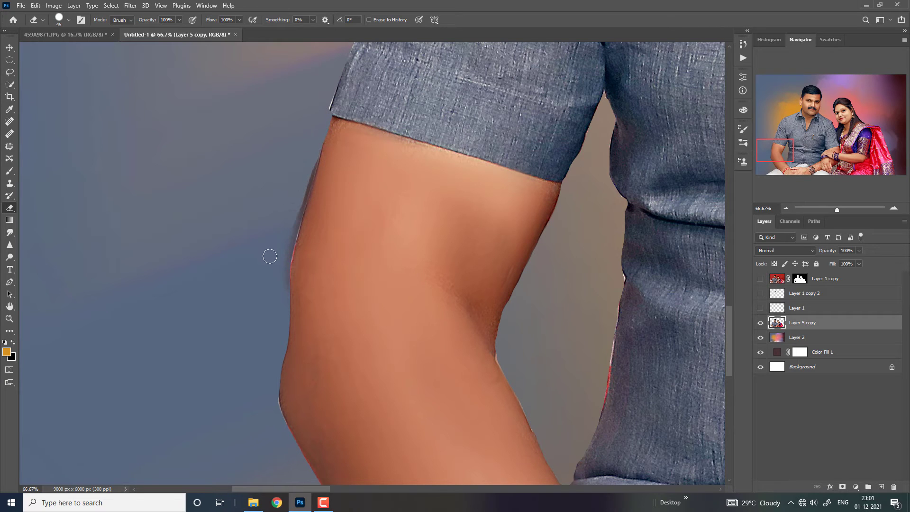
drag(311, 146, 272, 298)
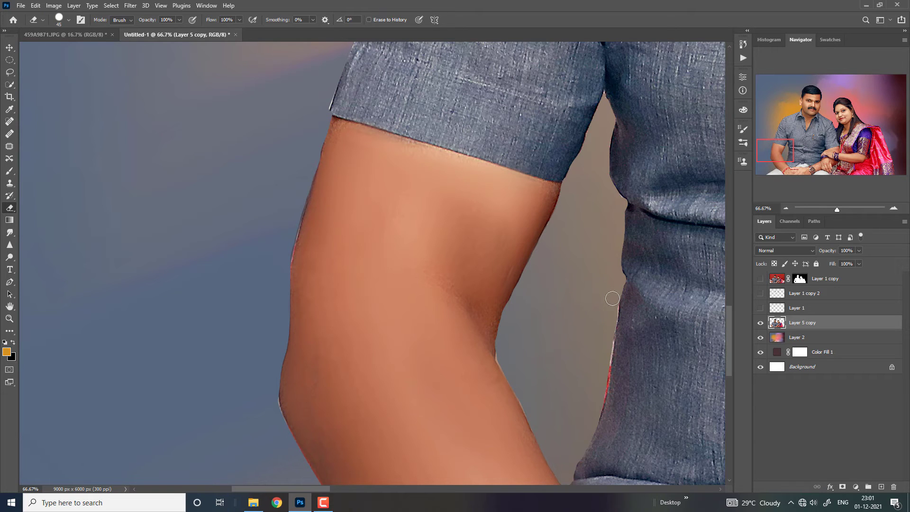
drag(608, 344, 593, 420)
key(ctrl+minus)
key(ctrl+minus)
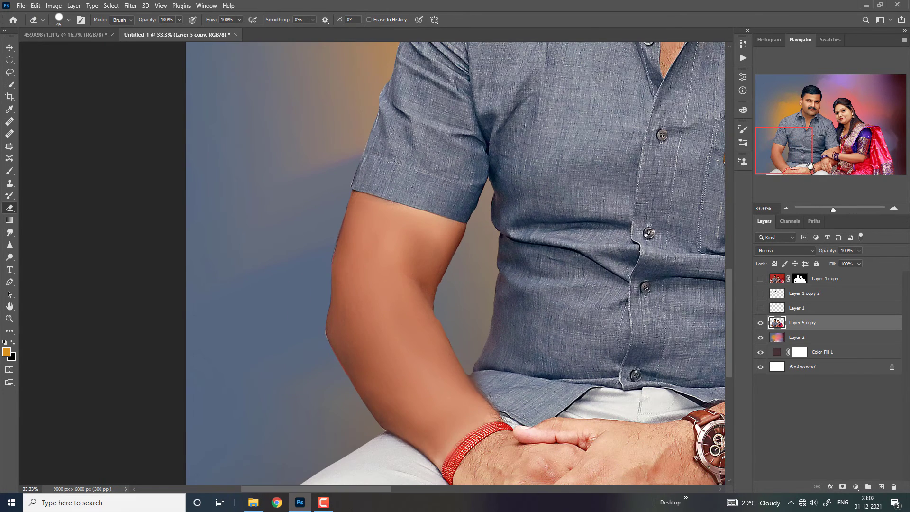
Step: Erase the grey patch between the man's fingertips and the woman's saree with an enlarged eraser
drag(811, 166, 853, 160)
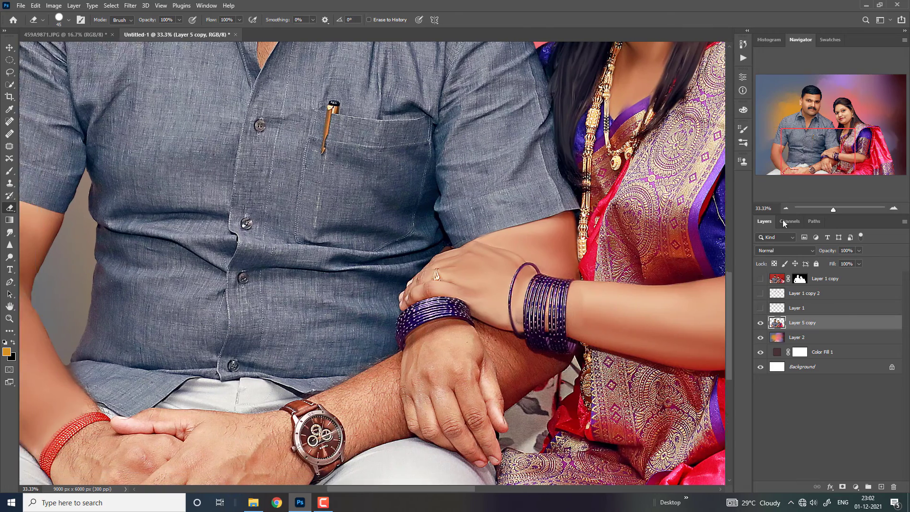
key(ctrl+plus)
drag(823, 167, 830, 175)
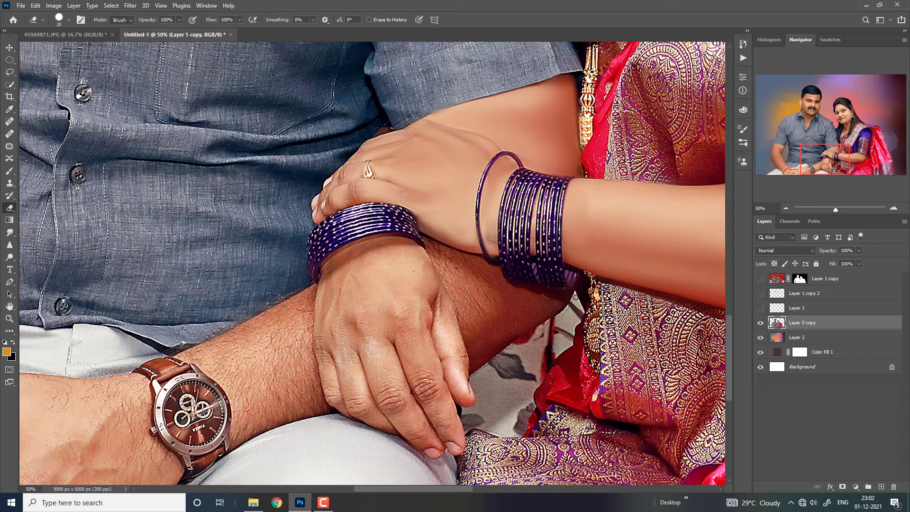
key(bracketright)
mouse_move(517, 353)
mouse_down()
mouse_move(558, 313)
mouse_move(486, 365)
mouse_move(463, 427)
mouse_move(527, 426)
mouse_move(540, 381)
mouse_move(580, 315)
mouse_move(576, 300)
mouse_move(552, 344)
mouse_move(567, 327)
mouse_move(484, 379)
mouse_move(483, 407)
mouse_move(501, 380)
mouse_move(531, 384)
mouse_move(519, 410)
mouse_move(479, 421)
mouse_up()
key(bracketright)
key(bracketright)
key(bracketright)
key(bracketright)
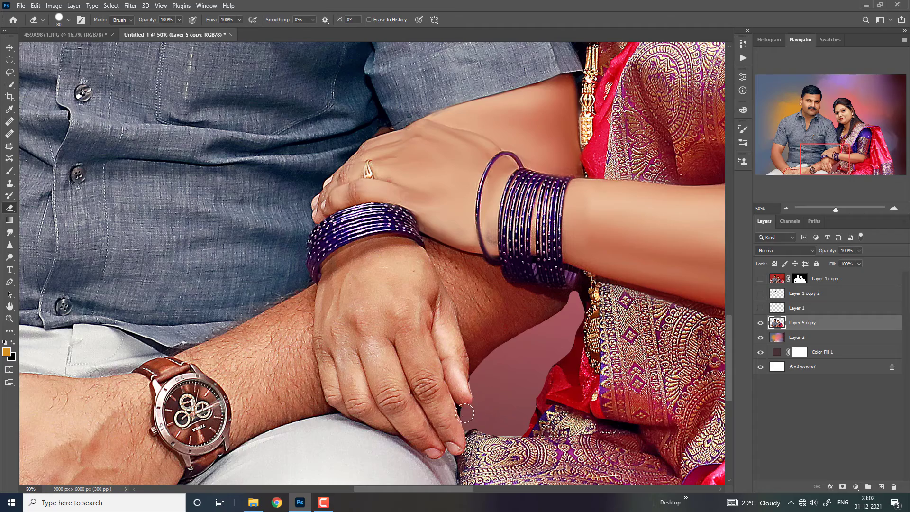
key(ctrl+minus)
key(ctrl+minus)
key(ctrl+minus)
key(ctrl+minus)
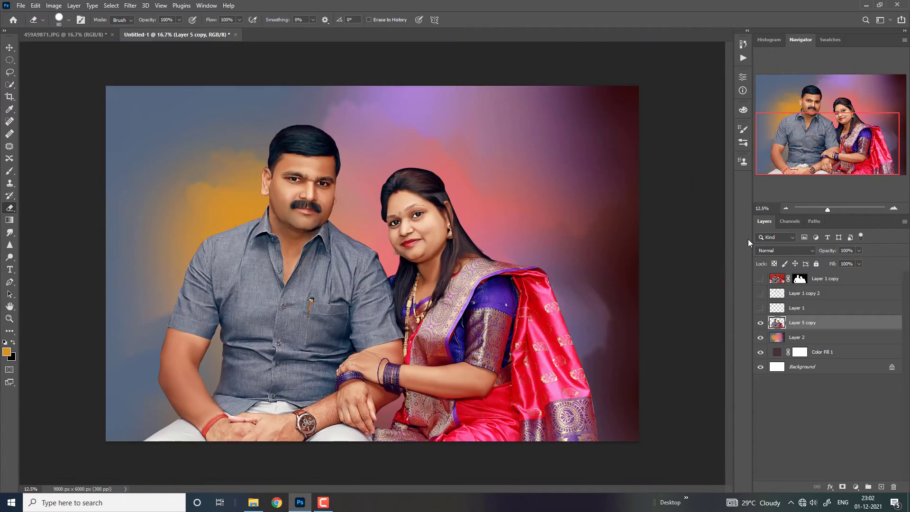
key(ctrl+minus)
Step: Show Layer 1 and toggle Layer 1 copy 2 on and off to compare the portrait
key(ctrl+plus)
key(v)
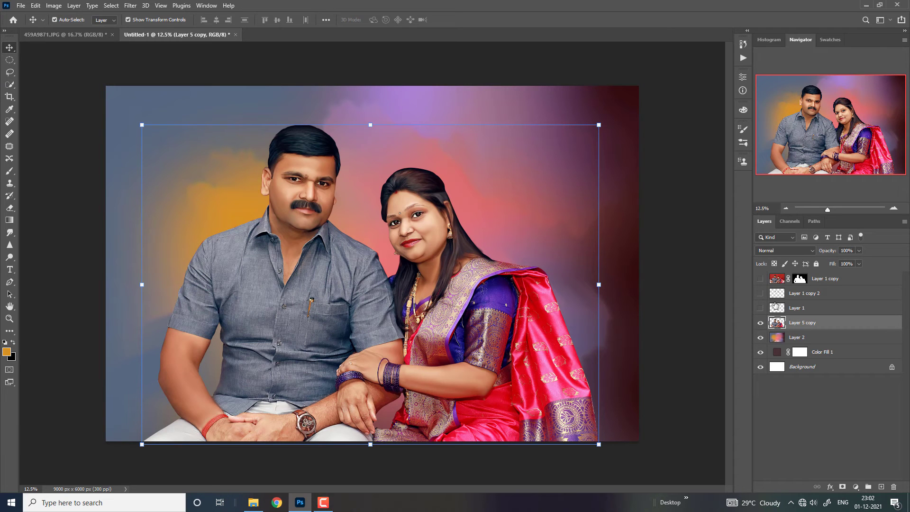
click(776, 307)
click(761, 294)
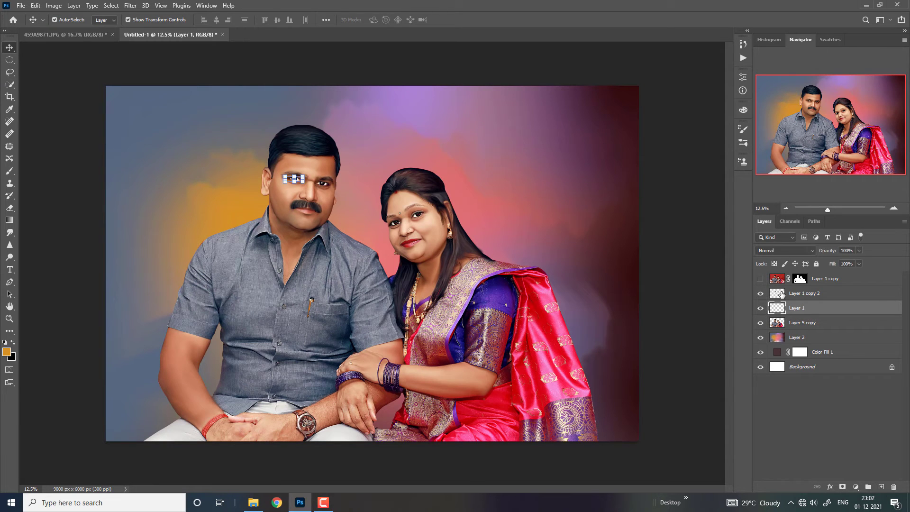
key(ctrl+plus)
click(761, 293)
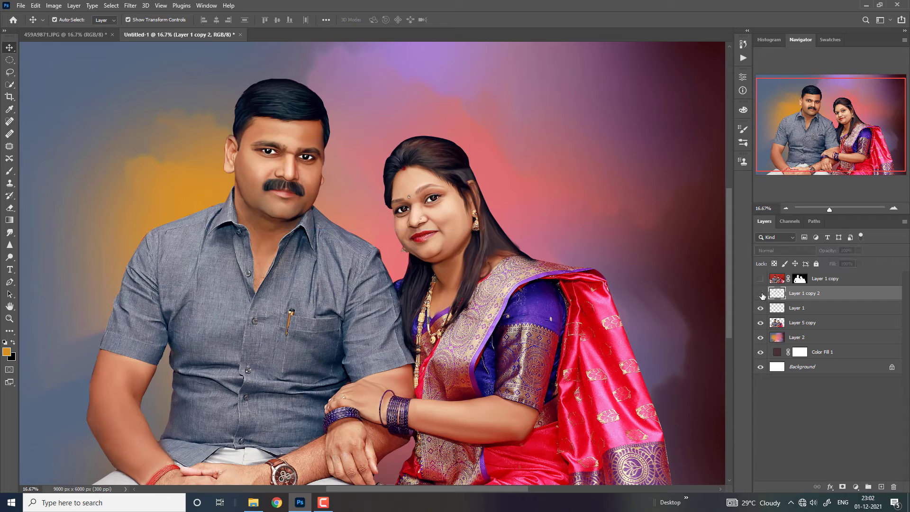
click(761, 293)
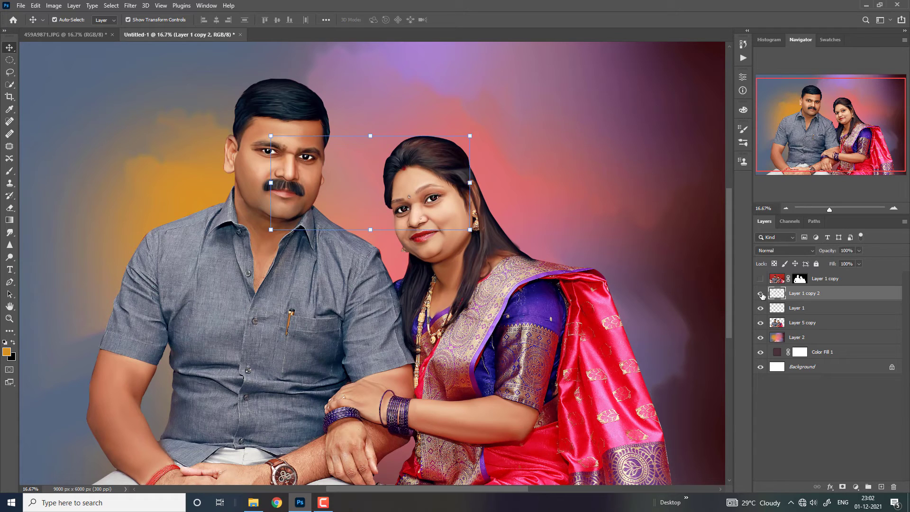
key(ctrl+minus)
Step: Select Layer 5 copy, Layer 1 copy 2 and Layer 1 and merge them with Ctrl+E
click(838, 328)
key(ctrl+minus)
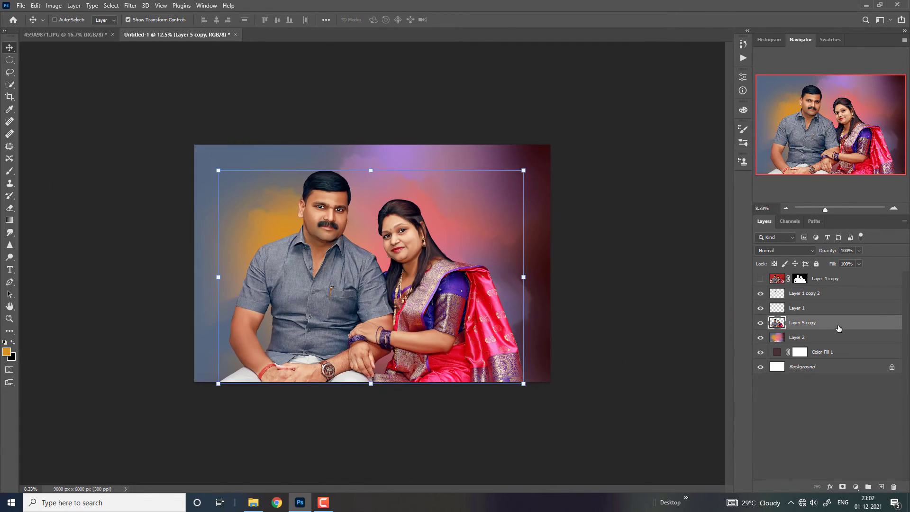
key(ctrl+plus)
key(ctrl+plus)
ctrl+click(801, 296)
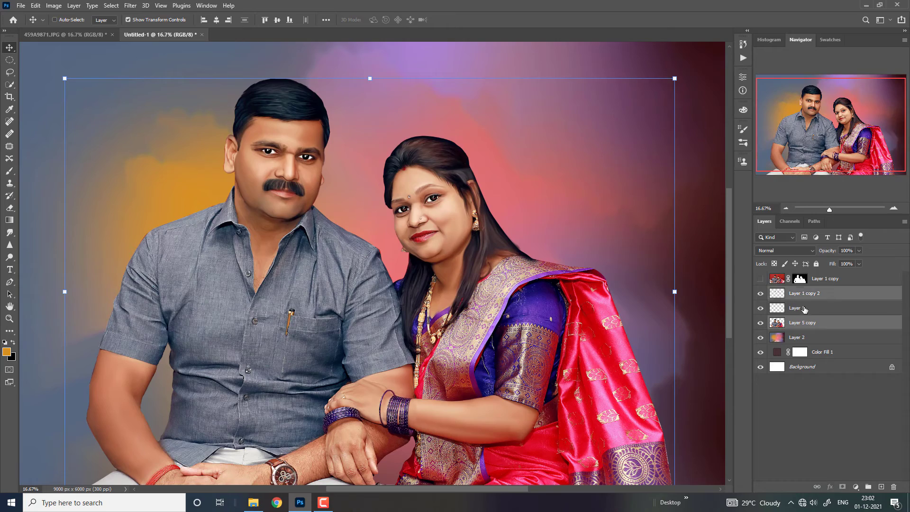
ctrl+click(841, 315)
key(ctrl+e)
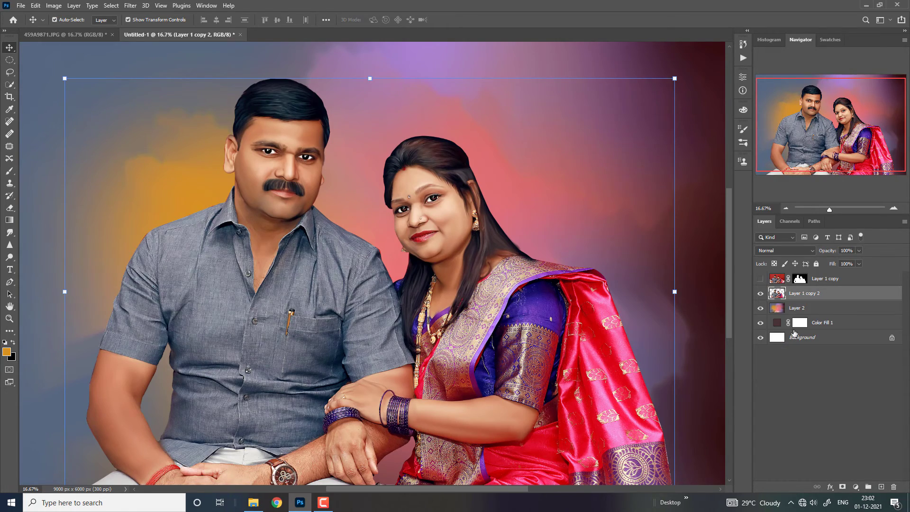
key(ctrl+plus)
mouse_move(816, 123)
mouse_down()
mouse_move(824, 127)
mouse_move(818, 100)
mouse_move(831, 117)
mouse_move(842, 114)
mouse_up()
key(ctrl+plus)
key(ctrl+plus)
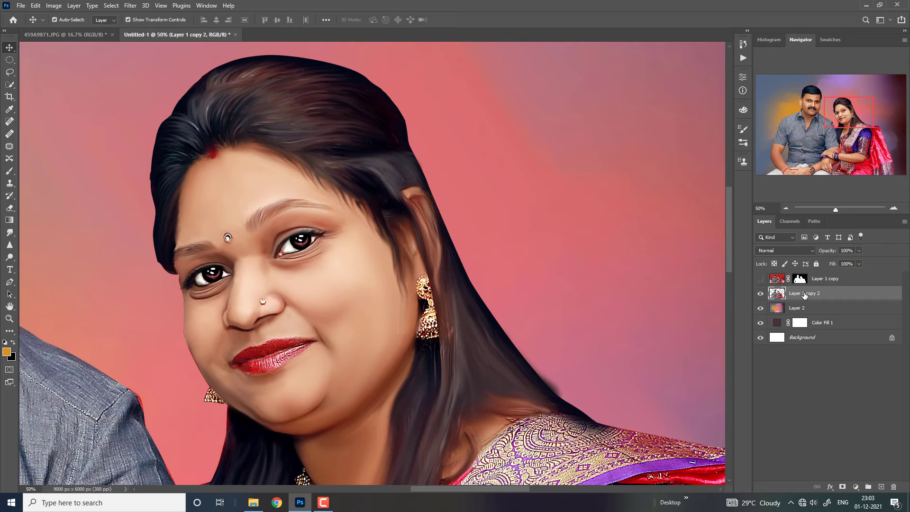
Step: Duplicate the portrait layer and set the Smudge tool to the Triangle - Dots brush at 96% strength
key(ctrl+j)
key(r)
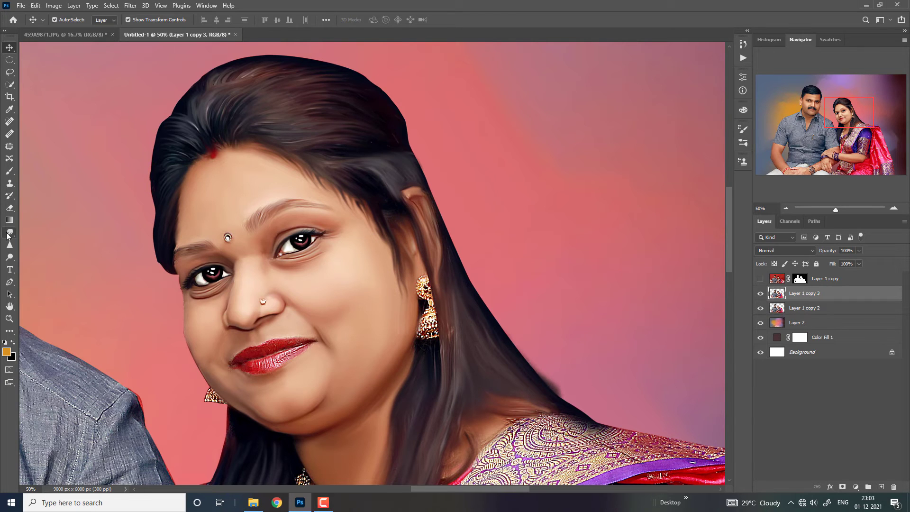
click(60, 21)
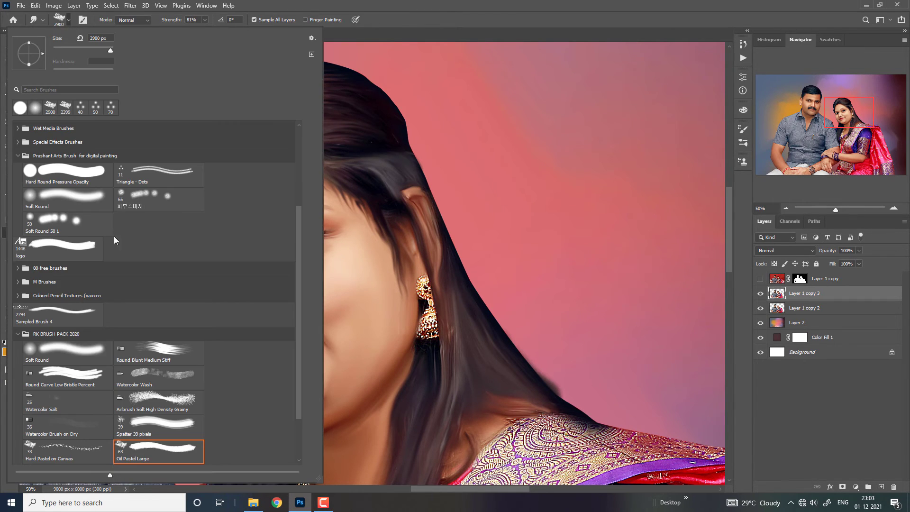
click(152, 176)
click(410, 20)
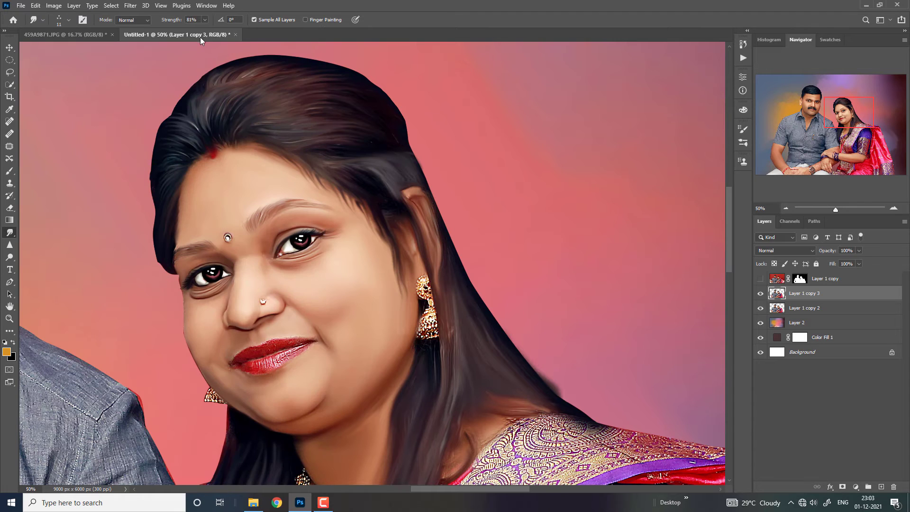
key(ctrl+plus)
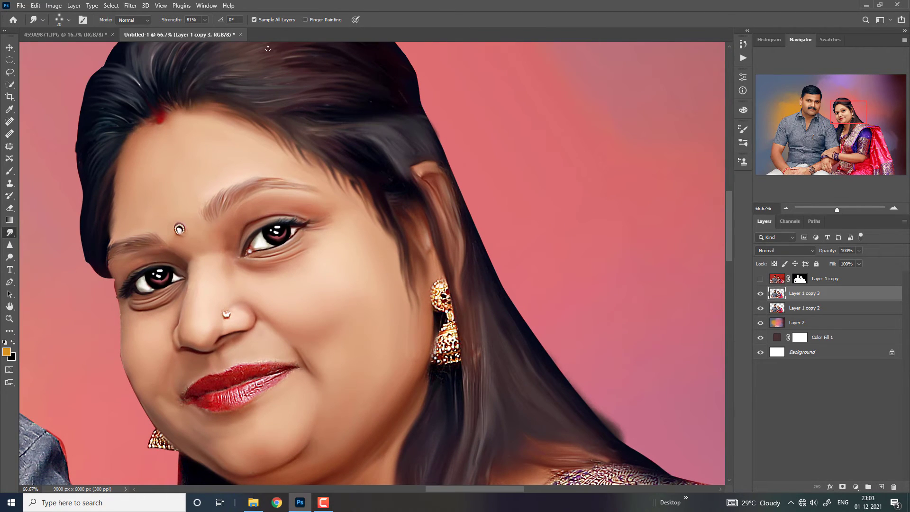
mouse_move(421, 115)
mouse_down()
mouse_move(454, 172)
mouse_move(448, 145)
mouse_up()
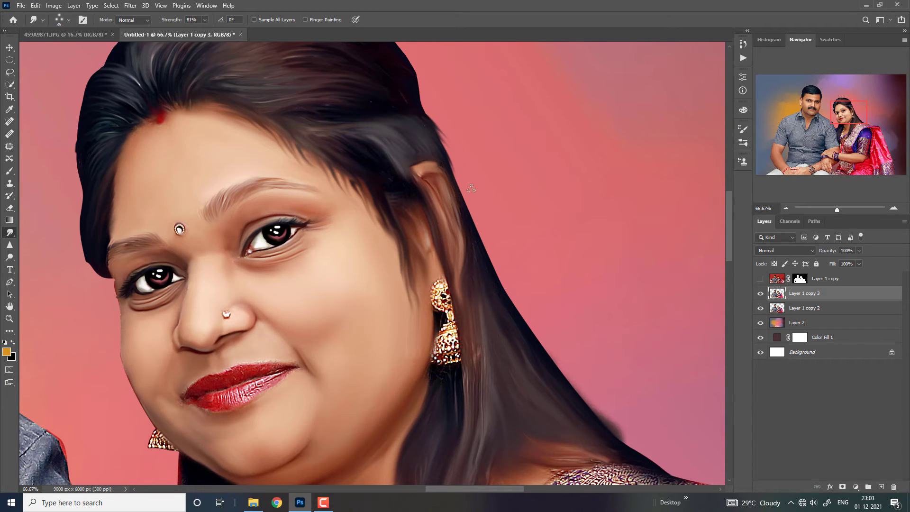
drag(184, 25, 188, 29)
Step: Smudge dark hair strands out from the woman's hair edge into the pink background
drag(435, 133, 491, 227)
mouse_move(450, 172)
mouse_down()
mouse_move(504, 287)
mouse_move(538, 317)
mouse_up()
drag(453, 158, 537, 309)
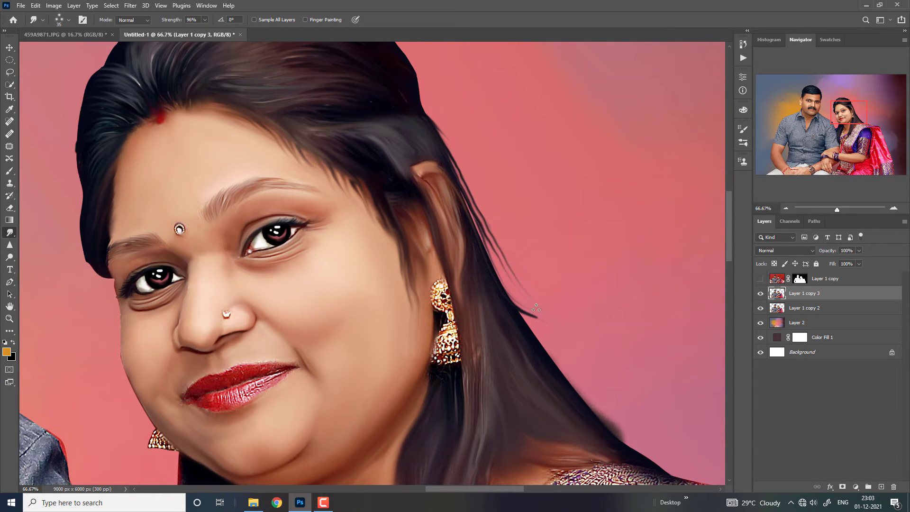
drag(494, 262, 581, 393)
key(bracketleft)
drag(509, 297, 593, 406)
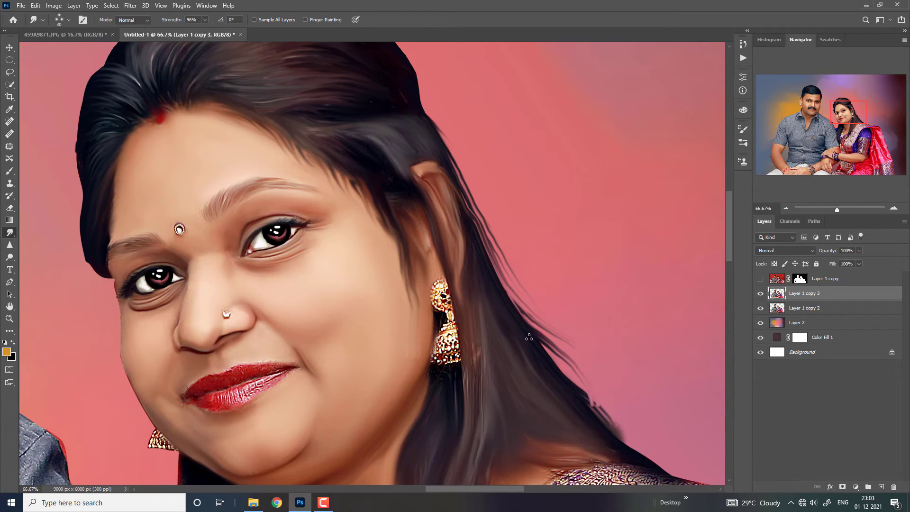
drag(529, 337, 622, 440)
drag(542, 345, 604, 411)
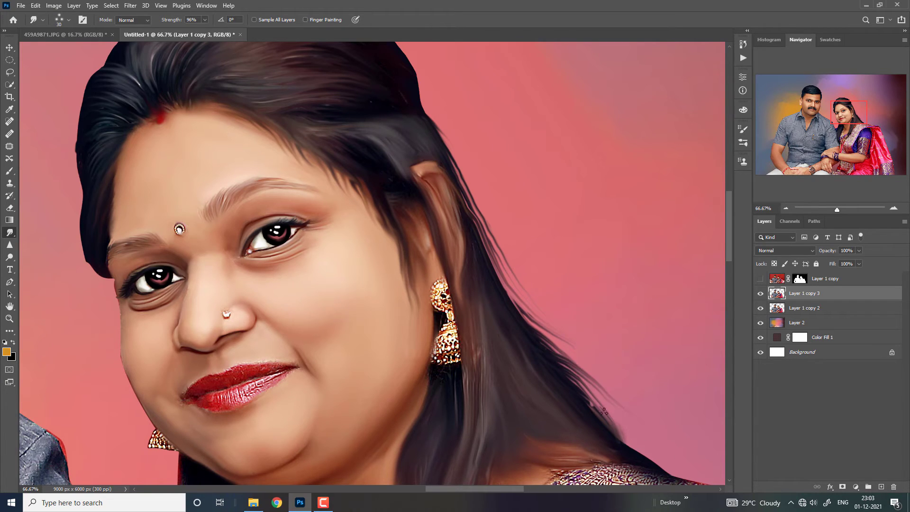
Step: Extend hair strands from the lower edge and curl them over the shoulder
key(ctrl+minus)
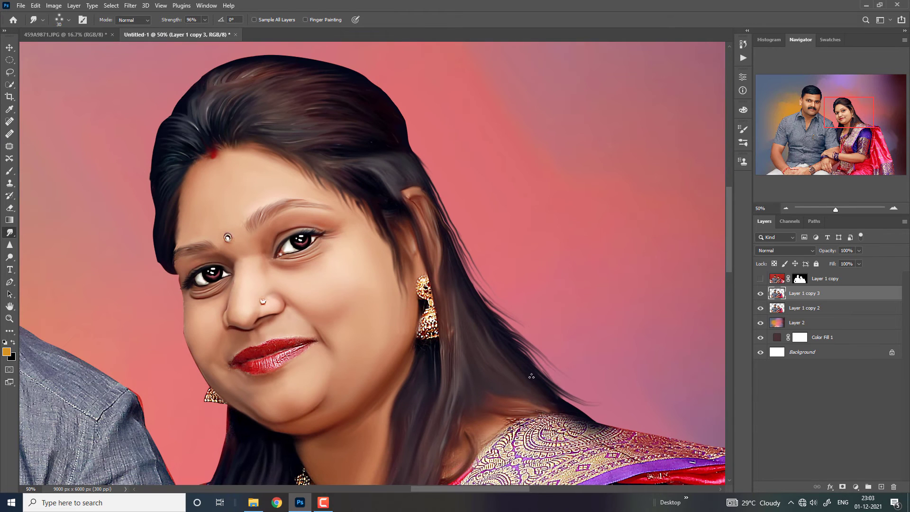
drag(526, 355, 635, 421)
drag(558, 394, 633, 421)
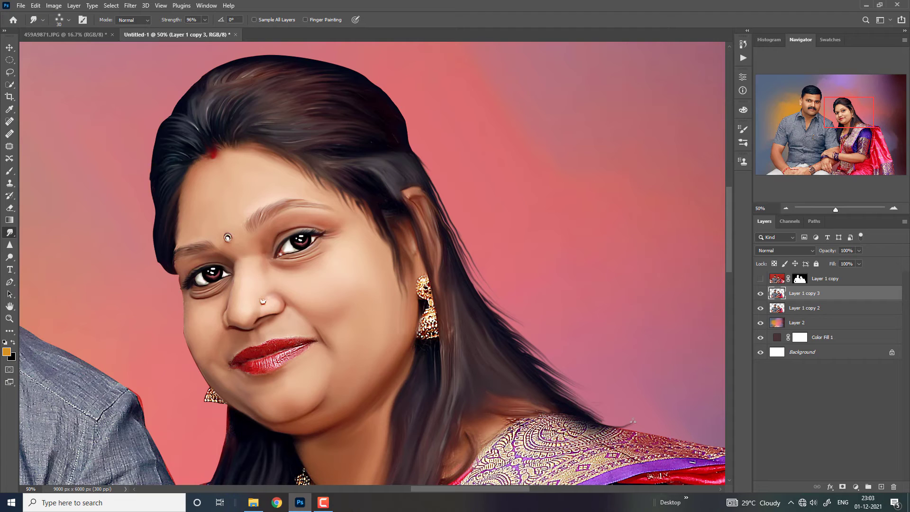
mouse_move(573, 407)
mouse_down()
mouse_move(617, 418)
mouse_move(646, 404)
mouse_up()
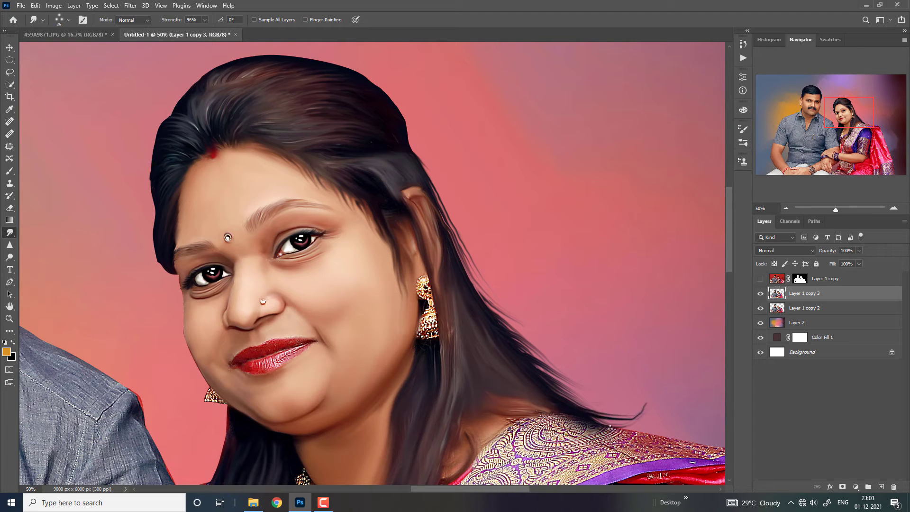
drag(610, 428, 645, 400)
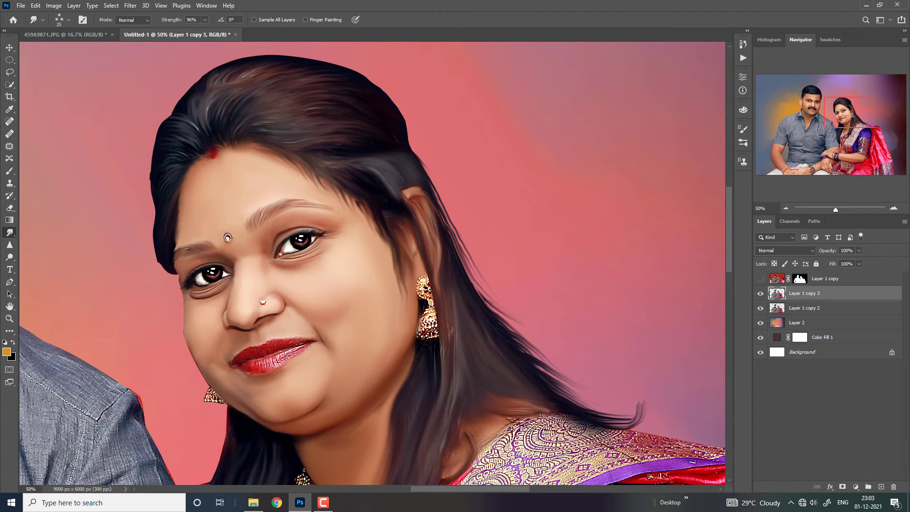
Step: Pull more dark wisps out from the upper hair edge onto the background
key(ctrl+minus)
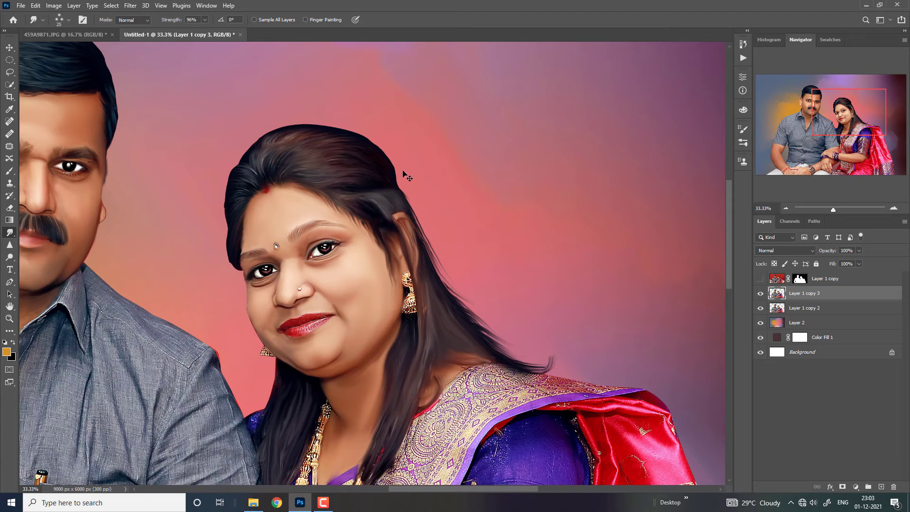
key(ctrl+plus)
drag(411, 151, 460, 197)
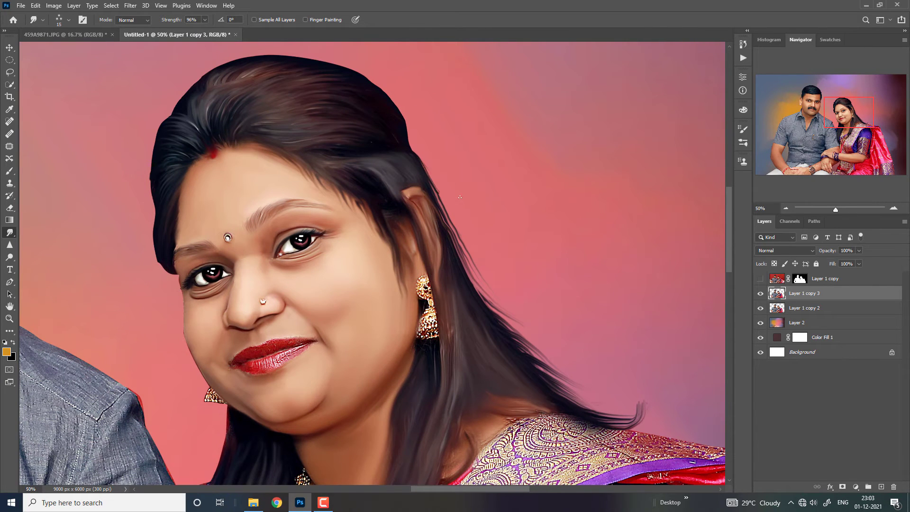
drag(423, 170, 485, 275)
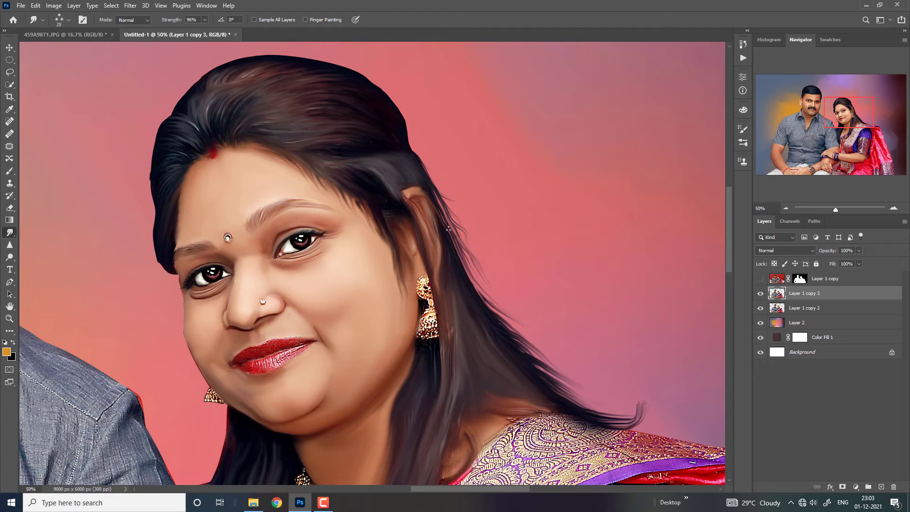
drag(449, 228, 501, 295)
drag(458, 256, 519, 329)
drag(455, 238, 517, 322)
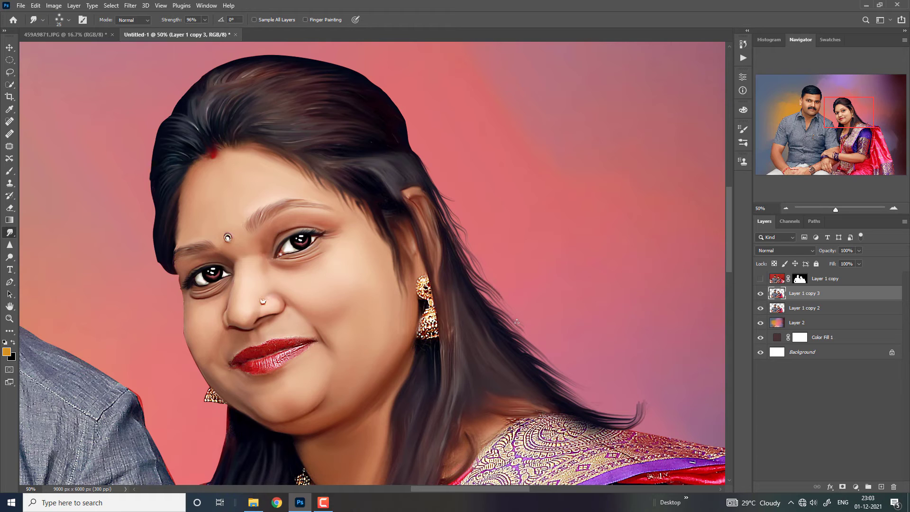
drag(482, 294, 511, 312)
drag(457, 249, 508, 314)
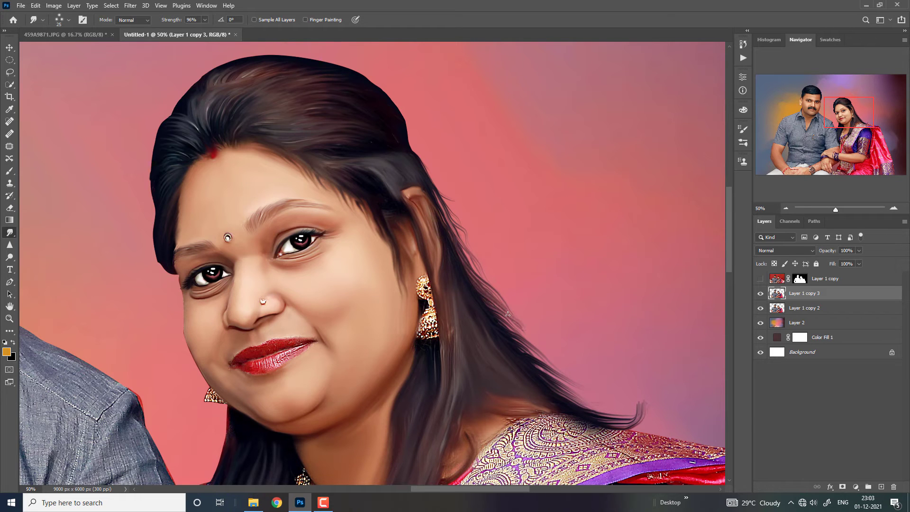
drag(454, 259, 528, 322)
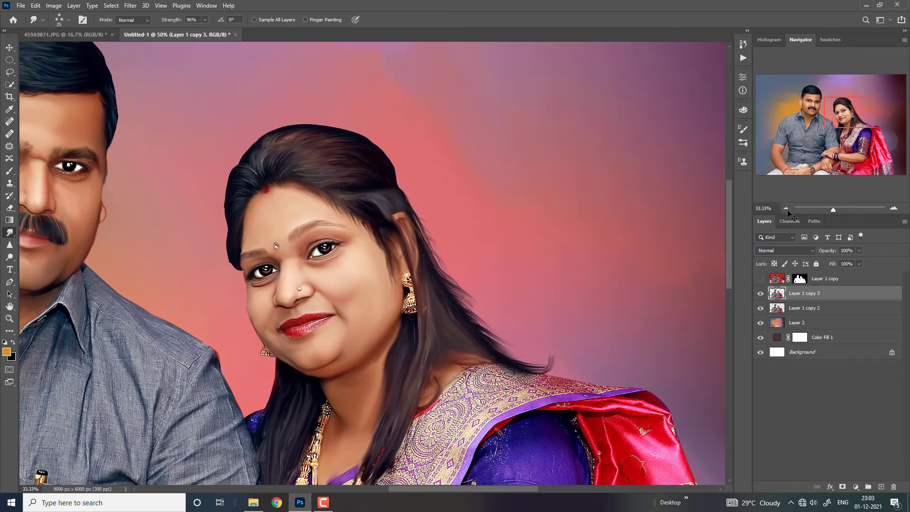
Step: Smudge dark wisps outward along the top of the woman's hairline with a slightly larger brush
key(ctrl+plus)
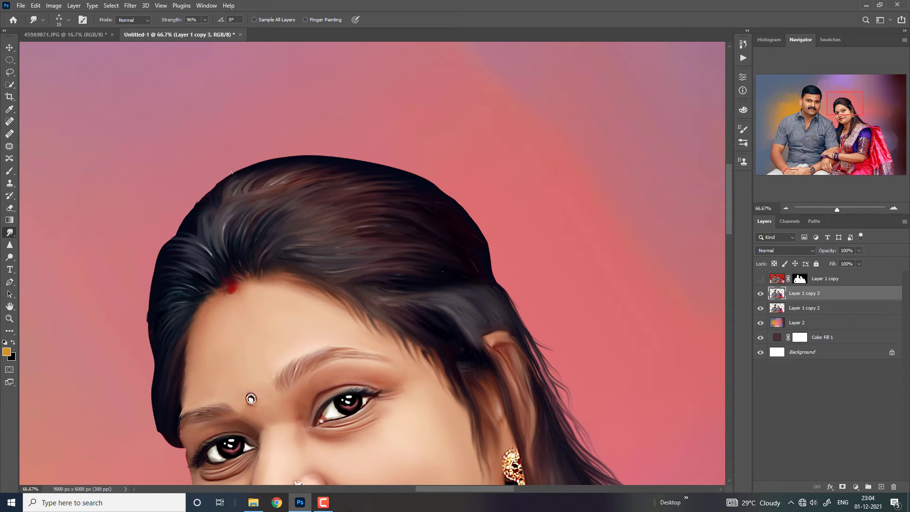
key(bracketright)
drag(199, 197, 223, 170)
drag(294, 154, 230, 173)
mouse_move(318, 152)
mouse_down()
mouse_move(280, 157)
mouse_move(371, 159)
mouse_up()
mouse_move(433, 185)
mouse_down()
mouse_move(393, 161)
mouse_move(353, 161)
mouse_move(373, 155)
mouse_move(435, 177)
mouse_move(332, 160)
mouse_move(371, 156)
mouse_up()
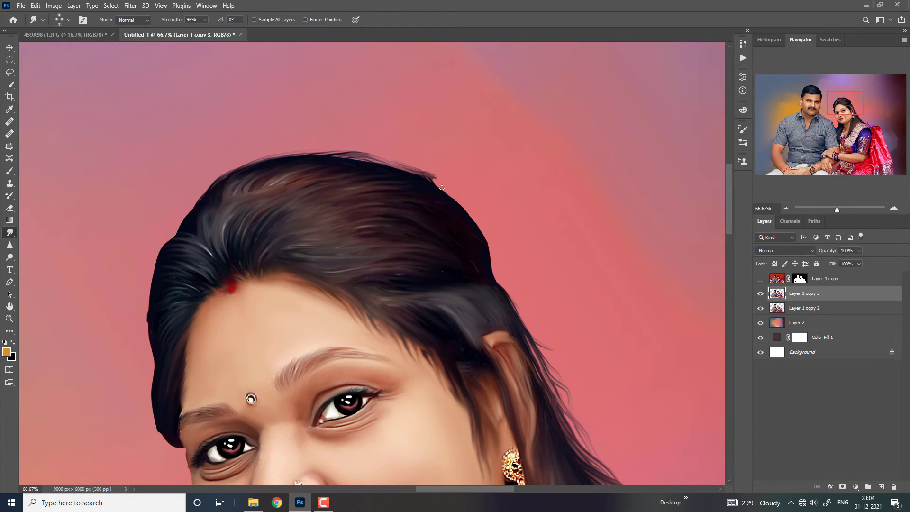
Step: Undo the last two hairline smudges and redo longer wisps along the top hairline
key(ctrl+minus)
key(ctrl+minus)
key(ctrl+plus)
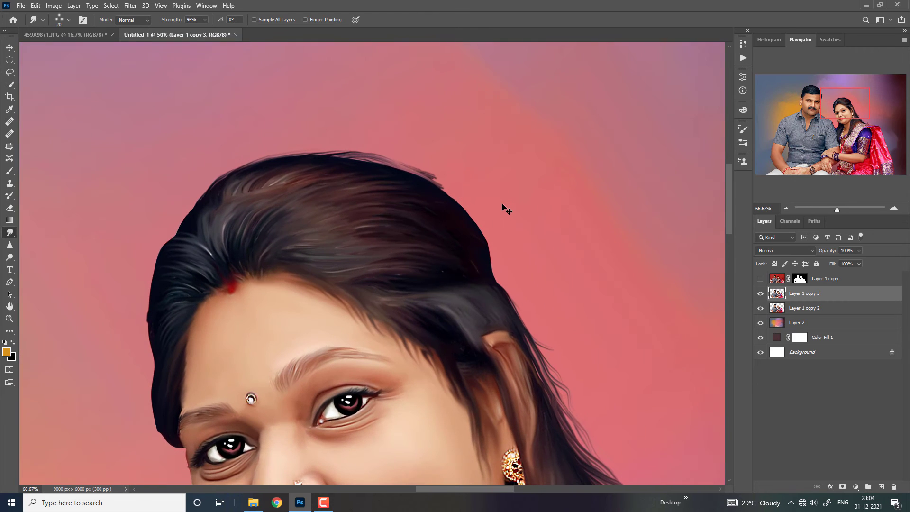
key(ctrl+z)
key(ctrl+z)
key(ctrl+z)
key(ctrl+z)
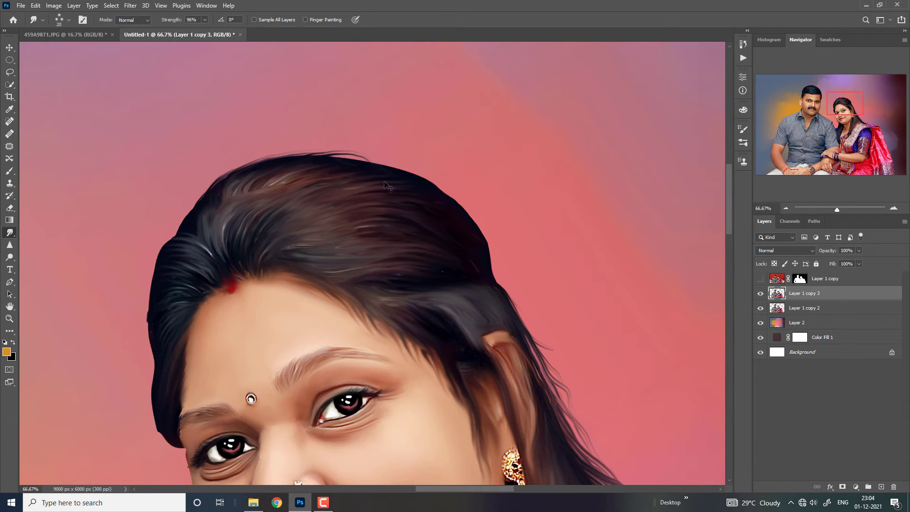
key(ctrl+z)
mouse_move(308, 159)
mouse_down()
mouse_move(380, 157)
mouse_move(451, 190)
mouse_move(568, 391)
mouse_up()
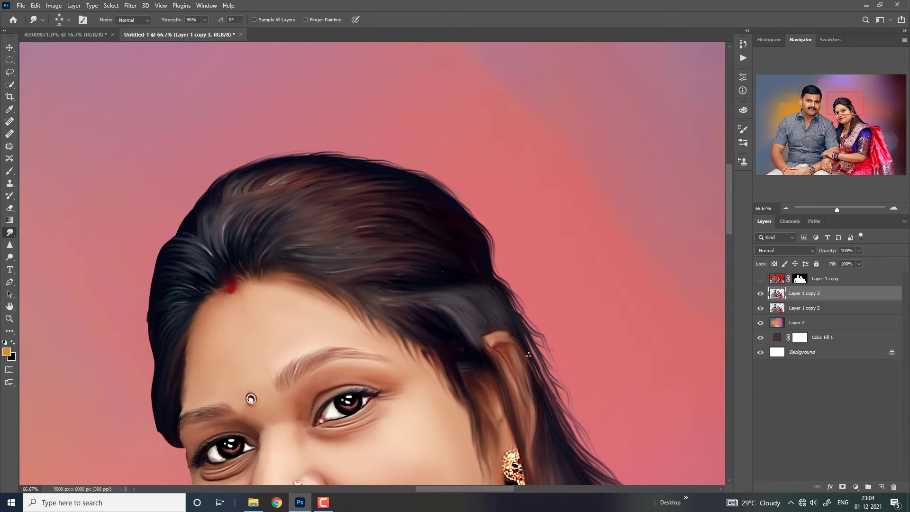
drag(545, 353, 572, 388)
Step: Pull short strands out along the left hair edge and up along the top edge
drag(472, 147, 518, 204)
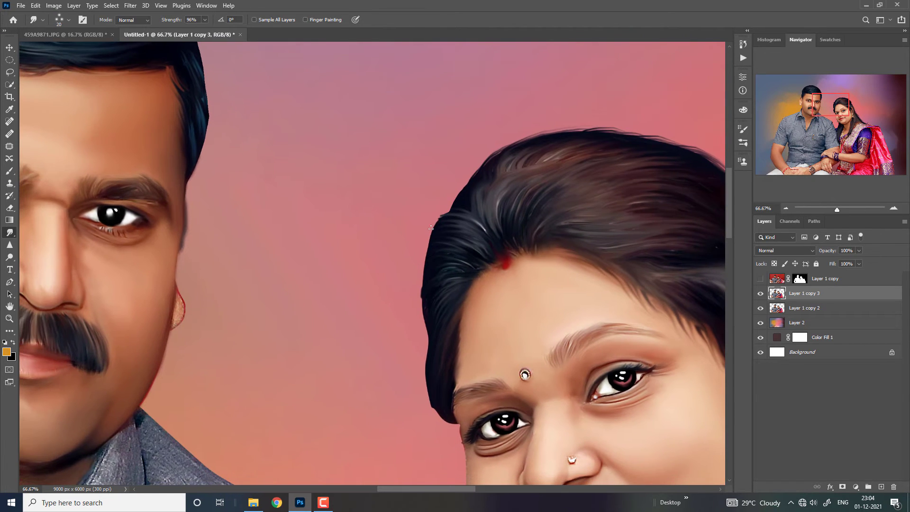
mouse_move(431, 228)
mouse_down()
mouse_move(430, 300)
mouse_move(441, 347)
mouse_up()
drag(423, 294, 425, 358)
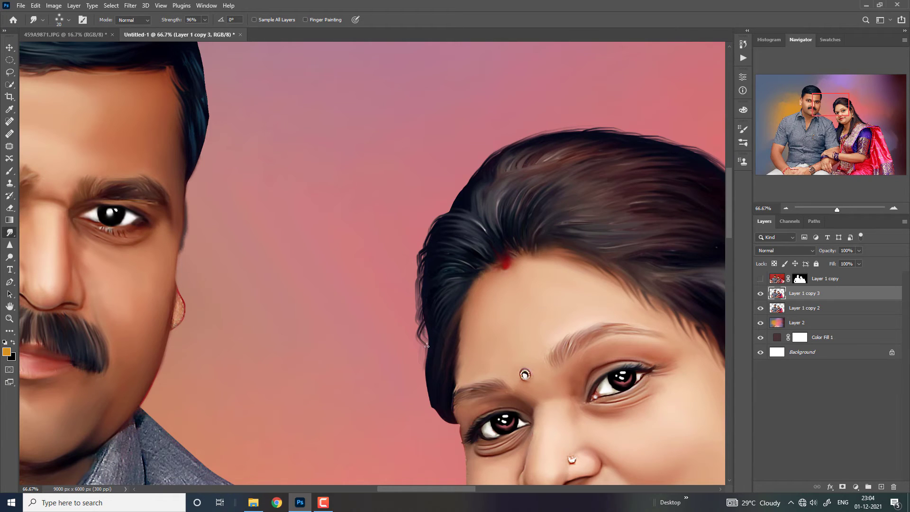
mouse_move(425, 325)
mouse_down()
mouse_move(428, 345)
mouse_move(424, 320)
mouse_up()
drag(422, 279, 419, 296)
mouse_move(451, 216)
mouse_down()
mouse_move(455, 192)
mouse_move(488, 155)
mouse_move(539, 138)
mouse_up()
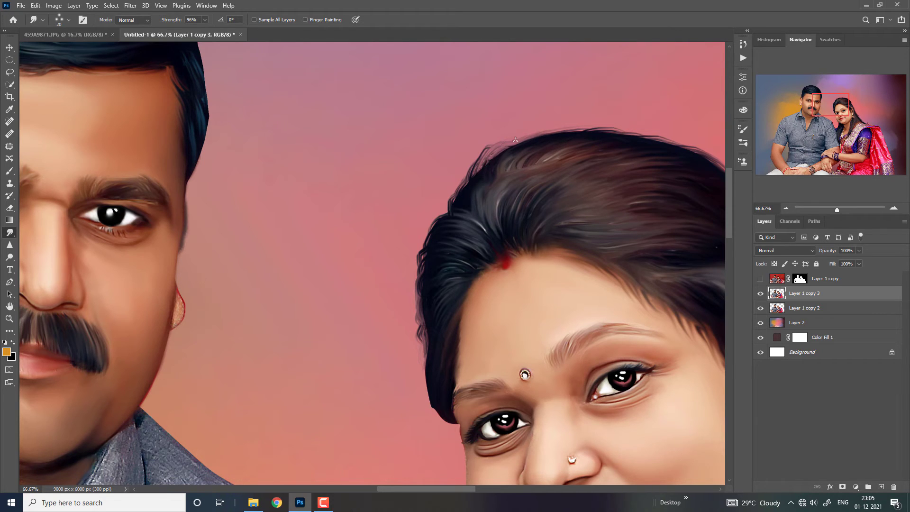
mouse_move(488, 159)
mouse_down()
mouse_move(537, 129)
mouse_move(598, 128)
mouse_move(571, 129)
mouse_move(522, 155)
mouse_up()
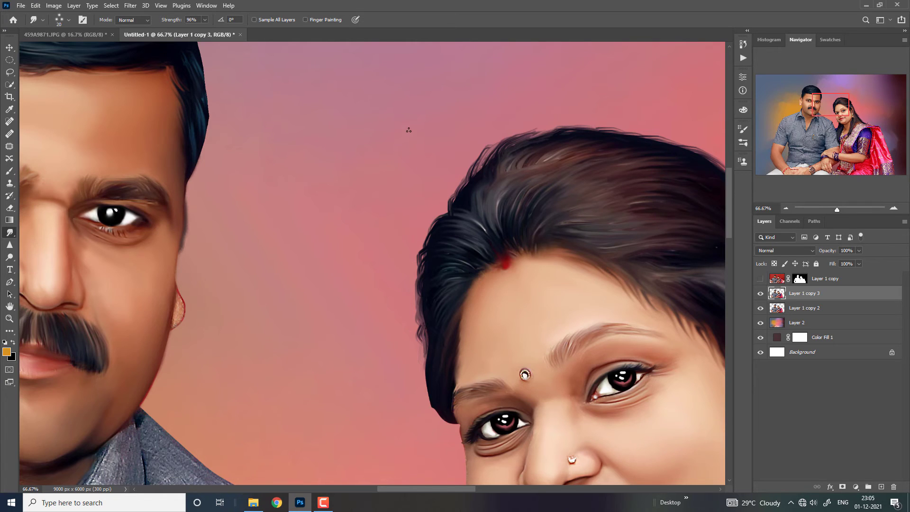
key(ctrl+minus)
key(ctrl+minus)
key(ctrl+minus)
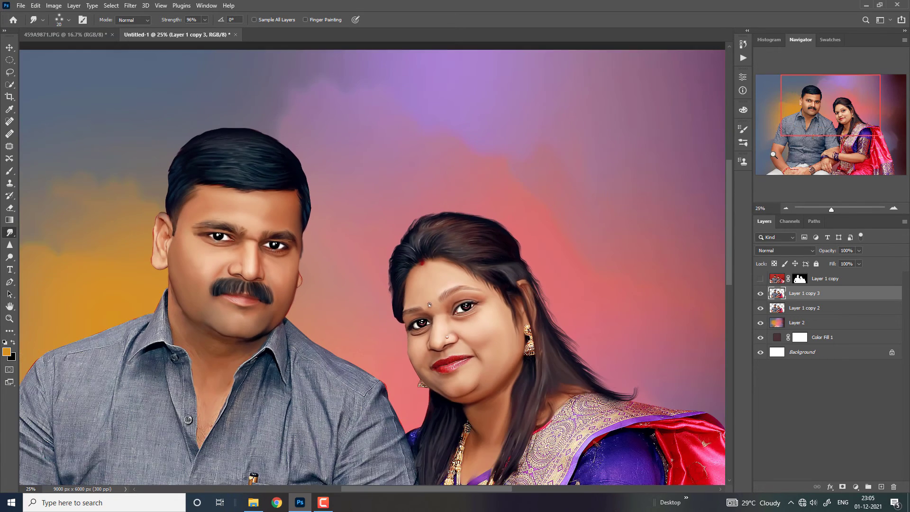
Step: Pull wispy dark strands down from the woman's hair edge along her cheek
key(ctrl+plus)
key(ctrl+plus)
key(ctrl+plus)
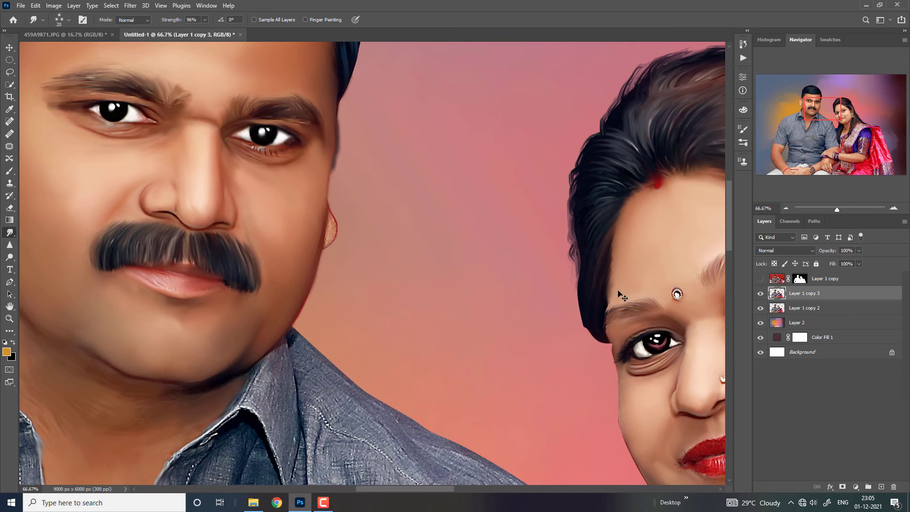
key(ctrl+plus)
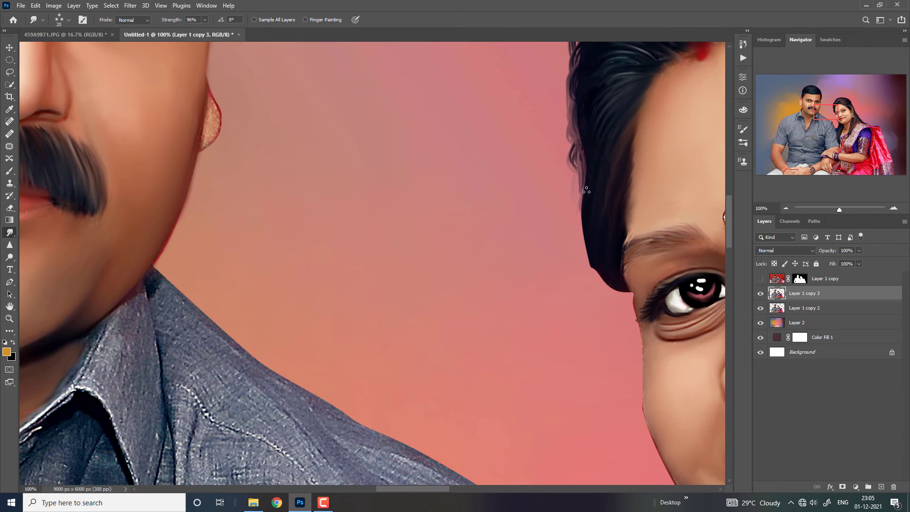
drag(586, 190, 576, 246)
mouse_move(587, 204)
mouse_down()
mouse_move(586, 251)
mouse_move(601, 285)
mouse_move(618, 295)
mouse_move(624, 289)
mouse_move(632, 363)
mouse_up()
drag(611, 291, 629, 389)
Step: Smear the strand beside her cheek downward, then zoom in on the man's face
key(ctrl+minus)
key(ctrl+minus)
key(ctrl+minus)
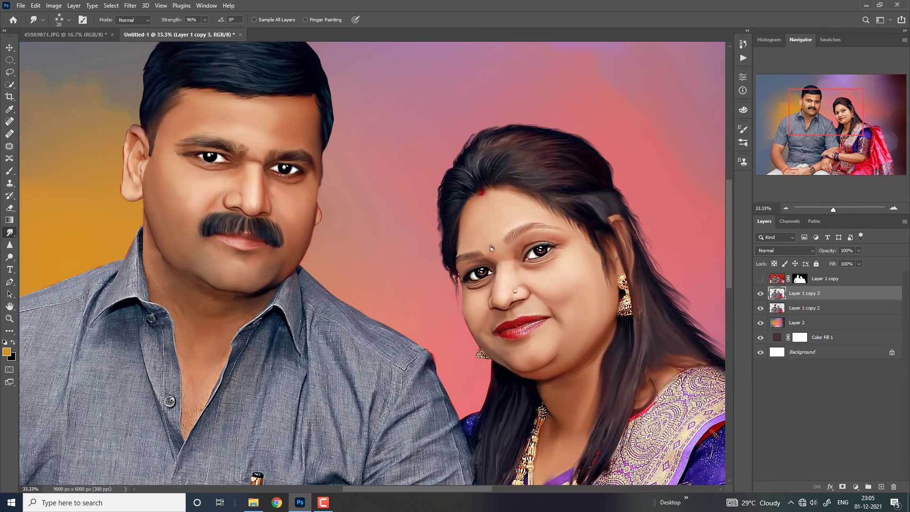
key(ctrl+minus)
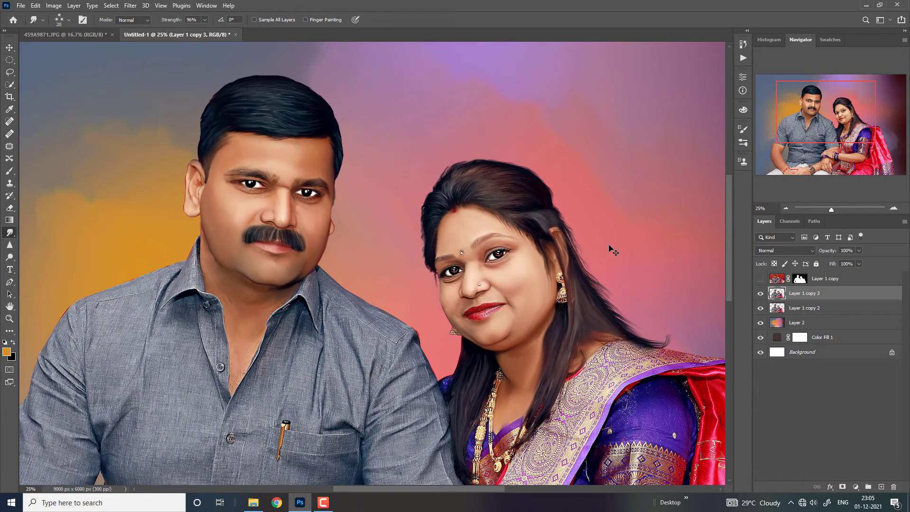
key(ctrl+plus)
key(ctrl+plus)
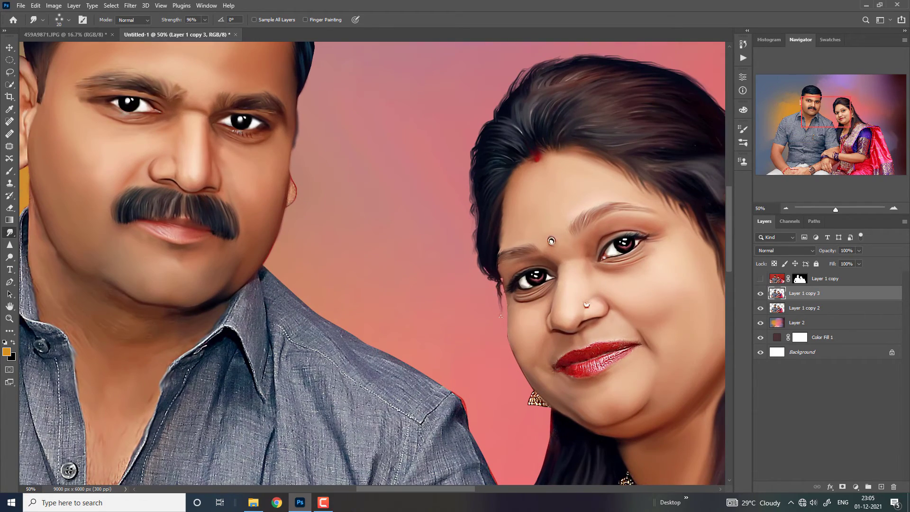
drag(495, 280, 497, 306)
scroll(515, 412, down, 3)
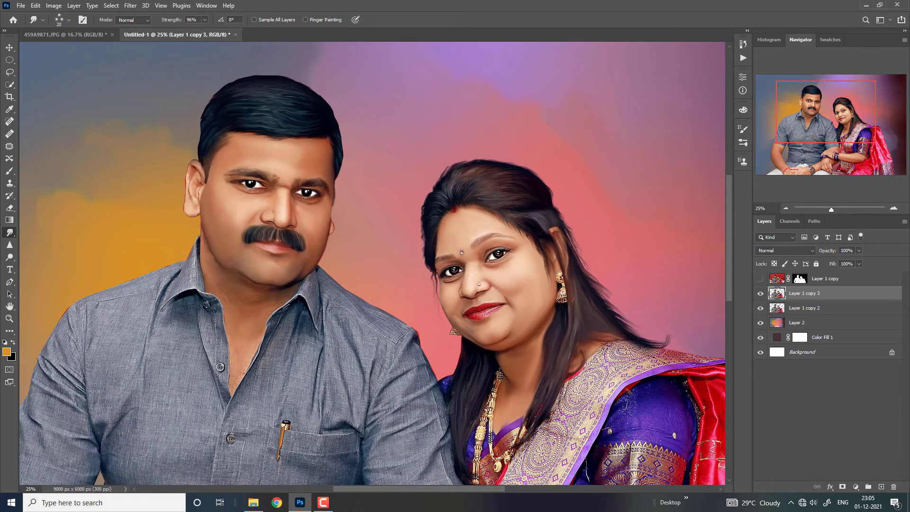
key(ctrl+minus)
key(ctrl+plus)
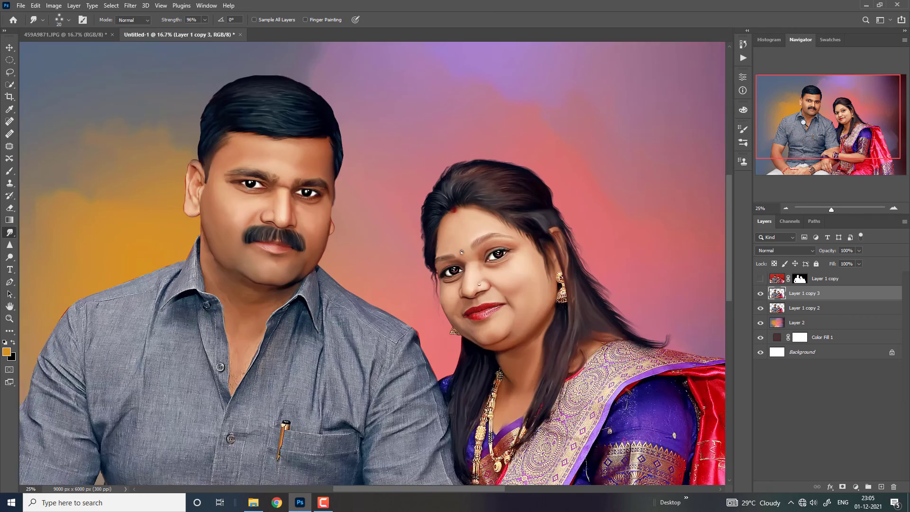
key(ctrl+plus)
key(ctrl+plus)
key(ctrl+plus)
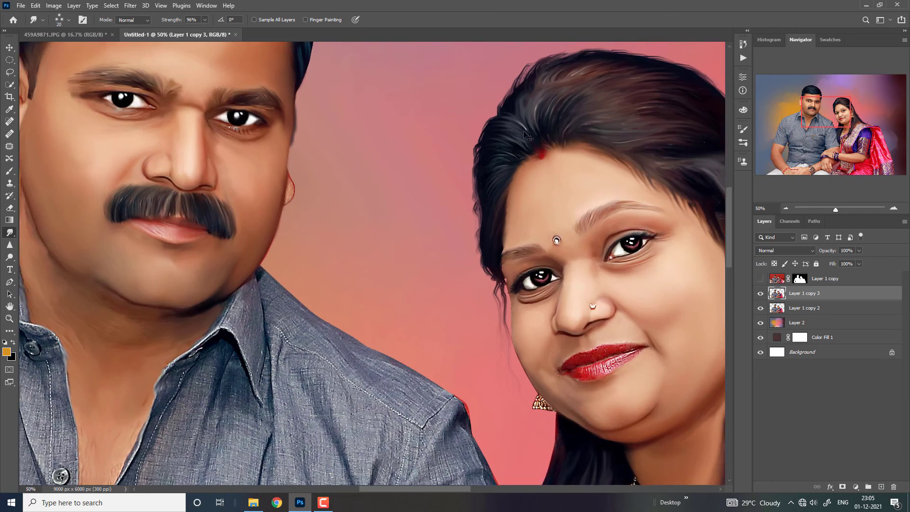
drag(808, 119, 800, 111)
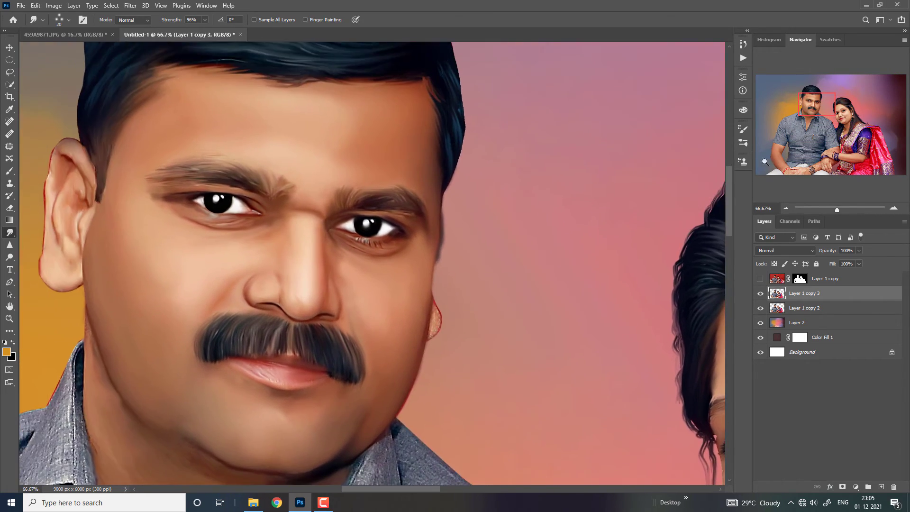
key(ctrl+plus)
Step: Erase the dark fringe along the man's face edge beside his ear with the Eraser
click(9, 208)
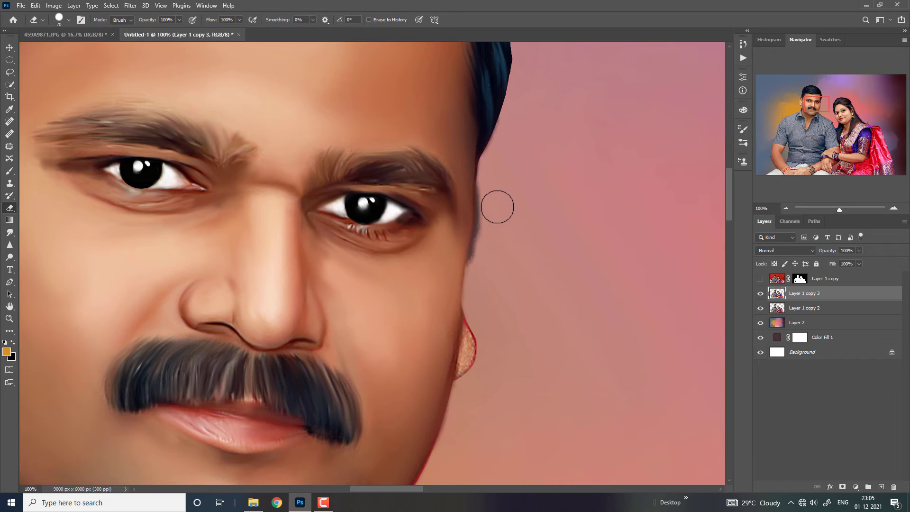
key(bracketleft)
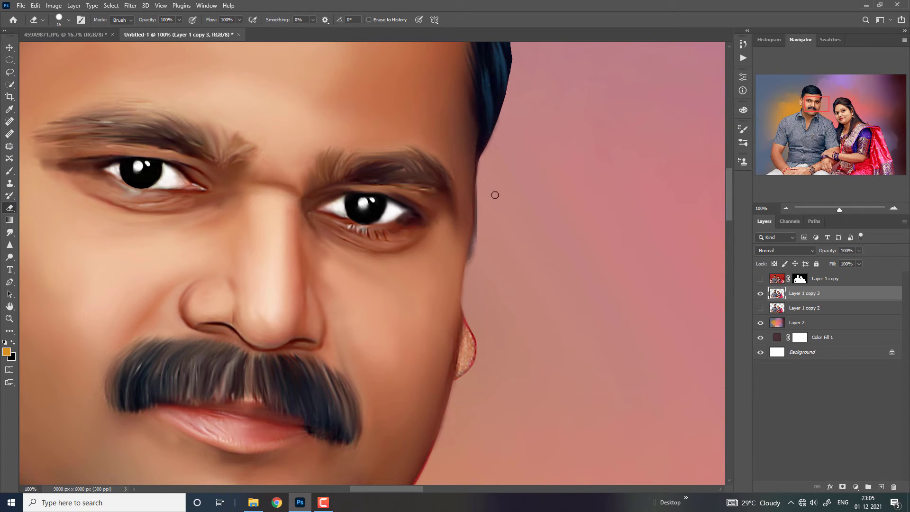
key(bracketright)
drag(481, 189, 473, 291)
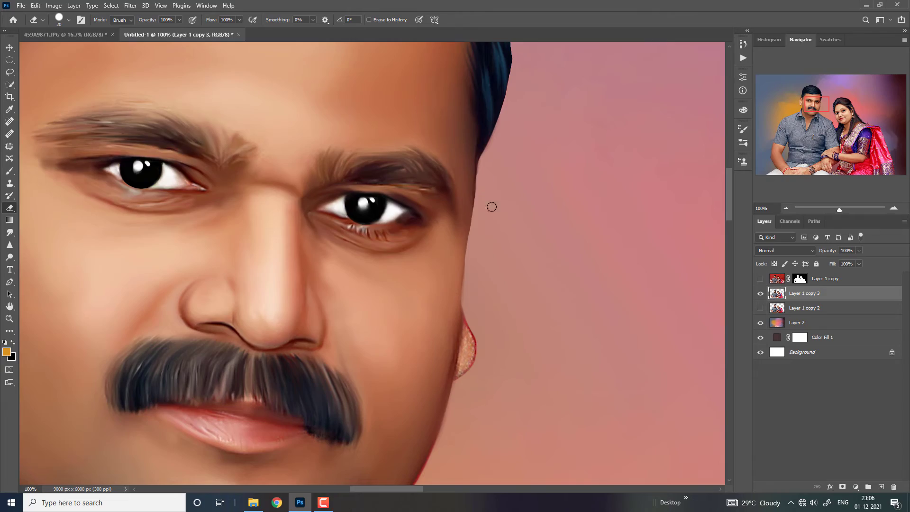
Step: Zoom out to review the whole photo, then zoom in on the woman's lower face
key(ctrl+minus)
key(ctrl+minus)
key(ctrl+minus)
key(ctrl+minus)
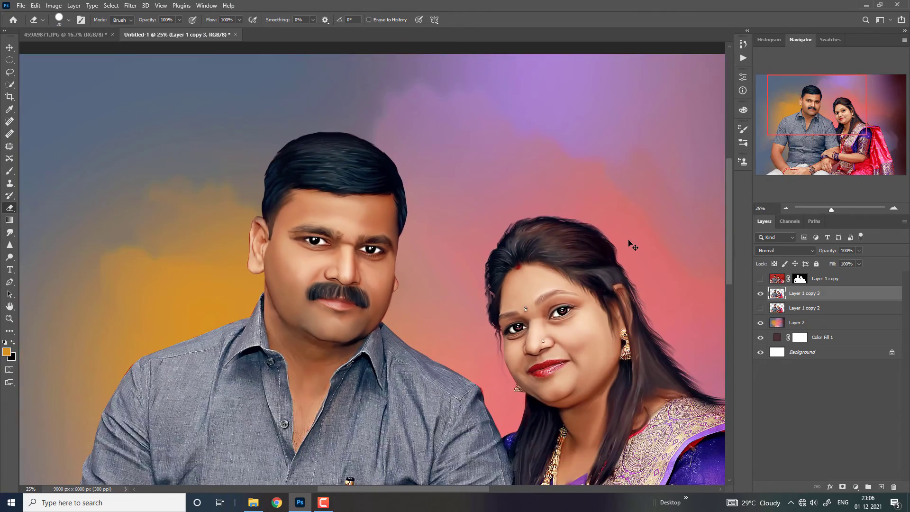
key(ctrl+minus)
key(ctrl+minus)
key(ctrl+plus)
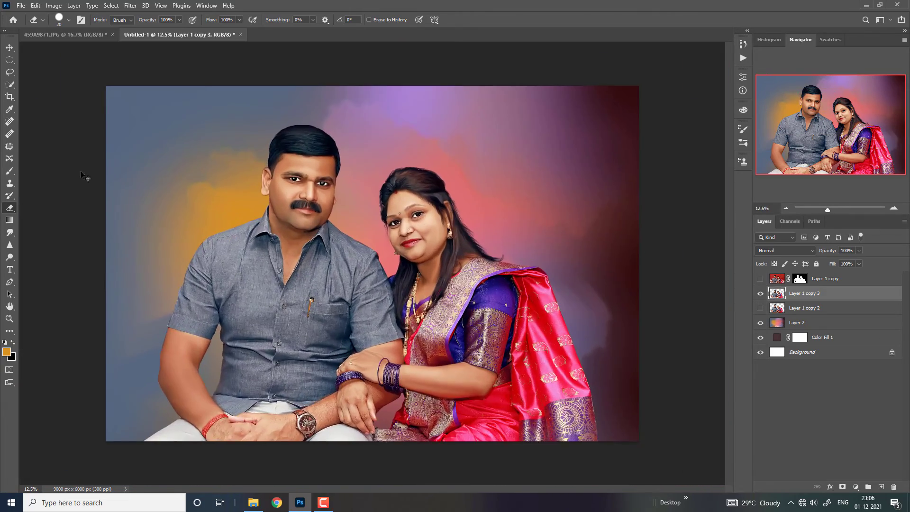
key(ctrl+plus)
key(ctrl+minus)
key(ctrl+plus)
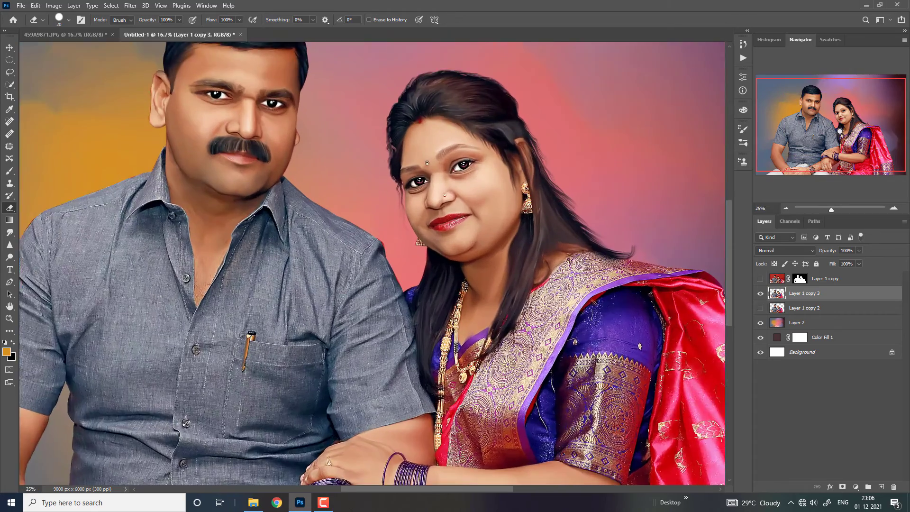
key(ctrl+plus)
key(ctrl+plus)
key(ctrl+plus)
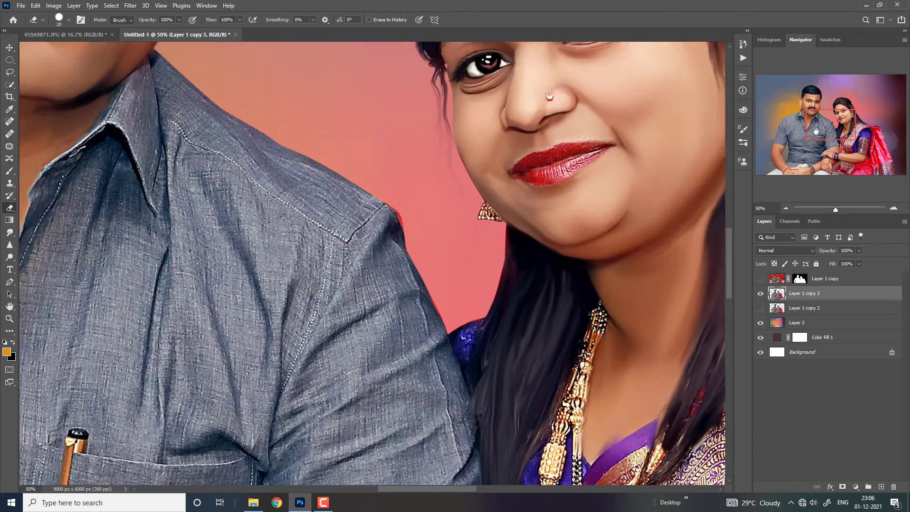
key(ctrl+plus)
mouse_move(840, 131)
mouse_down()
mouse_move(821, 128)
mouse_move(839, 121)
mouse_up()
key(ctrl+plus)
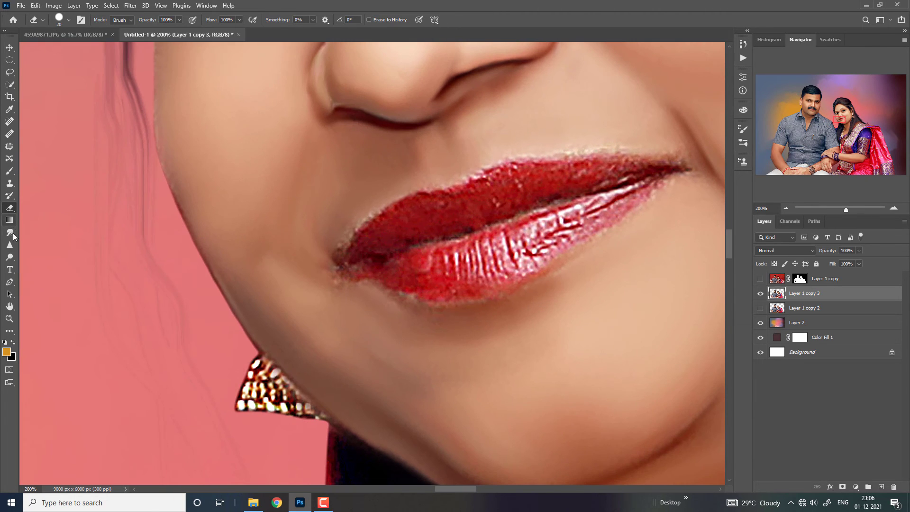
Step: Set the Smudge tool to the Soft Round 50 1 brush at 59% strength
key(o)
click(10, 234)
click(69, 20)
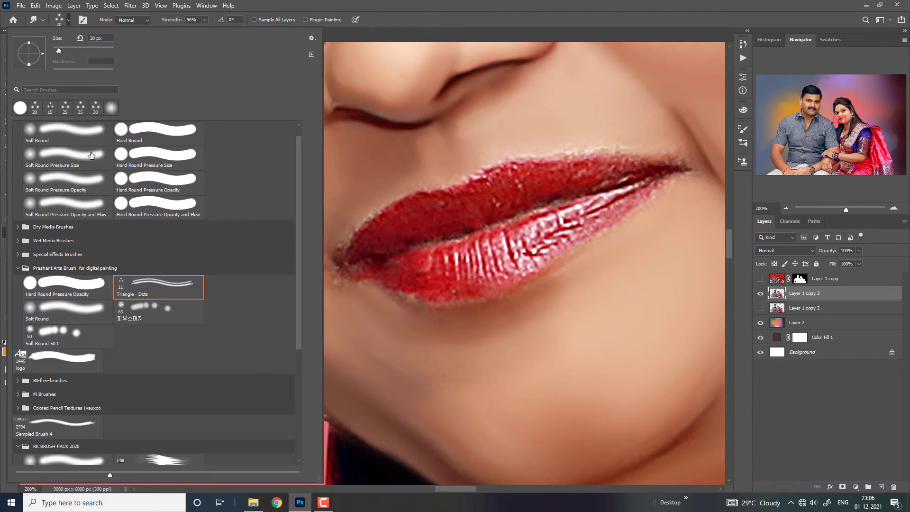
double_click(86, 340)
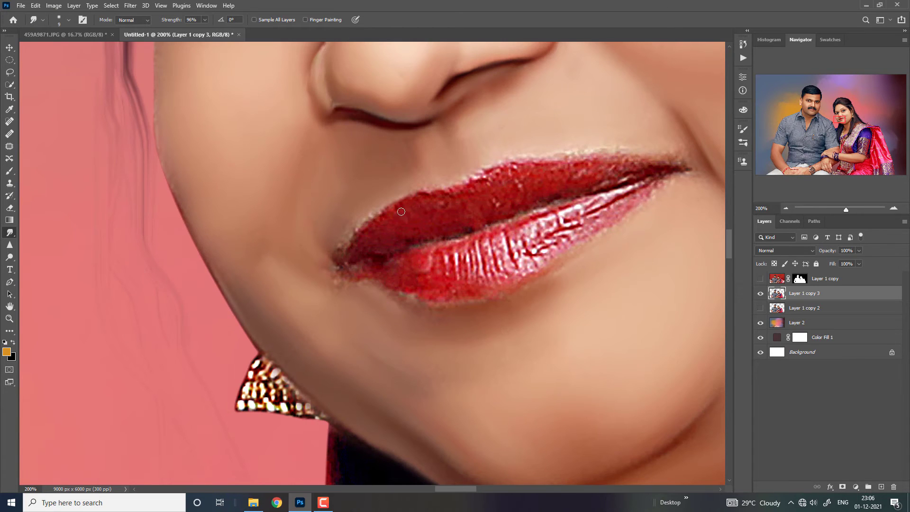
key(bracketright)
key(bracketright)
drag(402, 212, 417, 204)
click(192, 20)
text(59)
key(Return)
Step: Smudge the upper lip smooth, including its left corner
drag(375, 231, 425, 209)
key(bracketleft)
key(bracketright)
mouse_move(359, 231)
mouse_down()
mouse_move(376, 212)
mouse_move(354, 222)
mouse_move(369, 247)
mouse_move(444, 224)
mouse_move(382, 240)
mouse_move(420, 238)
mouse_move(359, 265)
mouse_move(460, 256)
mouse_move(472, 243)
mouse_move(483, 258)
mouse_move(526, 245)
mouse_move(602, 197)
mouse_move(448, 247)
mouse_move(455, 244)
mouse_up()
key(bracketleft)
key(bracketright)
key(bracketright)
key(bracketleft)
key(bracketright)
key(bracketright)
Step: Smooth the top and right edges of the upper lip with a smaller brush
mouse_move(461, 205)
mouse_down()
mouse_move(496, 176)
mouse_move(652, 166)
mouse_up()
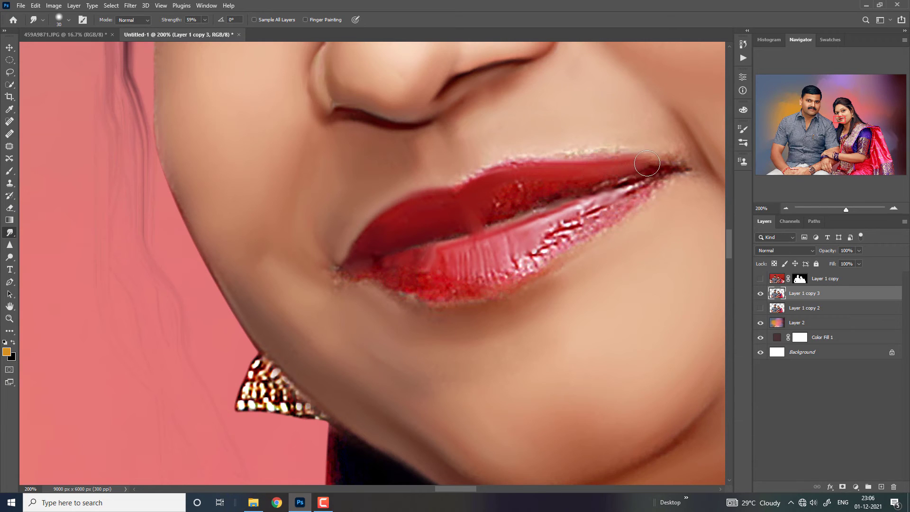
key(bracketleft)
mouse_move(552, 149)
mouse_down()
mouse_move(640, 154)
mouse_move(547, 155)
mouse_move(463, 179)
mouse_move(555, 152)
mouse_move(668, 152)
mouse_move(640, 134)
mouse_move(685, 148)
mouse_move(664, 126)
mouse_up()
key(bracketright)
key(bracketright)
key(bracketright)
key(ctrl+minus)
key(bracketleft)
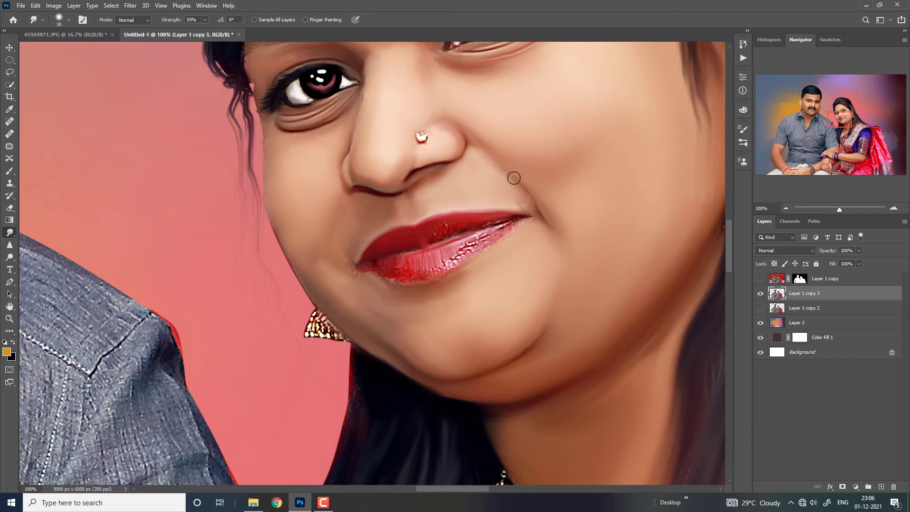
key(bracketleft)
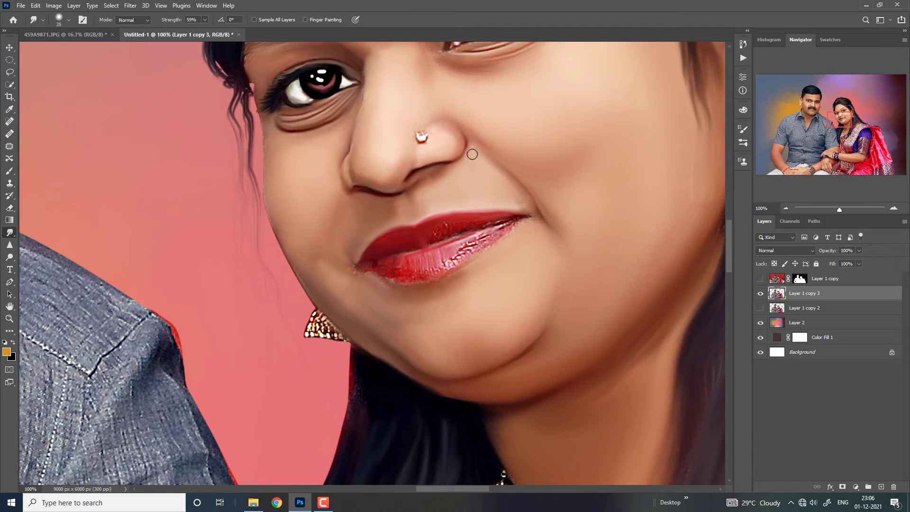
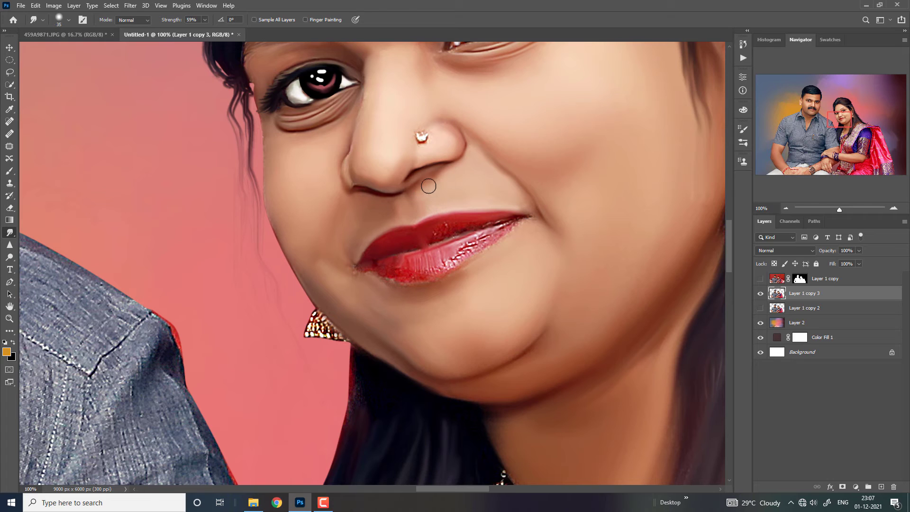
Step: Enlarge the Smudge brush and blend the woman's jaw shadow below her lips
key(bracketright)
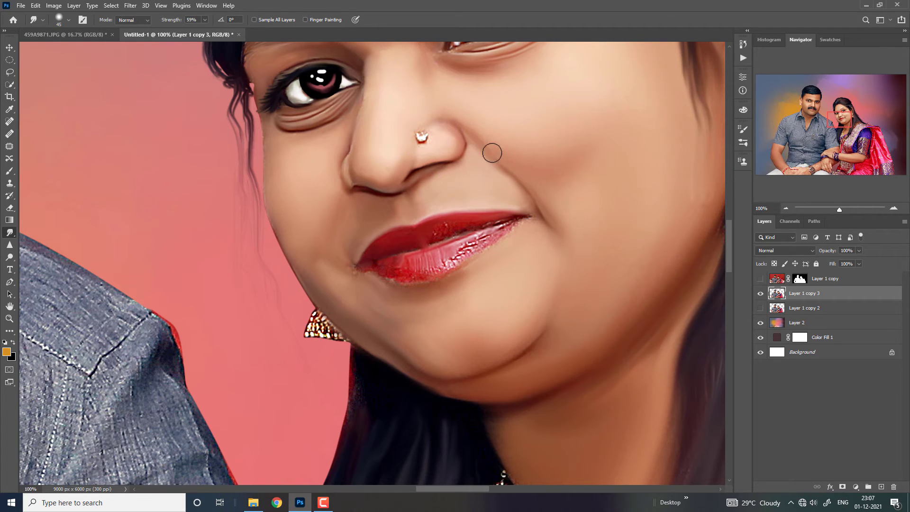
key(bracketright)
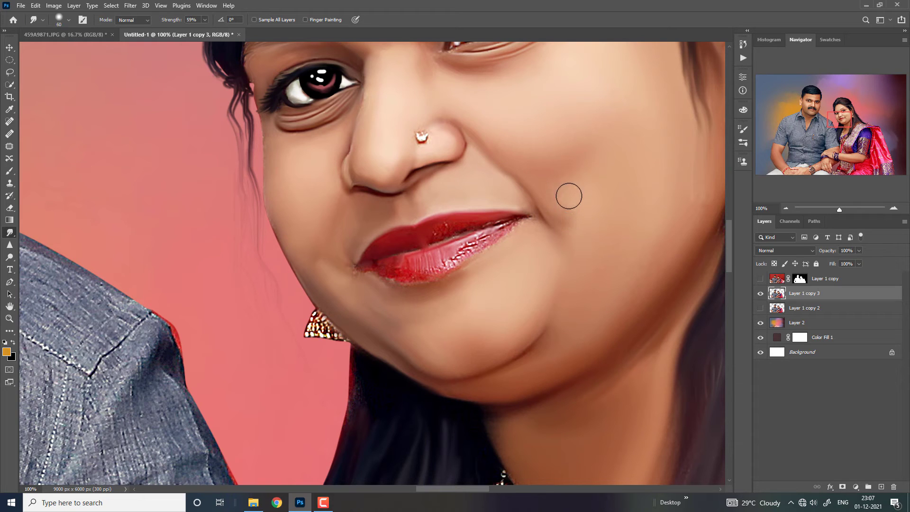
key(bracketright)
key(bracketright)
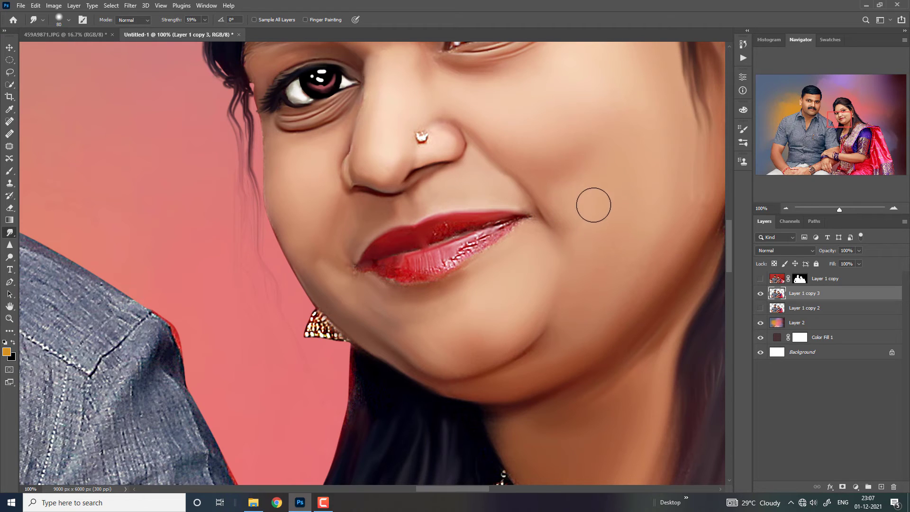
key(bracketleft)
key(bracketleft)
key(ctrl+plus)
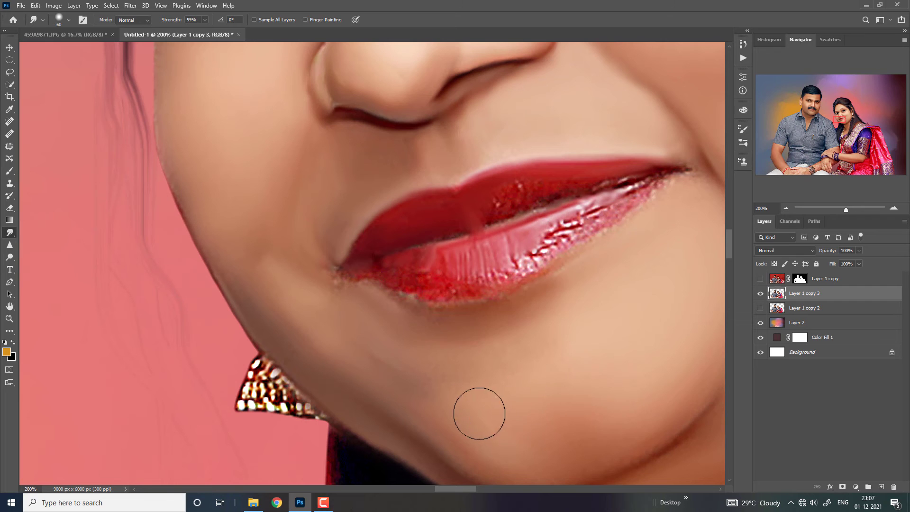
drag(626, 386, 650, 386)
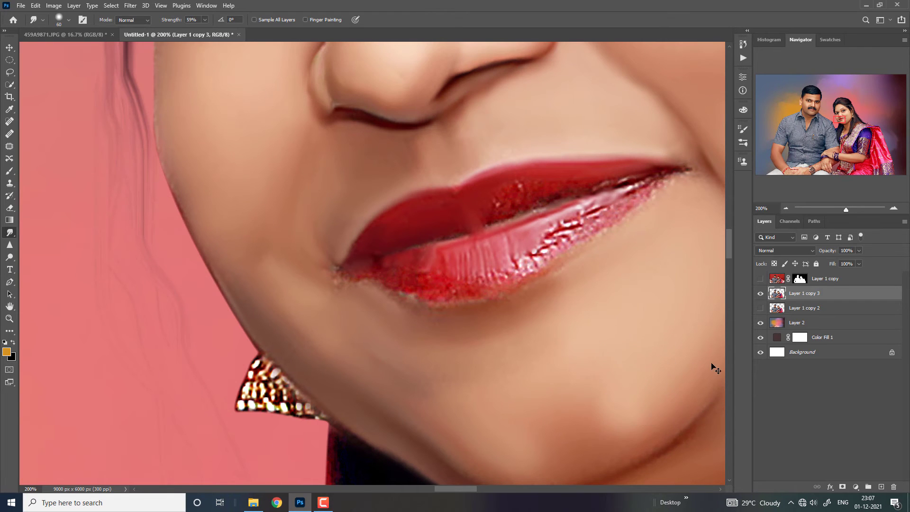
key(ctrl+minus)
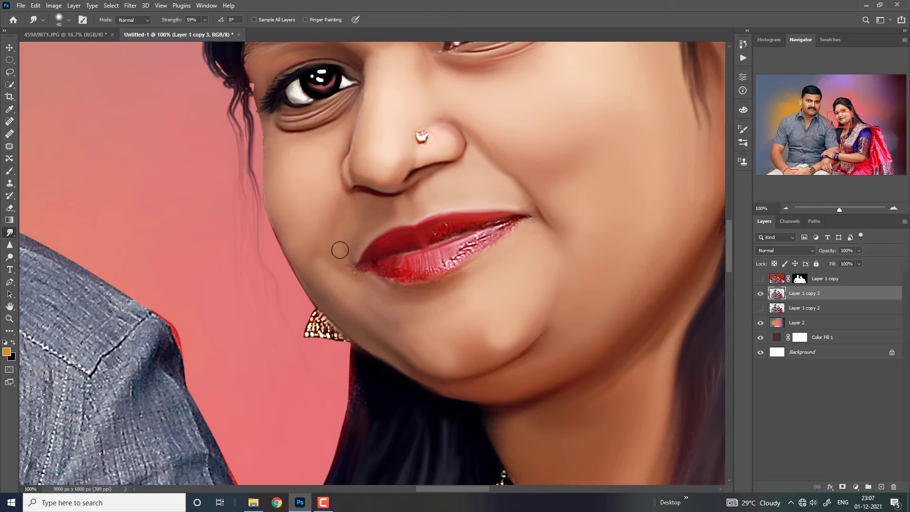
Step: Size the Smudge brush up to cover the woman's cheek for broad blending
key(bracketright)
key(bracketright)
key(bracketright)
key(bracketleft)
key(bracketleft)
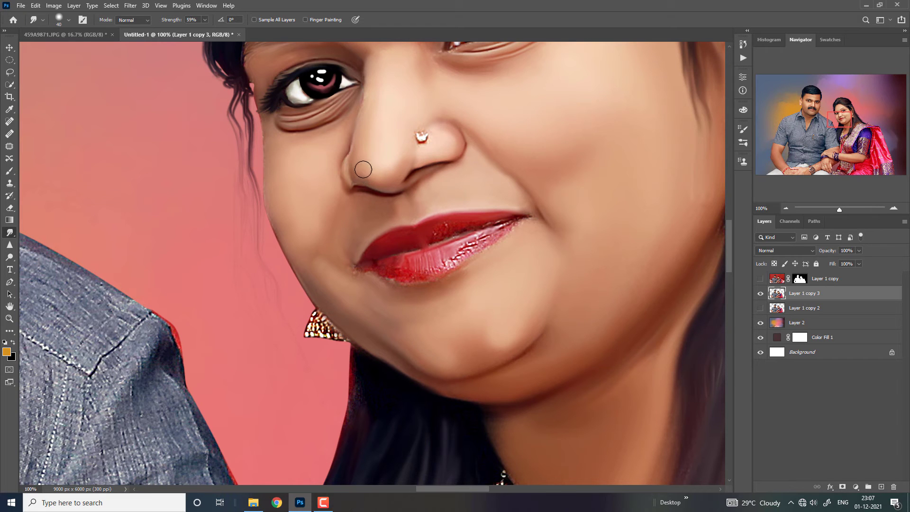
scroll(412, 151, down, 5)
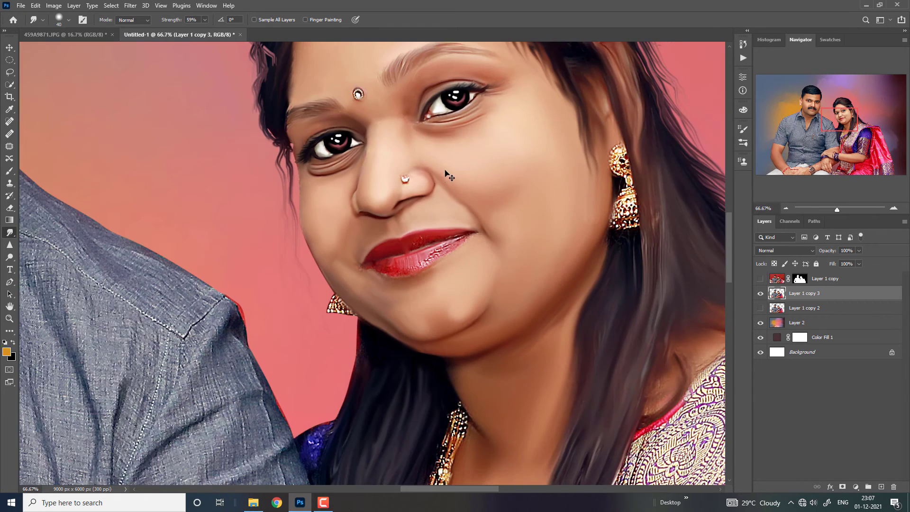
scroll(417, 147, up, 5)
key(bracketright)
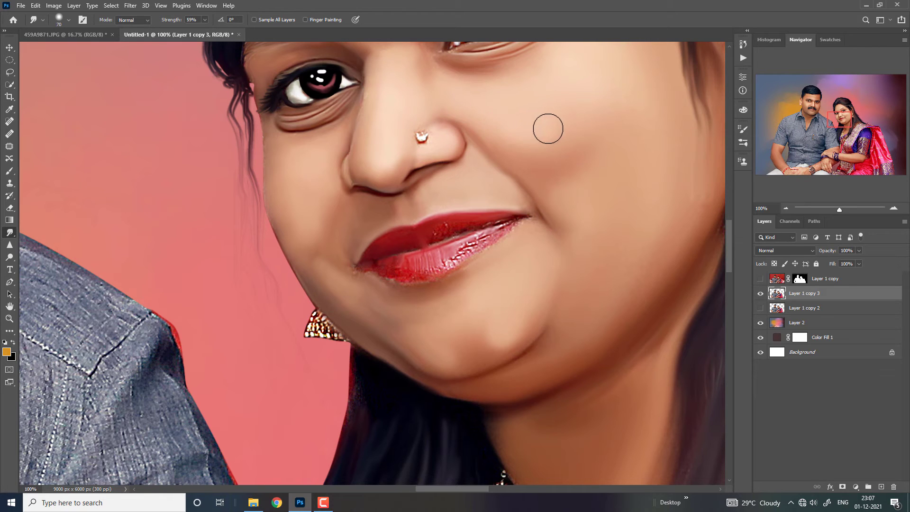
key(bracketright)
key(bracketright)
key(bracketright)
key(ctrl+minus)
key(bracketright)
key(bracketright)
key(bracketright)
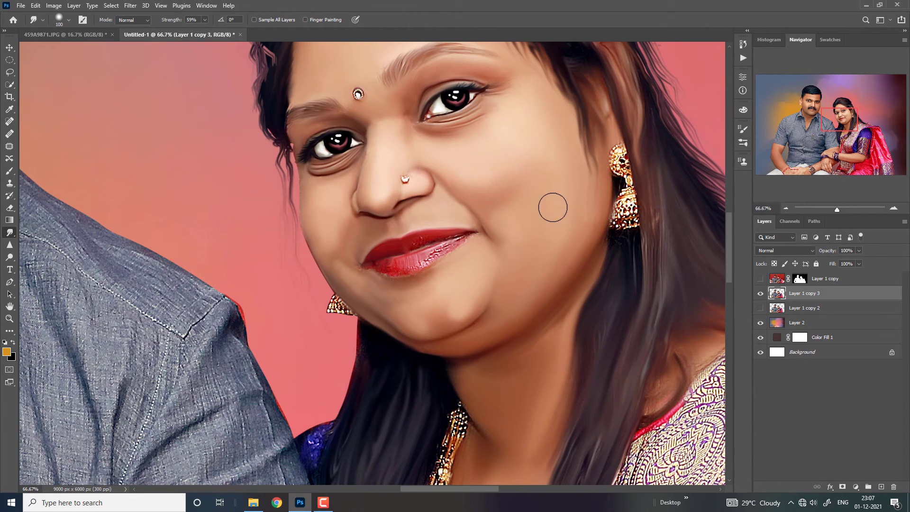
key(bracketright)
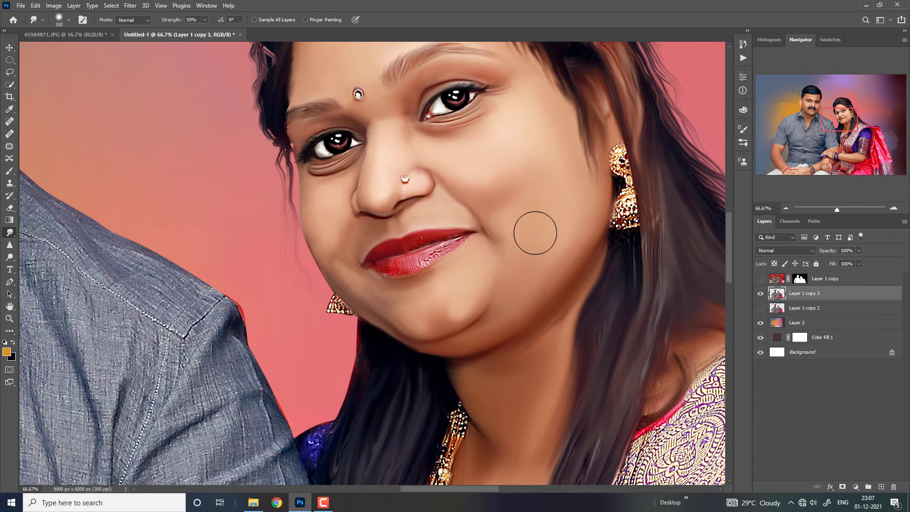
key(ctrl+minus)
scroll(522, 240, up, 4)
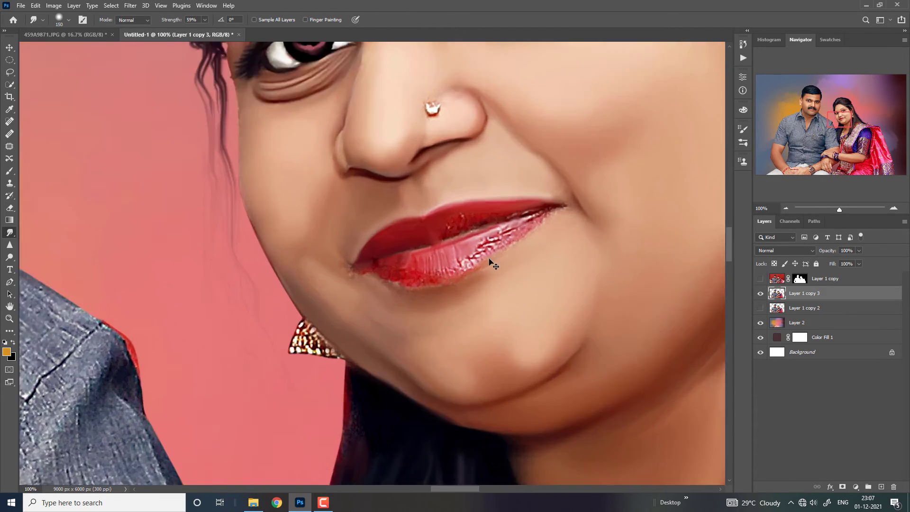
key(bracketleft)
key(bracketleft)
key(bracketleft)
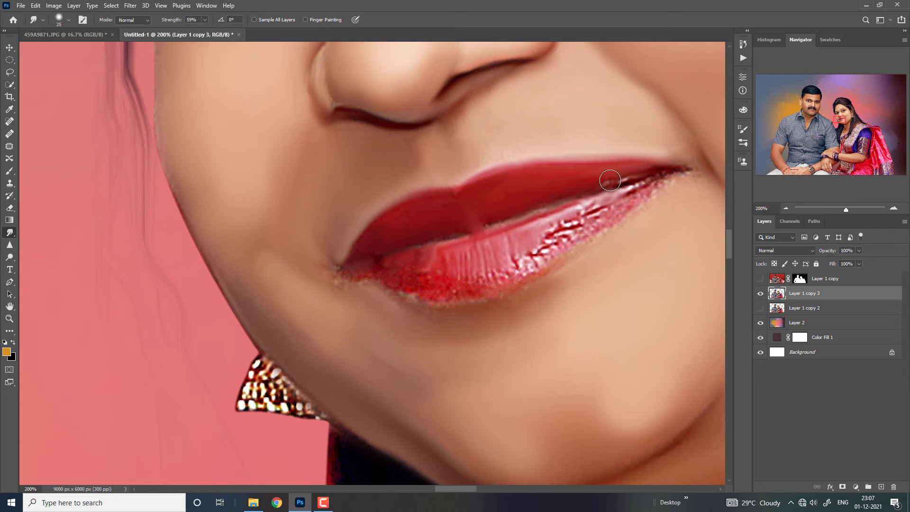
Step: Smear the inner lip line and the lower-lip speckled highlights smooth
mouse_move(507, 216)
mouse_down()
mouse_move(403, 244)
mouse_move(406, 264)
mouse_move(386, 272)
mouse_move(406, 284)
mouse_move(380, 287)
mouse_move(435, 290)
mouse_move(368, 284)
mouse_up()
mouse_move(368, 285)
mouse_down()
mouse_move(444, 282)
mouse_move(375, 288)
mouse_up()
key(bracketleft)
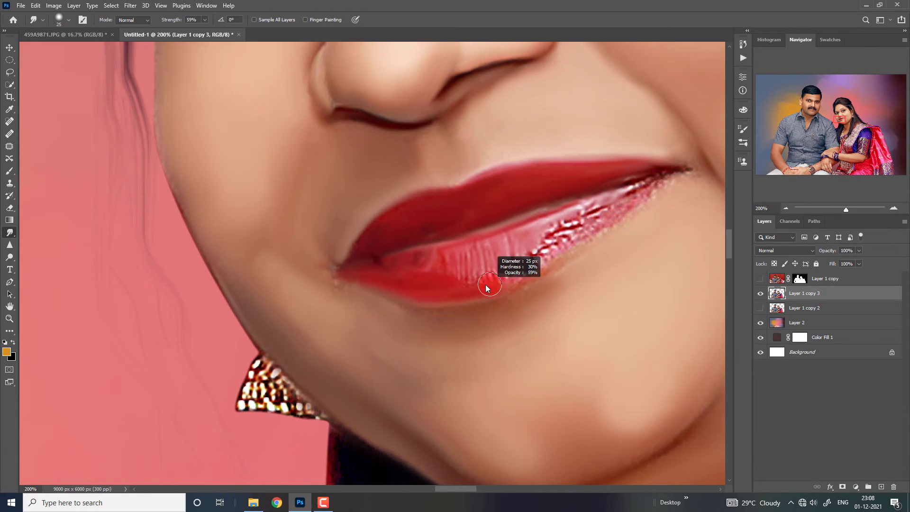
drag(498, 265, 472, 279)
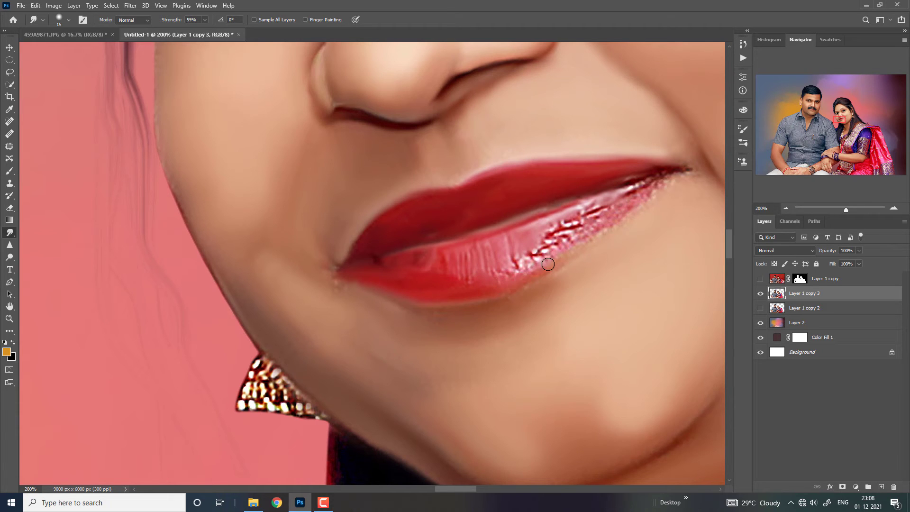
mouse_move(501, 285)
mouse_down()
mouse_move(613, 185)
mouse_move(670, 172)
mouse_move(623, 207)
mouse_move(549, 240)
mouse_move(539, 255)
mouse_move(516, 258)
mouse_move(545, 229)
mouse_move(595, 220)
mouse_up()
drag(501, 264, 517, 267)
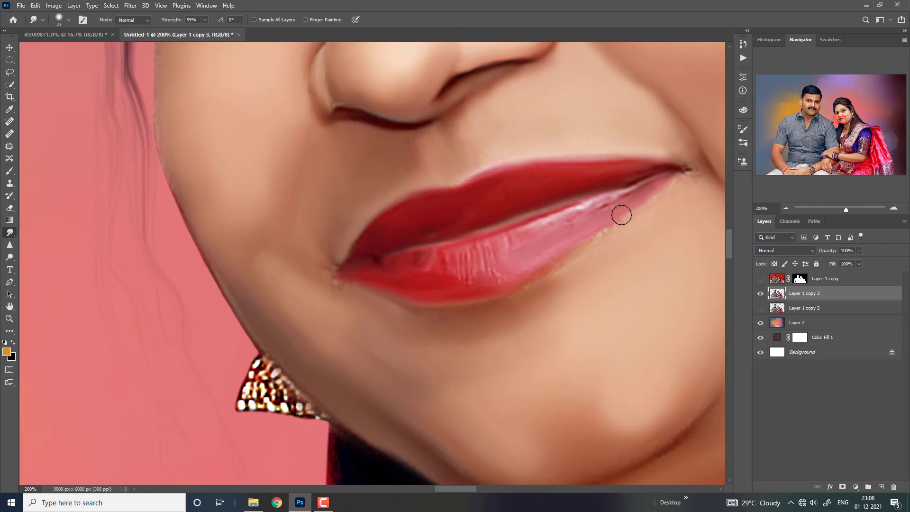
drag(621, 216, 569, 226)
Step: Soften the lip corners and blend the skin below the left corner
drag(522, 247, 509, 244)
drag(499, 269, 489, 279)
drag(433, 264, 429, 274)
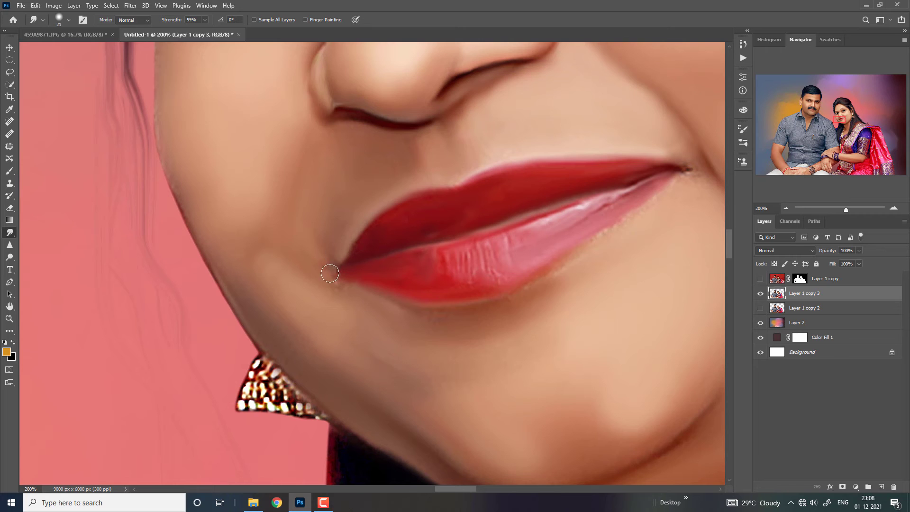
drag(330, 273, 335, 279)
drag(335, 240, 339, 224)
drag(325, 256, 334, 275)
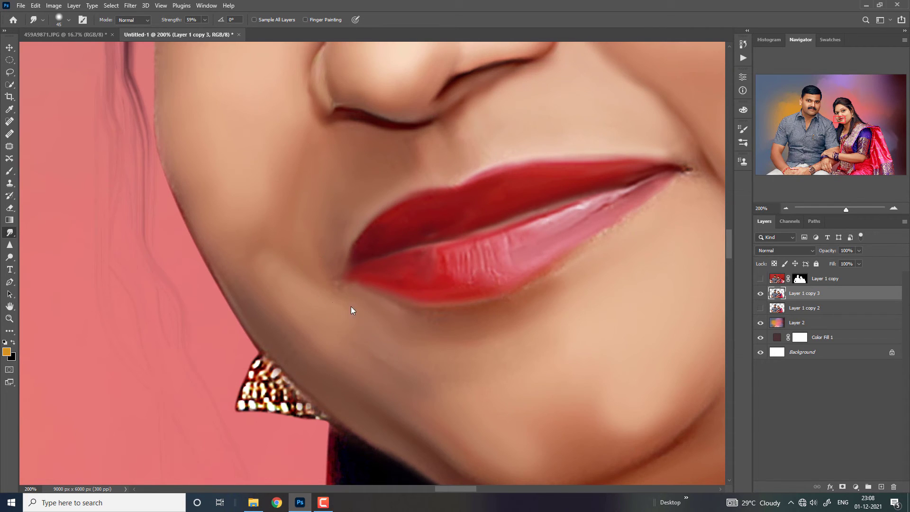
drag(424, 329, 356, 309)
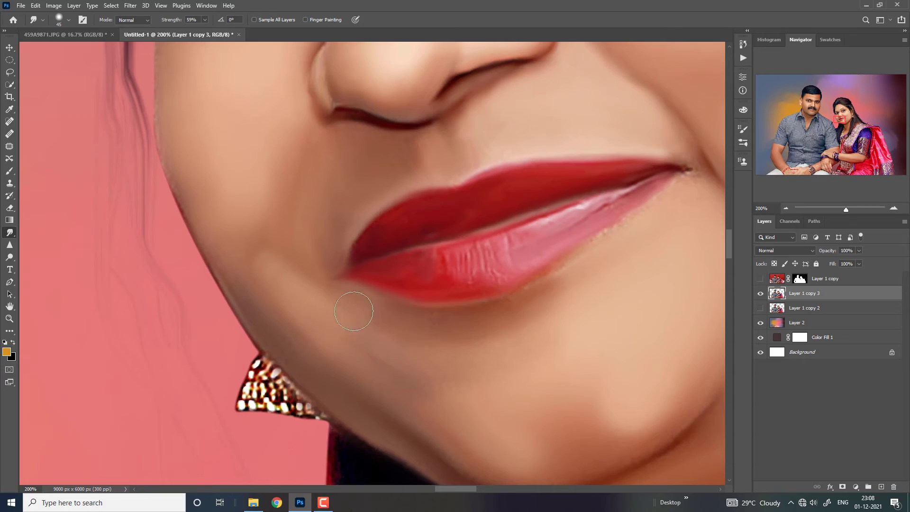
key(ctrl+minus)
Step: Review both faces, then smudge the man's cheek smooth with an enlarged brush
key(ctrl+minus)
key(ctrl+minus)
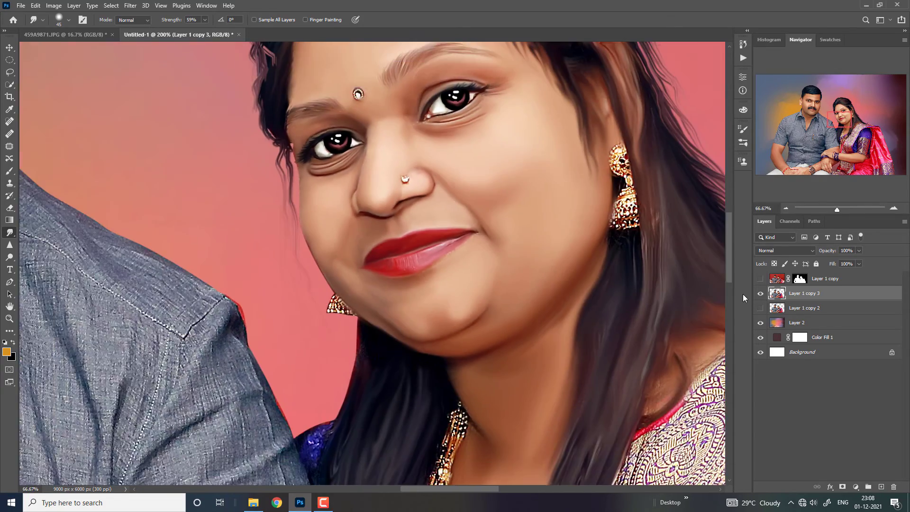
key(ctrl+minus)
key(ctrl+minus)
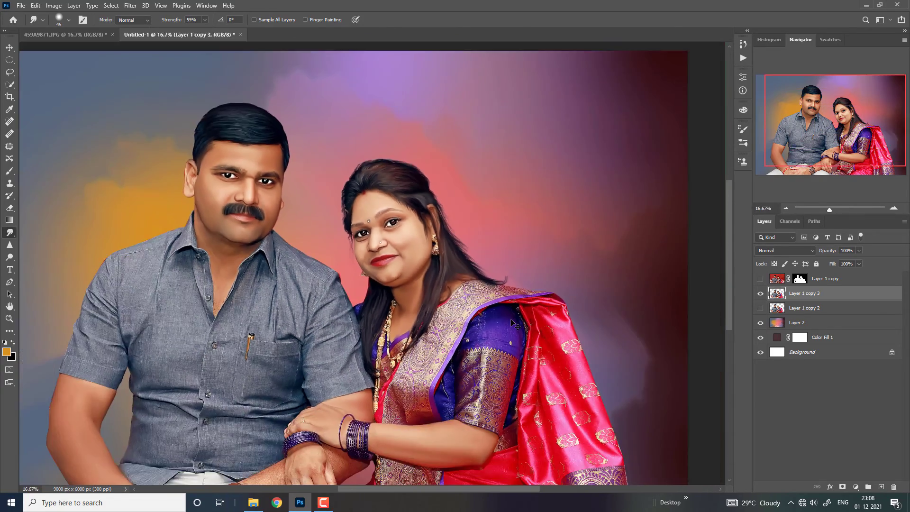
key(ctrl+minus)
key(ctrl+plus)
key(ctrl+plus)
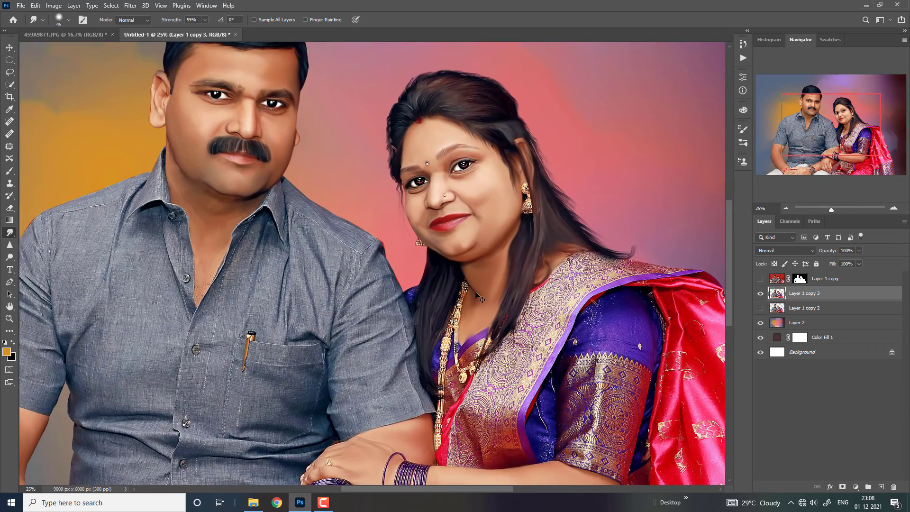
key(ctrl+plus)
key(ctrl+plus)
key(ctrl+plus)
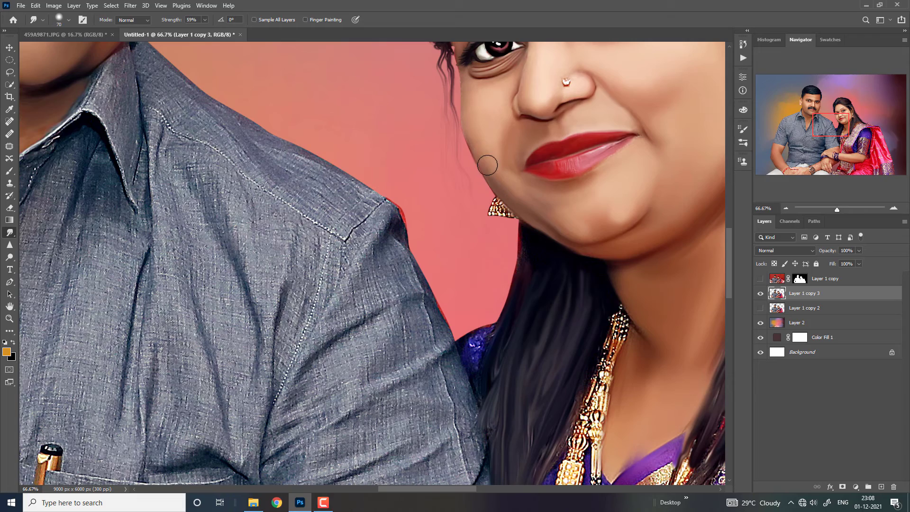
key(ctrl+minus)
key(bracketright)
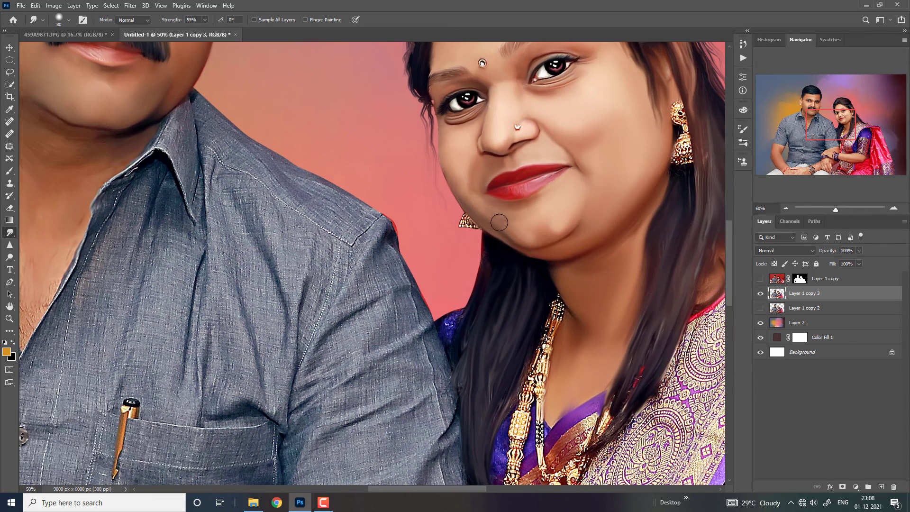
key(ctrl+minus)
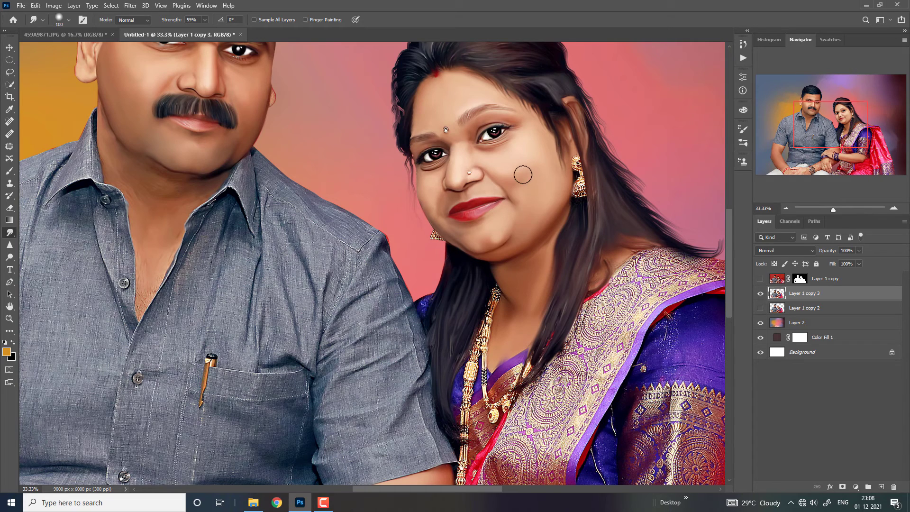
key(bracketright)
key(bracketright)
key(ctrl+minus)
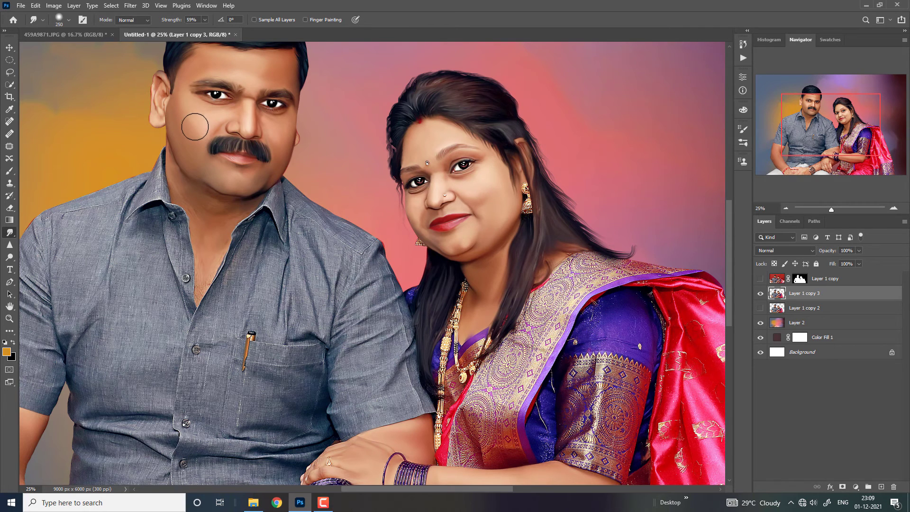
mouse_move(195, 127)
mouse_down()
mouse_move(189, 122)
mouse_move(185, 144)
mouse_up()
key(ctrl+minus)
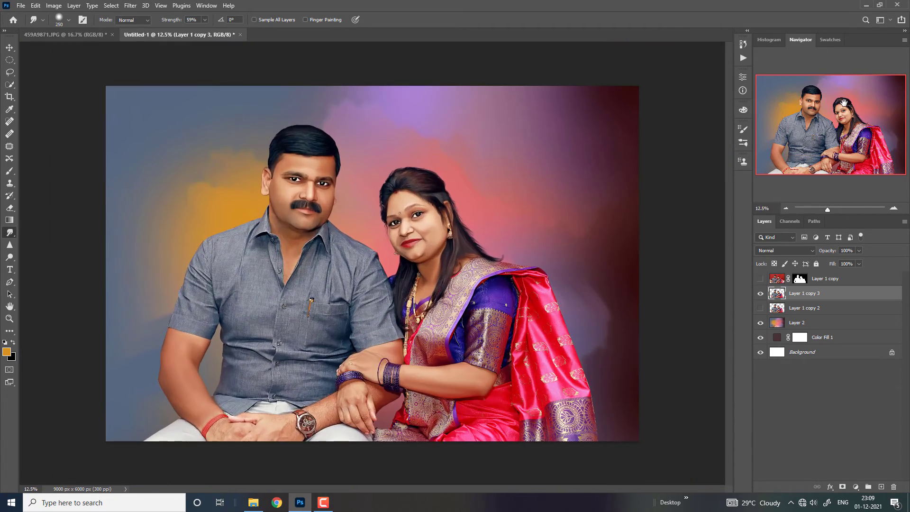
key(ctrl+plus)
Step: Bring the hands into view and smooth the wrist skin below the bangle
click(845, 135)
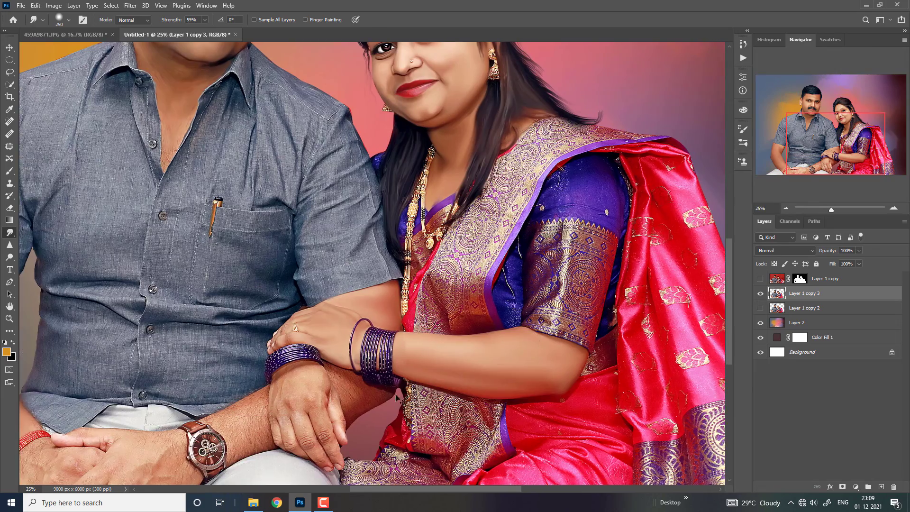
key(ctrl+plus)
drag(395, 368, 425, 175)
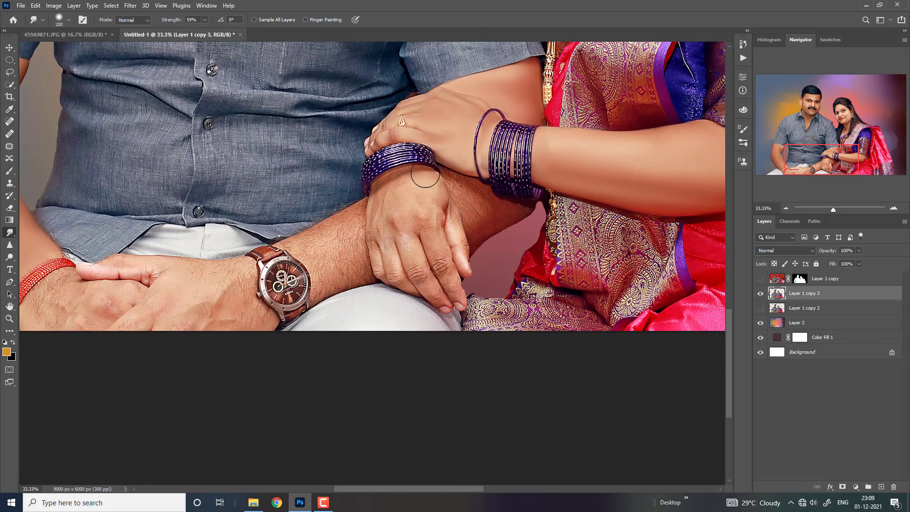
key(ctrl+plus)
key(bracketleft)
key(bracketleft)
key(bracketleft)
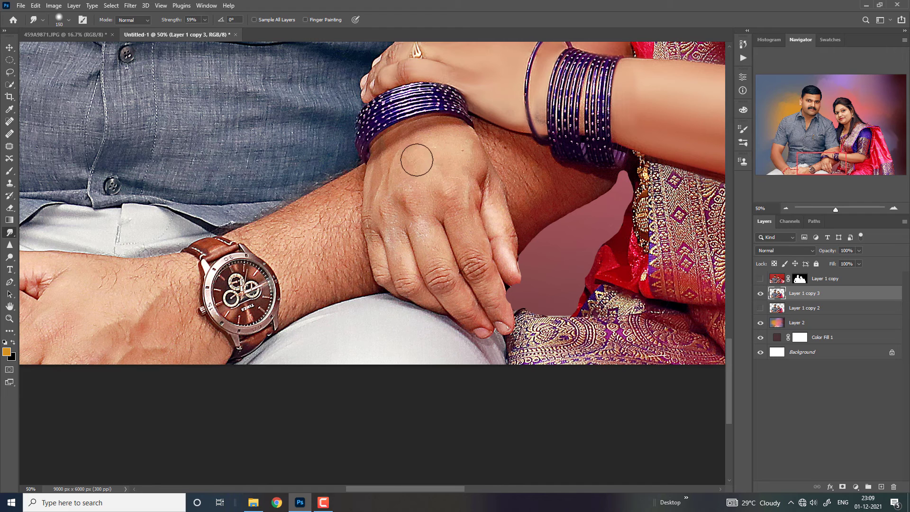
mouse_move(440, 142)
mouse_down()
mouse_move(399, 140)
mouse_move(378, 163)
mouse_move(380, 196)
mouse_move(406, 179)
mouse_move(416, 196)
mouse_move(422, 179)
mouse_move(451, 185)
mouse_move(451, 199)
mouse_move(471, 161)
mouse_up()
key(bracketright)
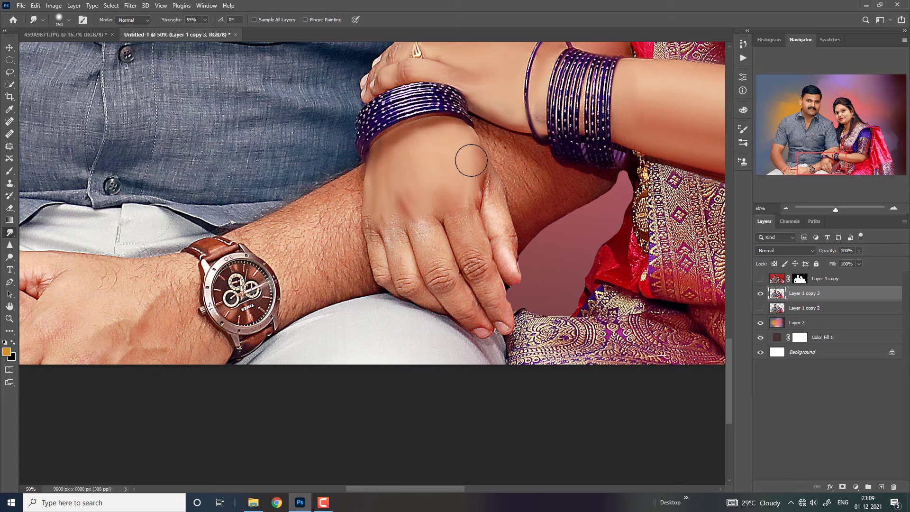
key(bracketleft)
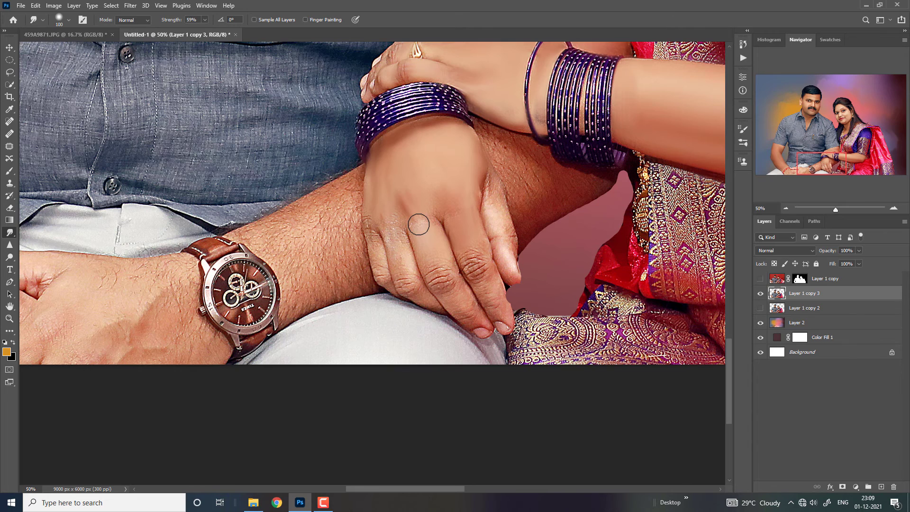
Step: Smooth the knuckle wrinkles along and across the fingers with a smaller brush
key(ctrl+plus)
key(bracketleft)
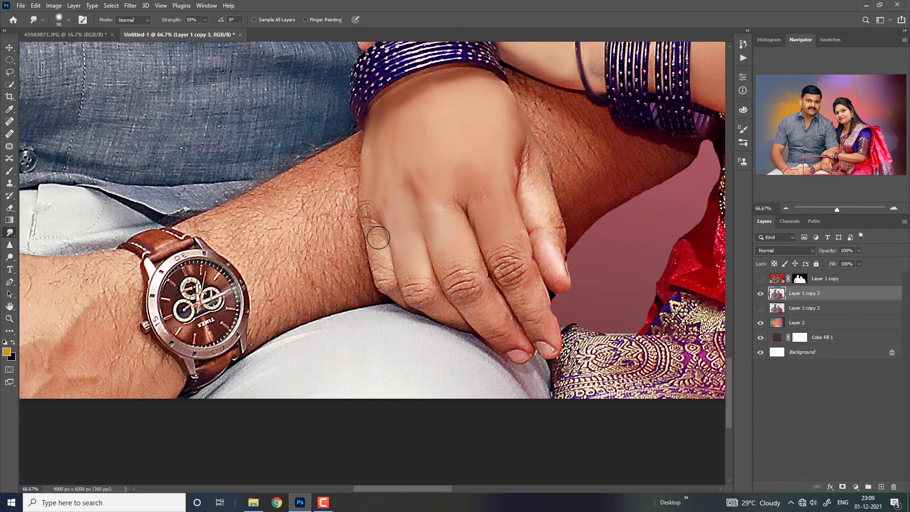
key(bracketleft)
drag(378, 238, 369, 207)
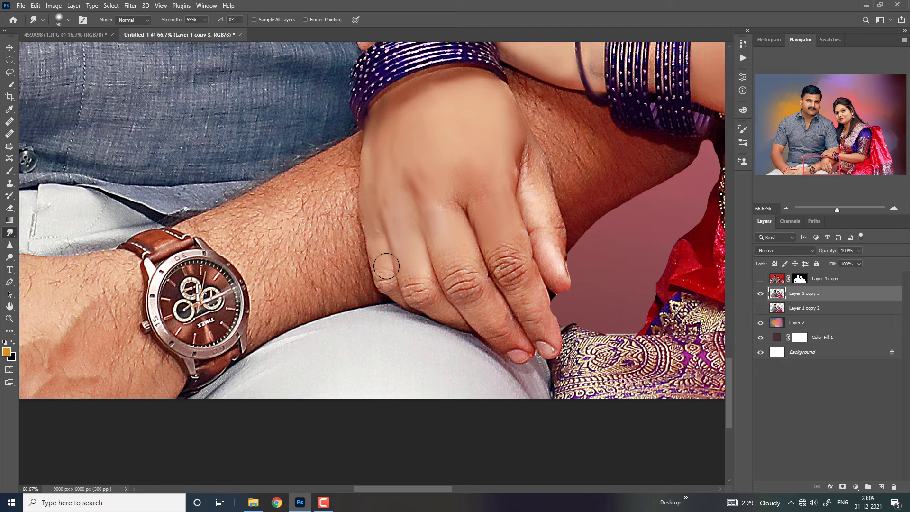
mouse_move(386, 266)
mouse_down()
mouse_move(449, 265)
mouse_move(453, 193)
mouse_move(494, 207)
mouse_move(520, 177)
mouse_move(533, 199)
mouse_move(526, 143)
mouse_move(534, 202)
mouse_up()
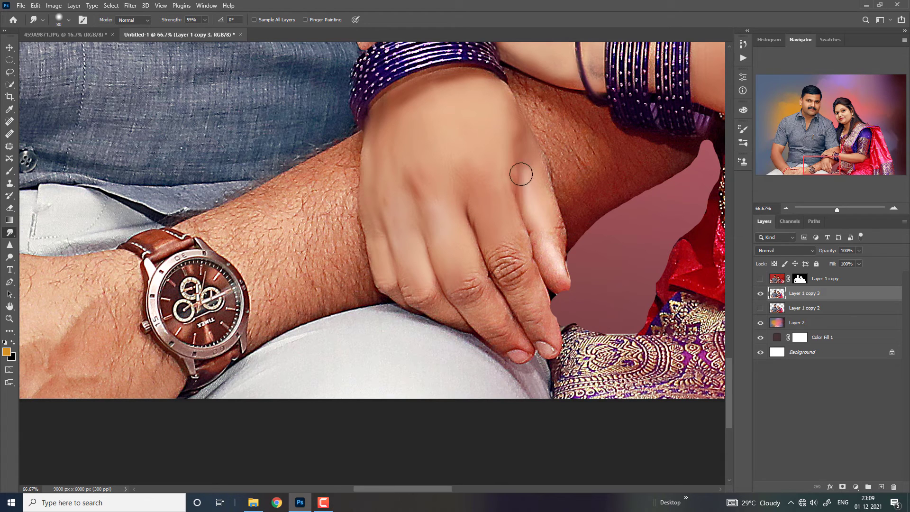
Step: Smooth the skin along the finger's right edge and up toward the wrist
key(bracketleft)
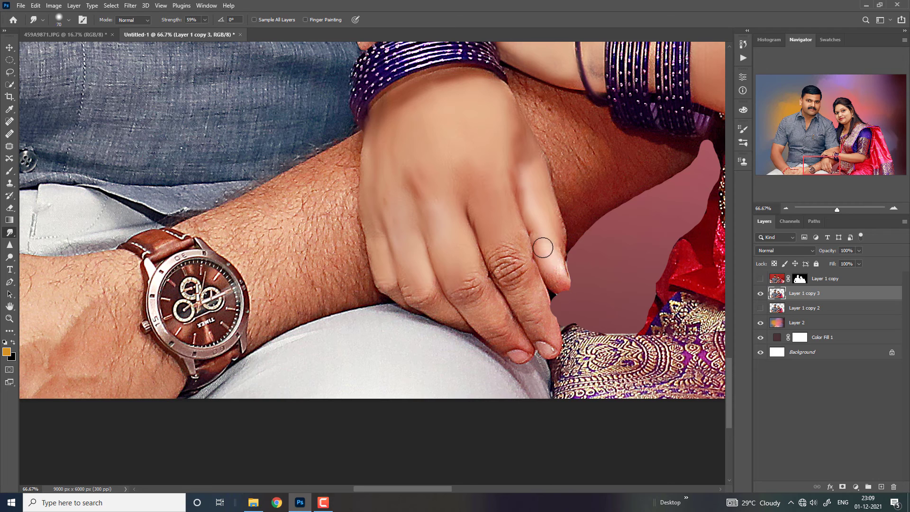
key(bracketleft)
mouse_move(543, 248)
mouse_down()
mouse_move(554, 278)
mouse_move(557, 226)
mouse_up()
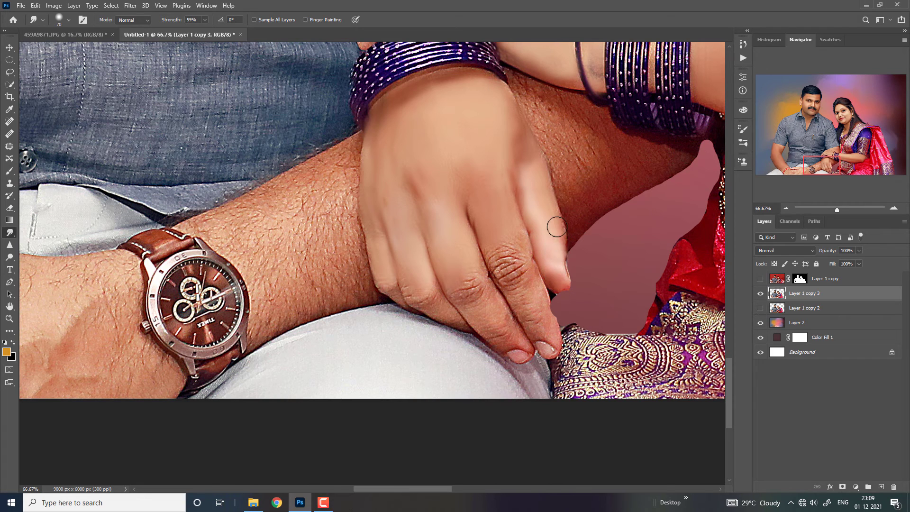
key(bracketright)
key(bracketright)
mouse_move(552, 165)
mouse_down()
mouse_move(525, 87)
mouse_move(577, 111)
mouse_move(541, 126)
mouse_move(563, 138)
mouse_move(579, 115)
mouse_move(631, 158)
mouse_move(585, 167)
mouse_move(581, 203)
mouse_move(620, 181)
mouse_move(548, 170)
mouse_move(545, 190)
mouse_move(537, 159)
mouse_move(505, 147)
mouse_move(504, 107)
mouse_up()
key(bracketright)
key(bracketright)
key(bracketright)
key(bracketright)
key(bracketleft)
key(bracketleft)
key(bracketleft)
Step: Smooth the hairy forearm skin beside the watch
key(bracketright)
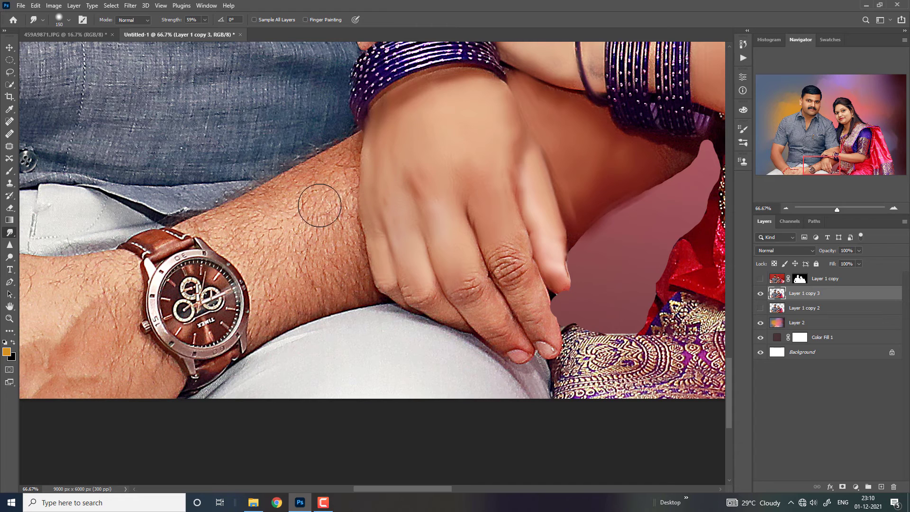
mouse_move(319, 204)
mouse_down()
mouse_move(325, 189)
mouse_move(305, 183)
mouse_move(209, 223)
mouse_move(260, 227)
mouse_move(287, 204)
mouse_move(262, 201)
mouse_move(307, 183)
mouse_move(351, 147)
mouse_move(337, 212)
mouse_move(306, 255)
mouse_move(270, 248)
mouse_move(270, 264)
mouse_move(262, 261)
mouse_move(280, 304)
mouse_move(315, 293)
mouse_move(309, 278)
mouse_move(330, 278)
mouse_move(345, 244)
mouse_move(355, 269)
mouse_up()
key(bracketright)
key(bracketleft)
key(bracketright)
key(bracketright)
key(bracketright)
key(bracketleft)
key(bracketleft)
key(bracketleft)
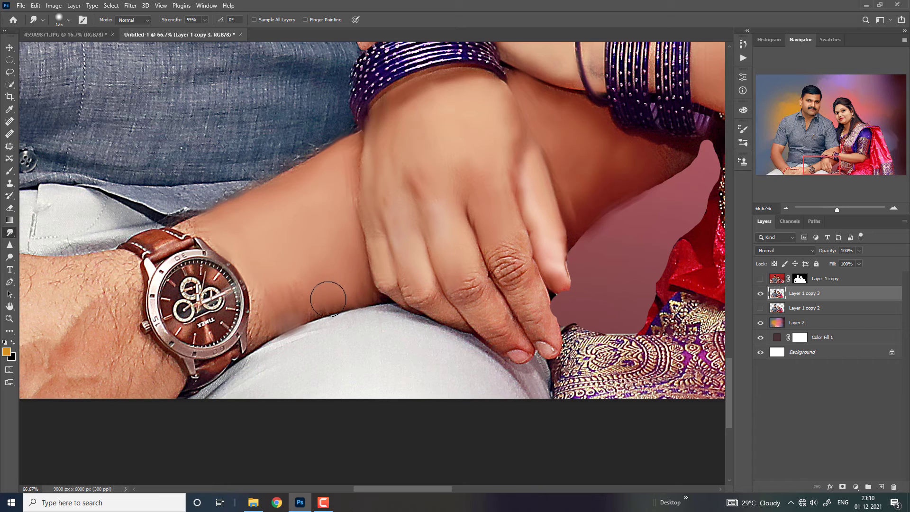
Step: Smooth the wrist's lower edge and the wrist hair left of the watch
mouse_move(305, 289)
mouse_down()
mouse_move(264, 321)
mouse_move(305, 305)
mouse_up()
key(bracketright)
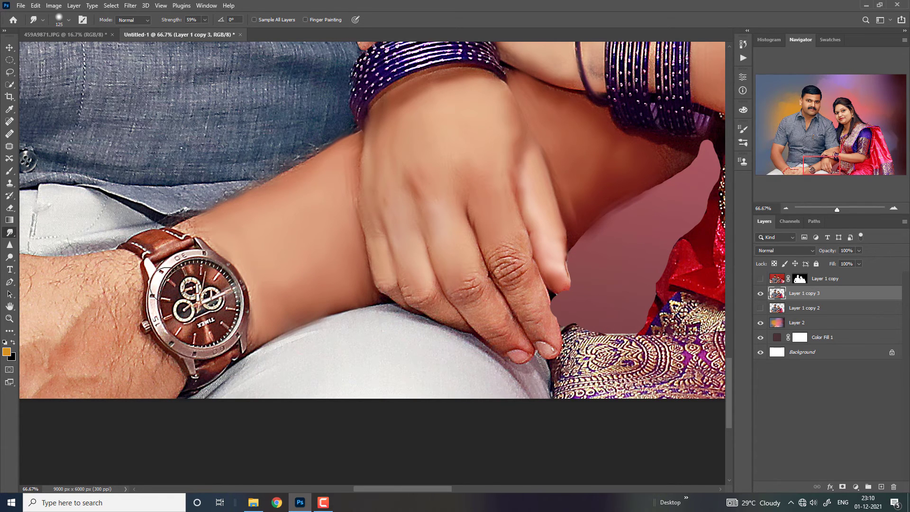
mouse_move(171, 284)
mouse_down()
mouse_move(97, 280)
mouse_move(115, 266)
mouse_up()
key(bracketright)
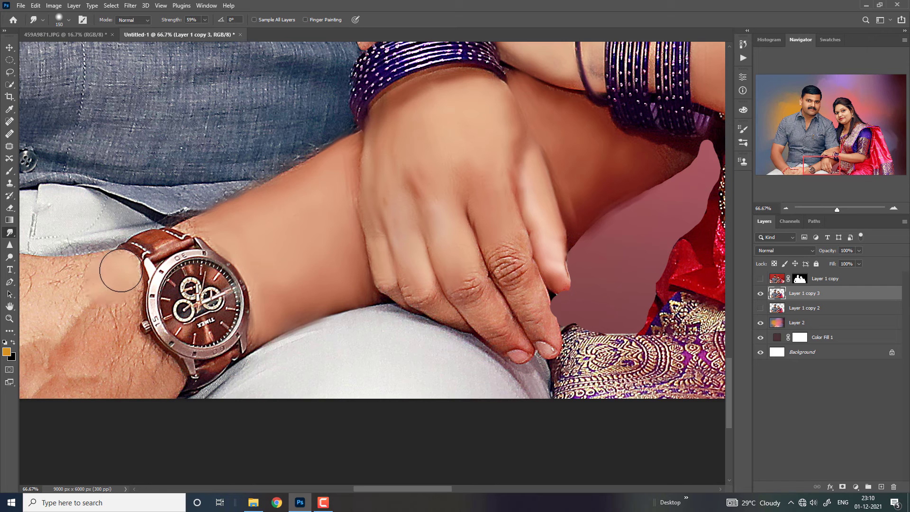
key(ctrl+minus)
key(bracketright)
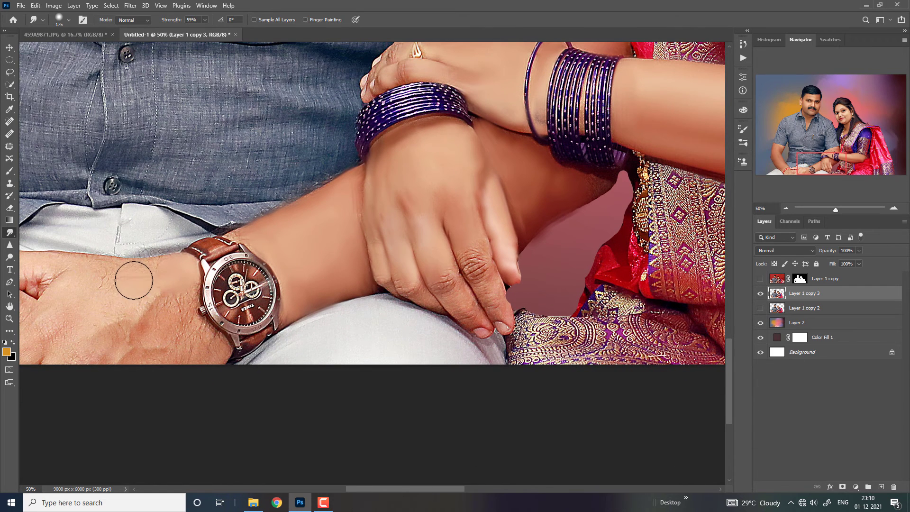
mouse_move(133, 280)
mouse_down()
mouse_move(155, 276)
mouse_move(95, 275)
mouse_move(83, 296)
mouse_move(92, 315)
mouse_move(128, 308)
mouse_move(166, 319)
mouse_move(179, 301)
mouse_move(199, 336)
mouse_up()
Step: Soften the lower-left wrist skin, then view the whole portrait
key(bracketright)
key(bracketright)
key(bracketleft)
key(bracketright)
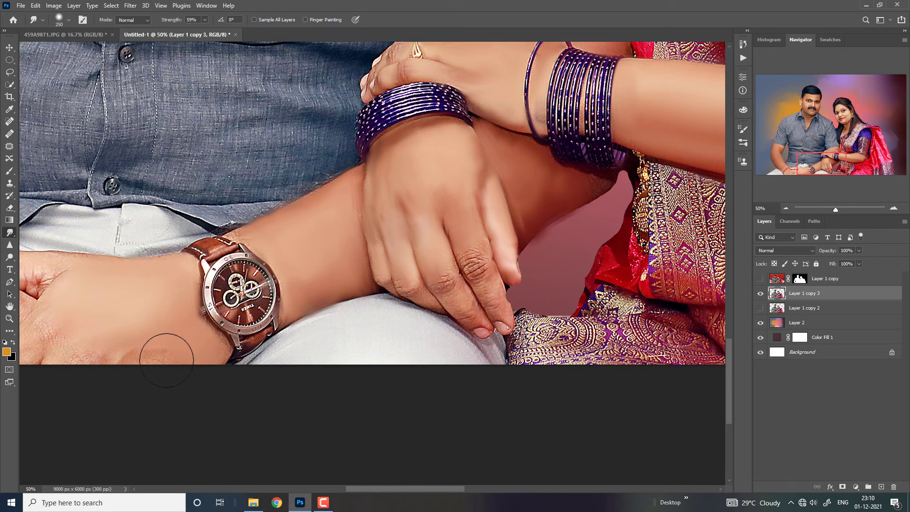
mouse_move(167, 360)
mouse_down()
mouse_move(88, 336)
mouse_move(128, 315)
mouse_move(134, 327)
mouse_move(65, 285)
mouse_move(40, 301)
mouse_move(94, 309)
mouse_move(134, 288)
mouse_move(113, 273)
mouse_move(150, 265)
mouse_up()
key(ctrl+minus)
key(bracketright)
key(bracketright)
key(bracketleft)
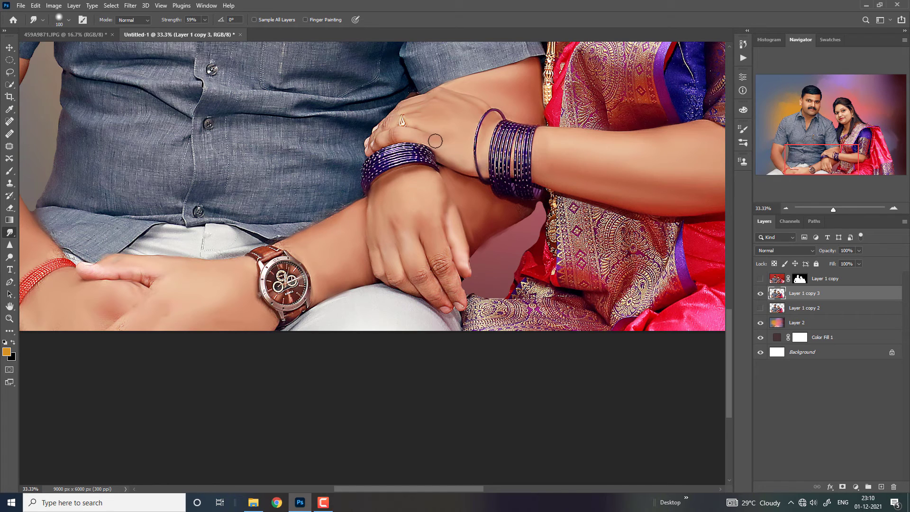
key(bracketright)
key(ctrl+minus)
Step: Lasso an area over the man's face and hair and feather it 20 px
key(ctrl+minus)
key(ctrl+minus)
key(ctrl+minus)
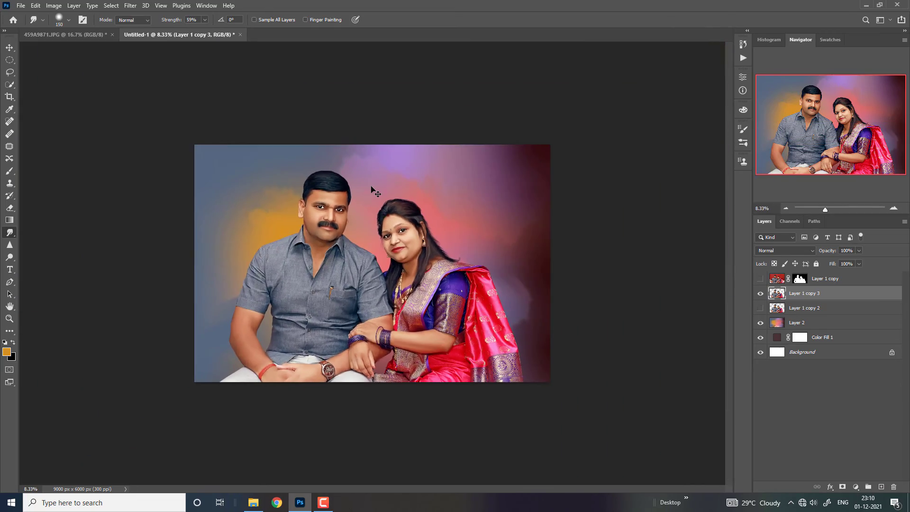
key(ctrl+minus)
key(ctrl+plus)
key(ctrl+plus)
key(ctrl+plus)
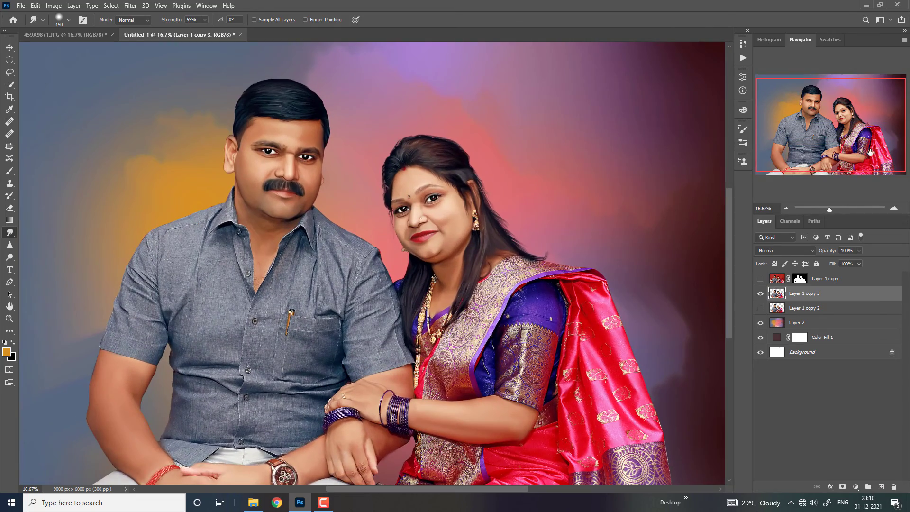
key(ctrl+minus)
key(ctrl+minus)
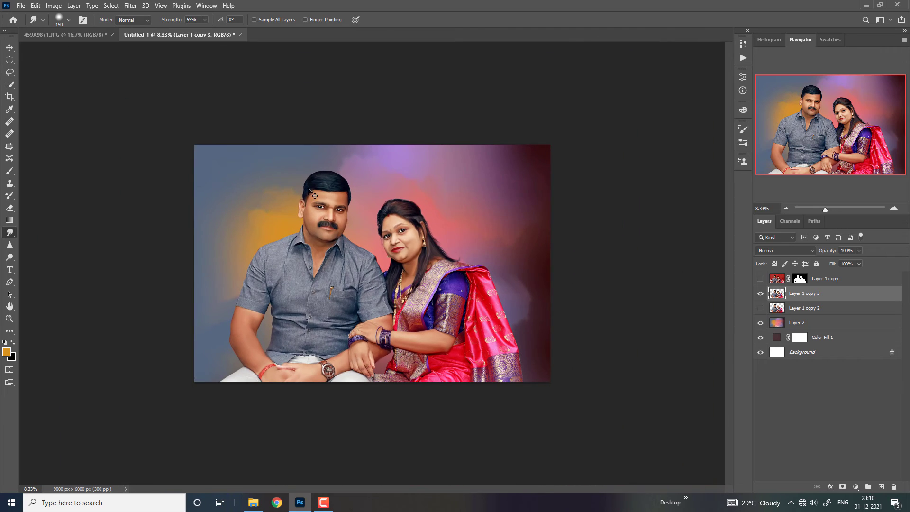
click(9, 72)
key(ctrl+plus)
key(ctrl+plus)
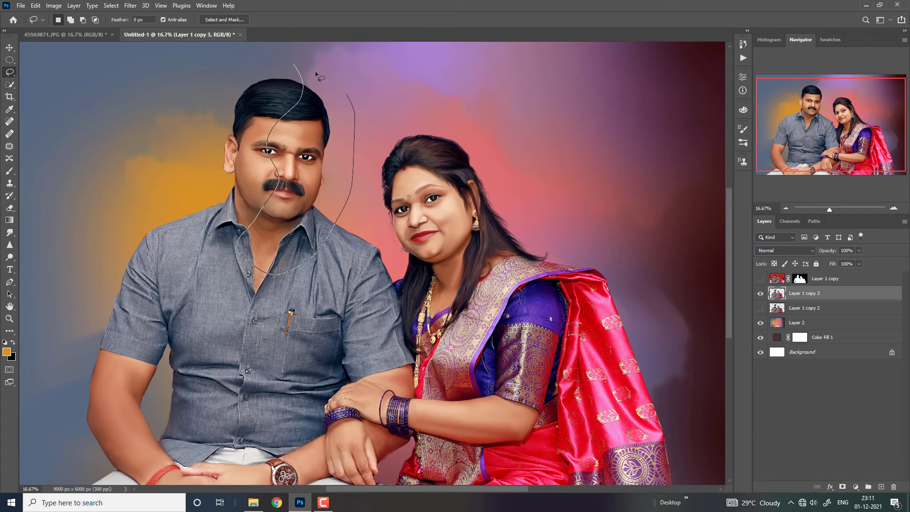
drag(317, 74, 327, 110)
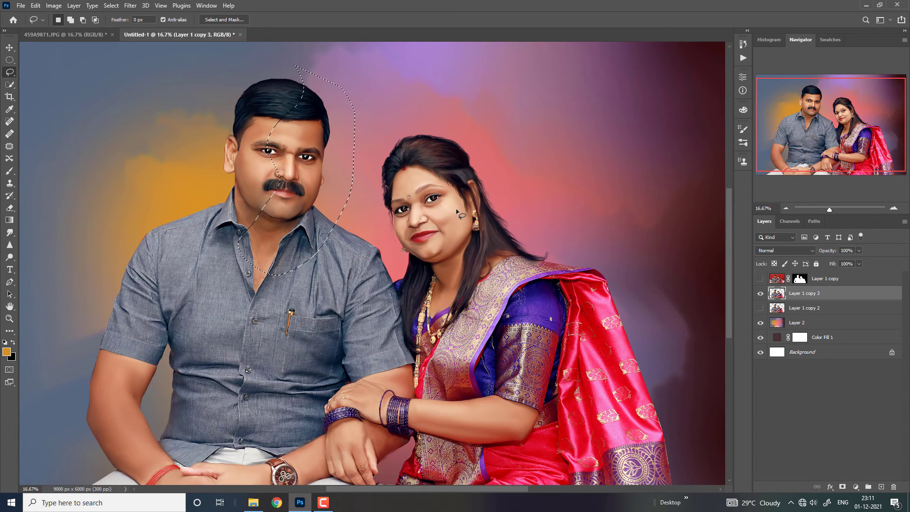
right_click(361, 168)
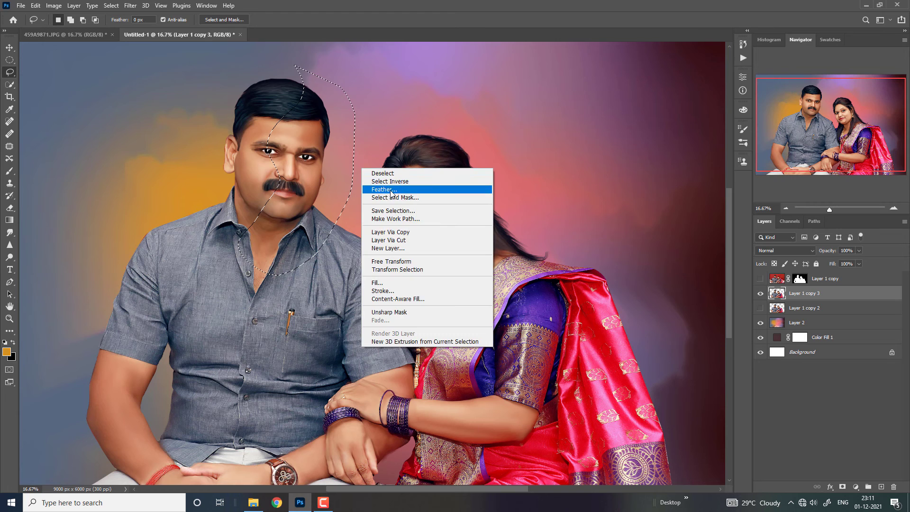
click(392, 191)
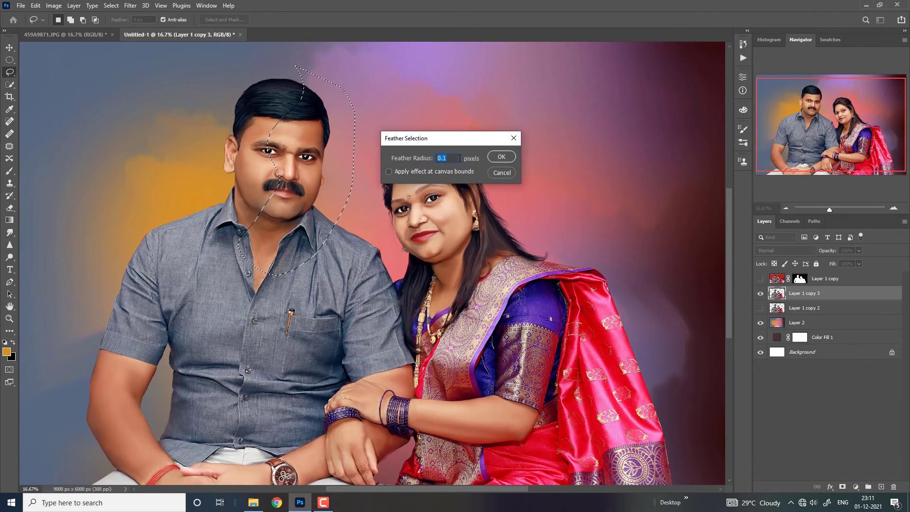
key(Return)
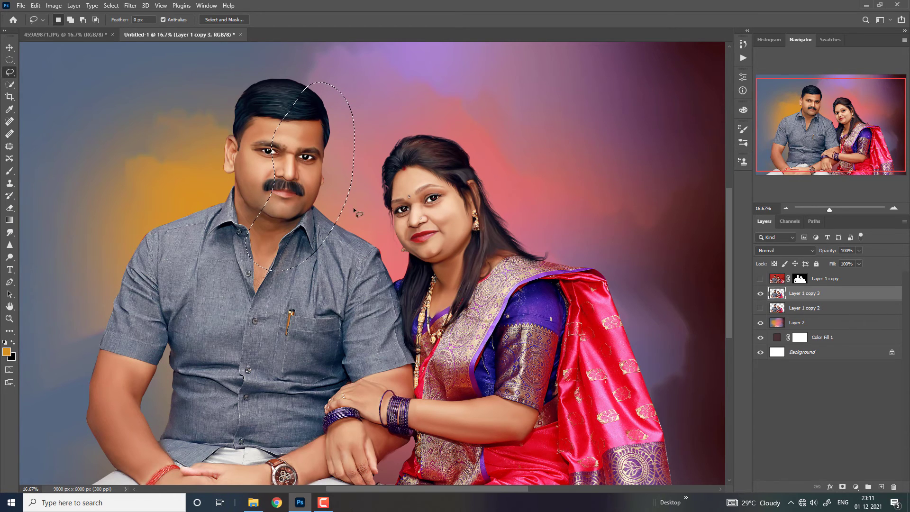
Step: Brighten the selection with Levels white input about 215, then deselect
key(ctrl+l)
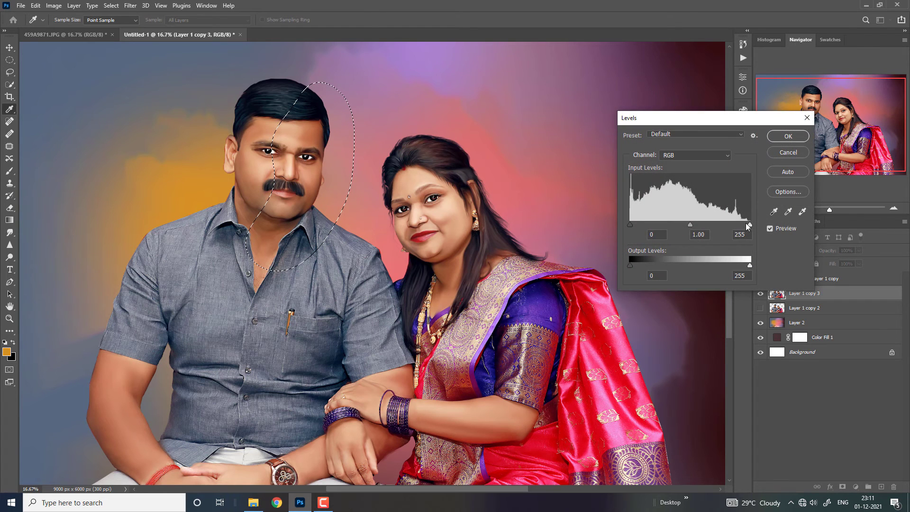
drag(743, 227, 725, 227)
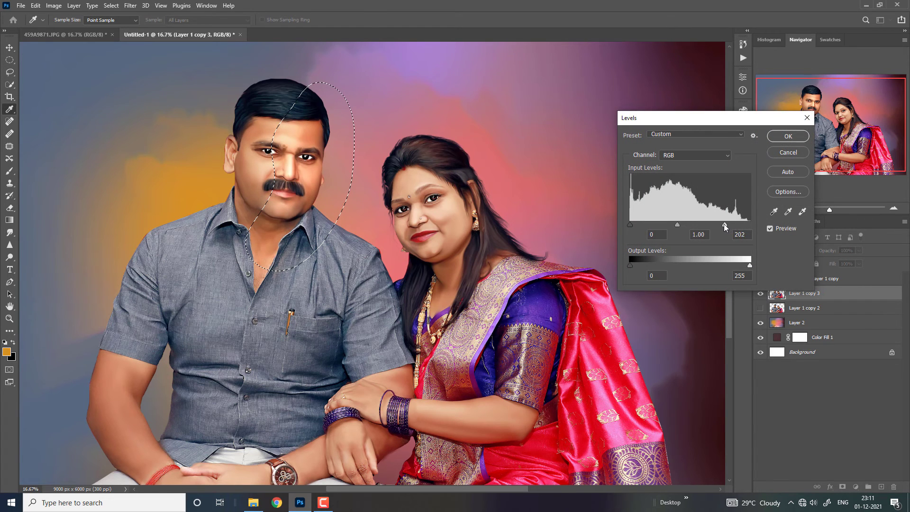
drag(724, 224, 732, 225)
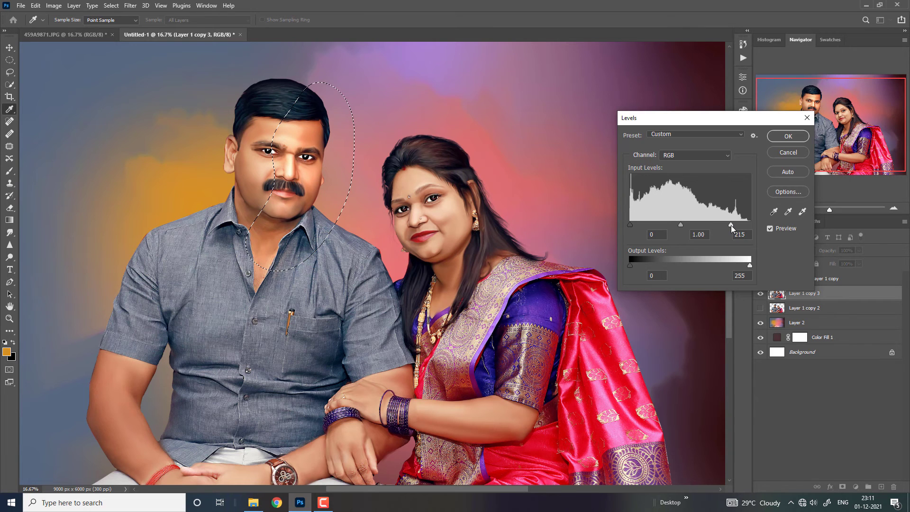
click(770, 229)
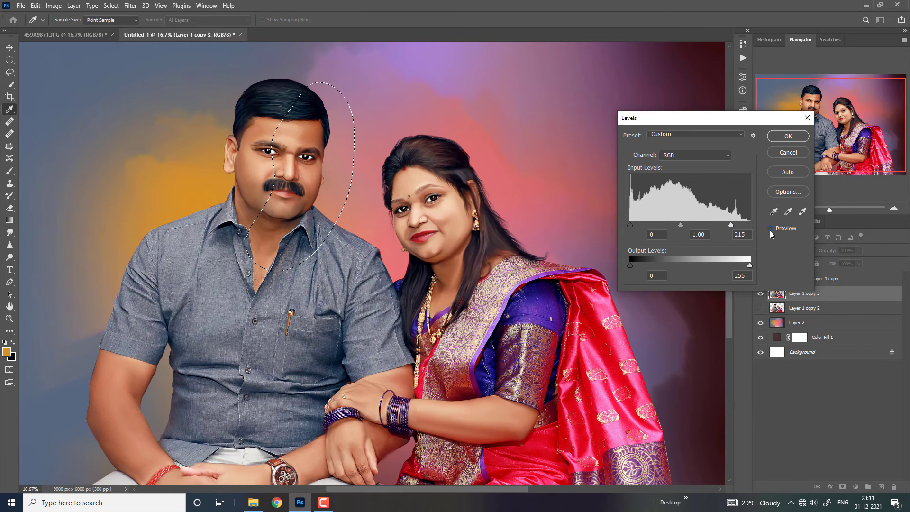
click(787, 138)
key(ctrl+d)
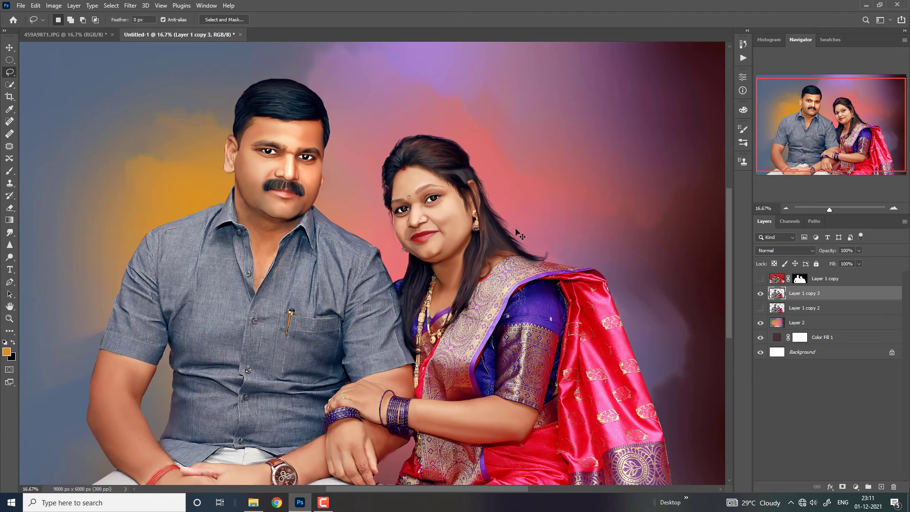
key(ctrl+plus)
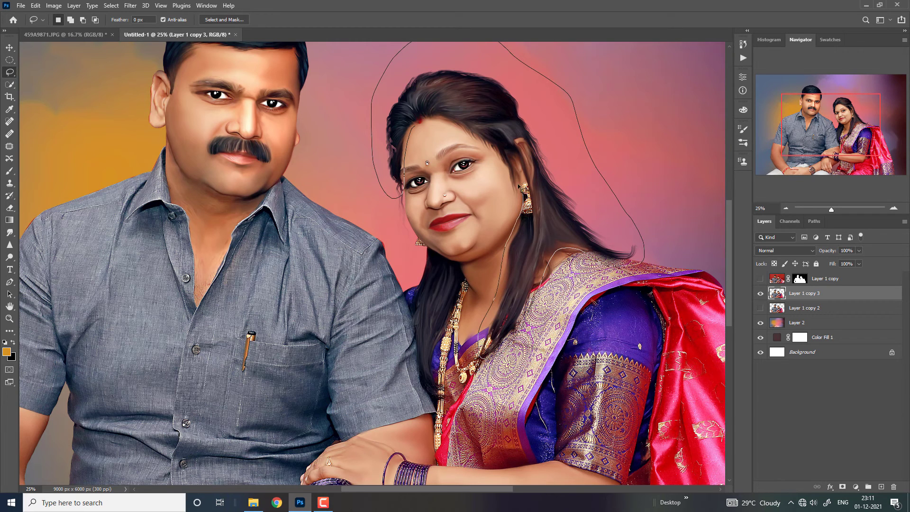
Step: Feather a selection around the woman's head, apply Levels black input 25, and deselect
drag(426, 118, 428, 119)
right_click(447, 119)
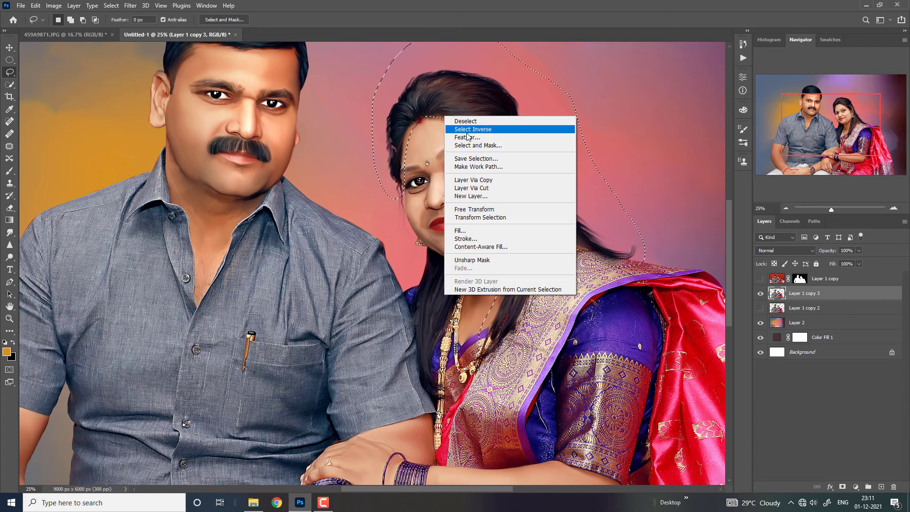
click(508, 140)
click(500, 157)
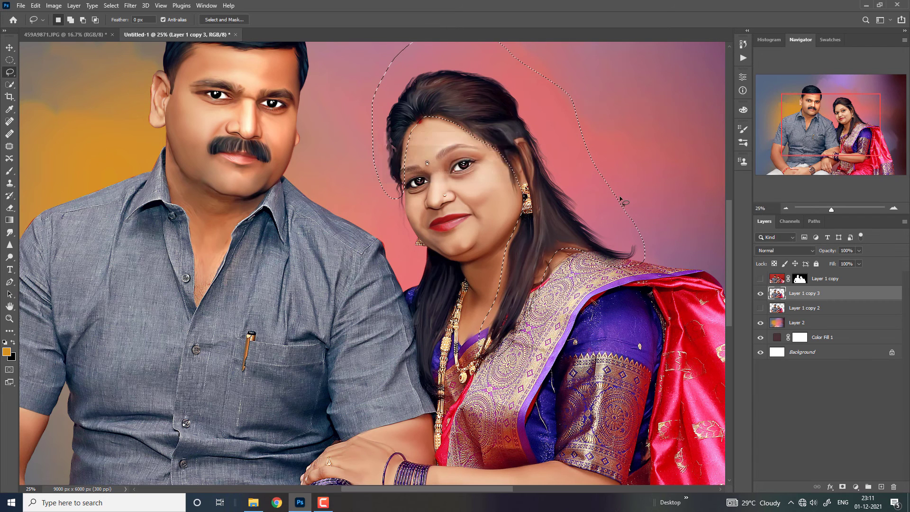
key(ctrl+l)
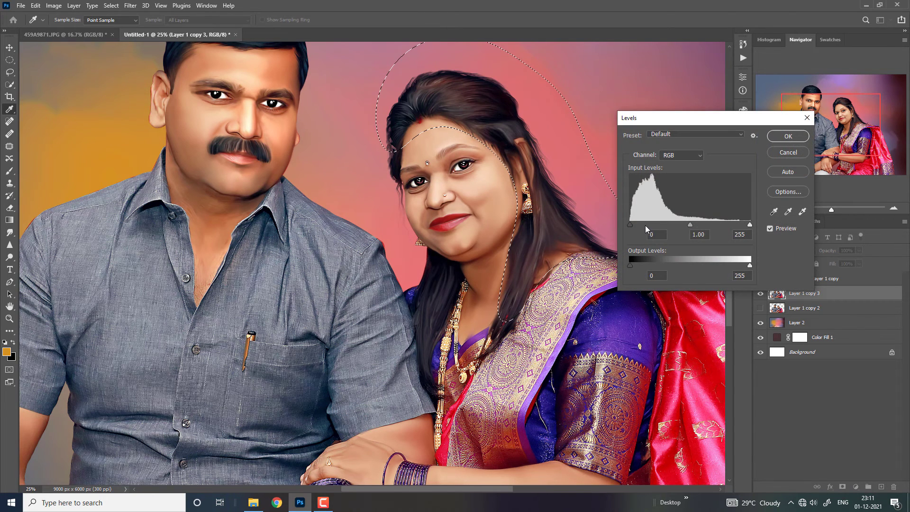
drag(631, 225, 642, 225)
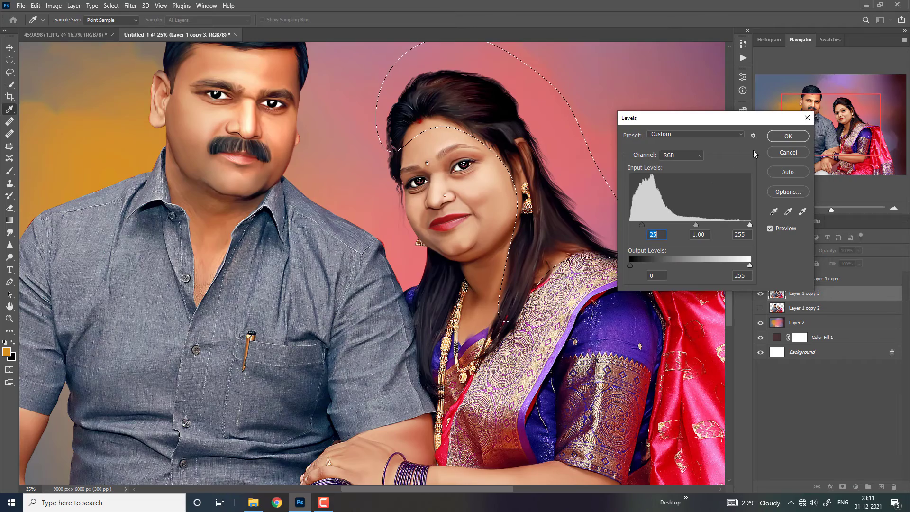
click(777, 138)
key(ctrl+d)
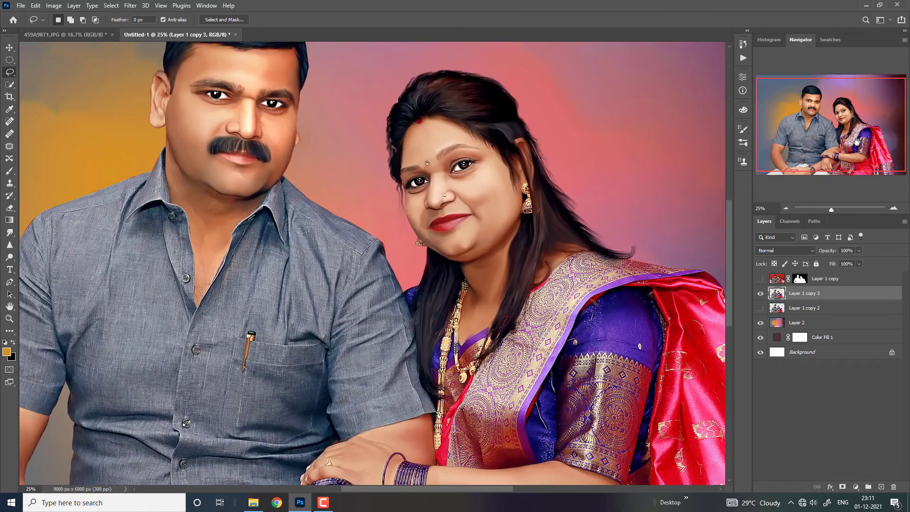
Step: Lasso the man's mustache; a 200-pixel feather attempt triggers a warning that gets dismissed
drag(857, 141, 828, 114)
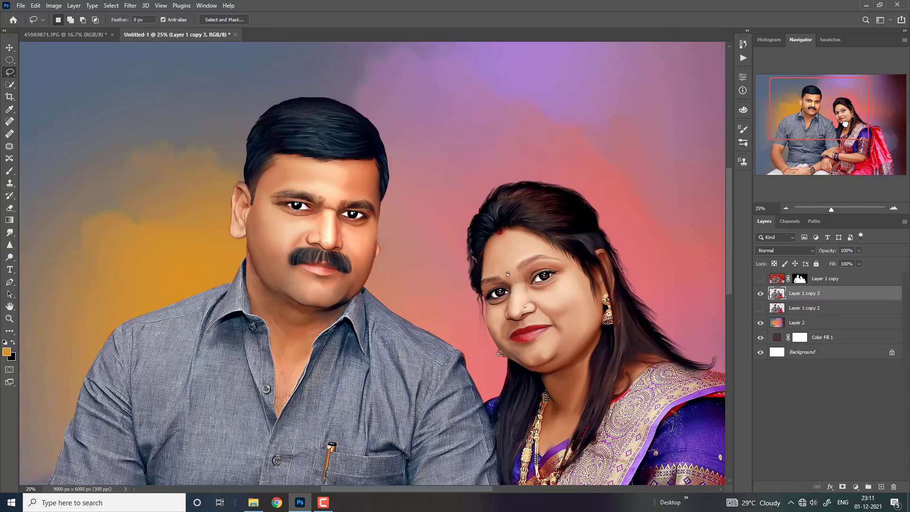
scroll(259, 231, up, 1)
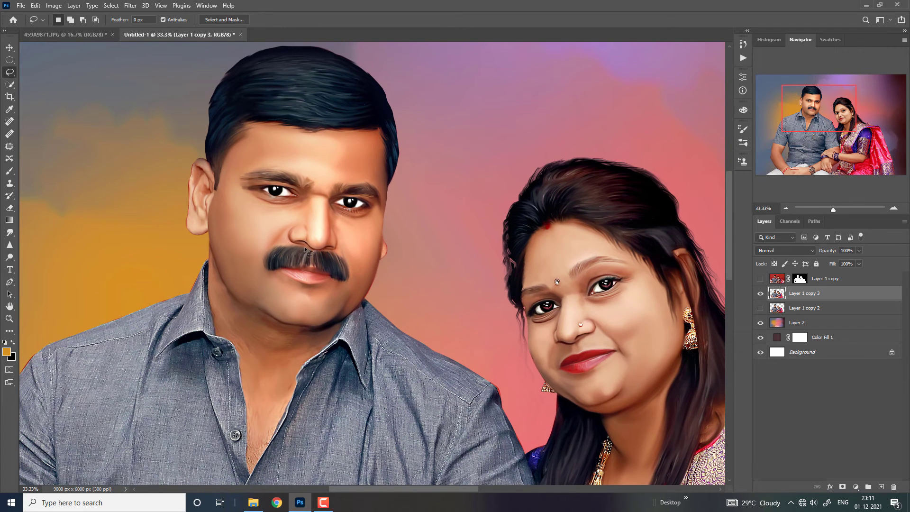
drag(304, 247, 258, 249)
drag(311, 250, 309, 248)
right_click(309, 247)
click(332, 274)
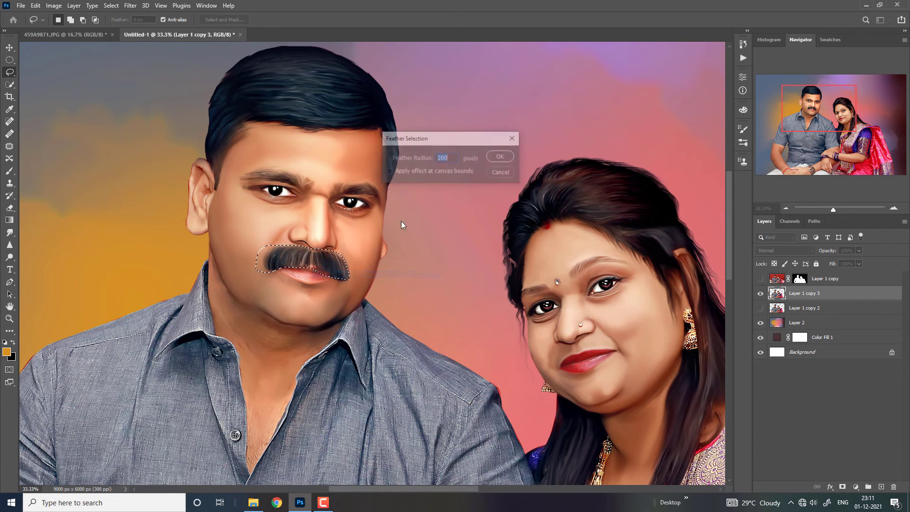
click(495, 158)
key(Return)
Step: Feather the mustache selection by 20 pixels
right_click(378, 190)
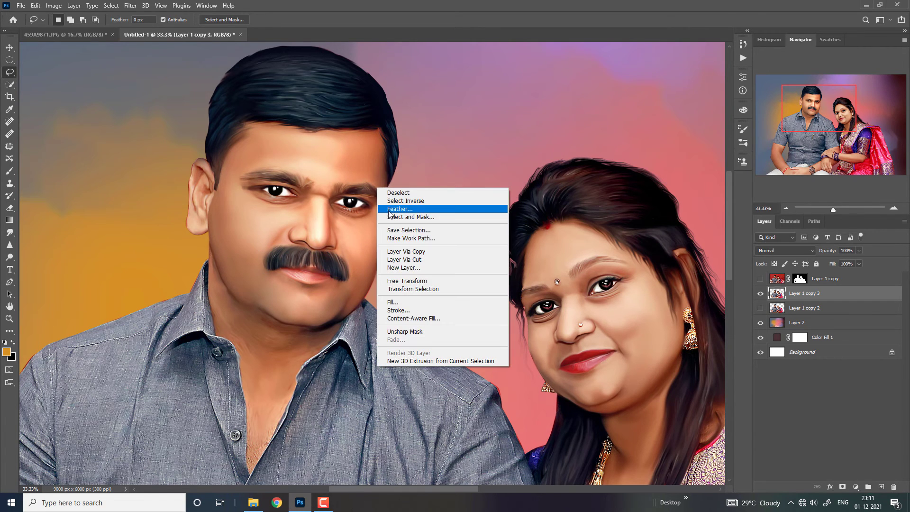
key(Escape)
right_click(418, 184)
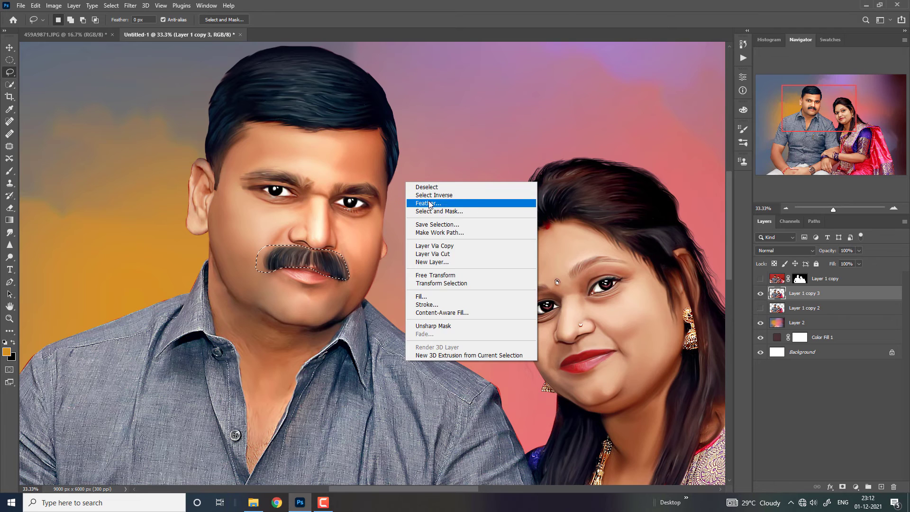
click(432, 205)
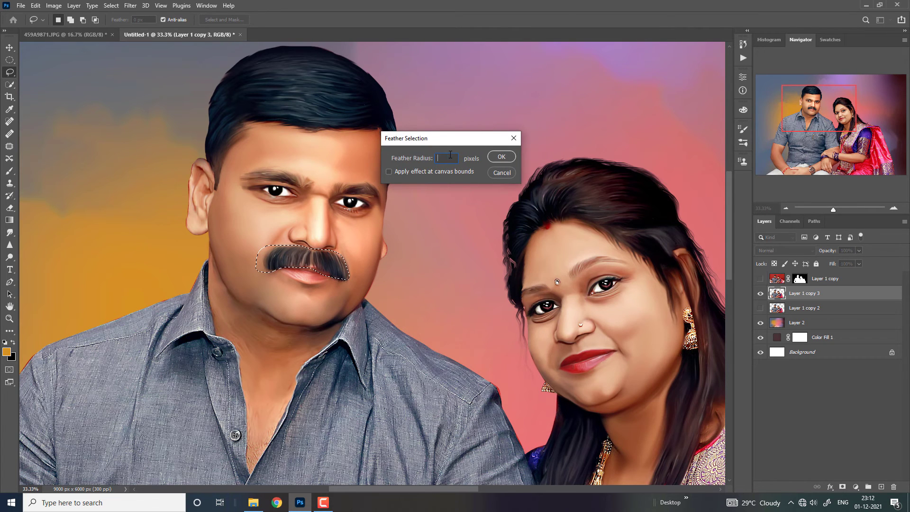
key(Return)
click(451, 187)
click(500, 158)
Step: Darken the mustache with Levels black point 8 and midtones 0.93
key(ctrl+l)
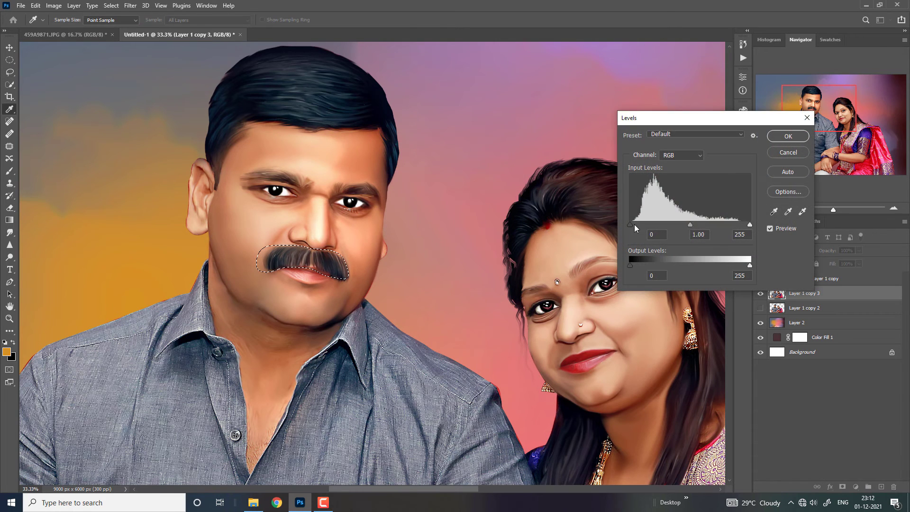
drag(635, 224, 638, 226)
drag(698, 223, 700, 223)
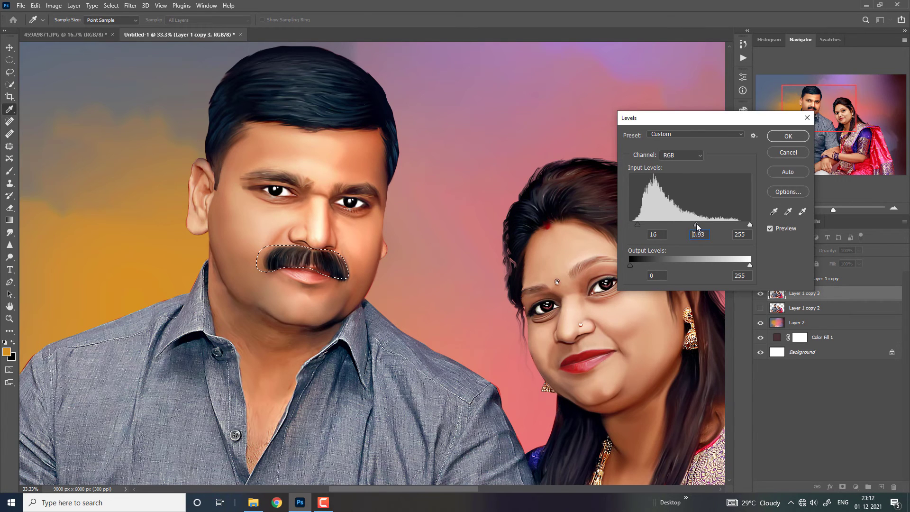
drag(638, 225, 635, 224)
click(789, 136)
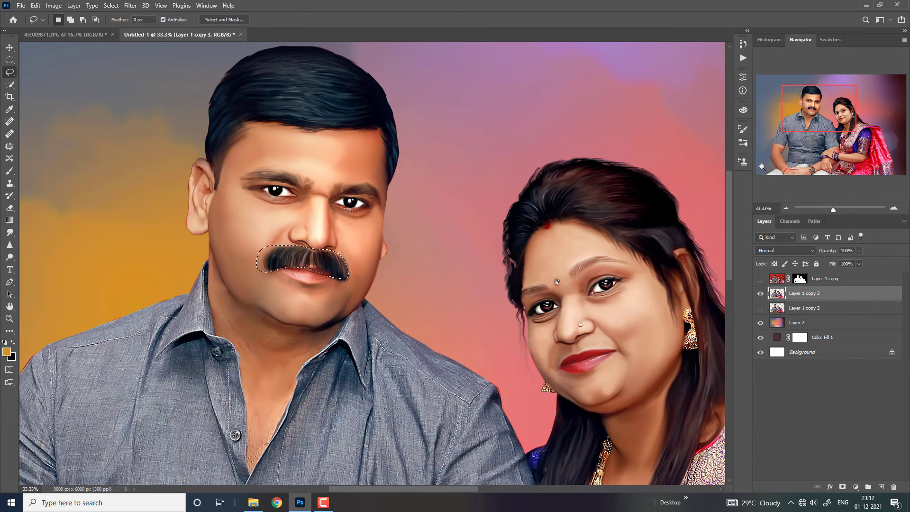
key(ctrl+minus)
key(ctrl+minus)
key(ctrl+minus)
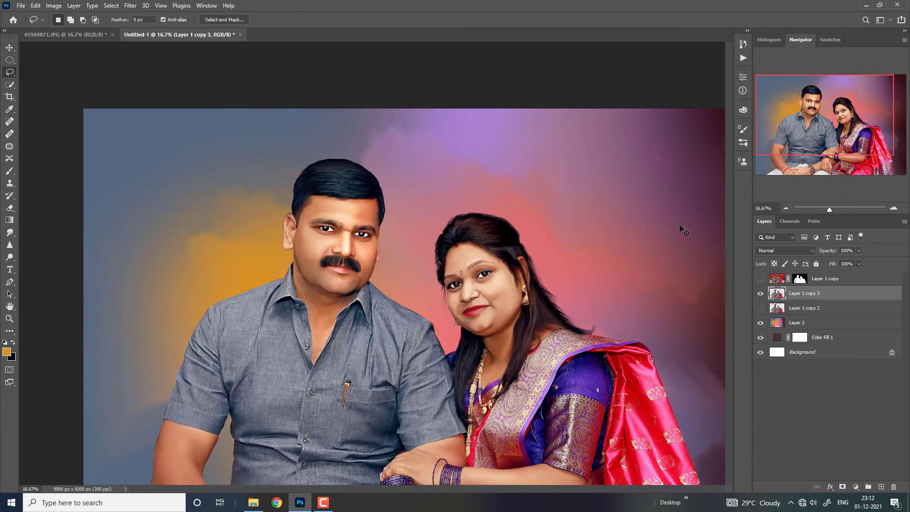
Step: Add a new empty layer clipped to the portrait layer for colour painting
key(ctrl+plus)
key(ctrl+plus)
key(ctrl+plus)
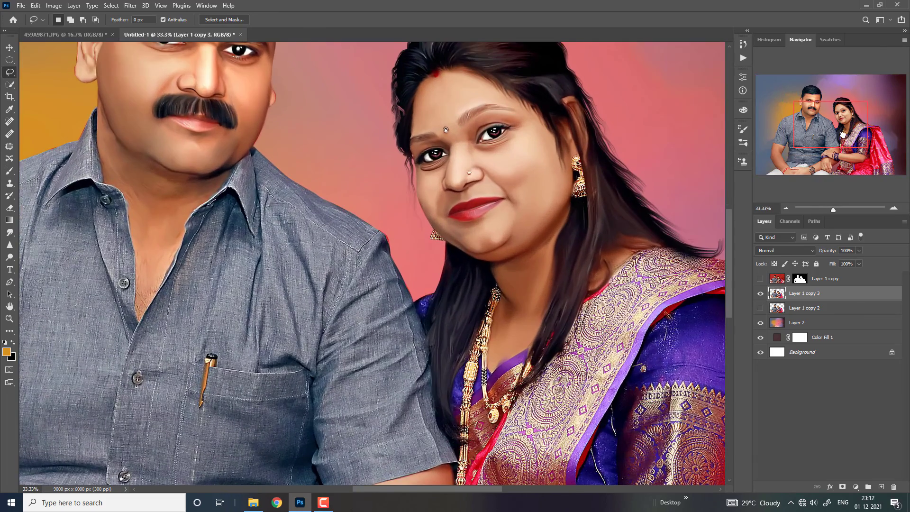
drag(851, 136, 841, 135)
key(ctrl+minus)
key(ctrl+minus)
key(ctrl+minus)
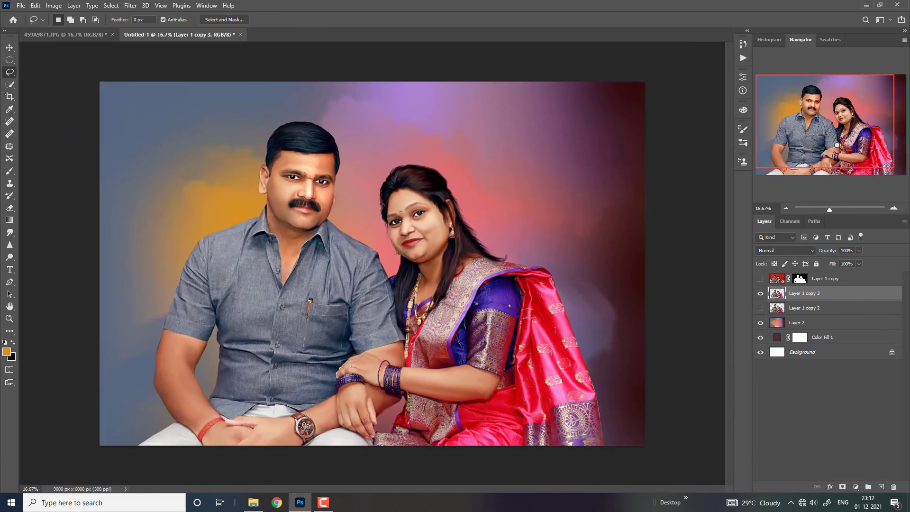
key(ctrl+plus)
key(b)
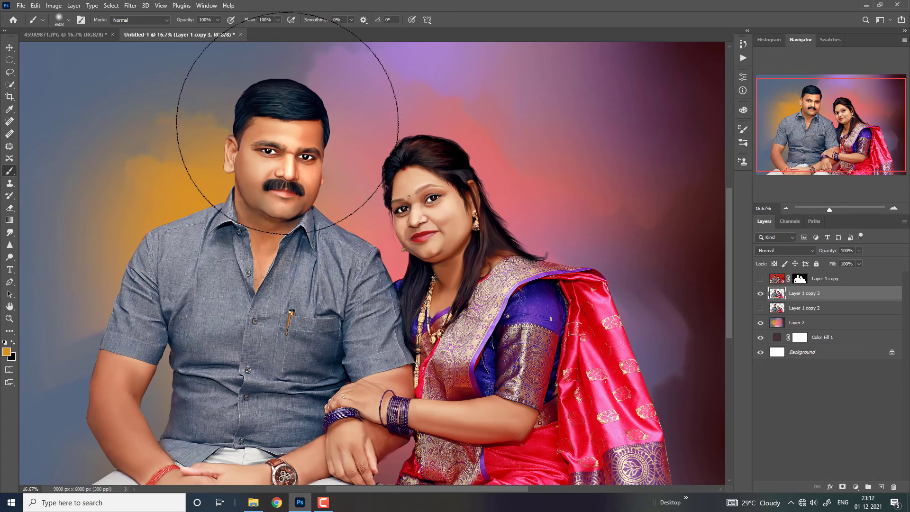
click(885, 486)
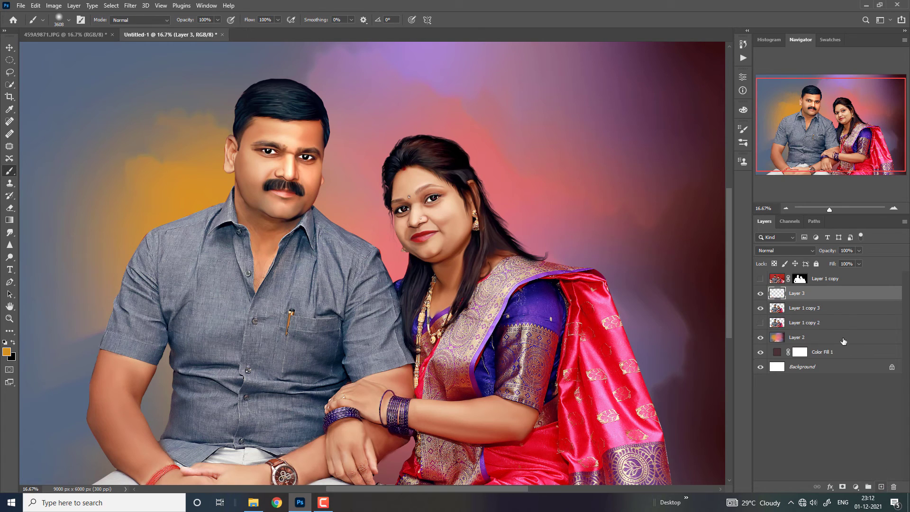
right_click(834, 299)
click(732, 272)
Step: Set the brush to Color blend mode and shrink it to about 1408 px
key(ctrl+plus)
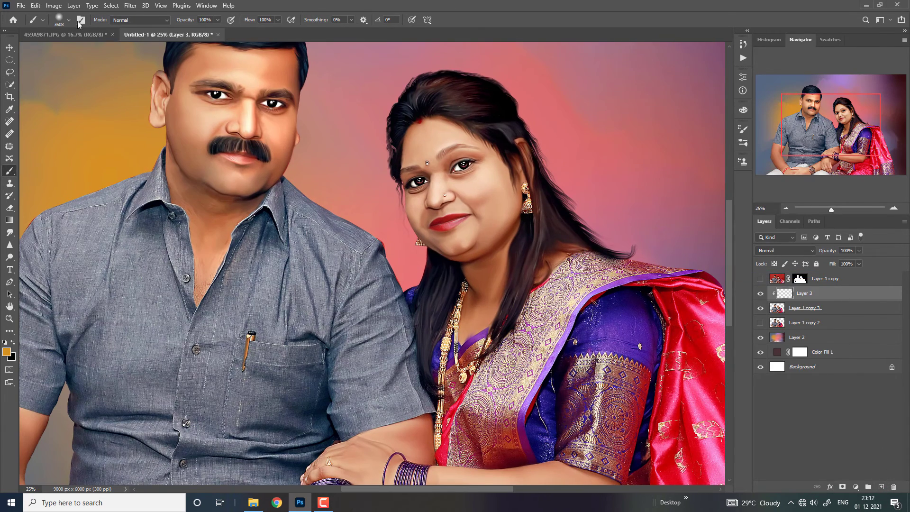
click(114, 21)
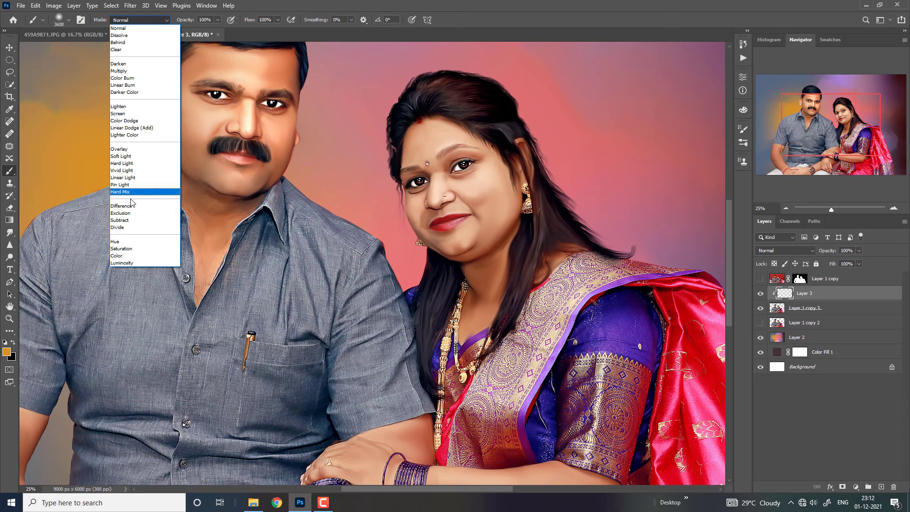
click(137, 256)
drag(210, 256, 437, 304)
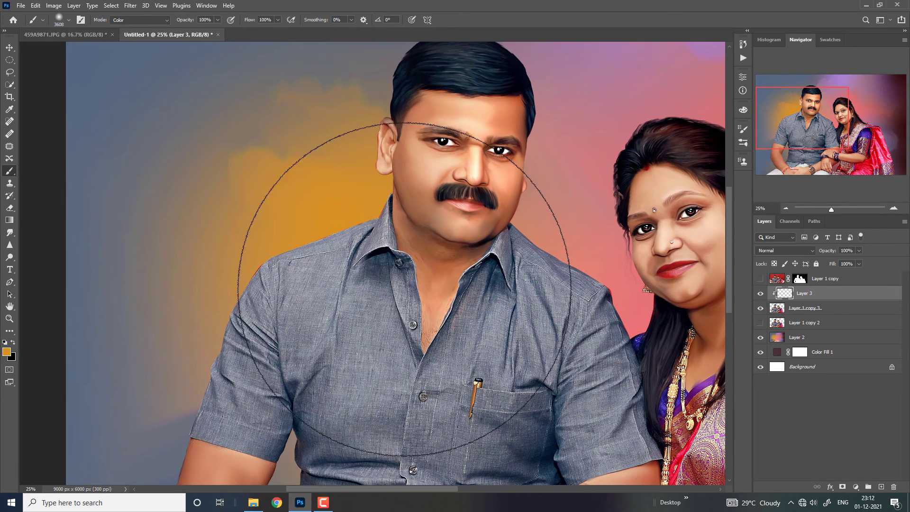
drag(465, 187, 451, 189)
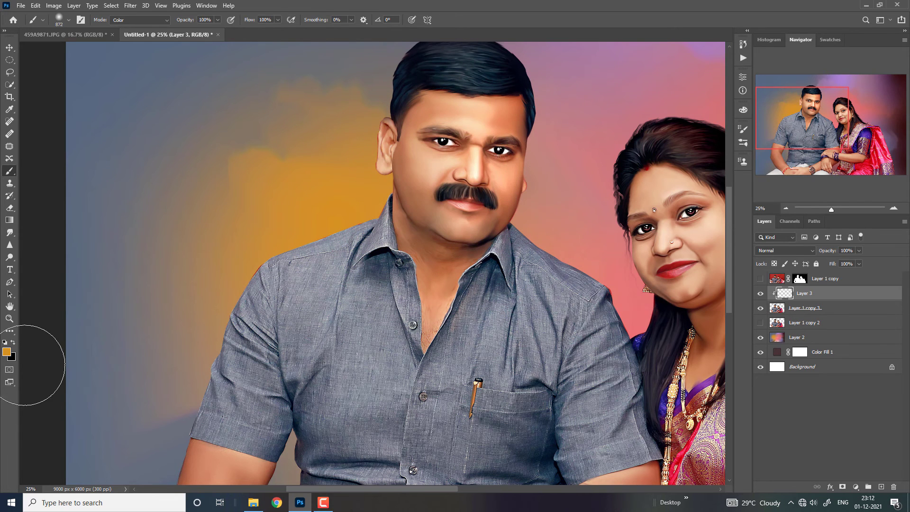
click(7, 351)
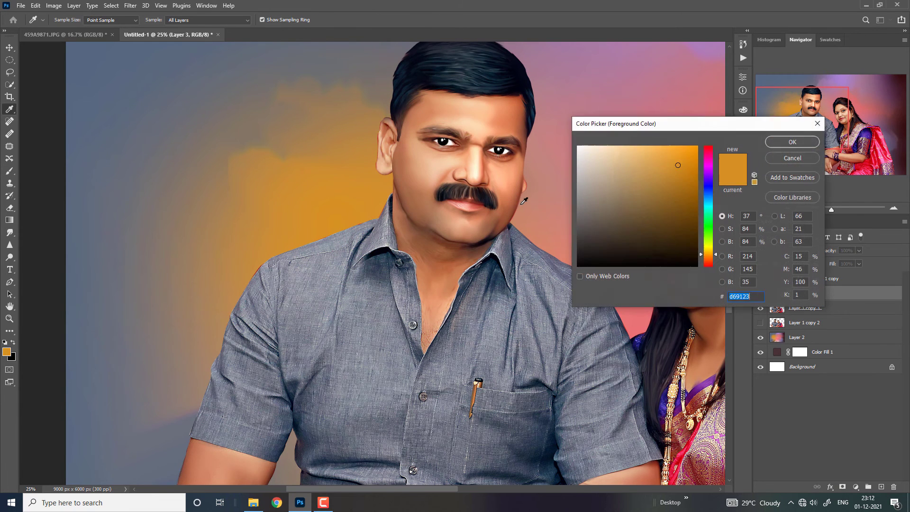
click(815, 158)
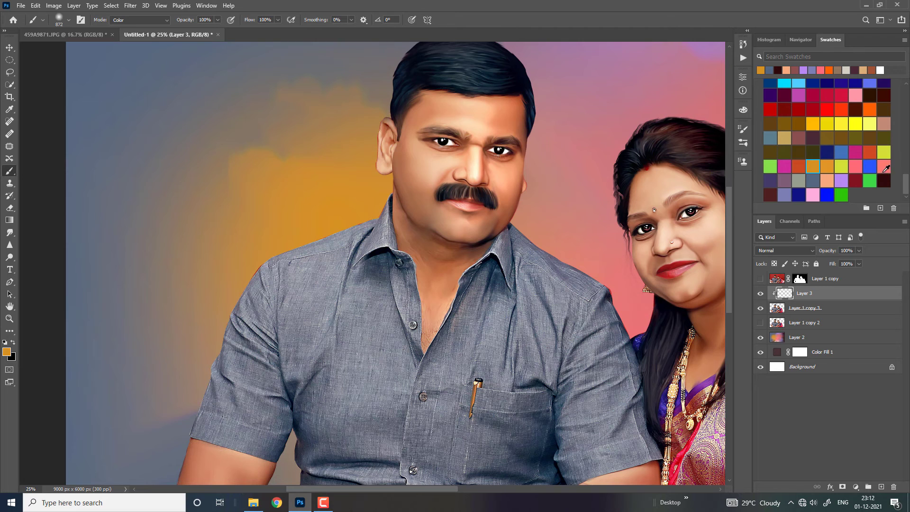
Step: Warm the woman's left cheek and the area near her earring with orange-red
click(829, 108)
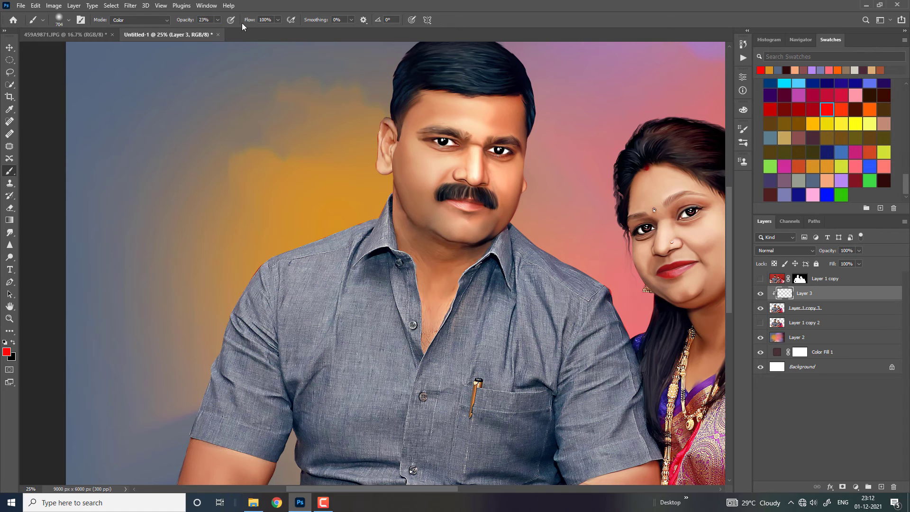
text(18)
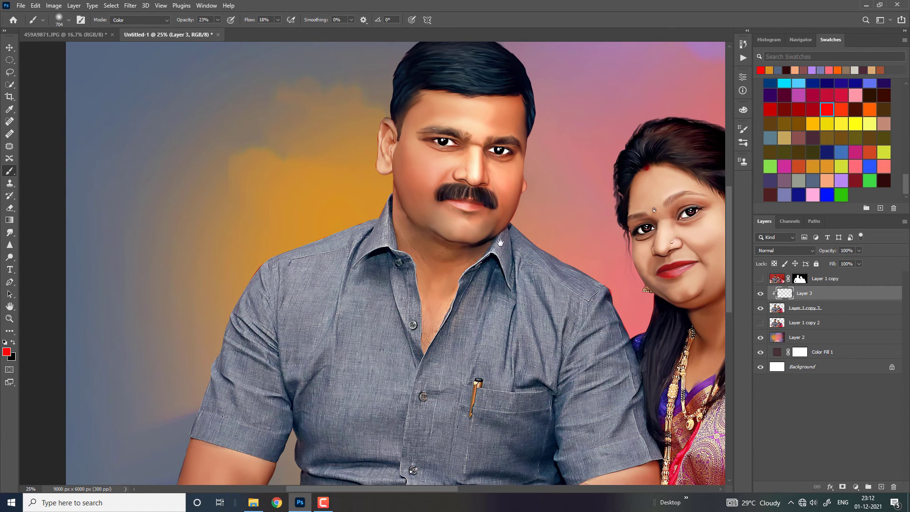
scroll(617, 268, right, 5)
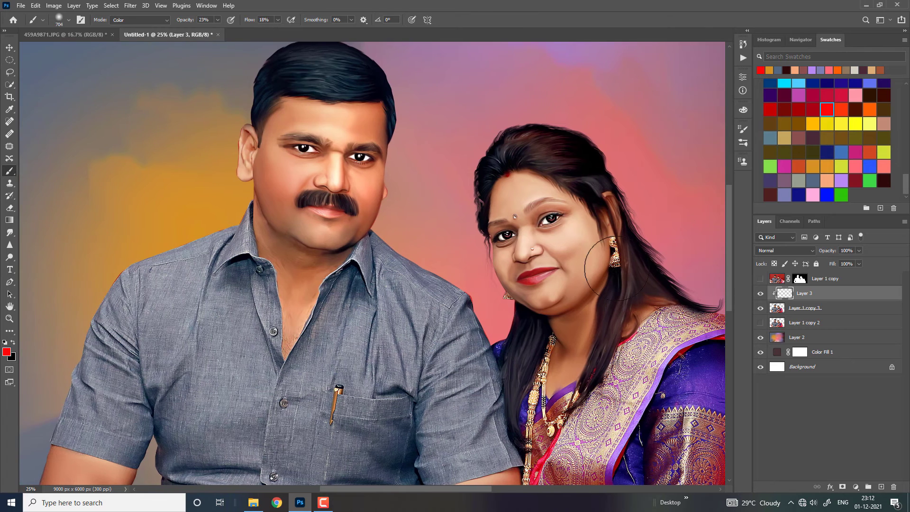
click(843, 111)
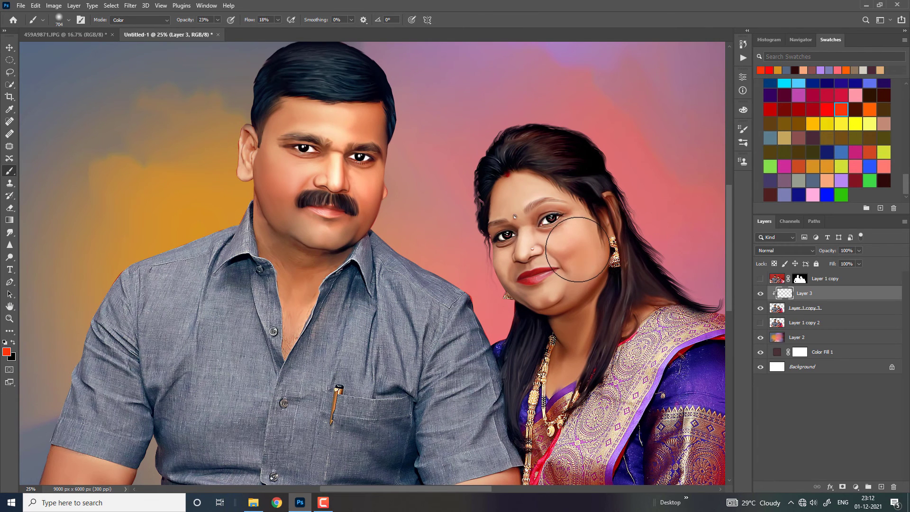
drag(512, 261, 503, 278)
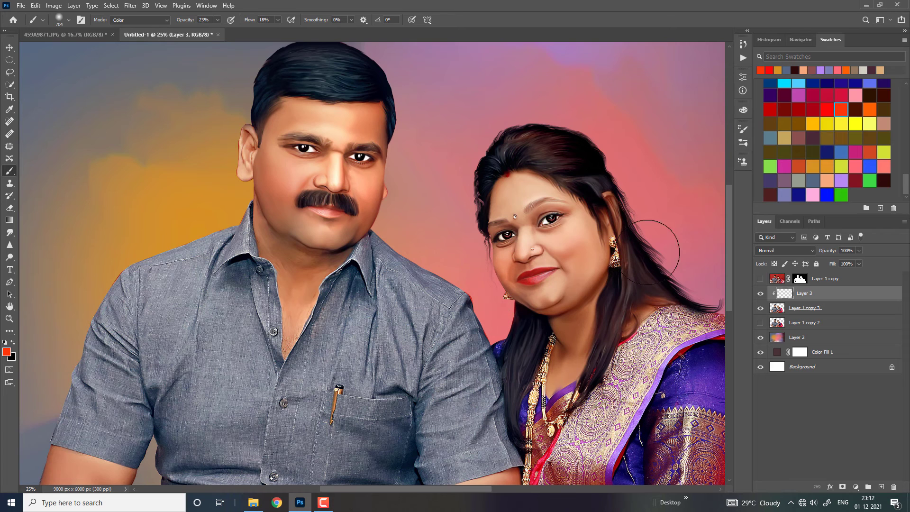
mouse_move(603, 242)
mouse_down()
mouse_move(591, 249)
mouse_move(598, 242)
mouse_up()
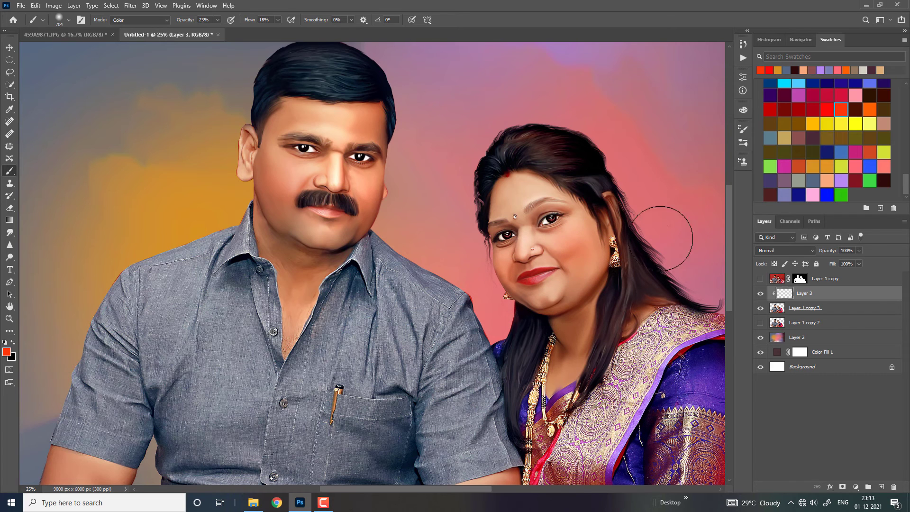
Step: Warm the man's forehead, ear and face edge with orange
click(872, 109)
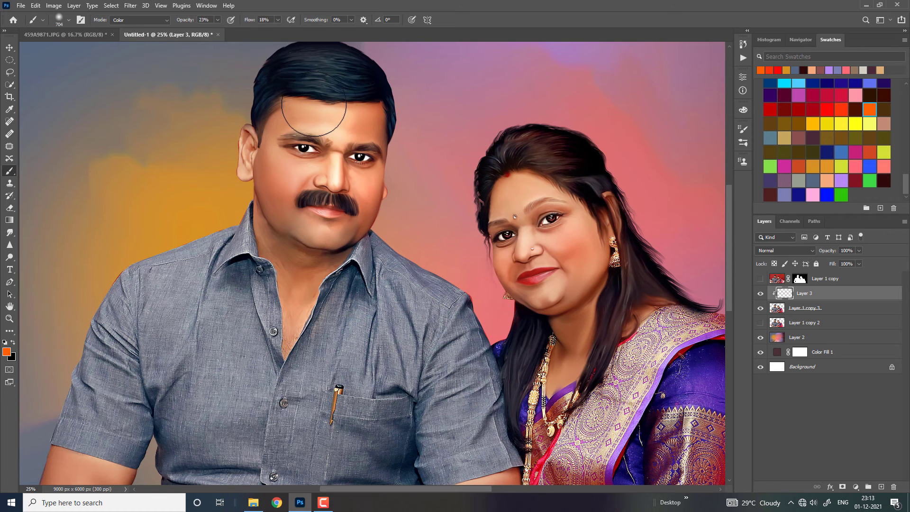
mouse_move(314, 104)
mouse_down()
mouse_move(339, 126)
mouse_move(303, 124)
mouse_up()
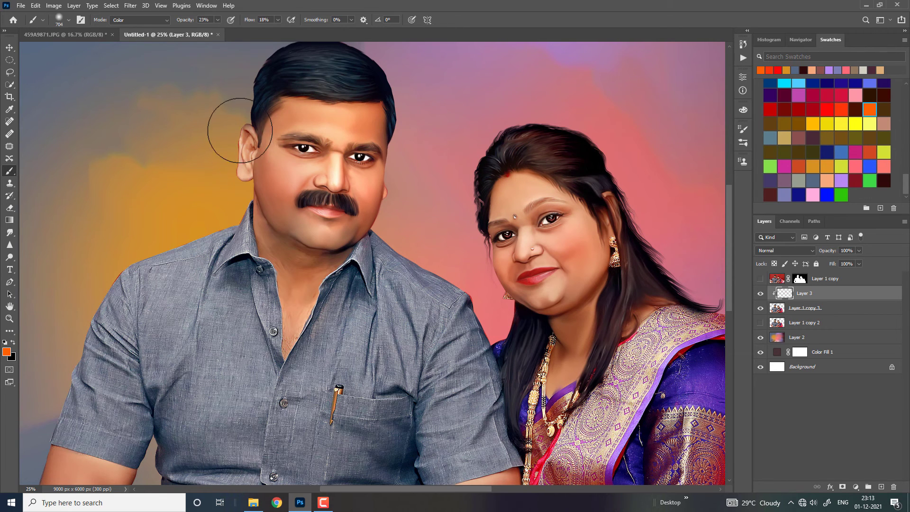
drag(240, 130, 248, 203)
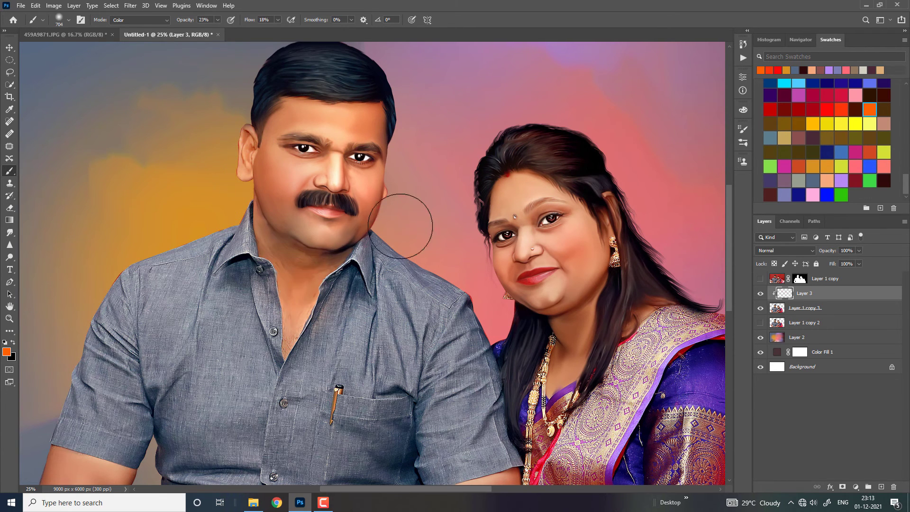
drag(437, 264, 289, 250)
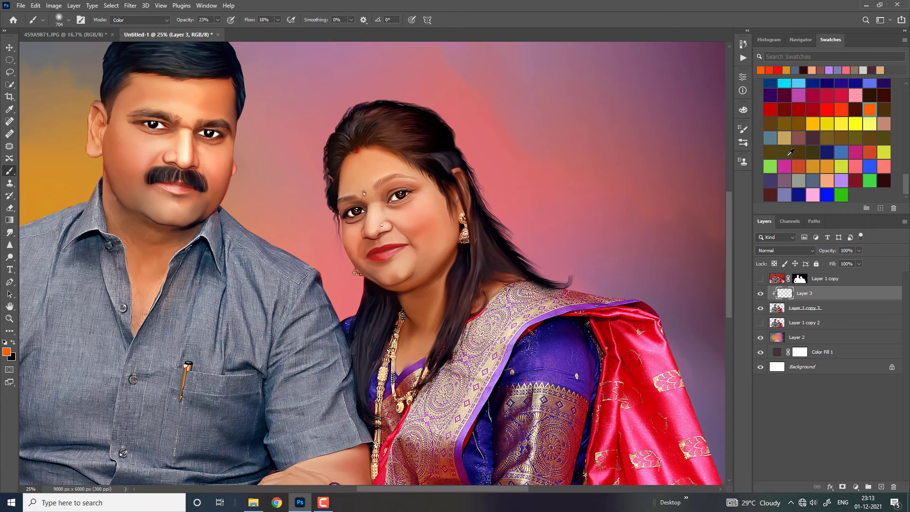
Step: Tint the edge of the woman's hair with dark maroon
click(842, 152)
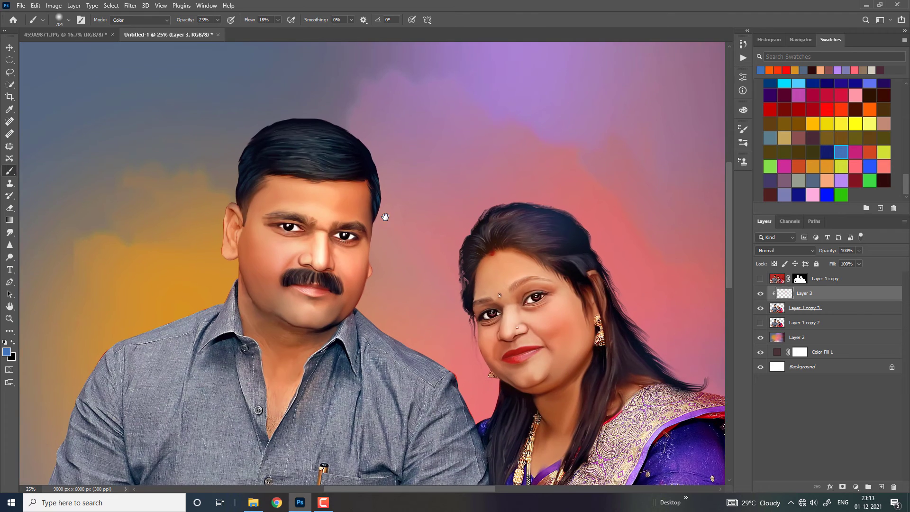
drag(278, 171, 413, 277)
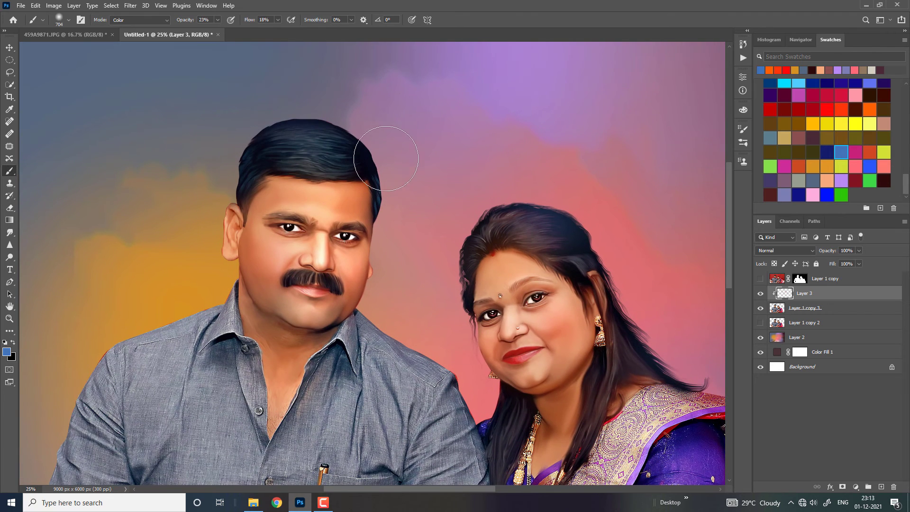
click(885, 180)
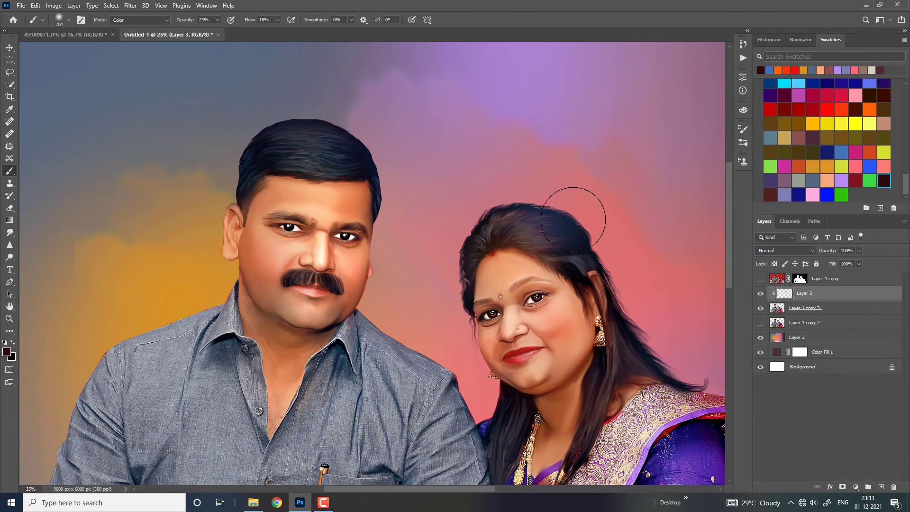
drag(574, 219, 704, 404)
drag(607, 389, 550, 166)
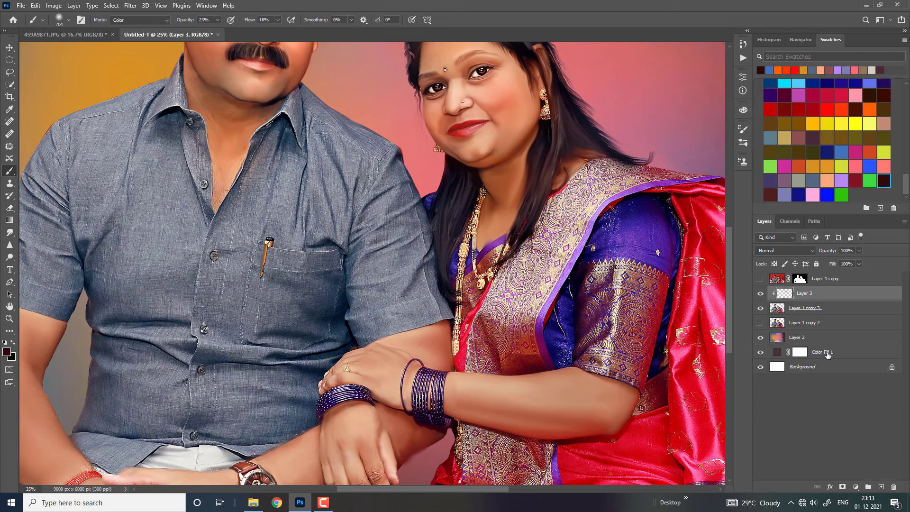
Step: Paint a reddish blush on the woman's cheek and warm the man's neck with red
click(818, 125)
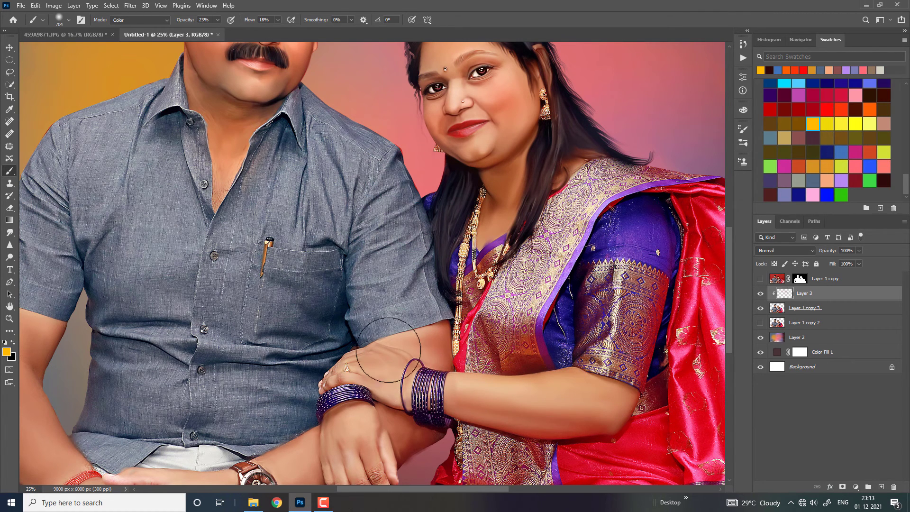
mouse_move(274, 400)
mouse_down()
mouse_move(314, 361)
mouse_move(367, 348)
mouse_up()
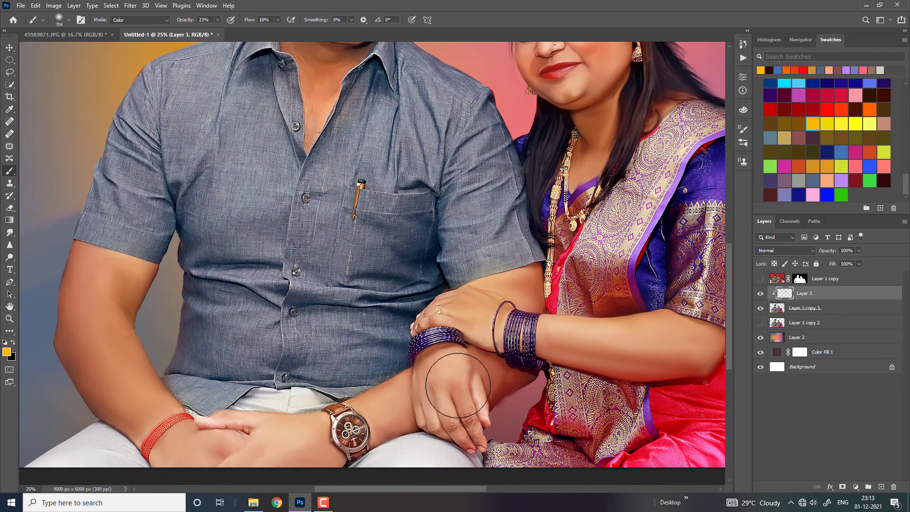
mouse_move(398, 303)
mouse_down()
mouse_move(398, 367)
mouse_move(374, 484)
mouse_up()
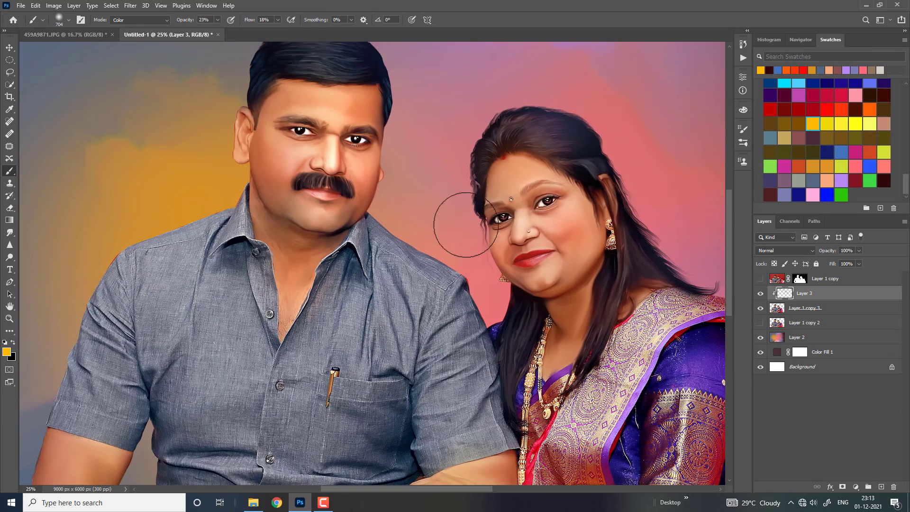
drag(530, 228, 594, 248)
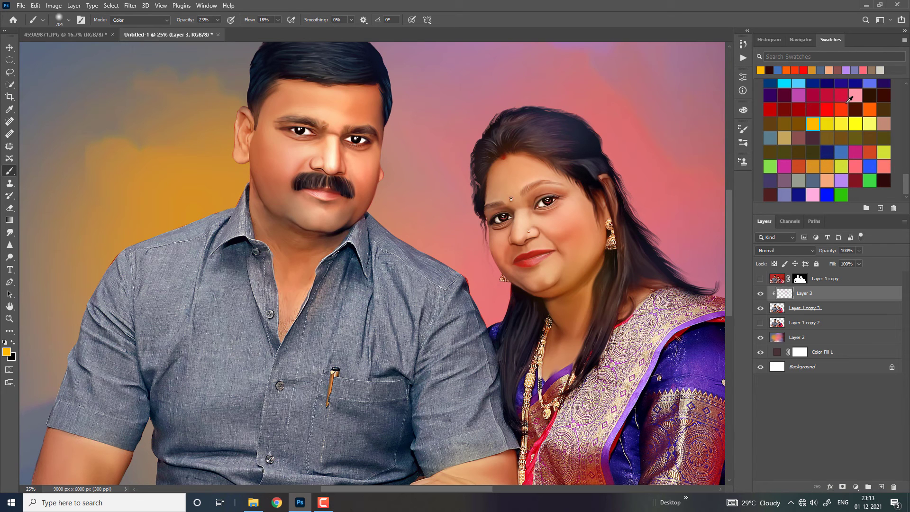
click(828, 109)
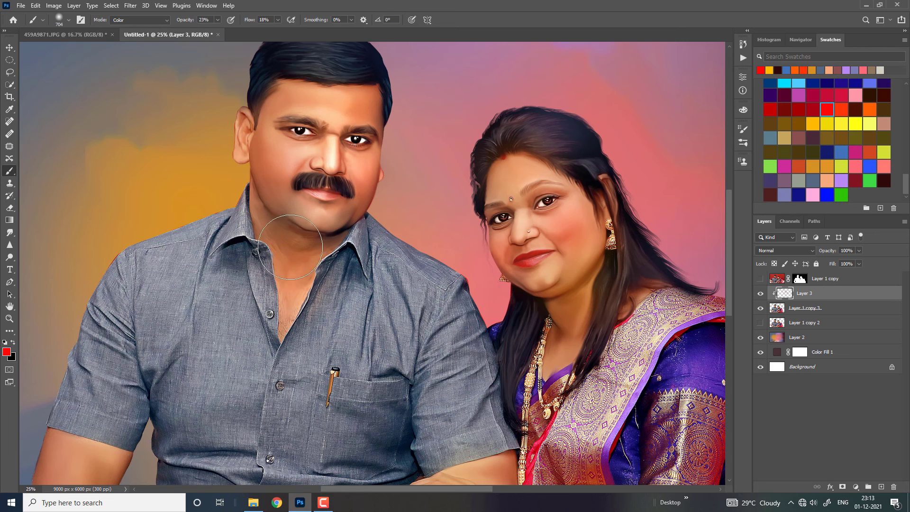
drag(290, 247, 375, 139)
click(760, 293)
Step: Lower Layer 3 opacity to 49%, comparing the faces with it on and off
click(760, 294)
drag(826, 251, 810, 252)
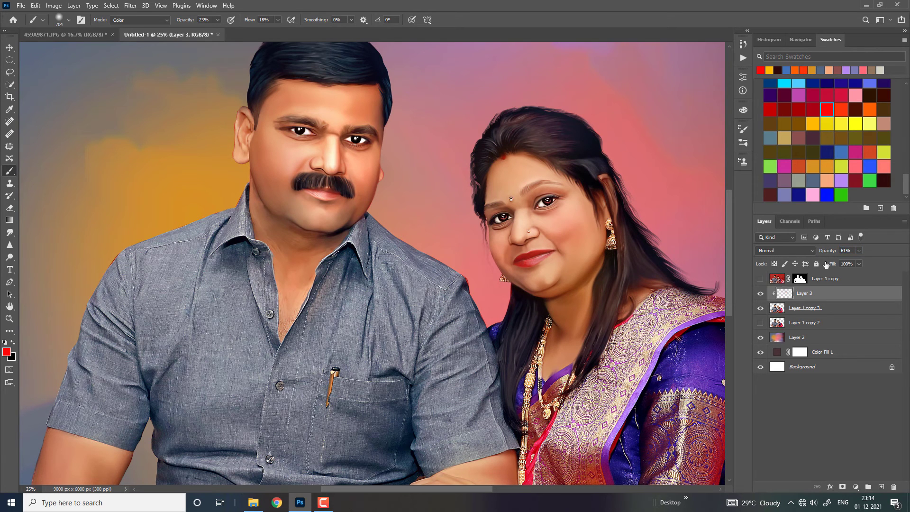
drag(824, 255, 821, 255)
click(761, 295)
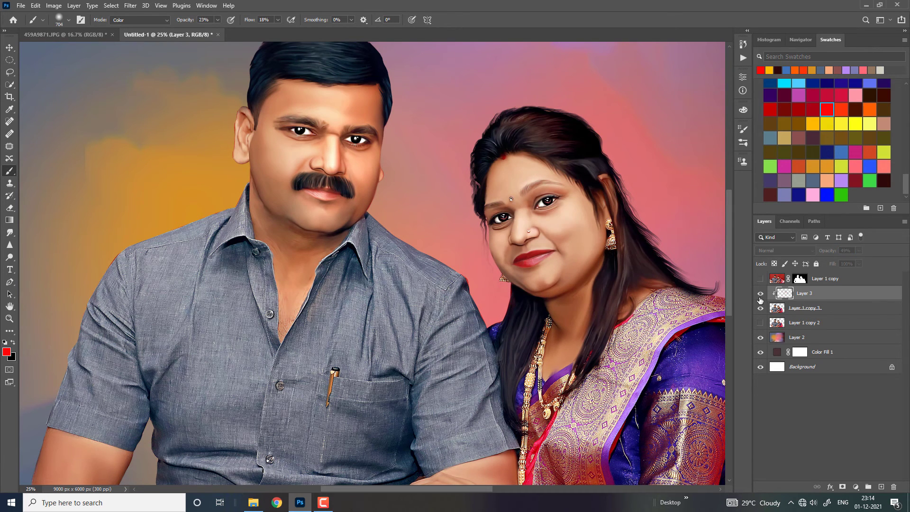
Step: Duplicate Layer 1 copy 3 and merge the copy with Layer 3, hiding the original photo
shift+click(829, 309)
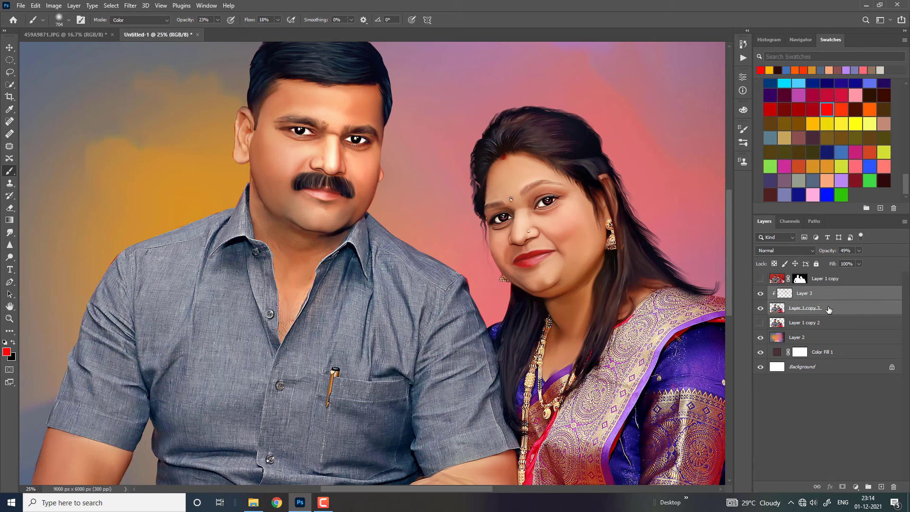
click(826, 311)
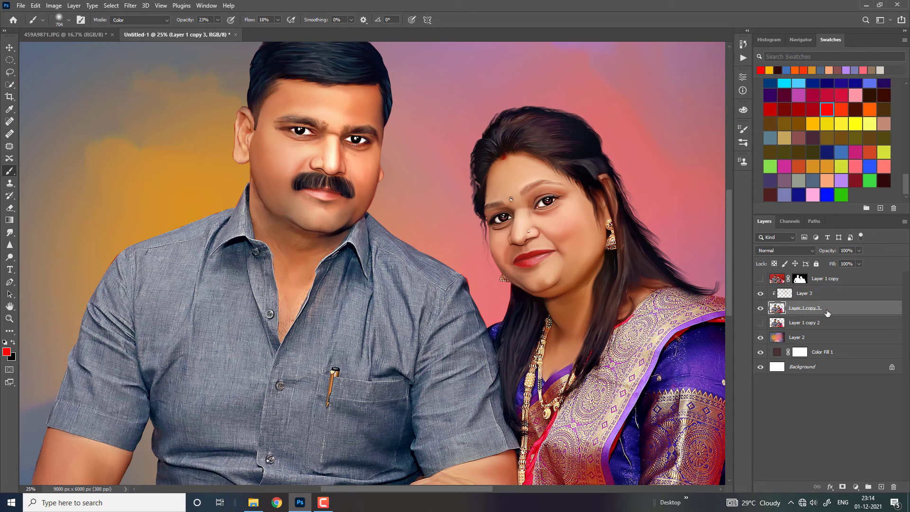
key(ctrl+j)
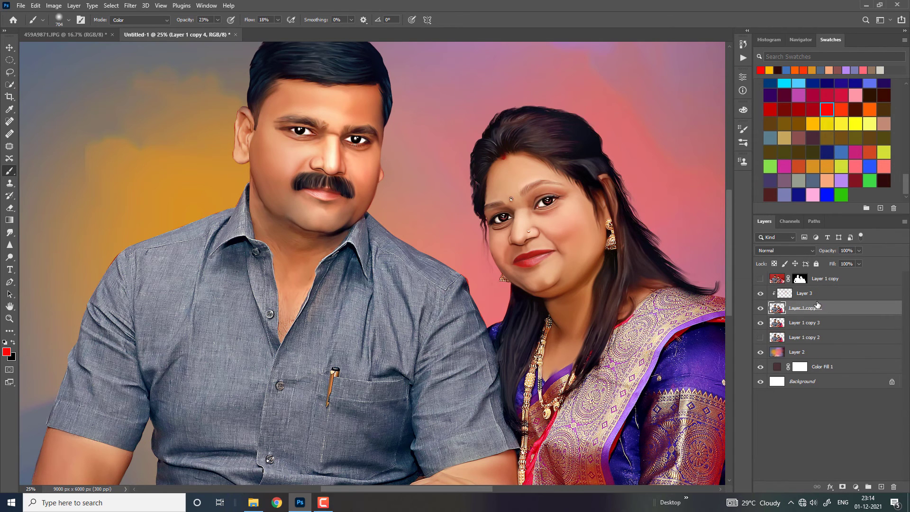
shift+click(825, 298)
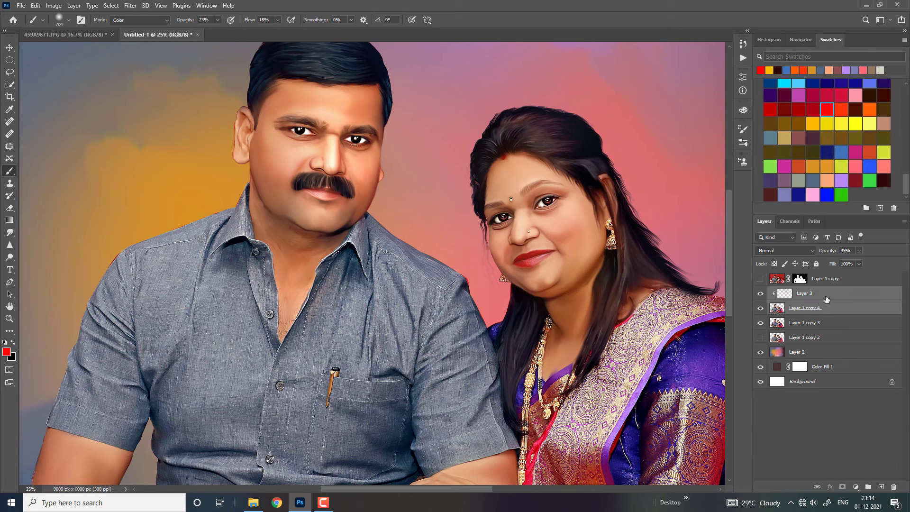
key(ctrl+e)
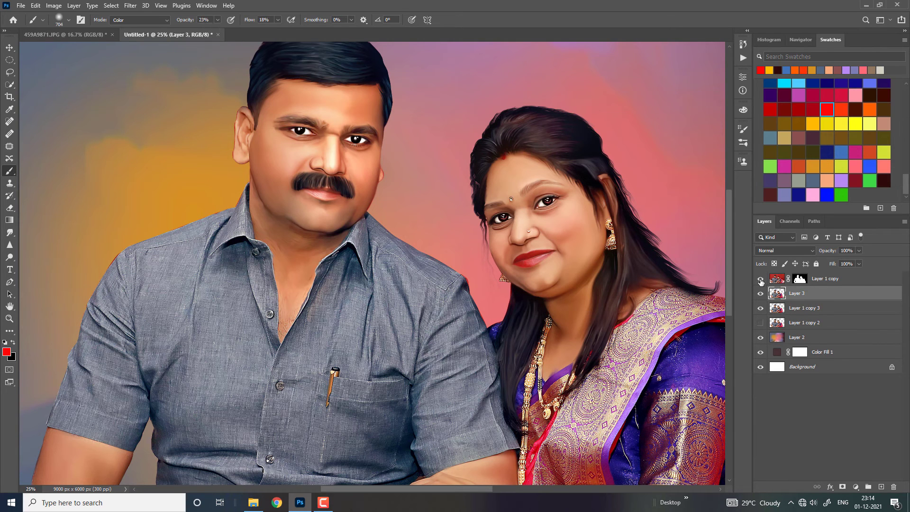
click(761, 278)
click(761, 280)
key(ctrl+minus)
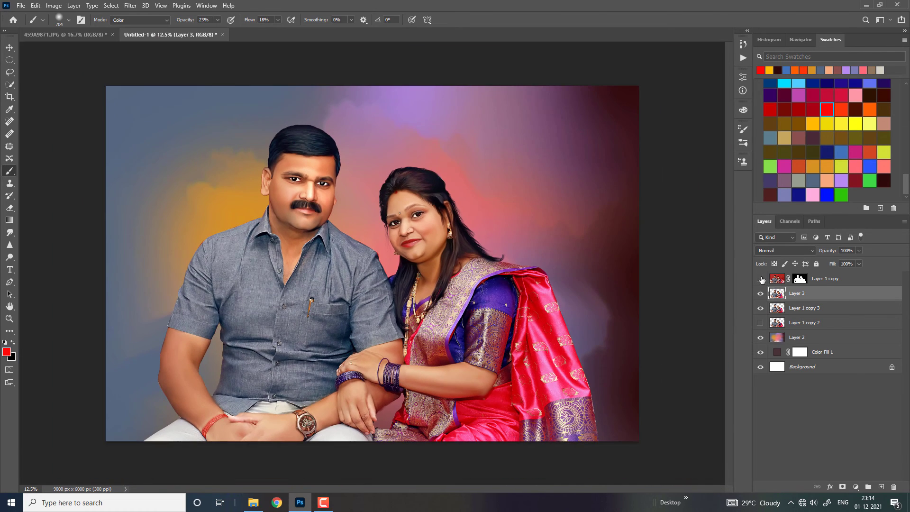
Step: Apply Match Color to the painted portrait with Luminance 140 and Color Intensity 109
click(52, 5)
mouse_move(68, 30)
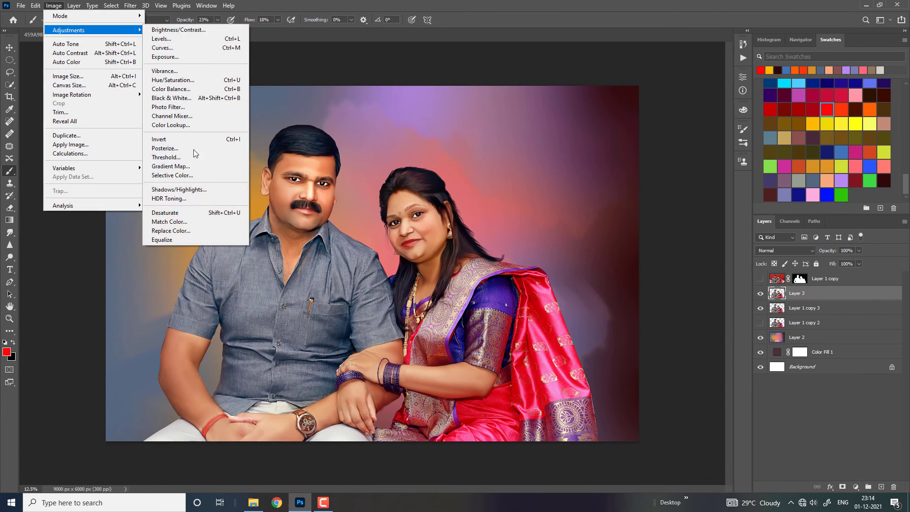
click(190, 221)
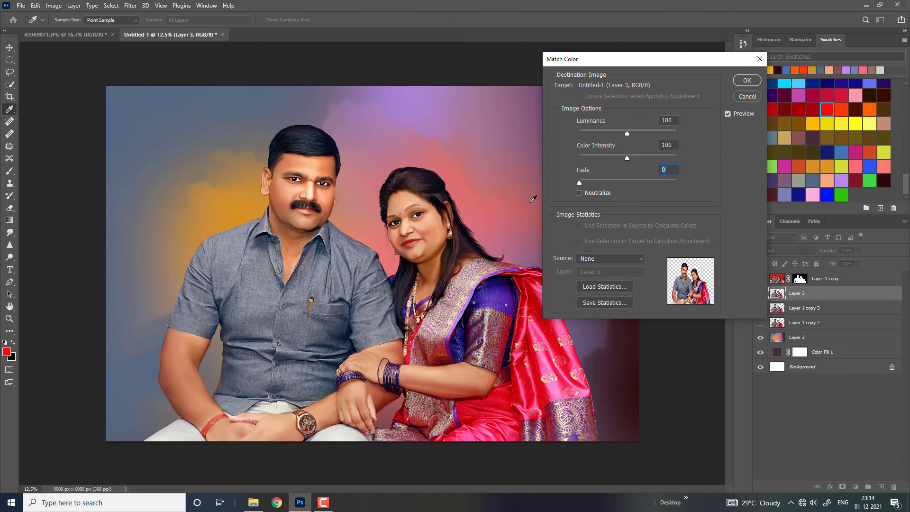
click(645, 154)
key(ctrl+plus)
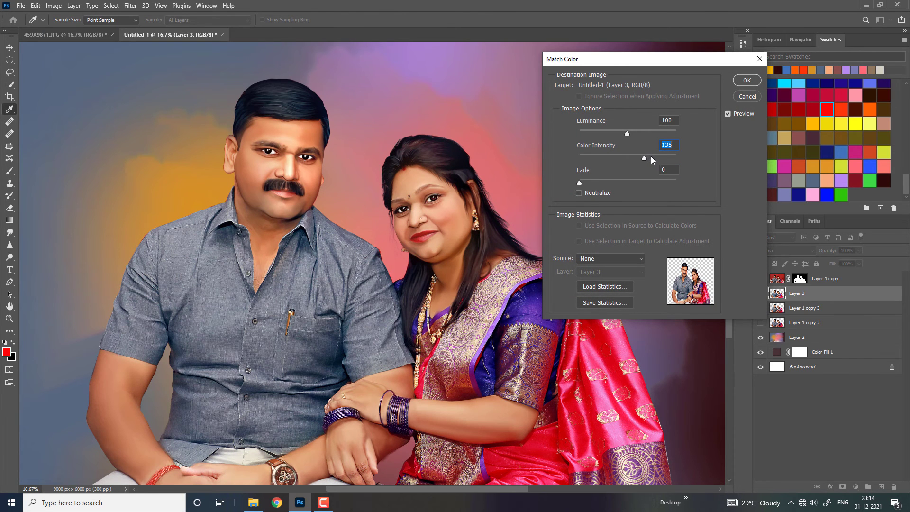
click(652, 156)
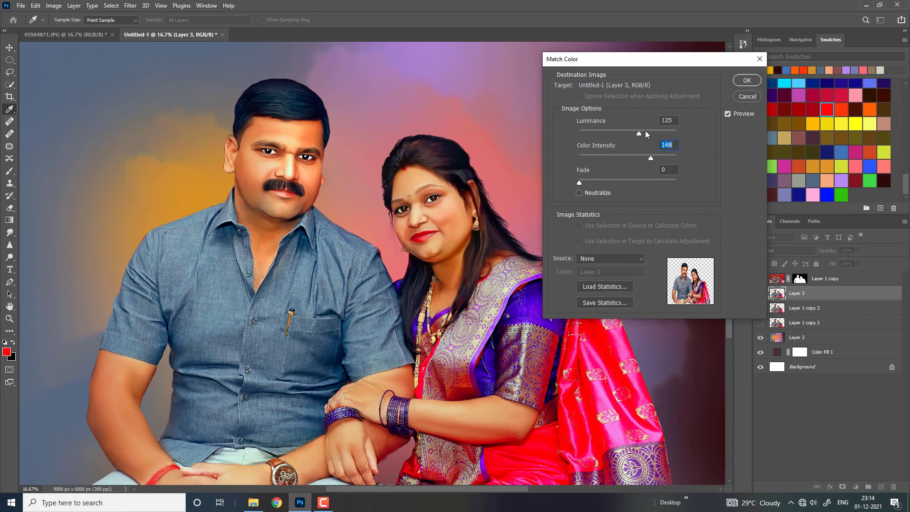
drag(645, 133, 634, 134)
click(630, 158)
key(ctrl+minus)
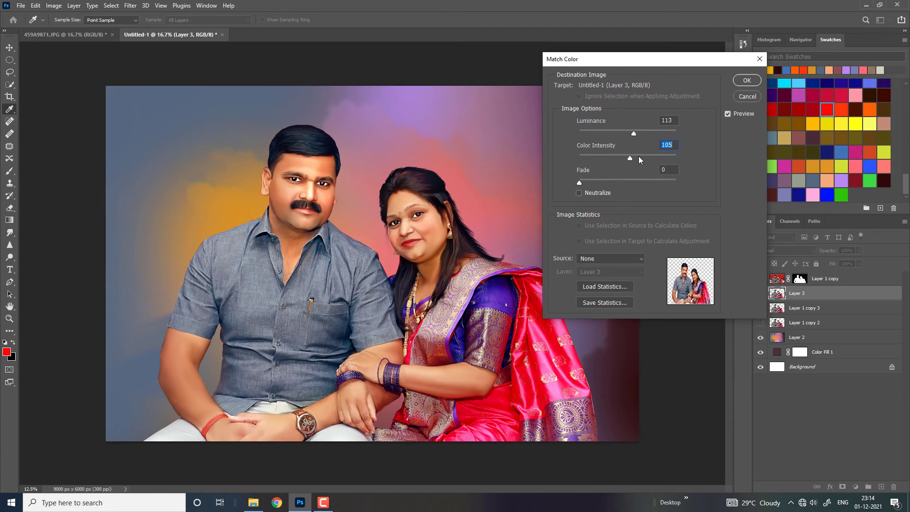
key(ctrl+plus)
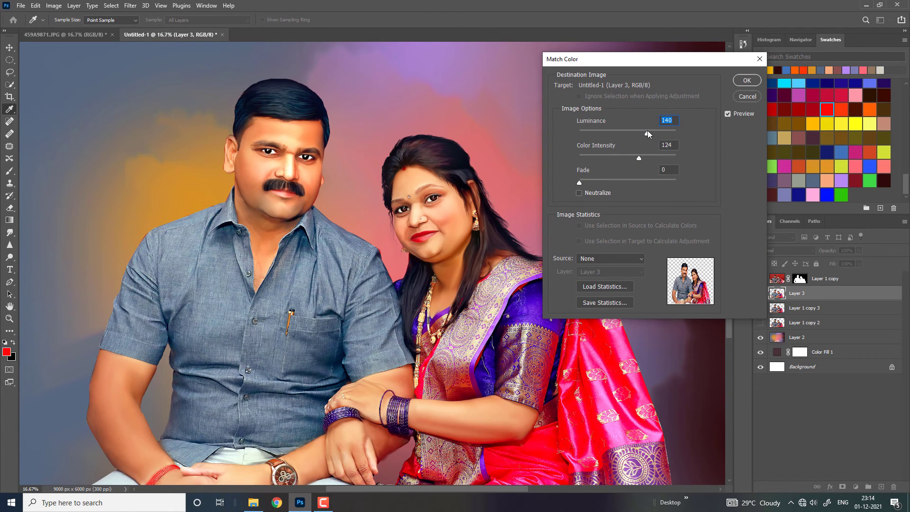
click(632, 158)
drag(635, 63, 557, 101)
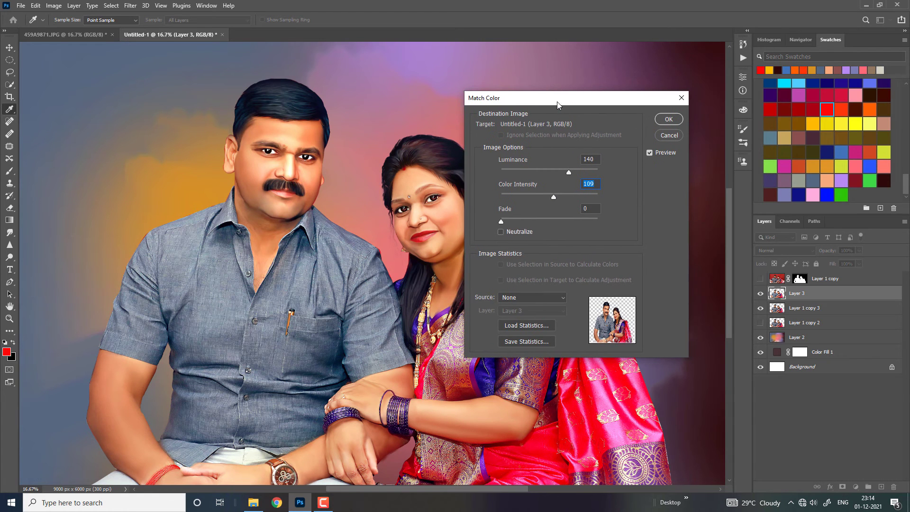
click(662, 136)
Step: Toggle visibility of Layer 1 copy 3, Layer 1 copy 4 and Layer 3 to compare faces
key(b)
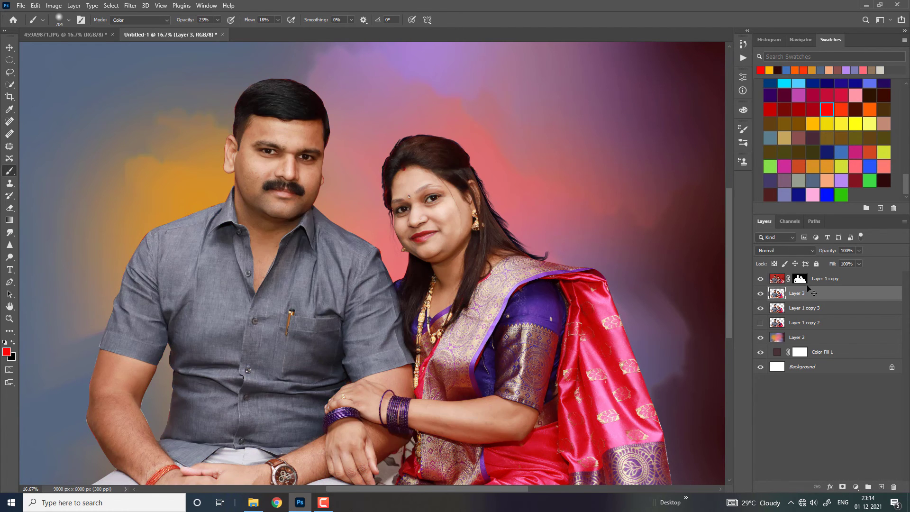
key(z)
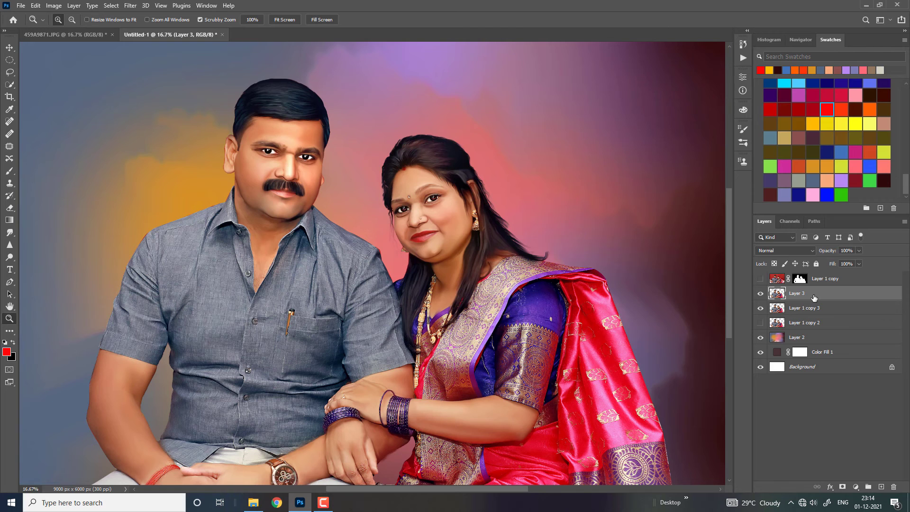
key(ctrl+j)
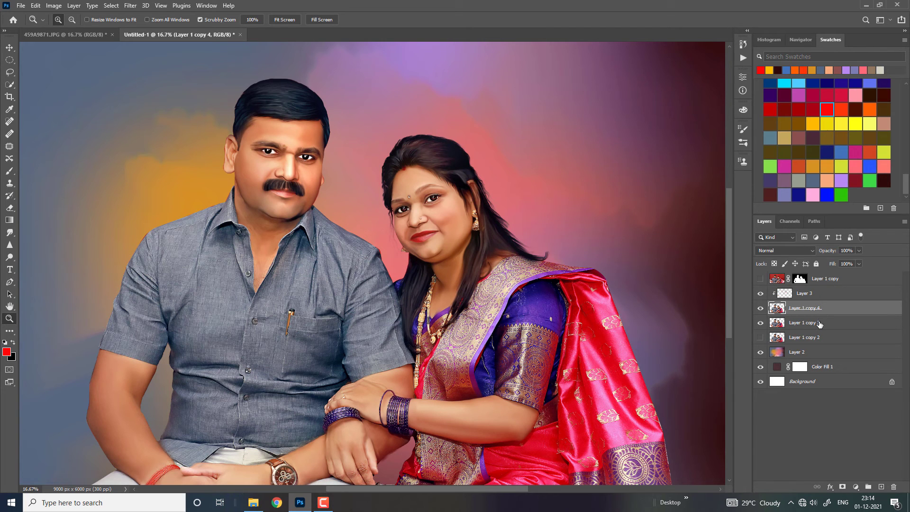
click(820, 324)
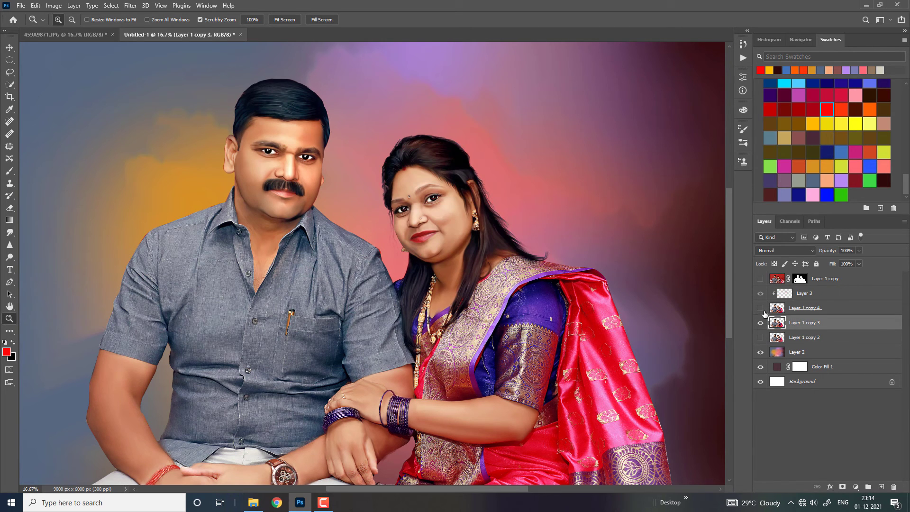
click(760, 323)
click(760, 323)
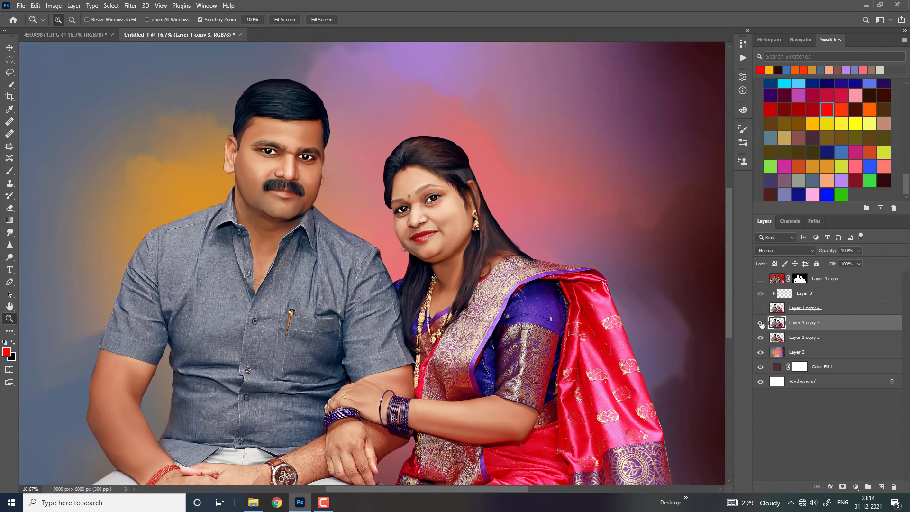
click(761, 323)
click(762, 308)
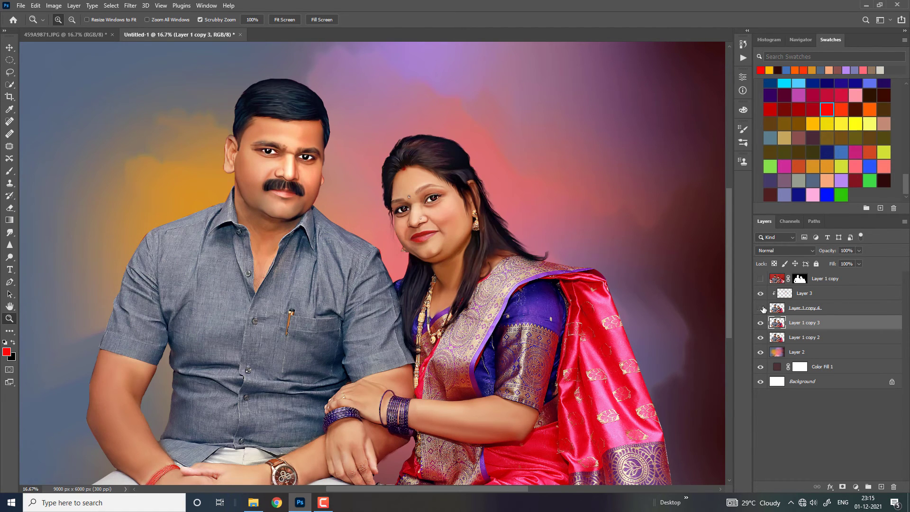
click(760, 294)
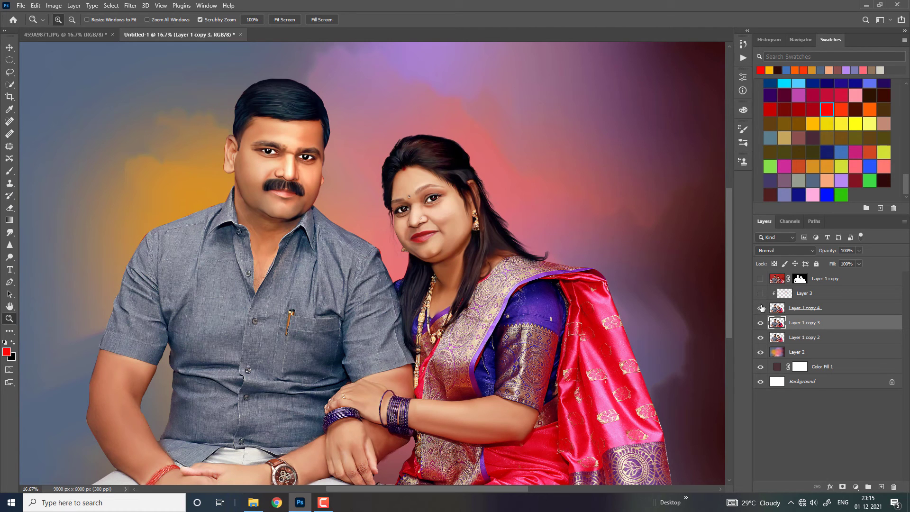
click(762, 309)
Step: Duplicate Layer 1 copy 4 into Layer 1 copy 5, undoing a trial merge with Layer 3
click(826, 313)
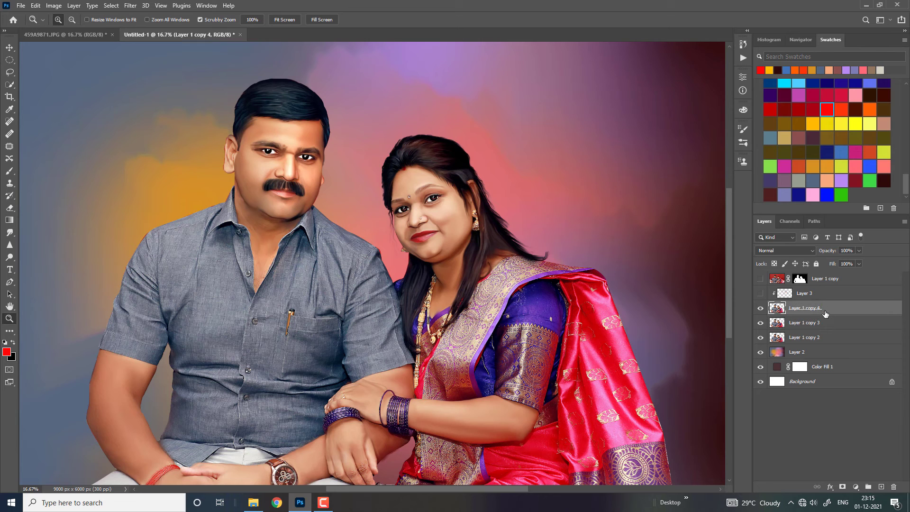
key(ctrl+j)
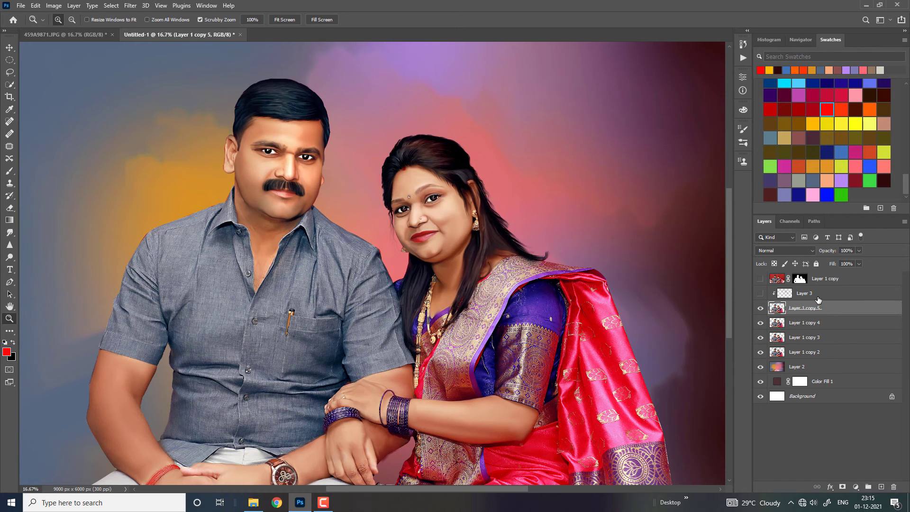
ctrl+click(822, 297)
key(ctrl+e)
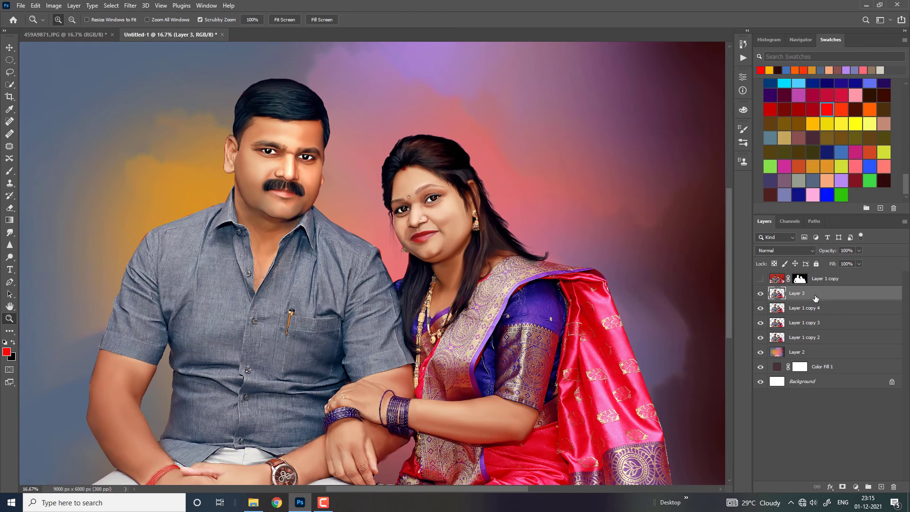
key(ctrl+z)
click(804, 298)
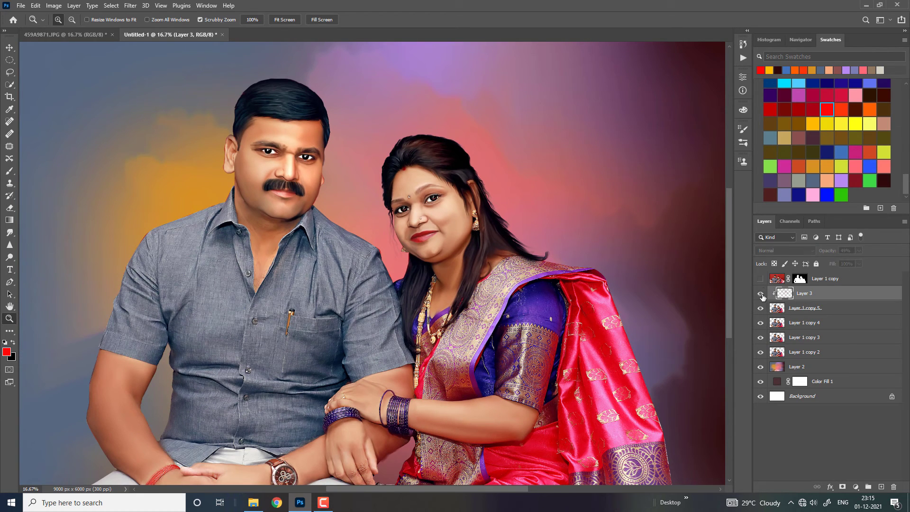
Step: Set Layer 3 to Color blend at 100% opacity and merge it into Layer 1 copy 5
click(768, 252)
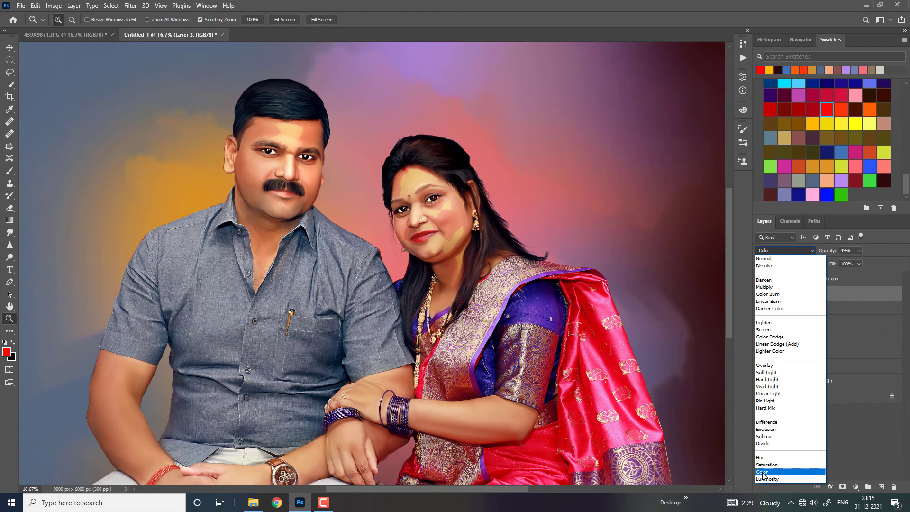
click(762, 473)
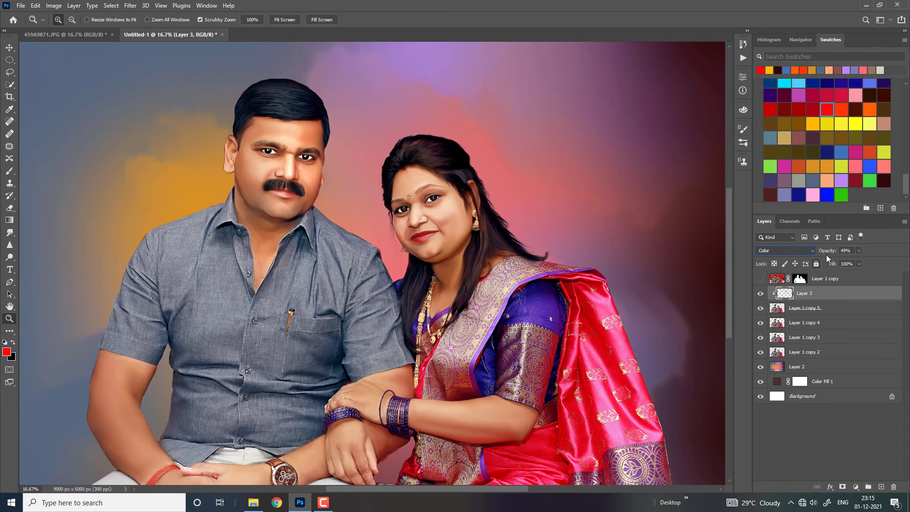
click(847, 250)
text(86100)
key(Return)
shift+click(837, 308)
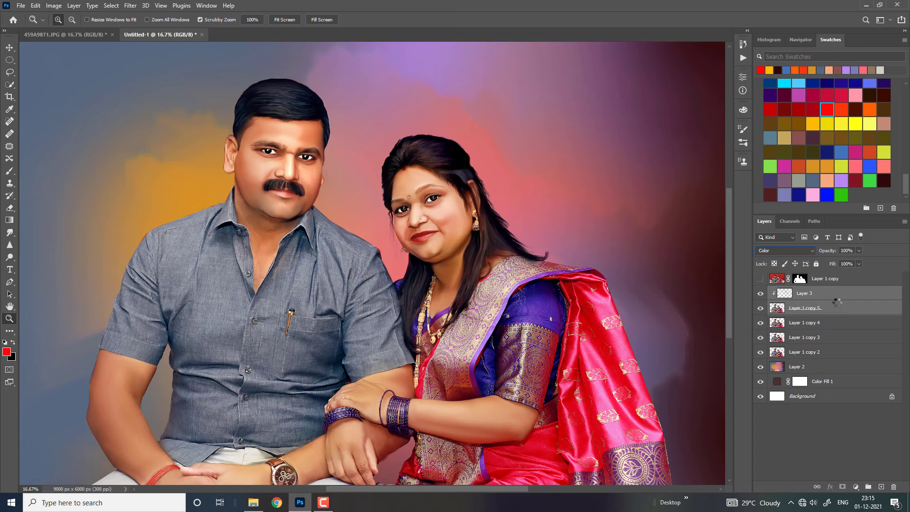
key(ctrl+e)
Step: Brighten the merged layer with Levels, setting the white input to 245
key(ctrl+l)
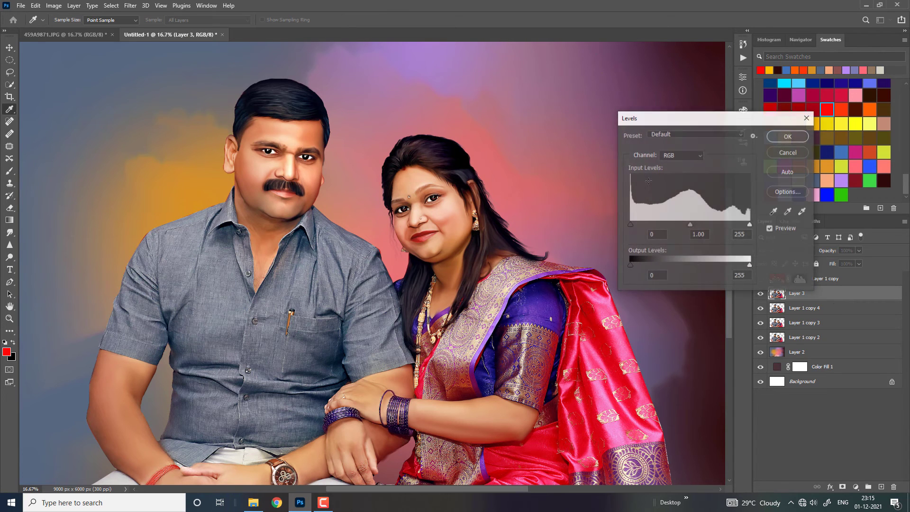
drag(746, 226, 742, 226)
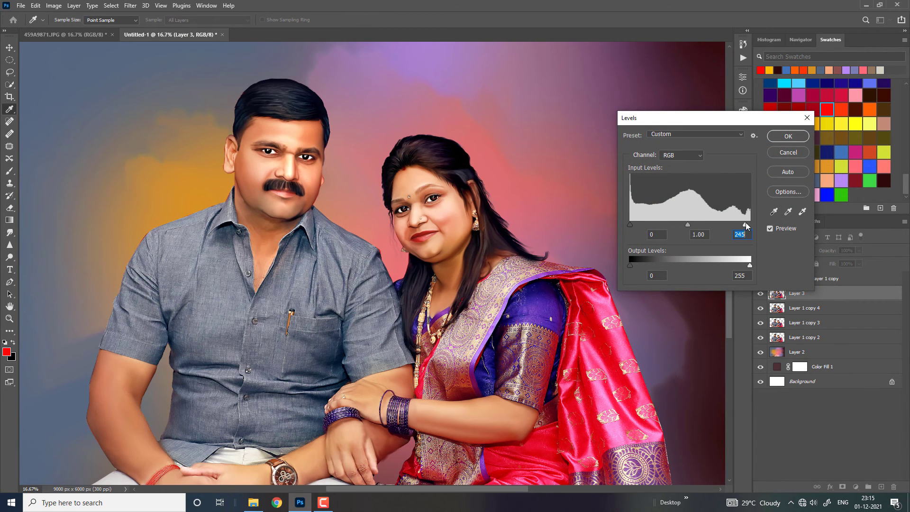
key(ctrl+space)
key(Return)
click(54, 6)
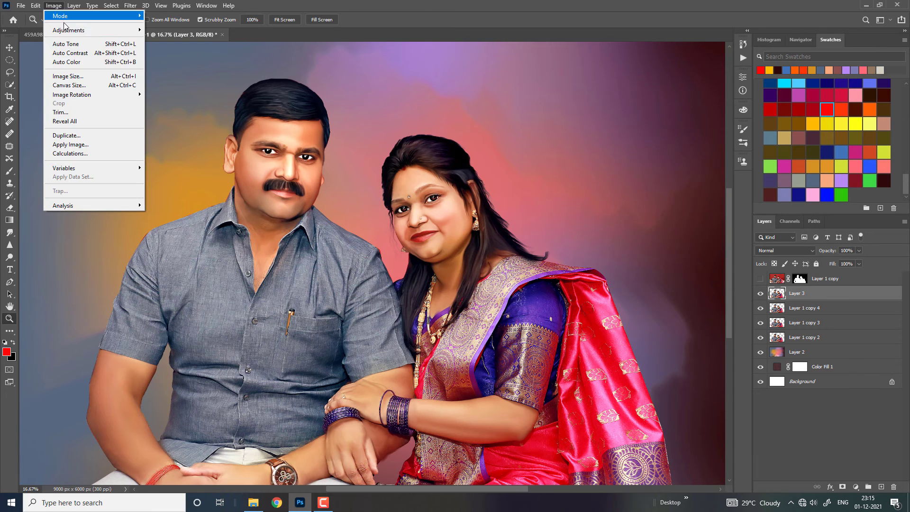
mouse_move(69, 30)
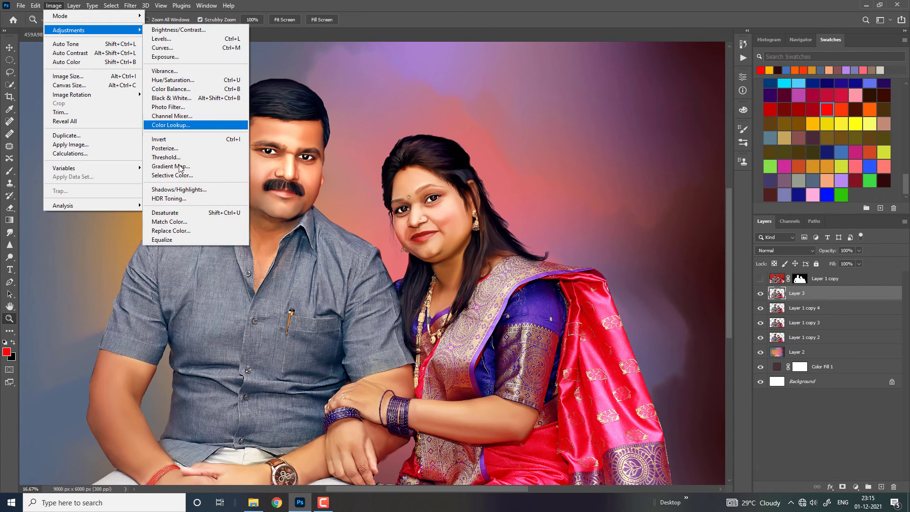
Step: In Match Color, lower Luminance to 112 and raise Color Intensity
click(175, 222)
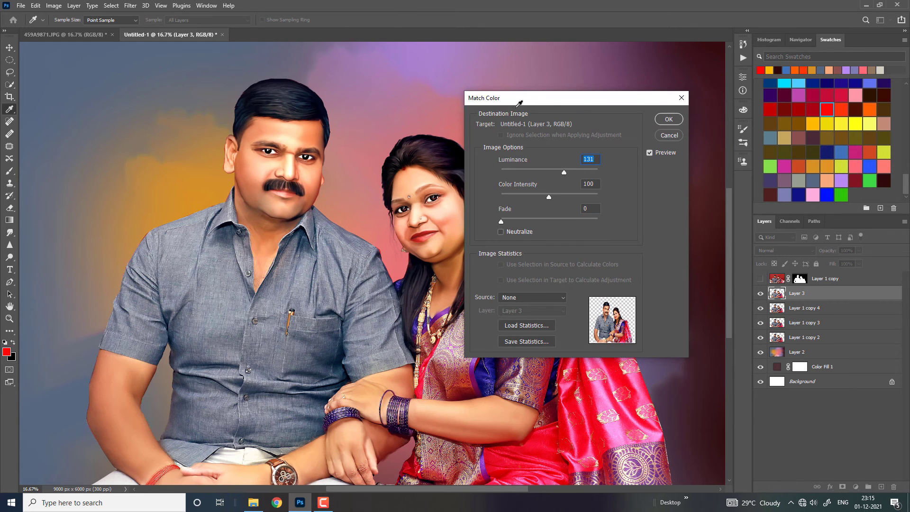
drag(548, 103, 729, 86)
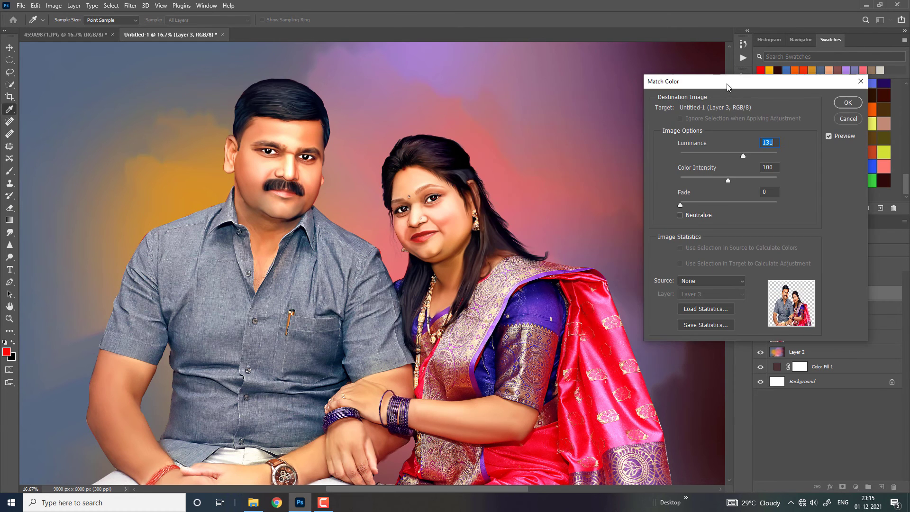
click(736, 179)
drag(738, 152, 735, 155)
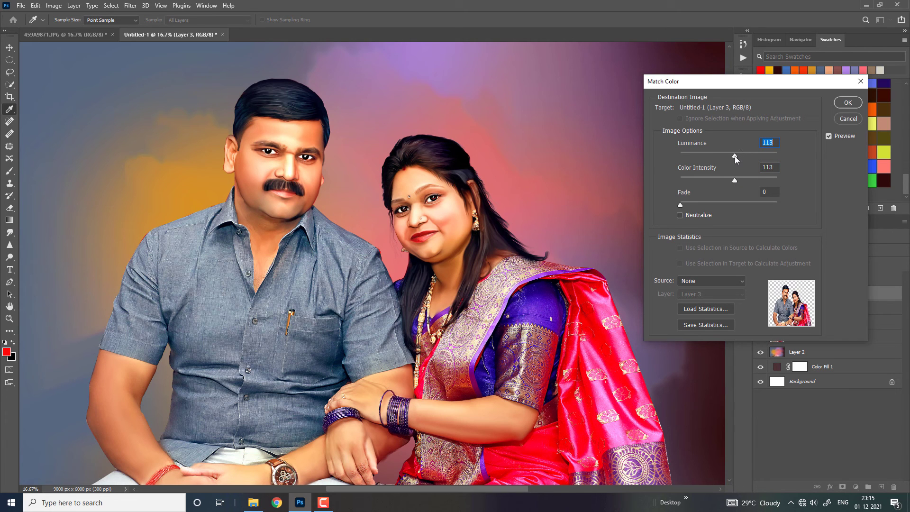
key(Down)
key(ctrl+minus)
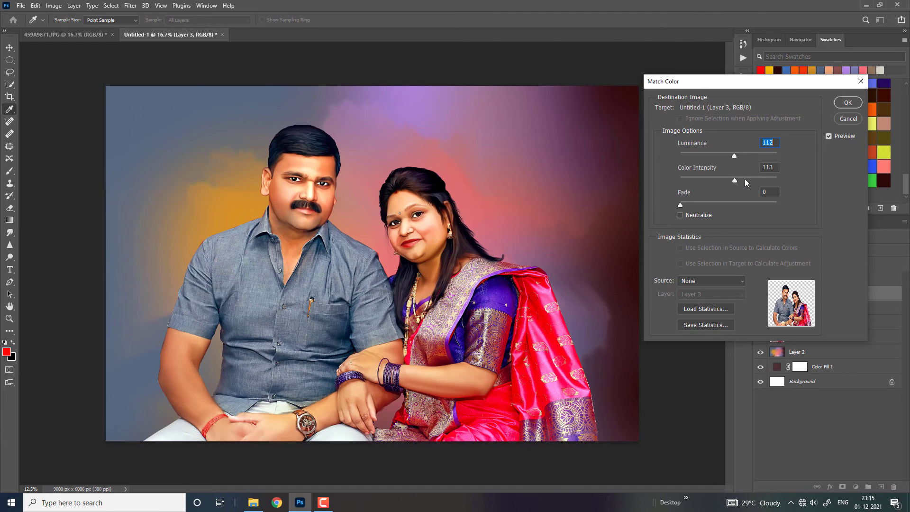
drag(745, 179, 749, 180)
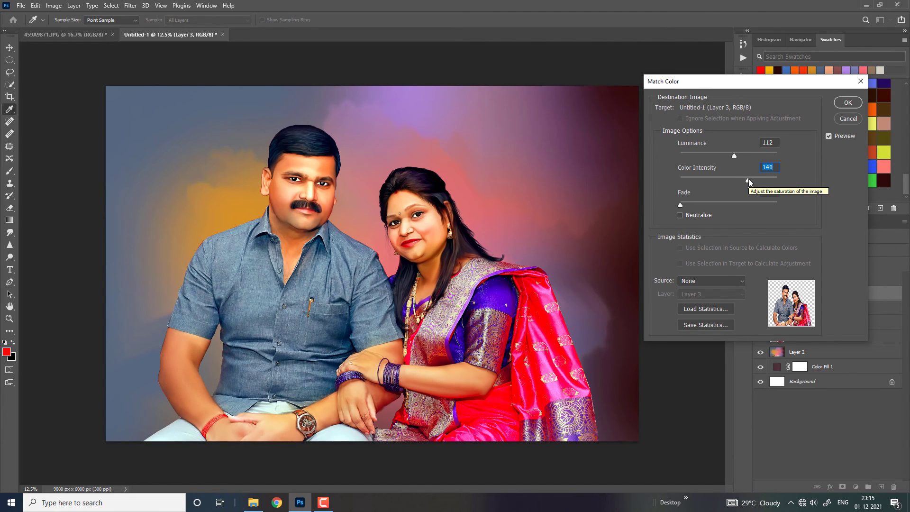
key(ctrl+plus)
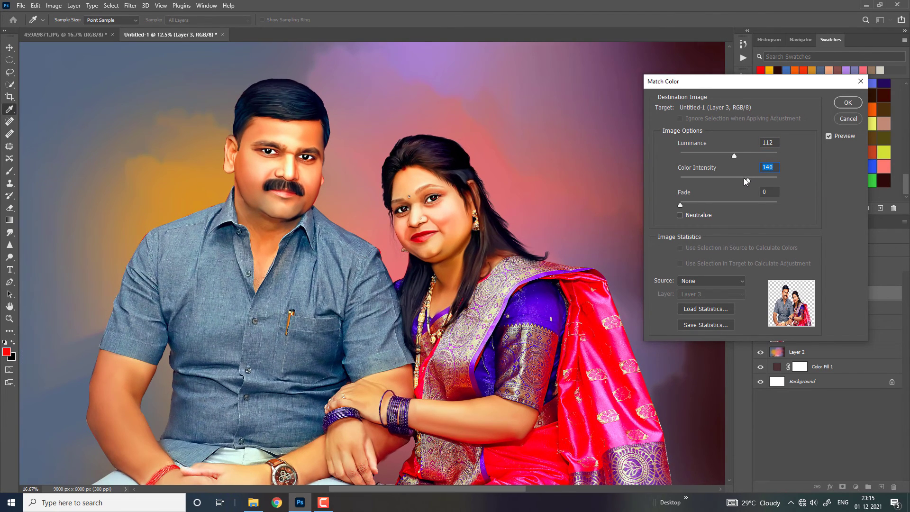
key(ctrl+plus)
key(ctrl+minus)
Step: Compare before and after, settle Color Intensity at 116, and apply the Match Color
click(829, 136)
click(829, 136)
click(830, 135)
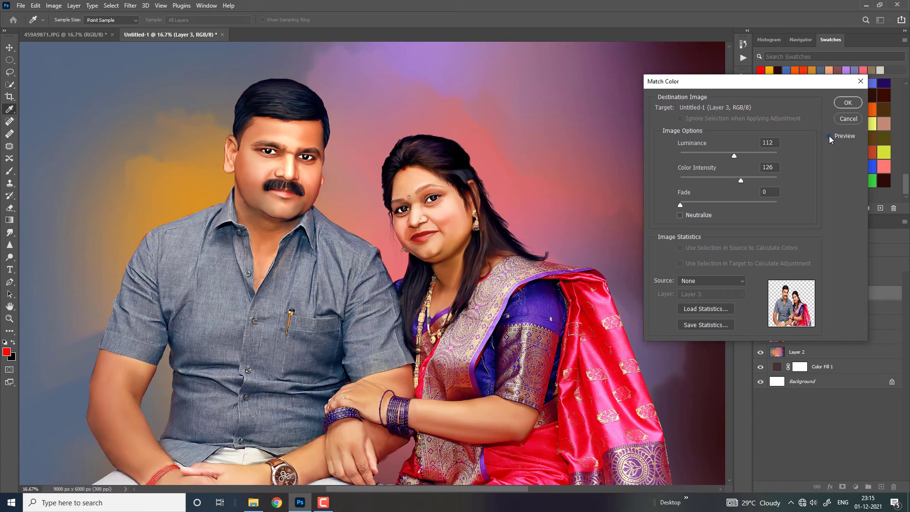
click(735, 180)
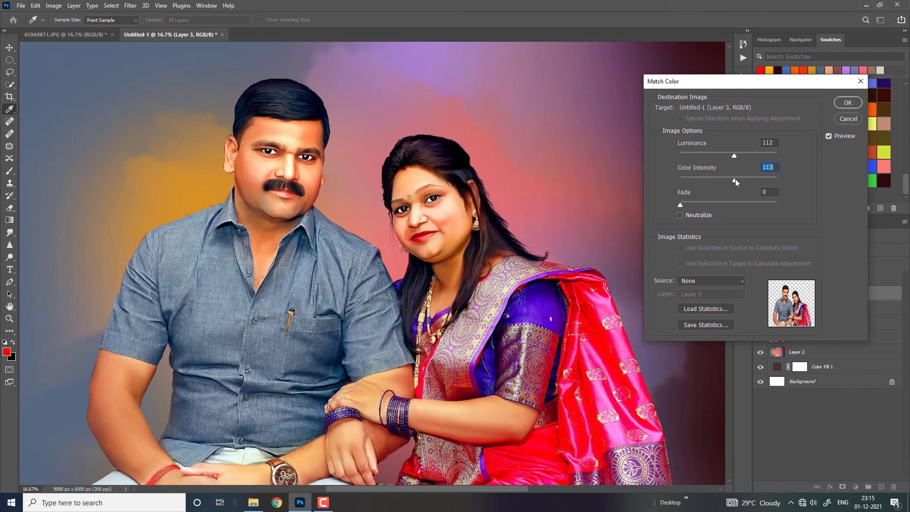
click(828, 136)
click(829, 135)
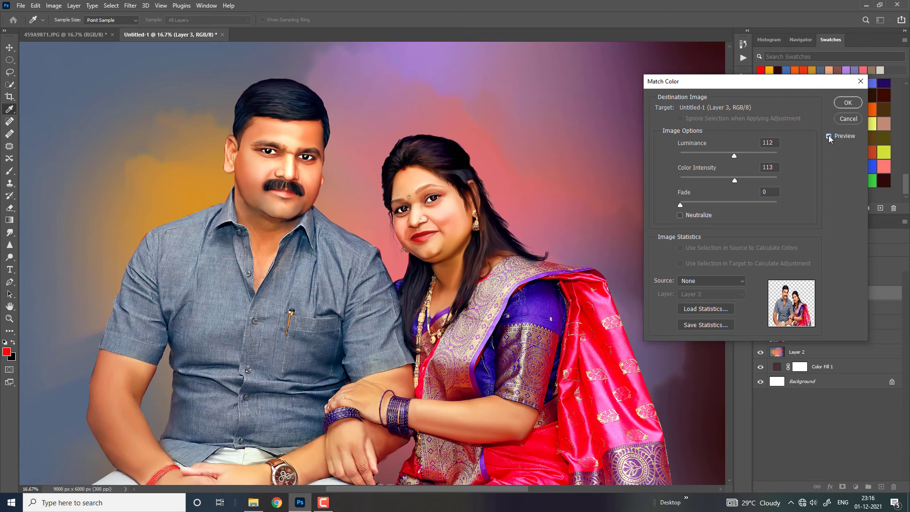
click(830, 137)
click(737, 179)
click(829, 136)
click(848, 103)
key(z)
key(ctrl+minus)
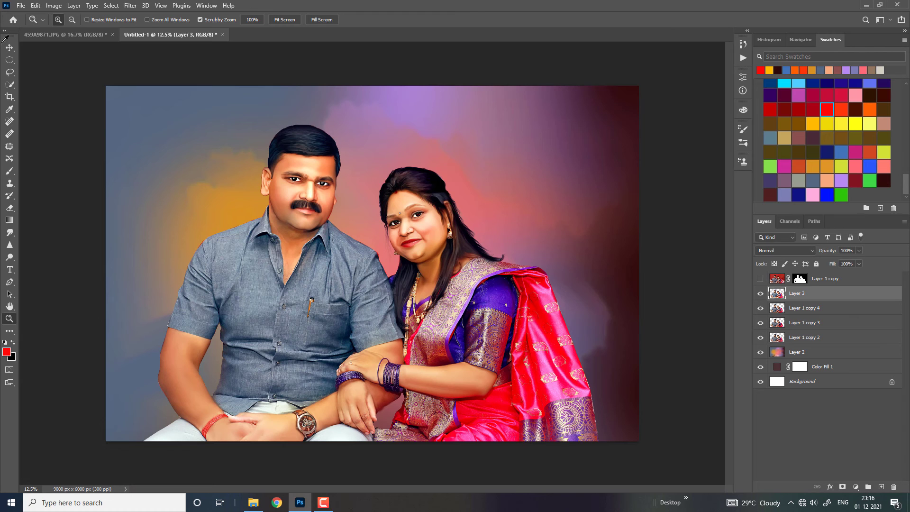
Step: Begin Save As, creating and opening a new named folder in F:\digital painting\demo
click(21, 5)
click(38, 120)
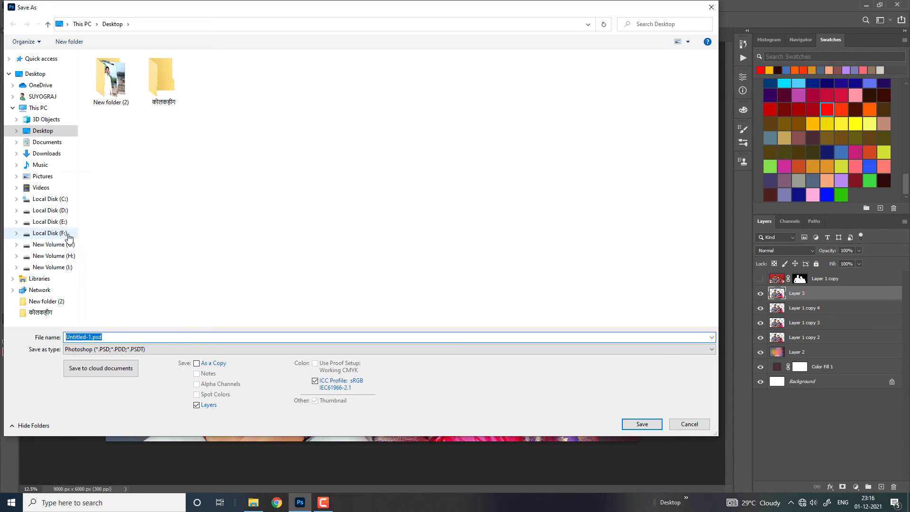
click(52, 233)
click(65, 234)
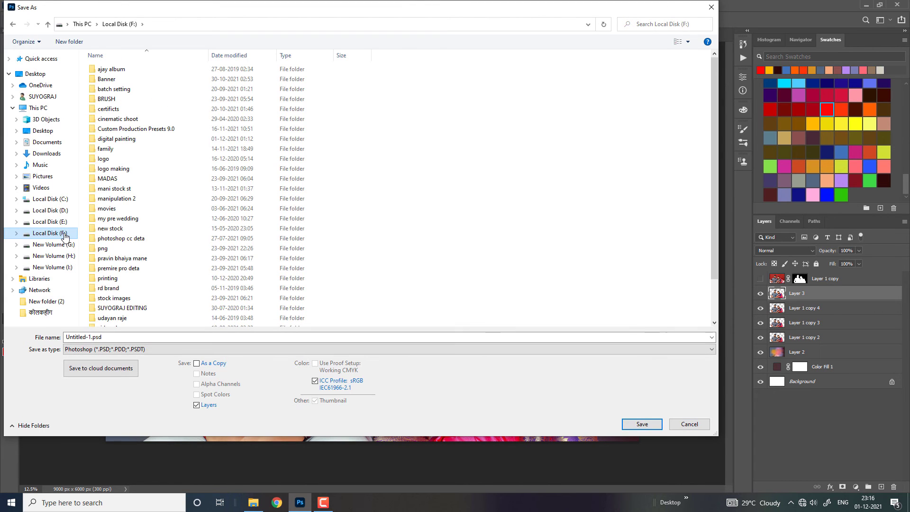
double_click(116, 139)
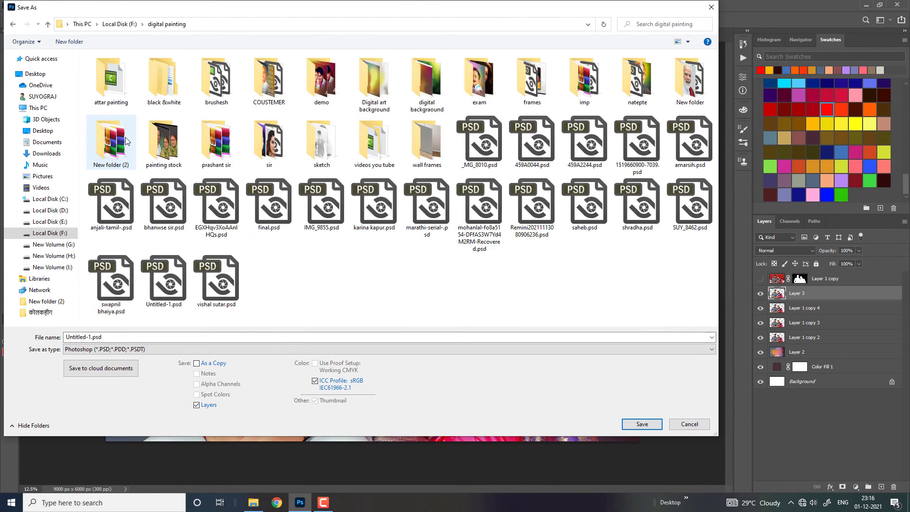
double_click(317, 90)
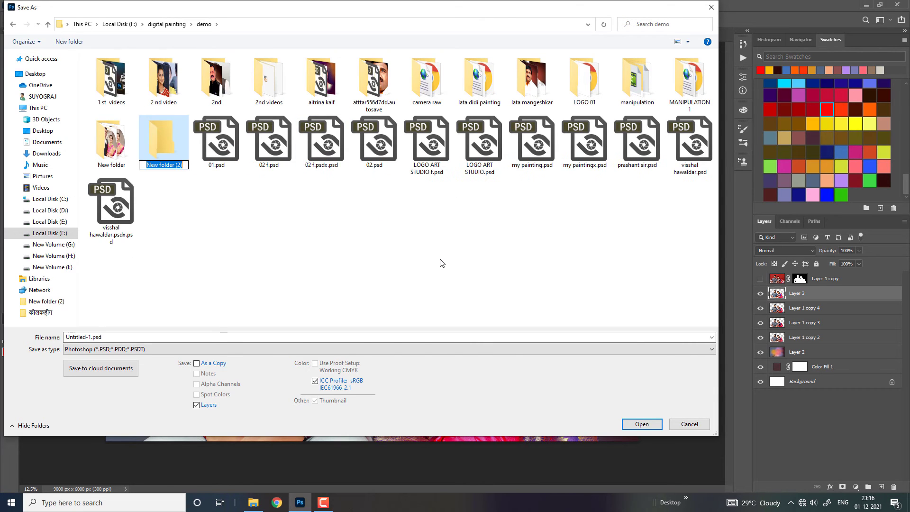
text(ajay )
text(bhaiya)
key(Return)
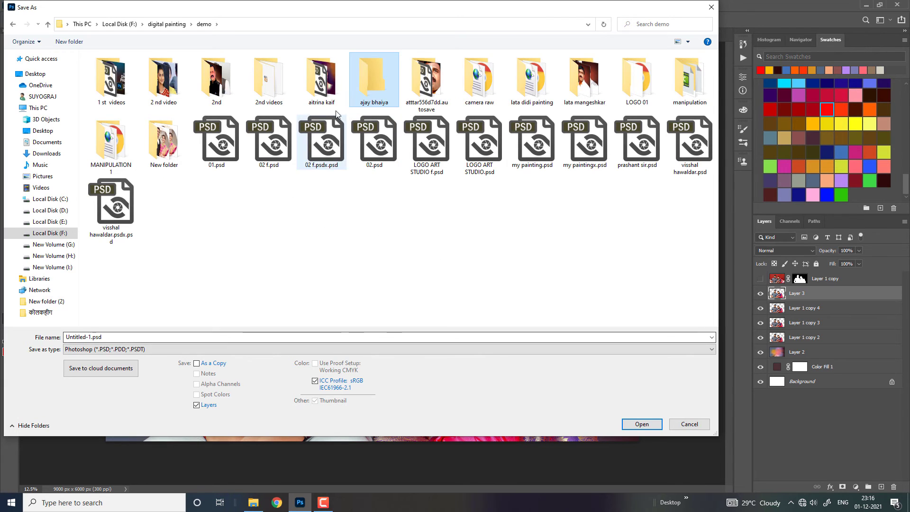
double_click(354, 75)
Step: Save the document as 01.psd, accepting the compatibility prompt
click(141, 337)
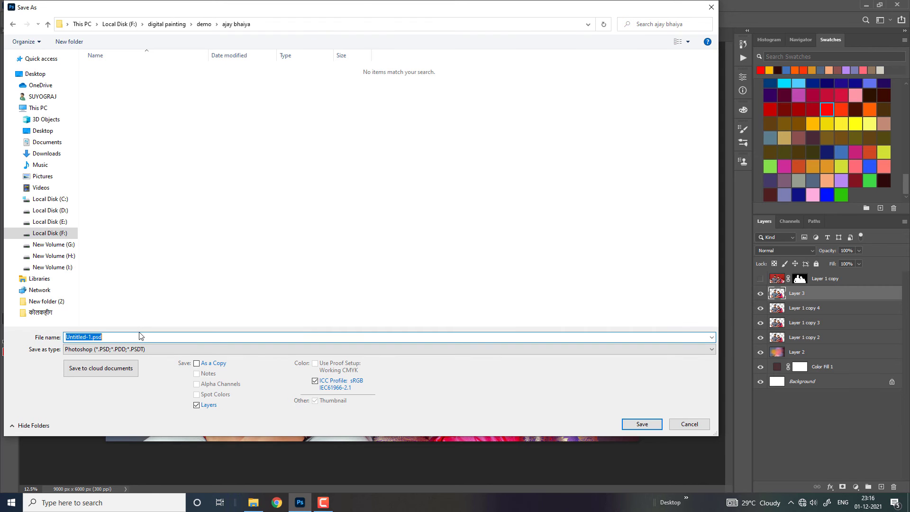
text(01)
key(Return)
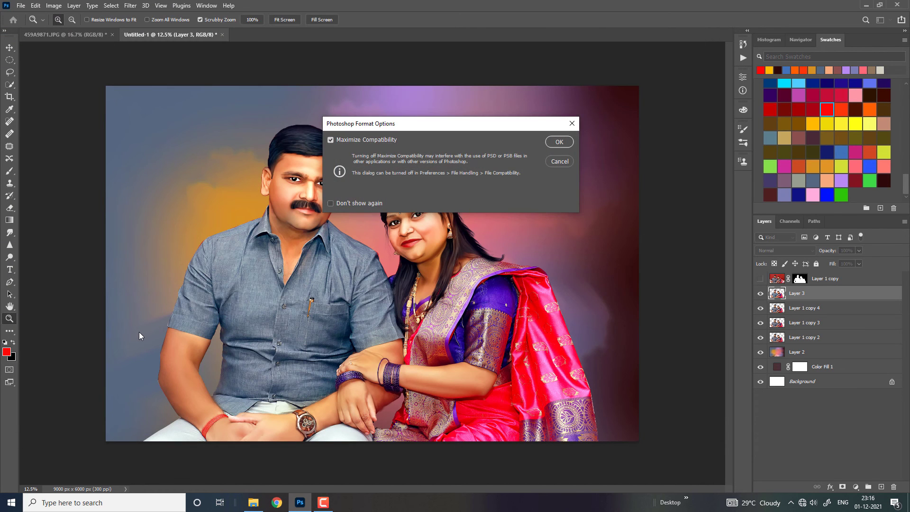
key(Return)
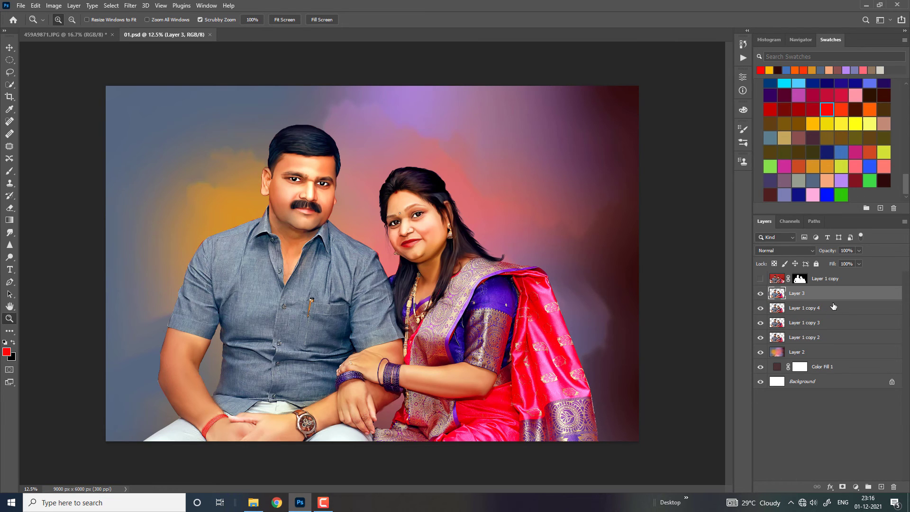
Step: Move Layer 1 copy through Layer 1 copy 2 right and slightly down, then reselect Layer 3
shift+click(815, 339)
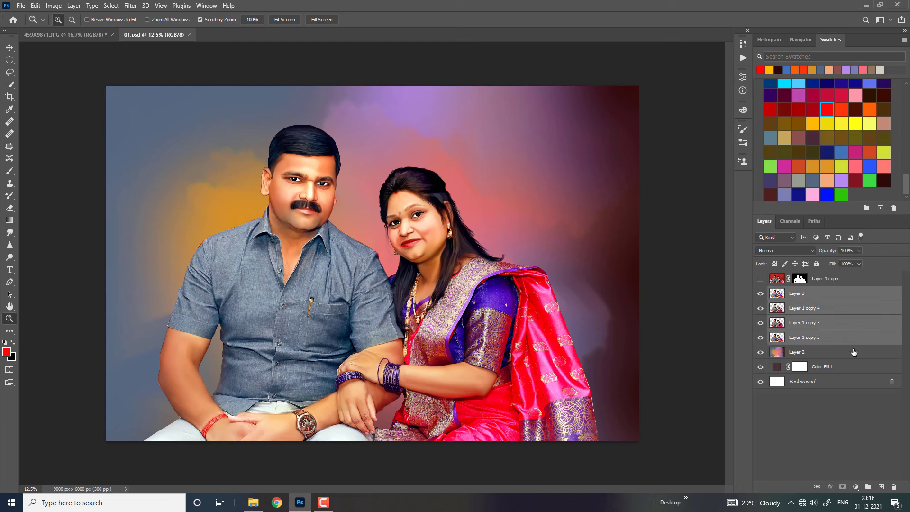
shift+click(841, 281)
click(842, 283)
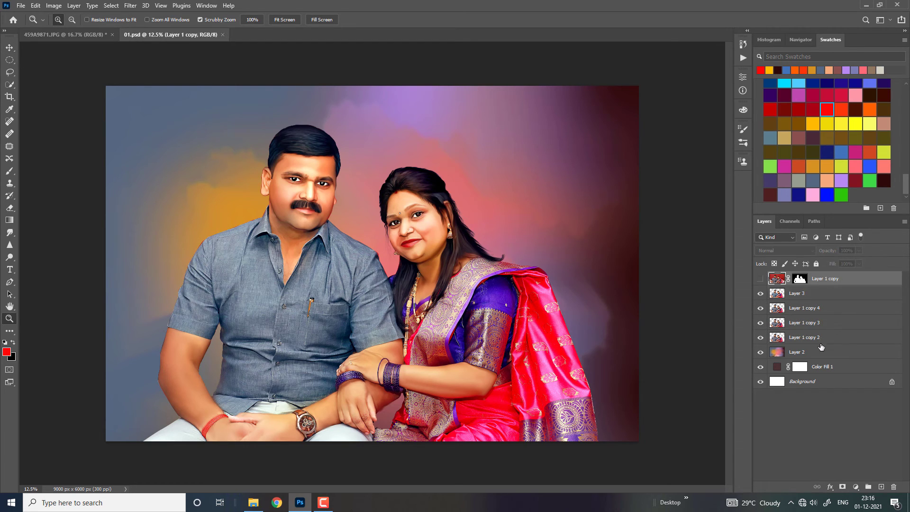
shift+click(819, 339)
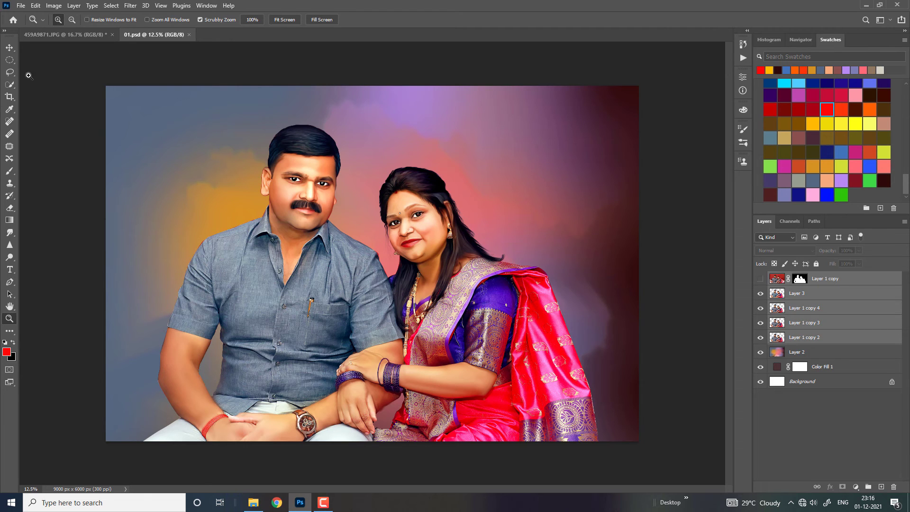
click(10, 49)
drag(456, 302, 467, 309)
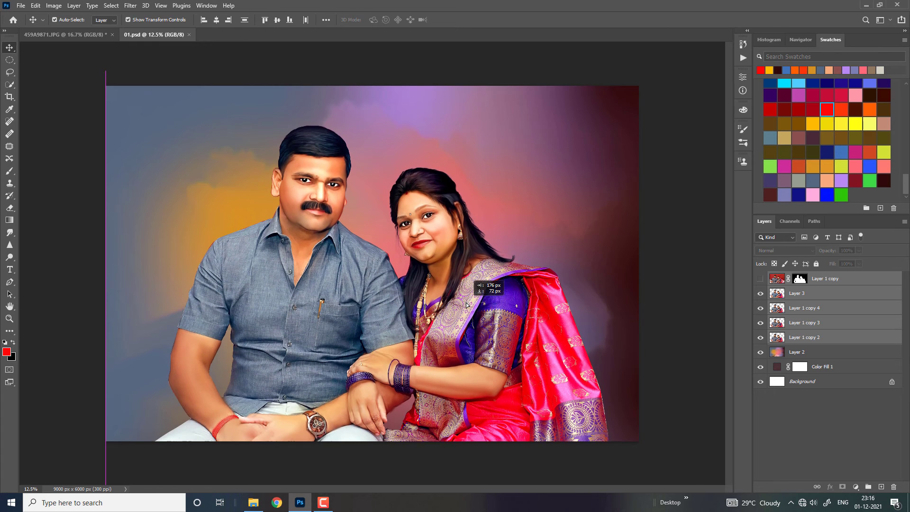
drag(467, 307, 464, 304)
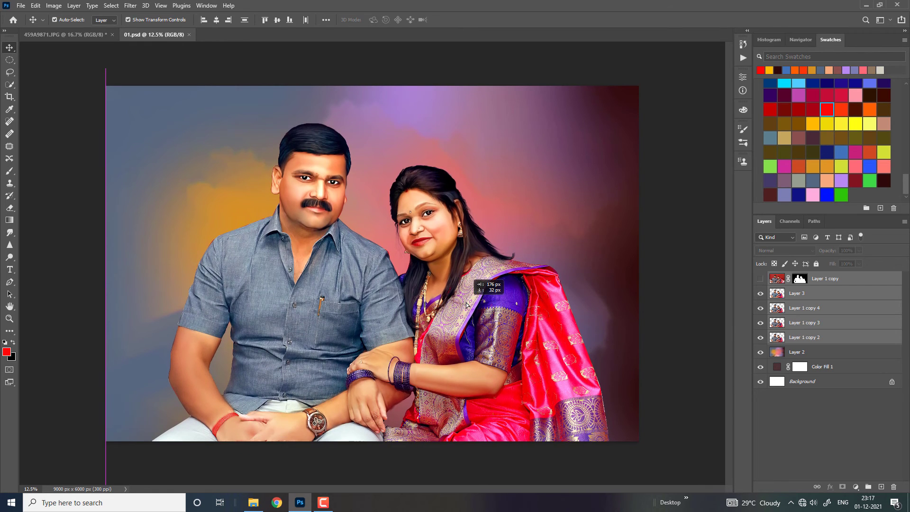
click(872, 297)
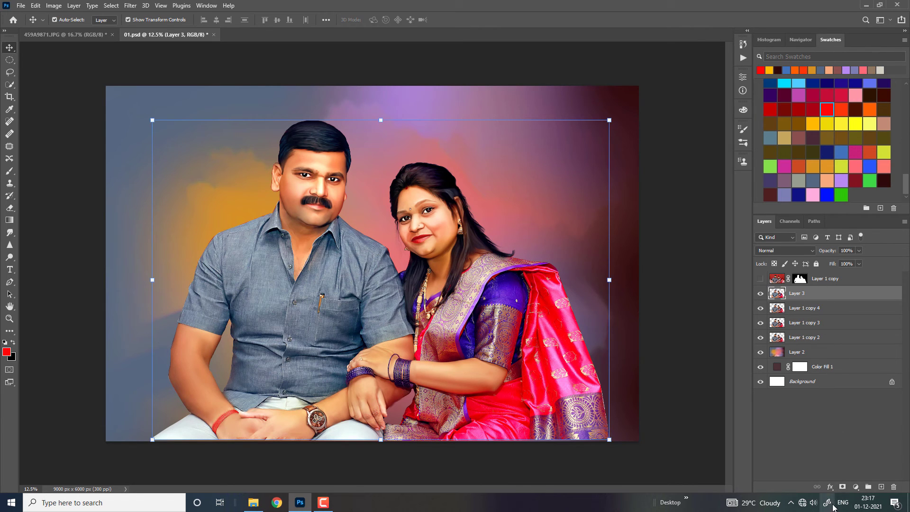
Step: Add a white layer mask to Layer 3 and set up a very large brush at 100% opacity
click(843, 487)
click(10, 170)
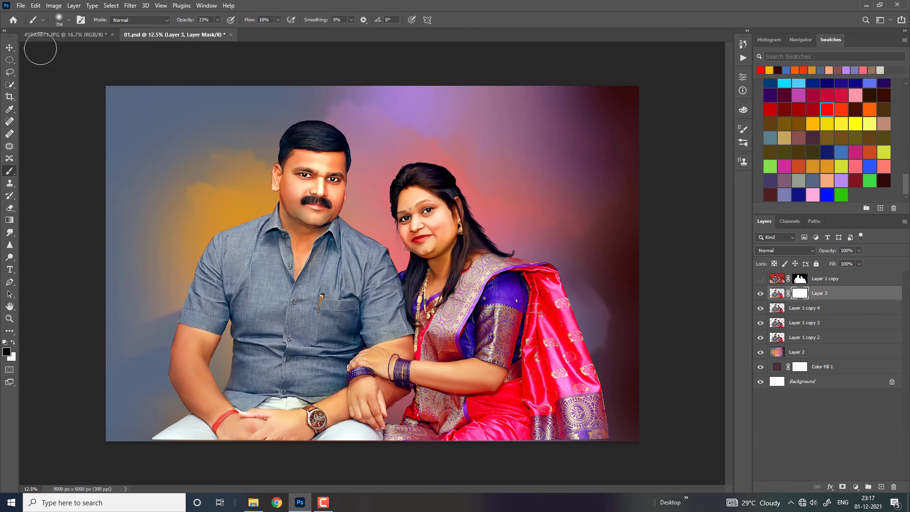
click(59, 19)
drag(243, 391, 316, 420)
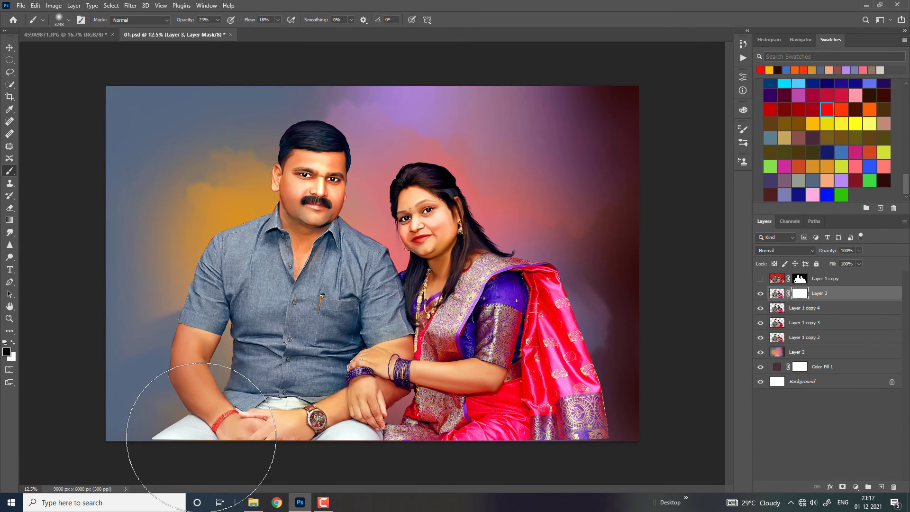
drag(182, 21, 289, 24)
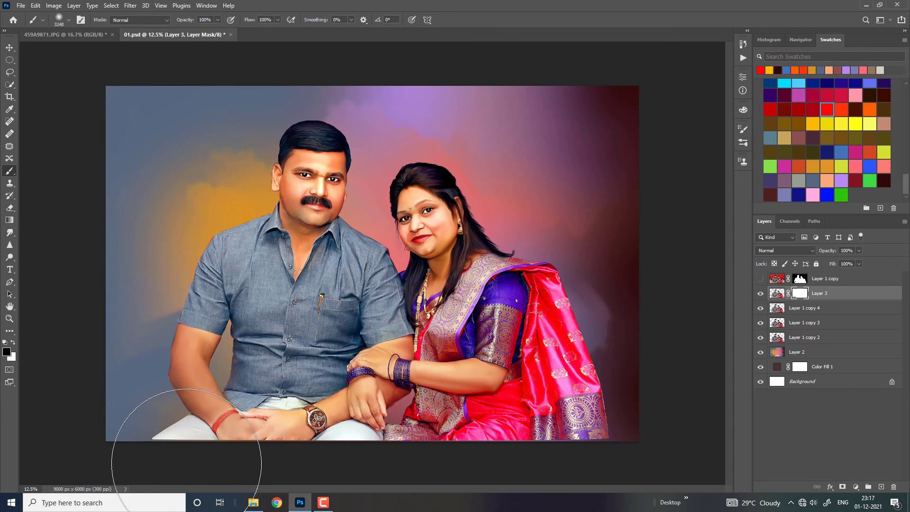
Step: Hide the three Layer 1 copy layers and zoom out to 12.5% to see the whole canvas
key(ctrl+minus)
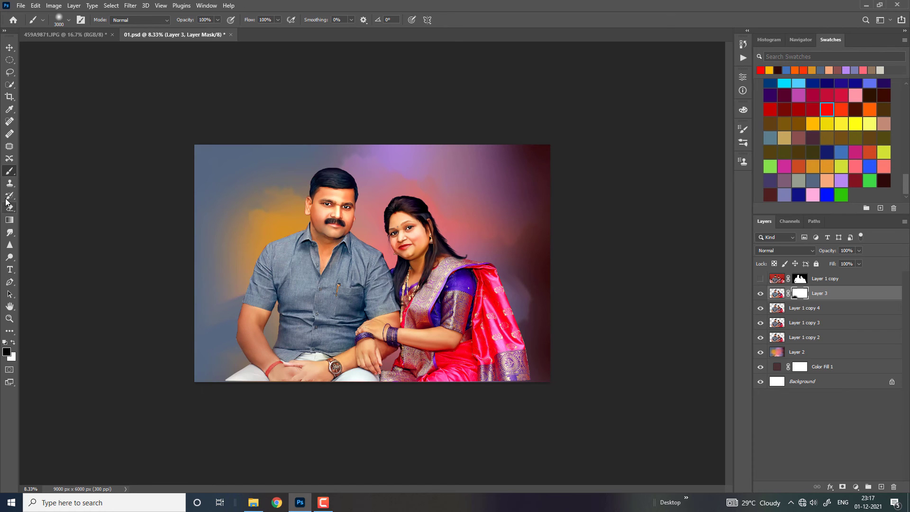
key(bracketleft)
key(ctrl+plus)
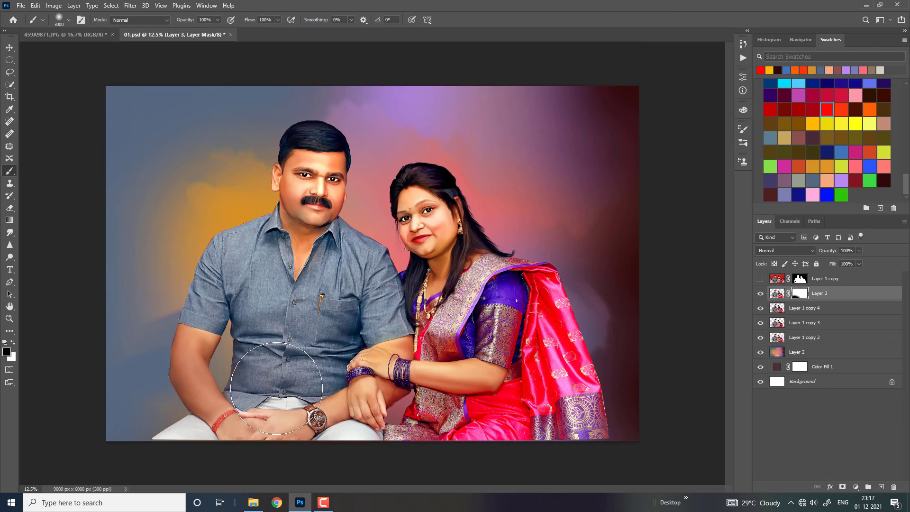
key(ctrl+plus)
click(801, 39)
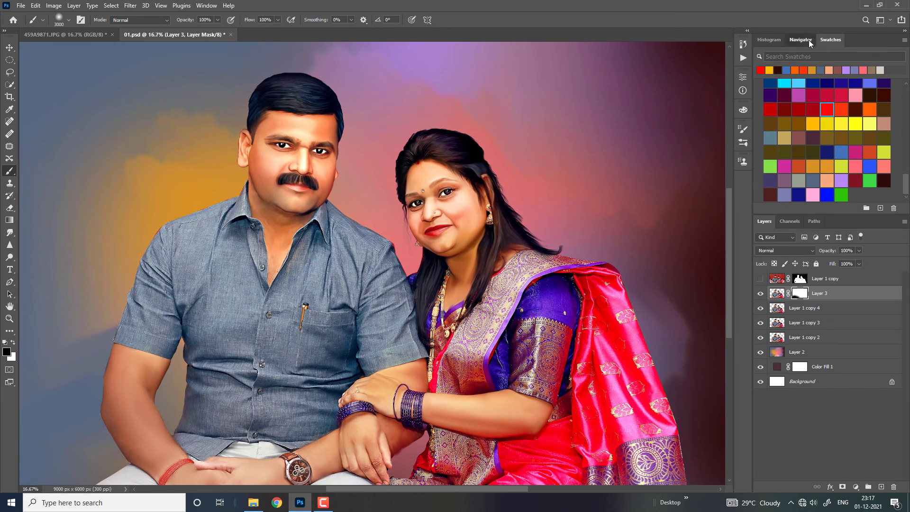
drag(761, 337, 761, 308)
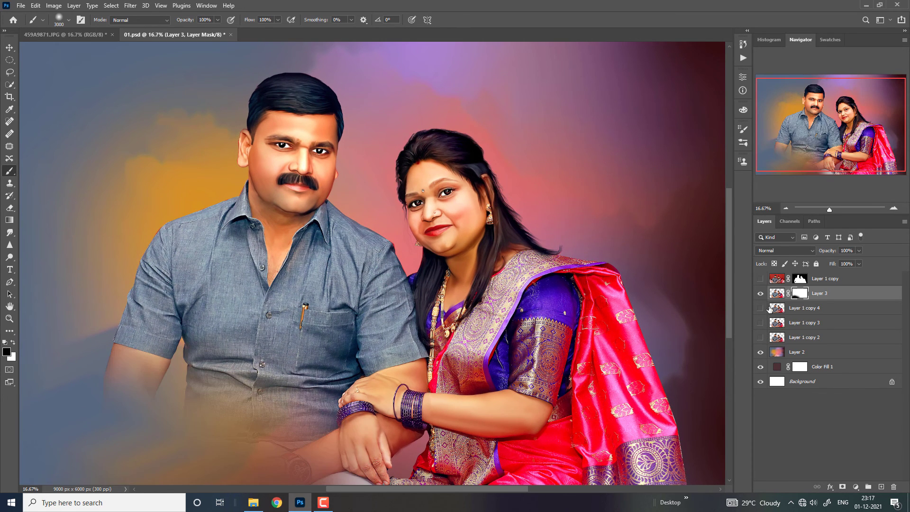
key(ctrl+minus)
click(761, 308)
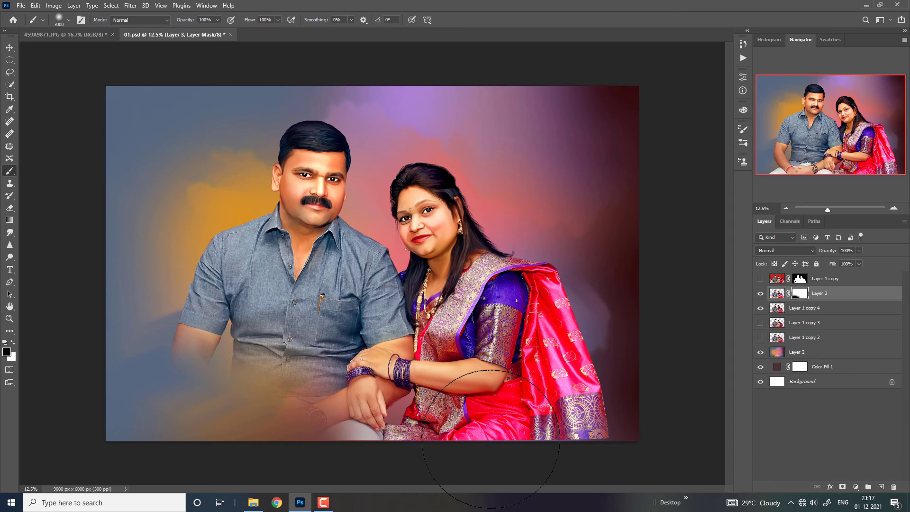
click(761, 323)
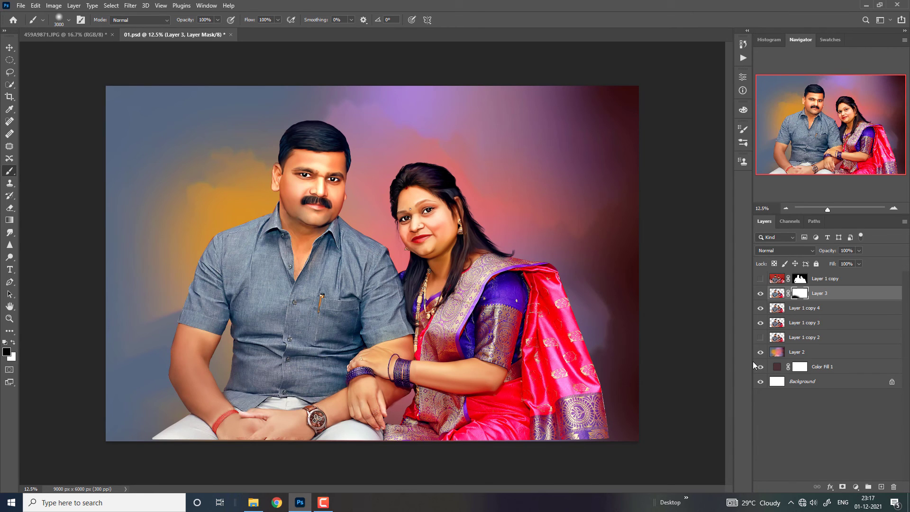
click(760, 338)
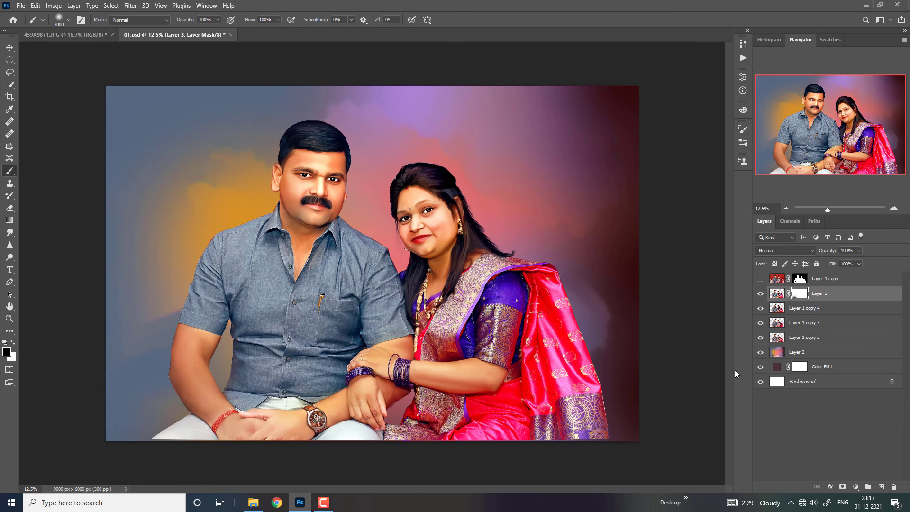
drag(761, 337, 761, 308)
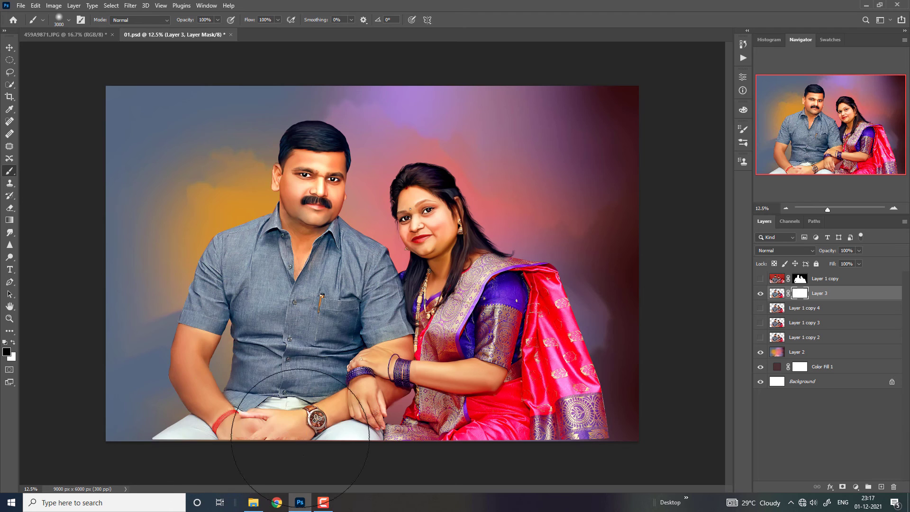
Step: Paint the hands, watch and trousers out of Layer 3's mask, then scale Layer 3 to about 106%
drag(199, 407, 651, 413)
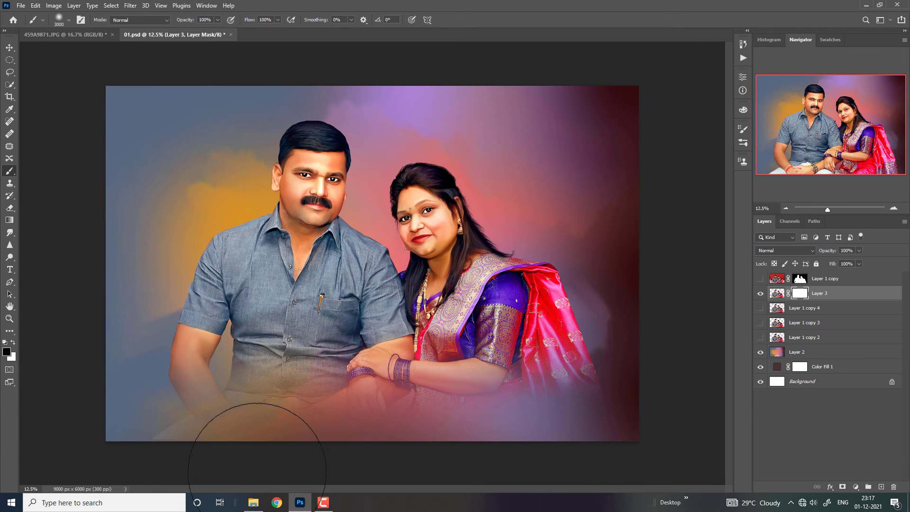
drag(214, 427, 682, 455)
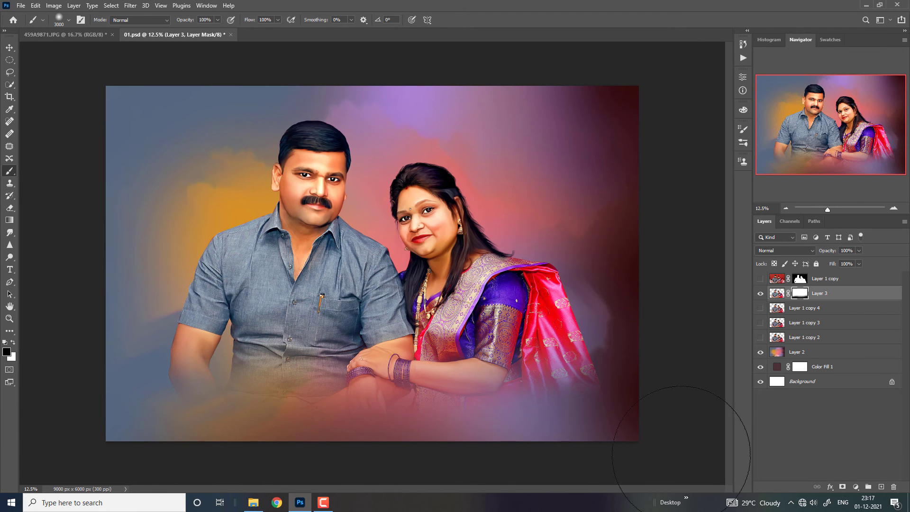
click(10, 47)
drag(610, 280, 625, 281)
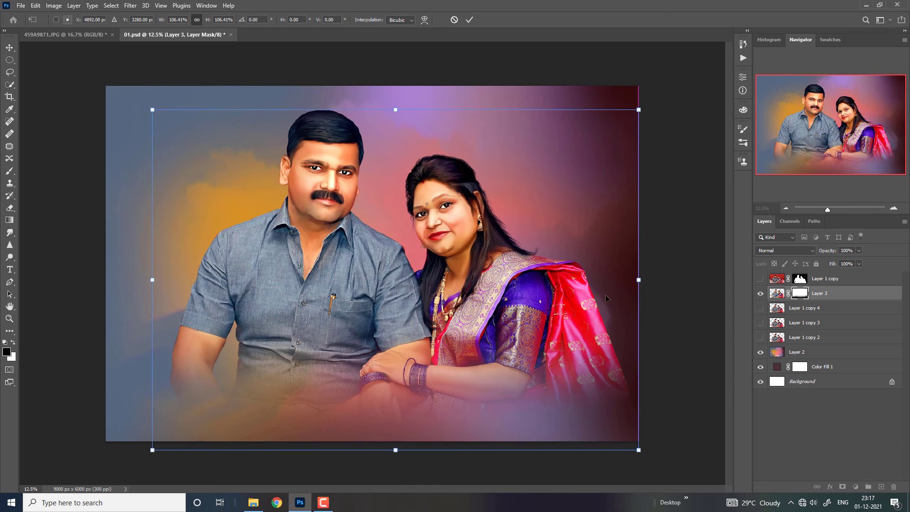
Step: Cancel the Layer 3 resize, show Layer 1 copy 4 again and delete Layer 3's mask
click(454, 20)
click(760, 309)
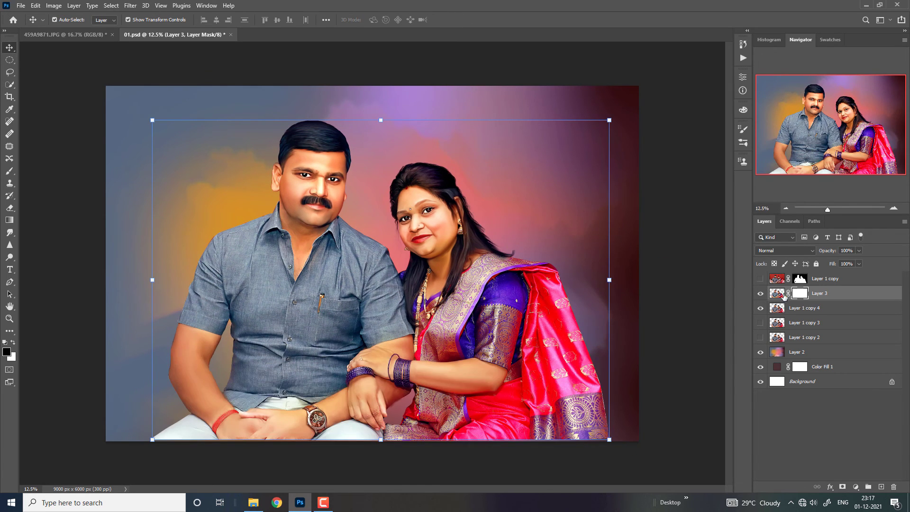
right_click(793, 295)
click(823, 313)
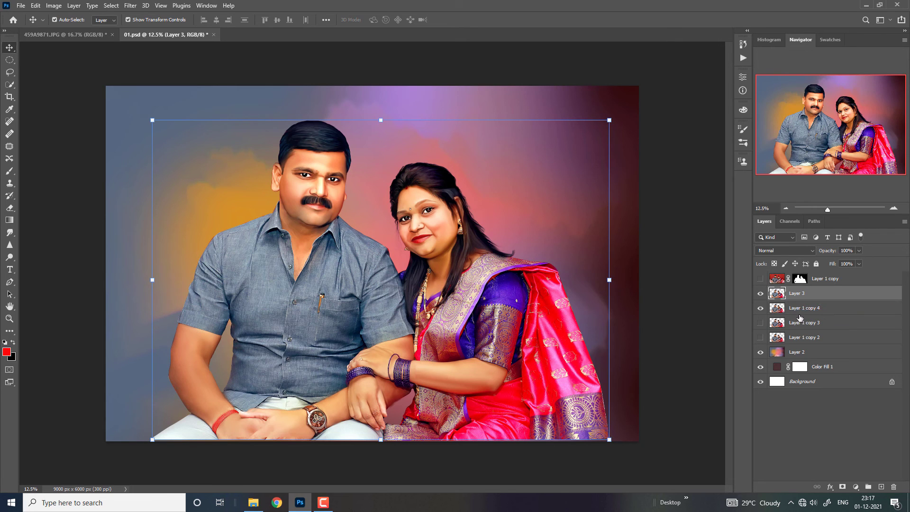
Step: Select Layer 1 copy and Layer 3 together as the portrait layers to transform
click(788, 409)
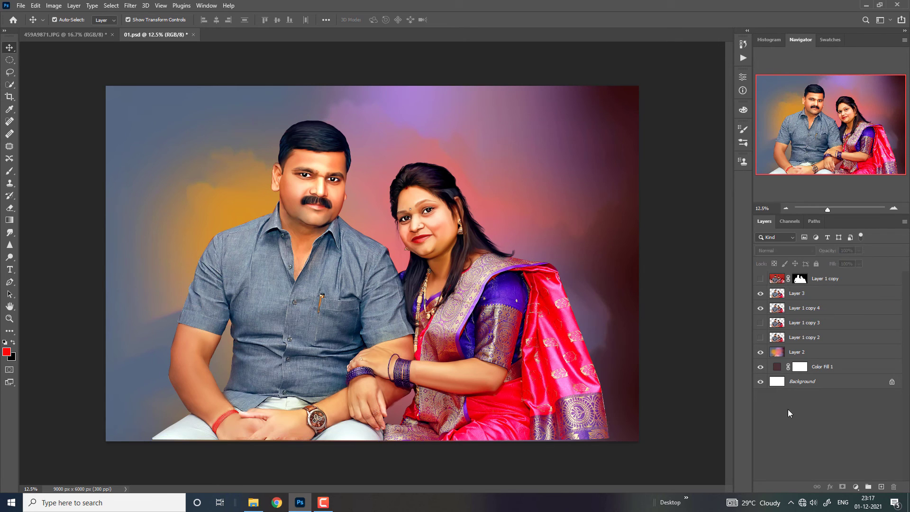
right_click(460, 264)
click(469, 267)
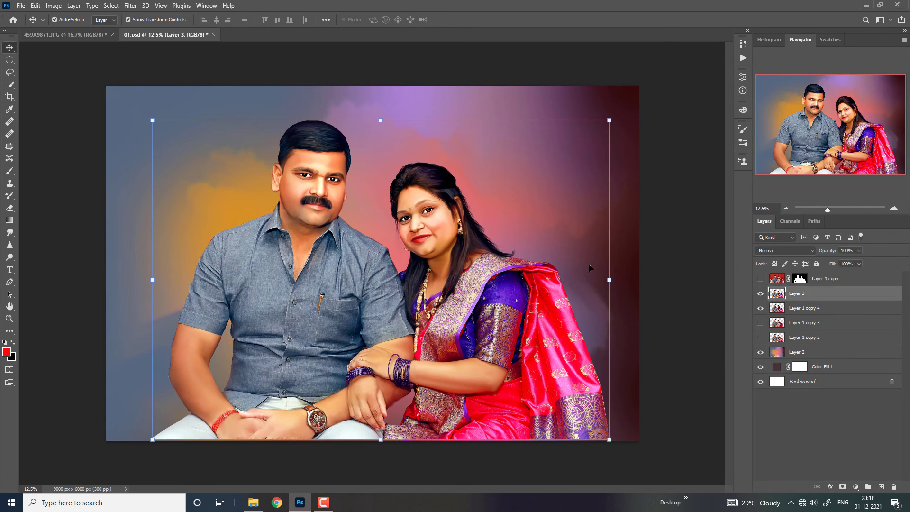
click(806, 297)
click(842, 282)
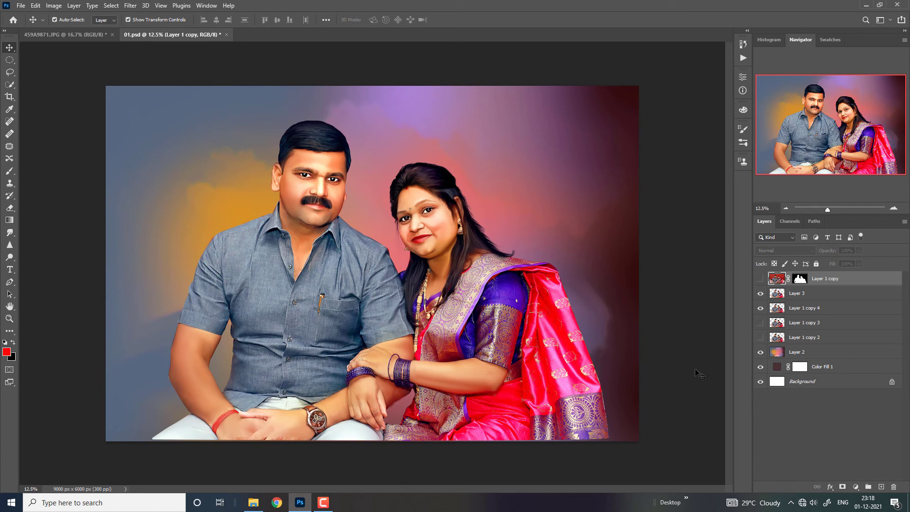
right_click(531, 371)
click(548, 375)
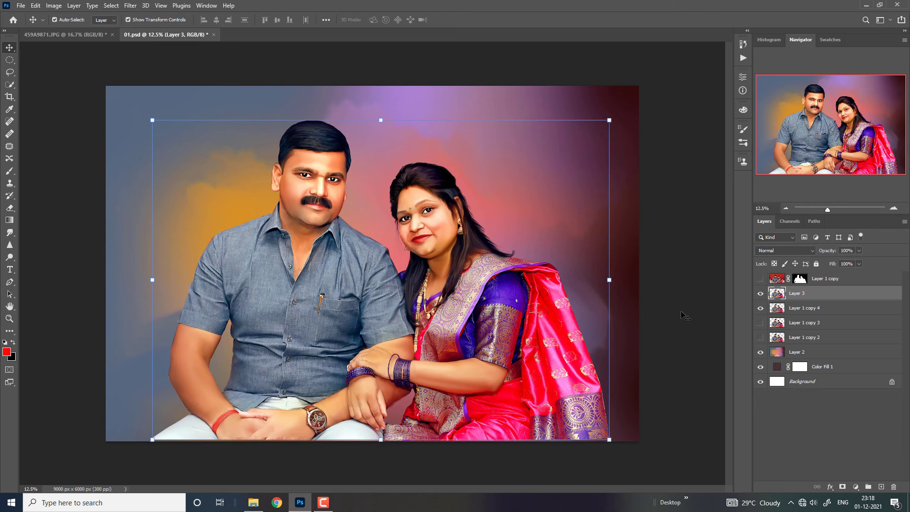
shift+click(806, 337)
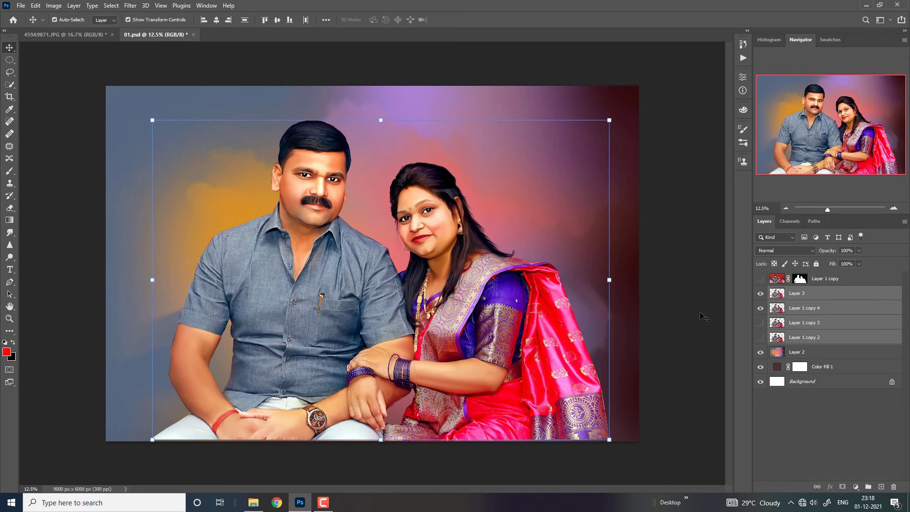
shift+click(781, 279)
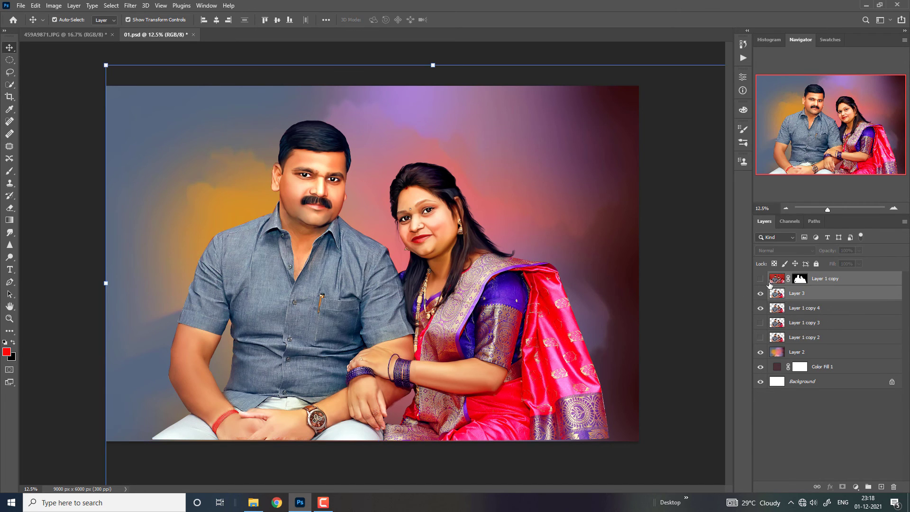
click(828, 279)
shift+click(813, 353)
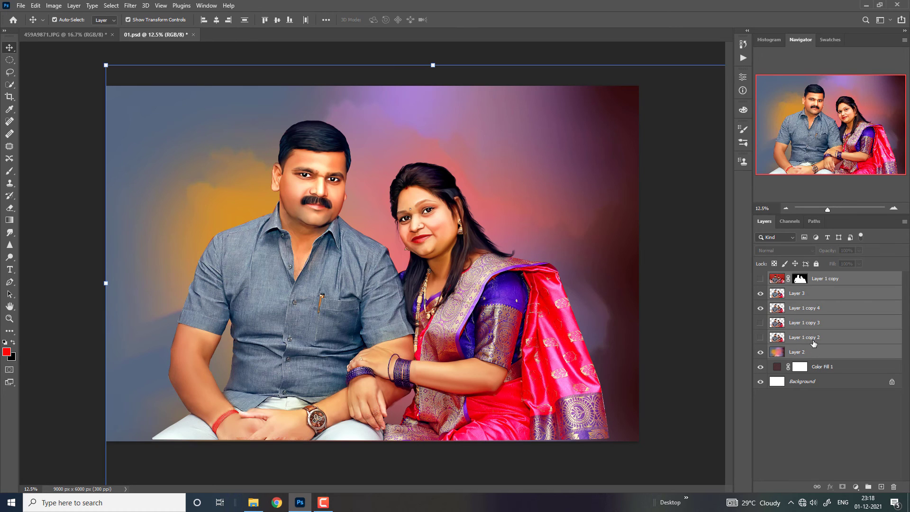
ctrl+click(808, 351)
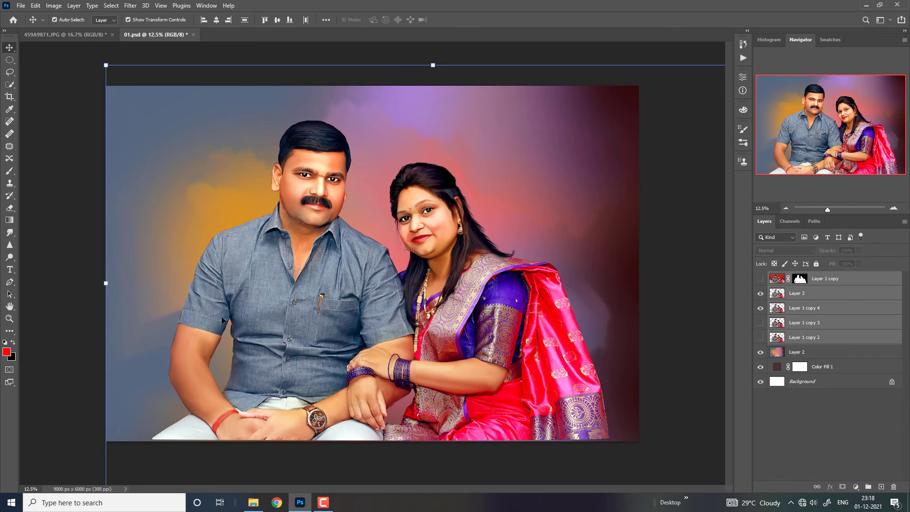
Step: Shift the portrait layers slightly right and down, enlarge them to about 101.56%, then select Layer 3
drag(106, 284, 101, 284)
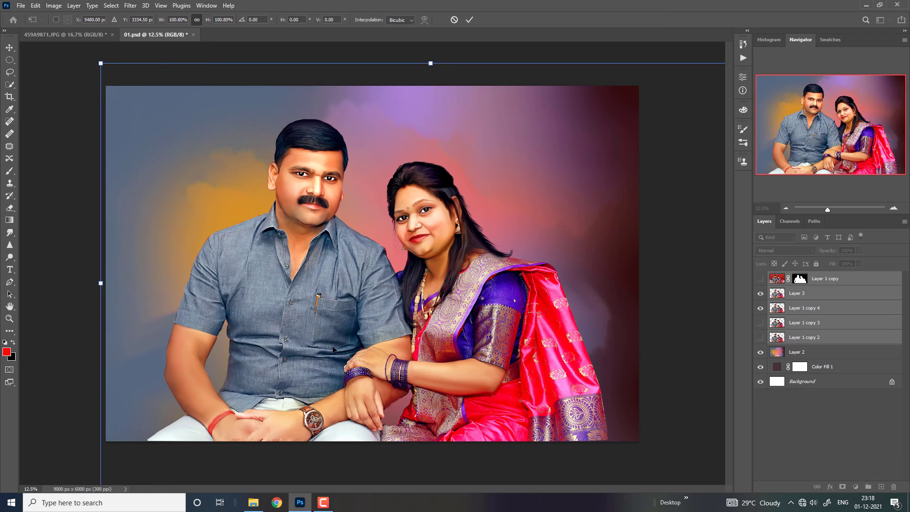
drag(336, 350, 338, 353)
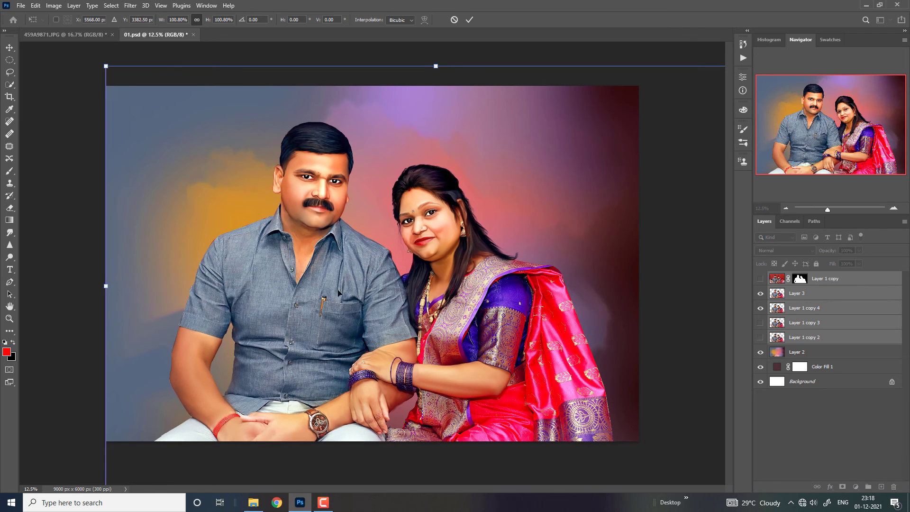
drag(435, 66, 435, 63)
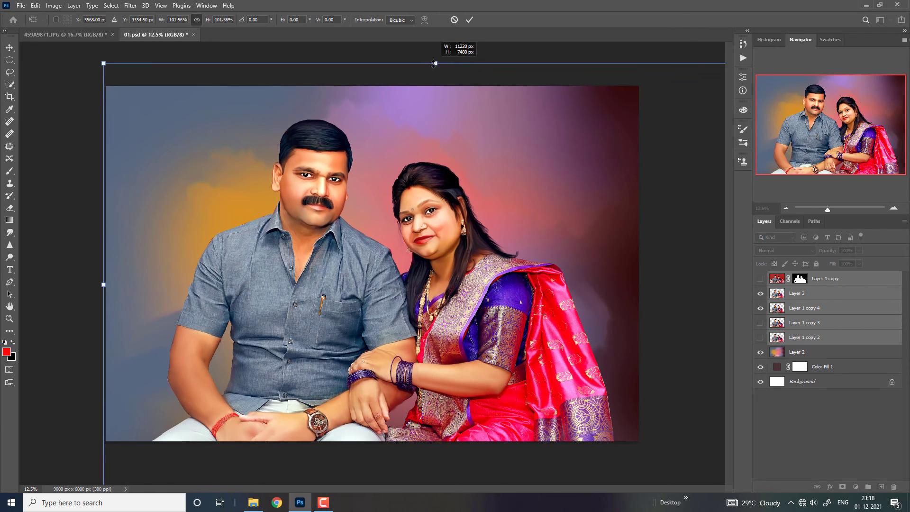
click(467, 23)
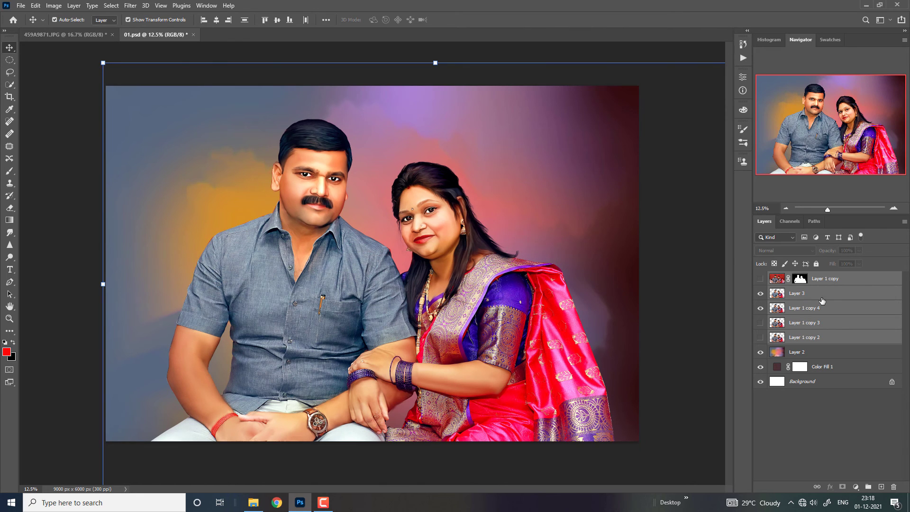
click(861, 287)
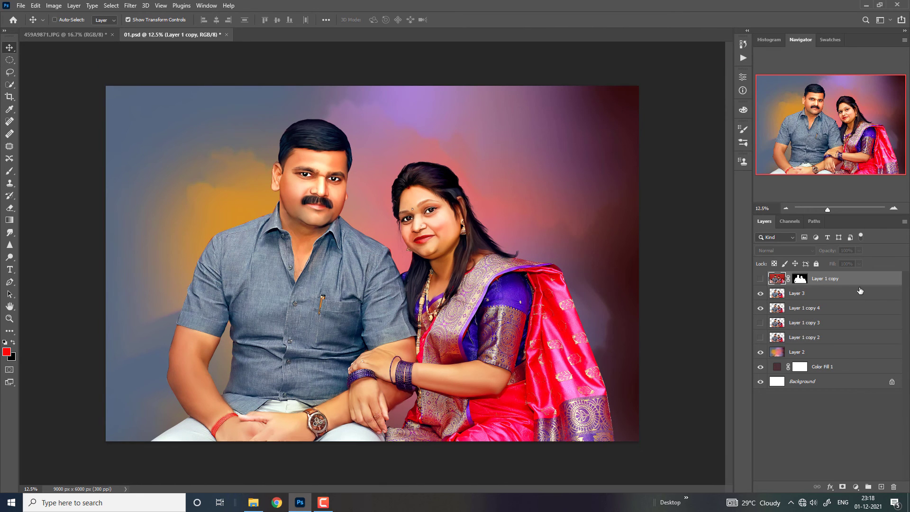
click(857, 296)
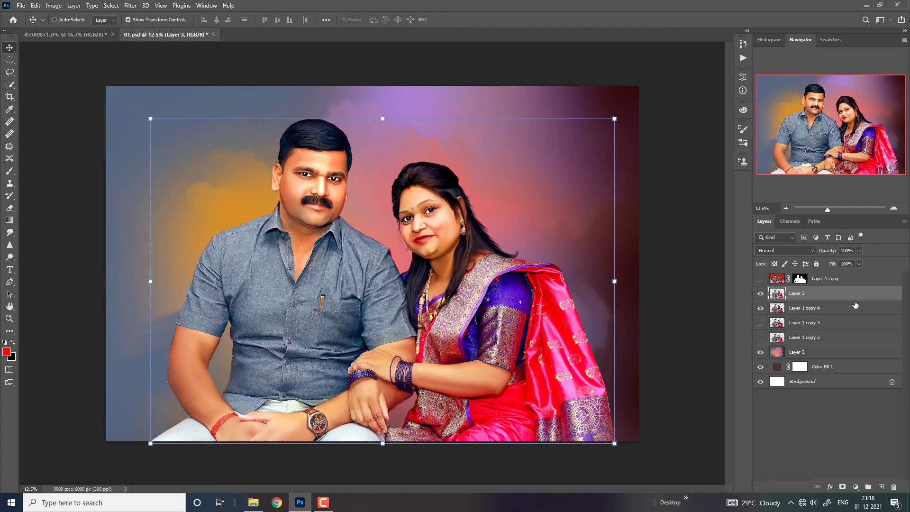
key(ctrl+shift+alt+e)
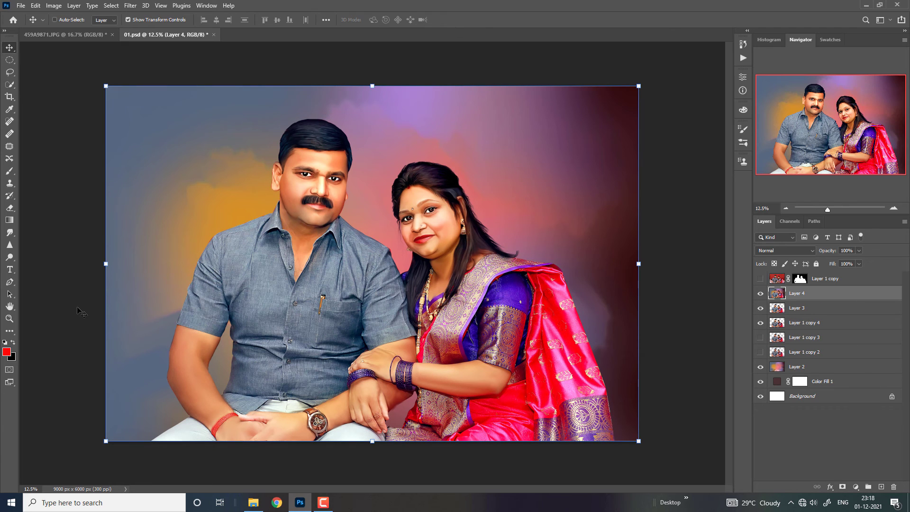
key(ctrl+b)
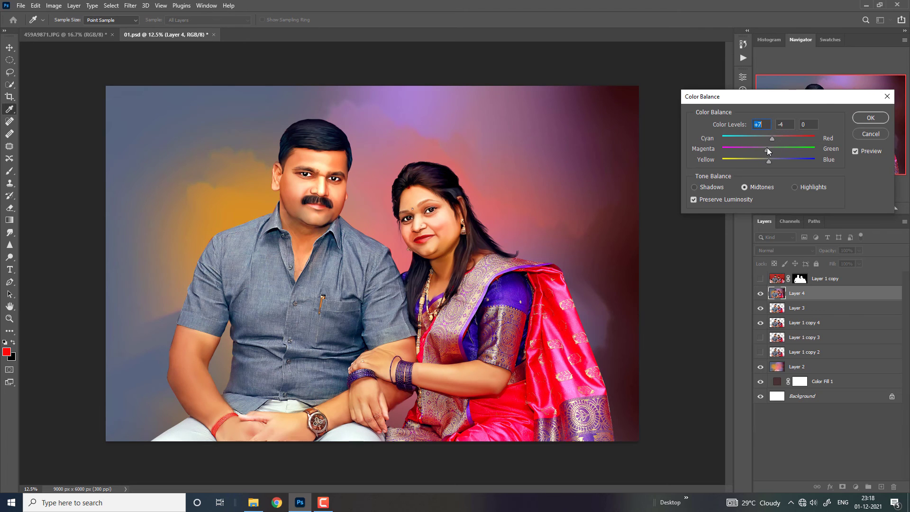
drag(767, 149, 766, 161)
click(718, 188)
drag(770, 160, 766, 148)
click(796, 187)
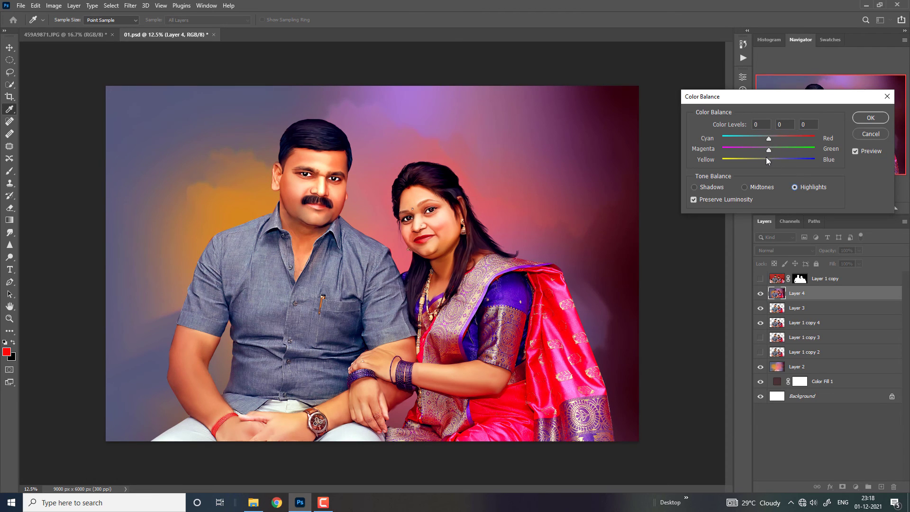
drag(769, 160, 772, 161)
click(856, 151)
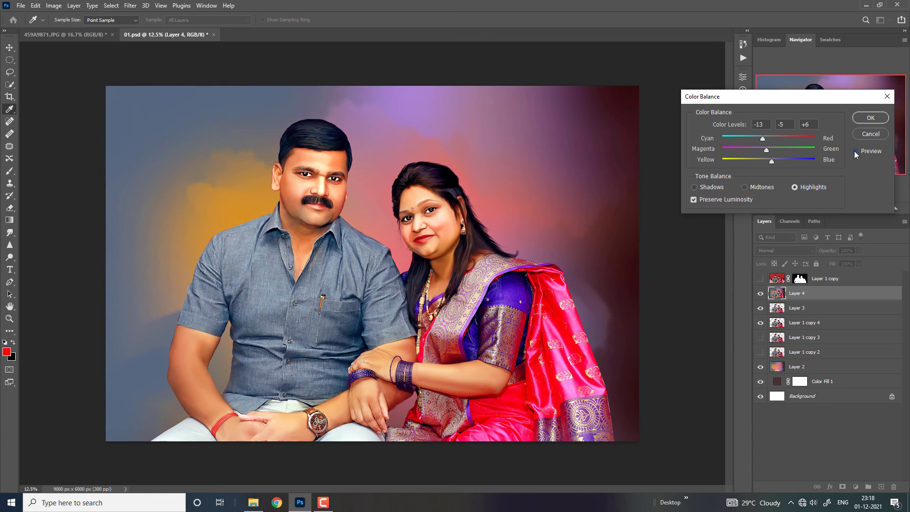
click(856, 151)
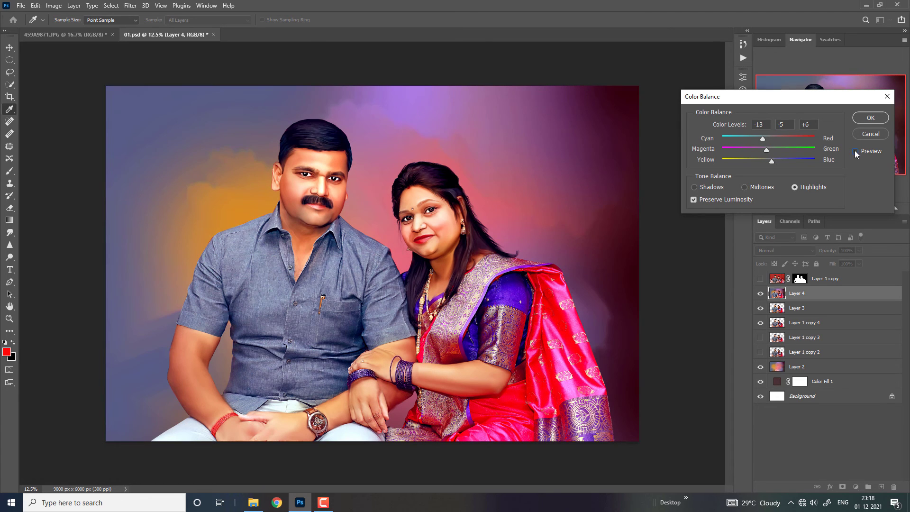
click(871, 118)
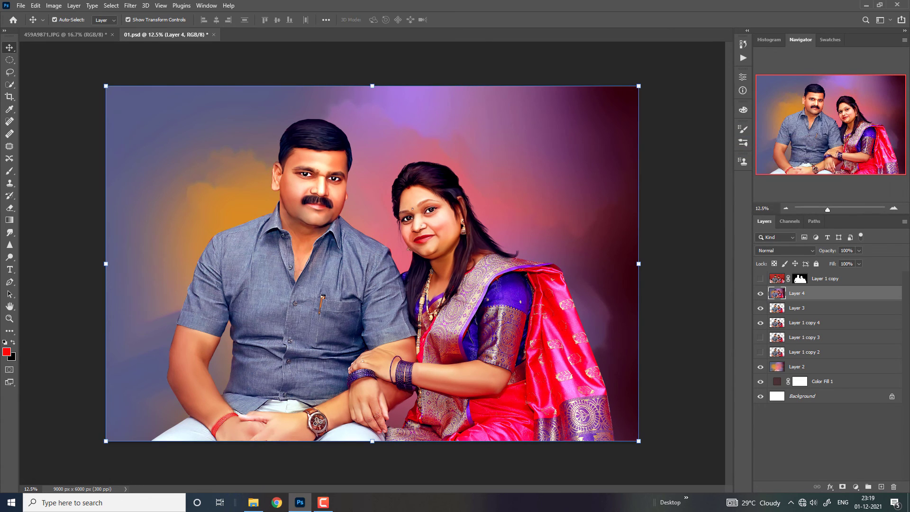
key(ctrl)
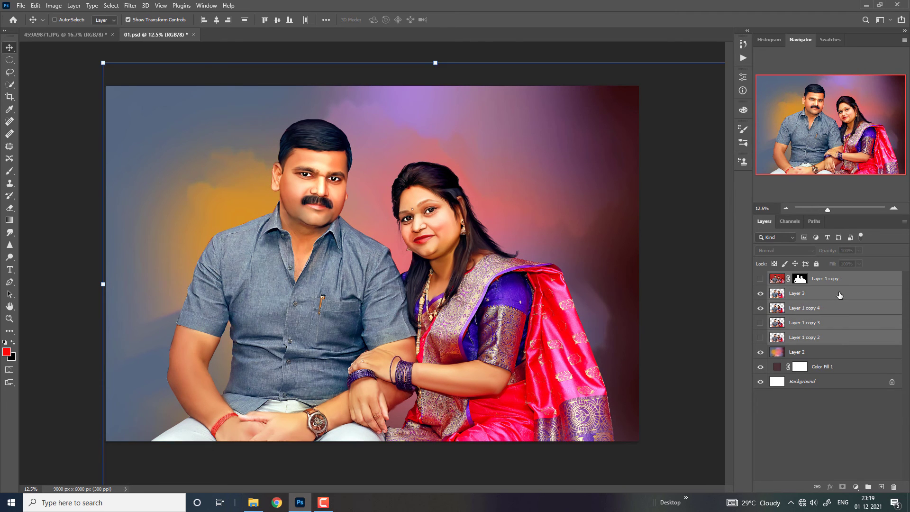
key(Delete)
Step: Add an Inner Shadow effect to Layer 3 using Screen blend mode and a white colour
double_click(846, 295)
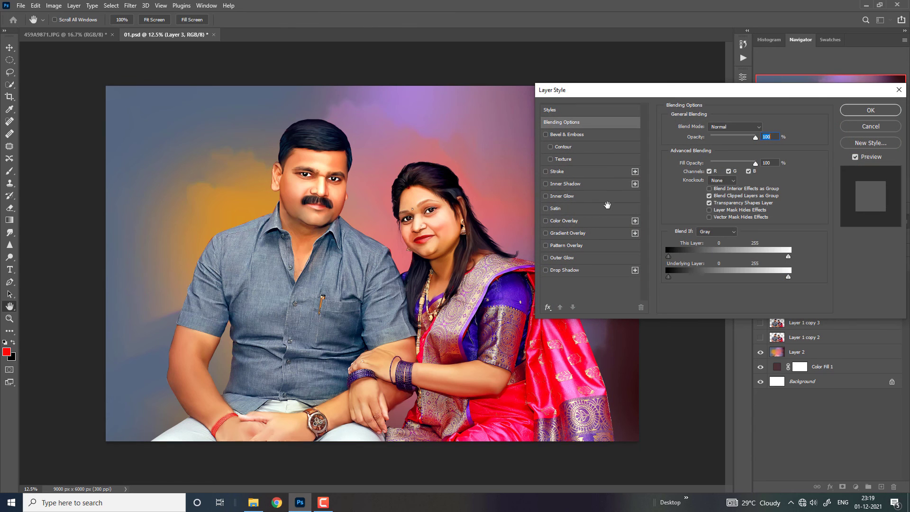
click(570, 183)
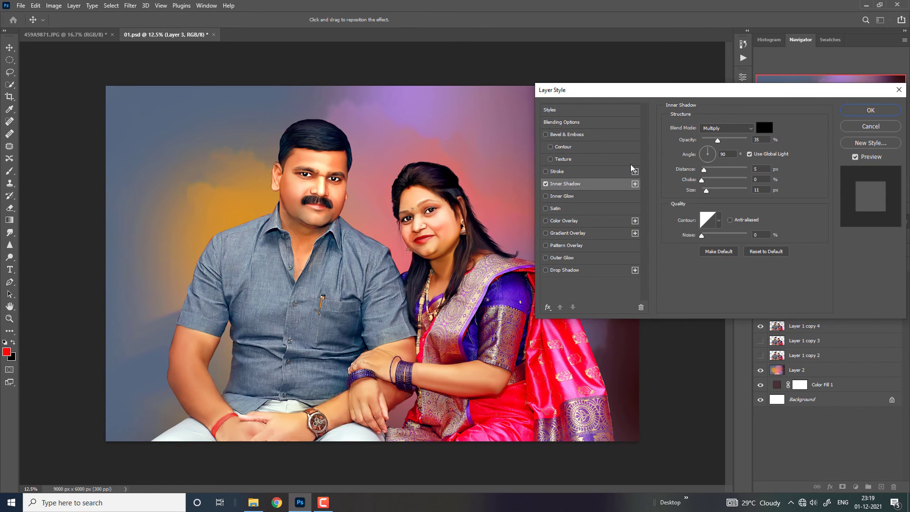
drag(718, 141, 745, 140)
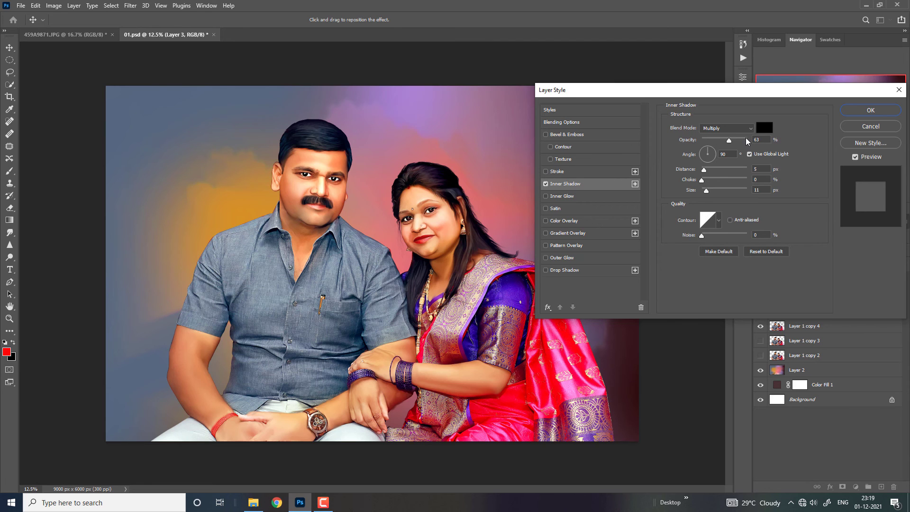
click(711, 140)
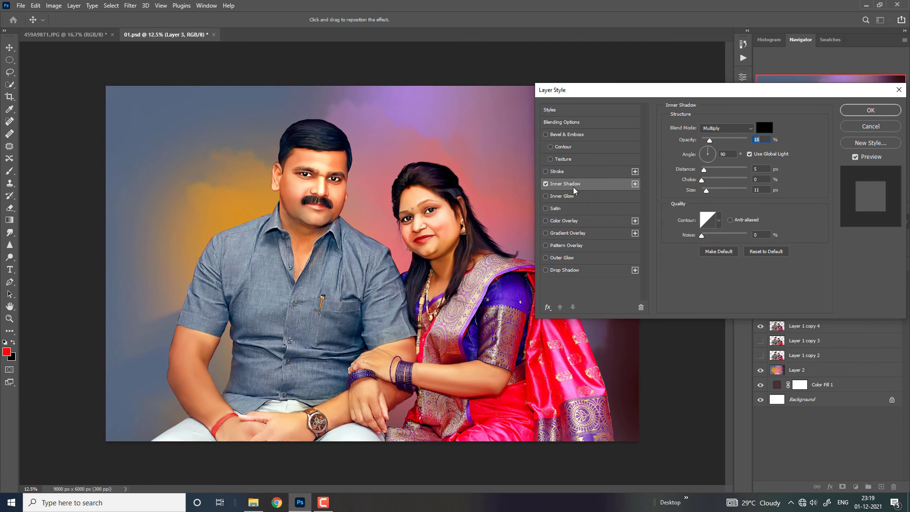
click(717, 133)
click(711, 203)
click(761, 133)
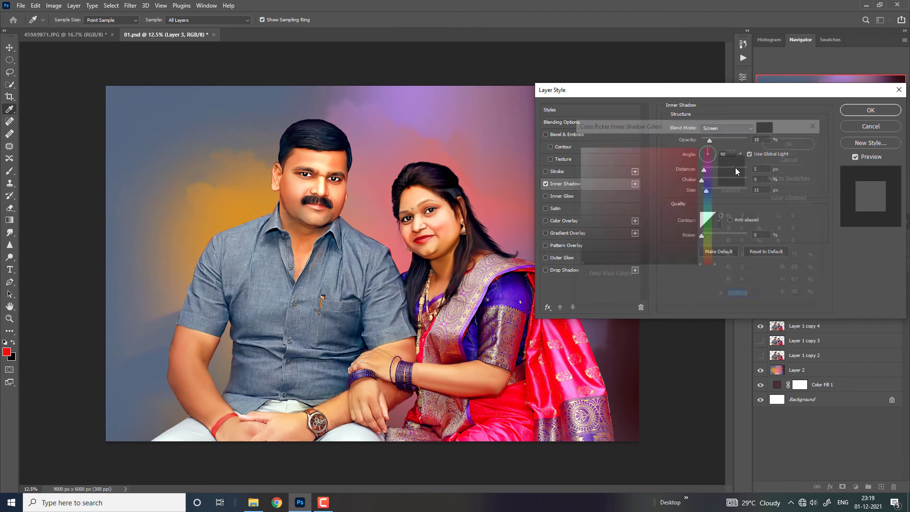
click(579, 148)
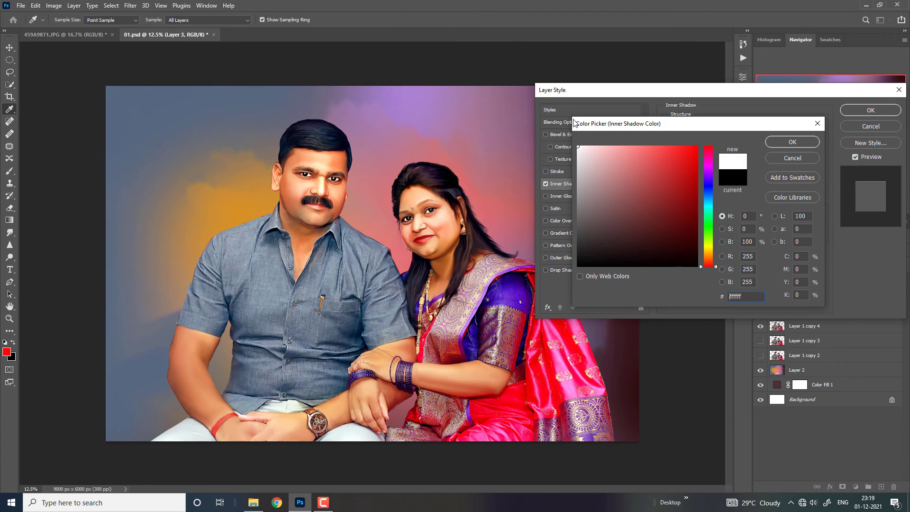
click(806, 142)
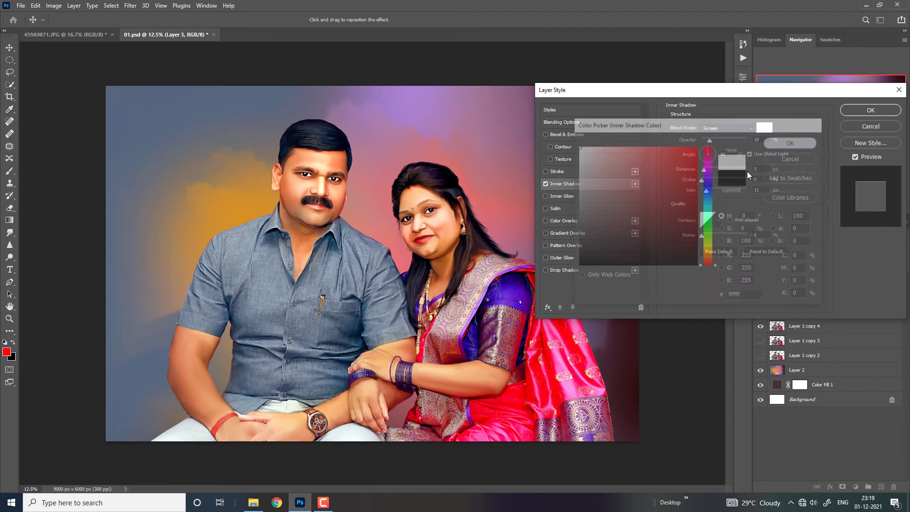
Step: Set the inner shadow to 100% opacity and a 24° light angle, trying distance, choke and size values
click(720, 170)
click(718, 181)
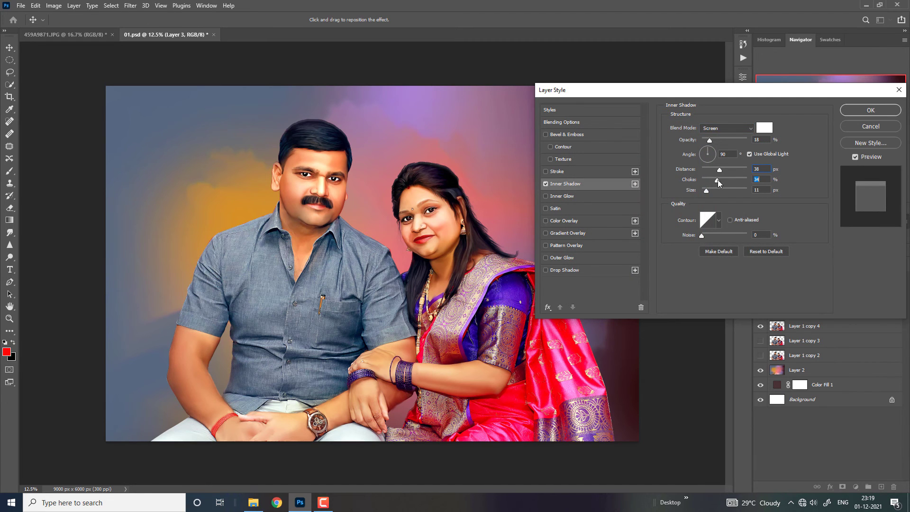
click(719, 189)
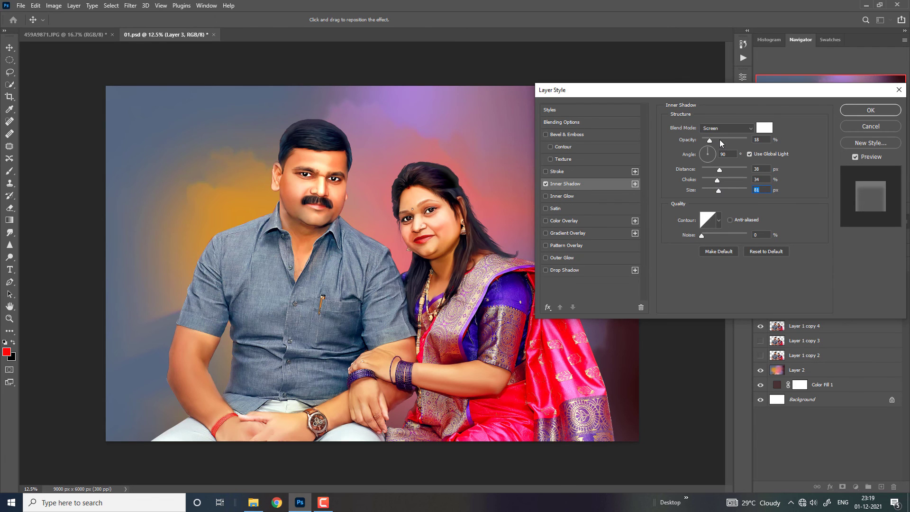
drag(721, 141, 772, 140)
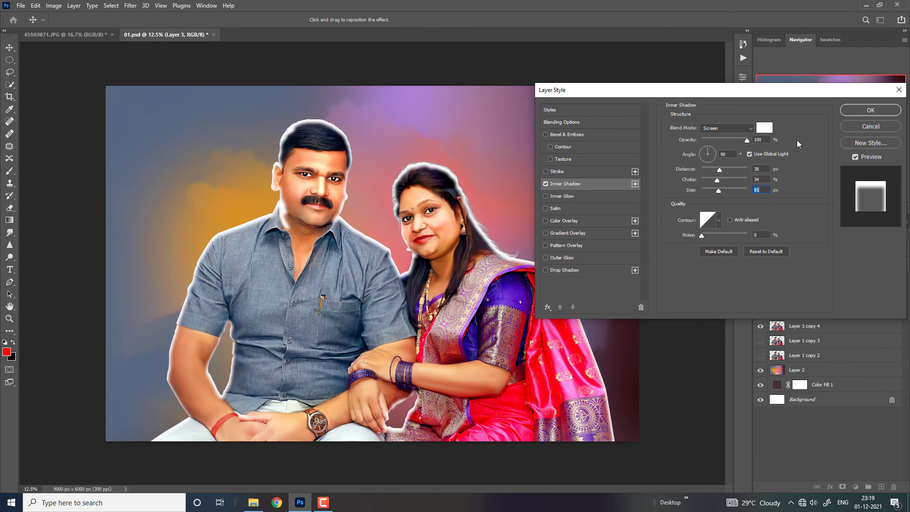
click(705, 169)
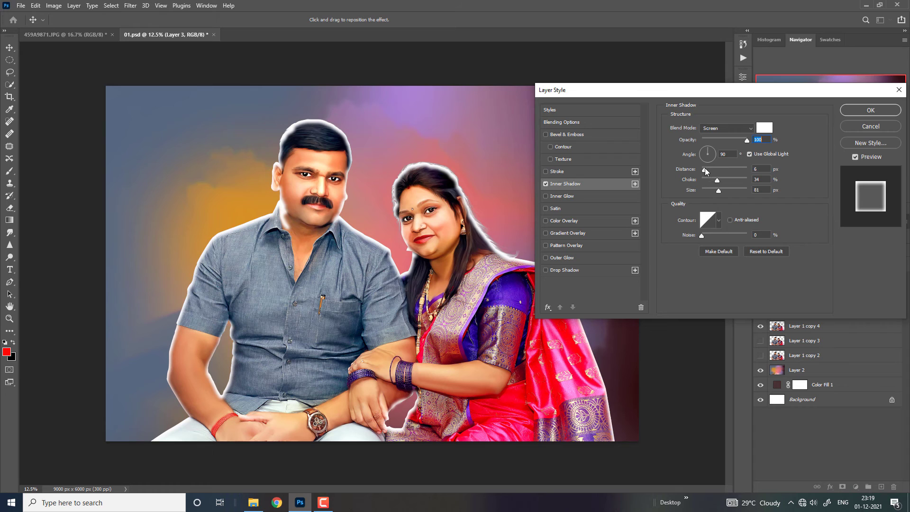
click(703, 190)
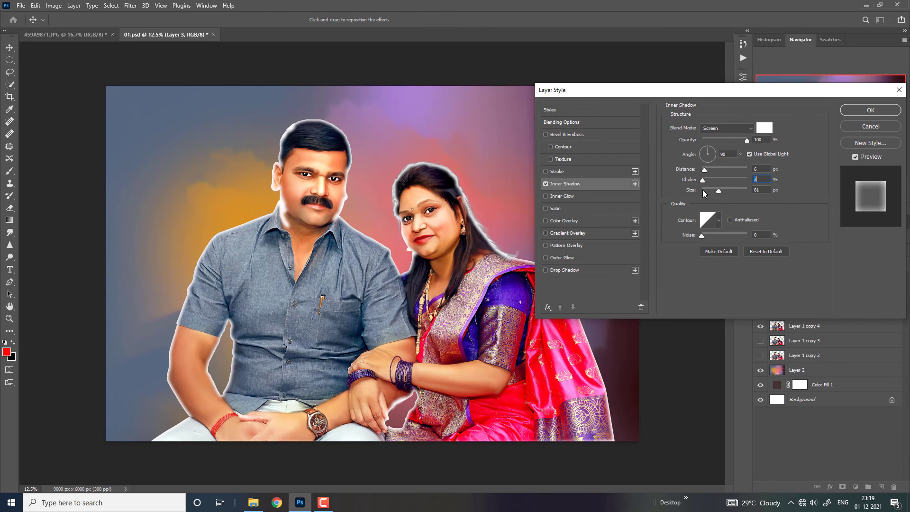
drag(715, 158, 716, 153)
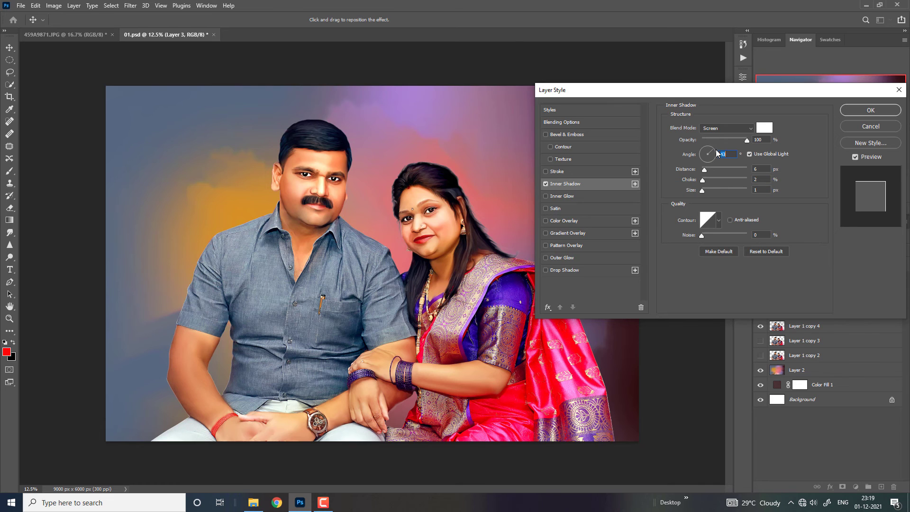
click(716, 150)
Step: Change the shadow colour to a pale warm orange (#ffcd83), then fine-tune distance, choke and a small size
click(764, 127)
click(264, 197)
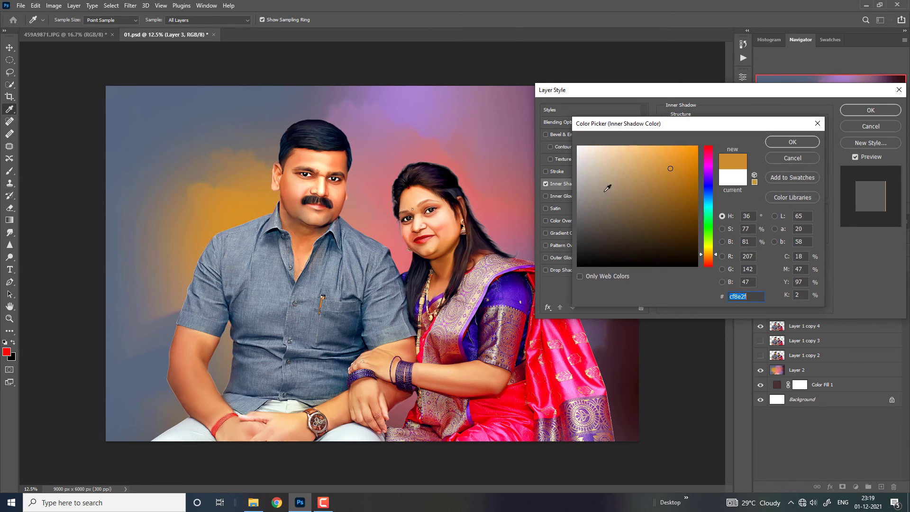
drag(608, 188, 636, 146)
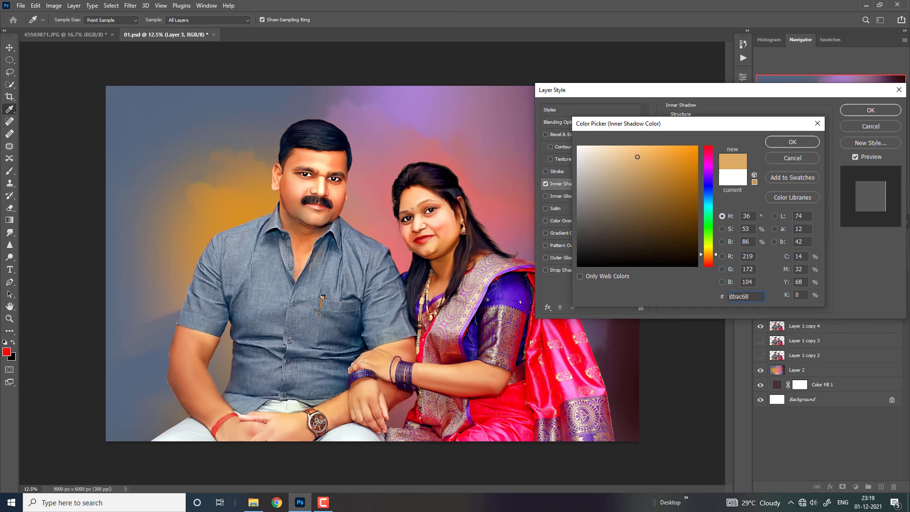
click(791, 143)
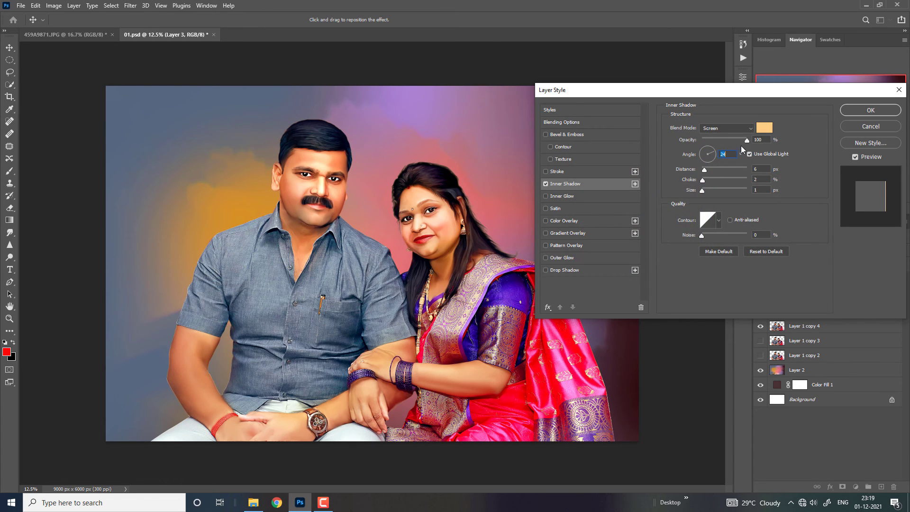
drag(745, 139, 754, 139)
drag(707, 170, 705, 182)
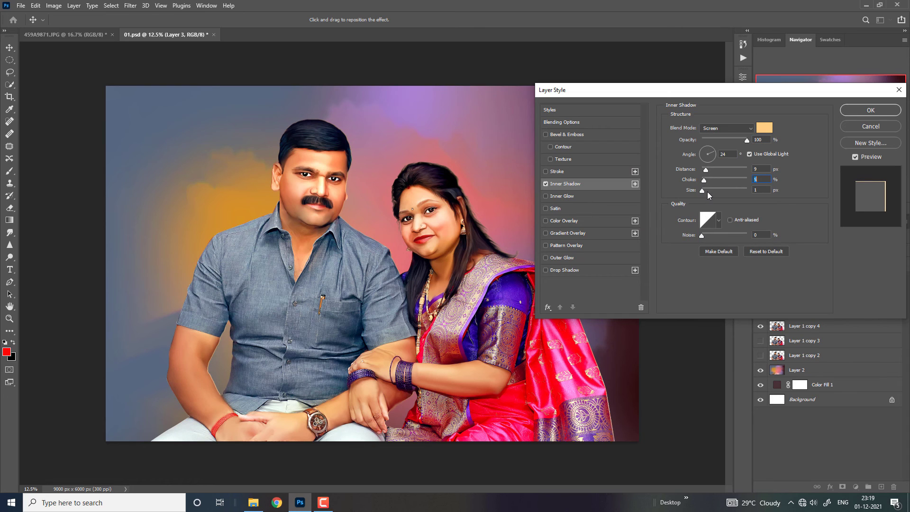
click(708, 191)
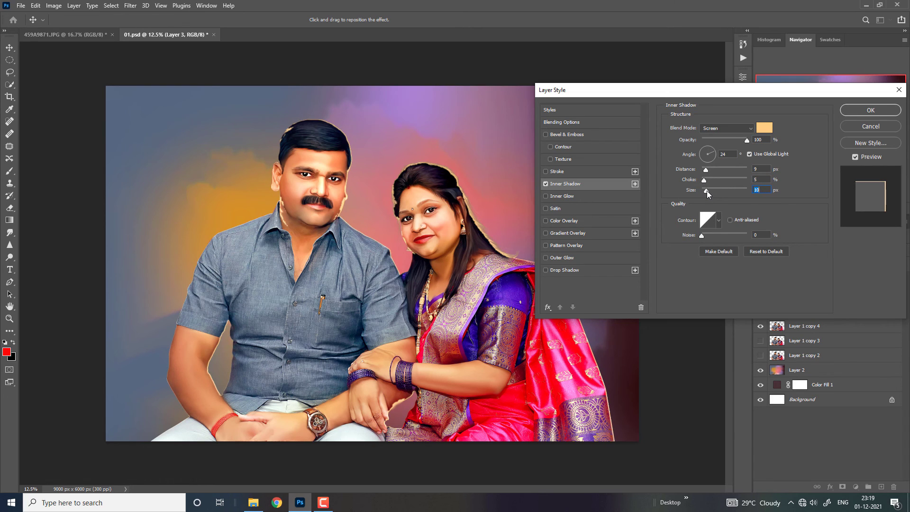
drag(707, 191, 708, 189)
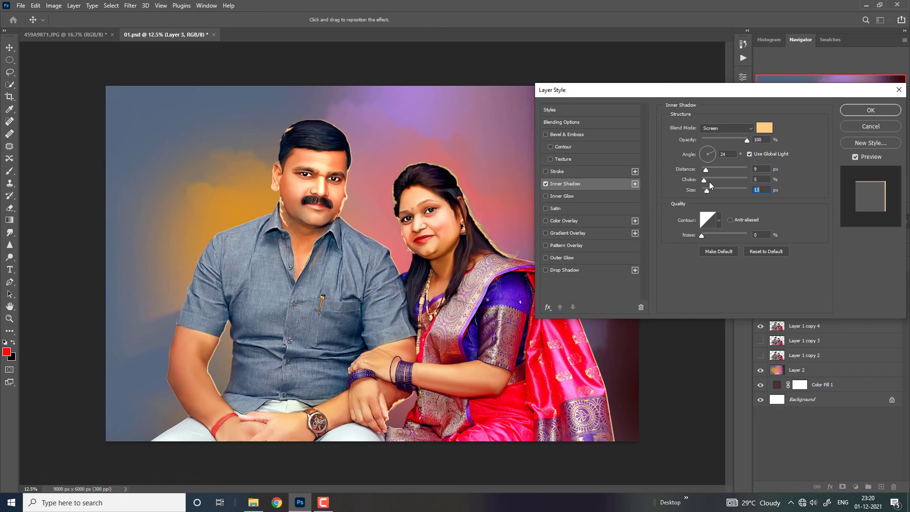
Step: Tighten Layer 3's inner shadow: size down to 6, choke 0, opacity 100%, distance 11
key(ctrl+plus)
key(ctrl+plus)
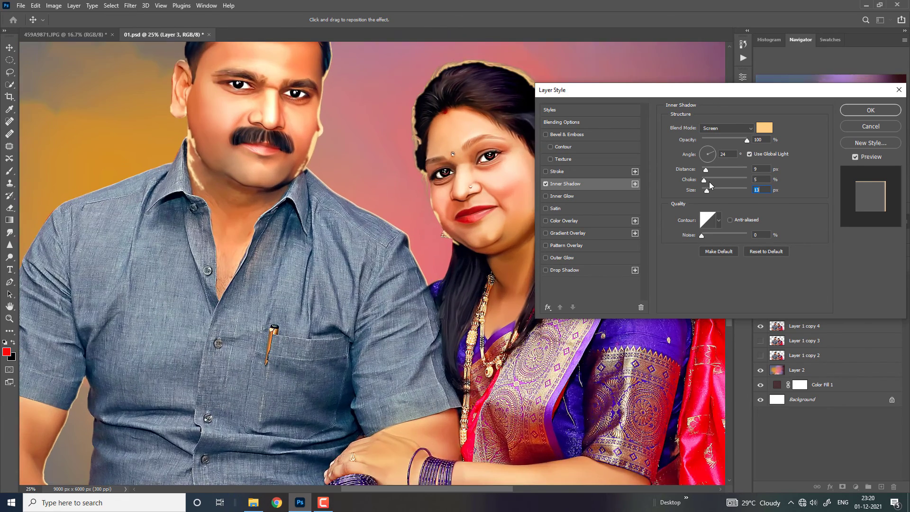
key(ctrl+plus)
drag(424, 132, 286, 228)
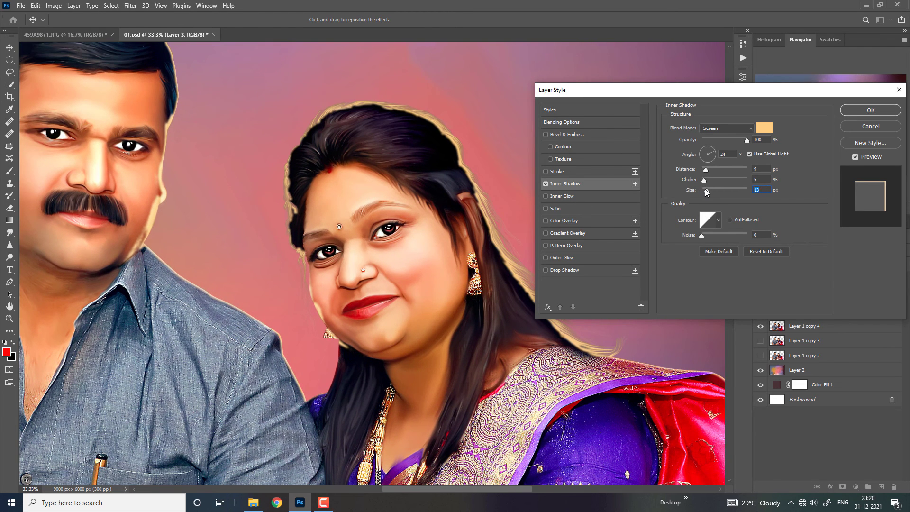
drag(706, 191, 705, 190)
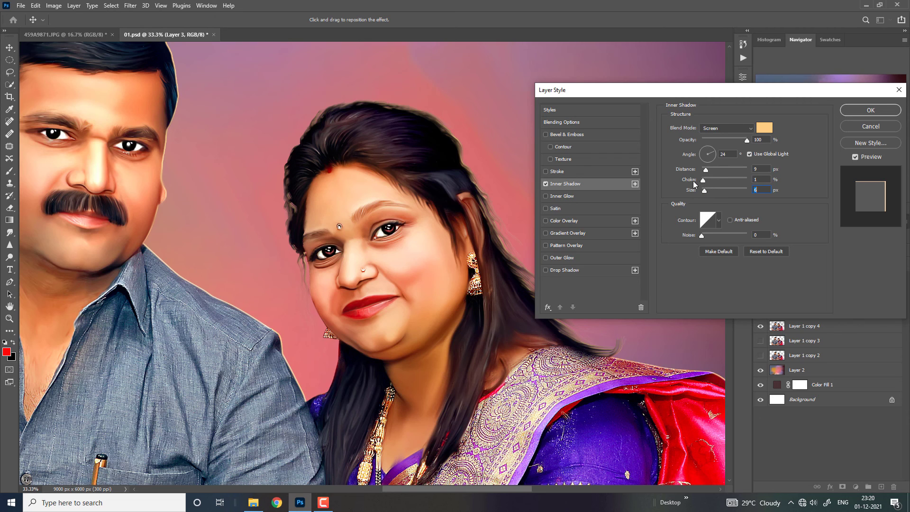
mouse_move(707, 180)
mouse_down()
mouse_move(699, 180)
mouse_move(712, 170)
mouse_up()
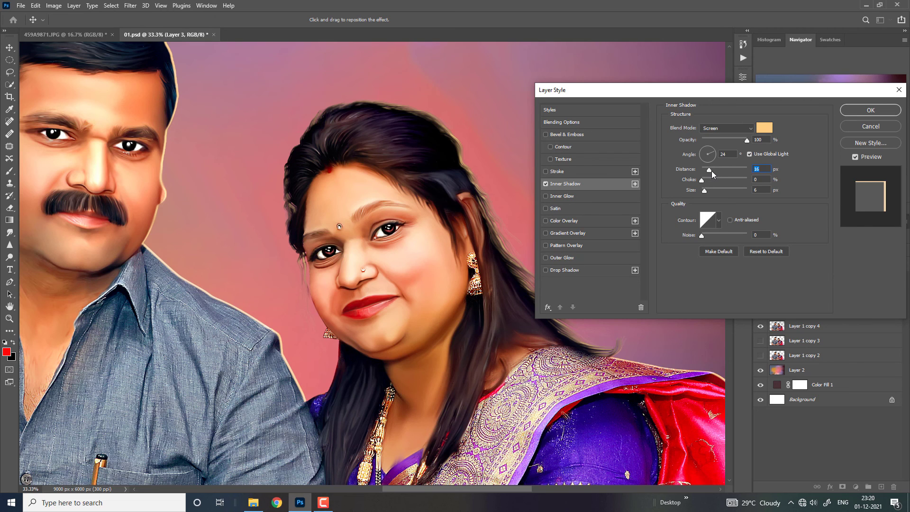
drag(744, 138, 747, 140)
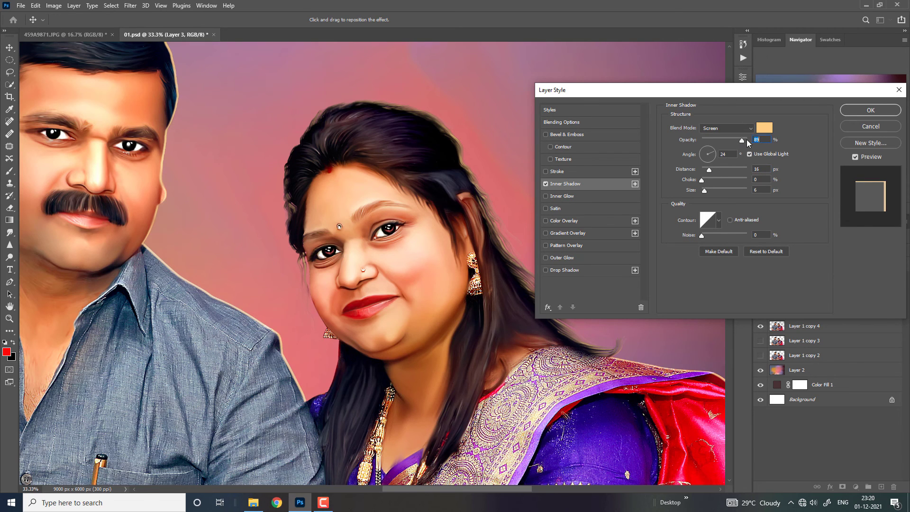
drag(709, 171, 701, 190)
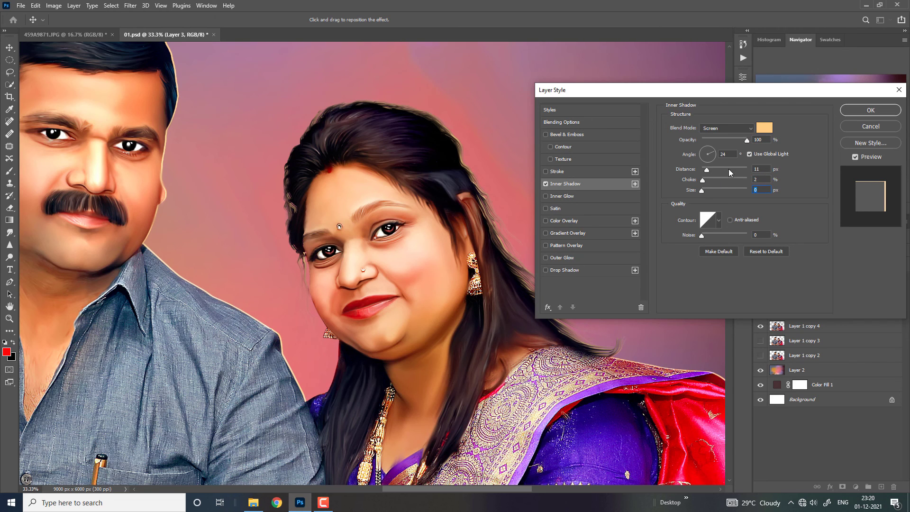
drag(703, 180, 693, 183)
Step: Apply the inner shadow, then split it into its own layer via Create Layer
click(855, 110)
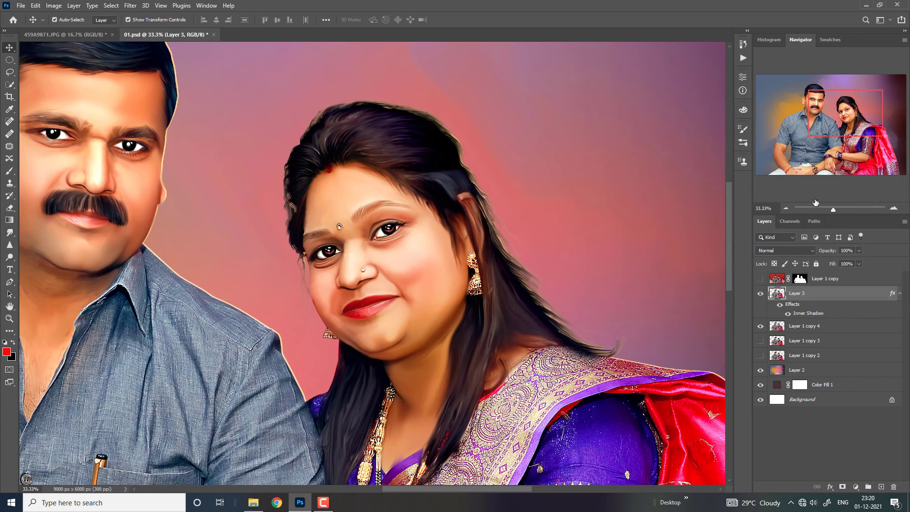
key(ctrl+minus)
key(ctrl+minus)
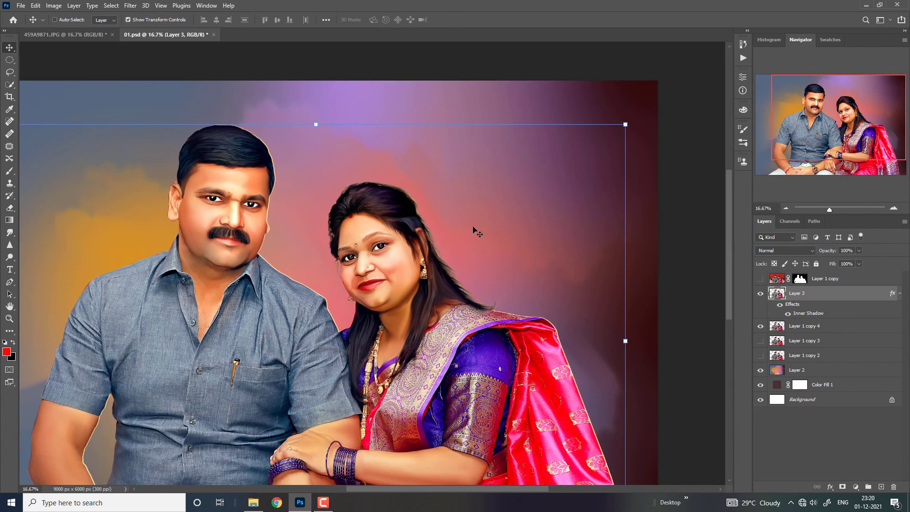
key(ctrl+minus)
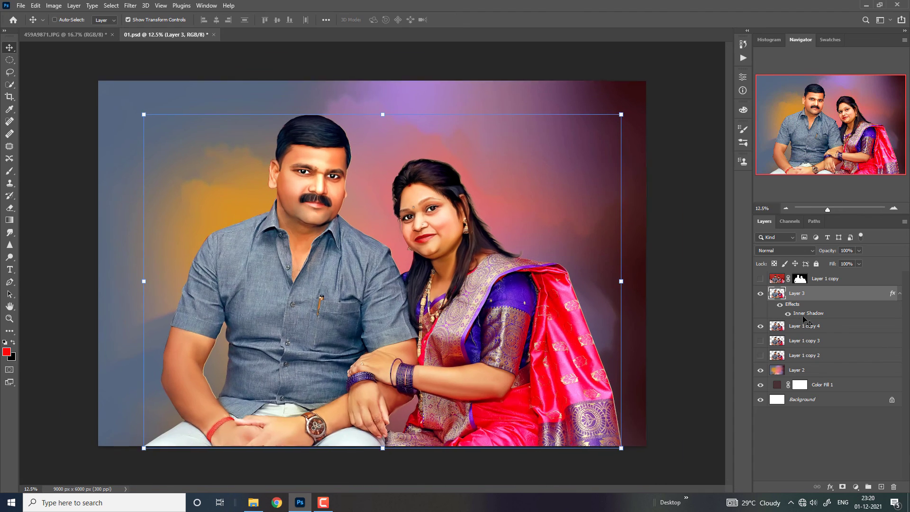
key(ctrl+plus)
right_click(816, 314)
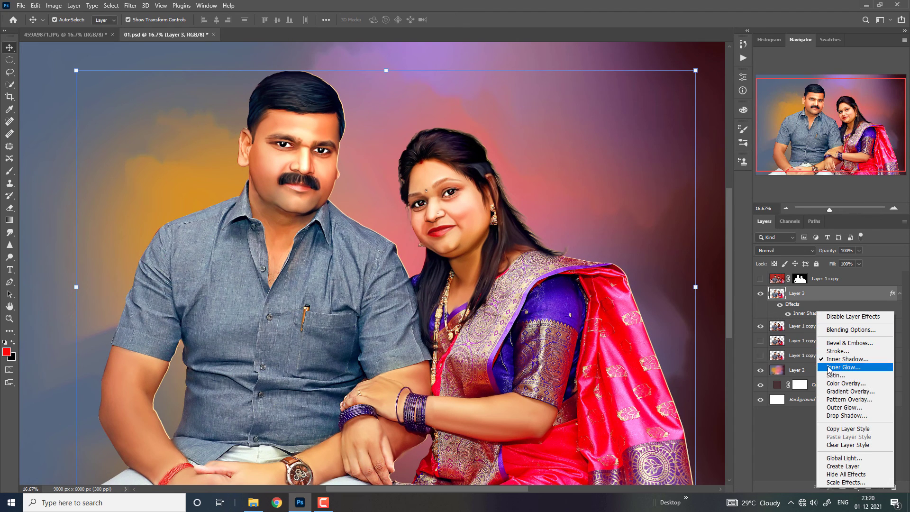
click(802, 317)
right_click(808, 313)
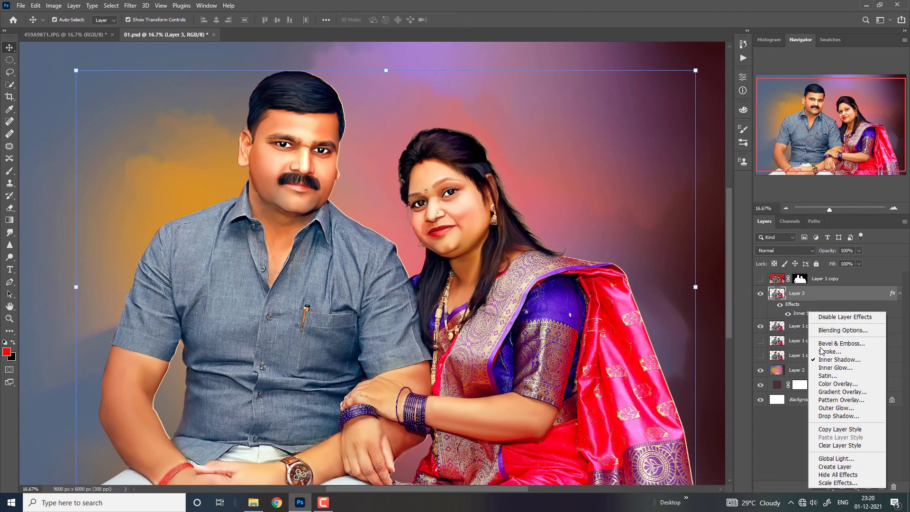
click(825, 467)
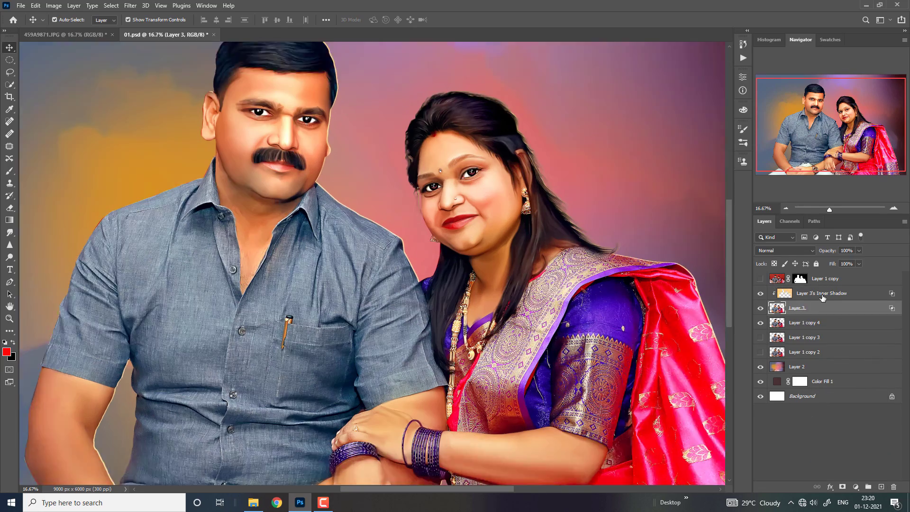
Step: Zoom in and out around the couple to check the new shadow layer
key(ctrl+plus)
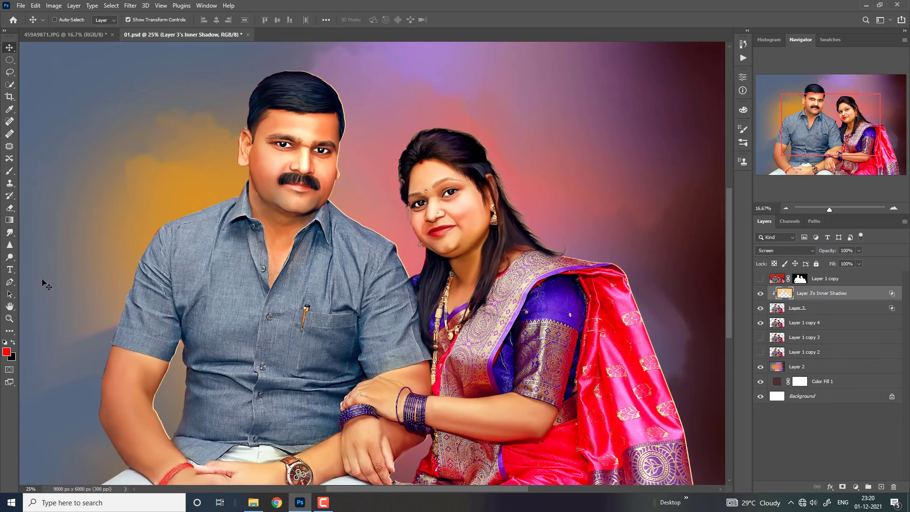
key(ctrl+minus)
key(ctrl+minus)
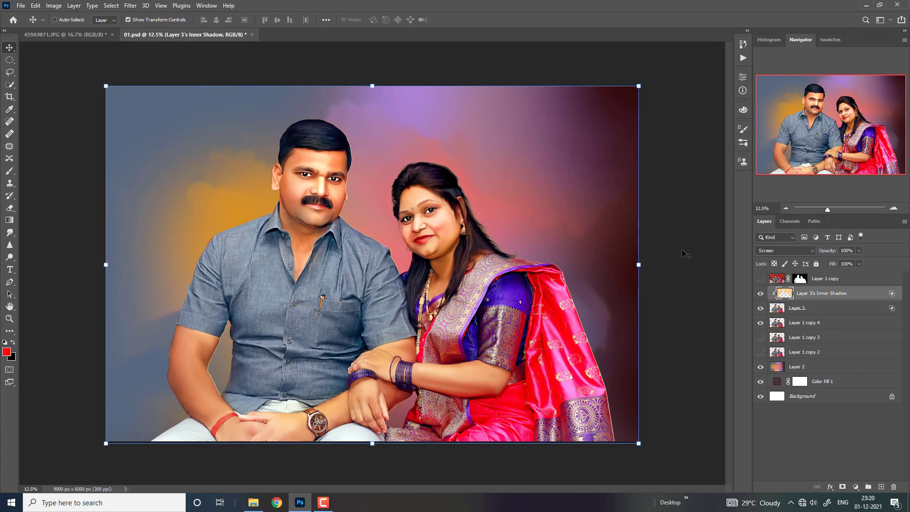
key(ctrl+plus)
key(ctrl+plus)
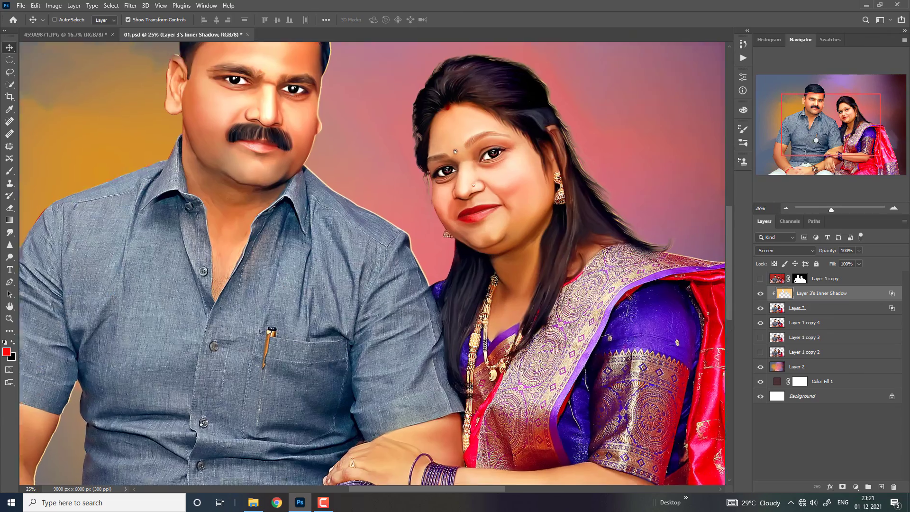
key(ctrl+plus)
key(ctrl+plus)
key(ctrl+minus)
key(ctrl+minus)
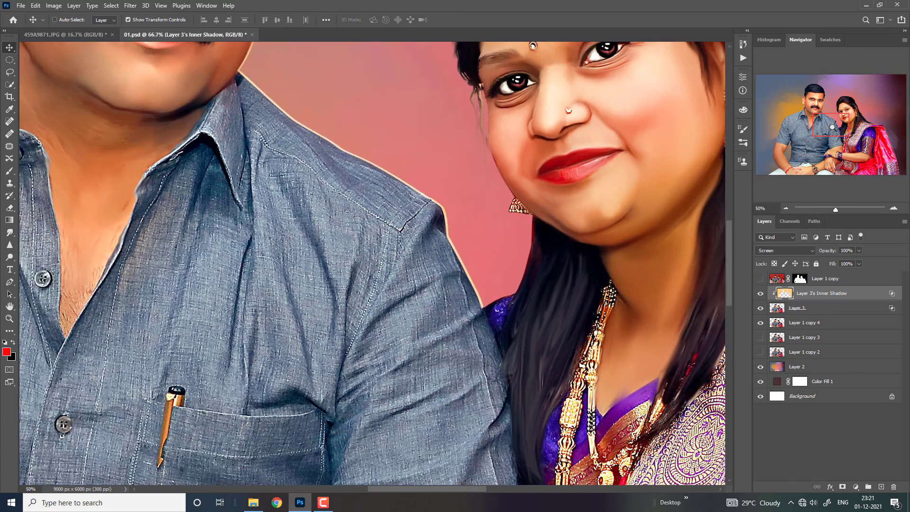
key(ctrl+minus)
key(ctrl+minus)
key(ctrl+minus)
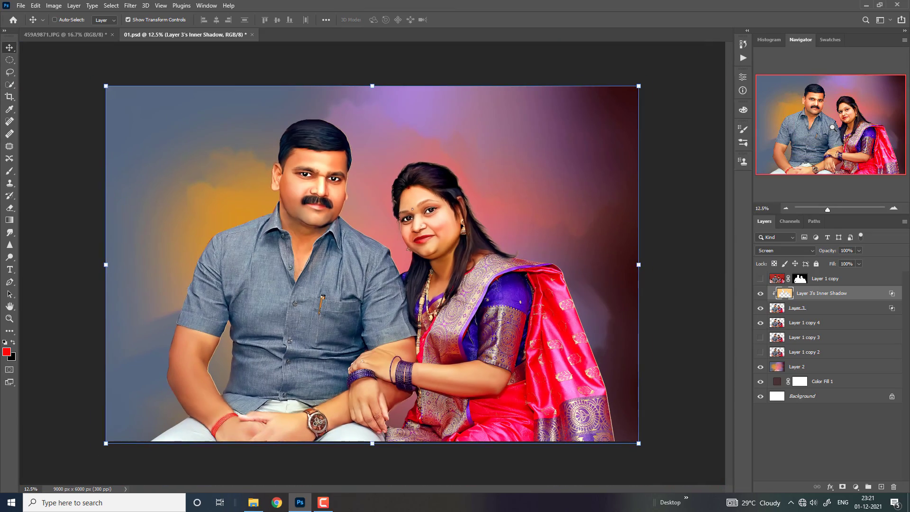
key(ctrl+plus)
key(ctrl+plus)
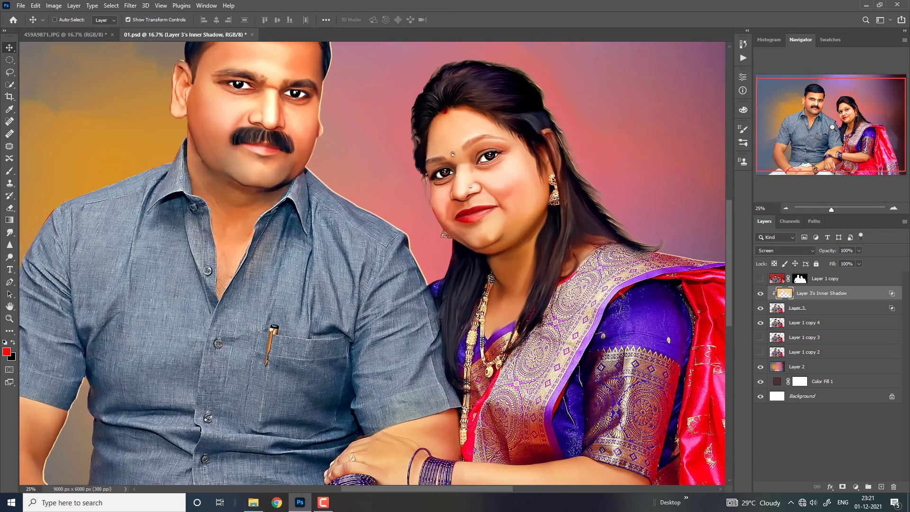
key(ctrl+minus)
key(ctrl+minus)
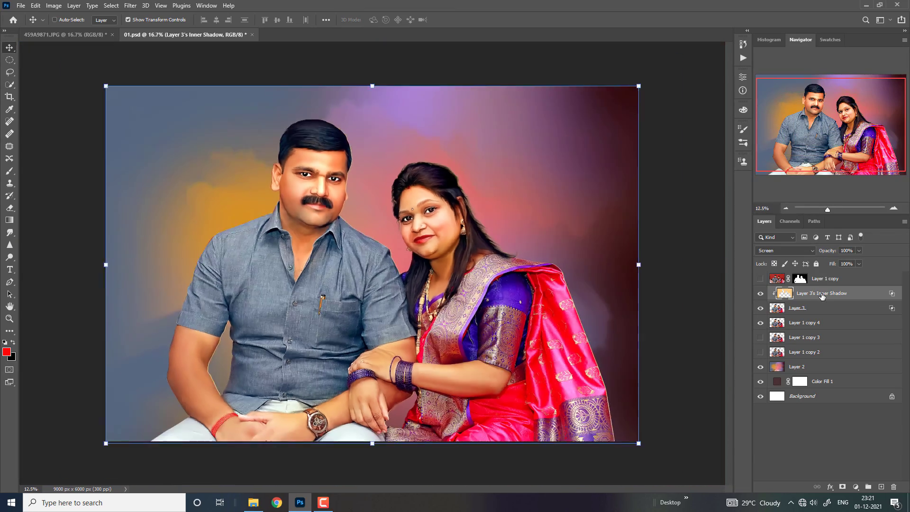
key(ctrl+minus)
key(ctrl+plus)
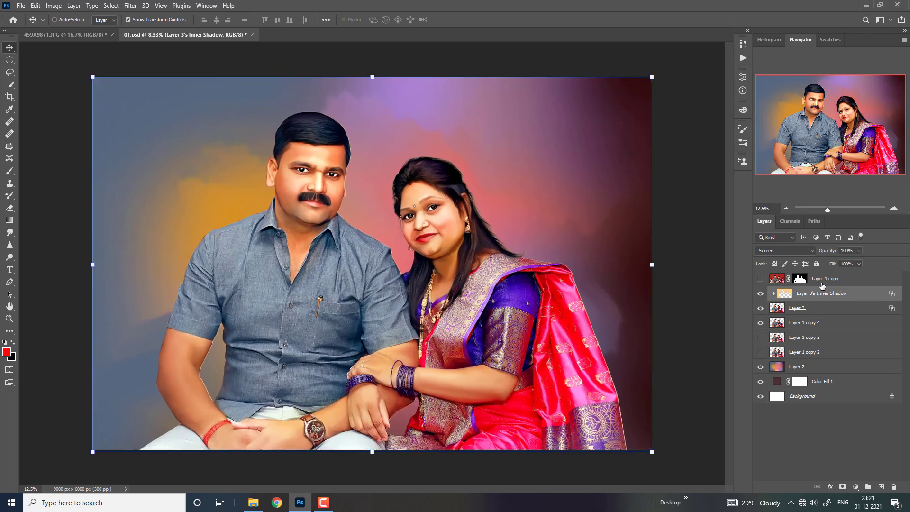
key(ctrl+plus)
Step: Preview the shadow layer at lower opacity, then restore it to 100%
key(ctrl+plus)
drag(817, 165, 825, 127)
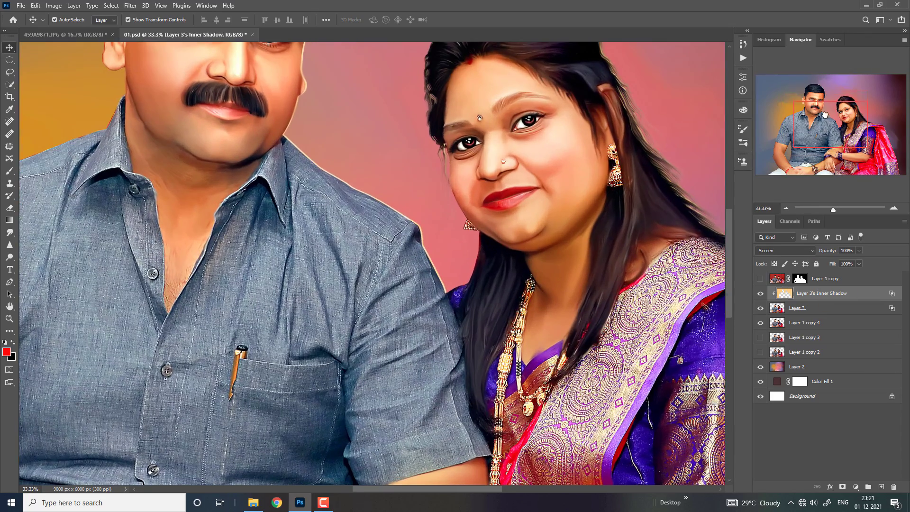
key(ctrl+plus)
key(ctrl+plus)
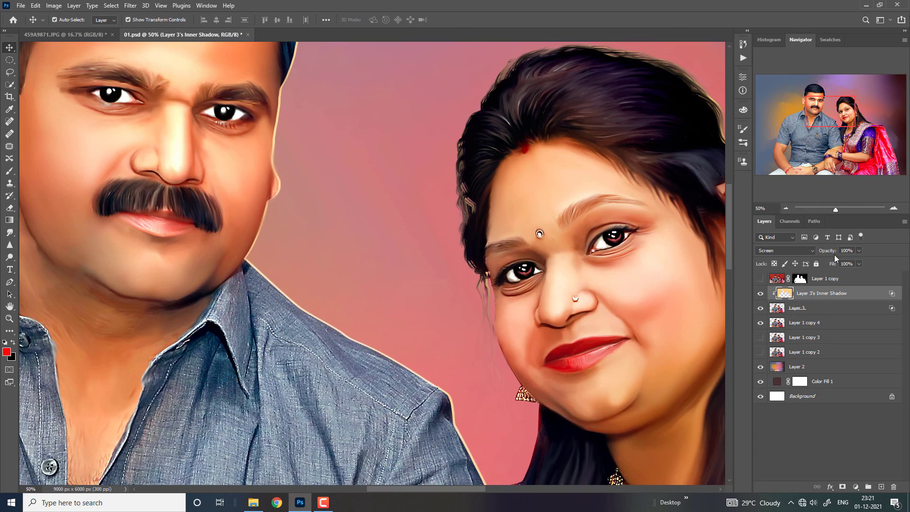
drag(835, 252, 827, 255)
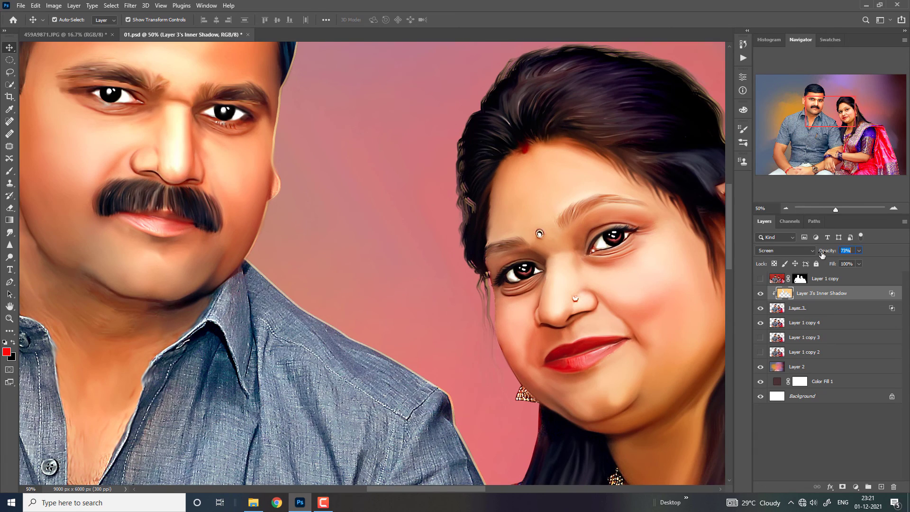
key(ctrl+minus)
drag(823, 253, 905, 256)
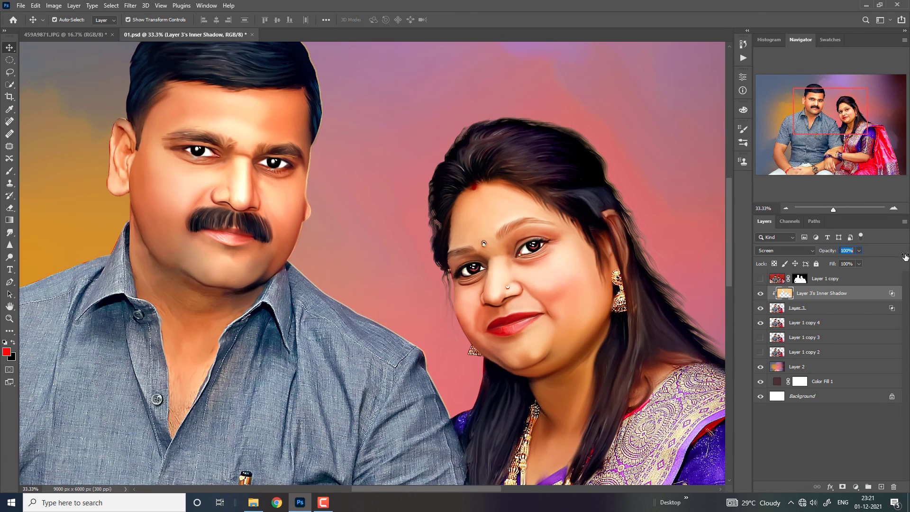
key(ctrl+minus)
key(ctrl+minus)
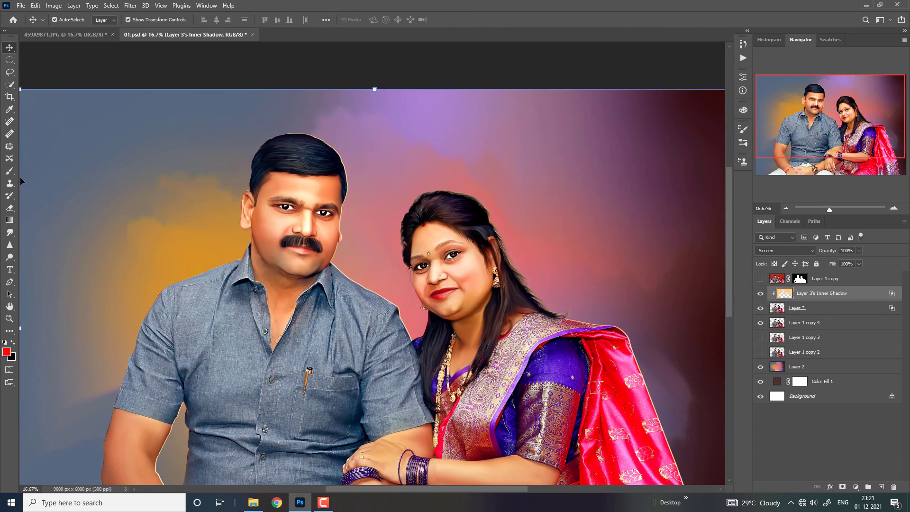
Step: Softly erase the glow over the man's head with a 1200 px eraser at 25% opacity
click(9, 207)
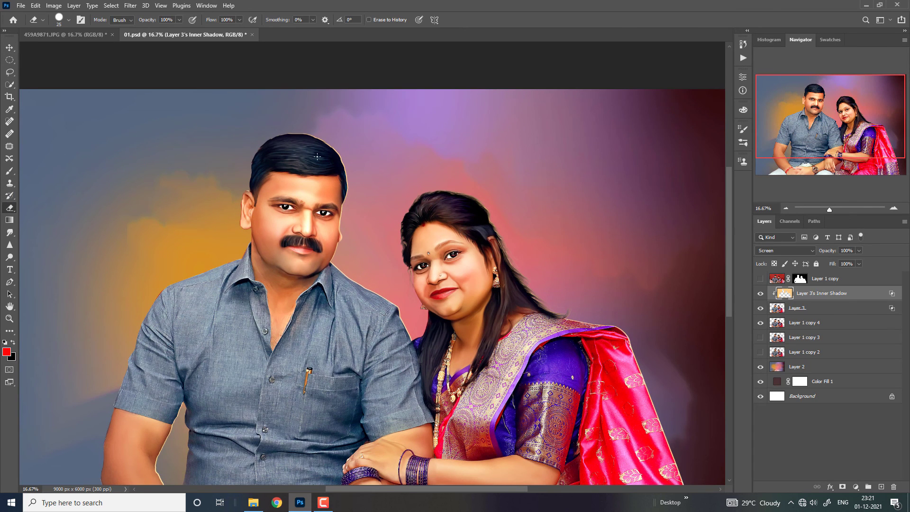
key(bracketright)
key(bracketright)
key(bracketright)
key(bracketright)
key(bracketright)
key(bracketright)
drag(148, 22, 114, 33)
drag(264, 153, 307, 223)
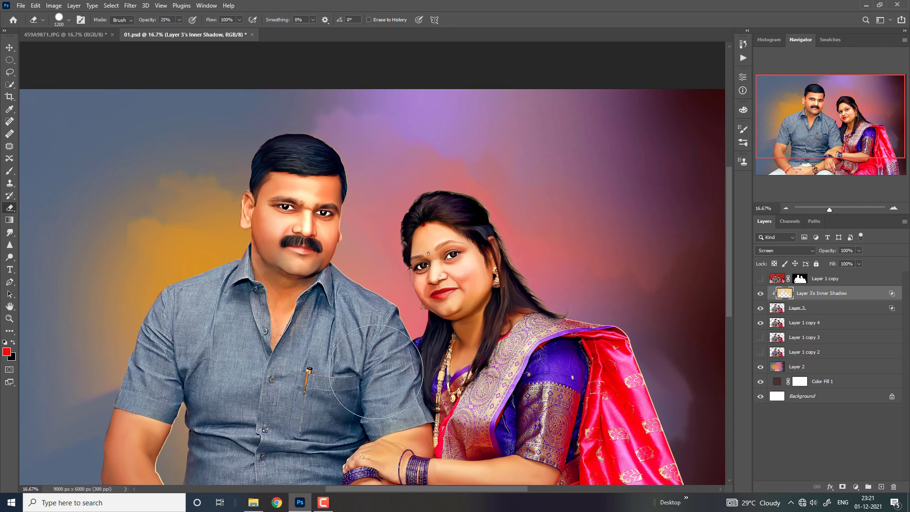
Step: Zoom in on the couple's hands and switch to the Smudge tool
key(ctrl+minus)
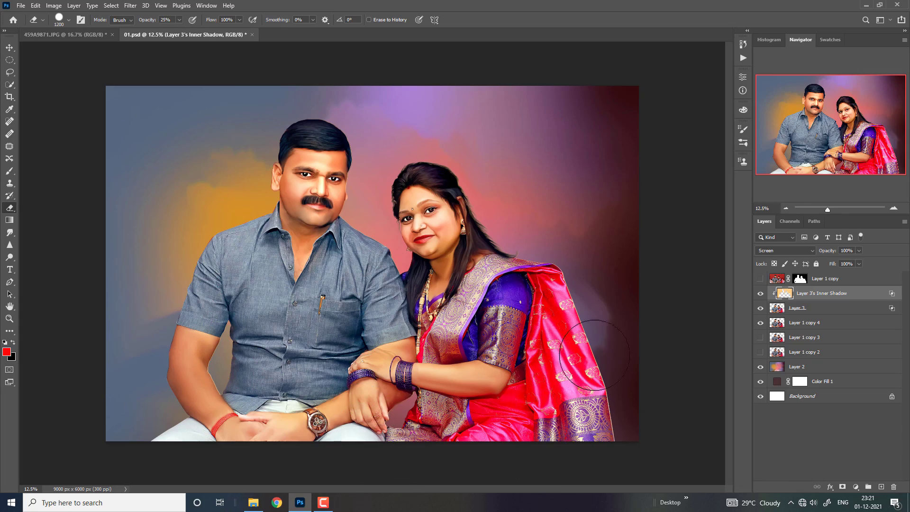
key(ctrl+plus)
key(ctrl+plus)
key(ctrl+plus)
key(ctrl+plus)
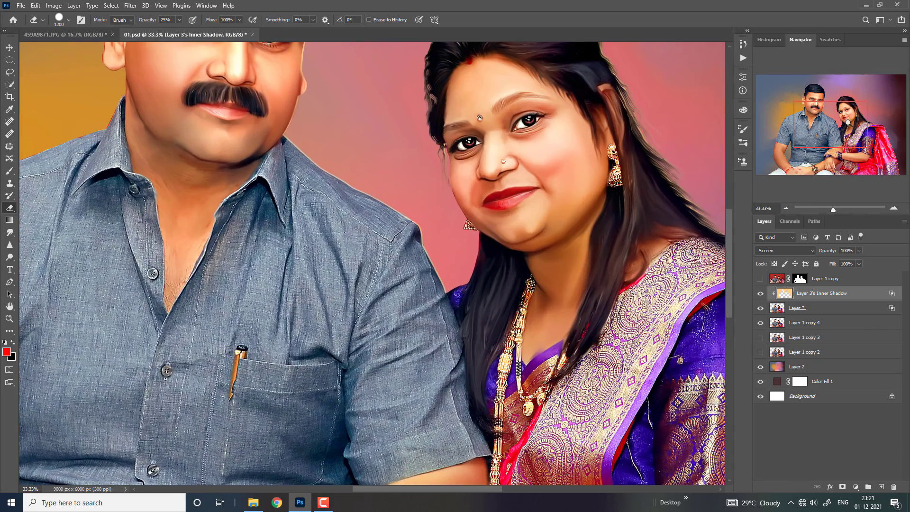
key(ctrl+plus)
drag(845, 124, 840, 159)
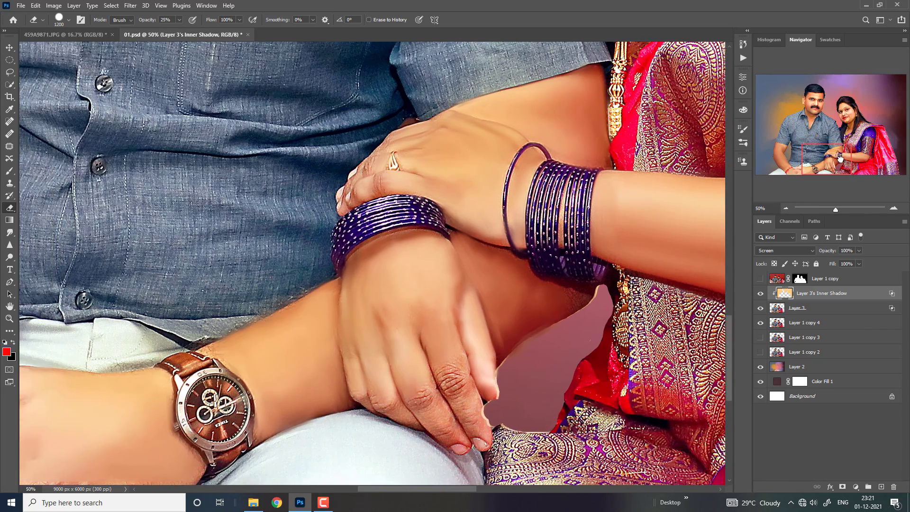
click(10, 232)
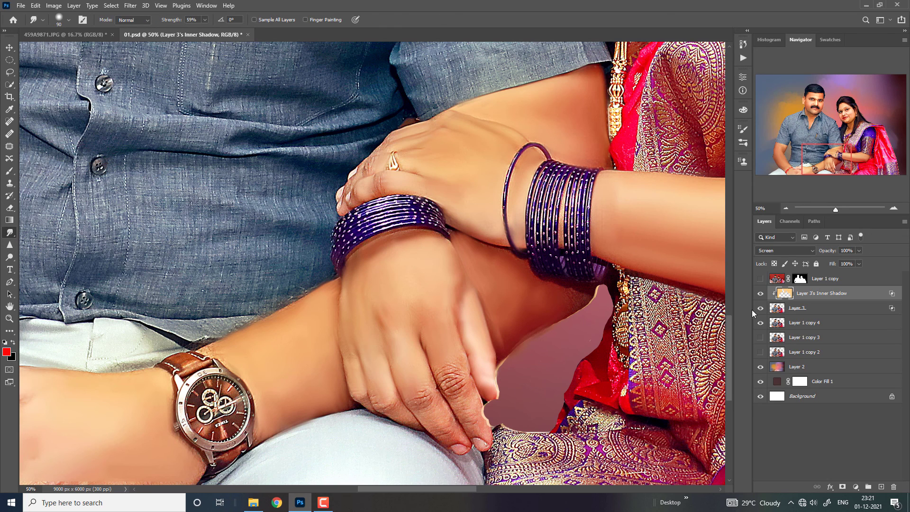
Step: On Layer 3, smudge the mauve patch's ragged edges at 100% strength with a 60–90 px brush
key(shift+alt+n)
key(alt+bracketleft)
key(bracketleft)
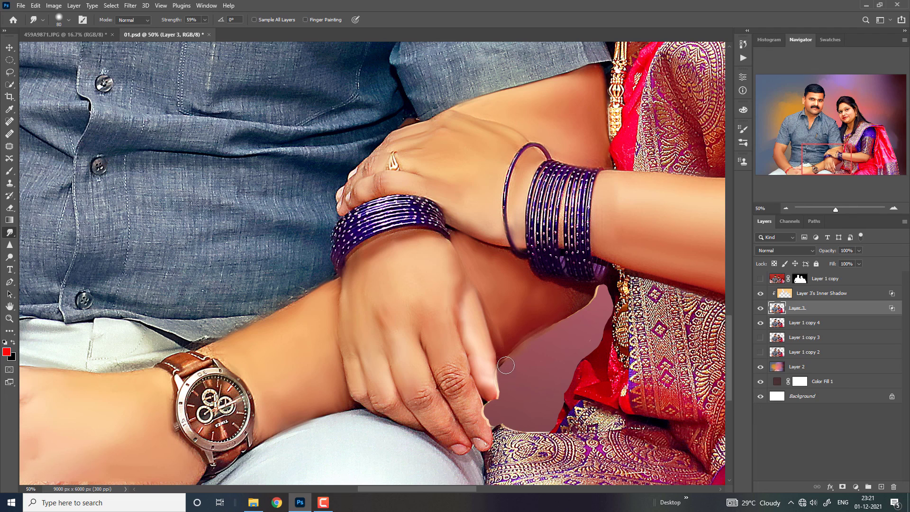
mouse_move(523, 355)
mouse_down()
mouse_move(561, 338)
mouse_move(549, 334)
mouse_move(517, 356)
mouse_up()
drag(167, 22, 175, 22)
key(bracketleft)
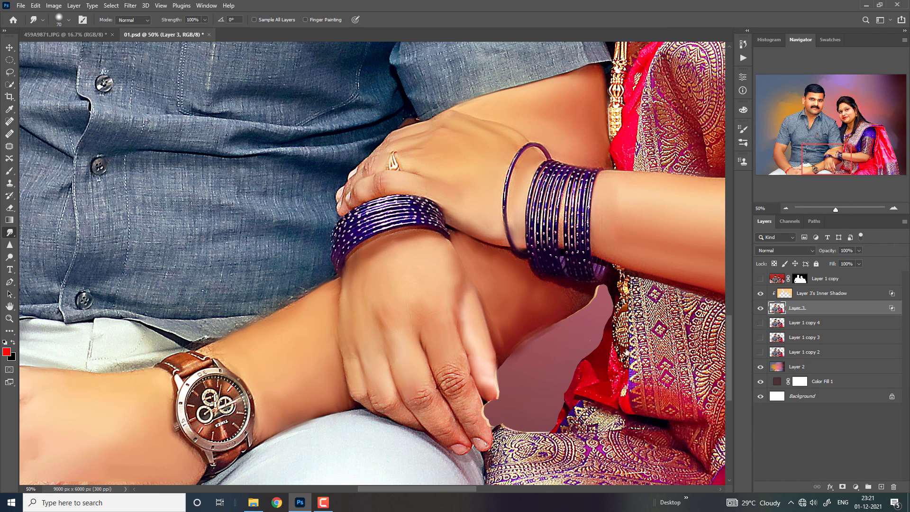
mouse_move(510, 364)
mouse_down()
mouse_move(577, 326)
mouse_move(508, 381)
mouse_move(508, 356)
mouse_move(598, 320)
mouse_move(592, 317)
mouse_up()
key(bracketleft)
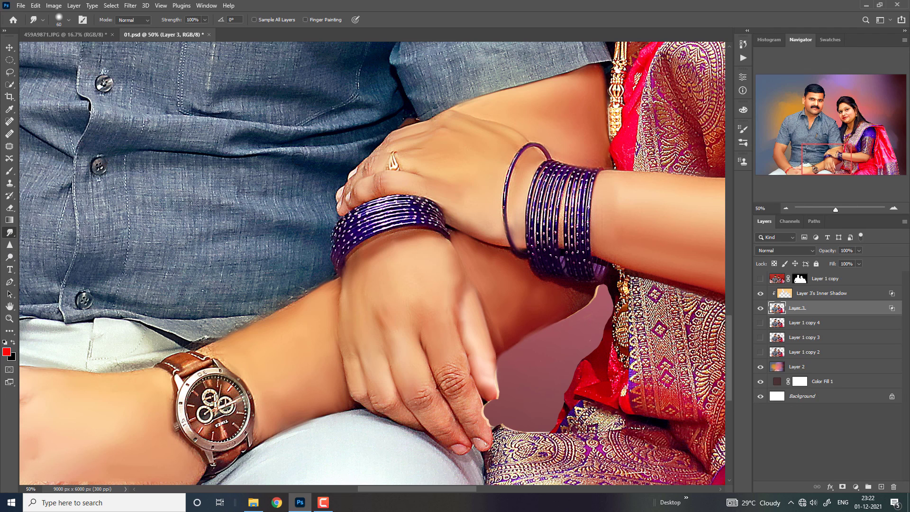
key(bracketright)
mouse_move(571, 293)
mouse_down()
mouse_move(584, 297)
mouse_move(568, 307)
mouse_move(572, 298)
mouse_move(512, 282)
mouse_move(580, 300)
mouse_move(513, 331)
mouse_move(553, 316)
mouse_up()
key(bracketright)
key(bracketright)
key(bracketleft)
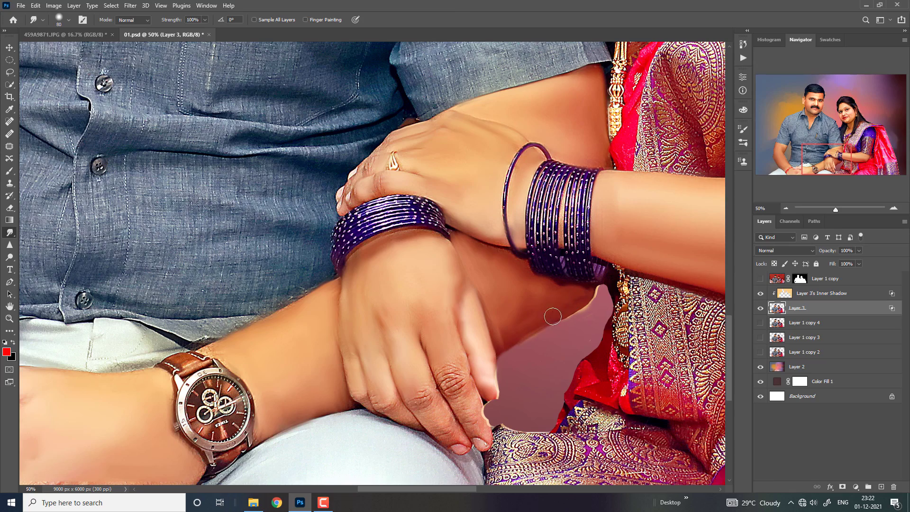
Step: Zoom out to review the whole photo and select the Layer 3's Inner Shadow layer
key(ctrl+minus)
key(ctrl+minus)
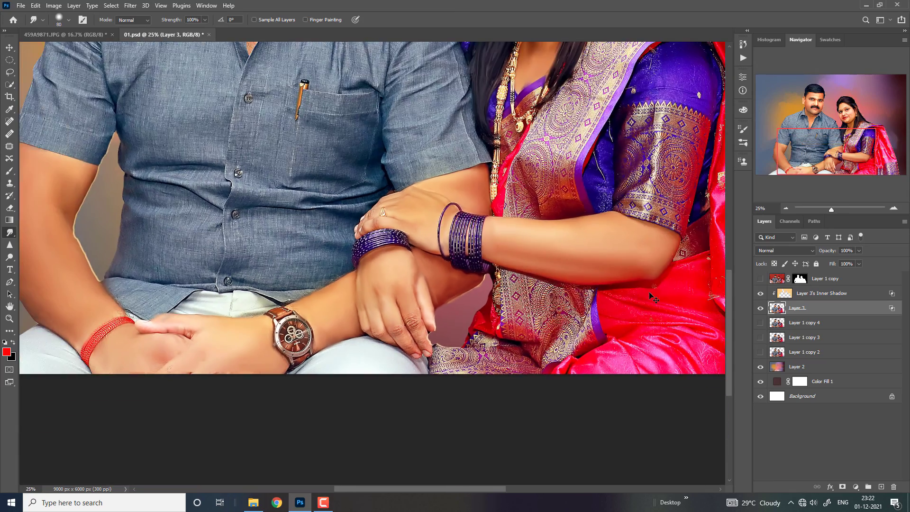
key(ctrl+minus)
key(ctrl+minus)
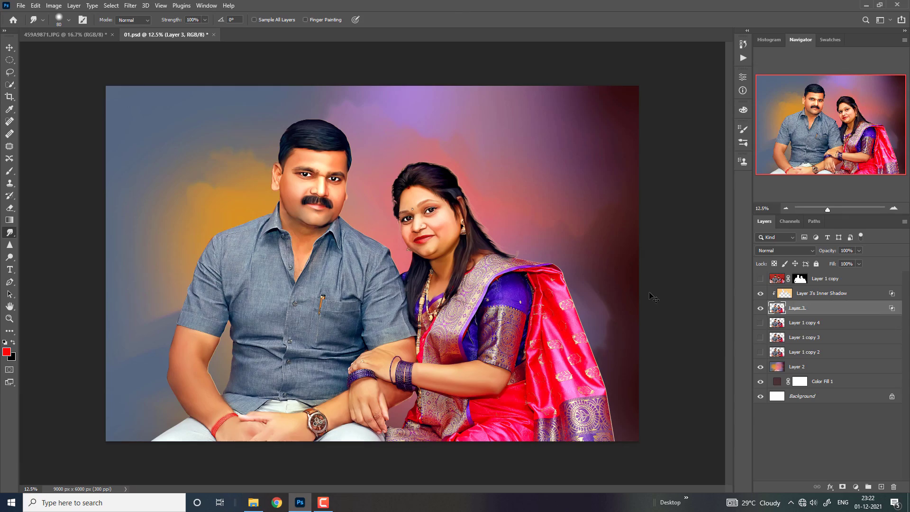
key(ctrl+plus)
key(ctrl+plus)
key(ctrl+plus)
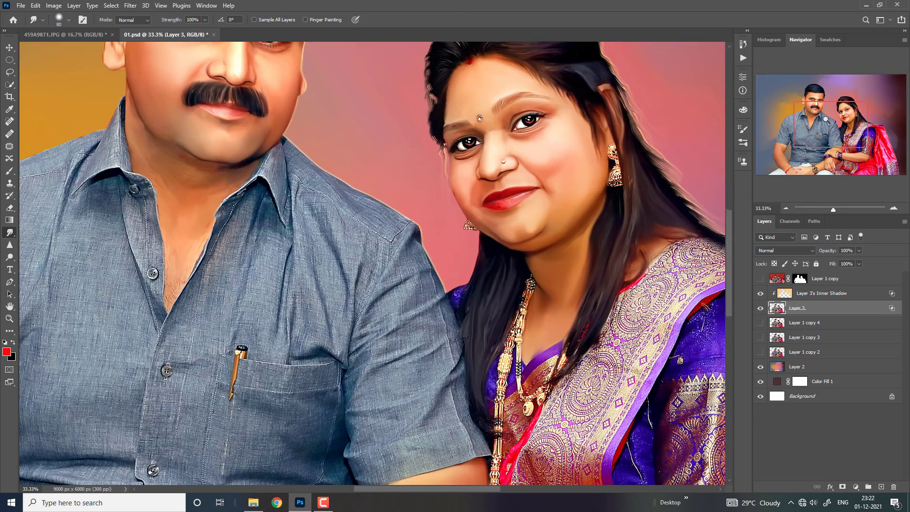
key(ctrl+minus)
key(ctrl+minus)
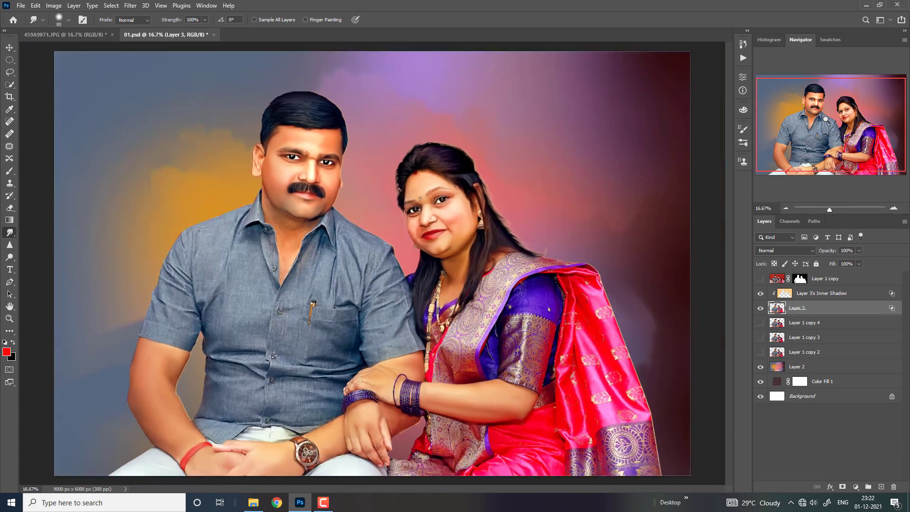
key(ctrl+minus)
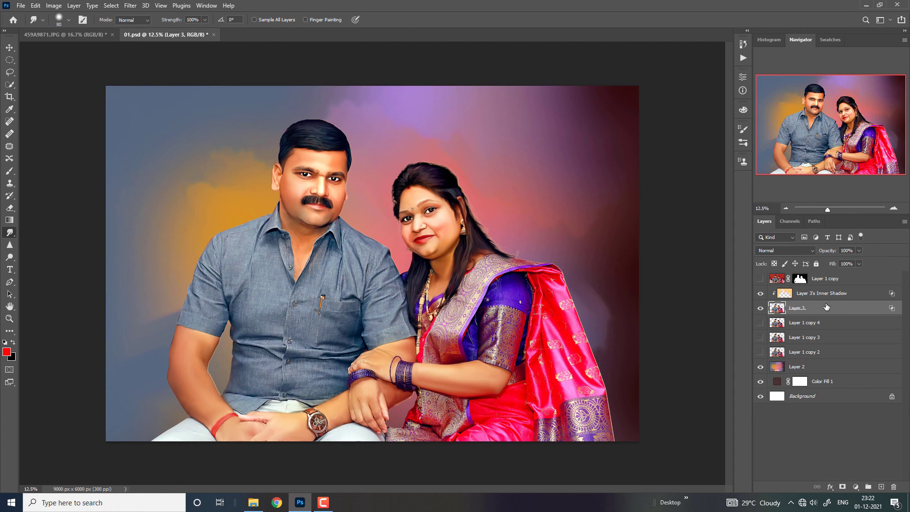
click(825, 296)
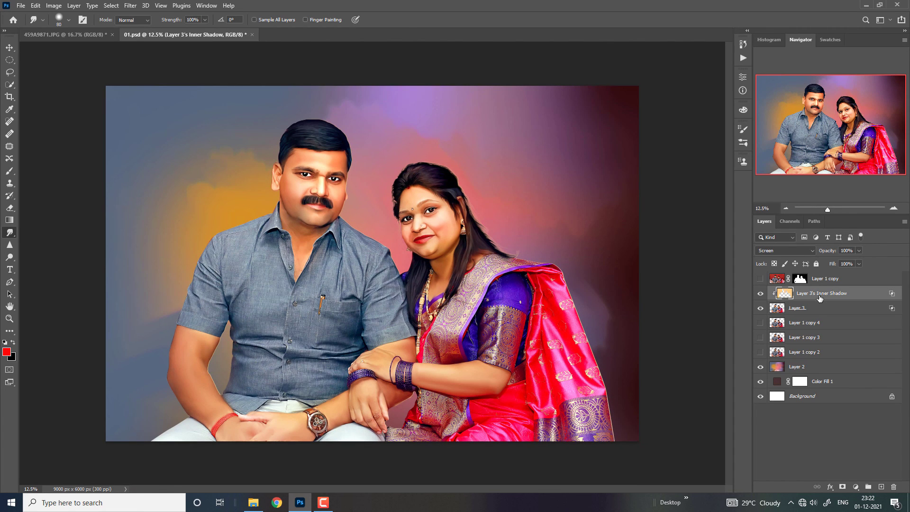
Step: Stamp visible layers into Layer 4 and shift its midtones toward magenta and yellow
key(ctrl+shift+alt+e)
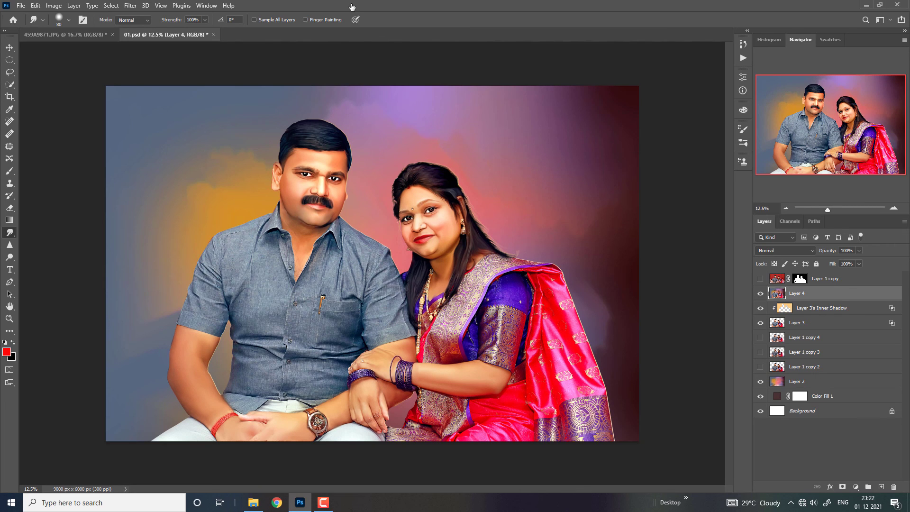
key(ctrl+b)
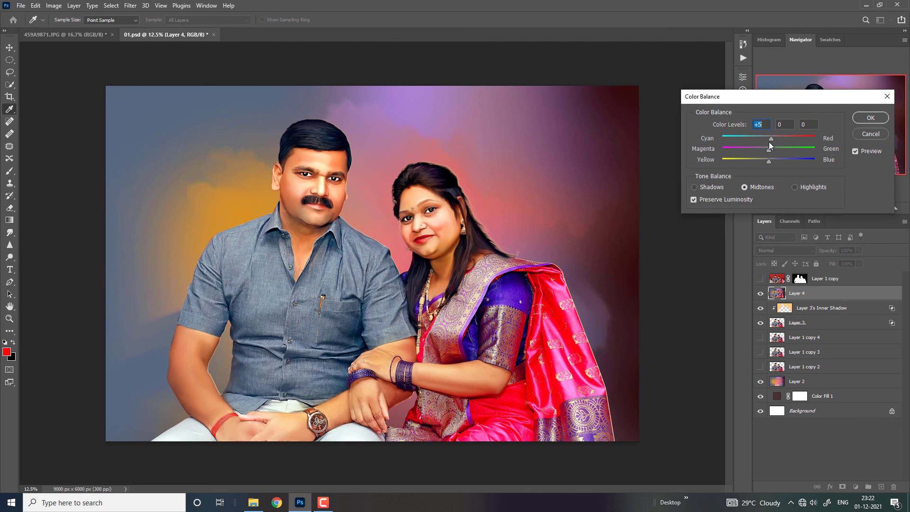
drag(769, 148, 772, 161)
Step: Adjust Color Balance shadows toward magenta and highlights toward cyan, magenta and yellow
click(721, 187)
click(766, 149)
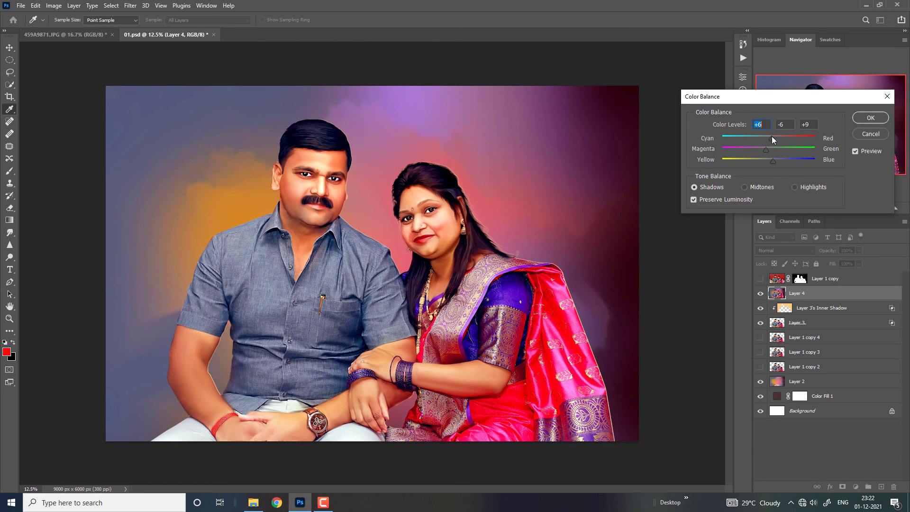
click(796, 187)
click(765, 138)
drag(769, 149, 763, 148)
click(763, 159)
key(ctrl+plus)
key(ctrl+plus)
key(ctrl+minus)
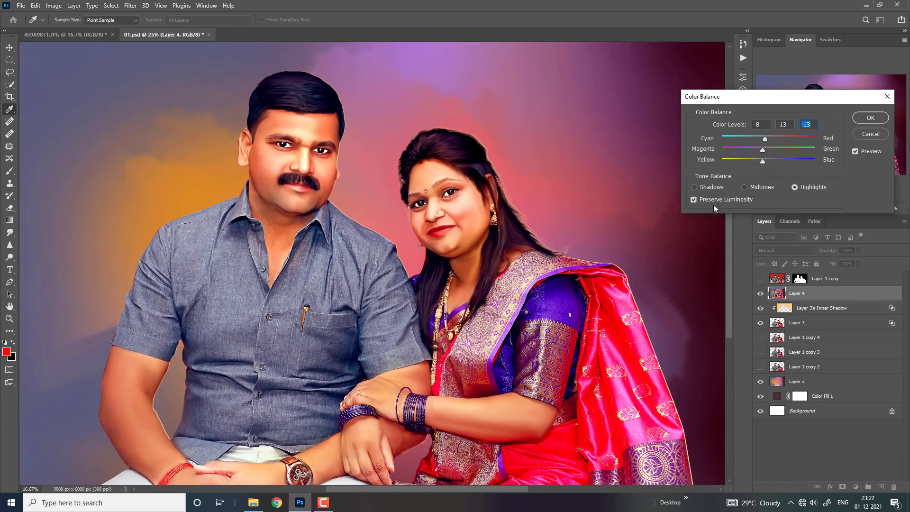
Step: Fine-tune the balance to +8, -7, -2, comparing with the preview toggled off and on
click(717, 187)
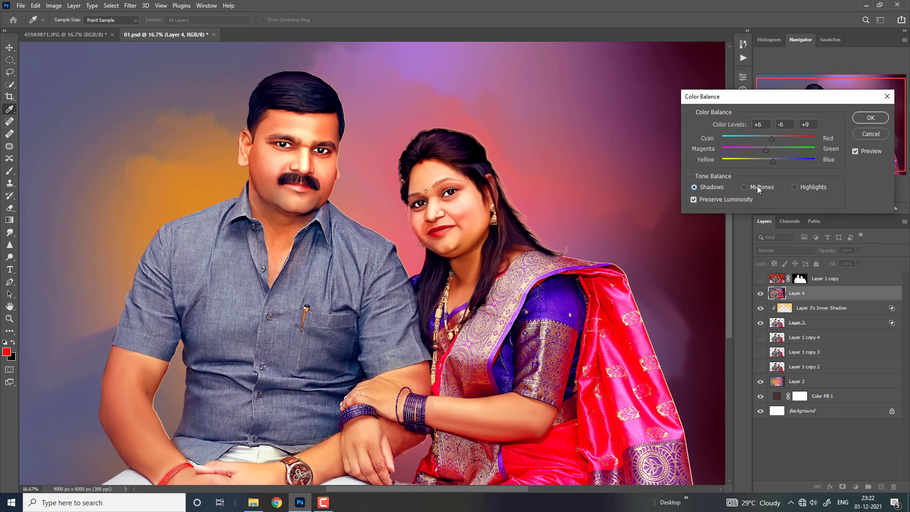
click(770, 160)
click(773, 136)
click(856, 152)
key(ctrl+minus)
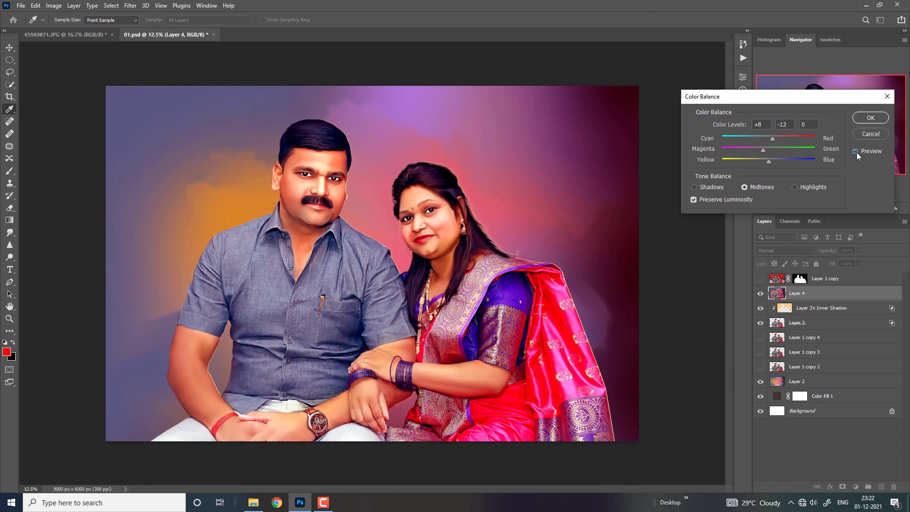
click(856, 152)
click(767, 148)
click(768, 161)
Step: Compare before and after, then apply the Color Balance to Layer 4
click(856, 152)
click(857, 151)
click(867, 123)
key(ctrl+minus)
key(ctrl+plus)
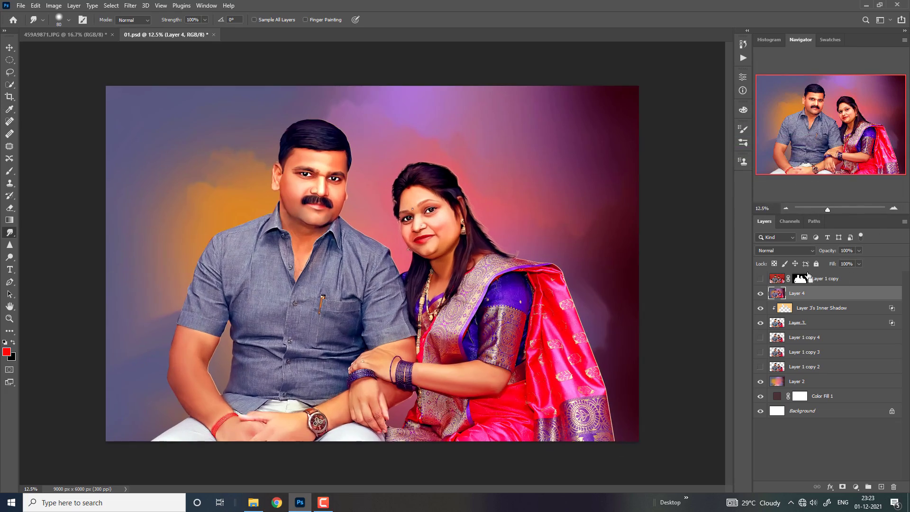
key(ctrl+plus)
key(ctrl+plus)
key(ctrl+plus)
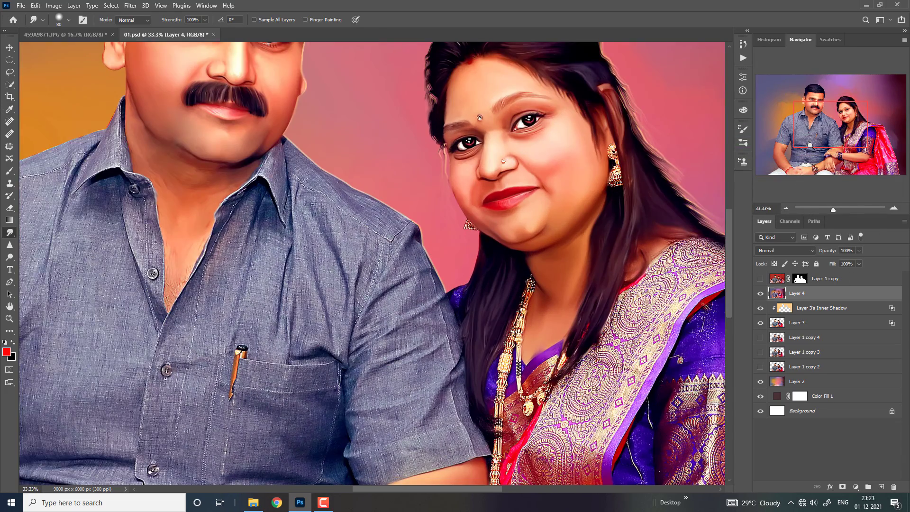
key(ctrl+plus)
Step: Inspect both faces and the lower photo up close, then save 01.psd
click(834, 127)
drag(834, 127, 827, 103)
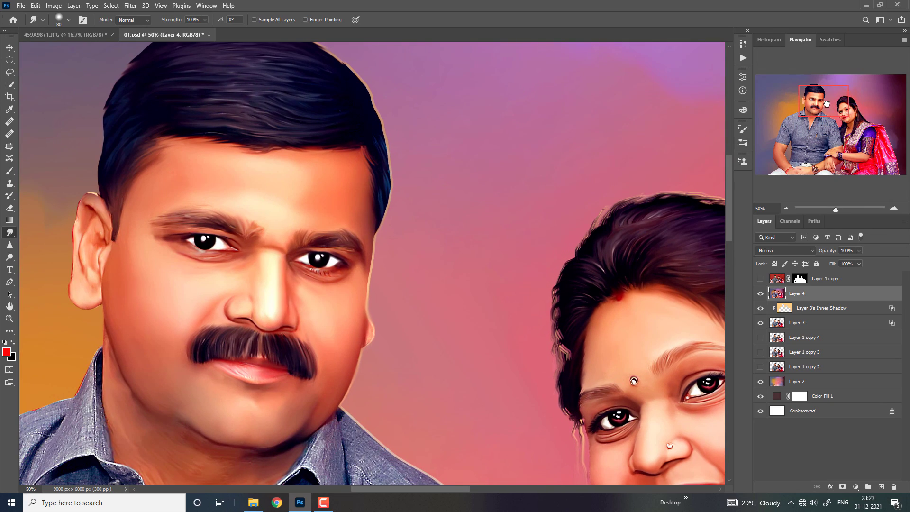
drag(827, 103, 891, 188)
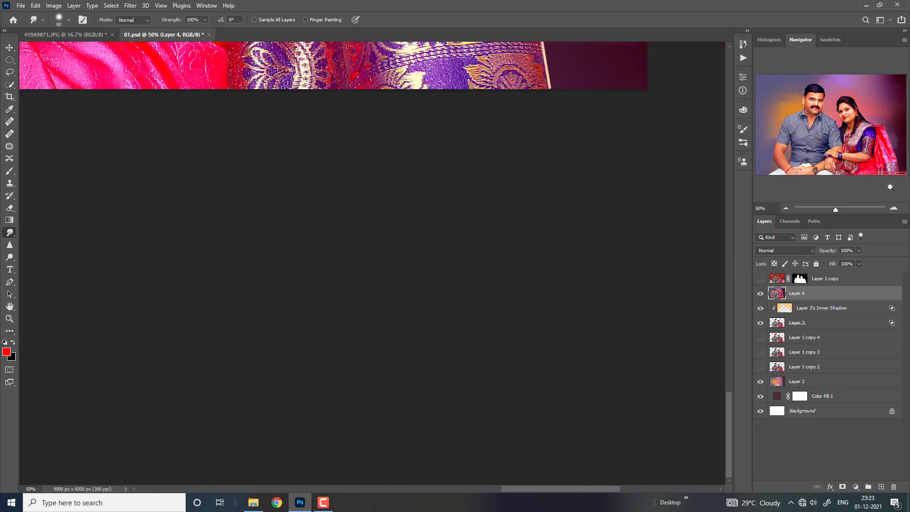
key(ctrl+0)
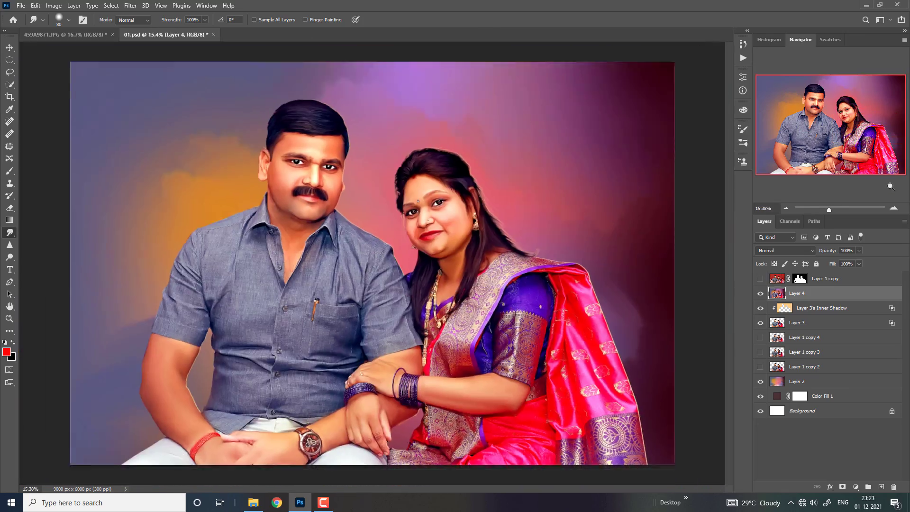
key(ctrl+plus)
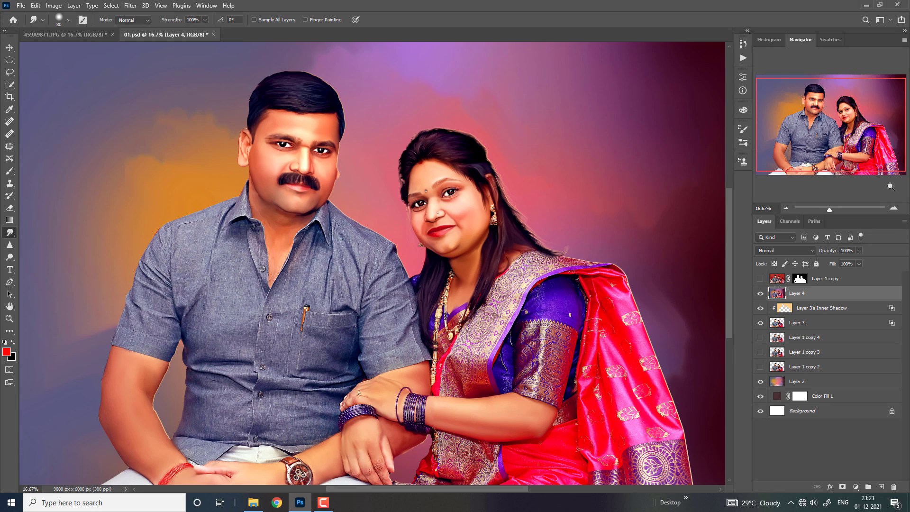
key(ctrl+plus)
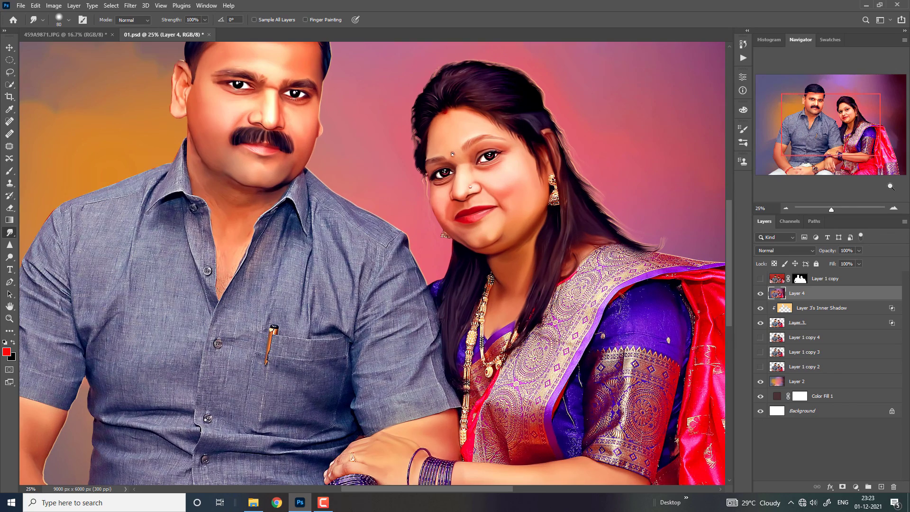
key(ctrl+minus)
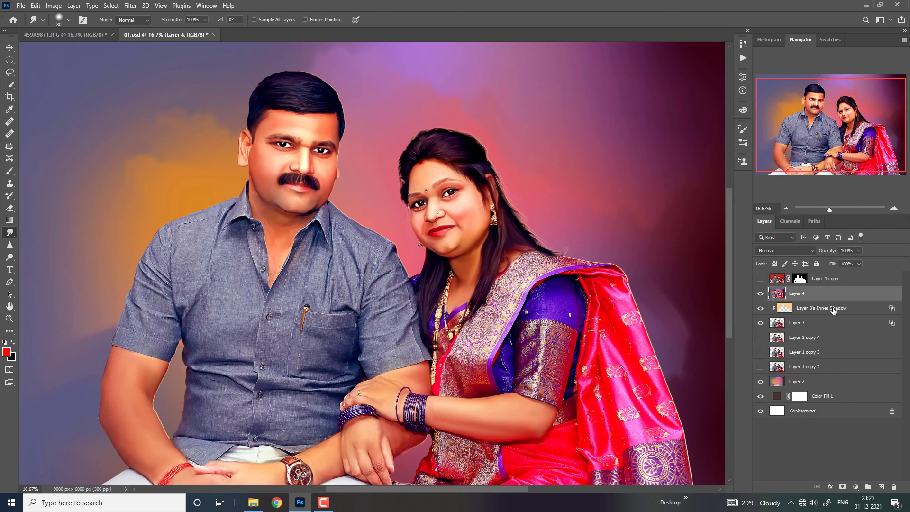
key(ctrl+s)
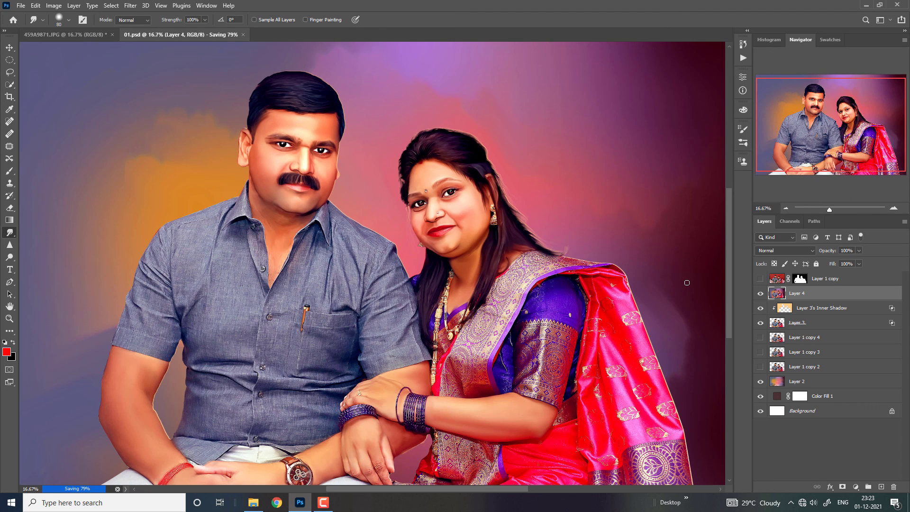
key(ctrl+minus)
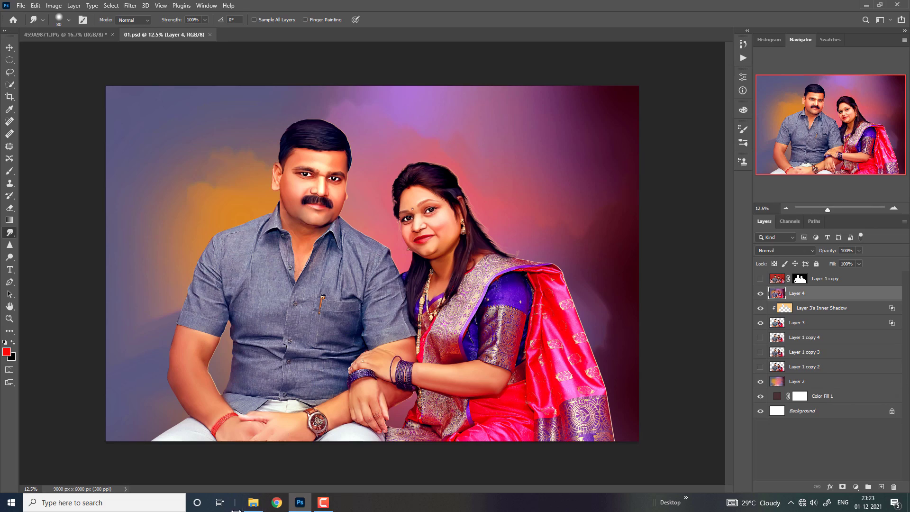
Step: In File Explorer, go to Local Disk (F:) > digital painting > digital backgraound folder
click(253, 503)
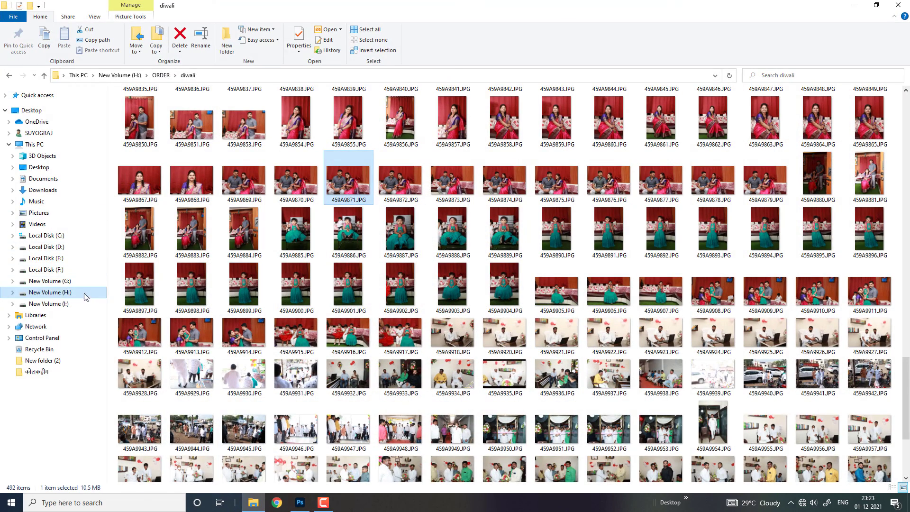
click(61, 269)
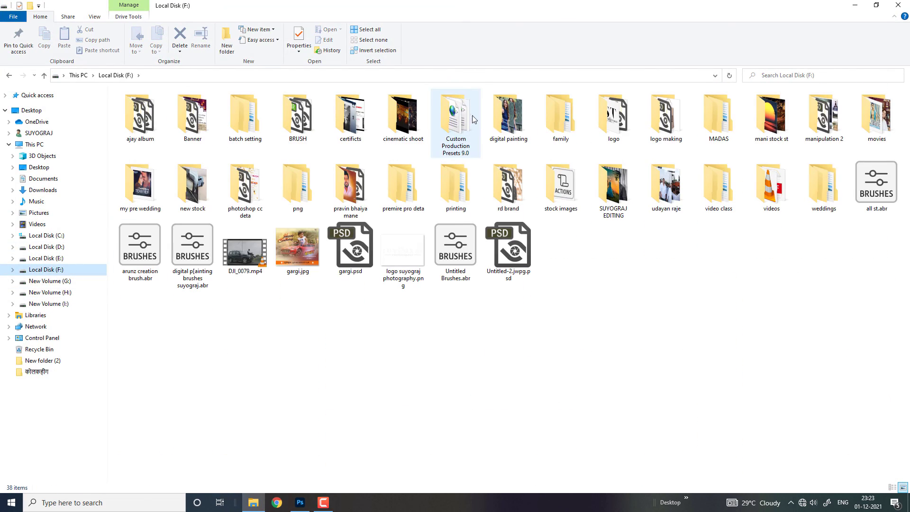
double_click(509, 116)
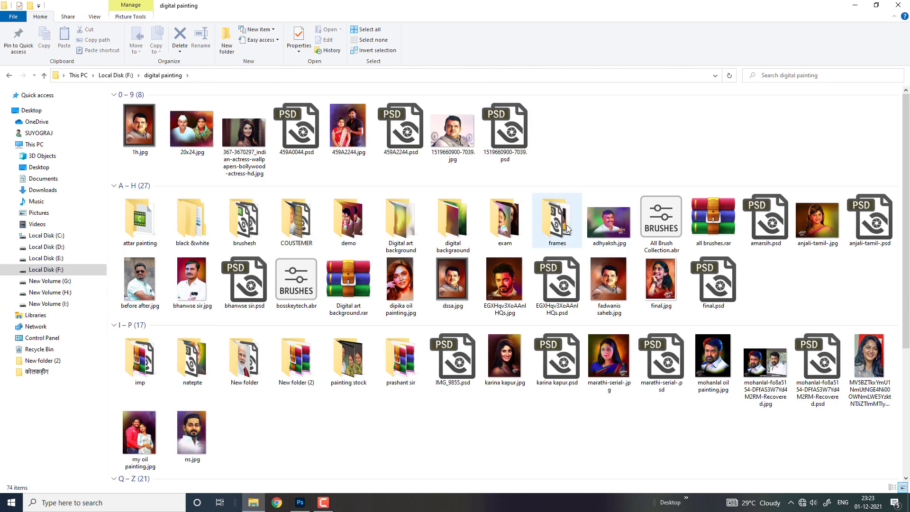
double_click(401, 220)
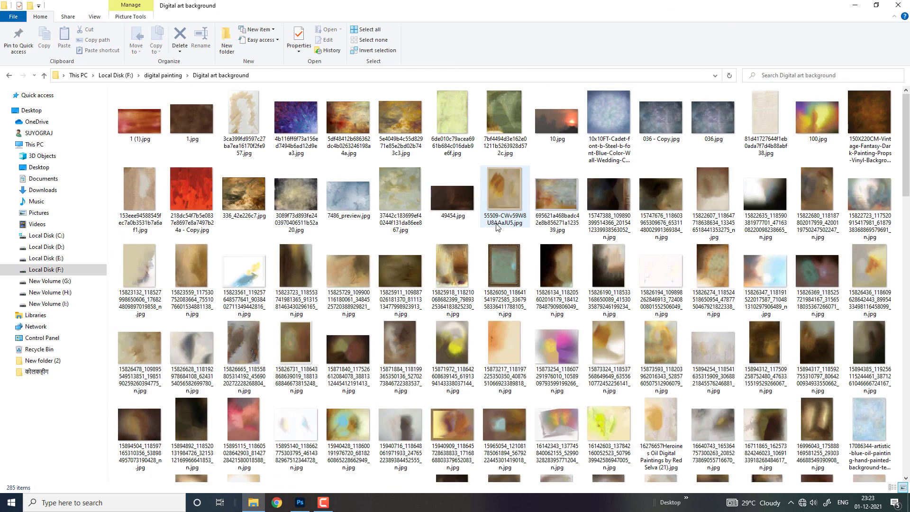
scroll(497, 227, down, 5)
scroll(496, 227, down, 5)
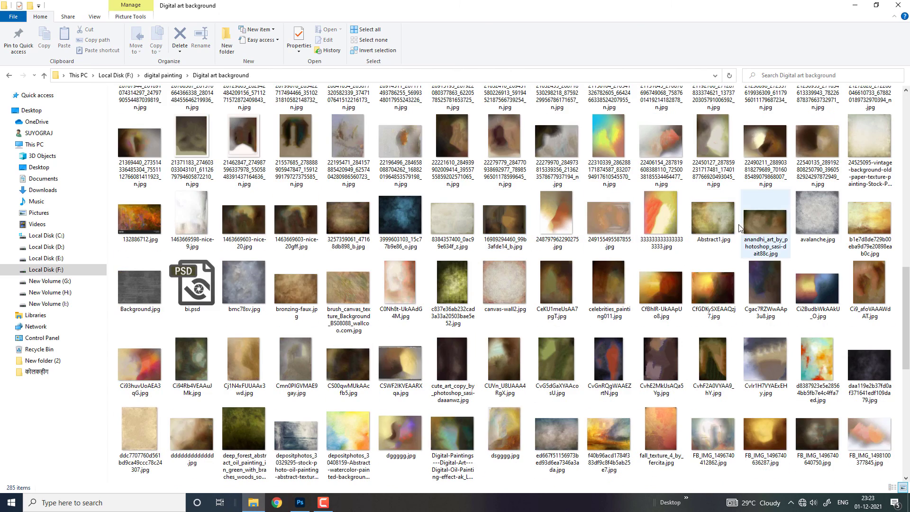
scroll(740, 229, down, 5)
key(BackSpace)
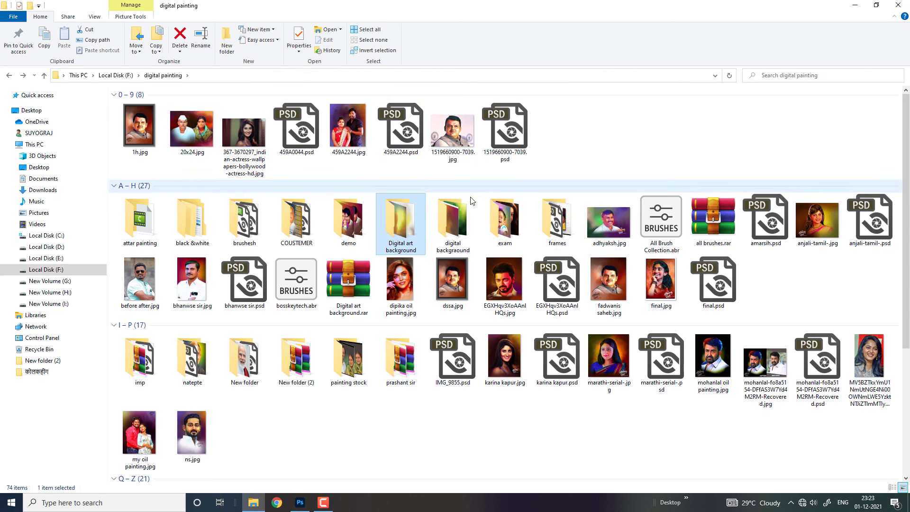
double_click(453, 221)
scroll(591, 235, down, 3)
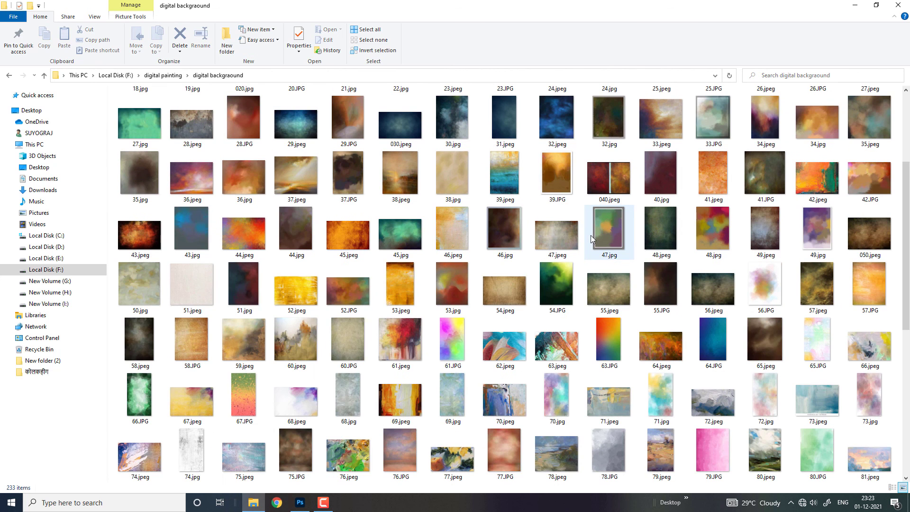
Step: Preview textures 54.jpeg, 46.jpeg and 47.jpeg, then drag 47.jpeg into the portrait document
double_click(496, 287)
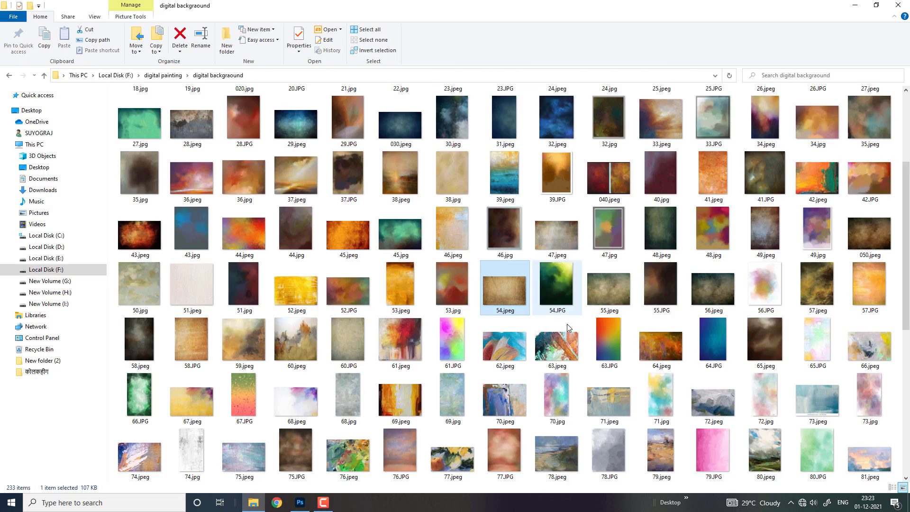
key(Escape)
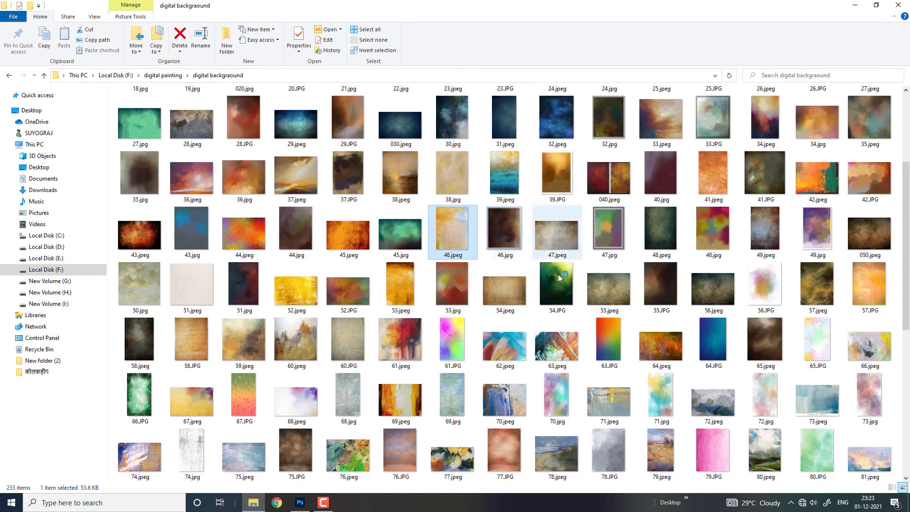
double_click(453, 229)
key(Escape)
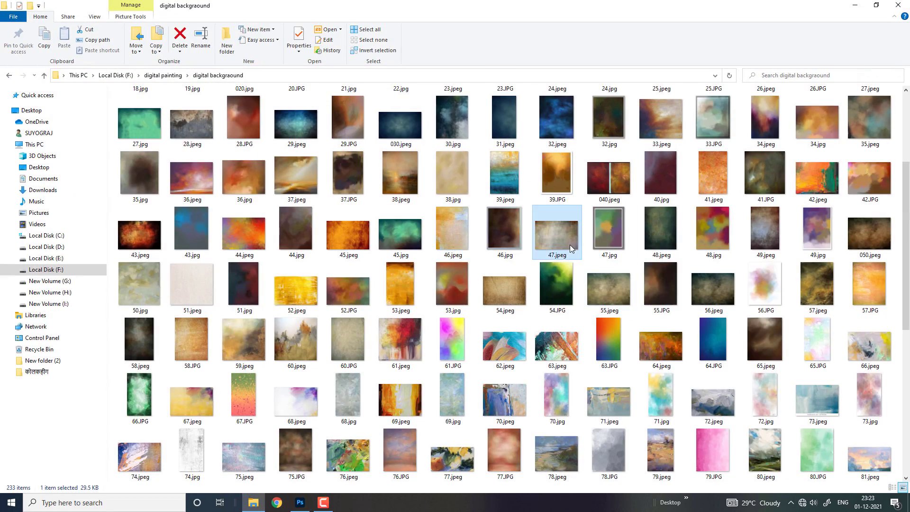
double_click(557, 229)
key(Escape)
mouse_move(556, 232)
mouse_down()
mouse_move(494, 441)
mouse_move(437, 302)
mouse_up()
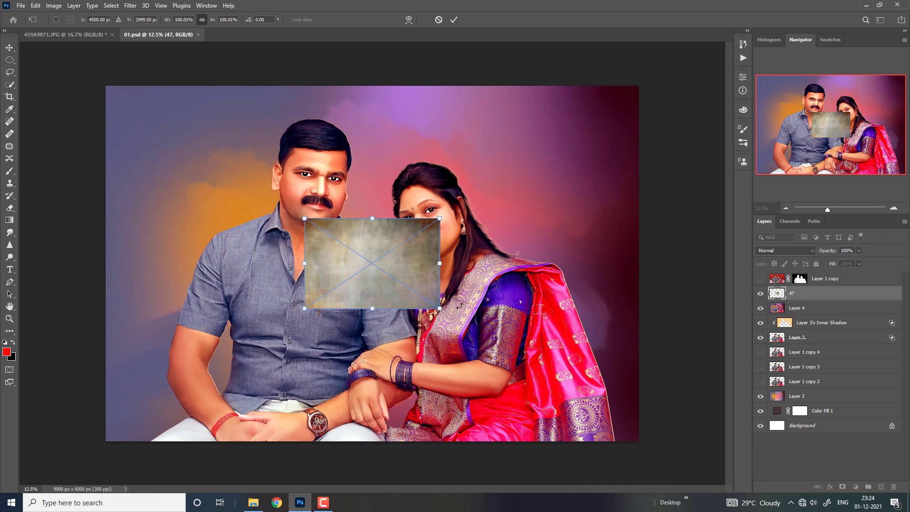
Step: Stretch the 47 texture to fill the whole canvas and set its blend mode to Soft Light
drag(439, 309, 644, 445)
click(459, 22)
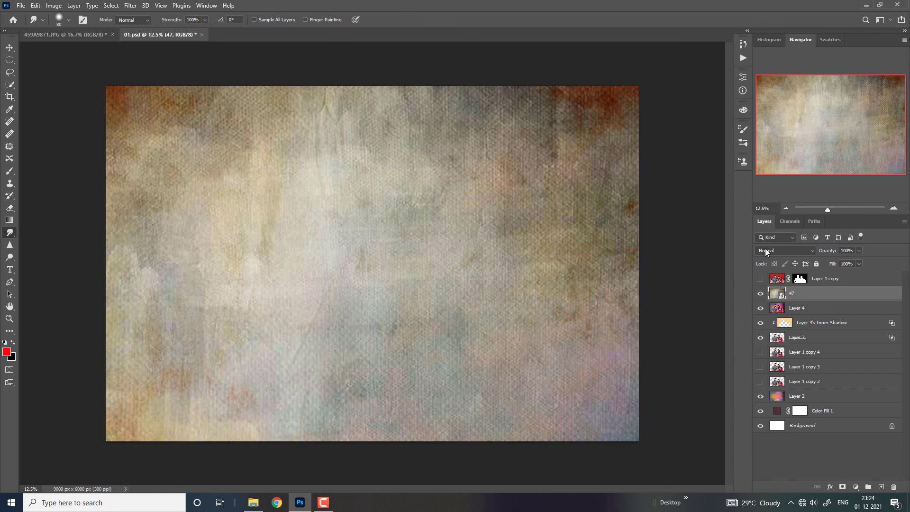
click(765, 249)
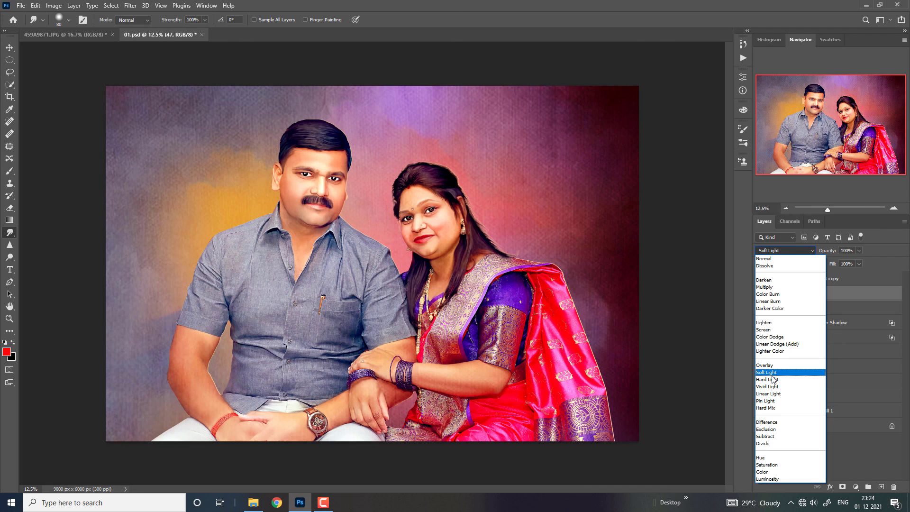
click(783, 374)
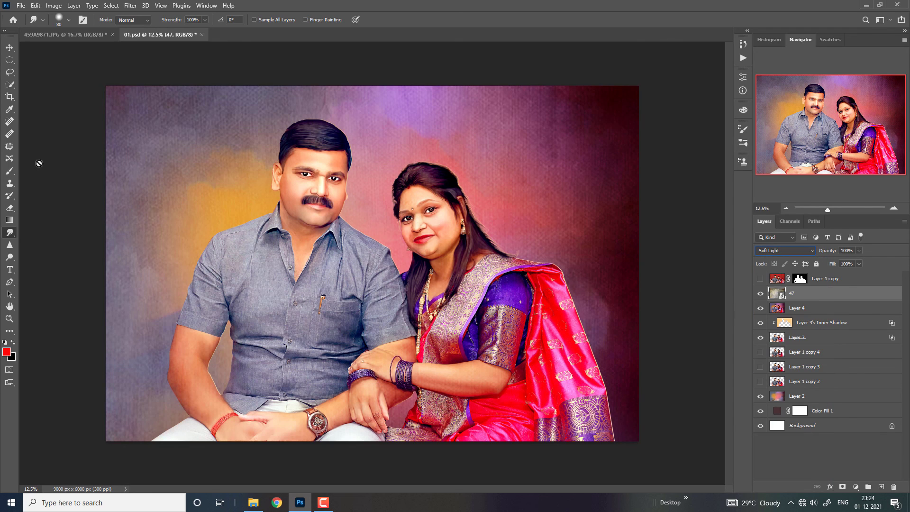
Step: Rasterize the 47 layer, add a layer mask, and paint the texture off the couple
click(282, 170)
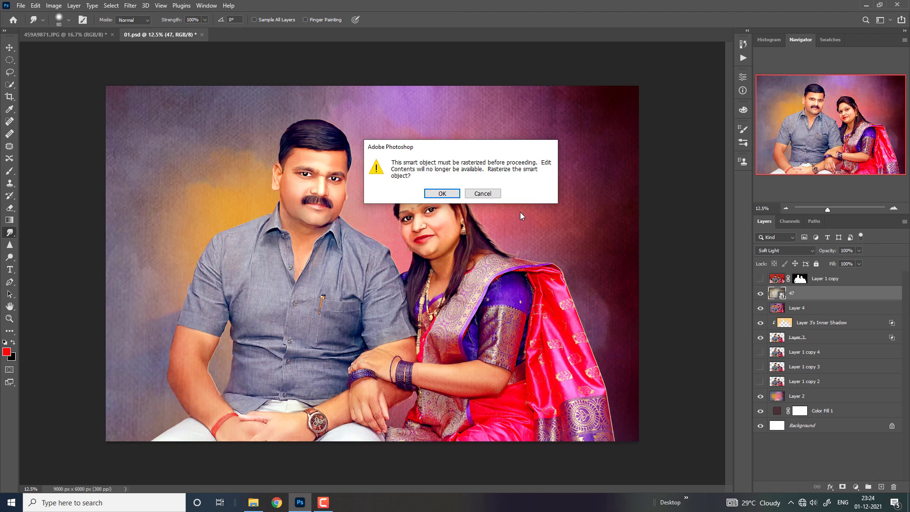
click(458, 194)
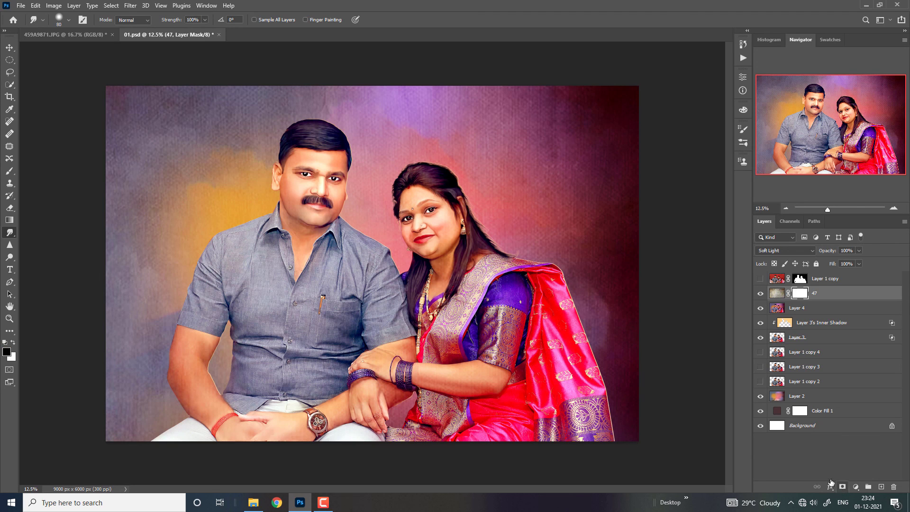
click(10, 170)
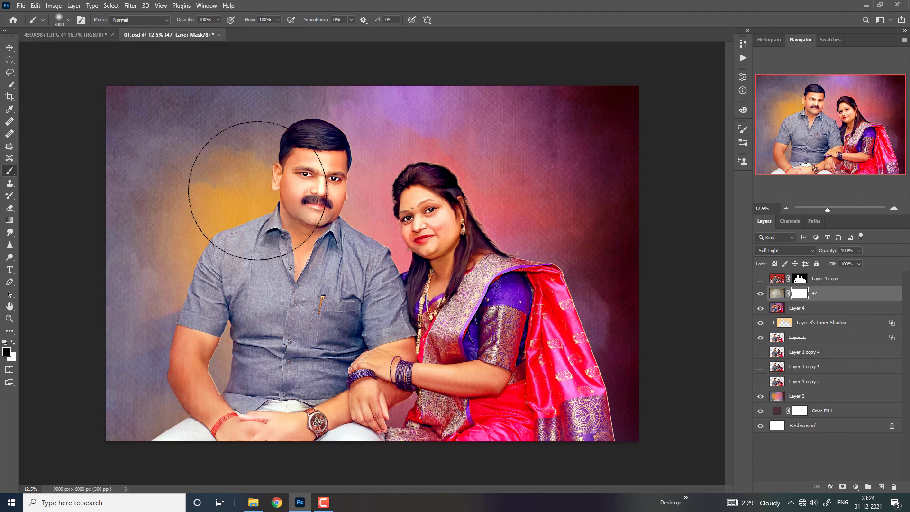
click(313, 193)
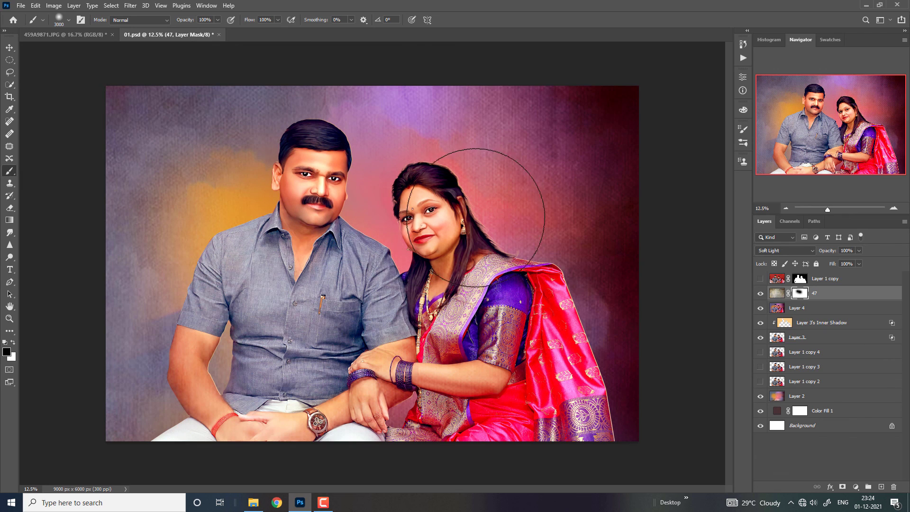
mouse_move(447, 213)
mouse_down()
mouse_move(483, 217)
mouse_move(334, 330)
mouse_move(218, 333)
mouse_move(212, 189)
mouse_move(437, 229)
mouse_move(551, 359)
mouse_move(325, 221)
mouse_move(596, 383)
mouse_up()
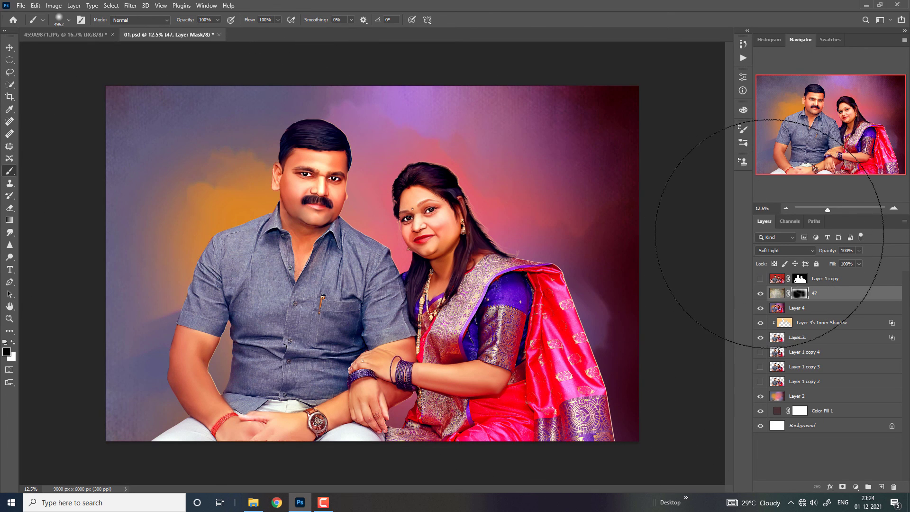
Step: Select Layer 4 and compare the portrait with the 47 texture shown and hidden
click(797, 307)
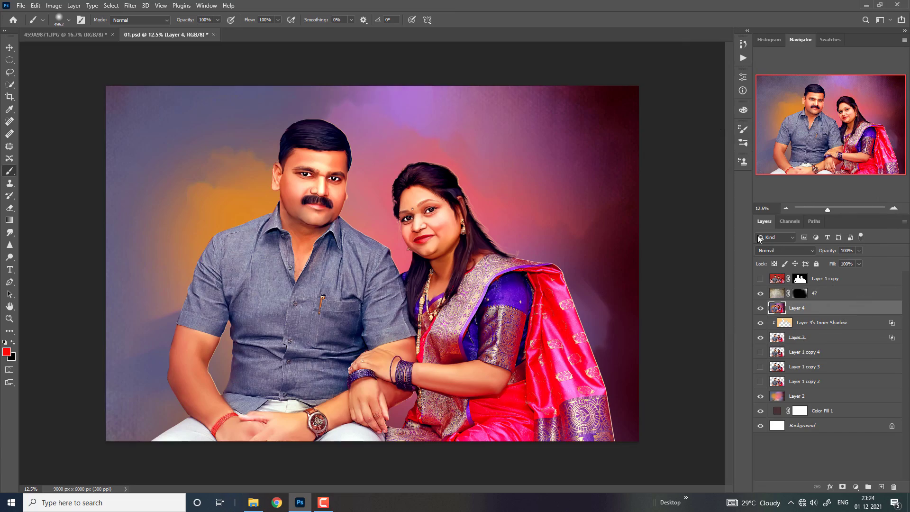
key(ctrl+plus)
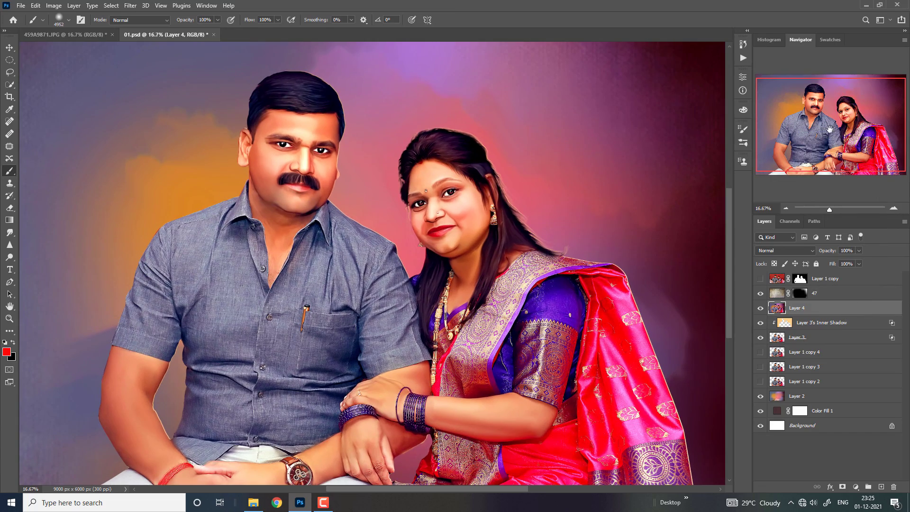
key(ctrl+plus)
key(ctrl+minus)
key(ctrl+minus)
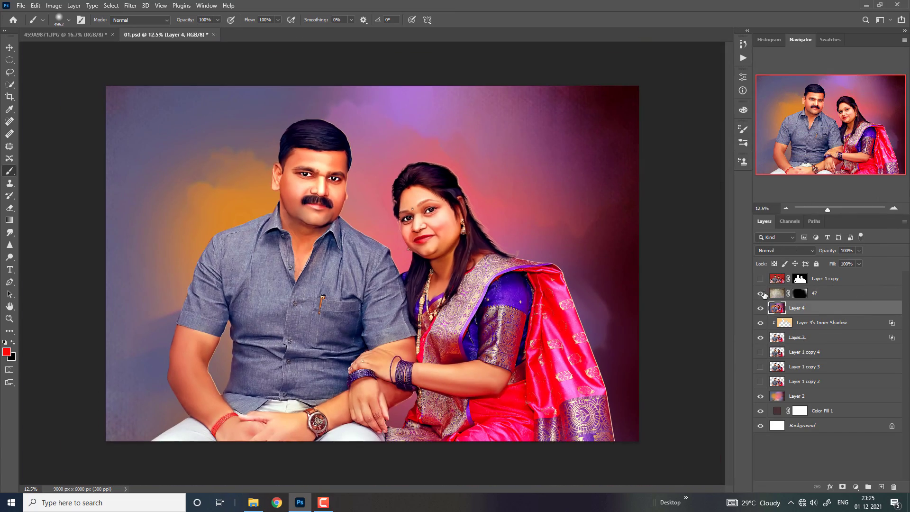
click(761, 293)
click(761, 294)
key(ctrl+minus)
key(ctrl+plus)
key(ctrl+plus)
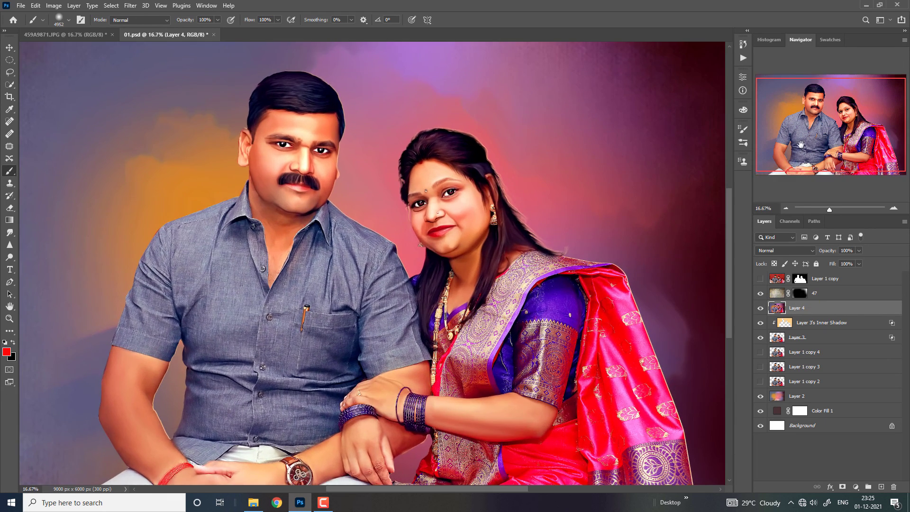
drag(810, 137, 809, 134)
Step: With a smaller black brush, darken the background along the image's right edge
key(bracketleft)
key(bracketleft)
key(bracketleft)
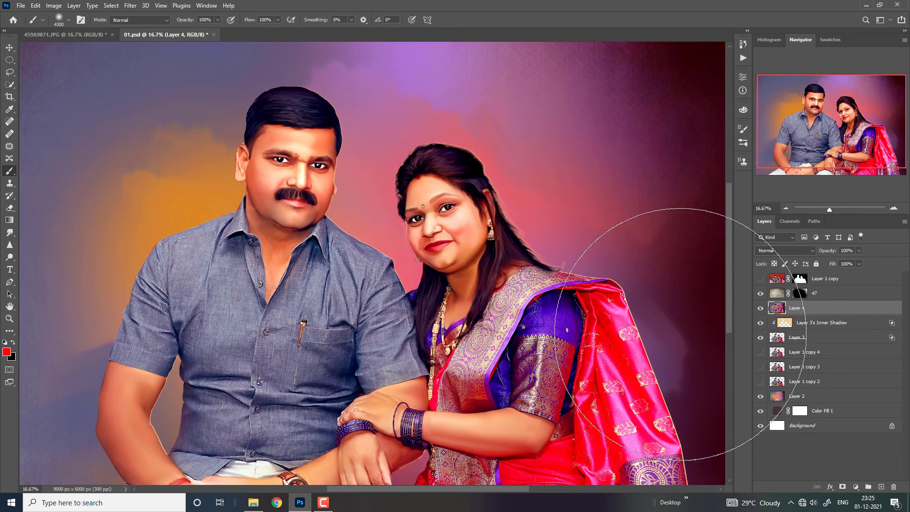
key(bracketleft)
key(bracketleft)
key(bracketleft)
key(ctrl+minus)
key(x)
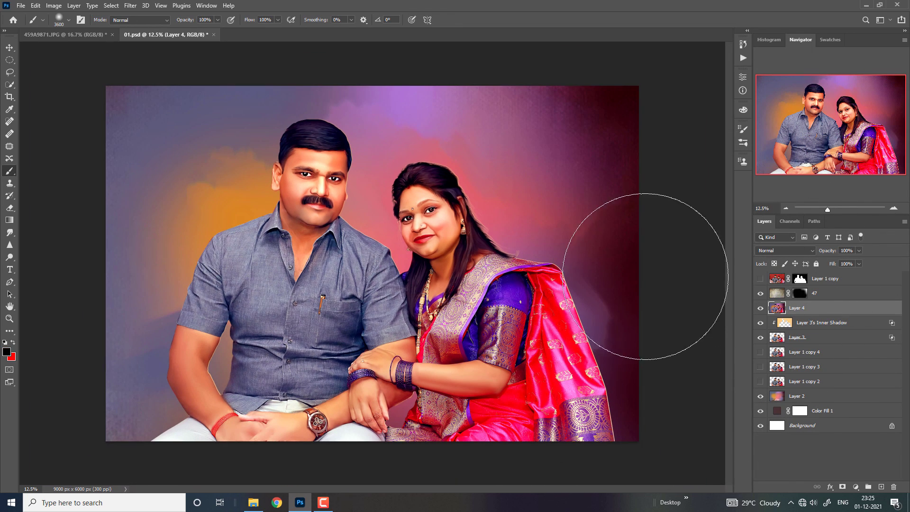
mouse_move(634, 284)
mouse_down()
mouse_move(686, 416)
mouse_move(727, 386)
mouse_up()
Step: Undo the edge stroke and reveal texture on layer 47's mask across the right and upper-left background
key(ctrl+z)
click(808, 297)
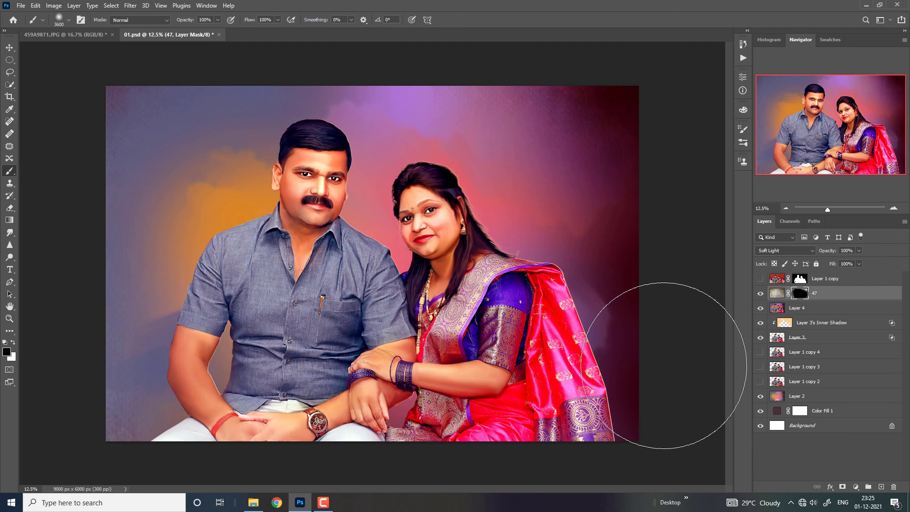
mouse_move(682, 387)
mouse_down()
mouse_move(661, 274)
mouse_move(663, 181)
mouse_move(565, 175)
mouse_up()
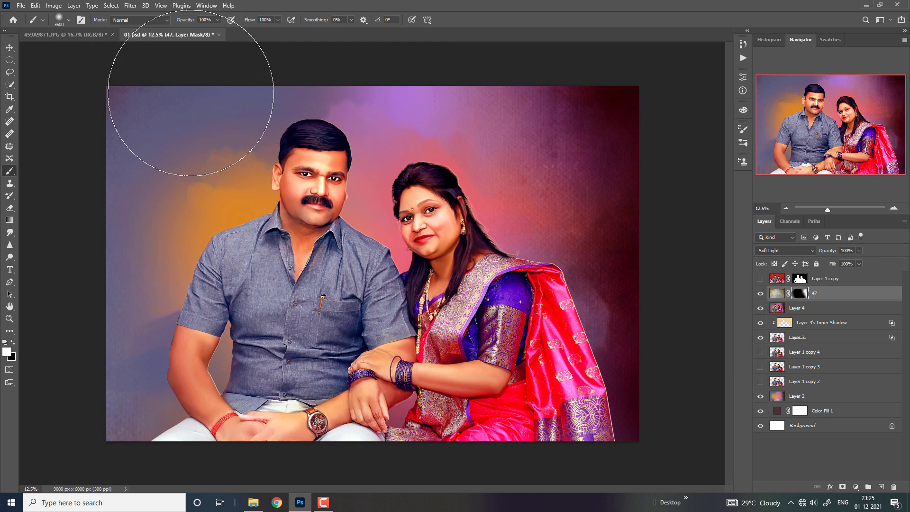
mouse_move(191, 93)
mouse_down()
mouse_move(193, 133)
mouse_move(60, 224)
mouse_move(81, 427)
mouse_move(102, 436)
mouse_move(81, 234)
mouse_move(284, 51)
mouse_move(478, 62)
mouse_move(427, 57)
mouse_move(616, 91)
mouse_move(560, 182)
mouse_up()
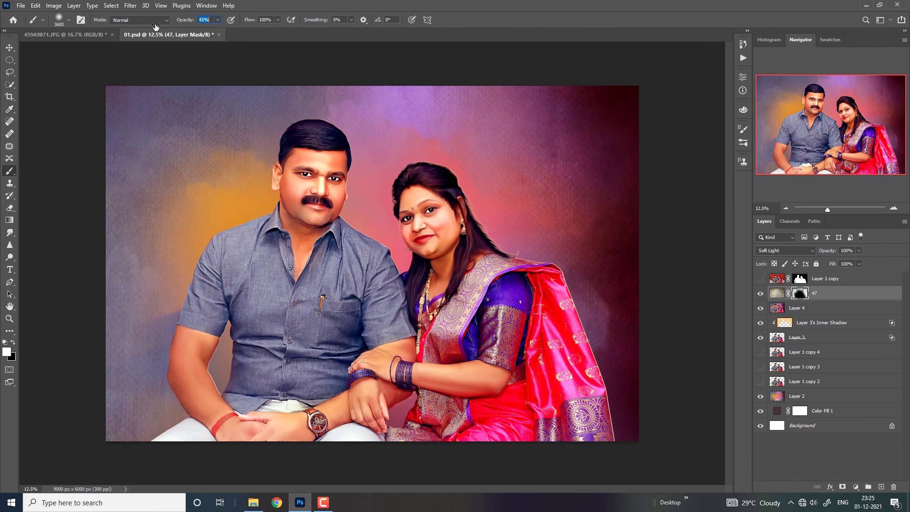
Step: Resize the brush to about 3104 px, then try and undo darkening Layer 4's left background
drag(169, 151, 212, 198)
mouse_move(374, 189)
mouse_down()
mouse_move(356, 189)
mouse_move(372, 229)
mouse_up()
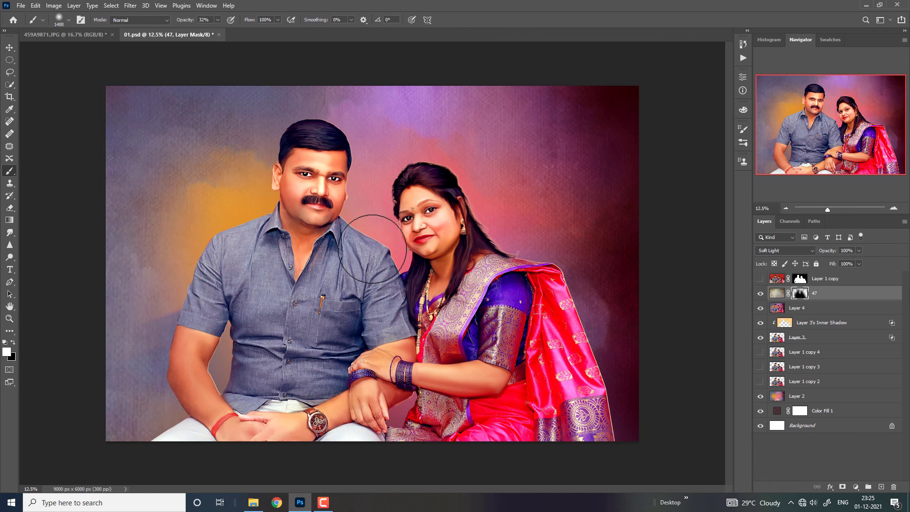
drag(375, 152, 474, 186)
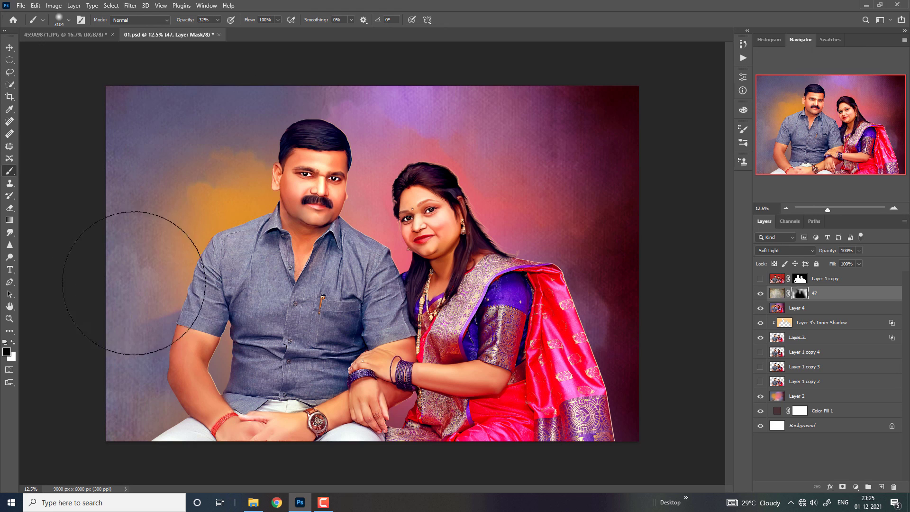
click(818, 311)
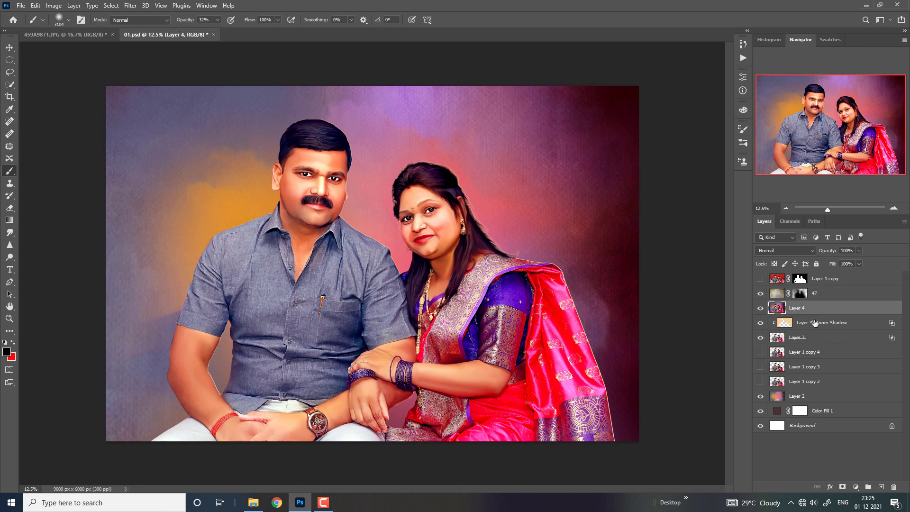
drag(193, 214, 326, 122)
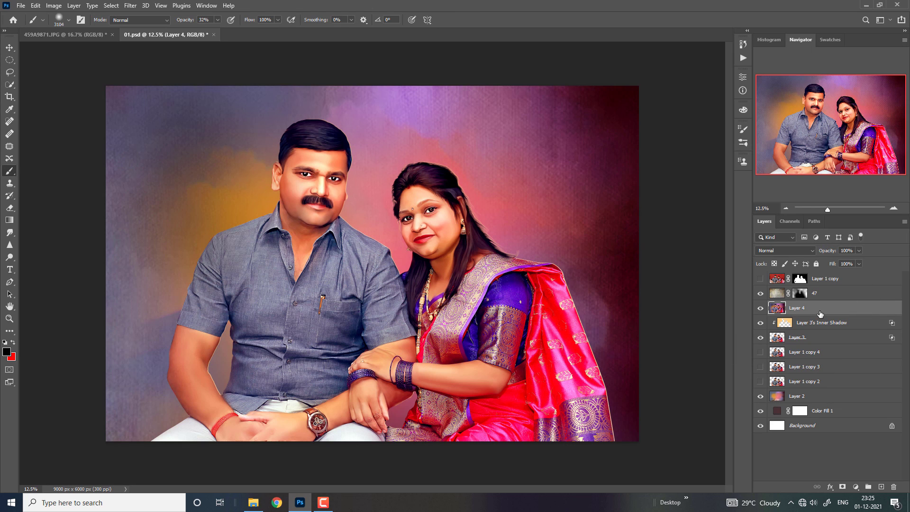
key(ctrl+z)
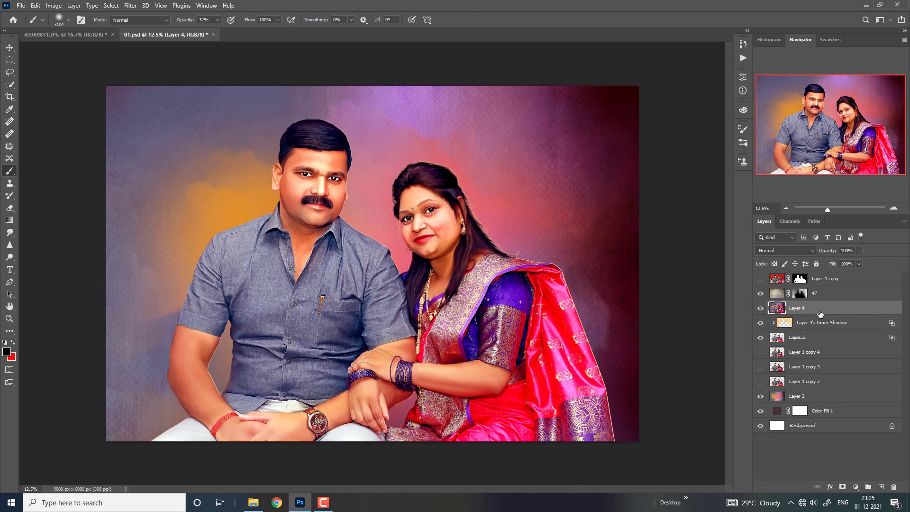
Step: Reselect layer 47's mask and toggle the texture's visibility to compare before and after
click(802, 294)
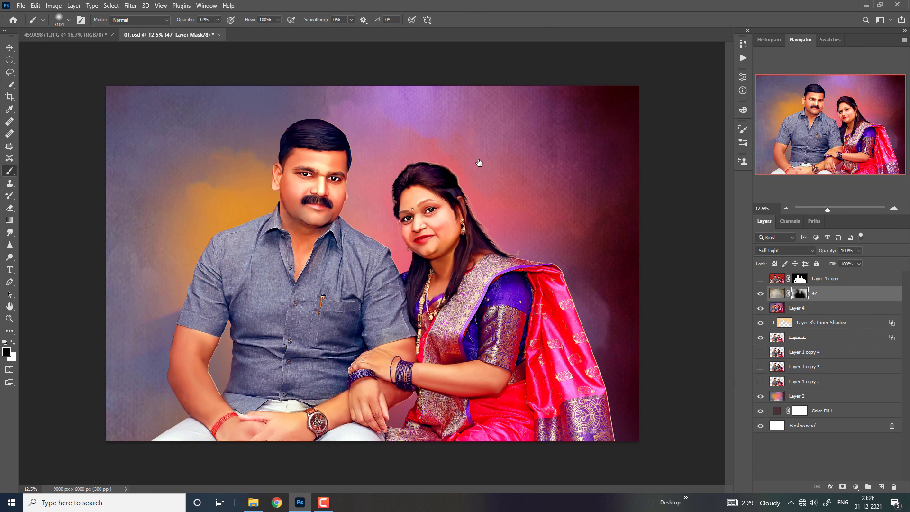
click(761, 294)
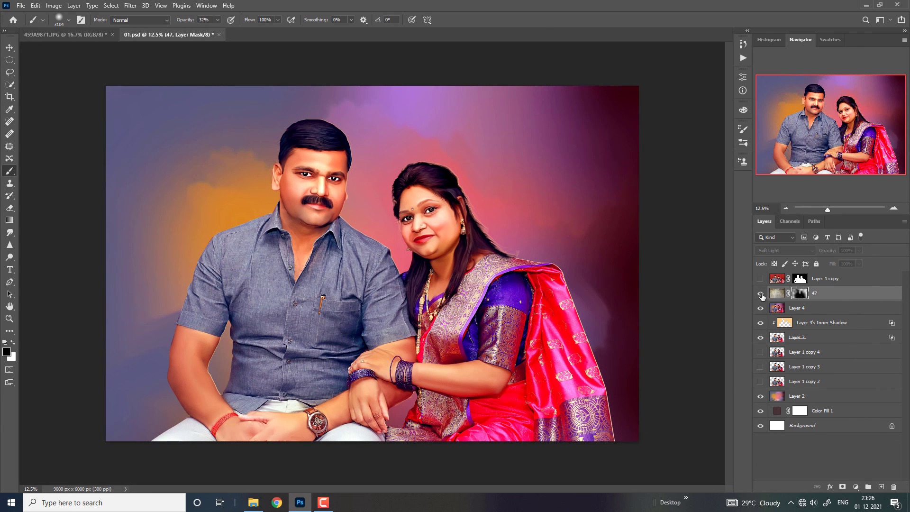
click(761, 294)
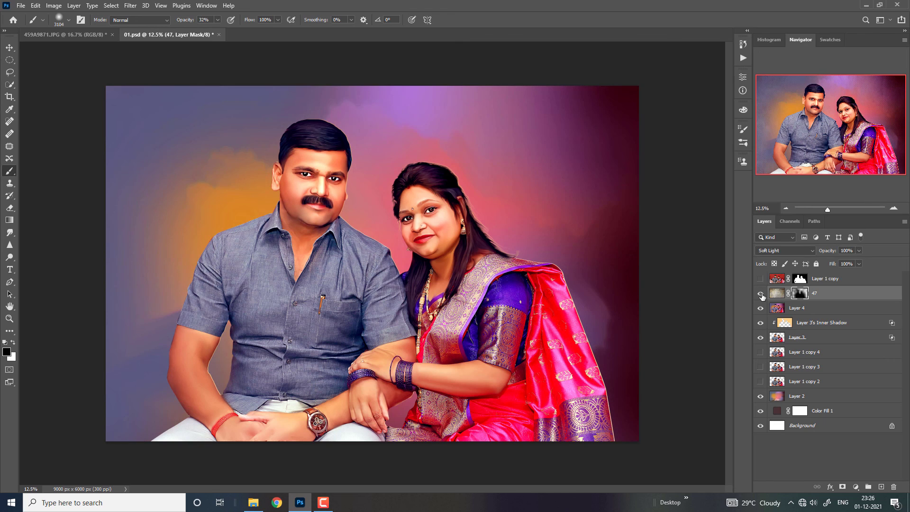
click(762, 294)
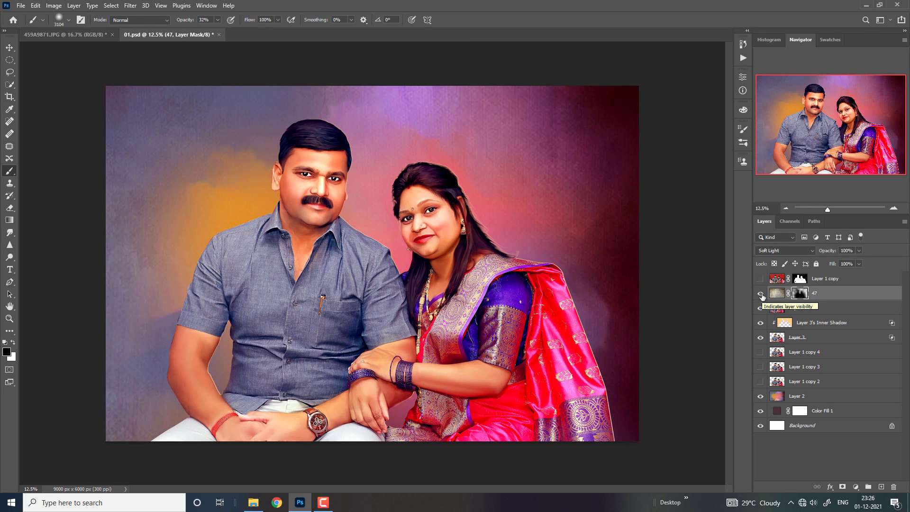